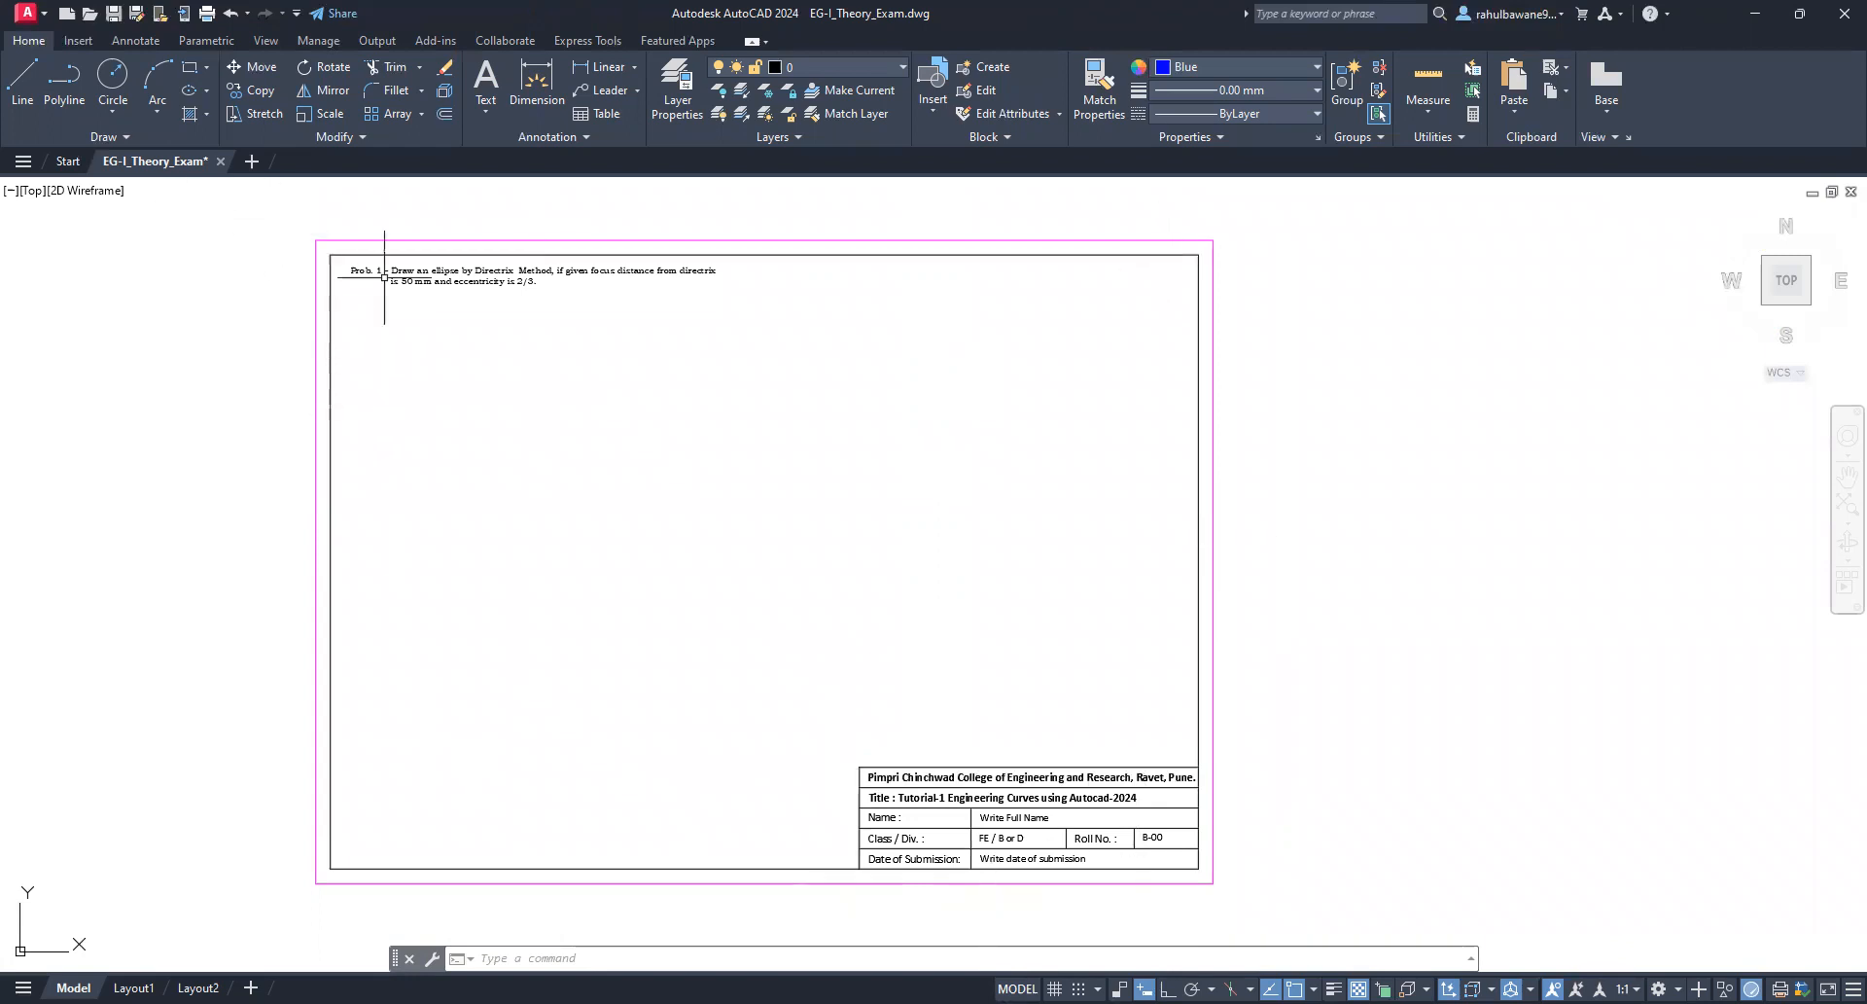
click(484, 253)
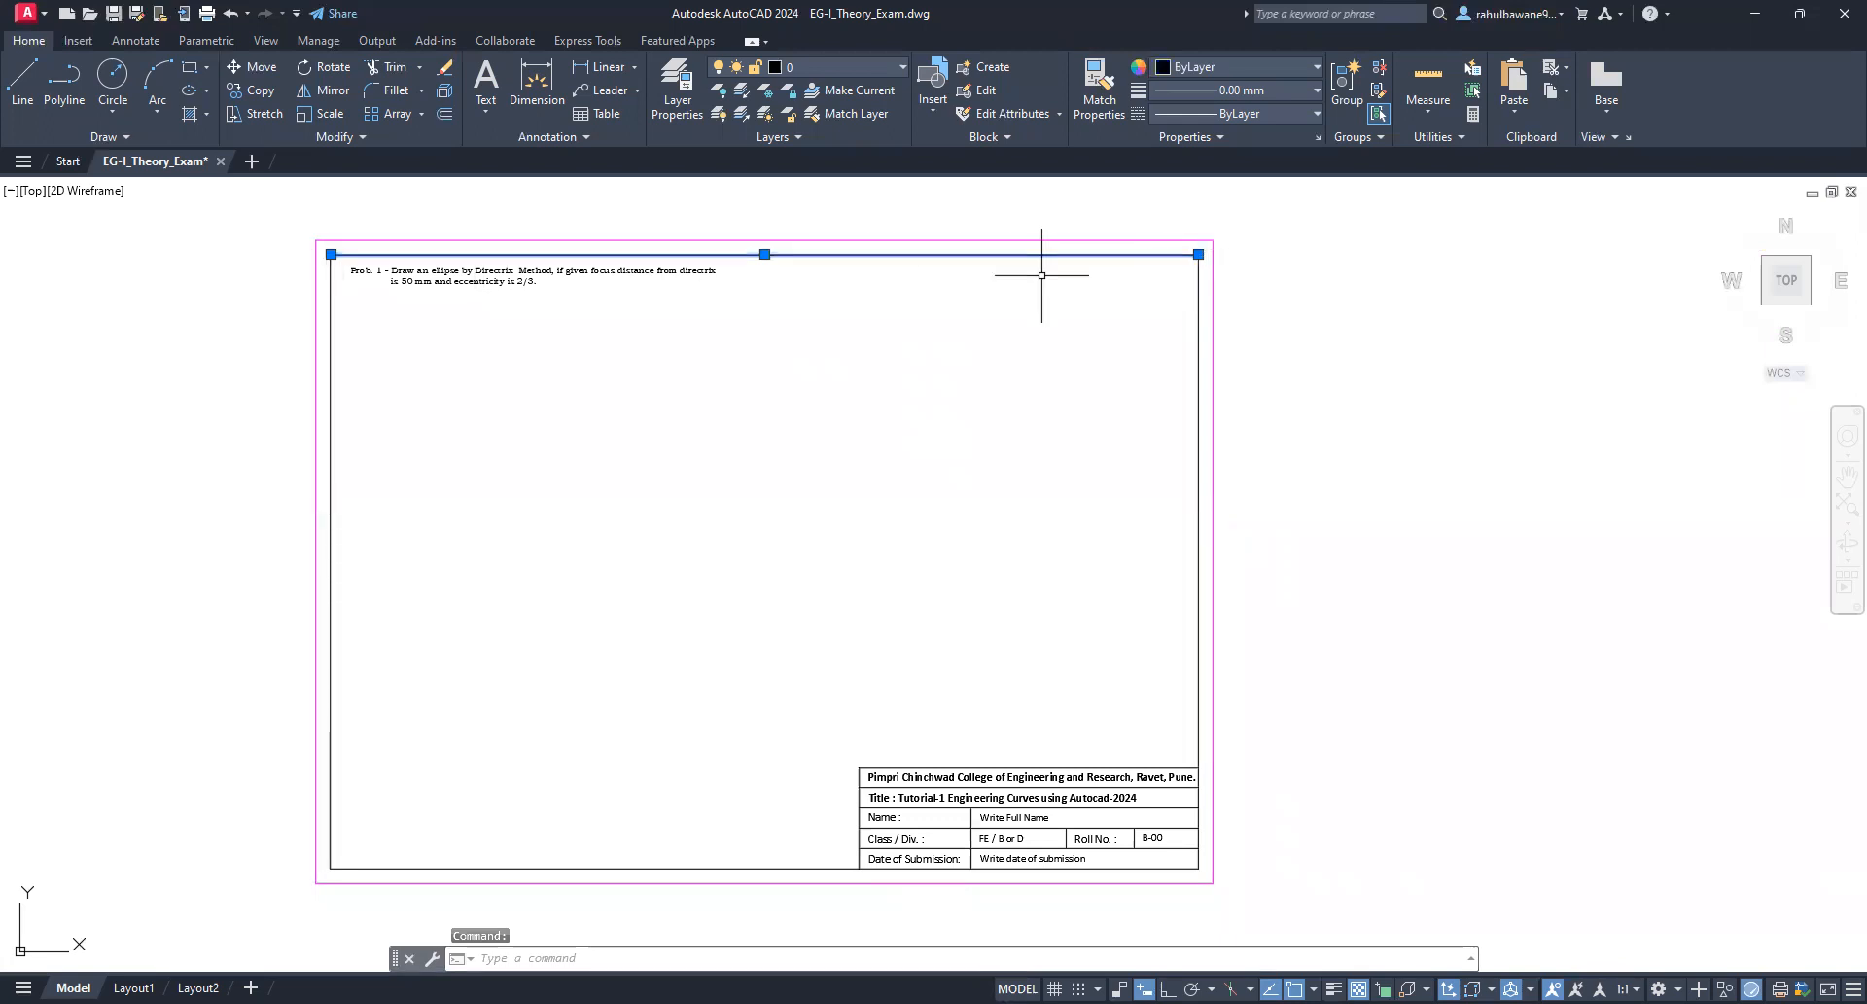
click(329, 360)
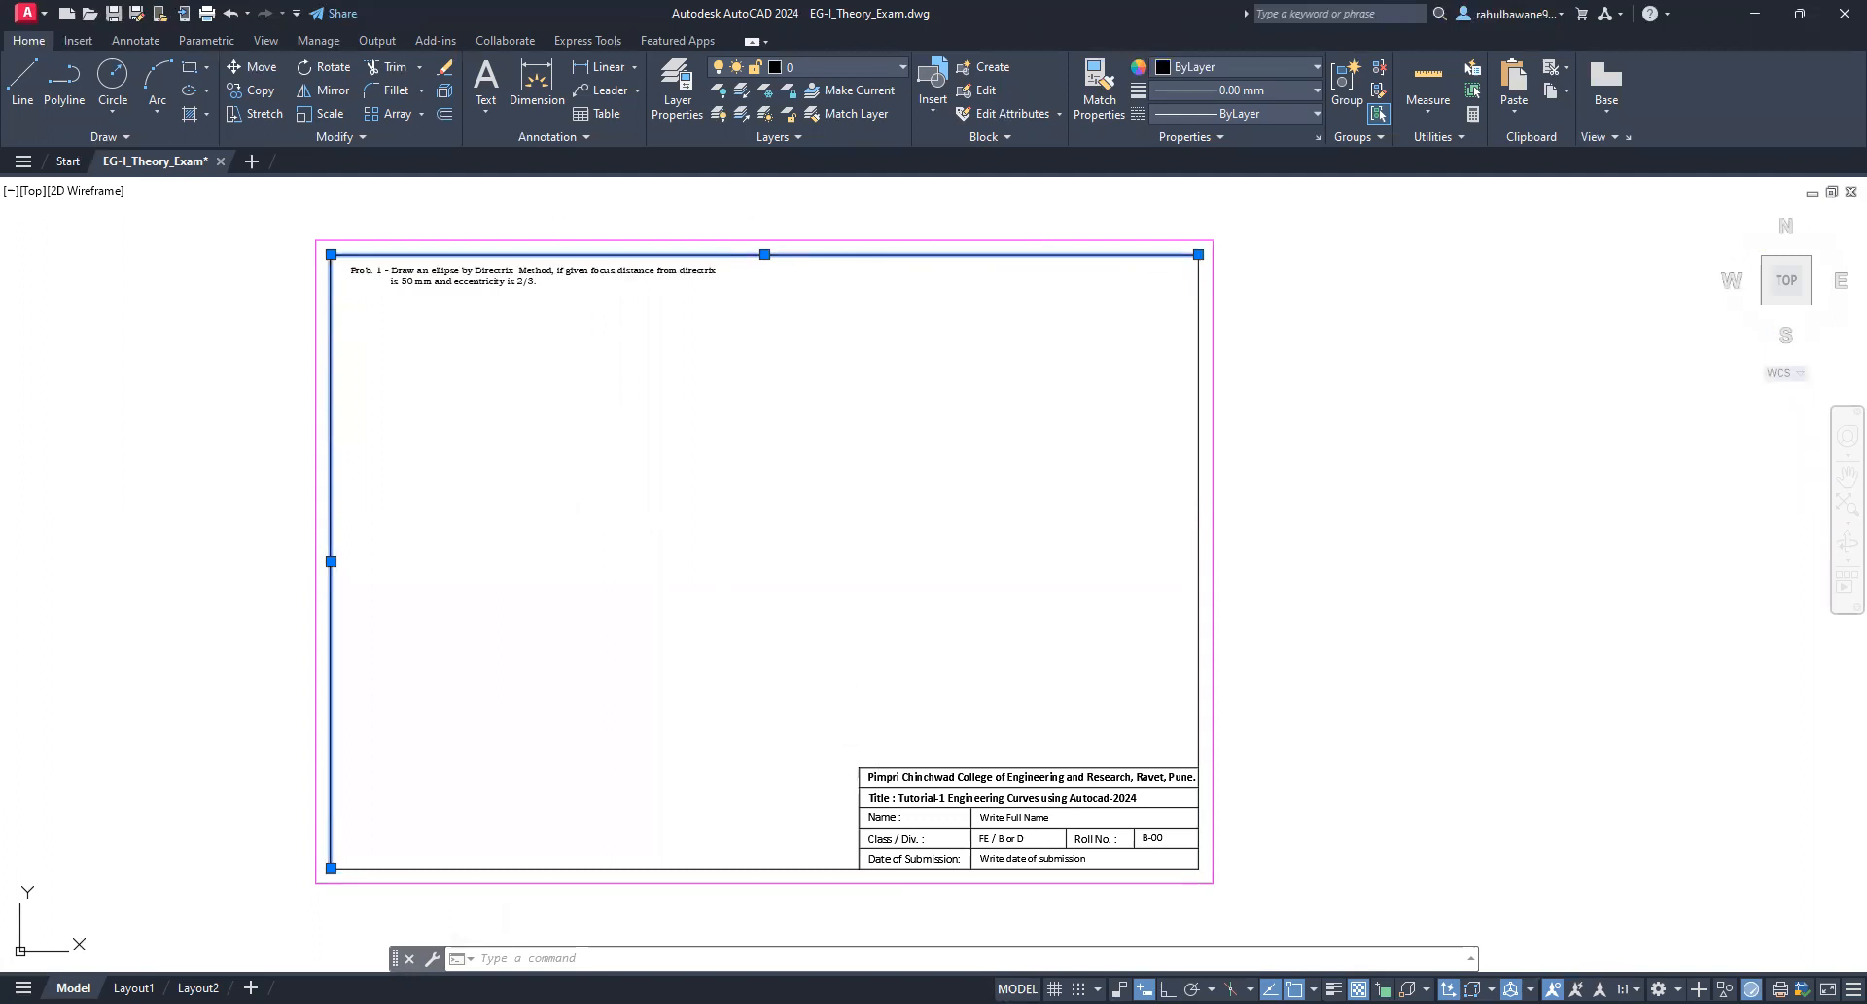
key(Escape)
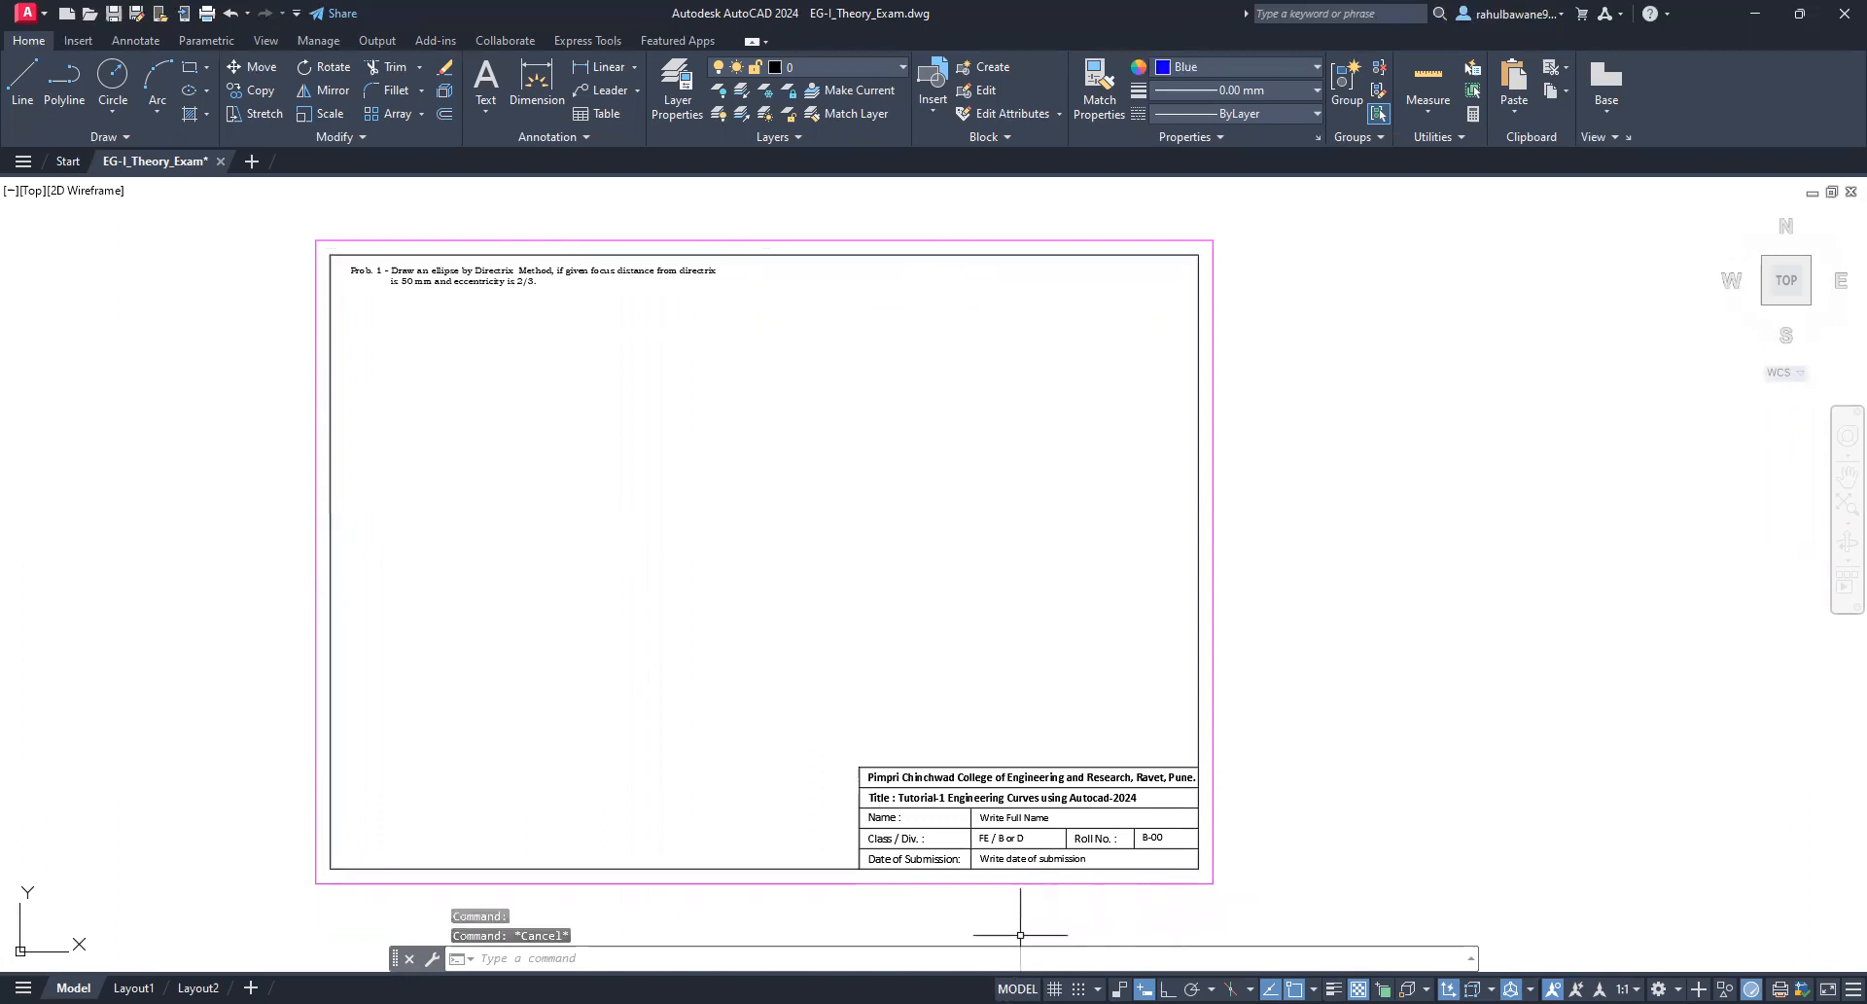
Step: Open the "Write Full Name" placeholder in the title block for editing and select its whole text
scroll(1019, 933, up, 4)
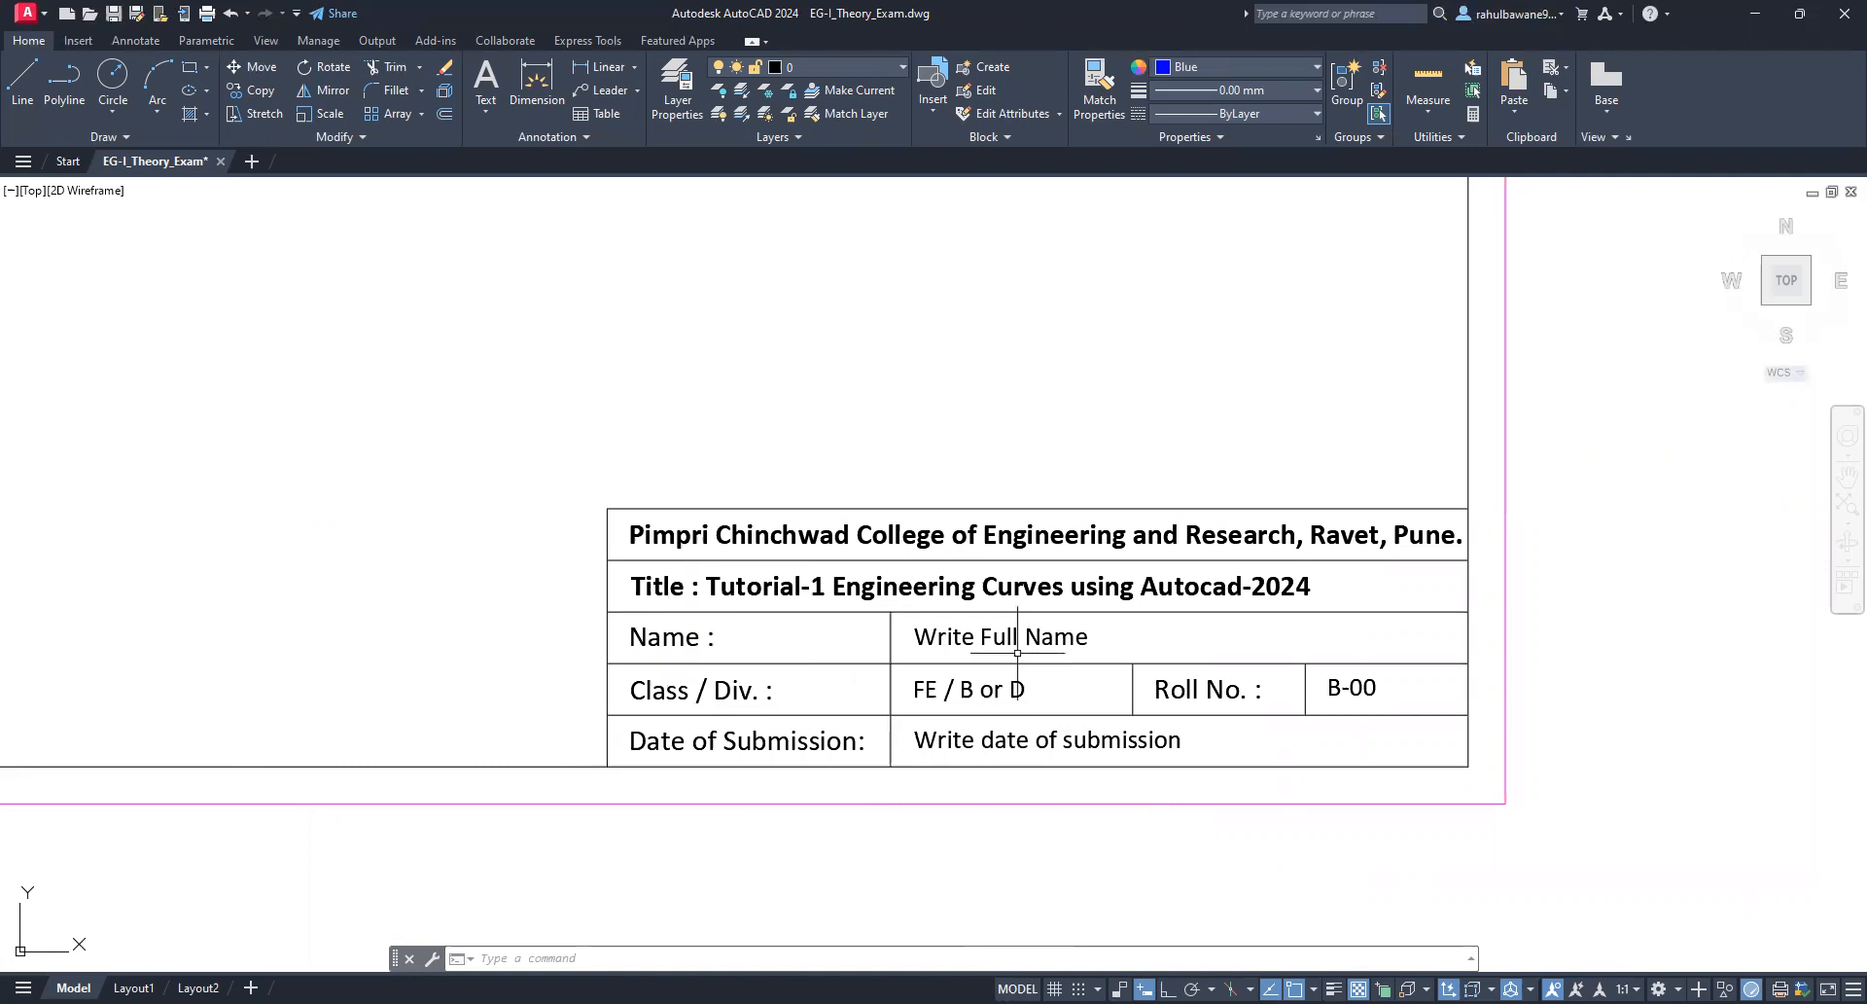
click(939, 637)
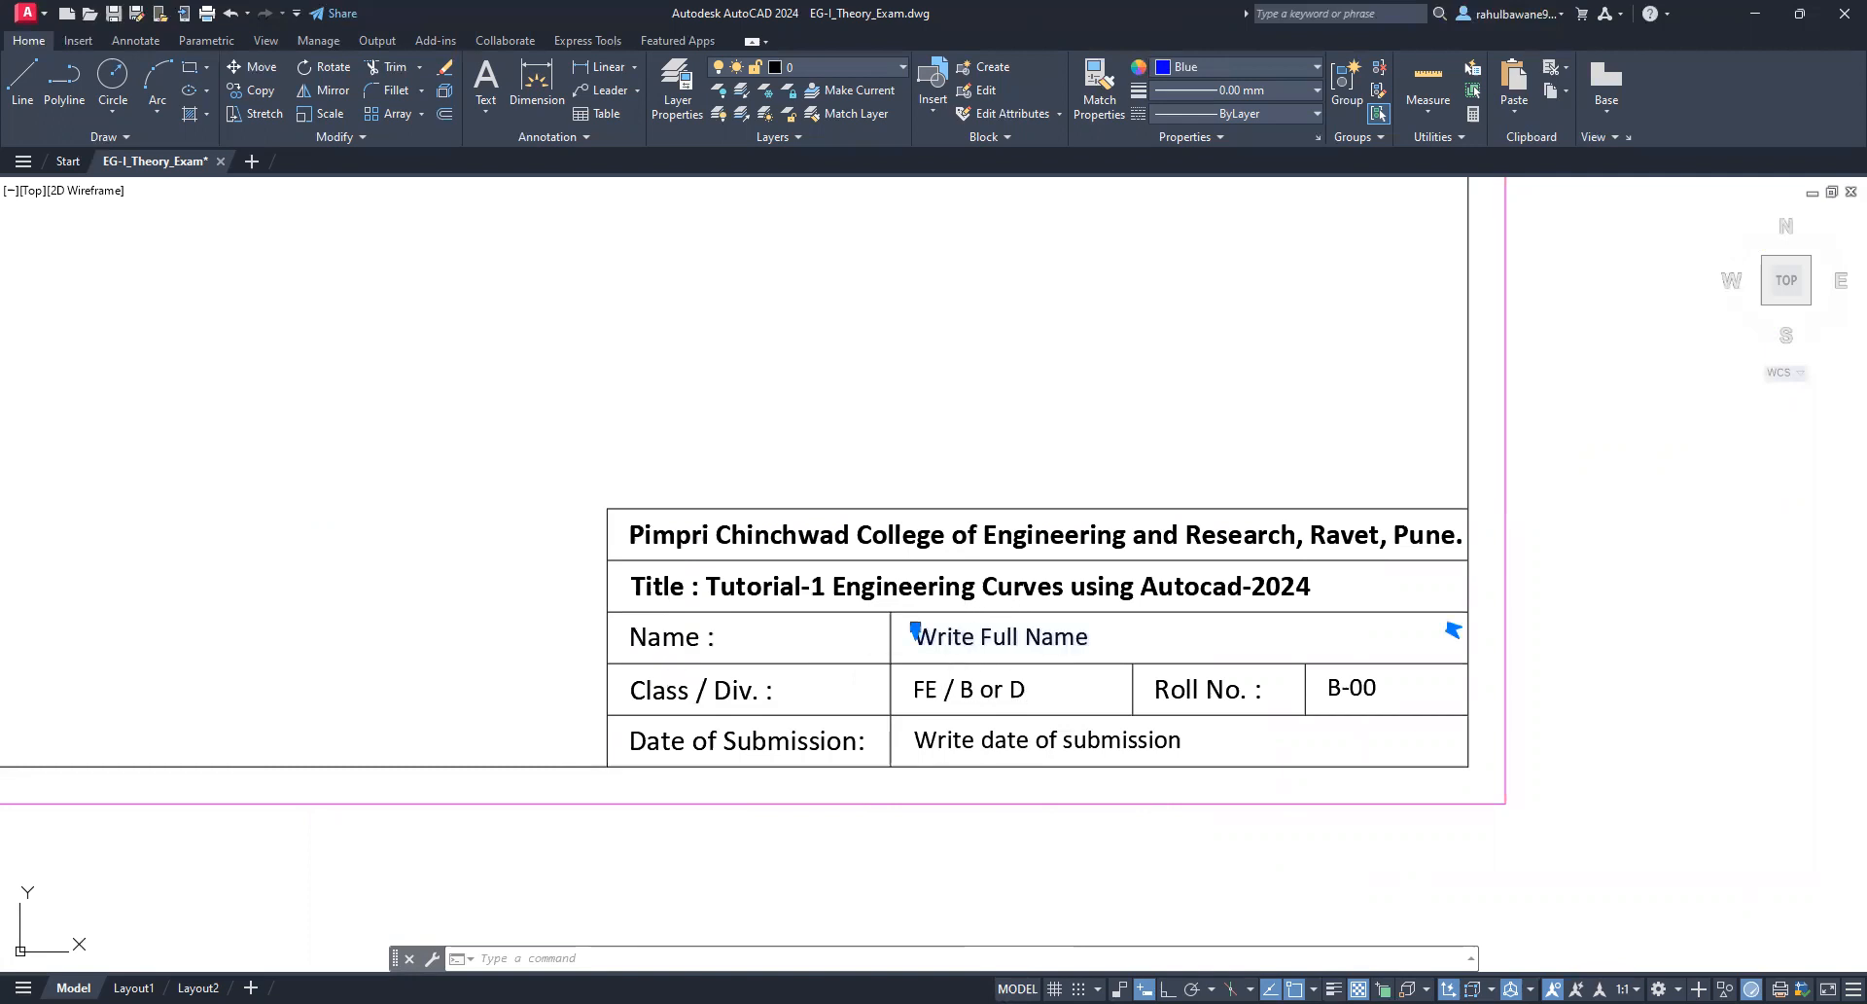
double_click(920, 639)
drag(920, 637, 1109, 637)
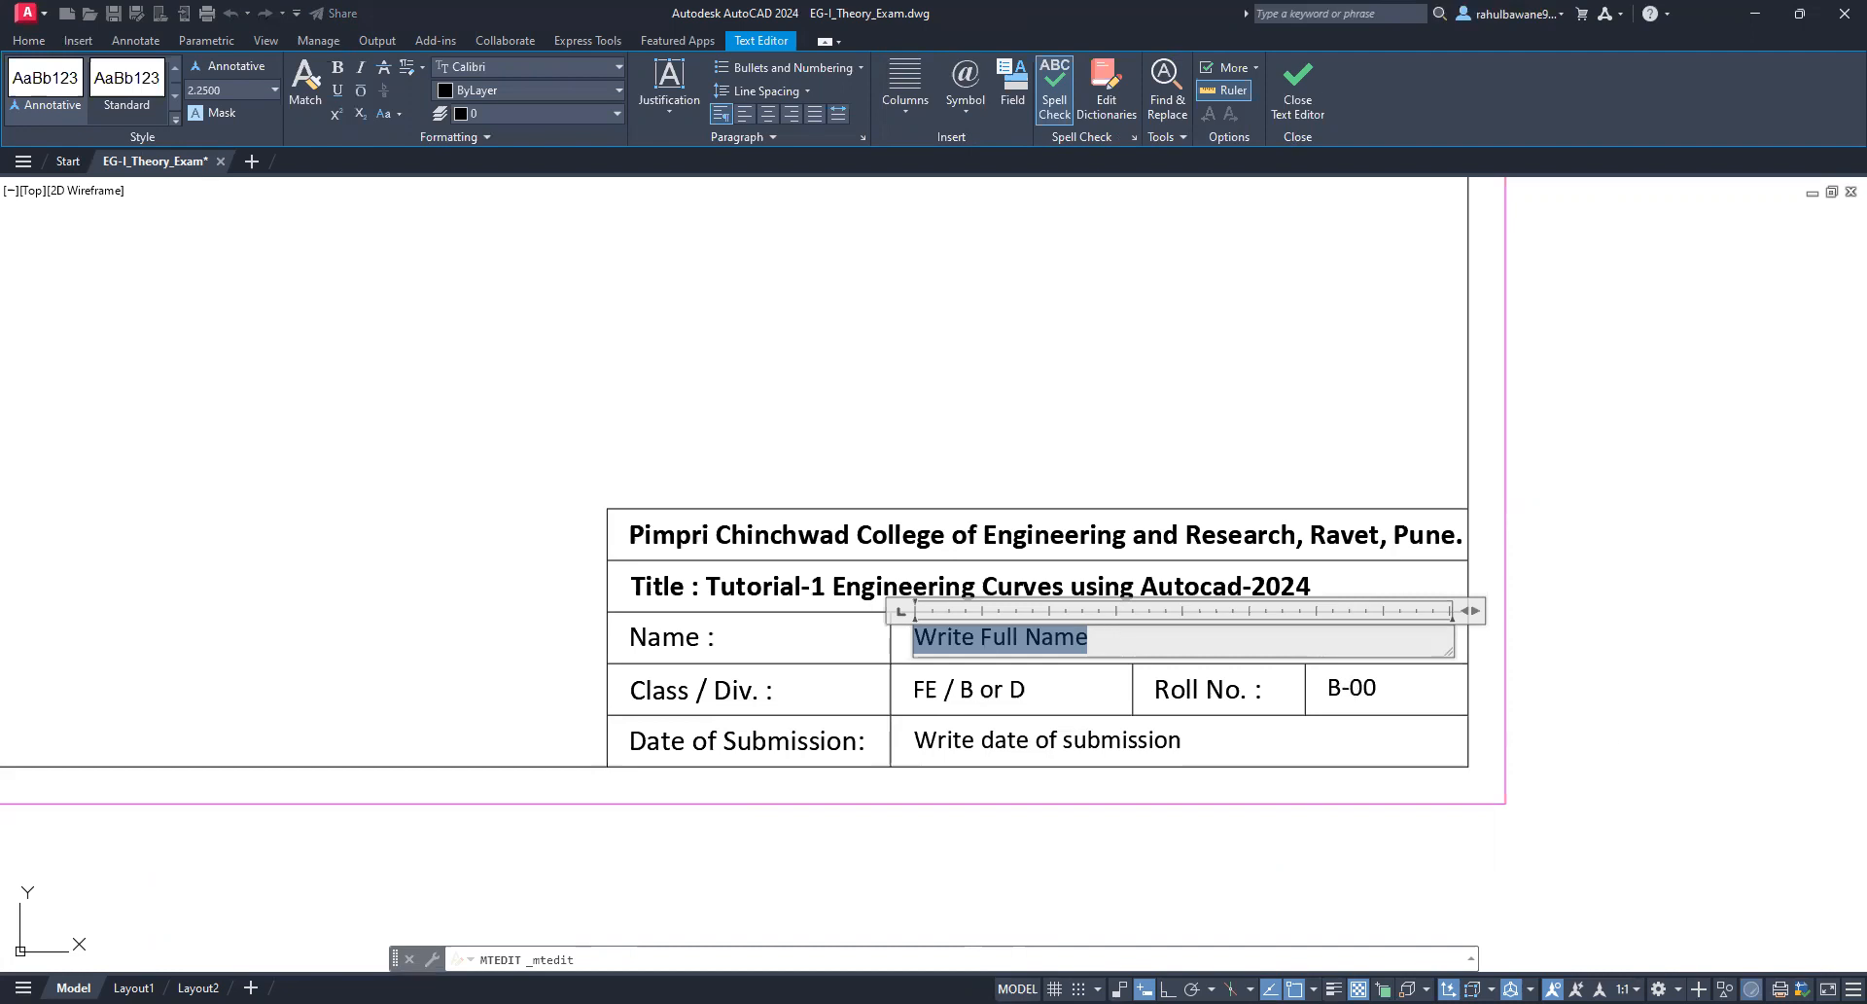
click(856, 705)
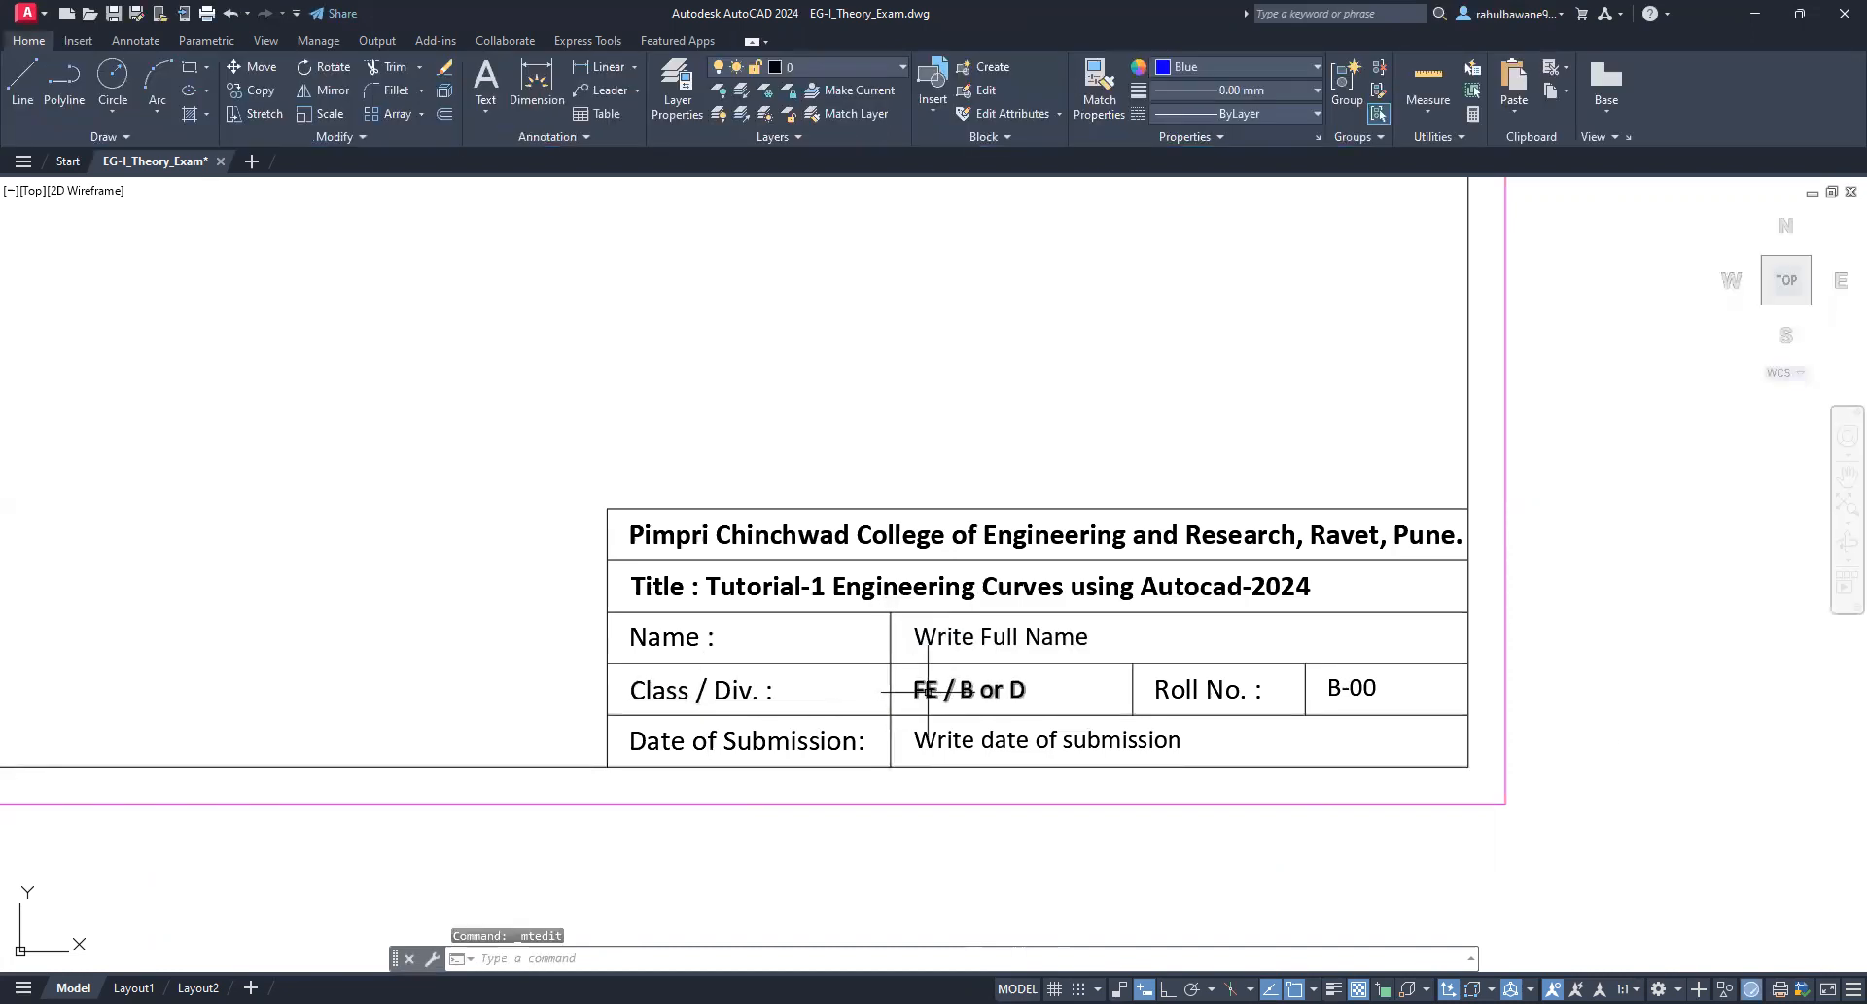
Step: Try shortening the title block's Class / Div. entry to "FE / B" and undo that edit
click(928, 689)
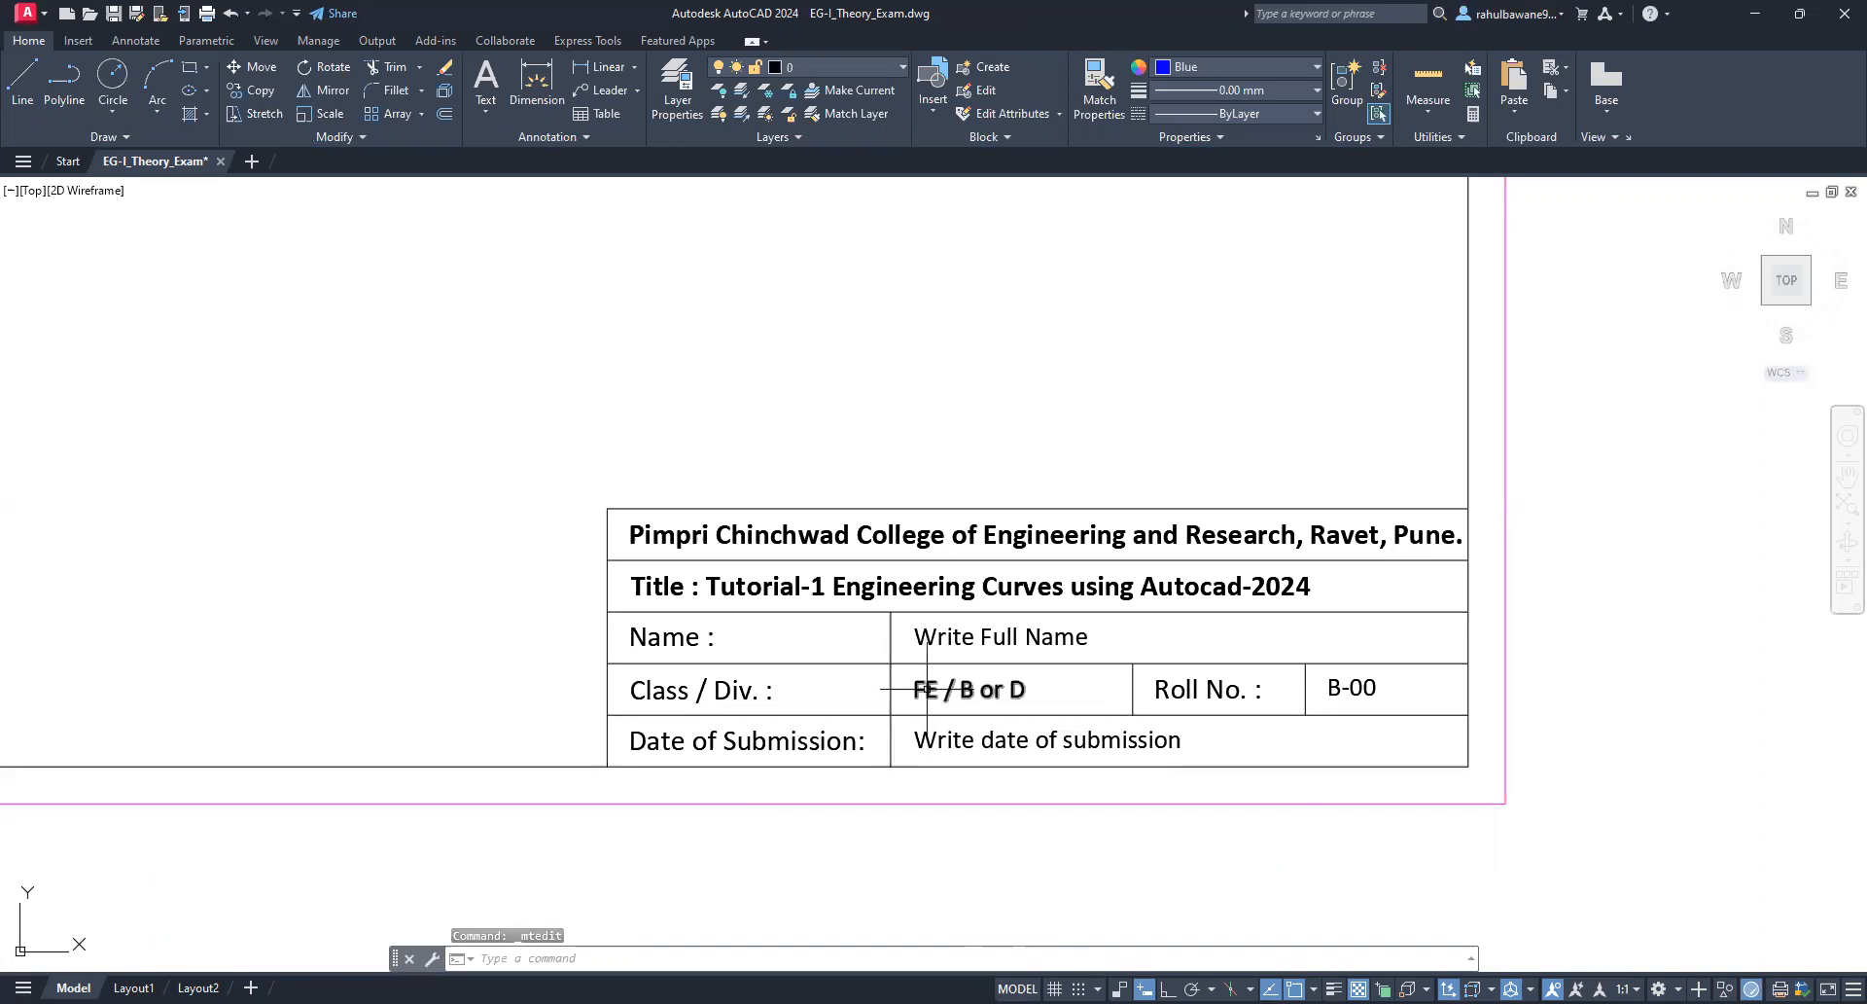
double_click(926, 688)
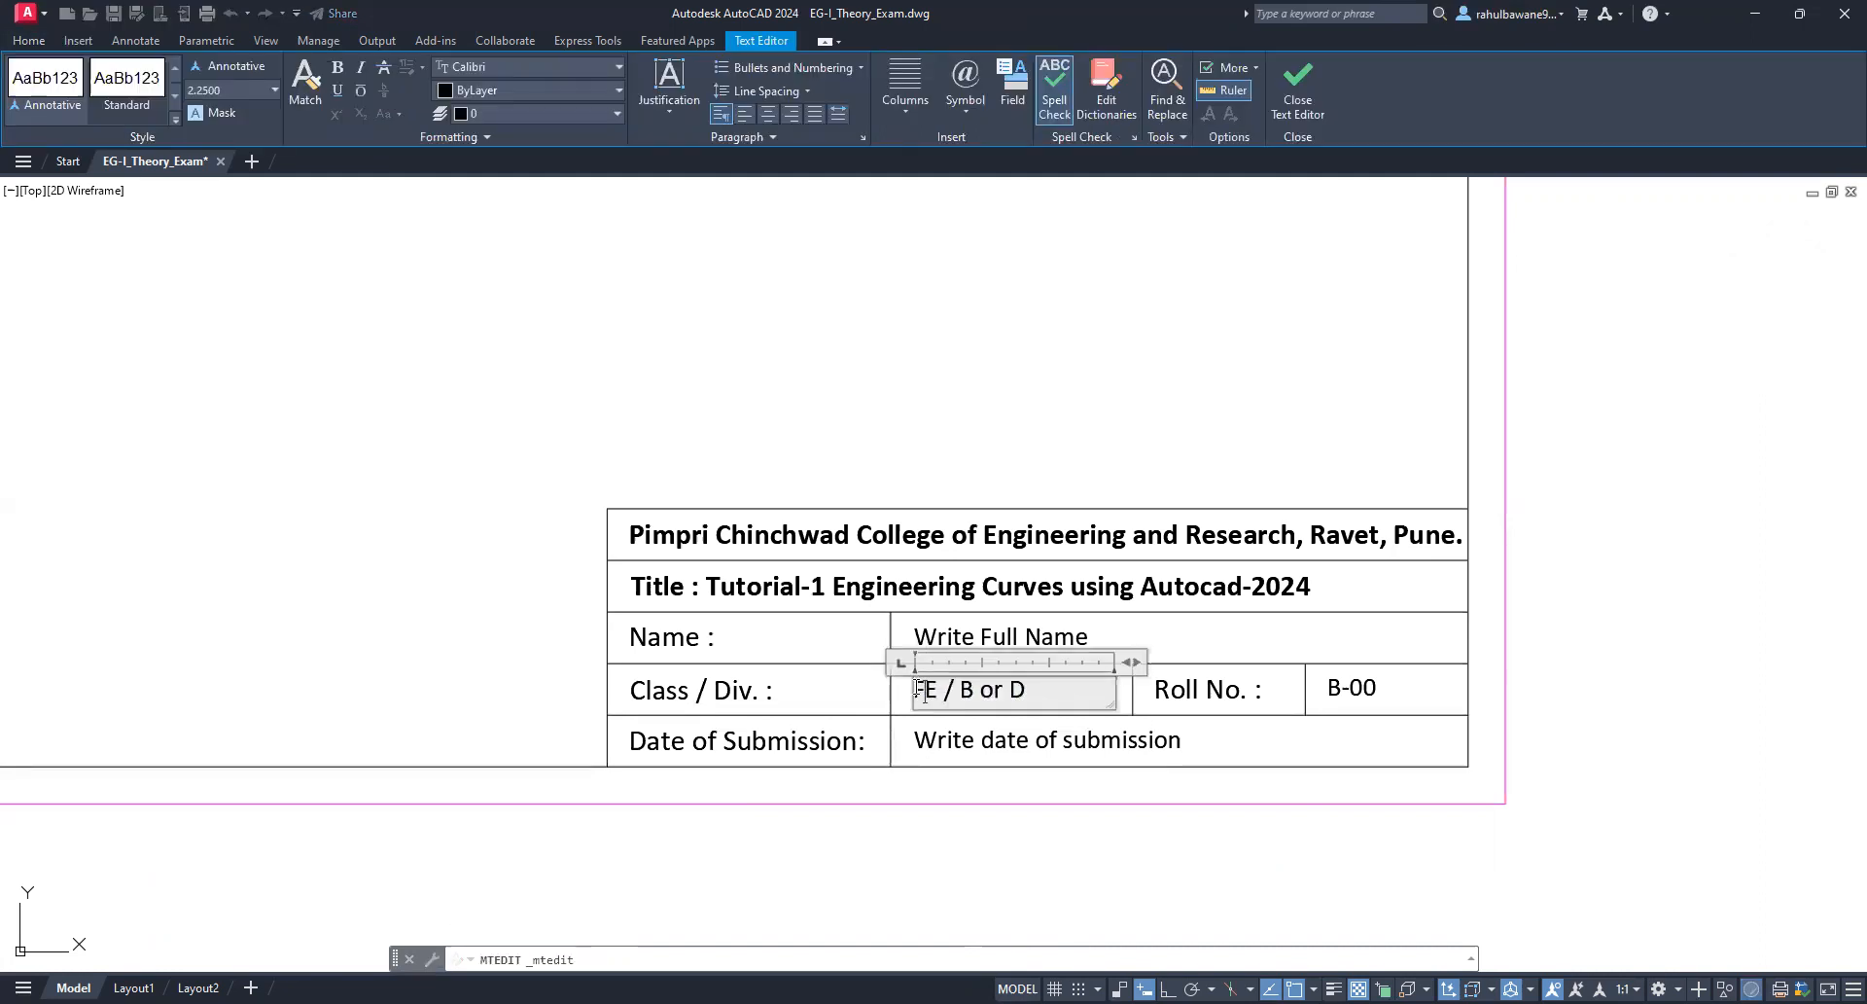
drag(914, 688, 1049, 694)
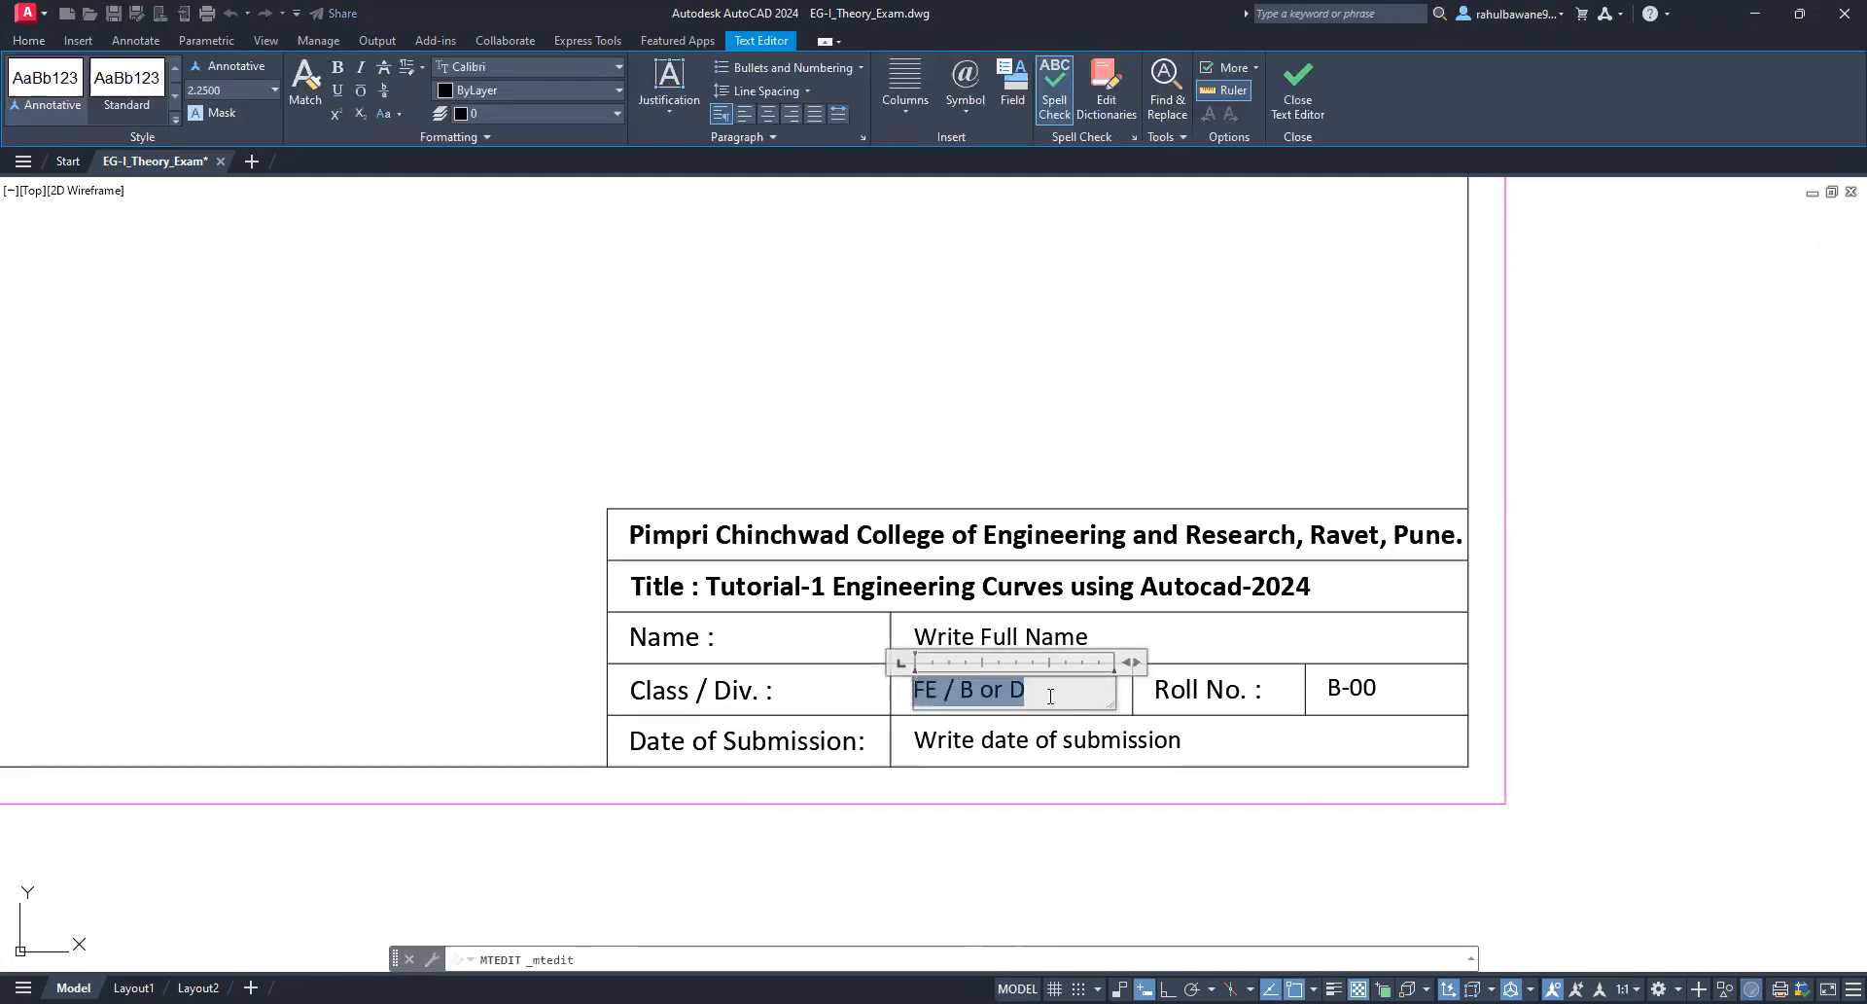
click(1050, 690)
drag(1046, 691, 967, 689)
drag(974, 693, 1031, 694)
key(BackSpace)
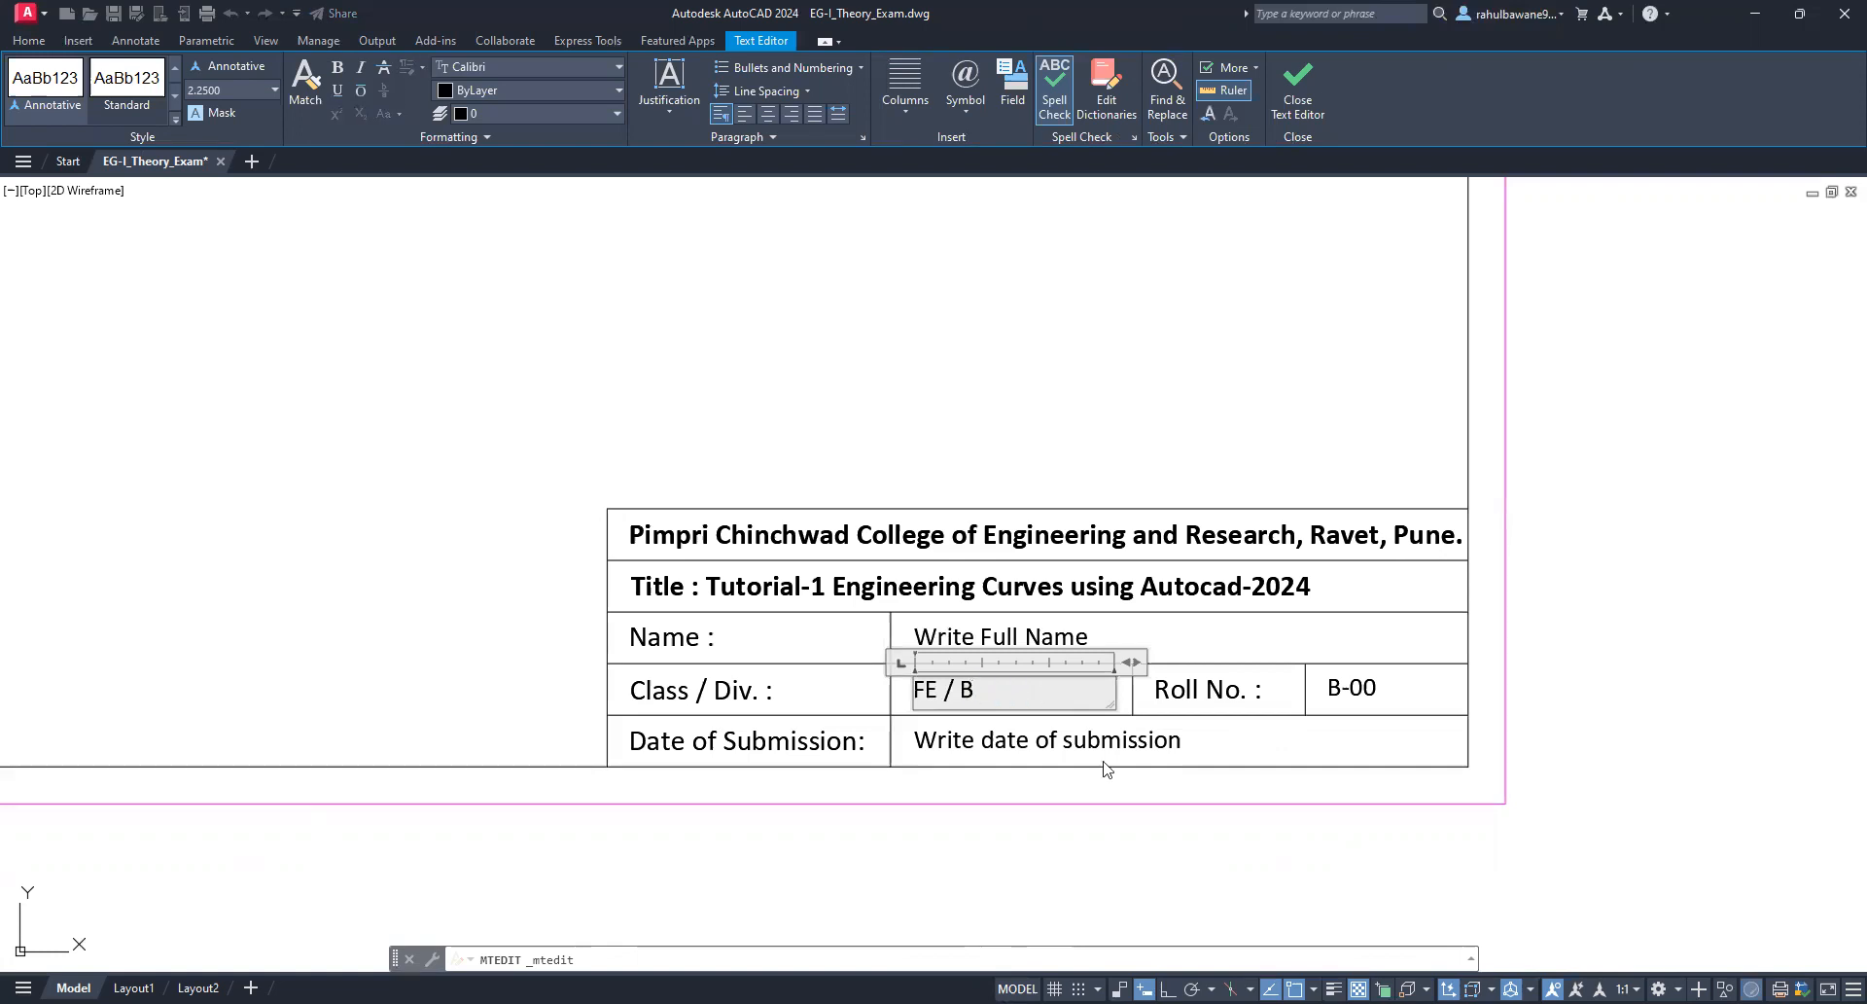
click(1076, 866)
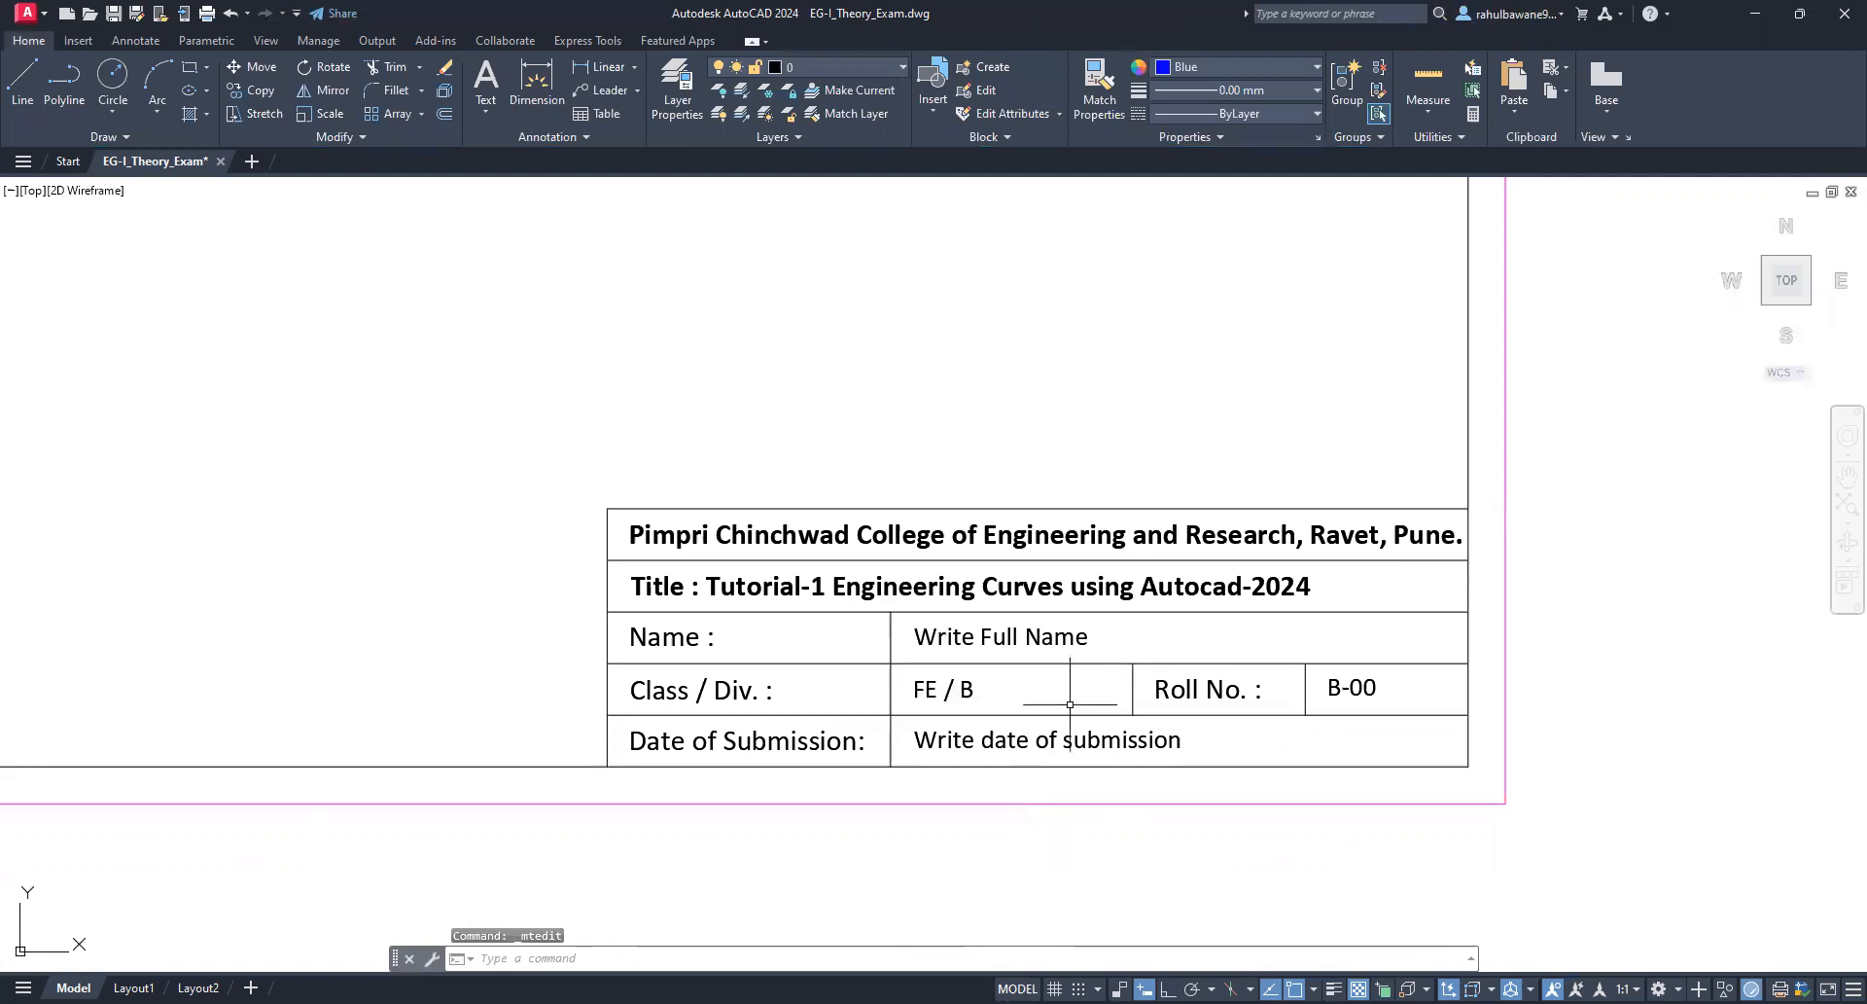
click(233, 14)
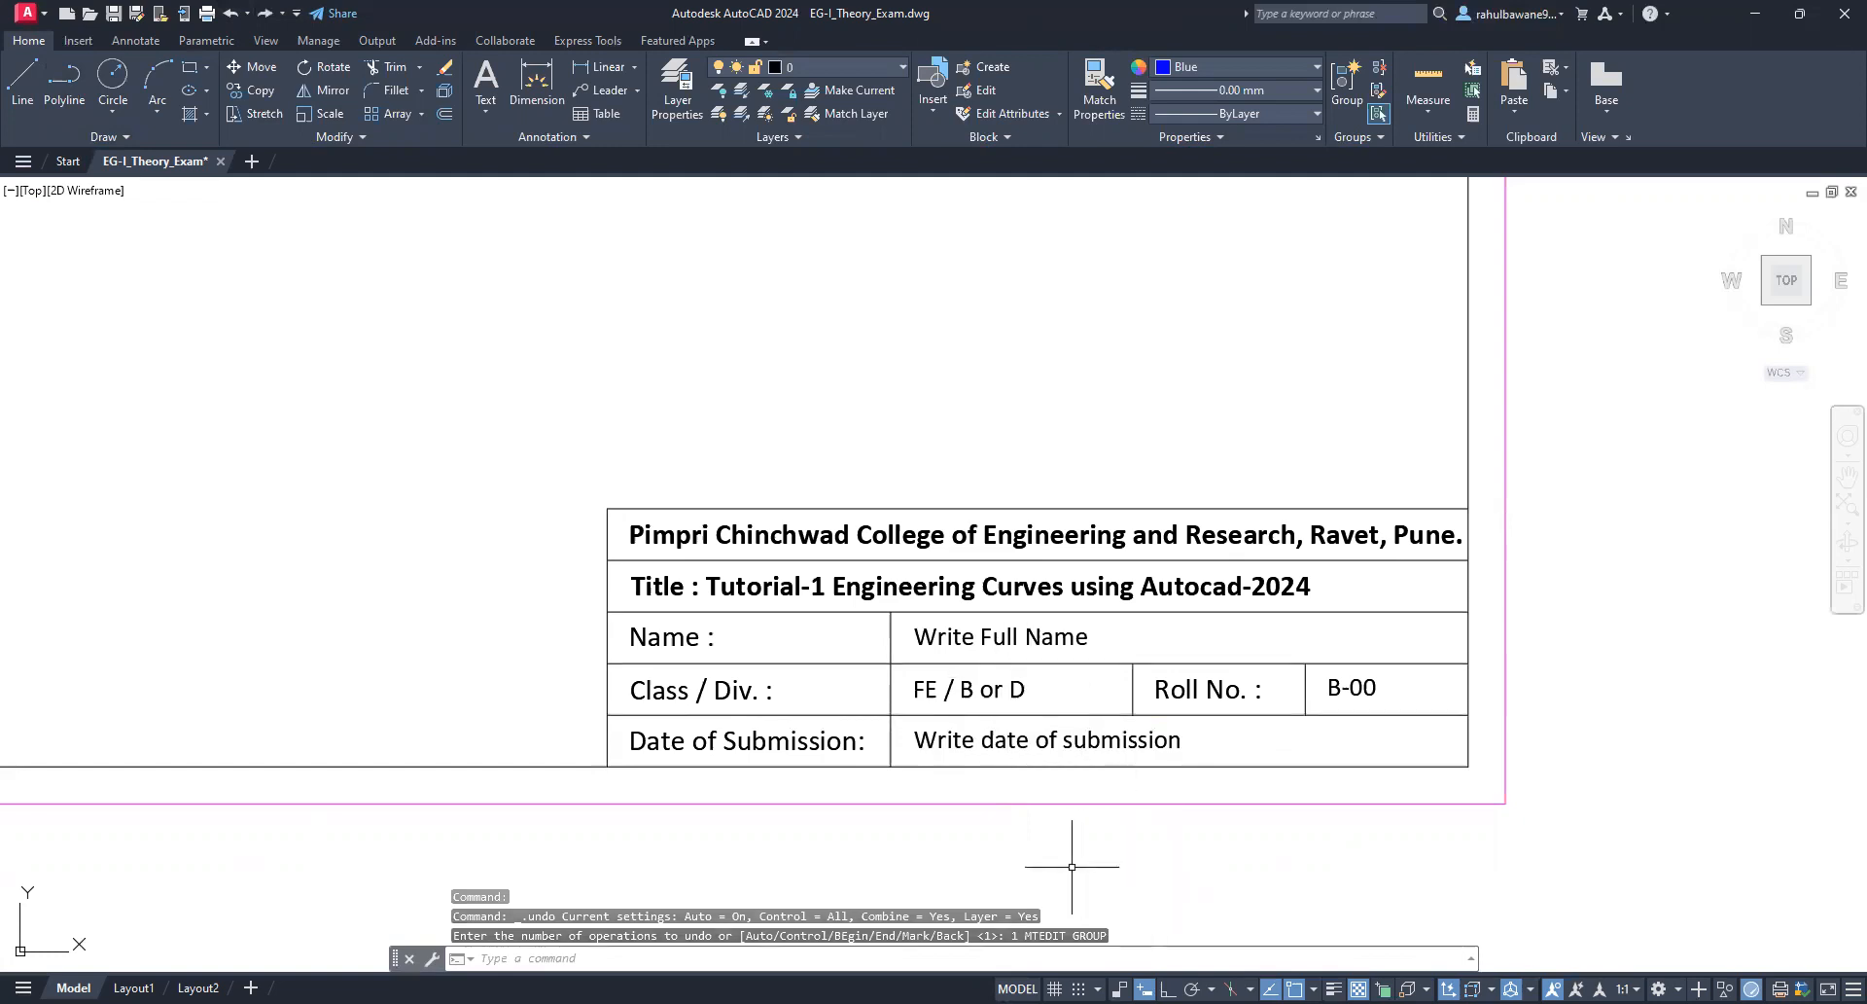
Step: Replace the placeholder digits after "B-" in the title block's Roll No. entry with the student's roll number
click(1354, 697)
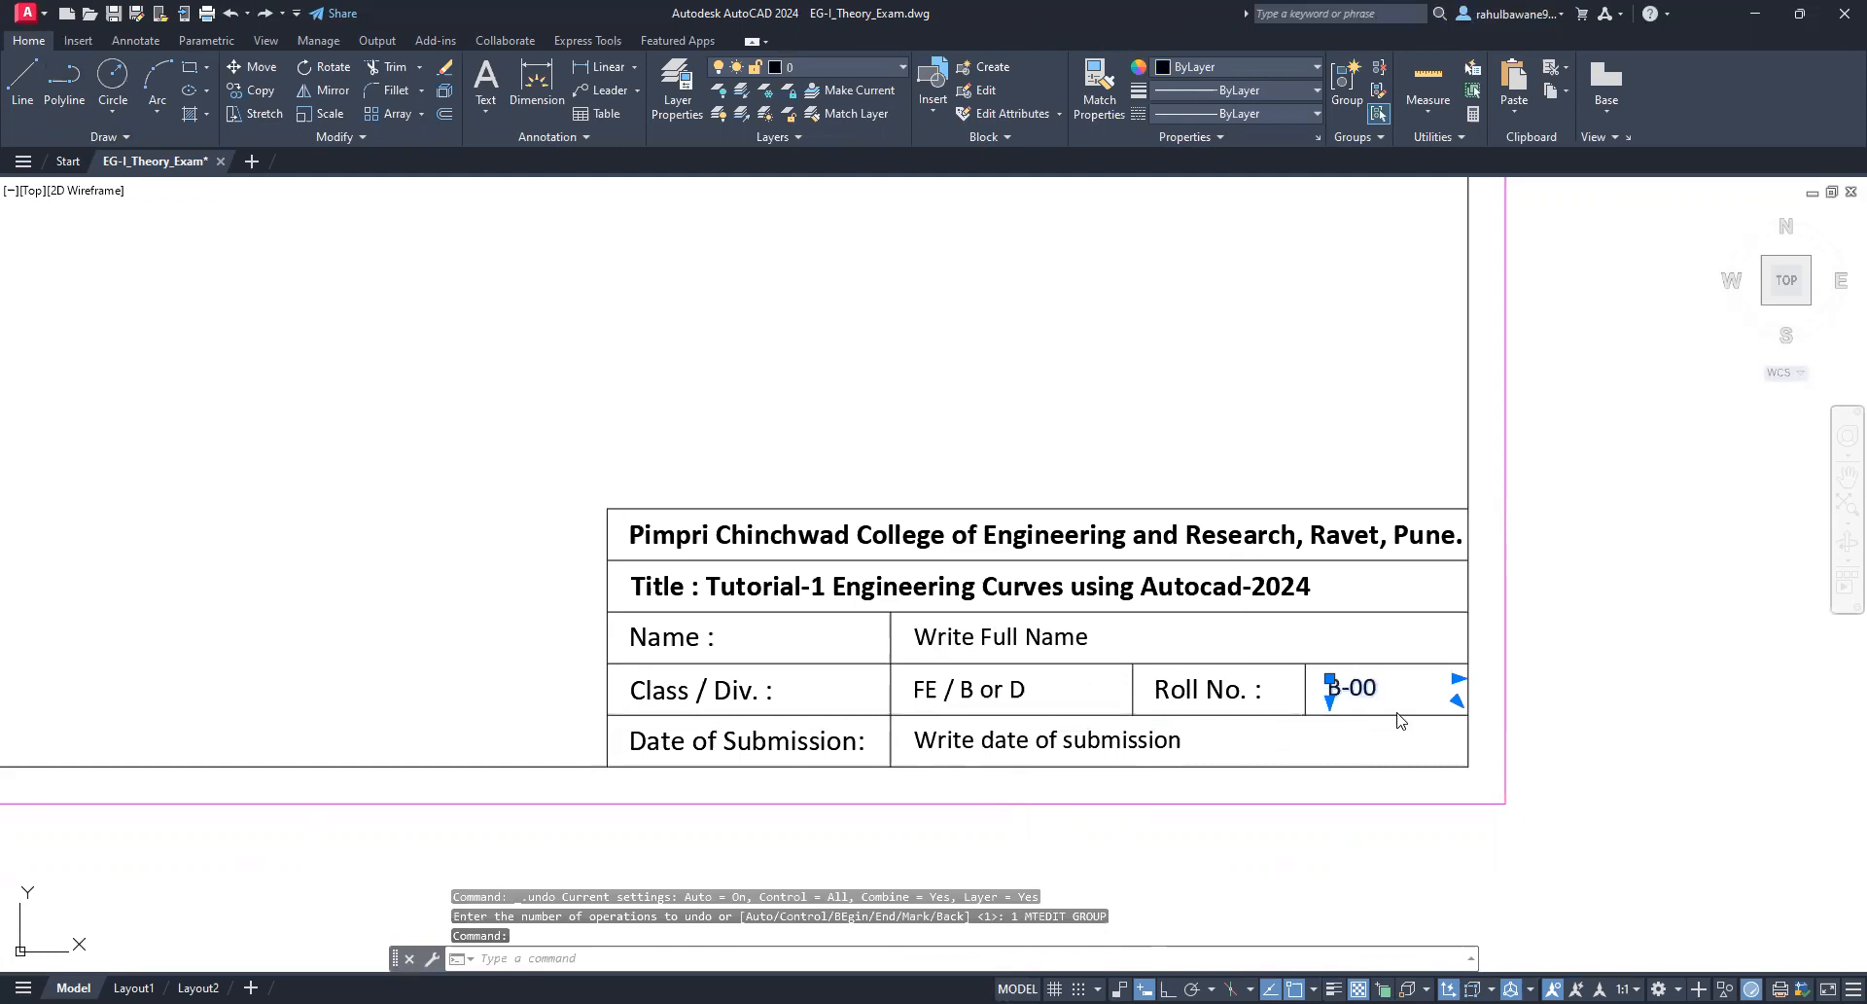
double_click(1350, 693)
drag(1346, 687, 1381, 688)
click(1354, 695)
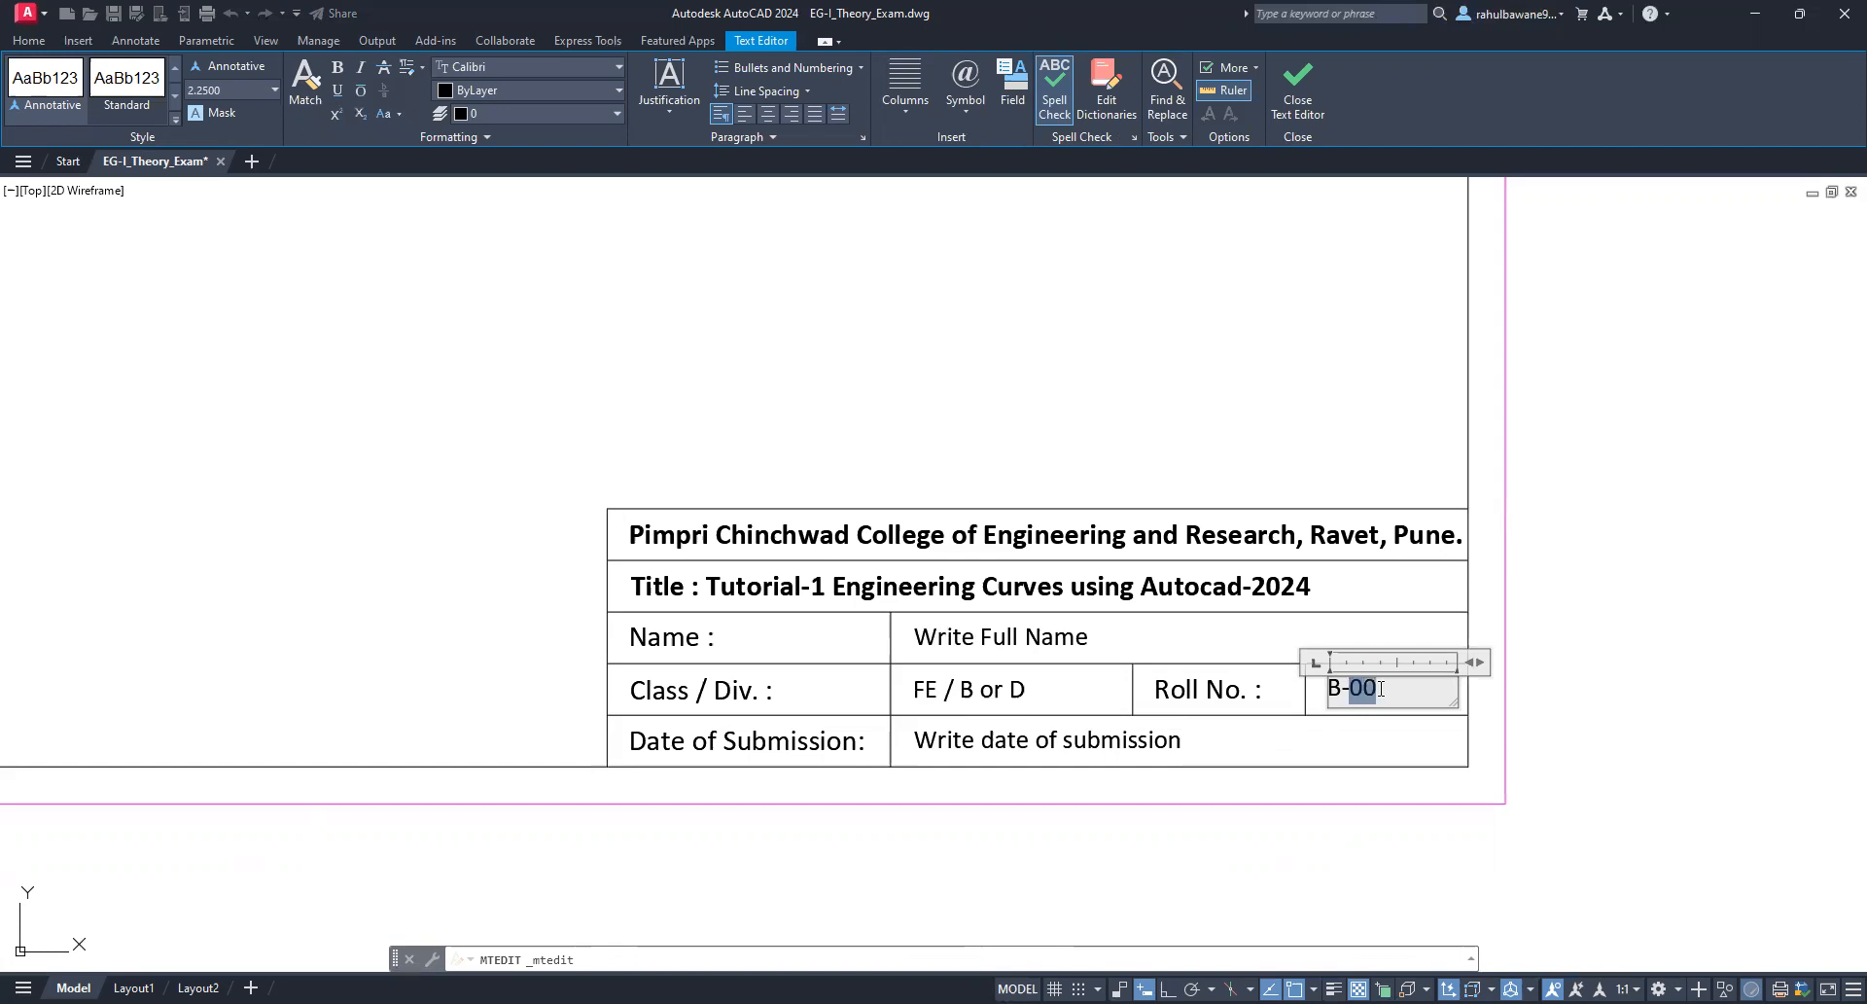
text(25)
click(1031, 582)
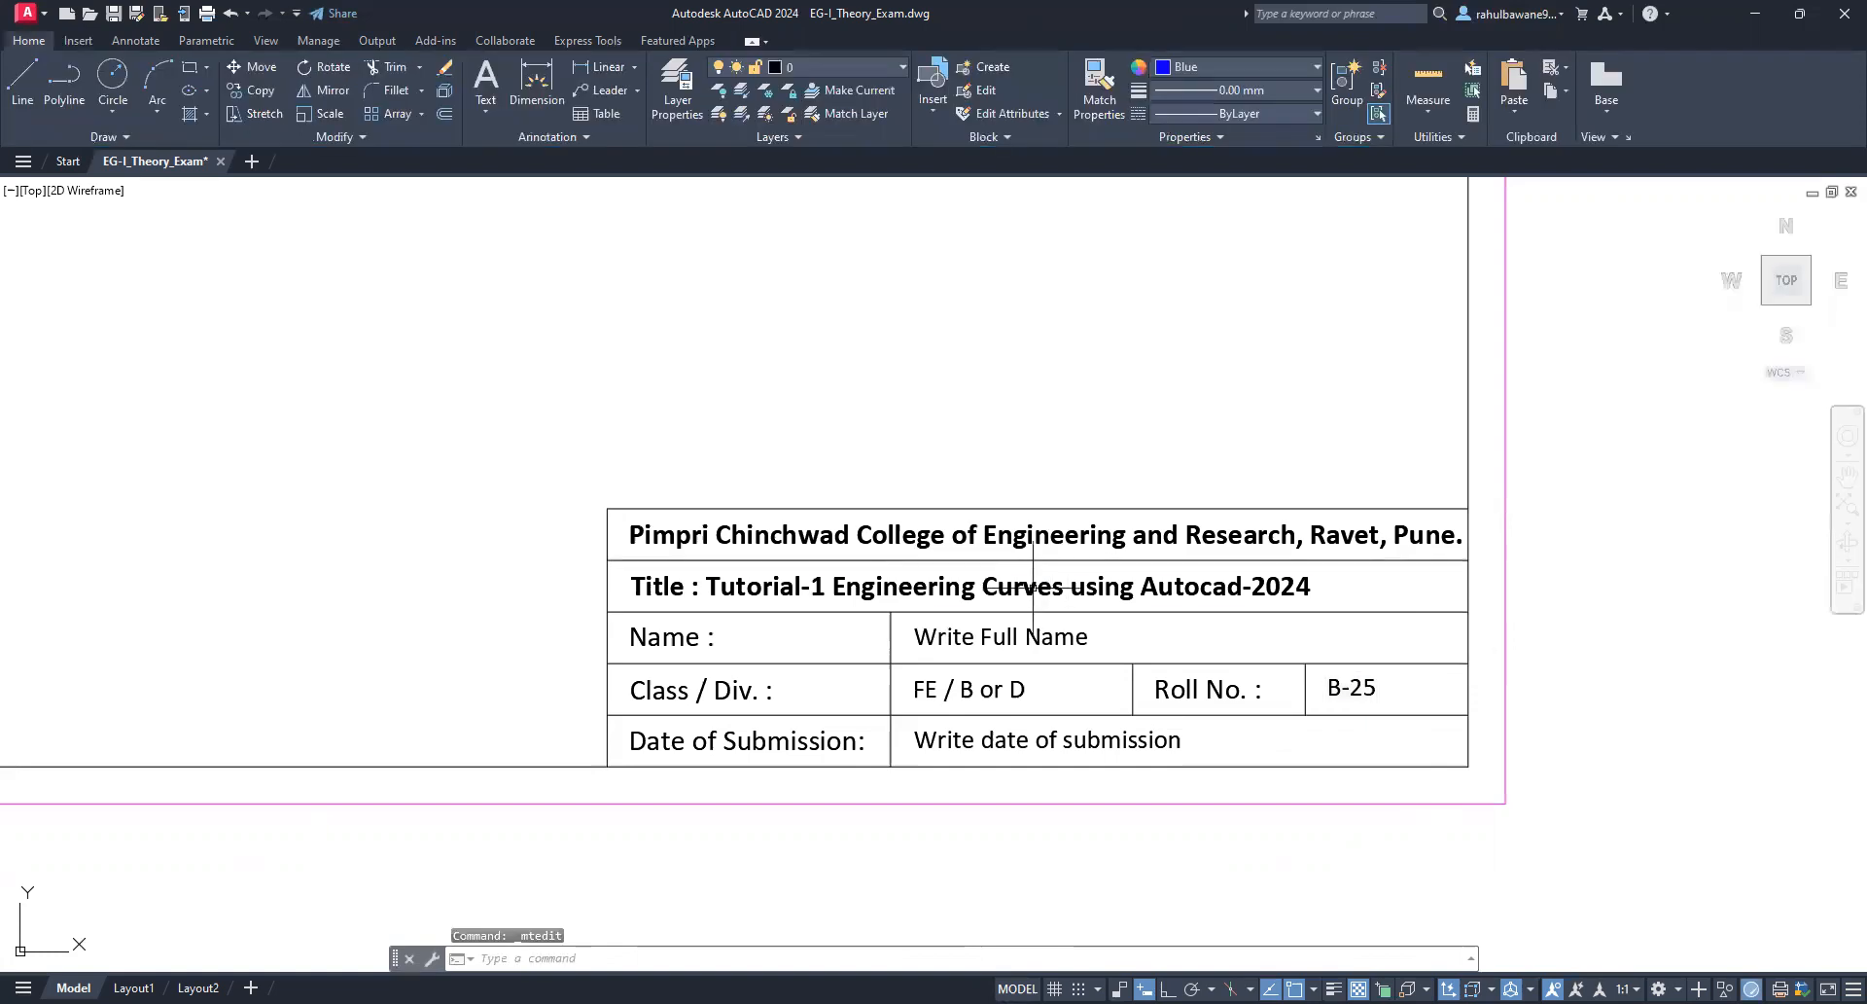
Step: Open the "Roll No. :" label in the title block for editing
click(1187, 690)
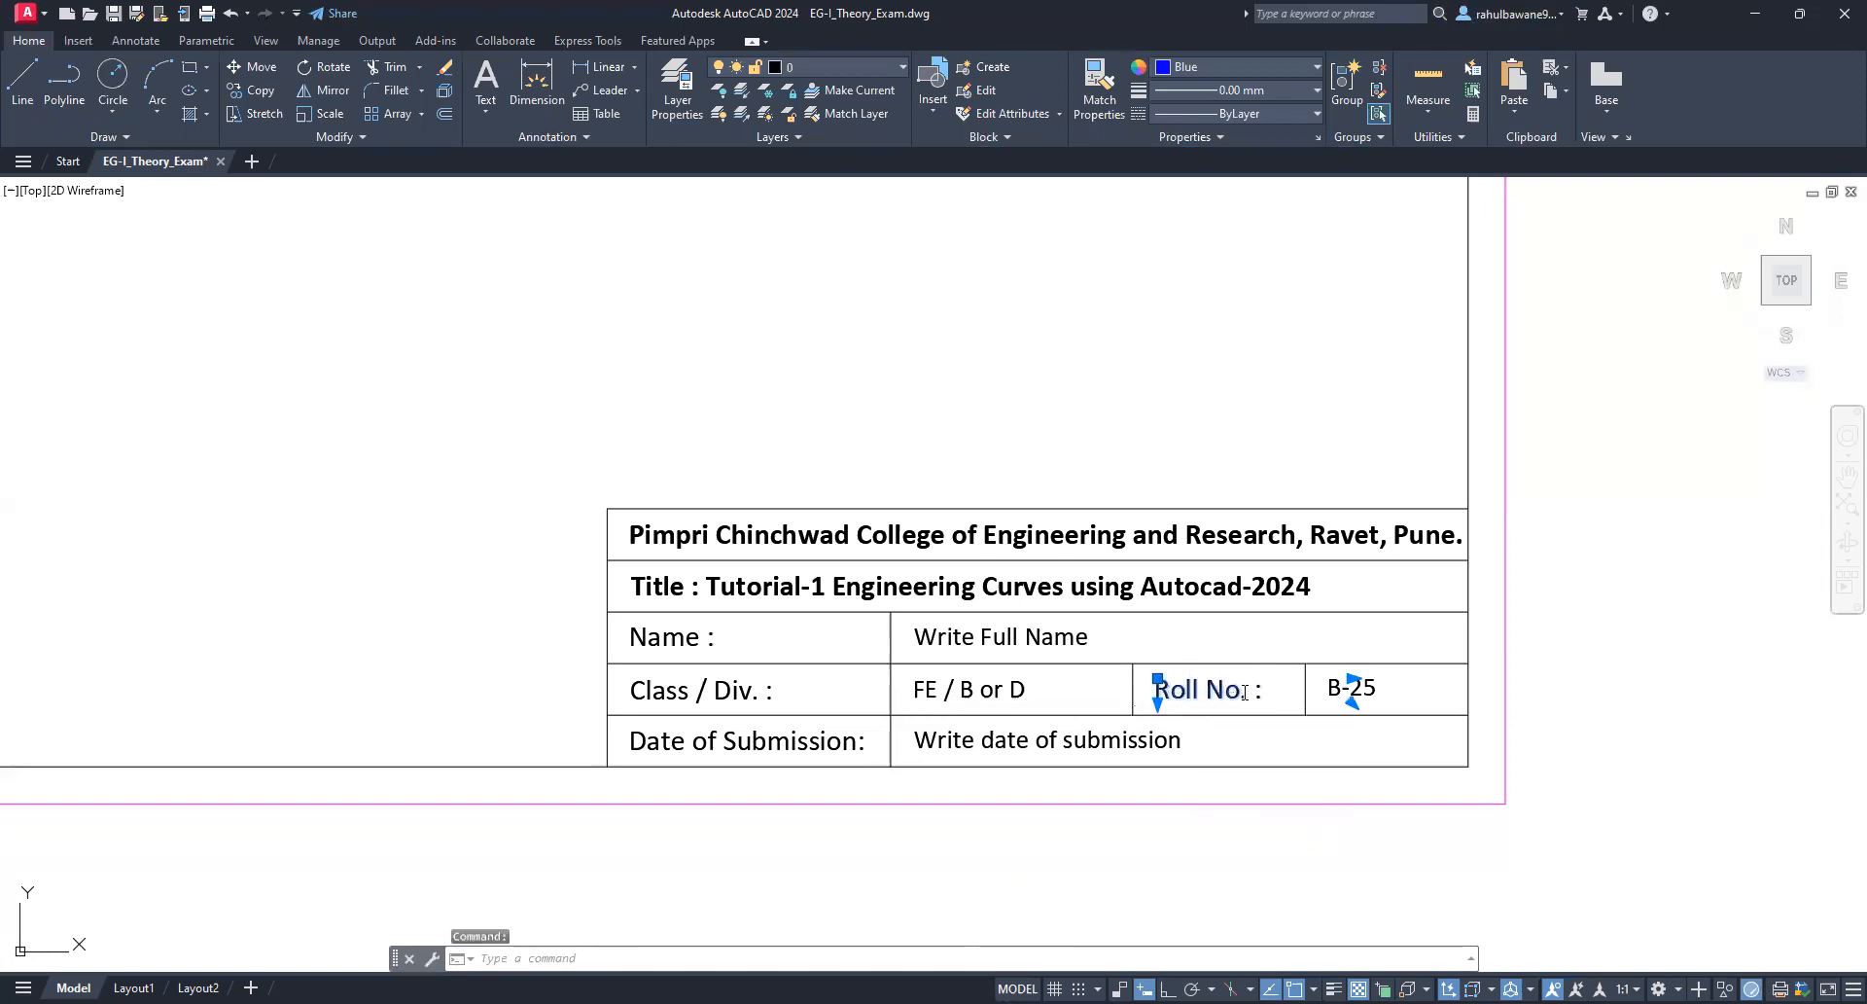
double_click(1196, 693)
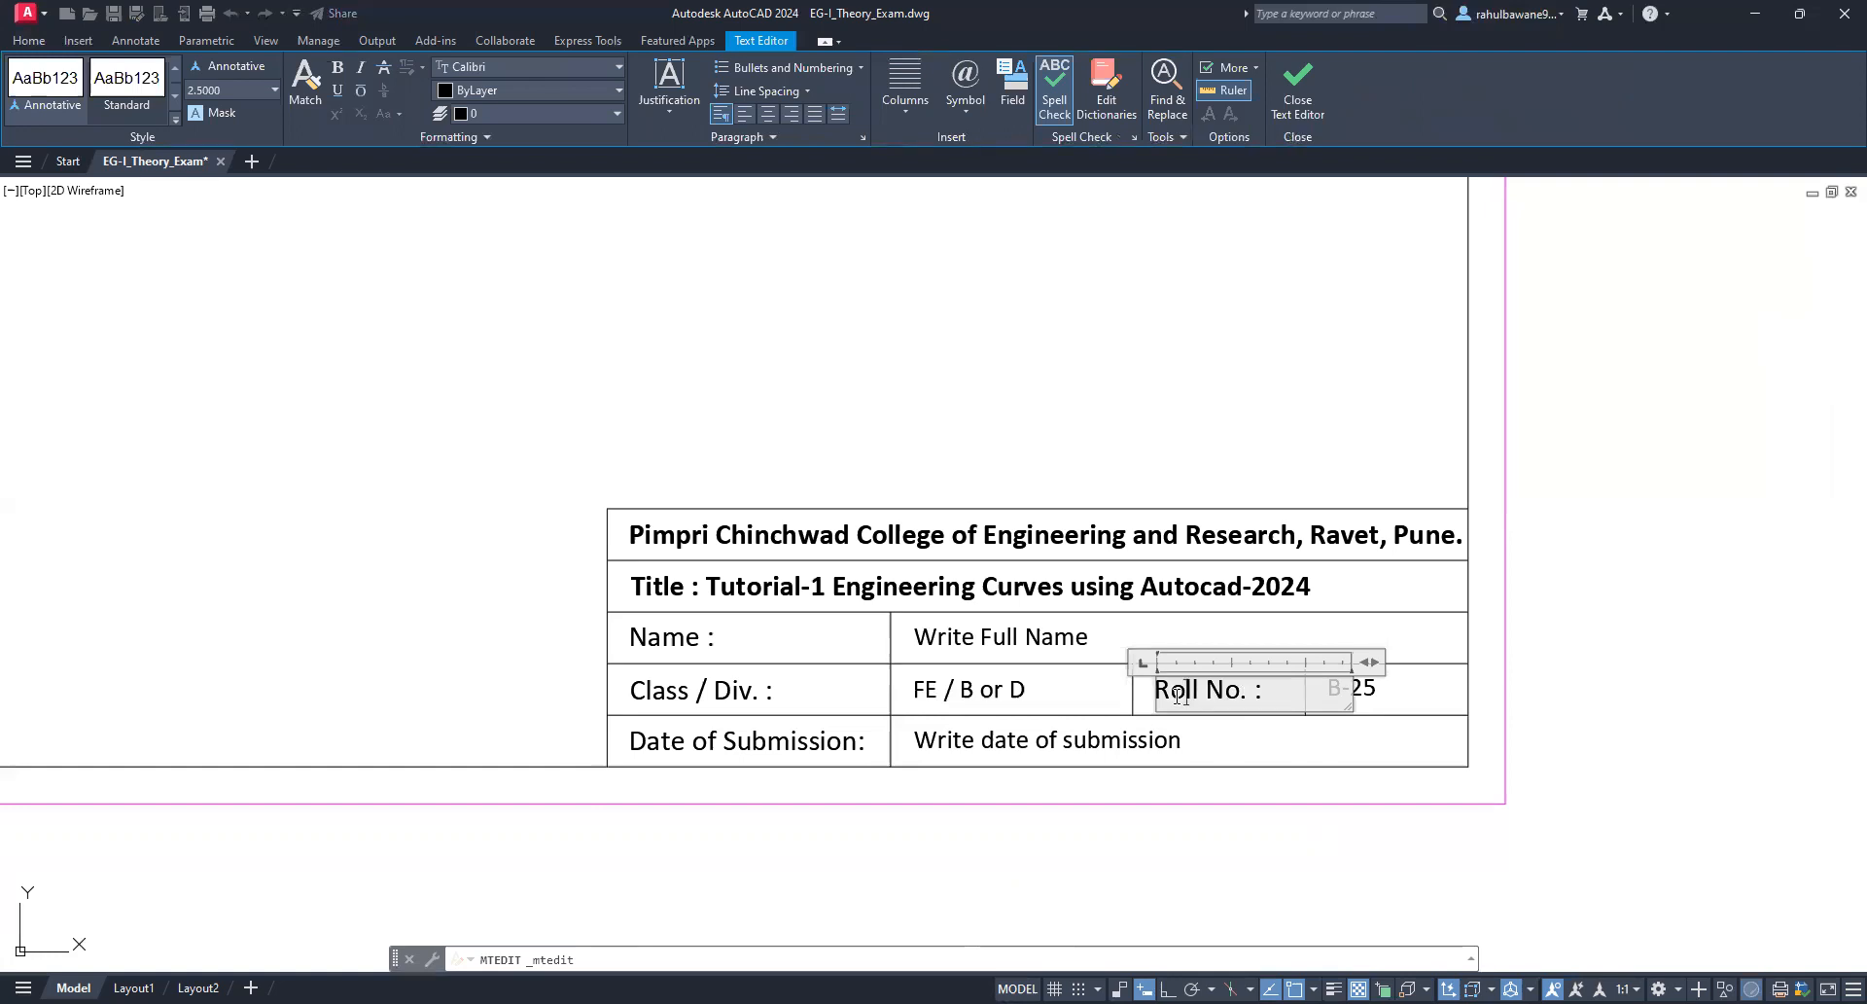
click(1034, 883)
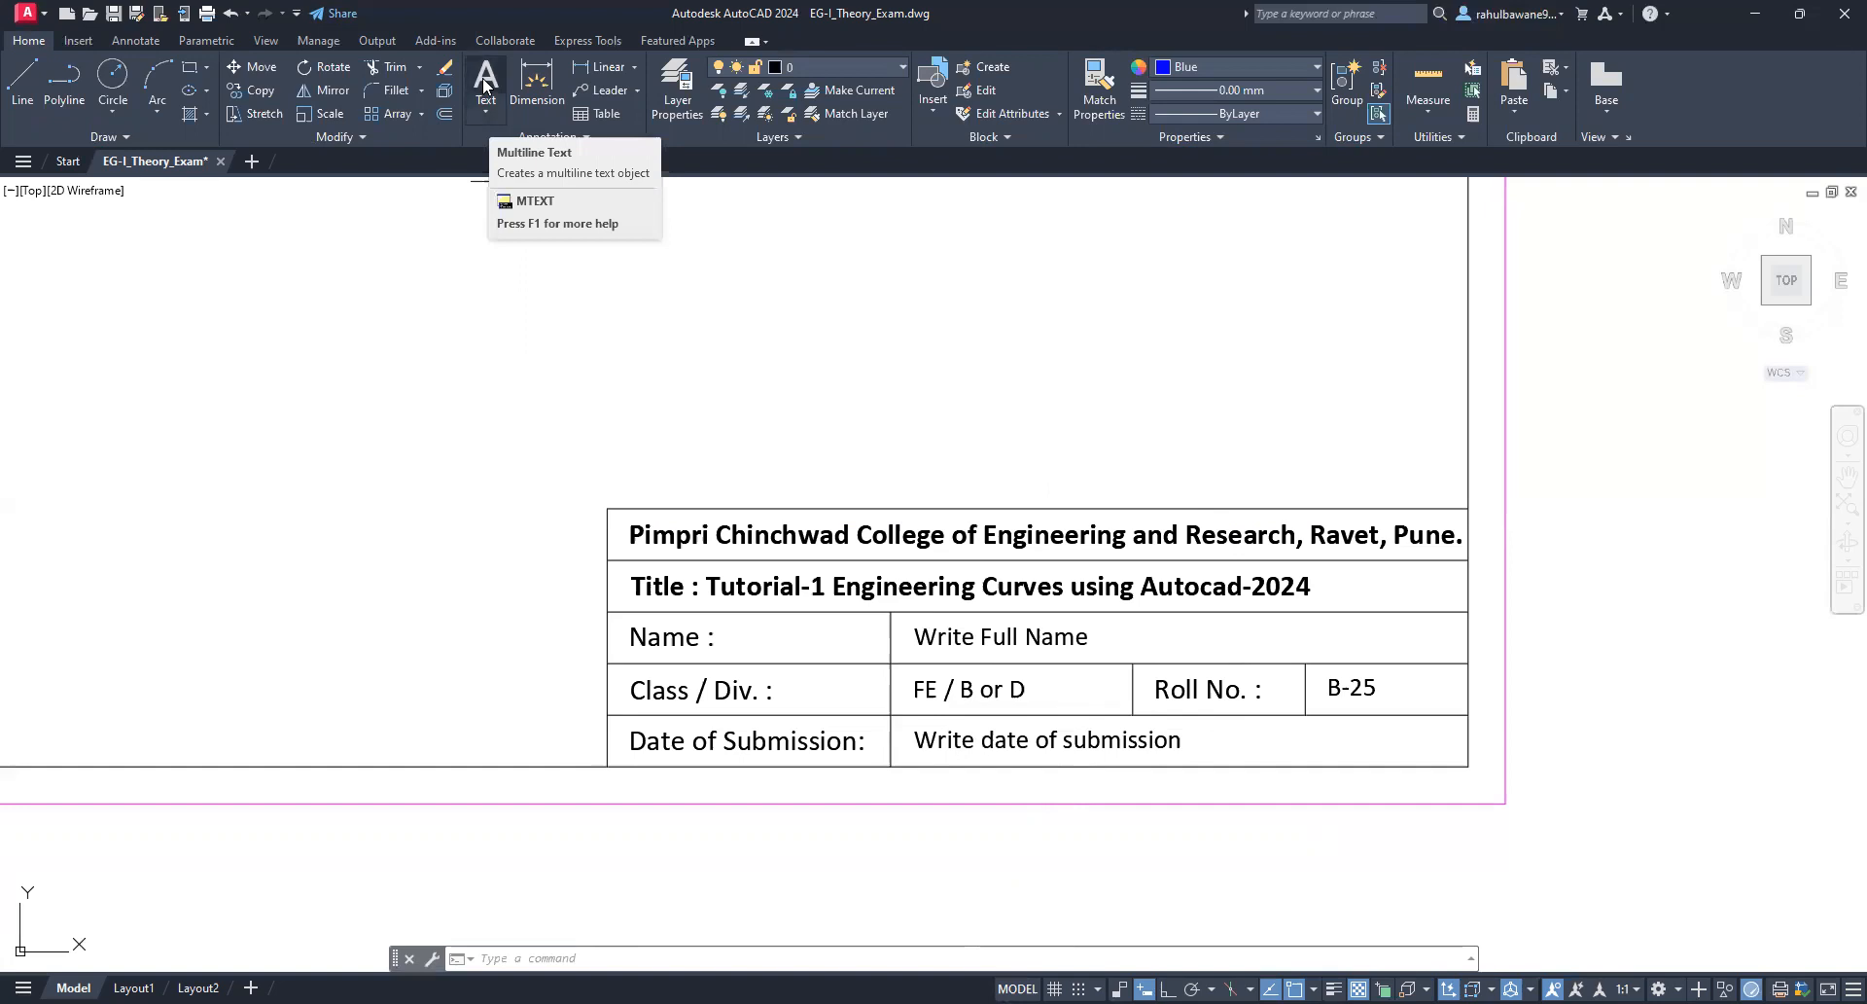
Step: Create a multiline text box in the empty area above the title block and enter the person's title and first name
click(484, 78)
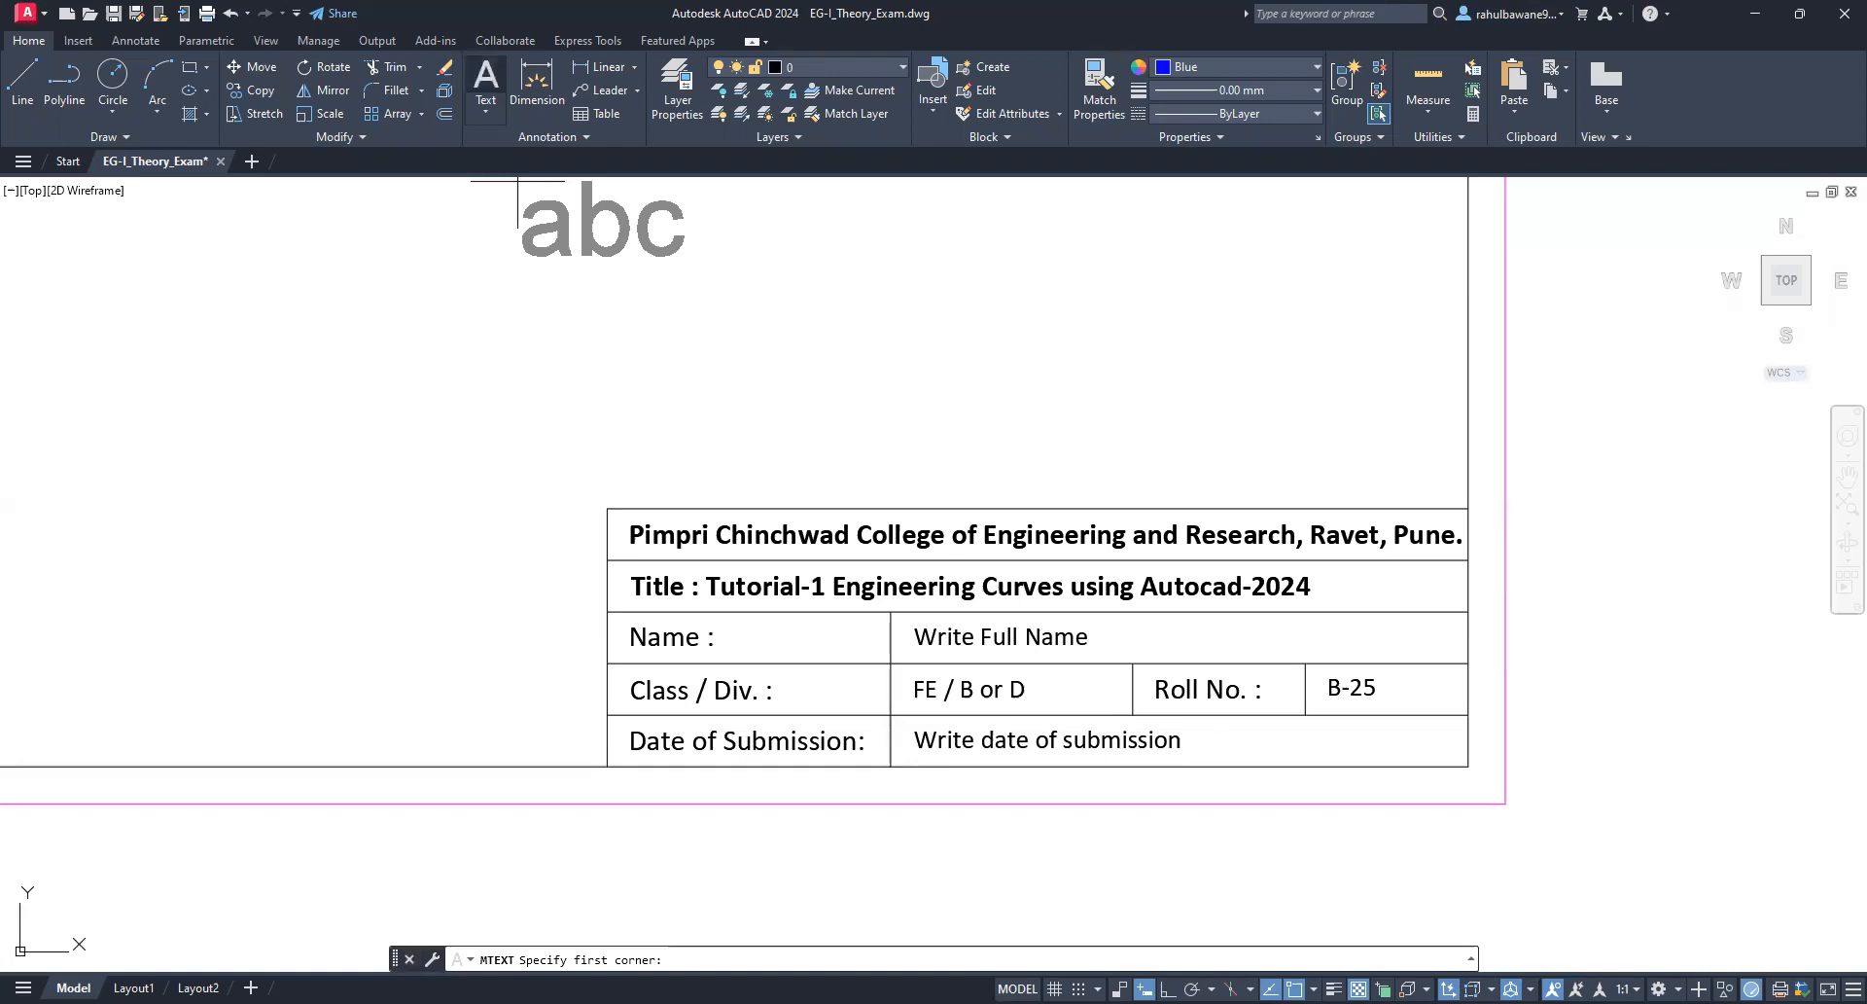
click(698, 290)
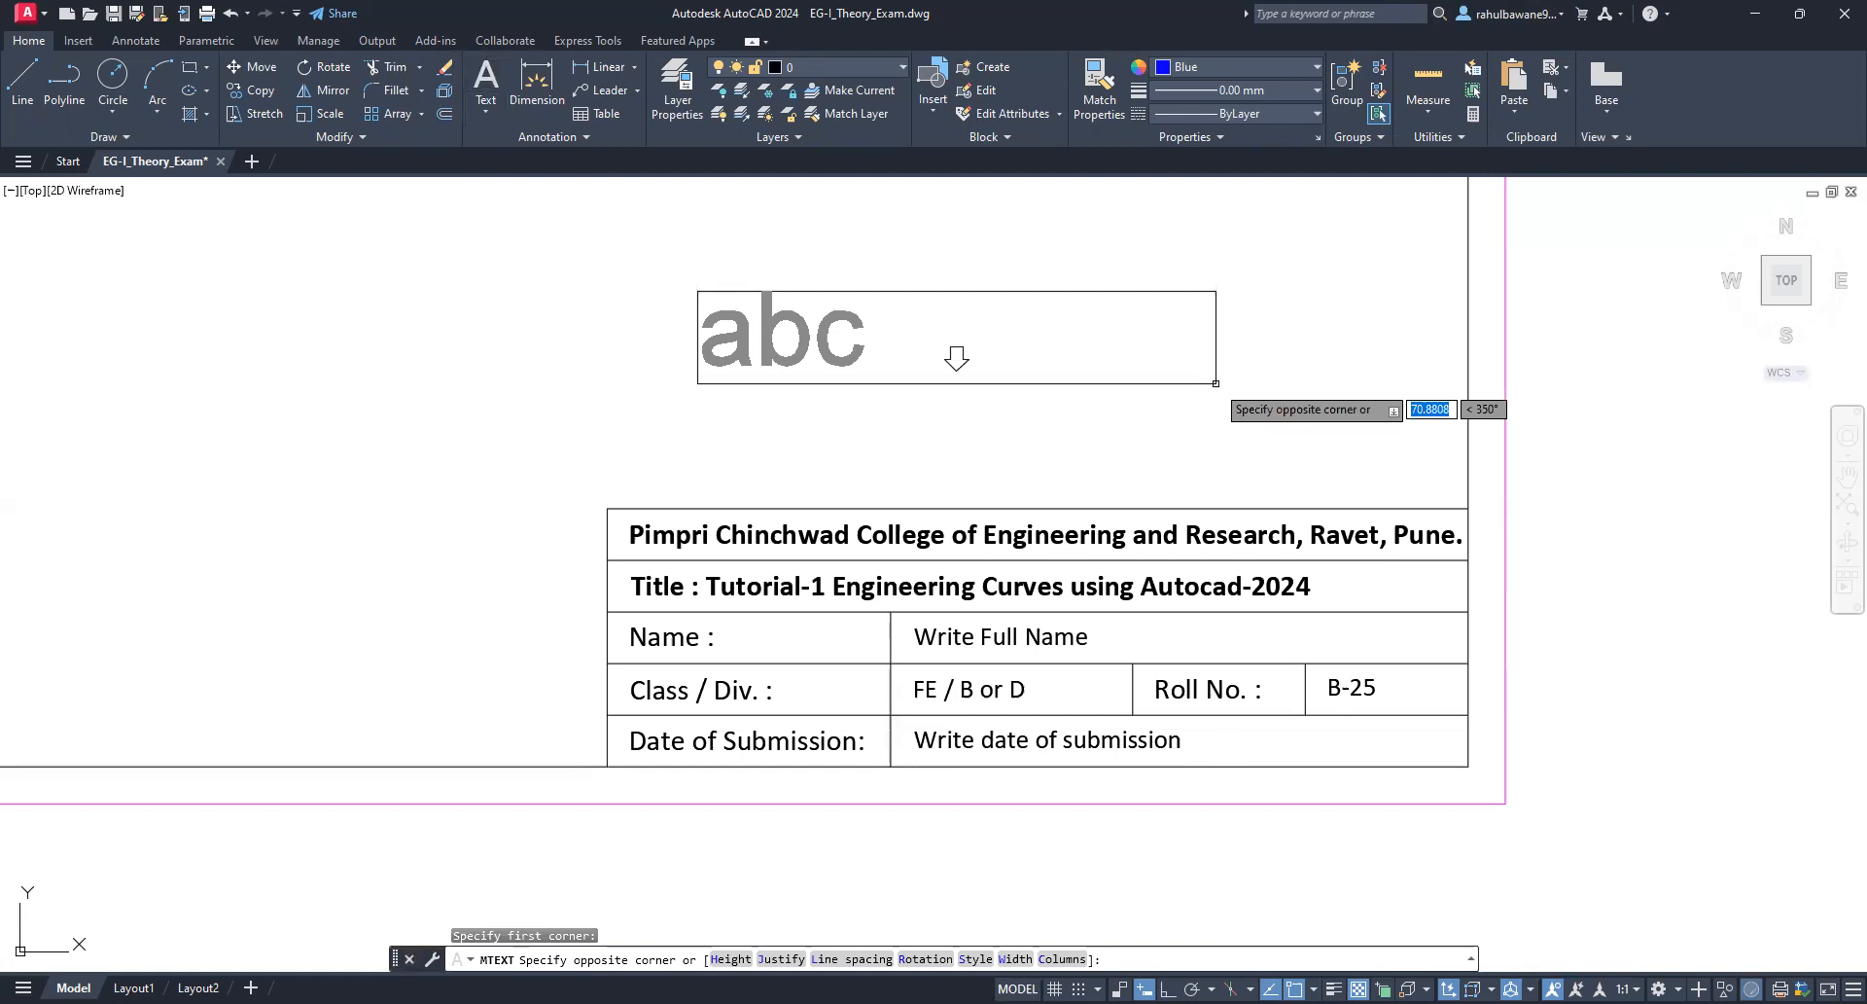
click(1217, 384)
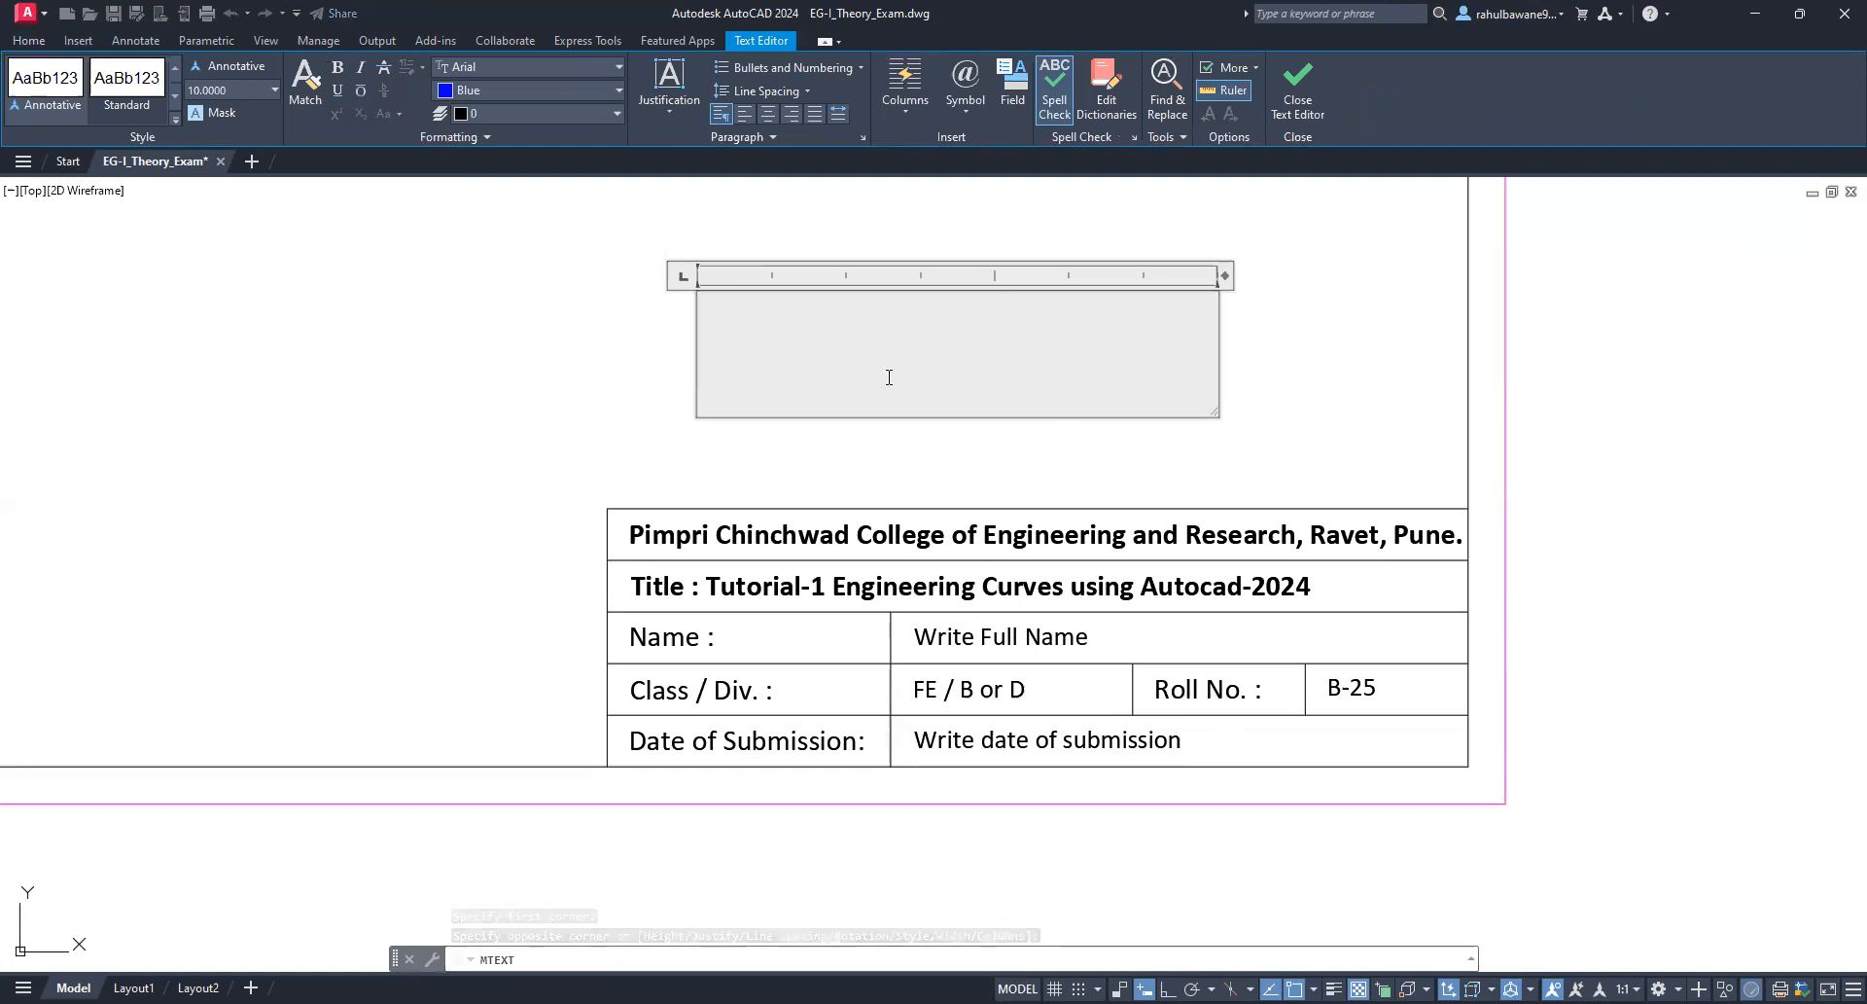
text(pROF)
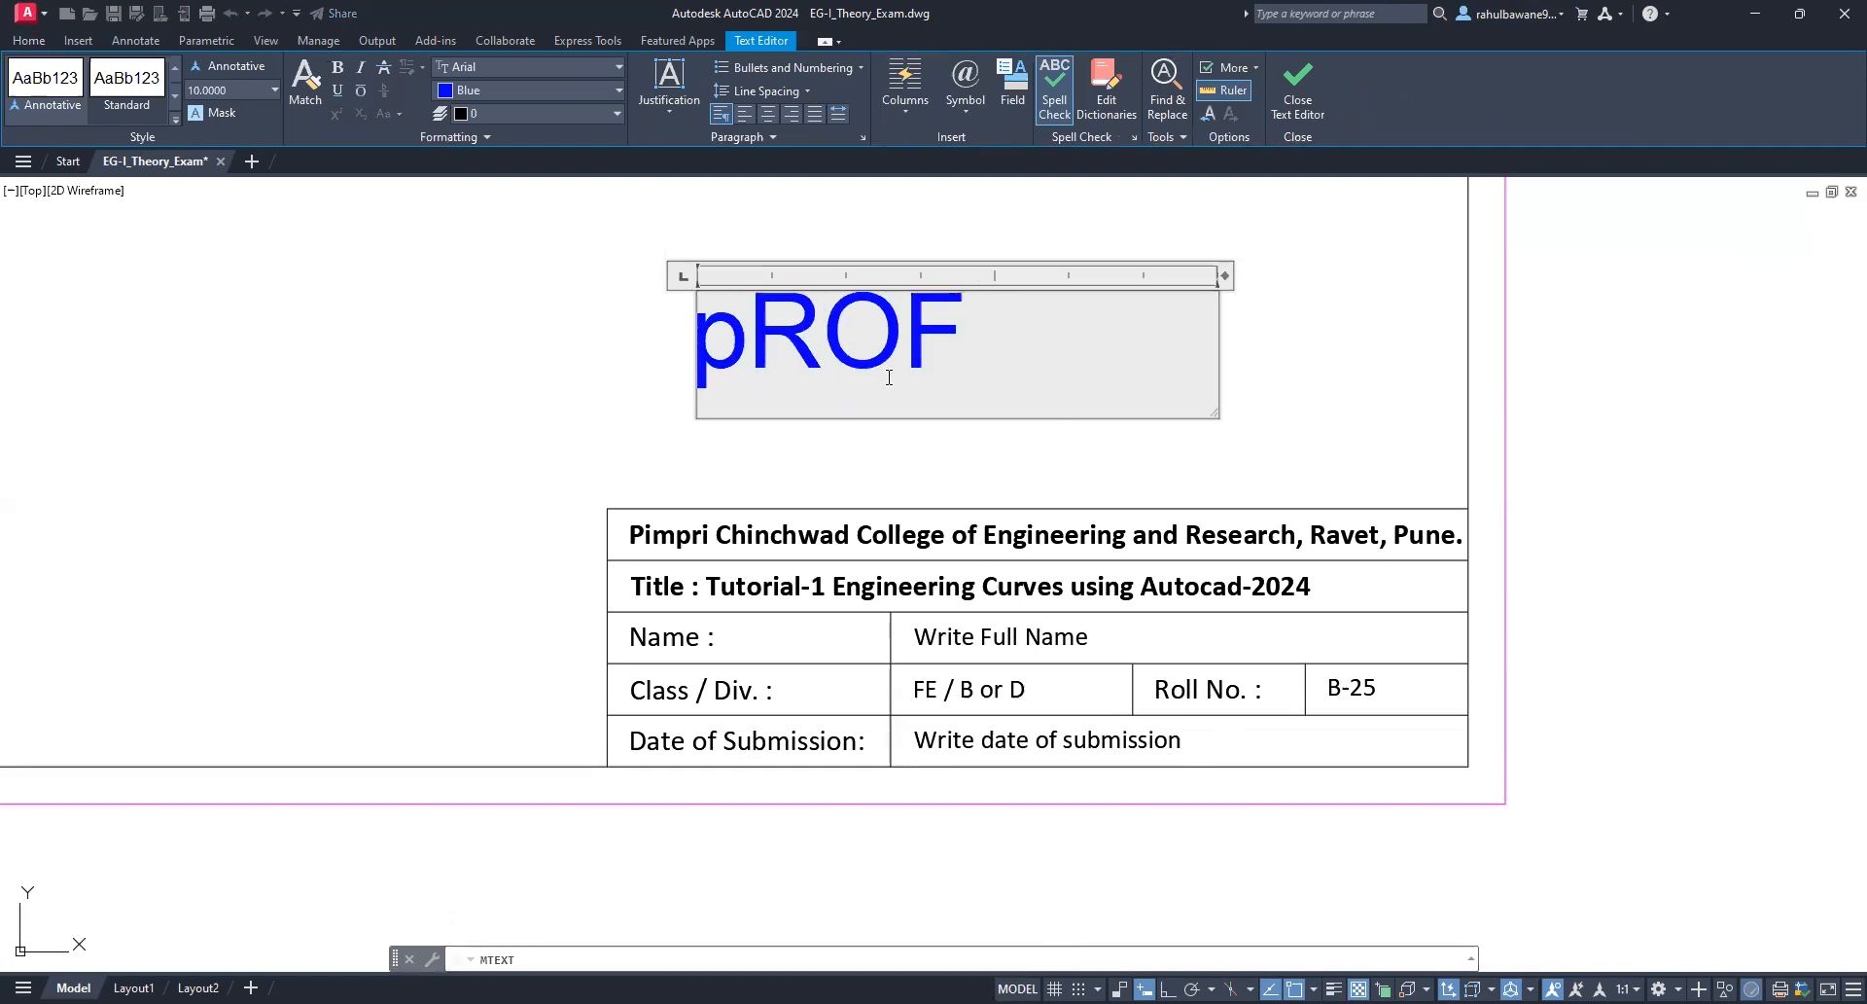
key(BackSpace)
key(BackSpace)
key(BackSpace)
key(BackSpace)
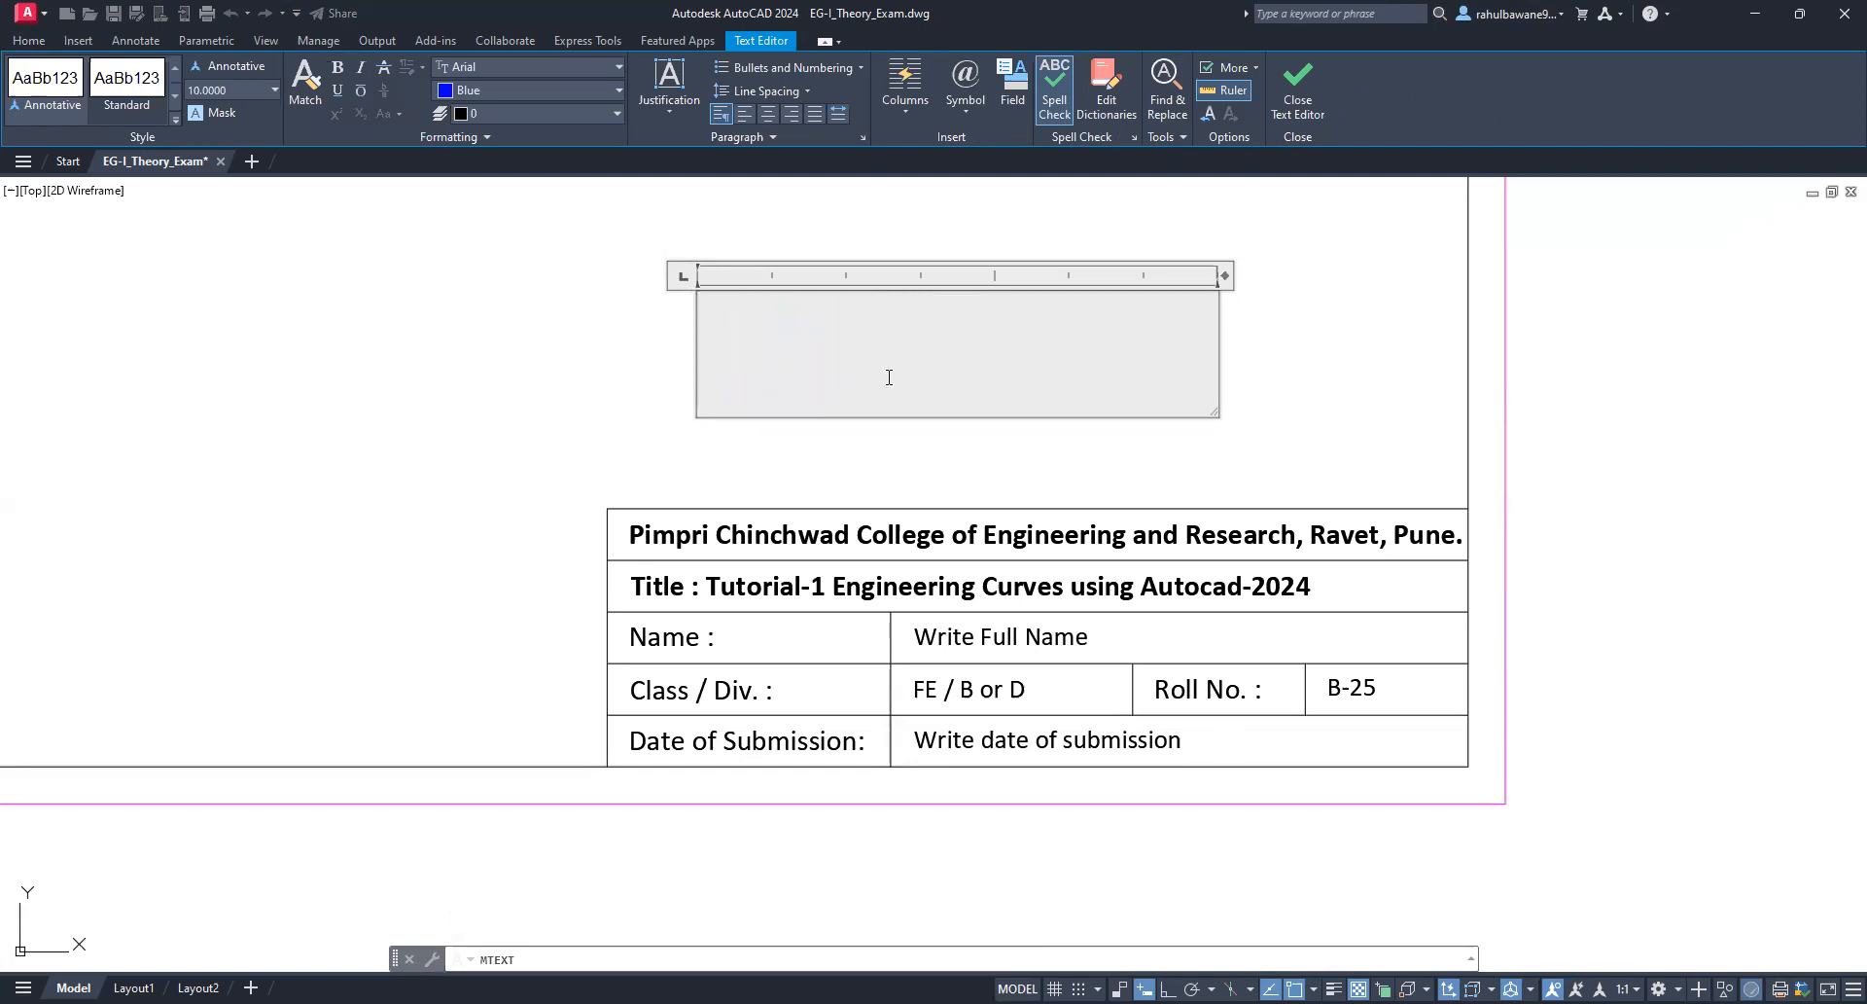
text(Dr. Rahul)
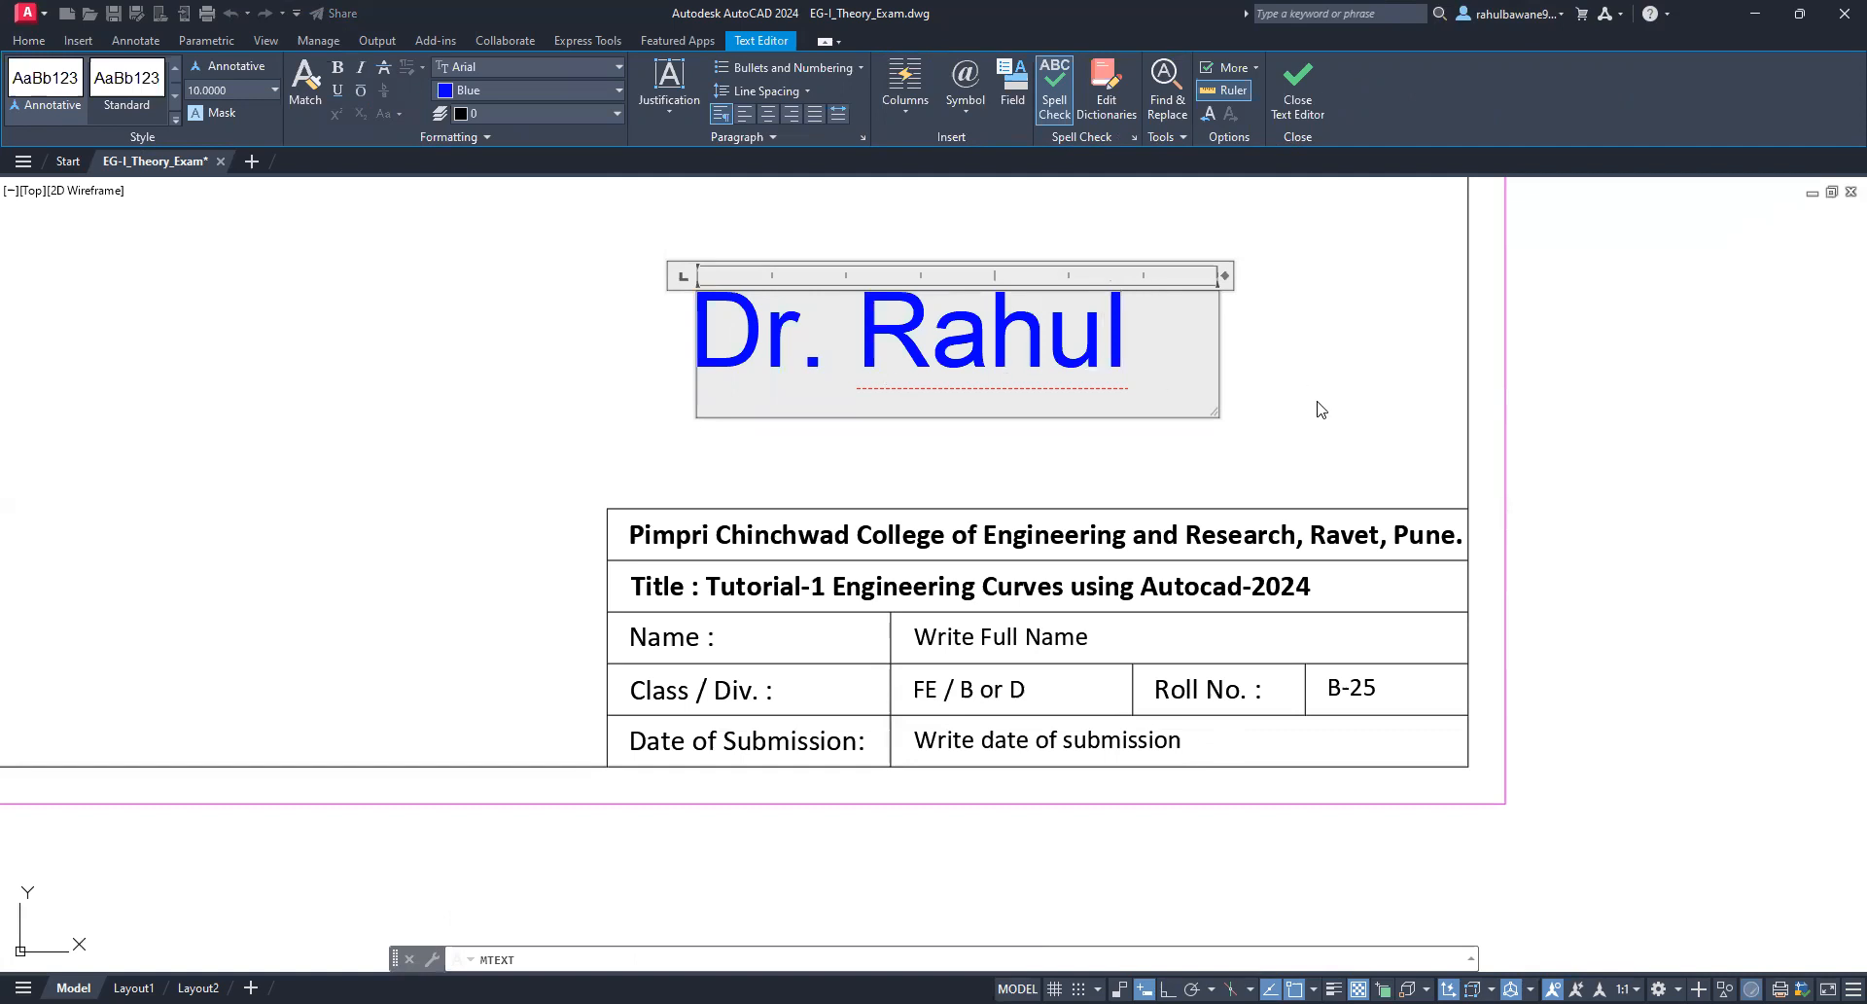
Step: Change the colour of the whole name text to red (205,32,39) and finish editing it
drag(1147, 344, 692, 331)
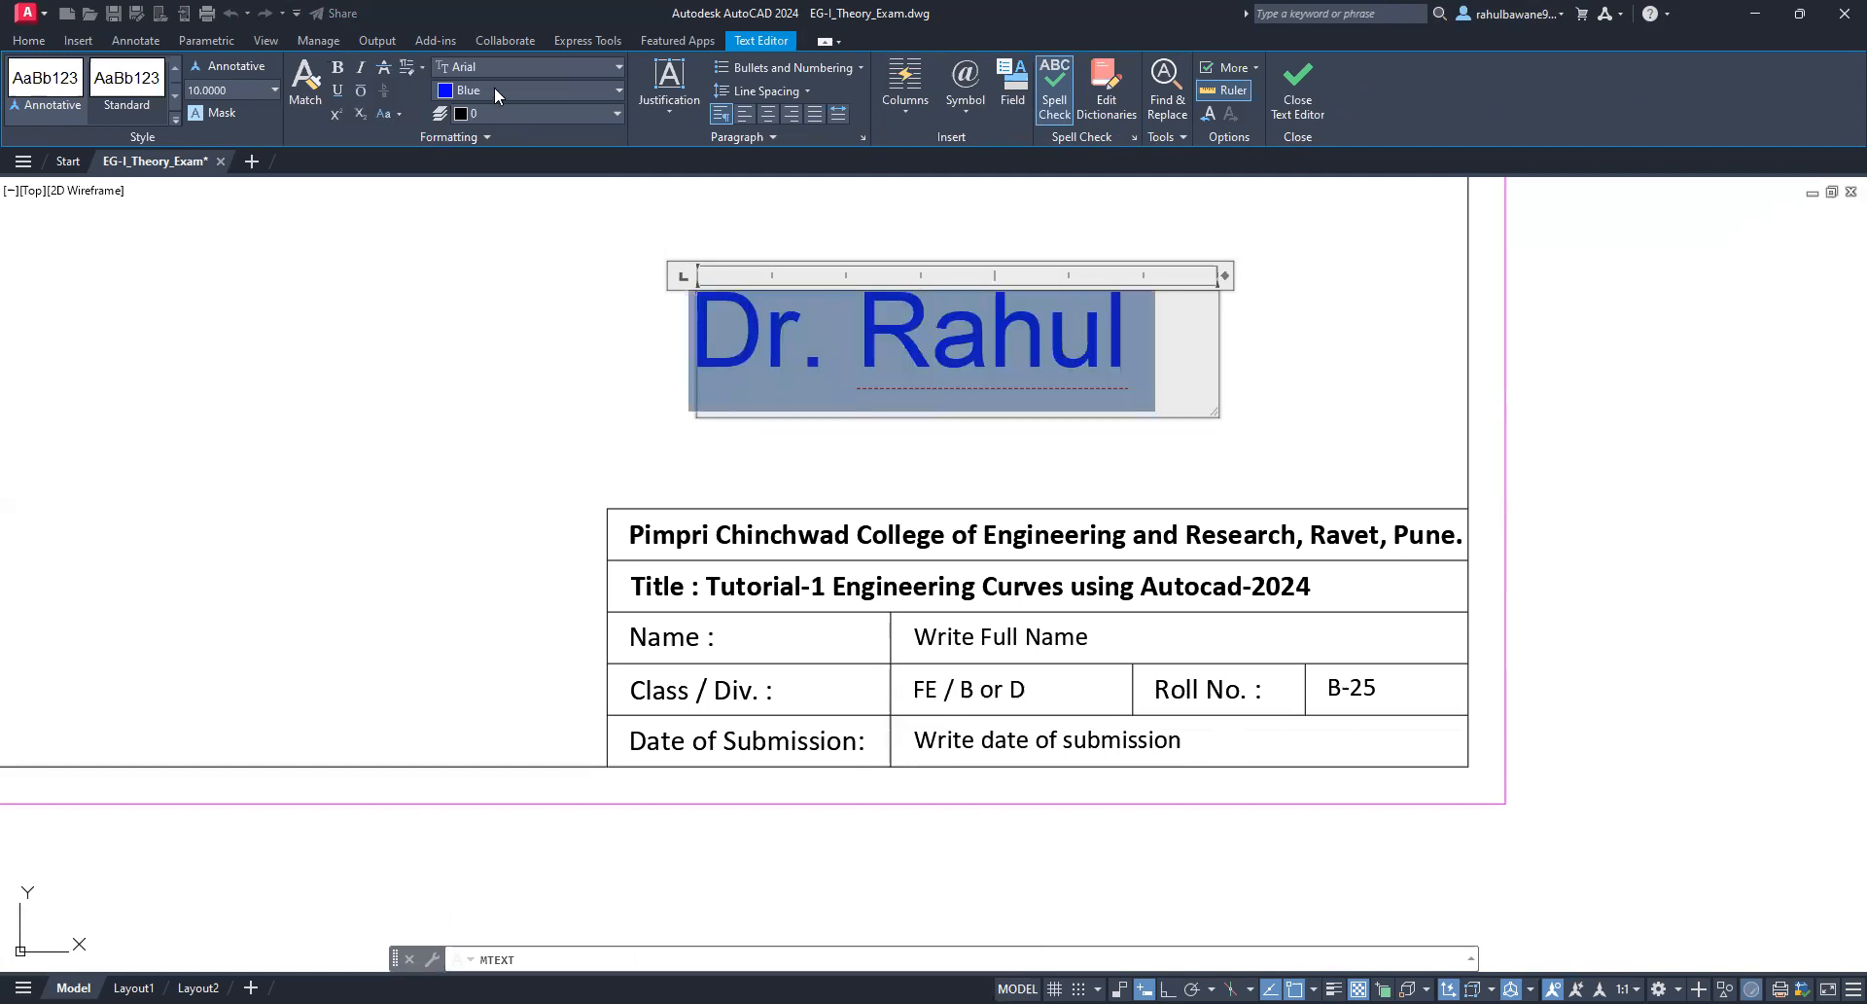
click(1162, 359)
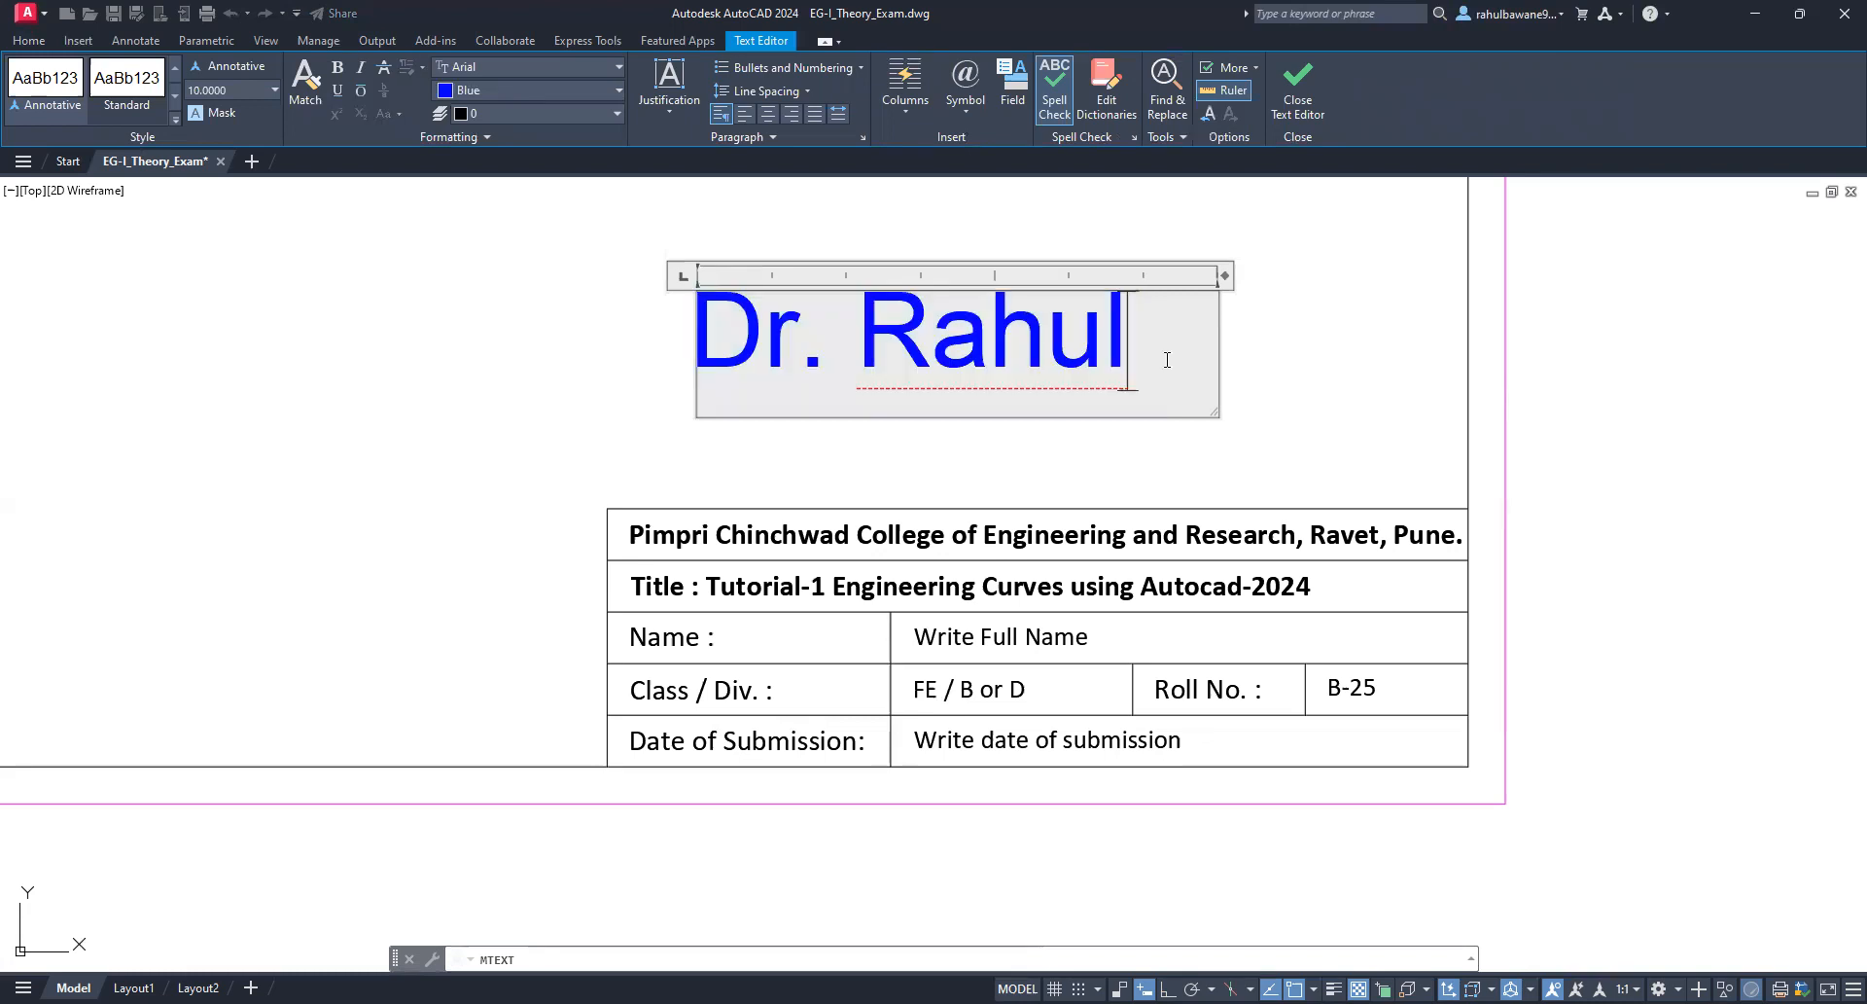
drag(1180, 330, 719, 337)
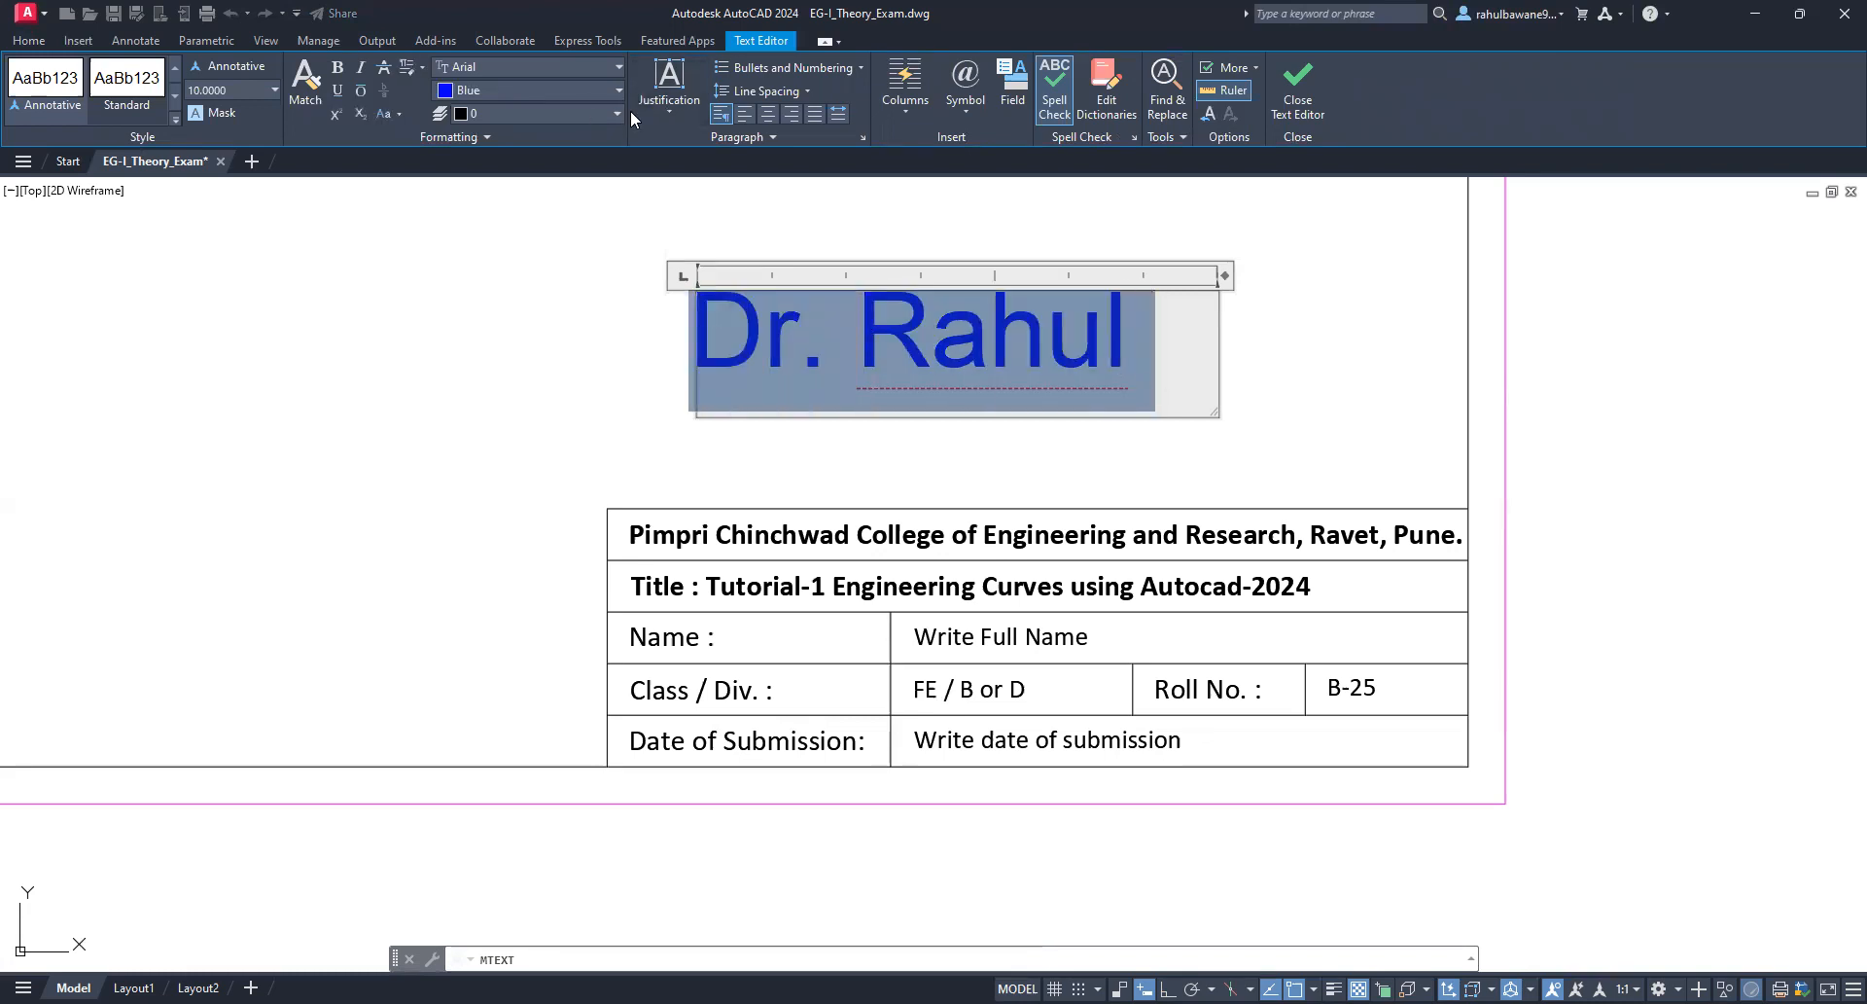
click(591, 89)
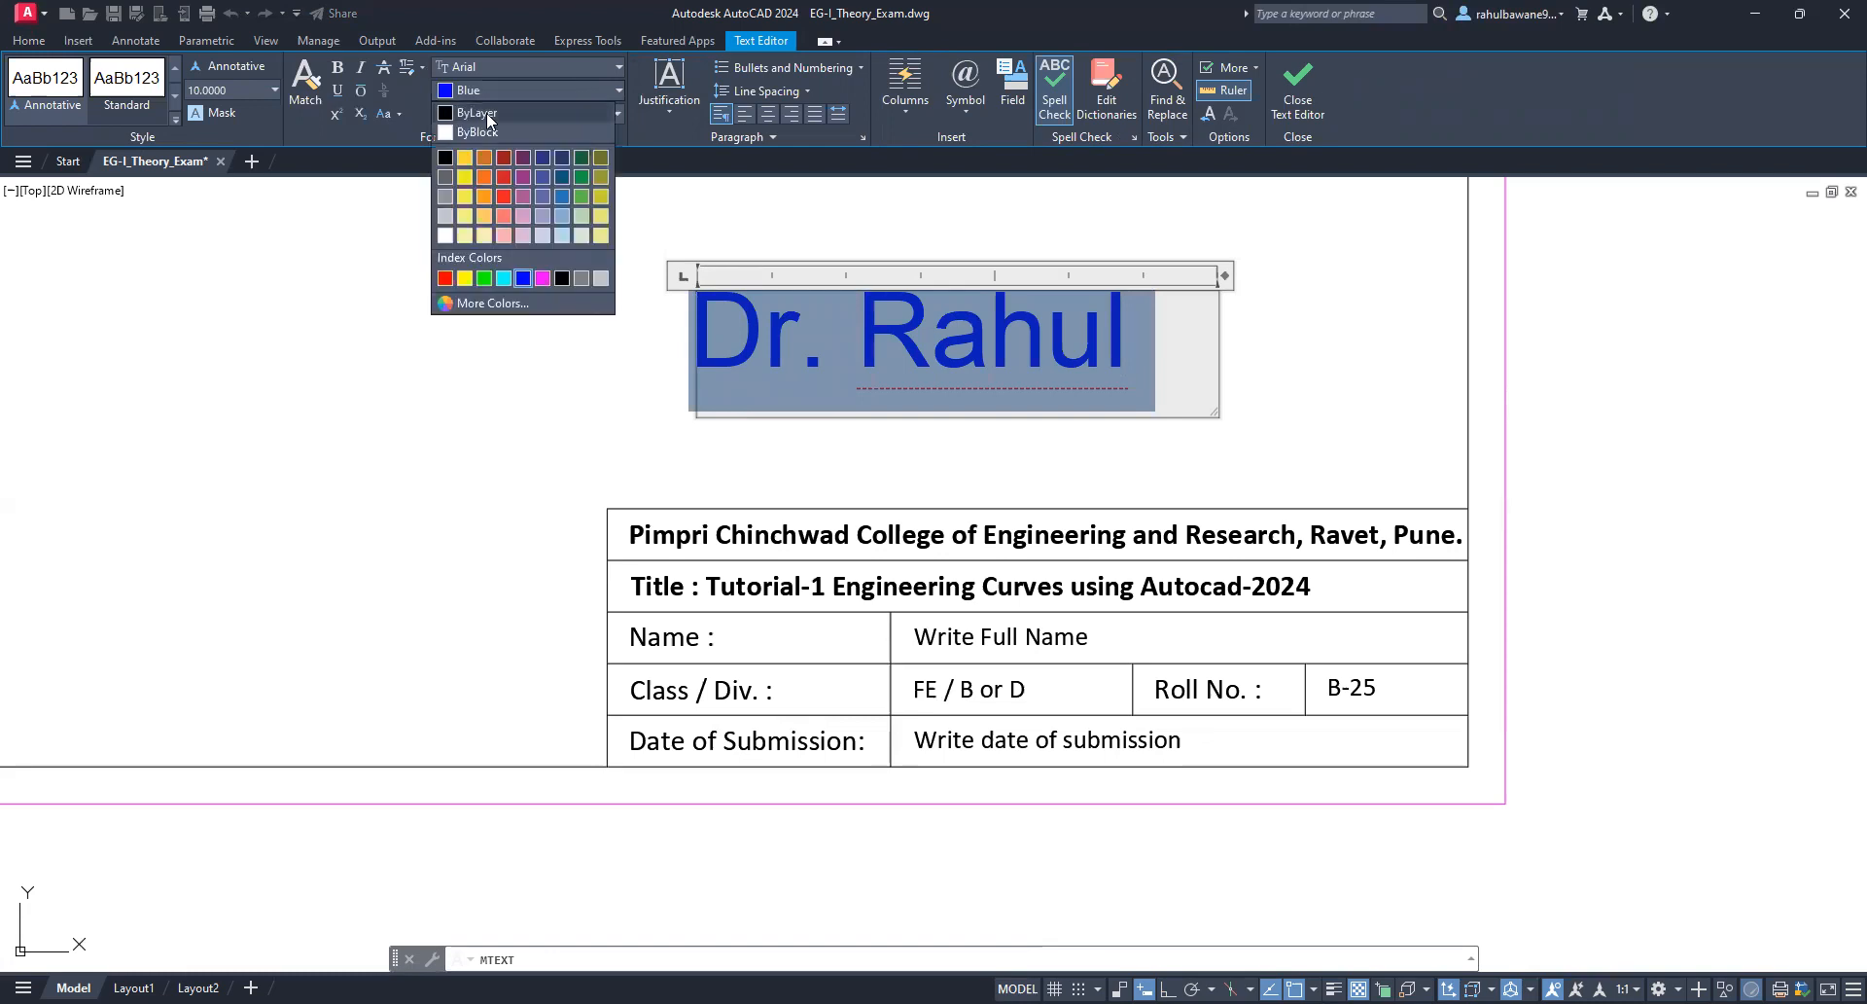
click(500, 177)
click(1214, 380)
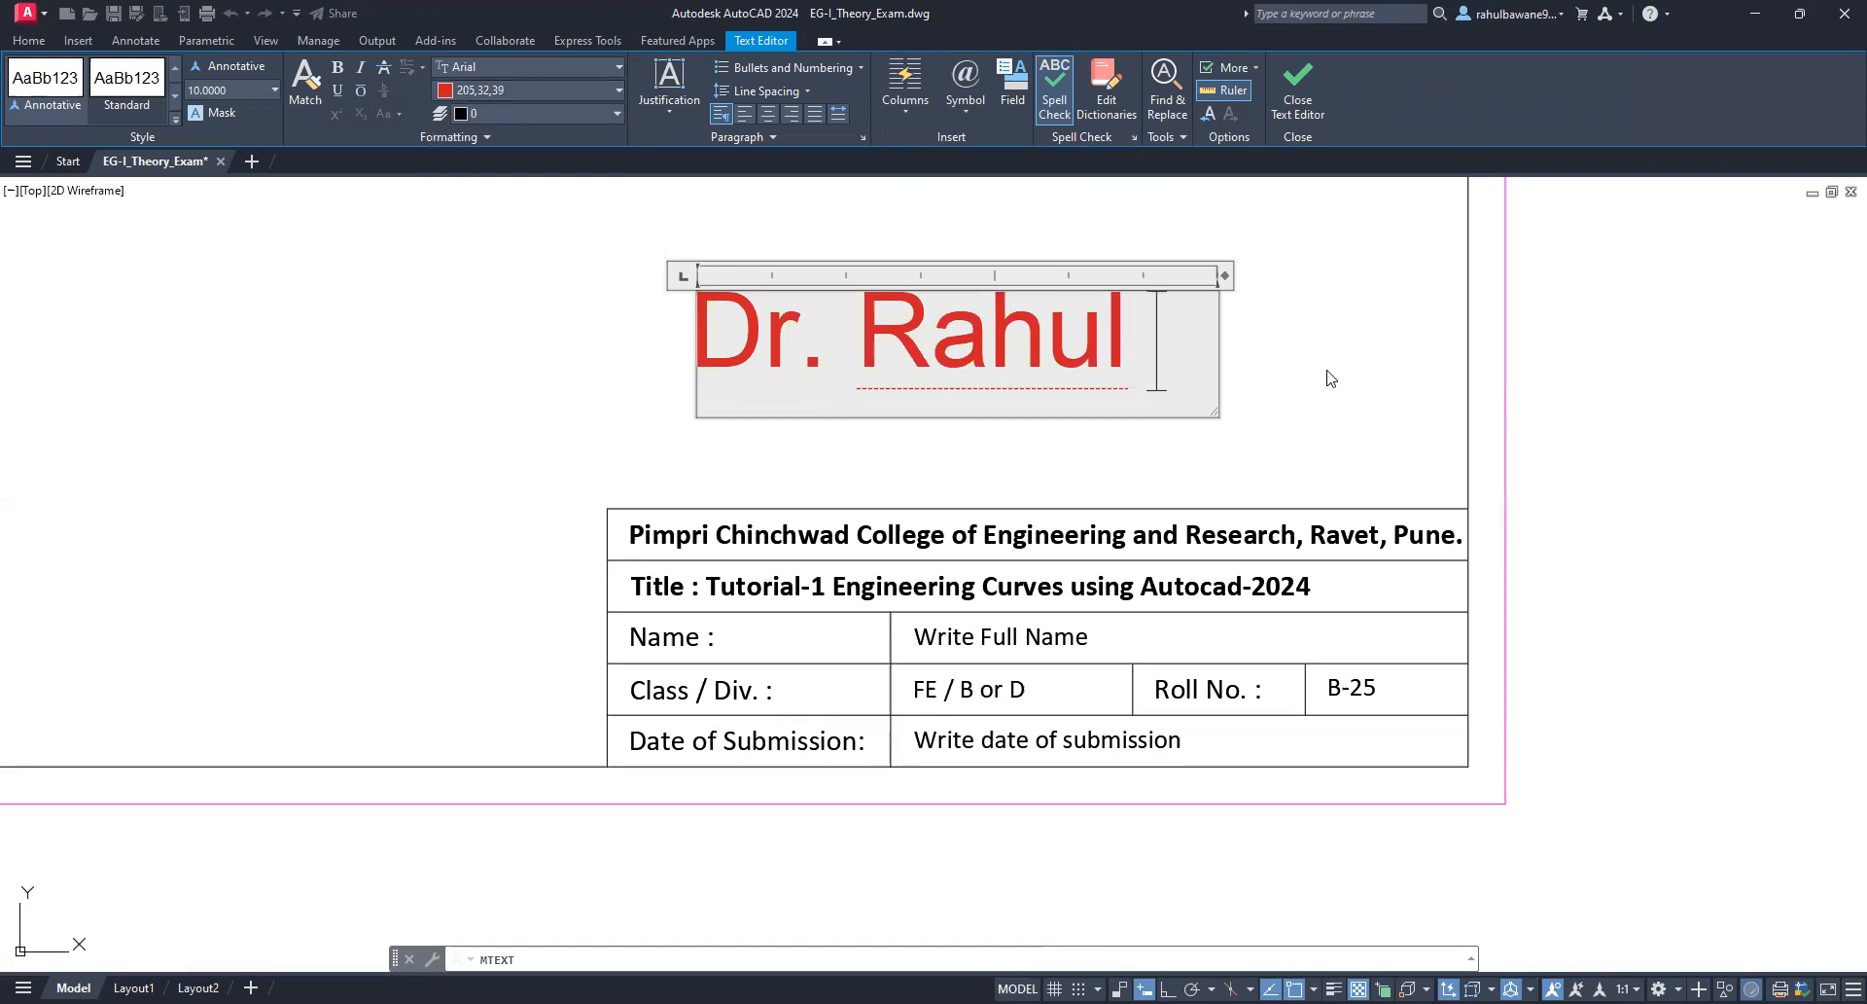
click(875, 416)
Step: Set the text height of the whole red name text above the title block to 3 and finish editing it
scroll(880, 408, down, 2)
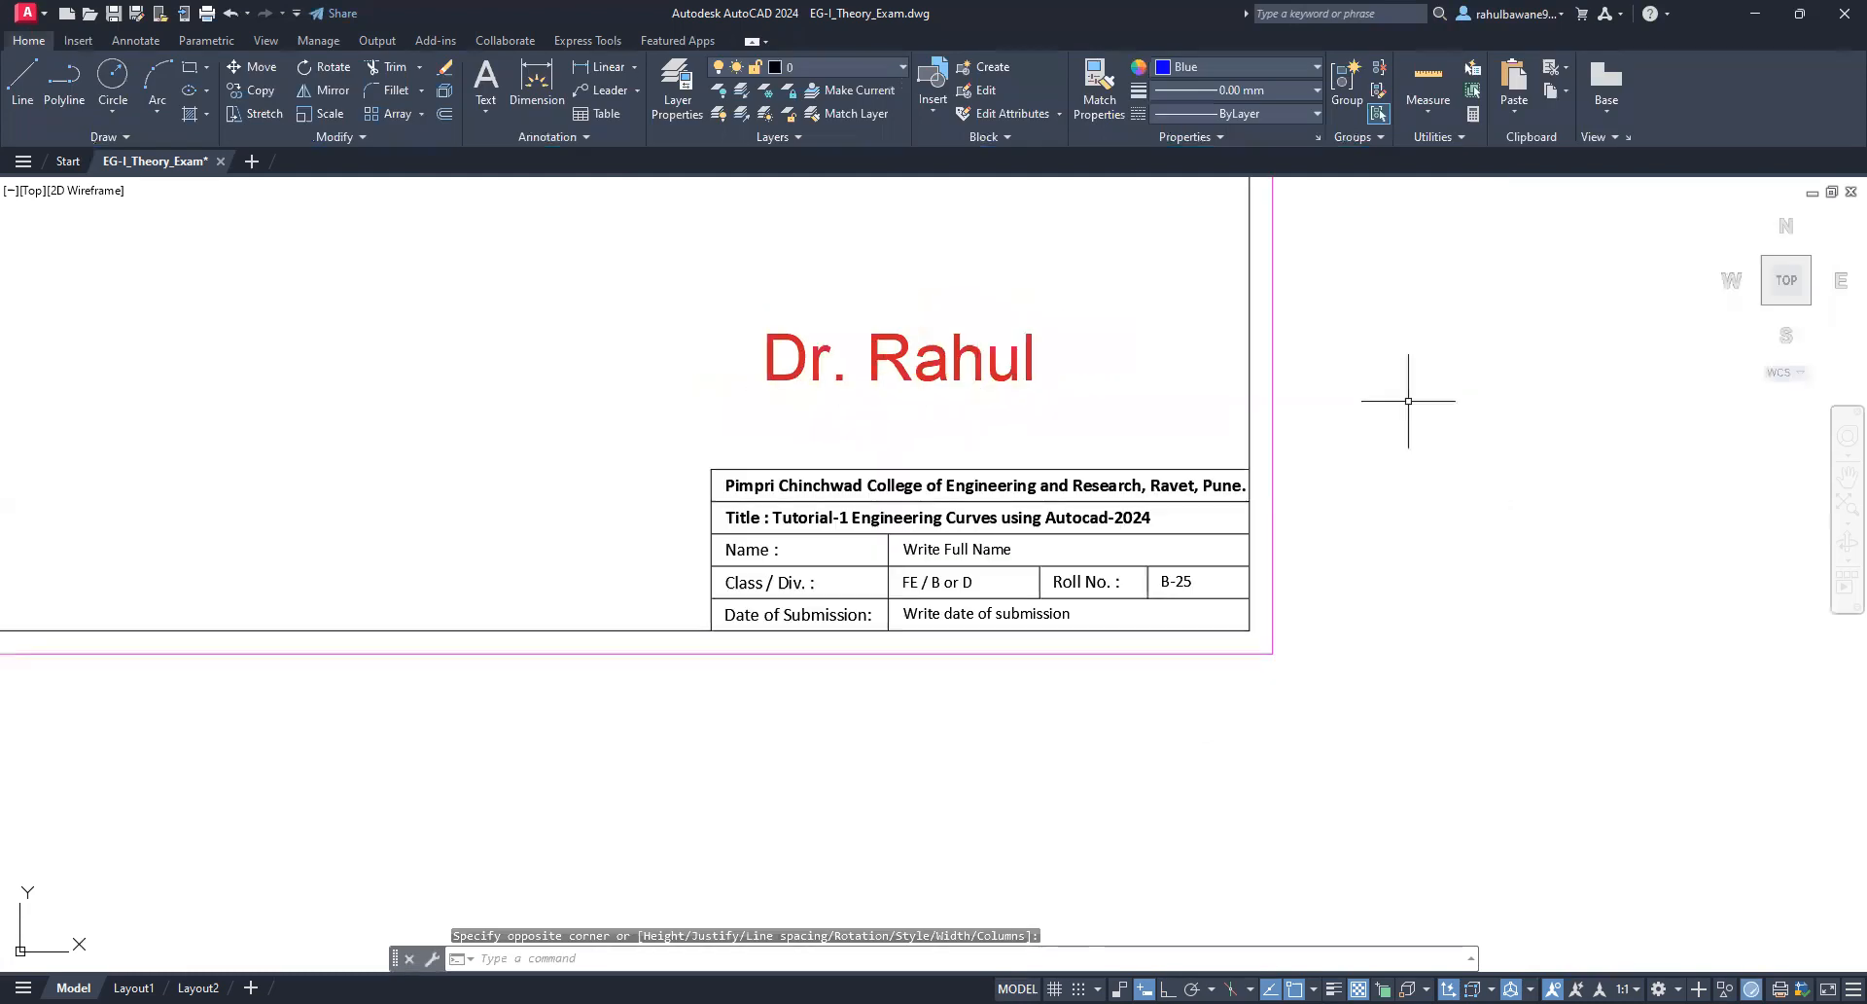
scroll(1100, 458, down, 2)
scroll(1006, 443, up, 2)
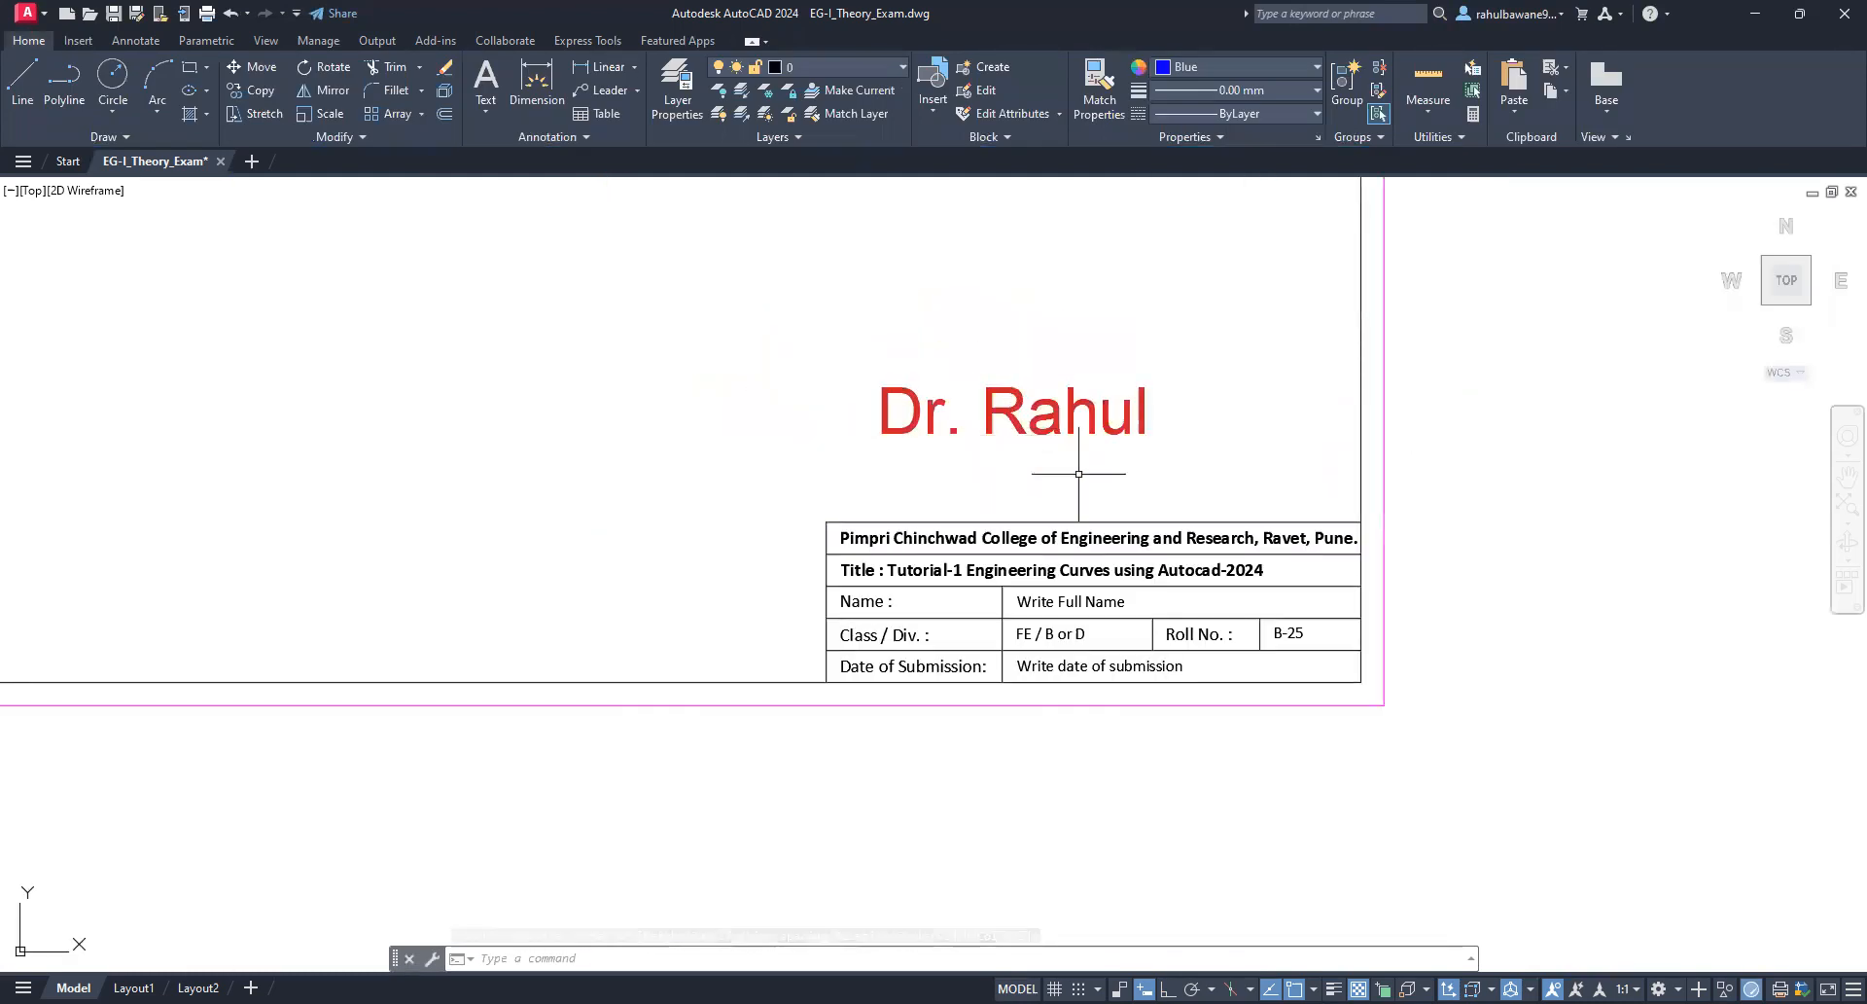
scroll(1041, 406, up, 2)
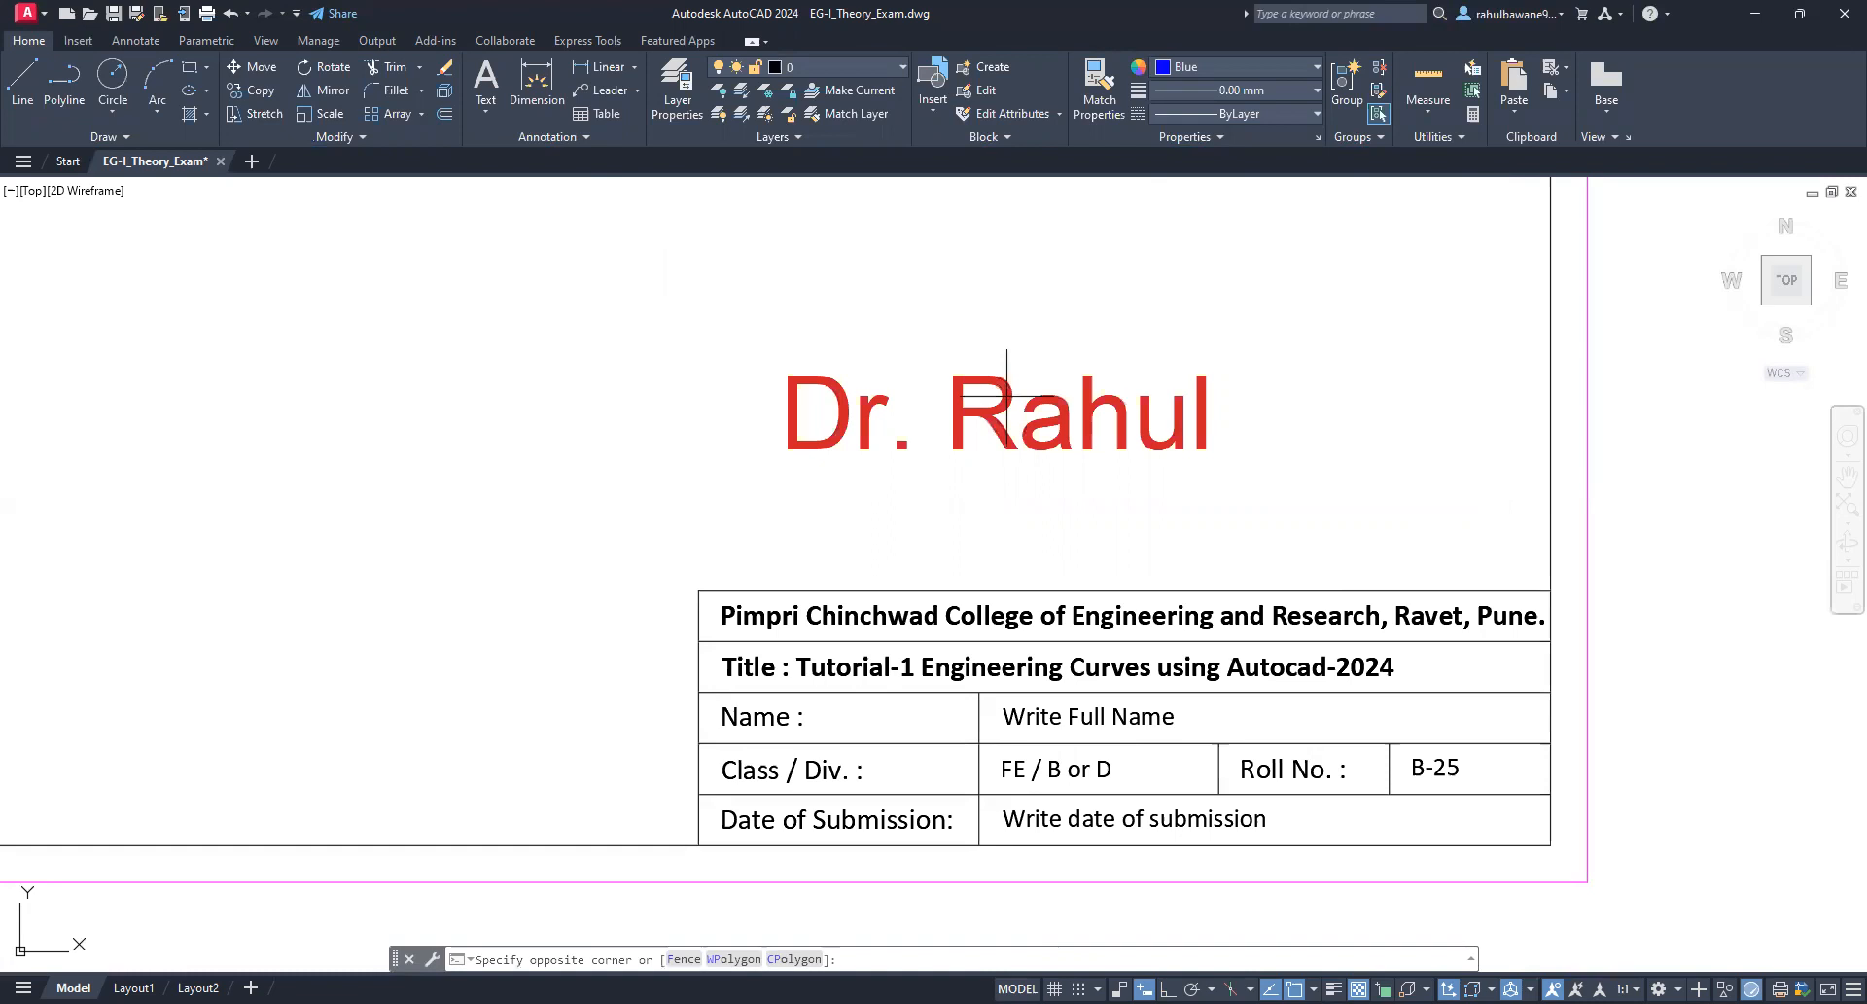
click(1006, 395)
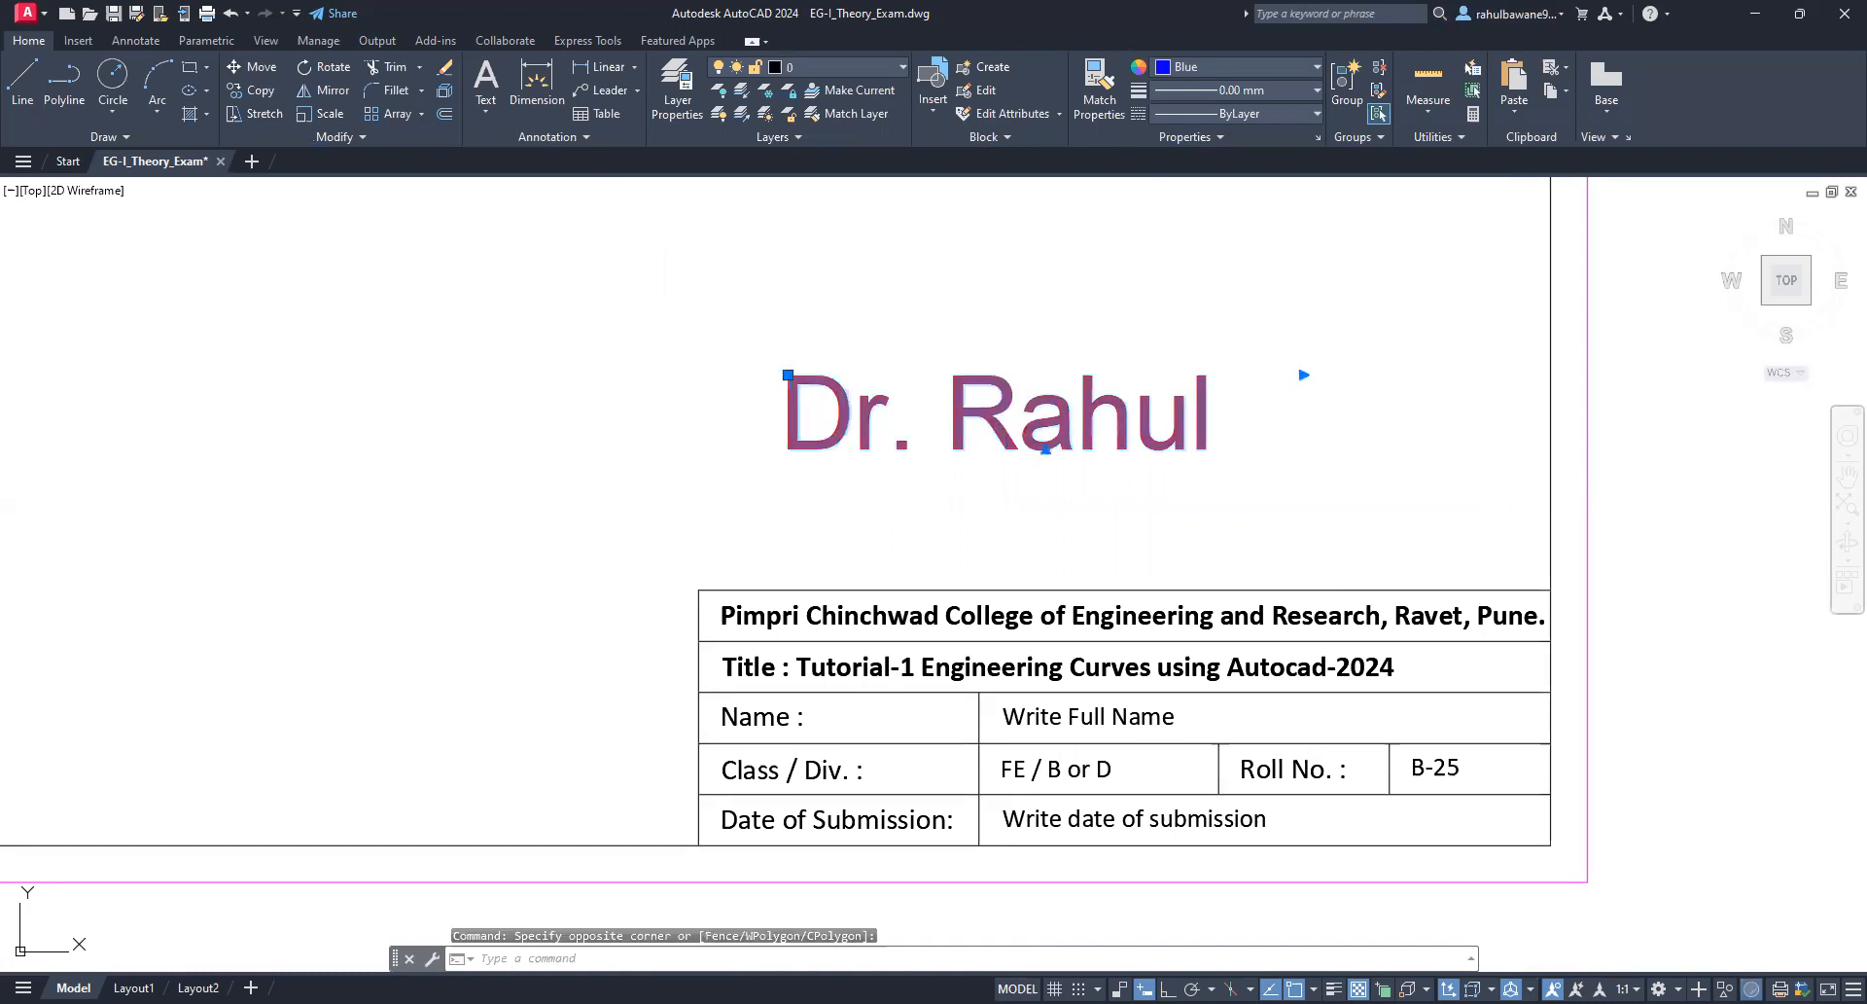
double_click(1264, 423)
drag(1242, 419, 794, 410)
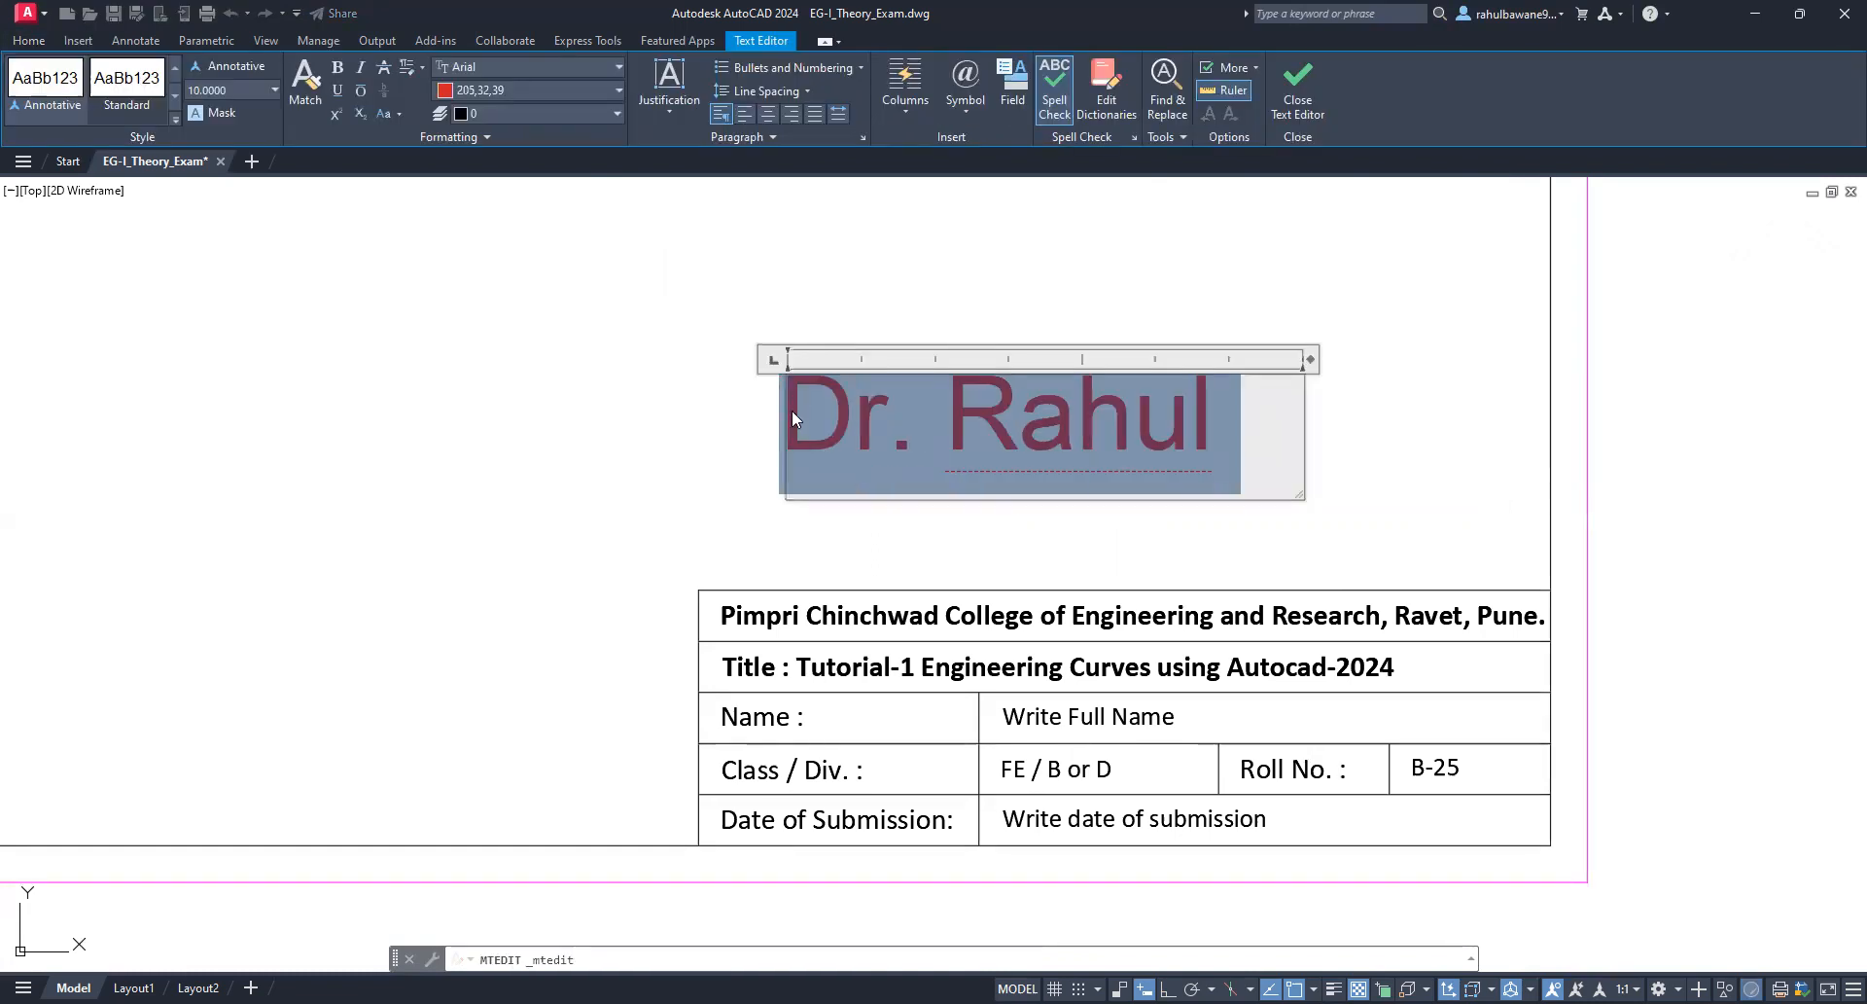
click(275, 92)
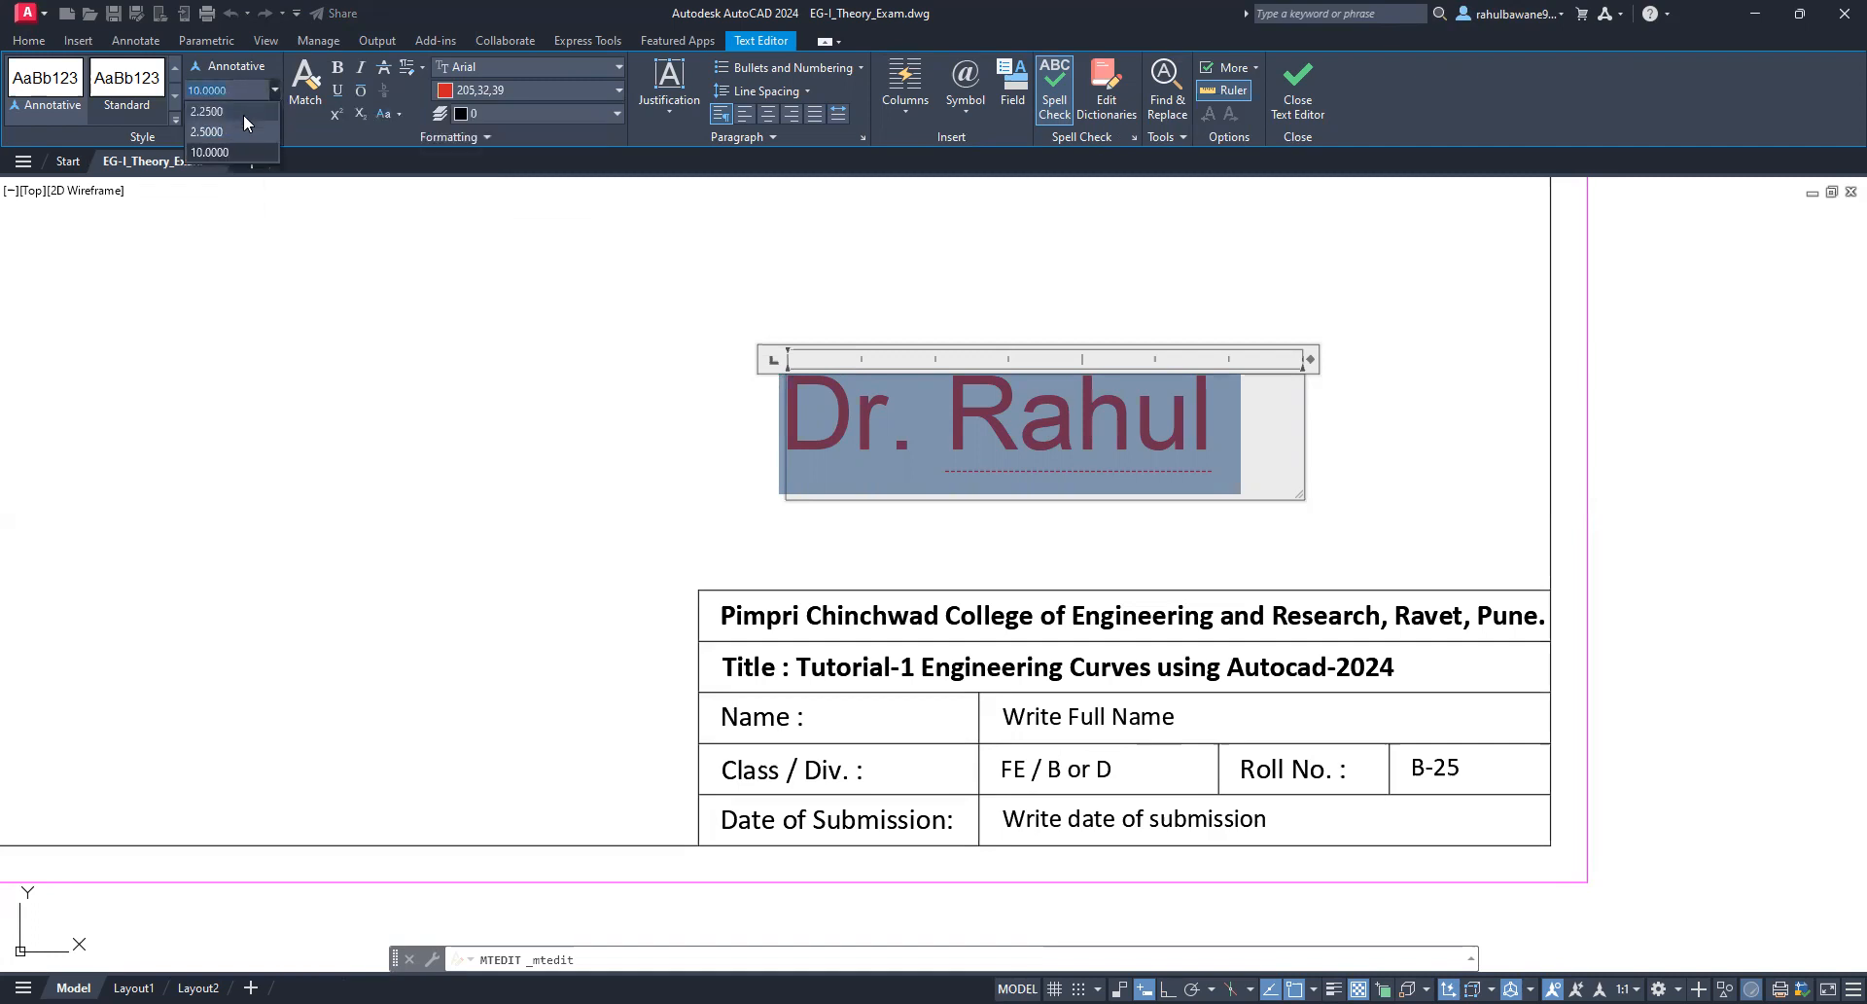
click(241, 88)
drag(241, 87, 169, 89)
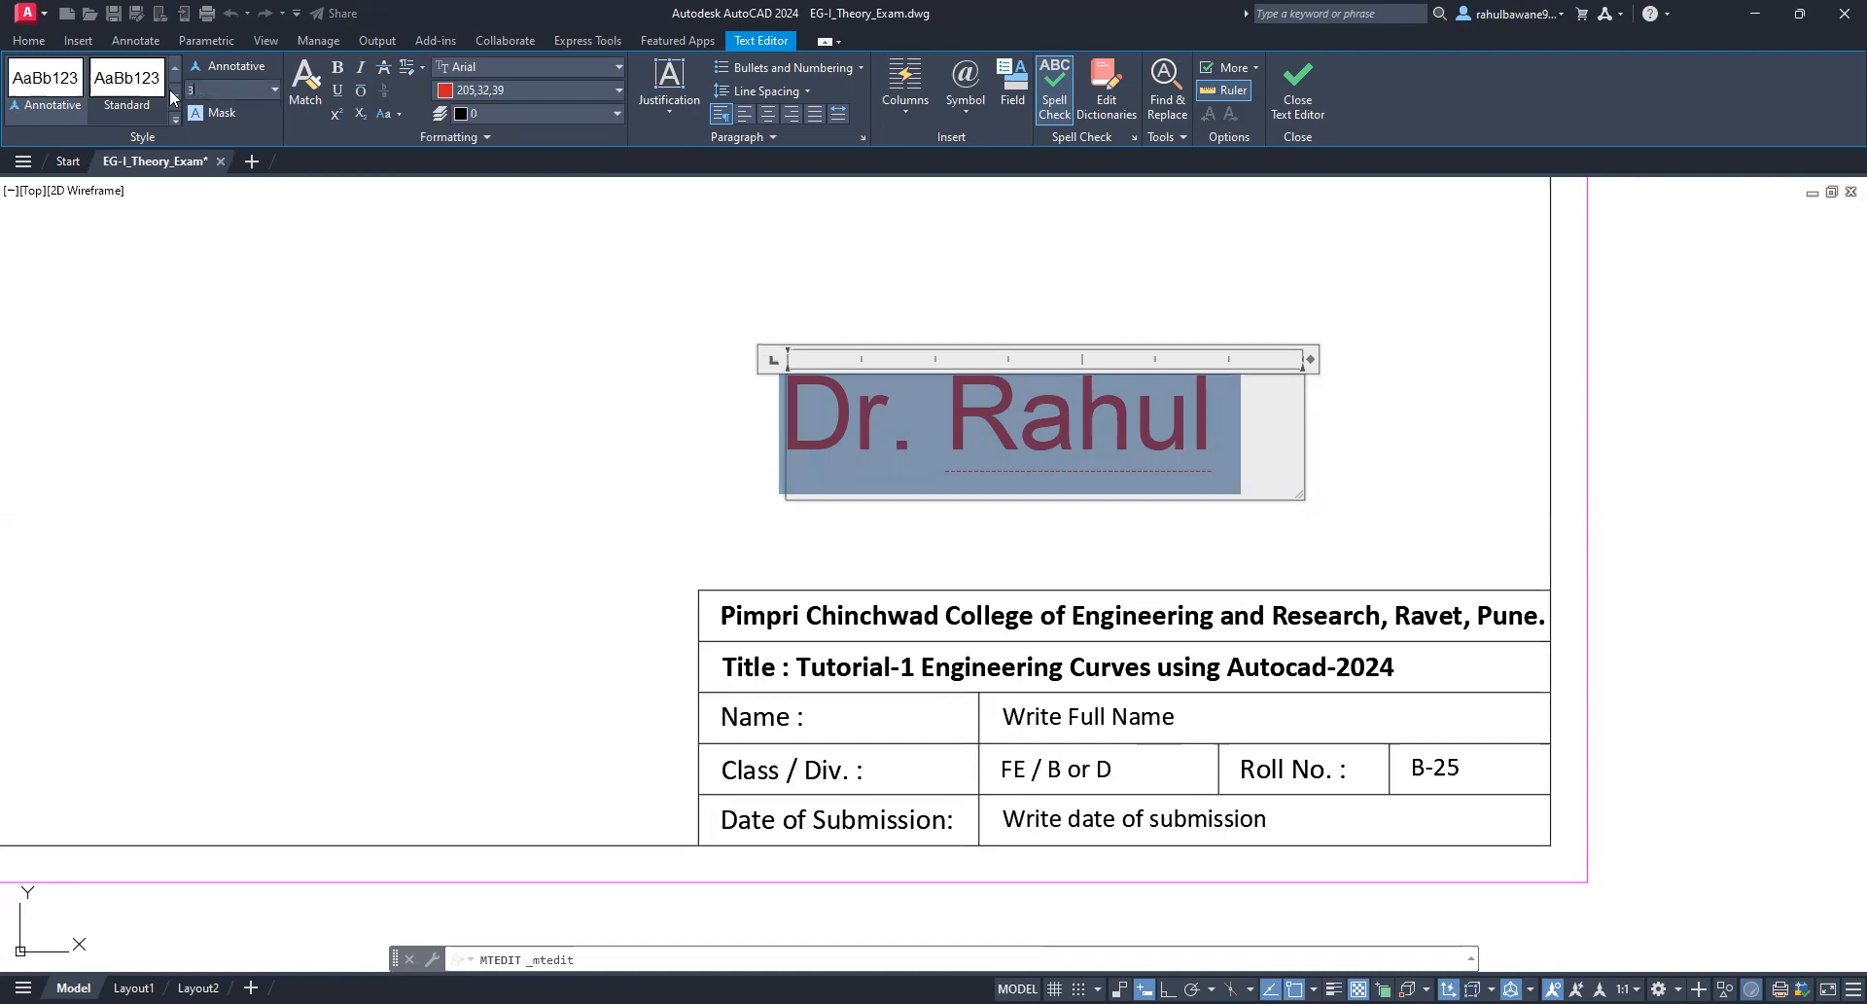
text(3)
key(Return)
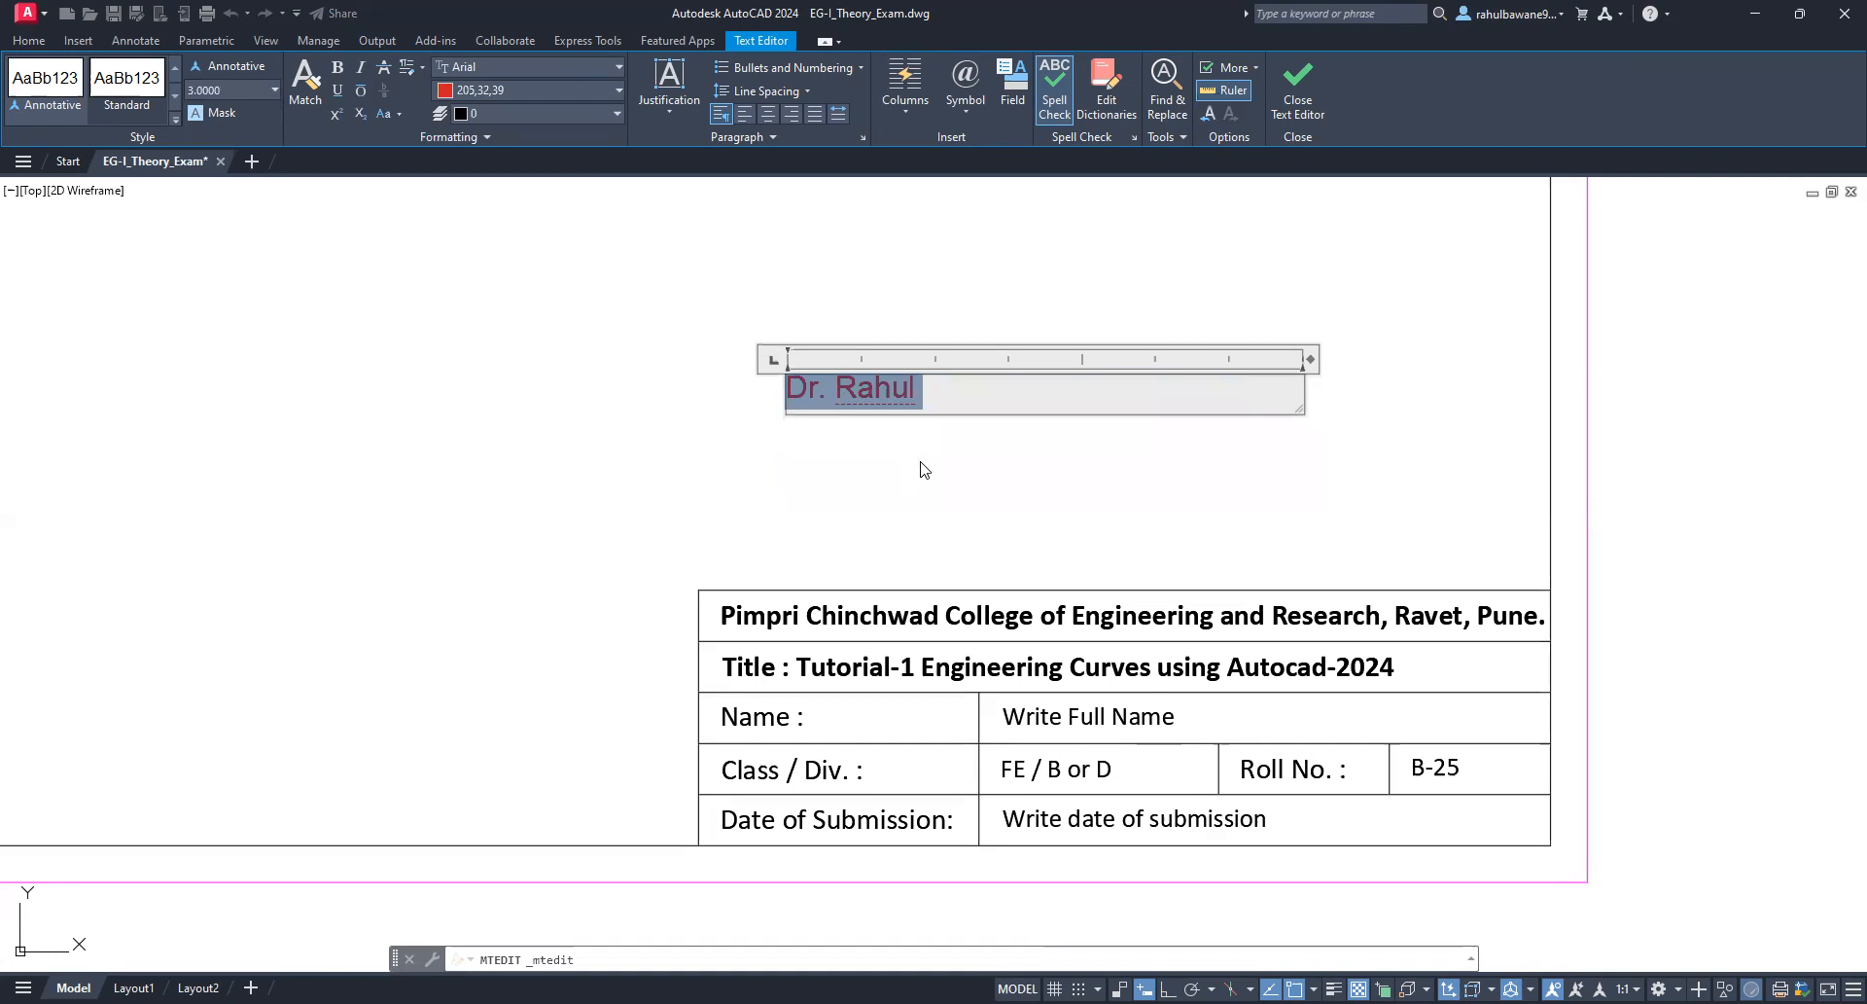
click(976, 382)
click(1012, 526)
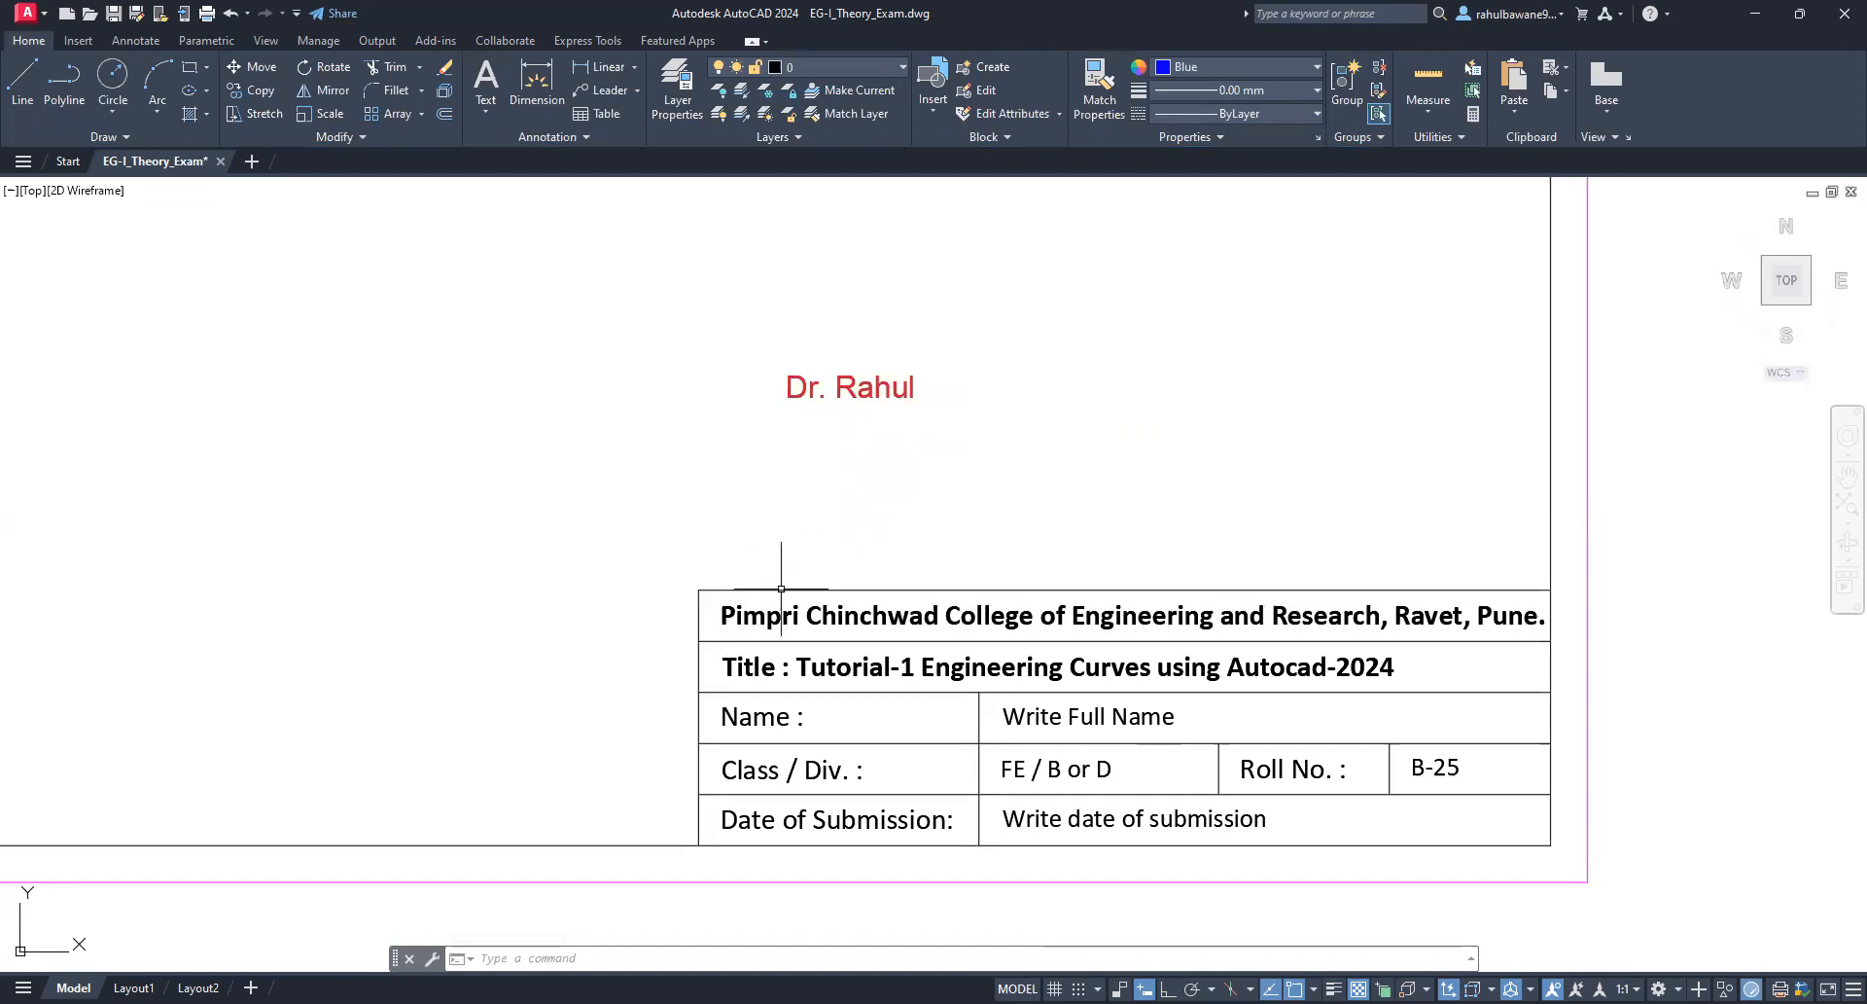
Step: Move the red name text by its lower-left node to just above the title block's upper-left corner
click(856, 387)
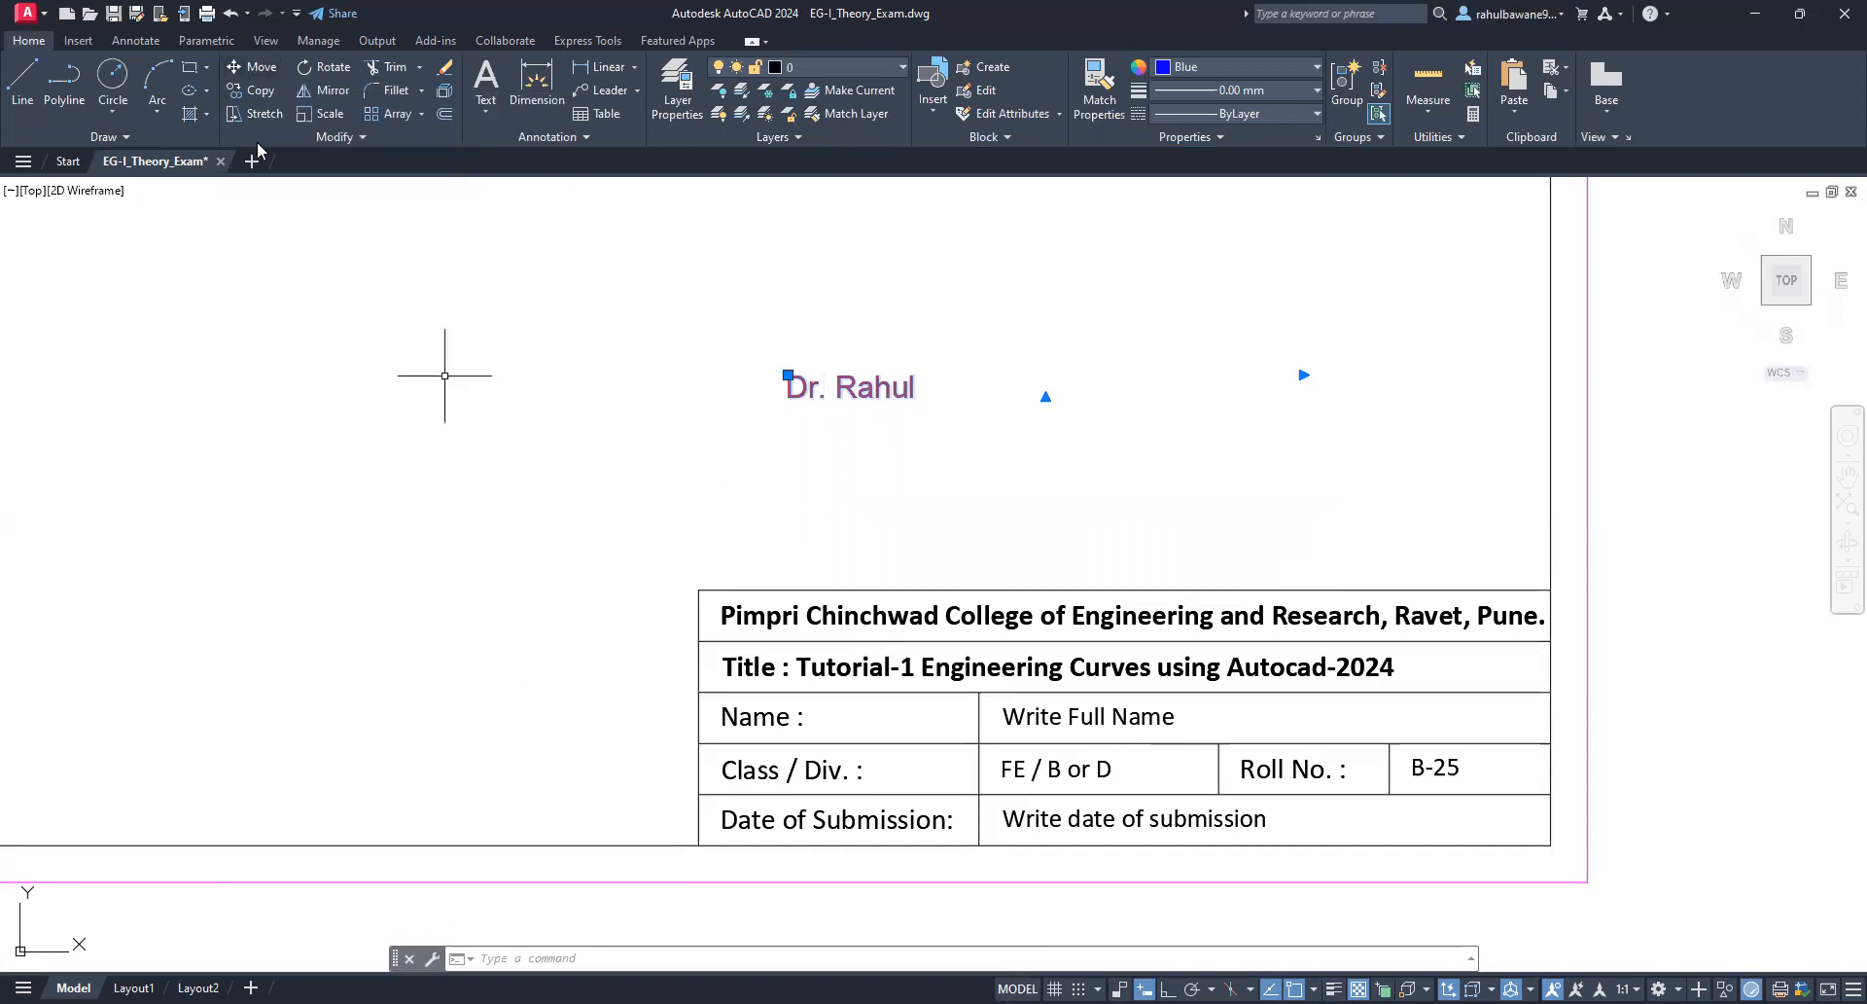
click(255, 68)
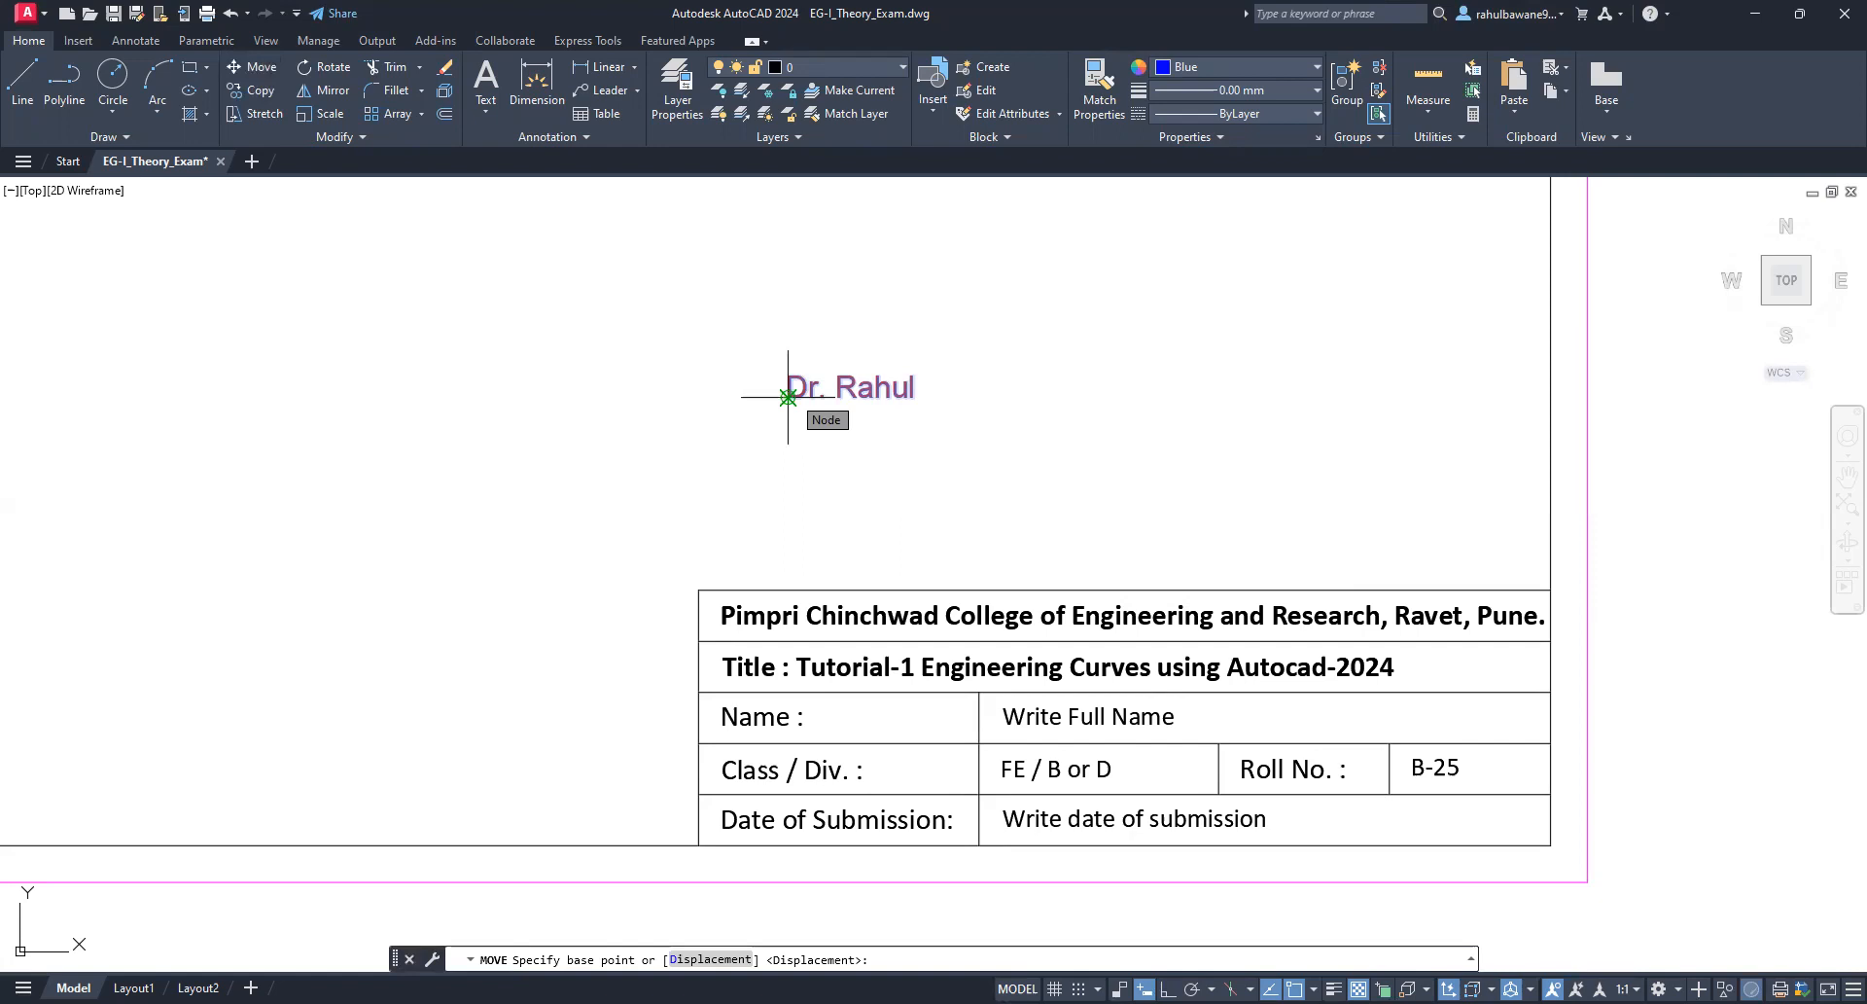
click(788, 397)
scroll(710, 576, up, 5)
click(687, 583)
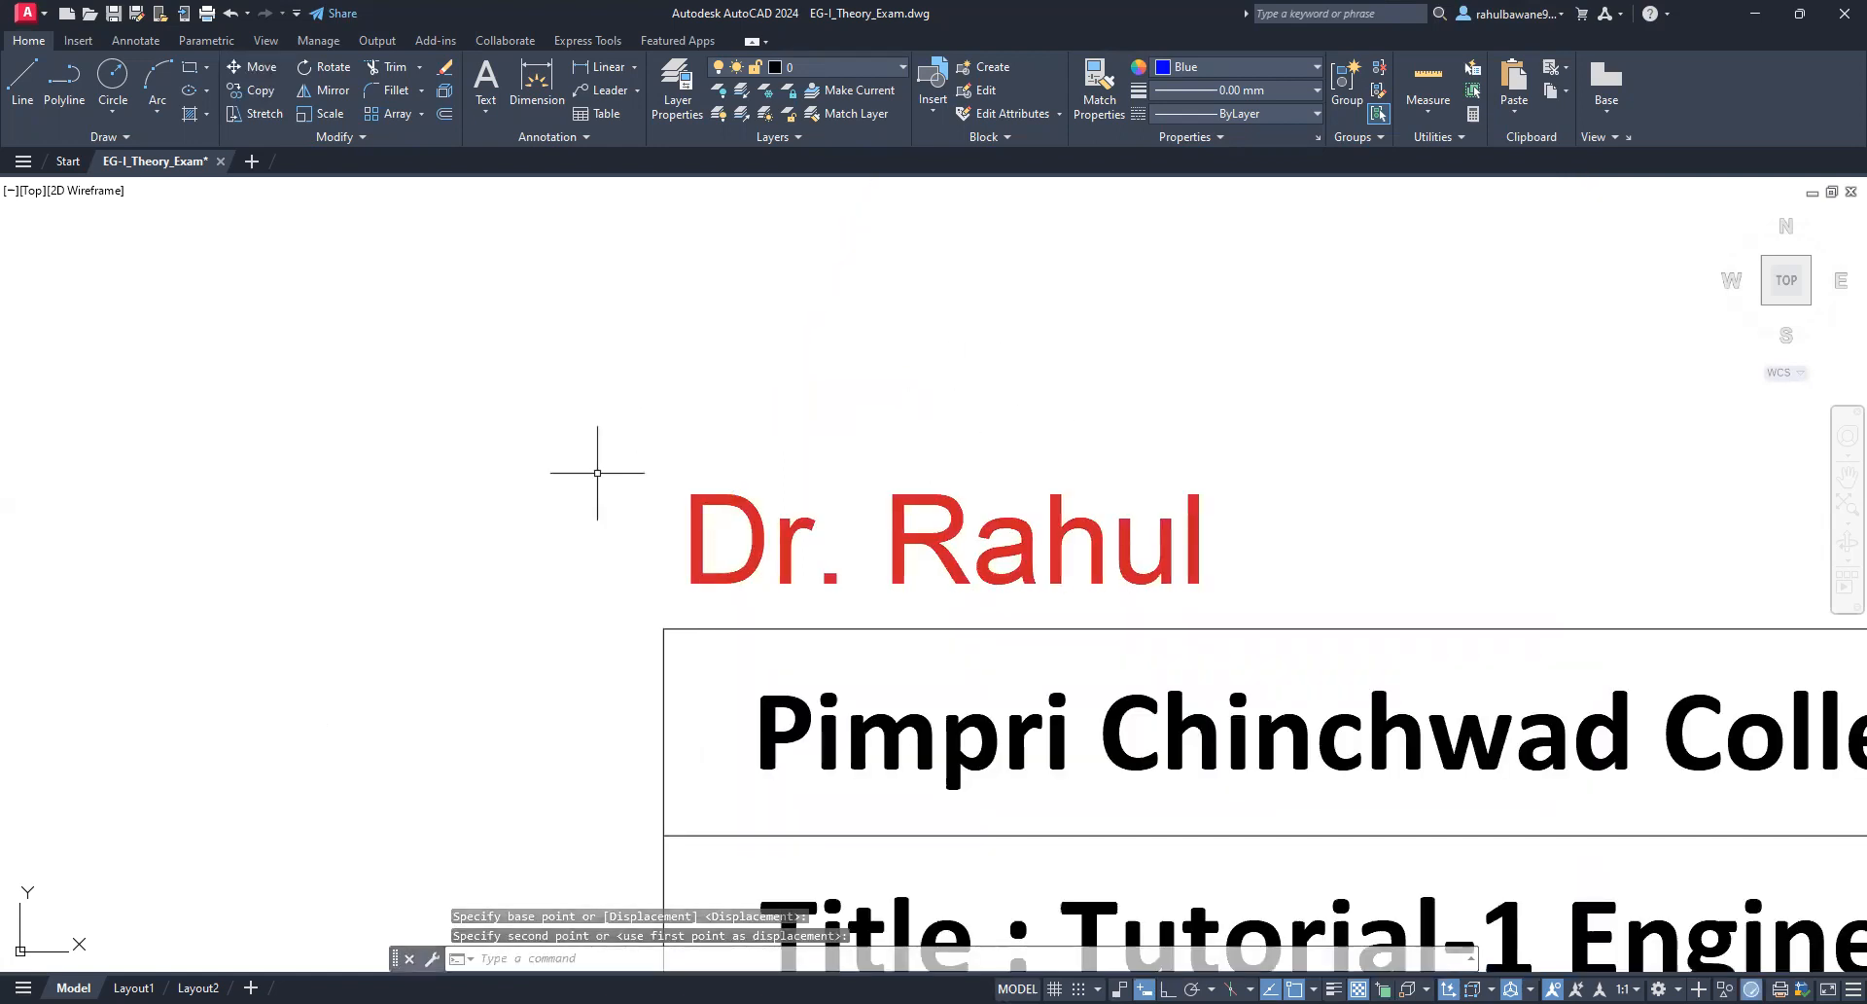
scroll(601, 473, down, 3)
scroll(787, 496, down, 3)
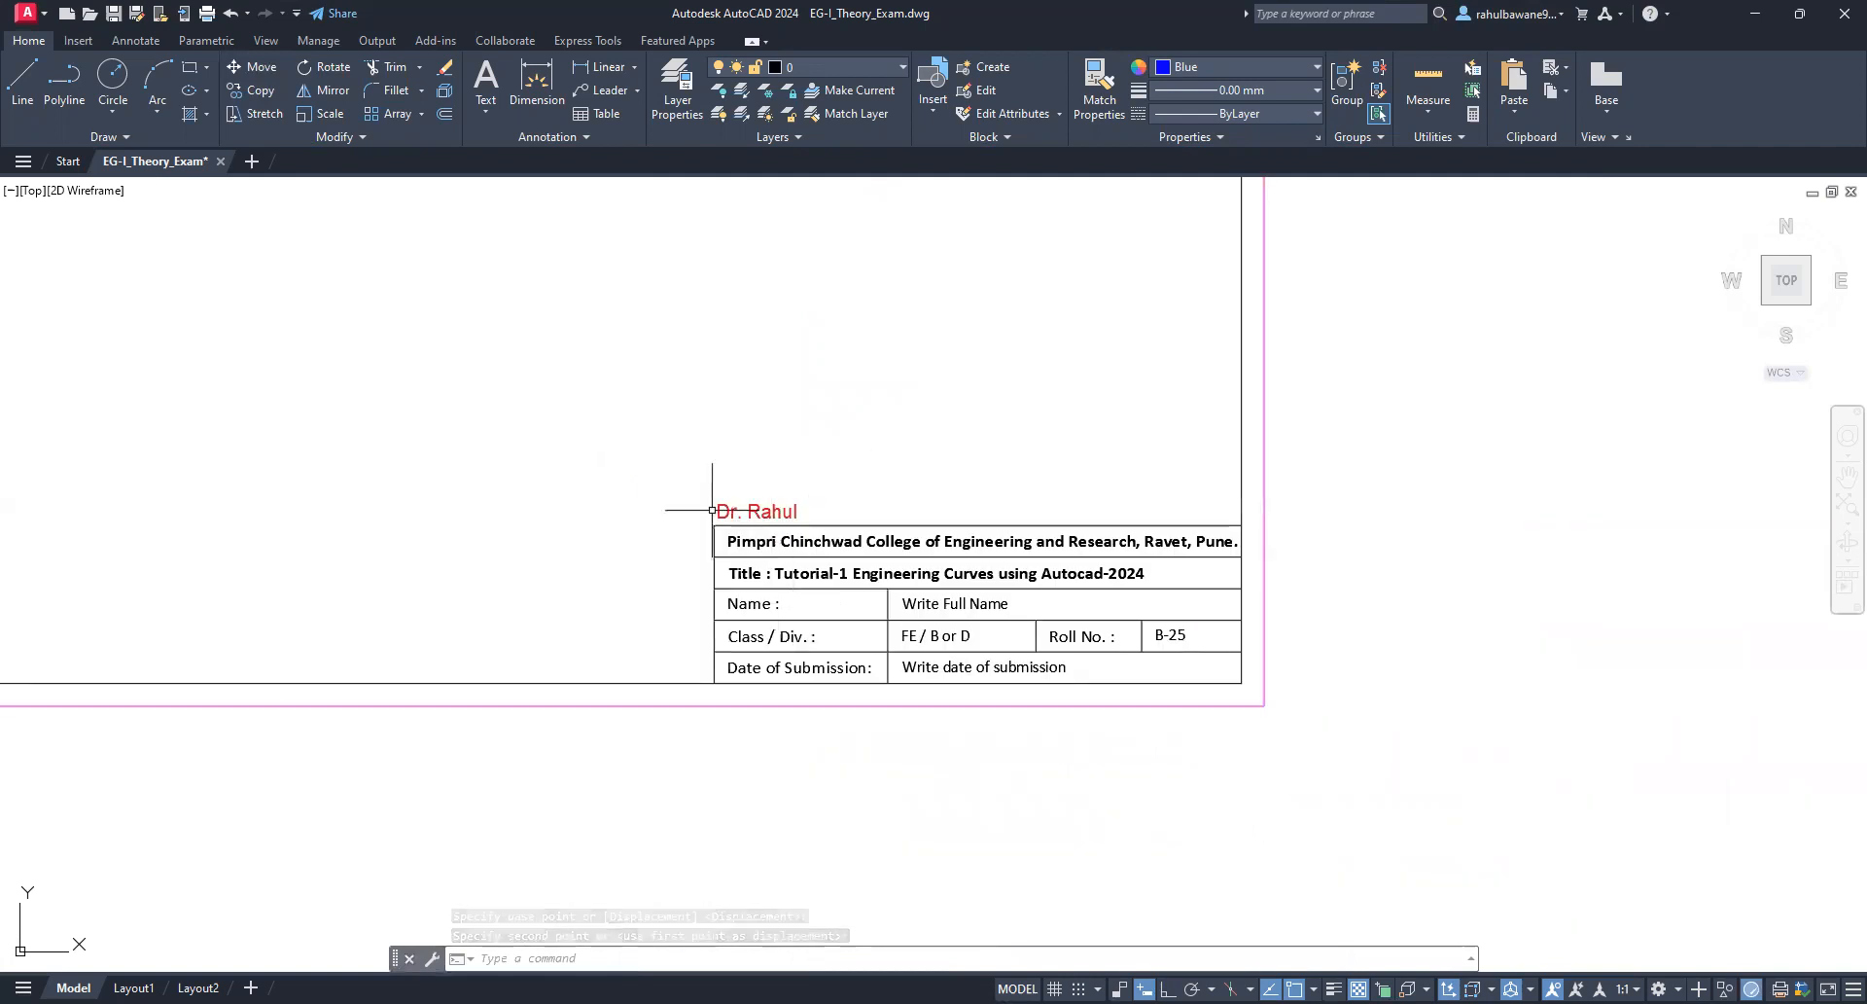
Step: Copy the red name text from its lower-left node to a point straight above it, and delete the copy
scroll(713, 505, up, 1)
scroll(950, 483, up, 3)
scroll(950, 483, down, 3)
scroll(721, 408, up, 1)
scroll(908, 516, up, 2)
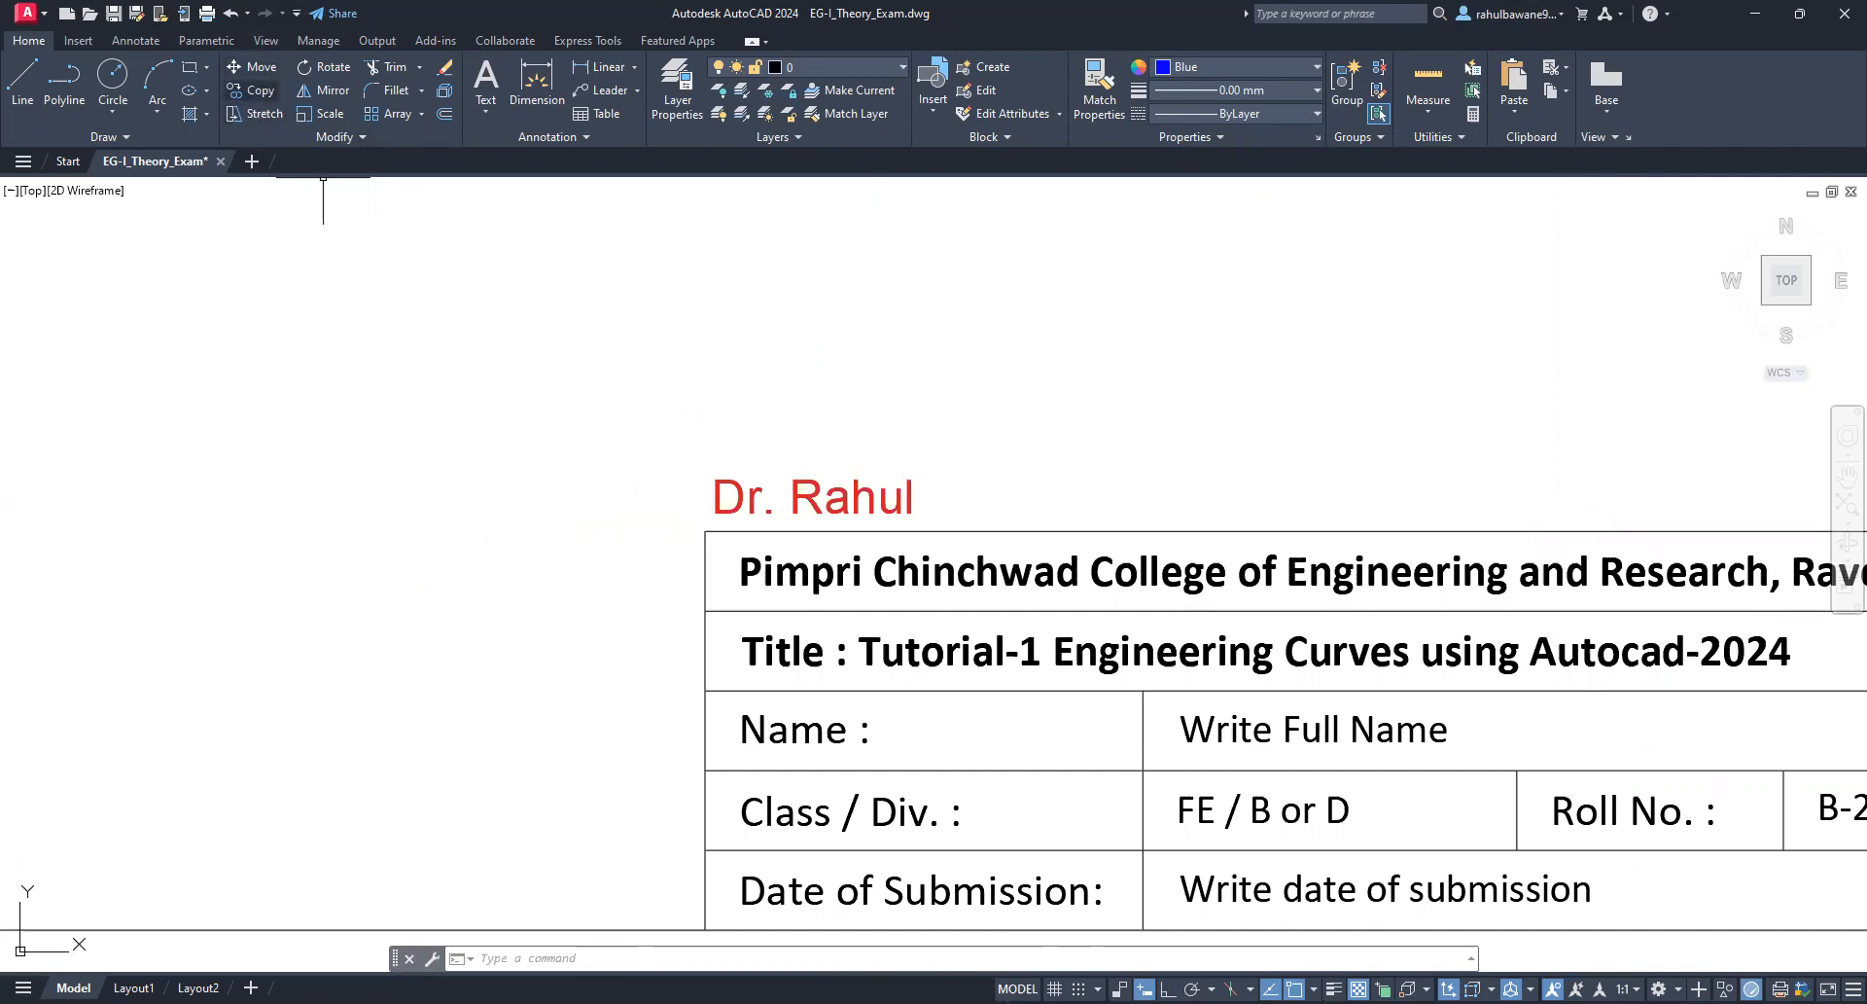
click(259, 90)
click(815, 497)
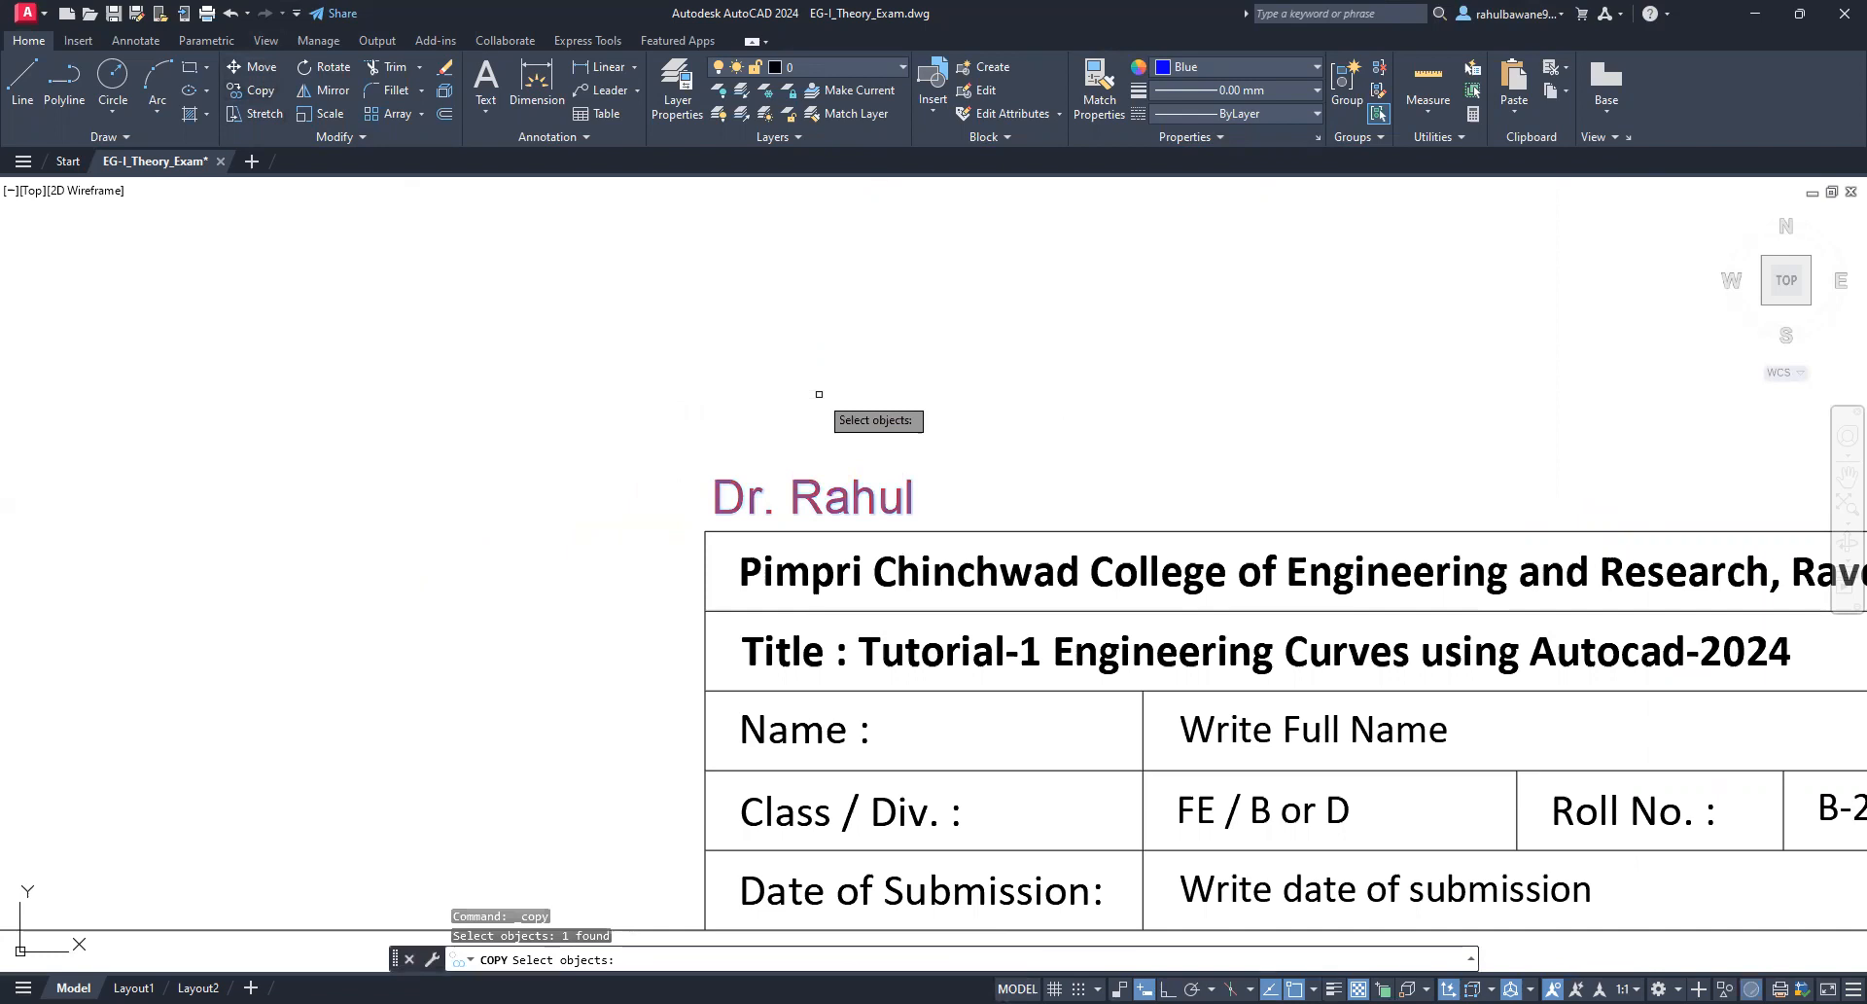
key(Return)
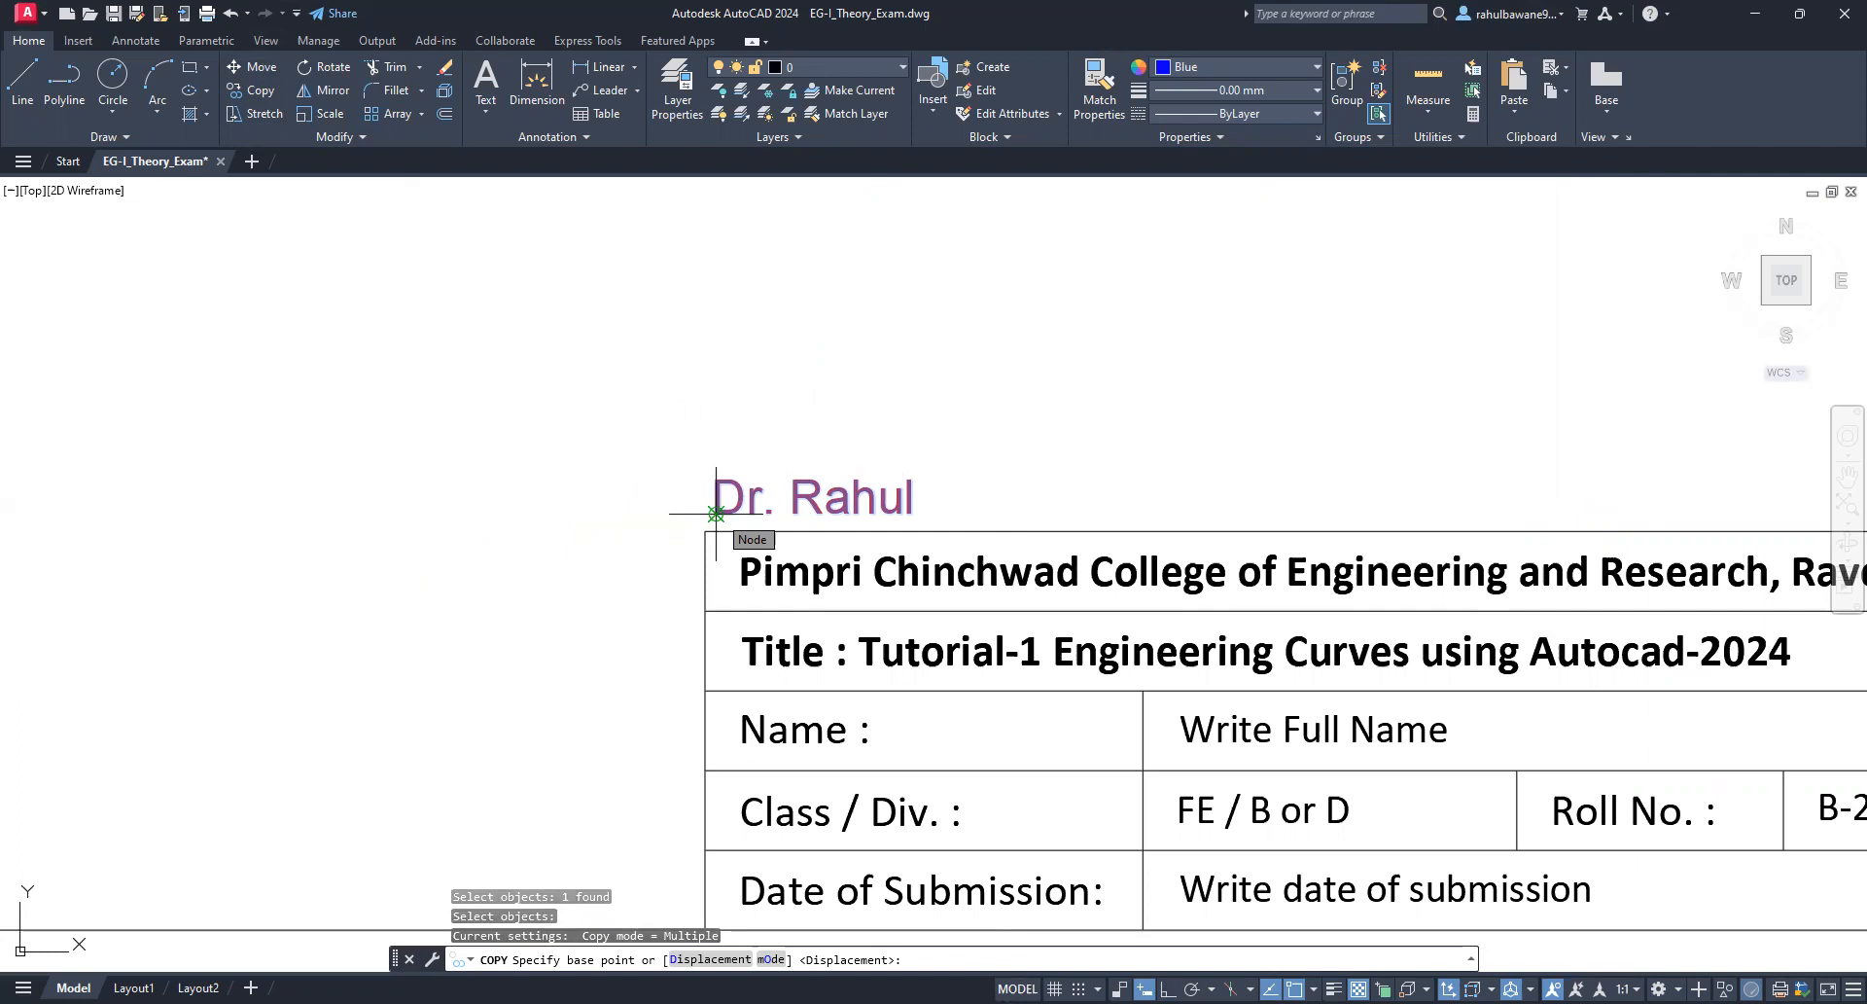
click(715, 514)
click(715, 398)
key(Escape)
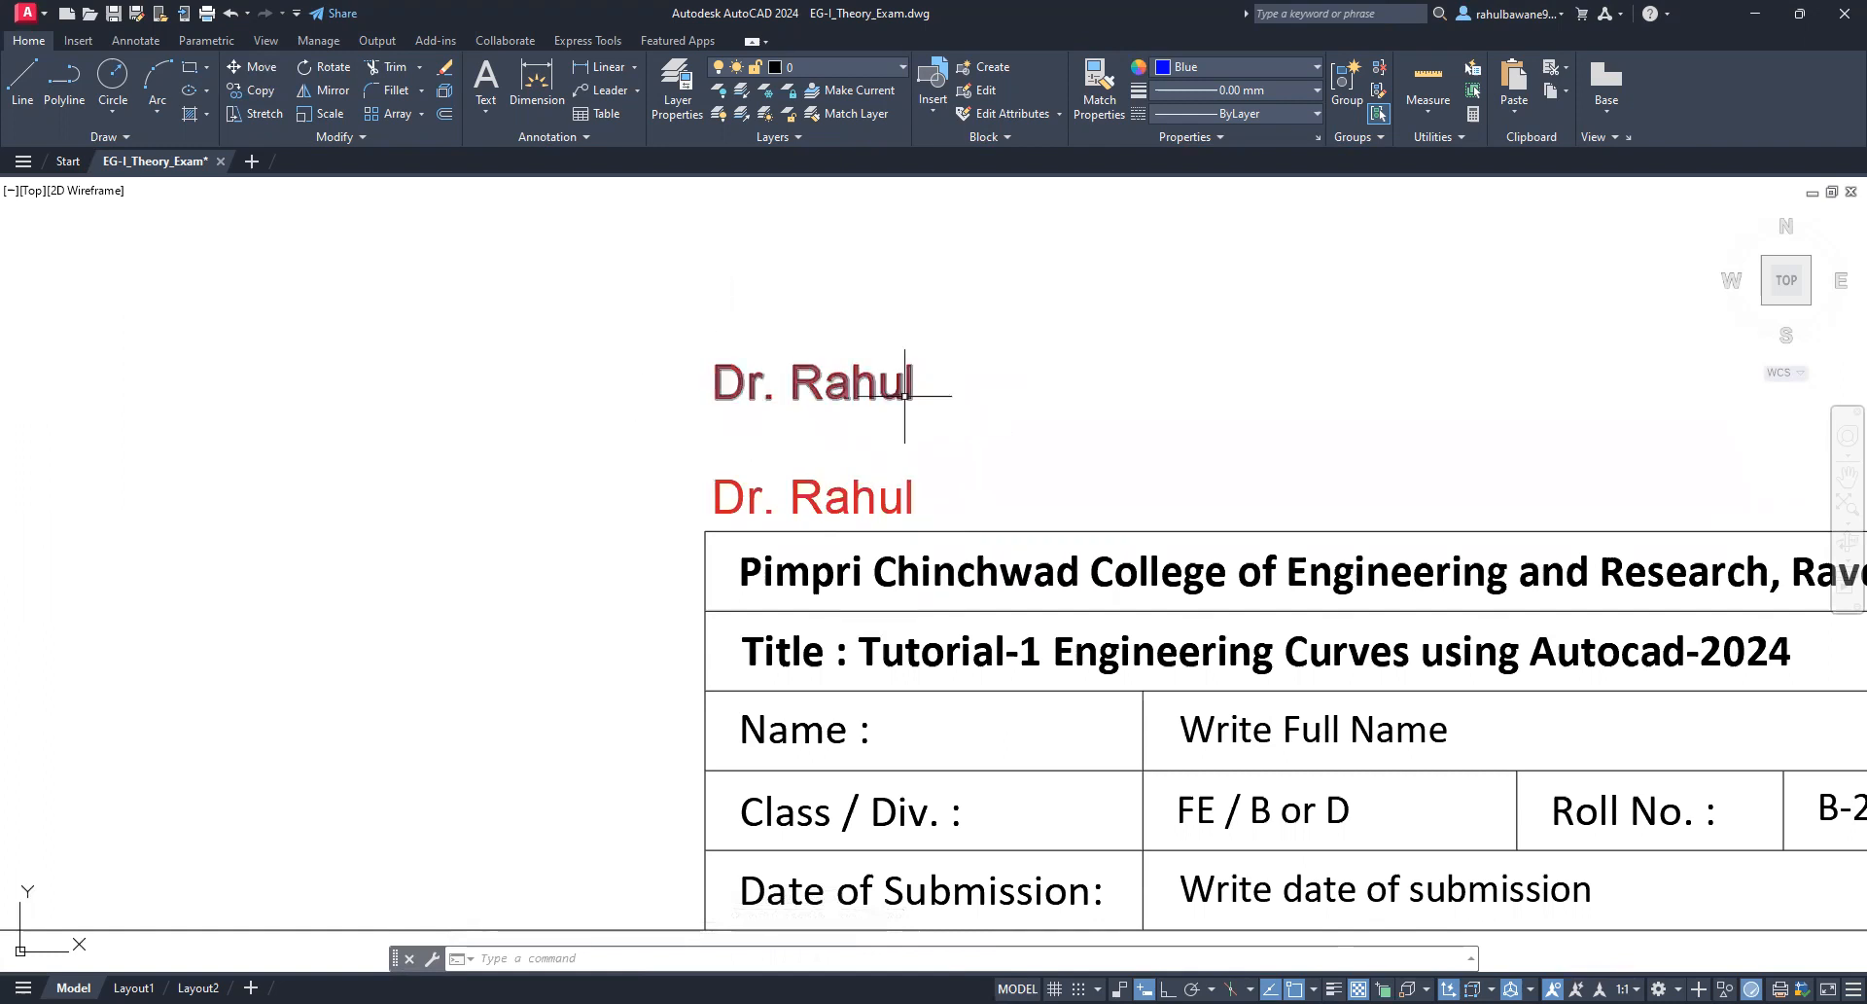
click(860, 380)
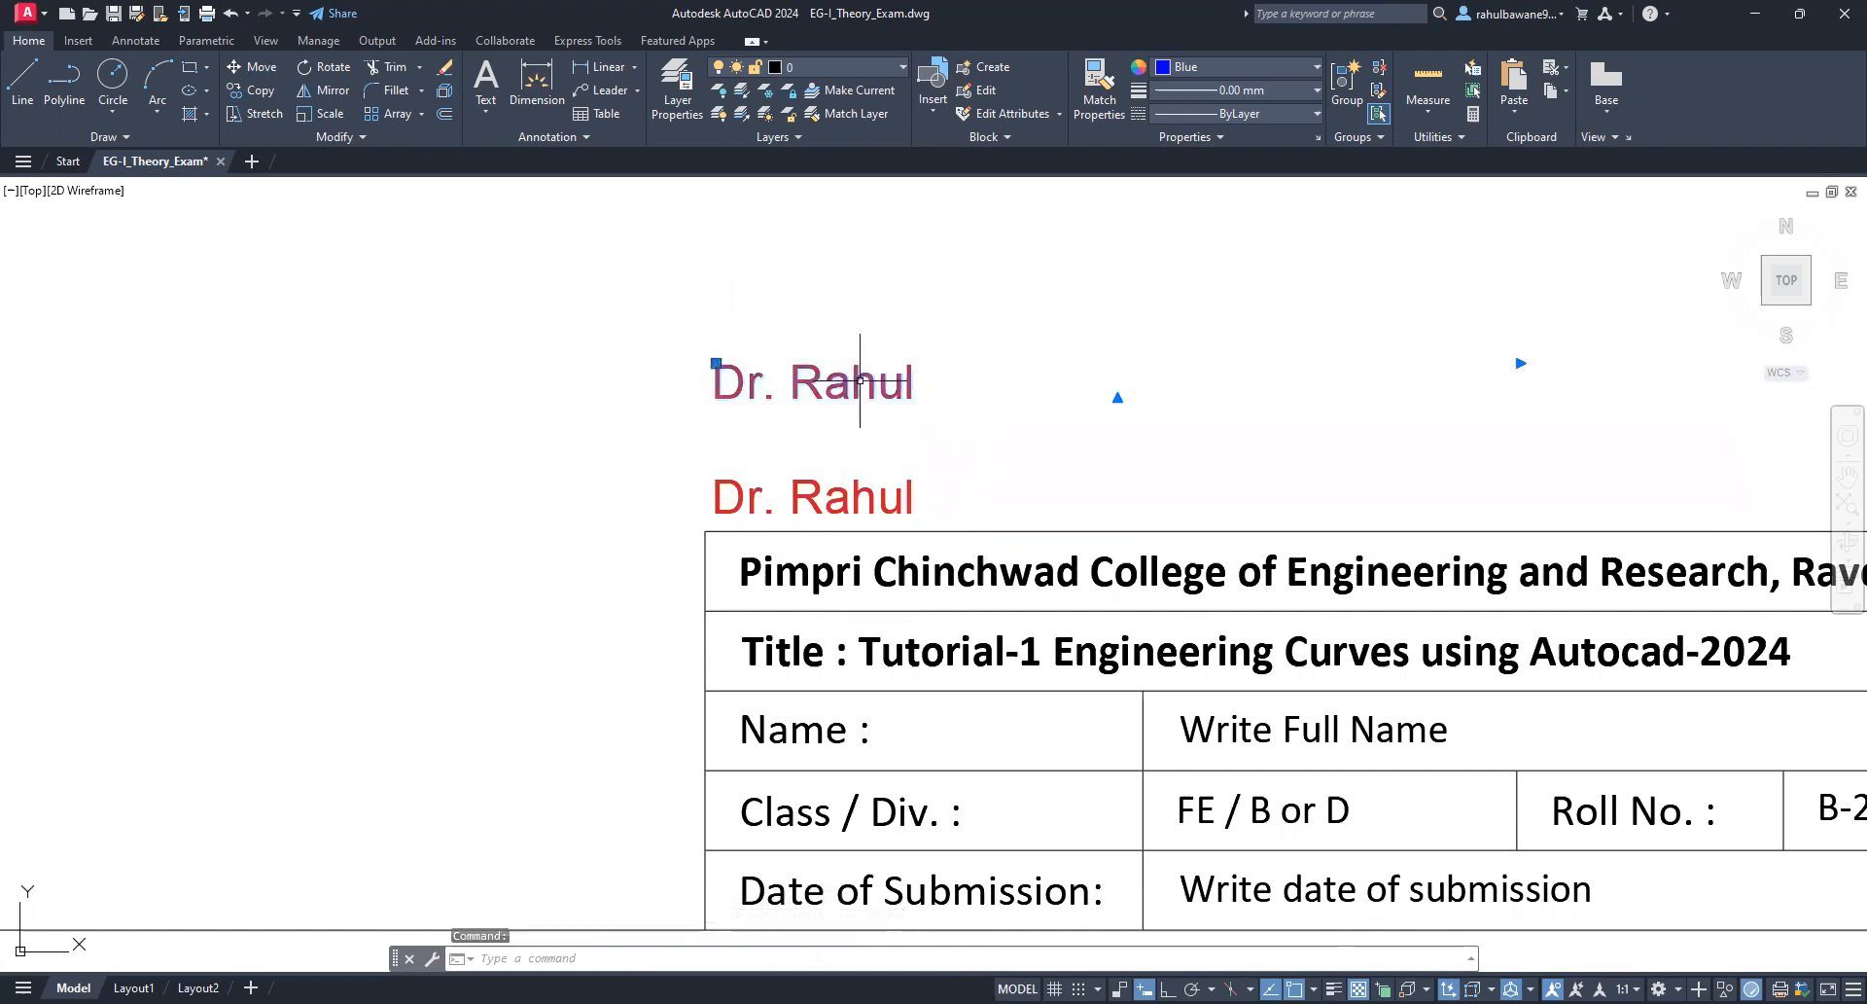
key(Delete)
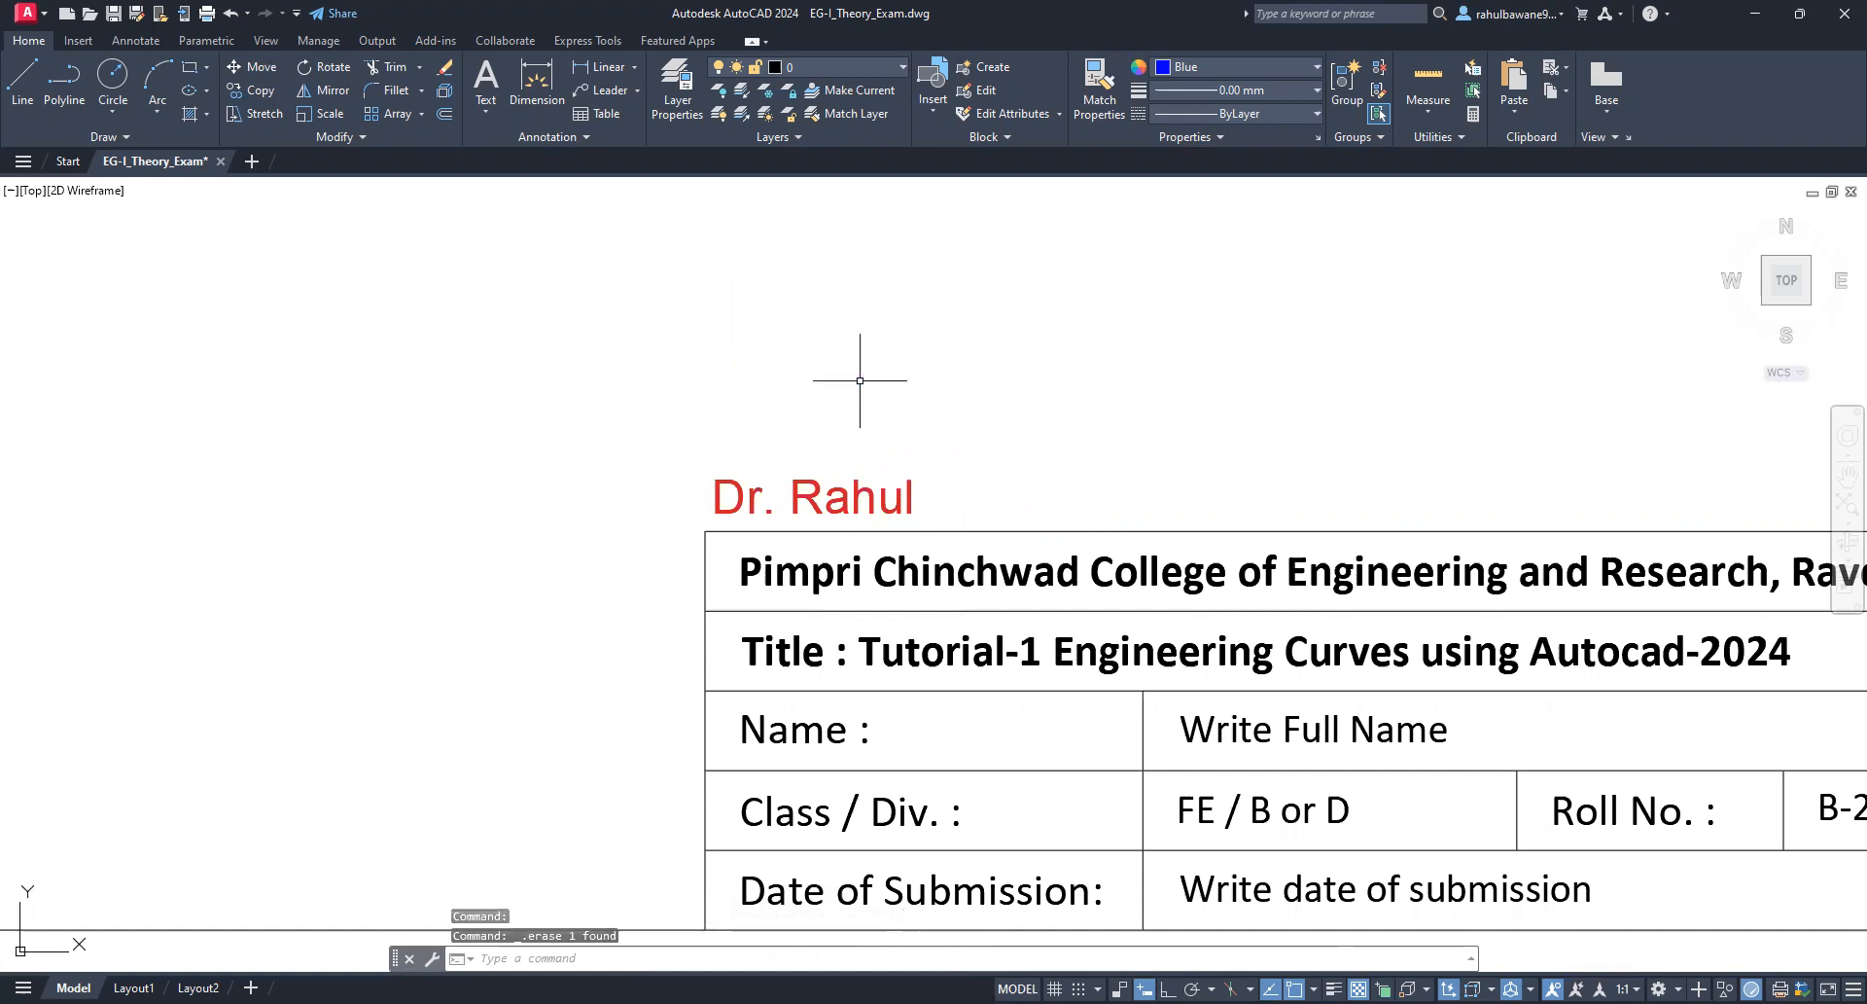
Step: Examine the Prob. 1 statement at the sheet's upper-left corner and its place on the whole drawing sheet
scroll(1096, 742, down, 6)
scroll(804, 363, up, 4)
scroll(694, 354, up, 4)
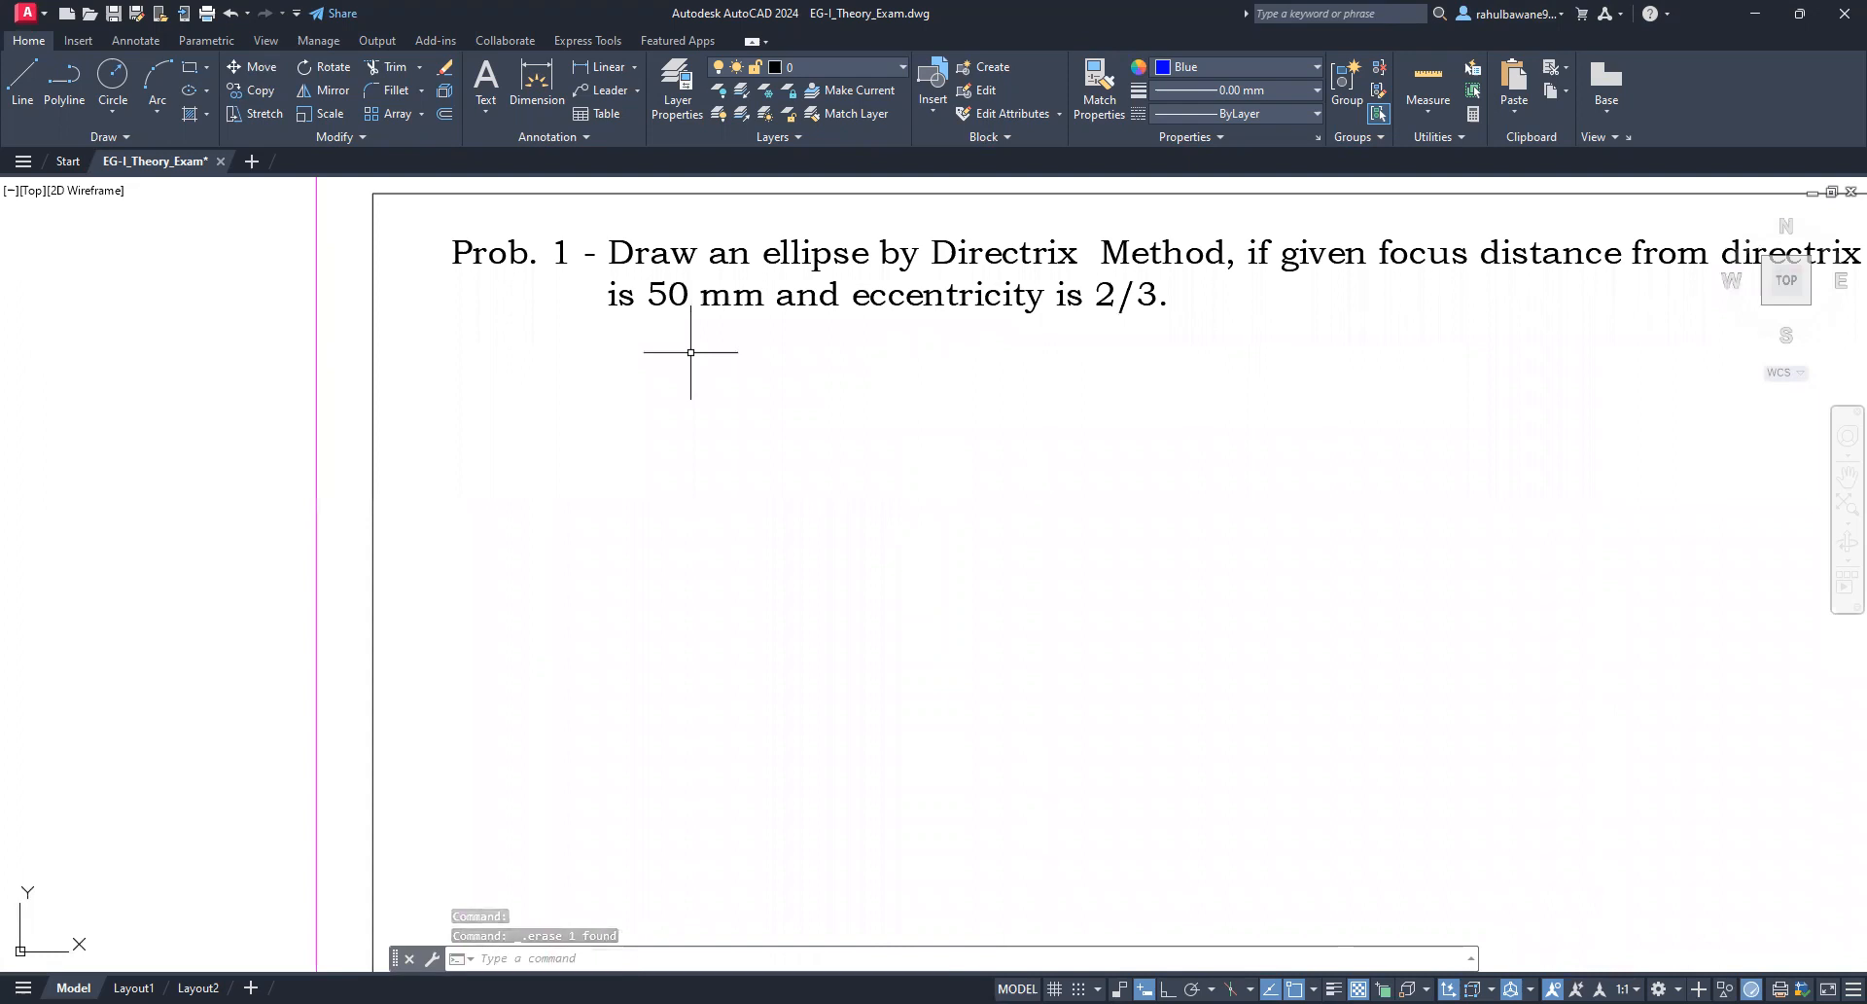
scroll(473, 367, down, 2)
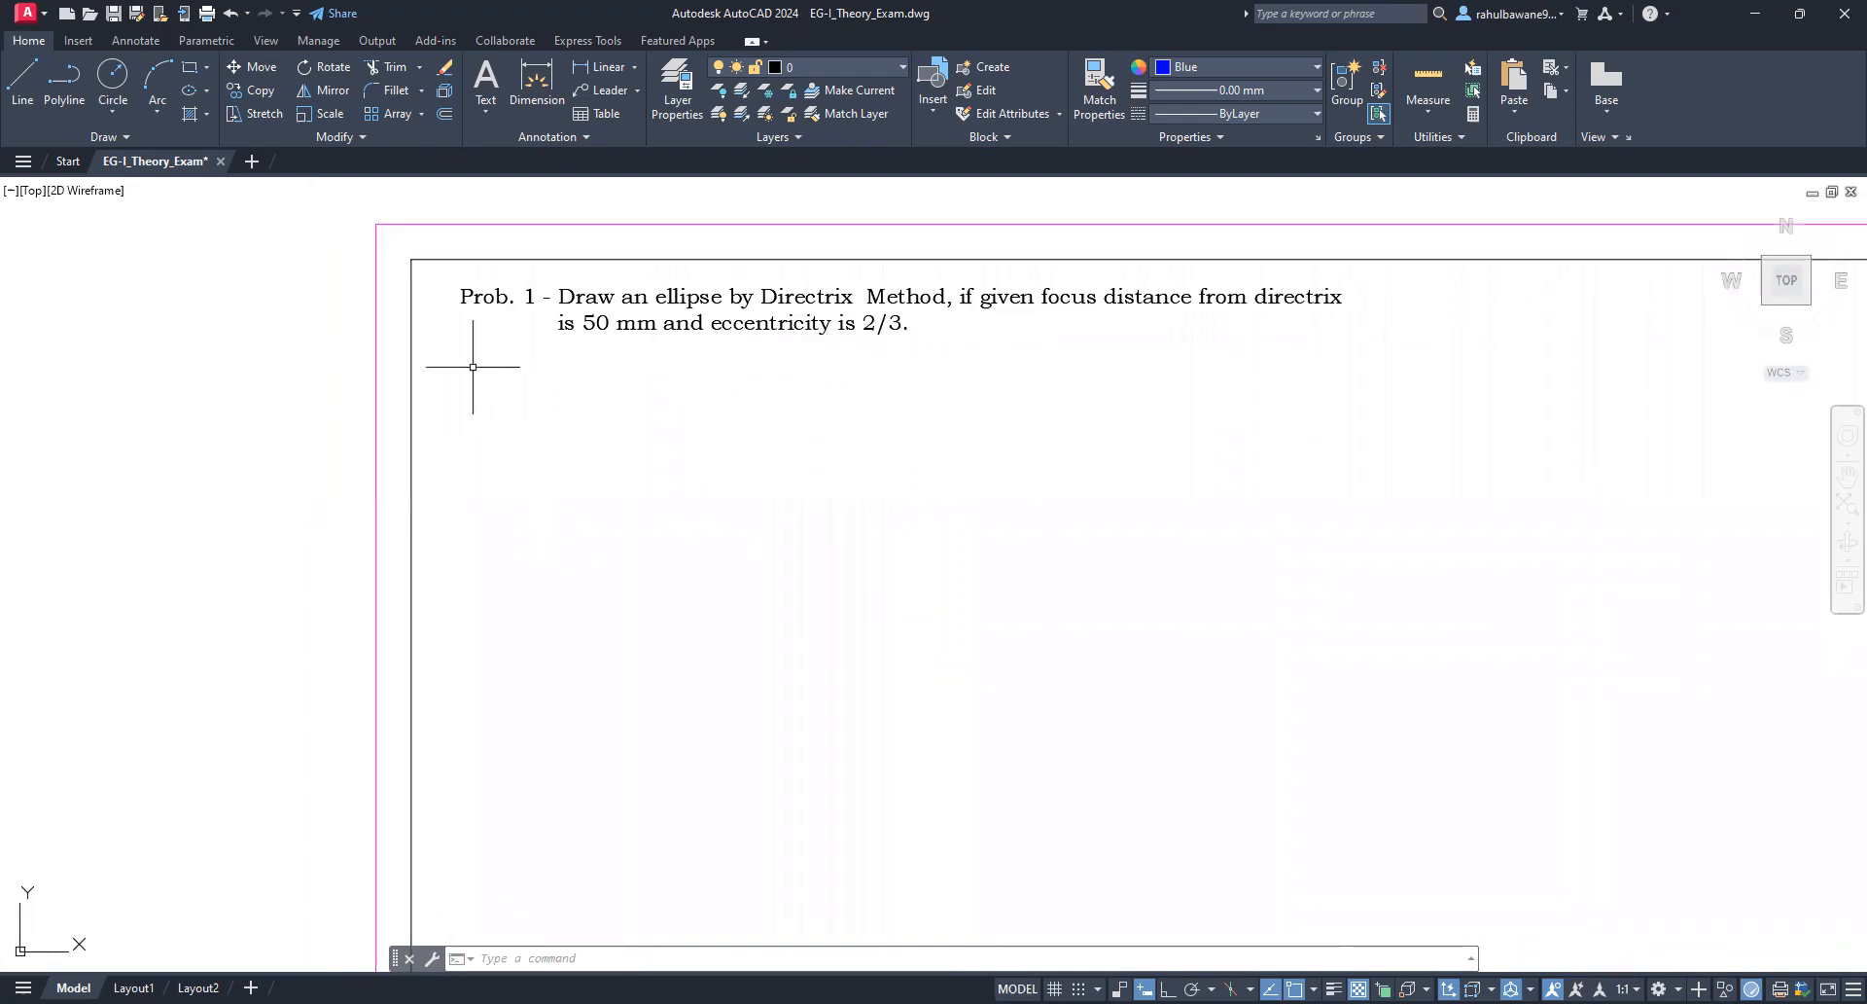
scroll(708, 304, up, 2)
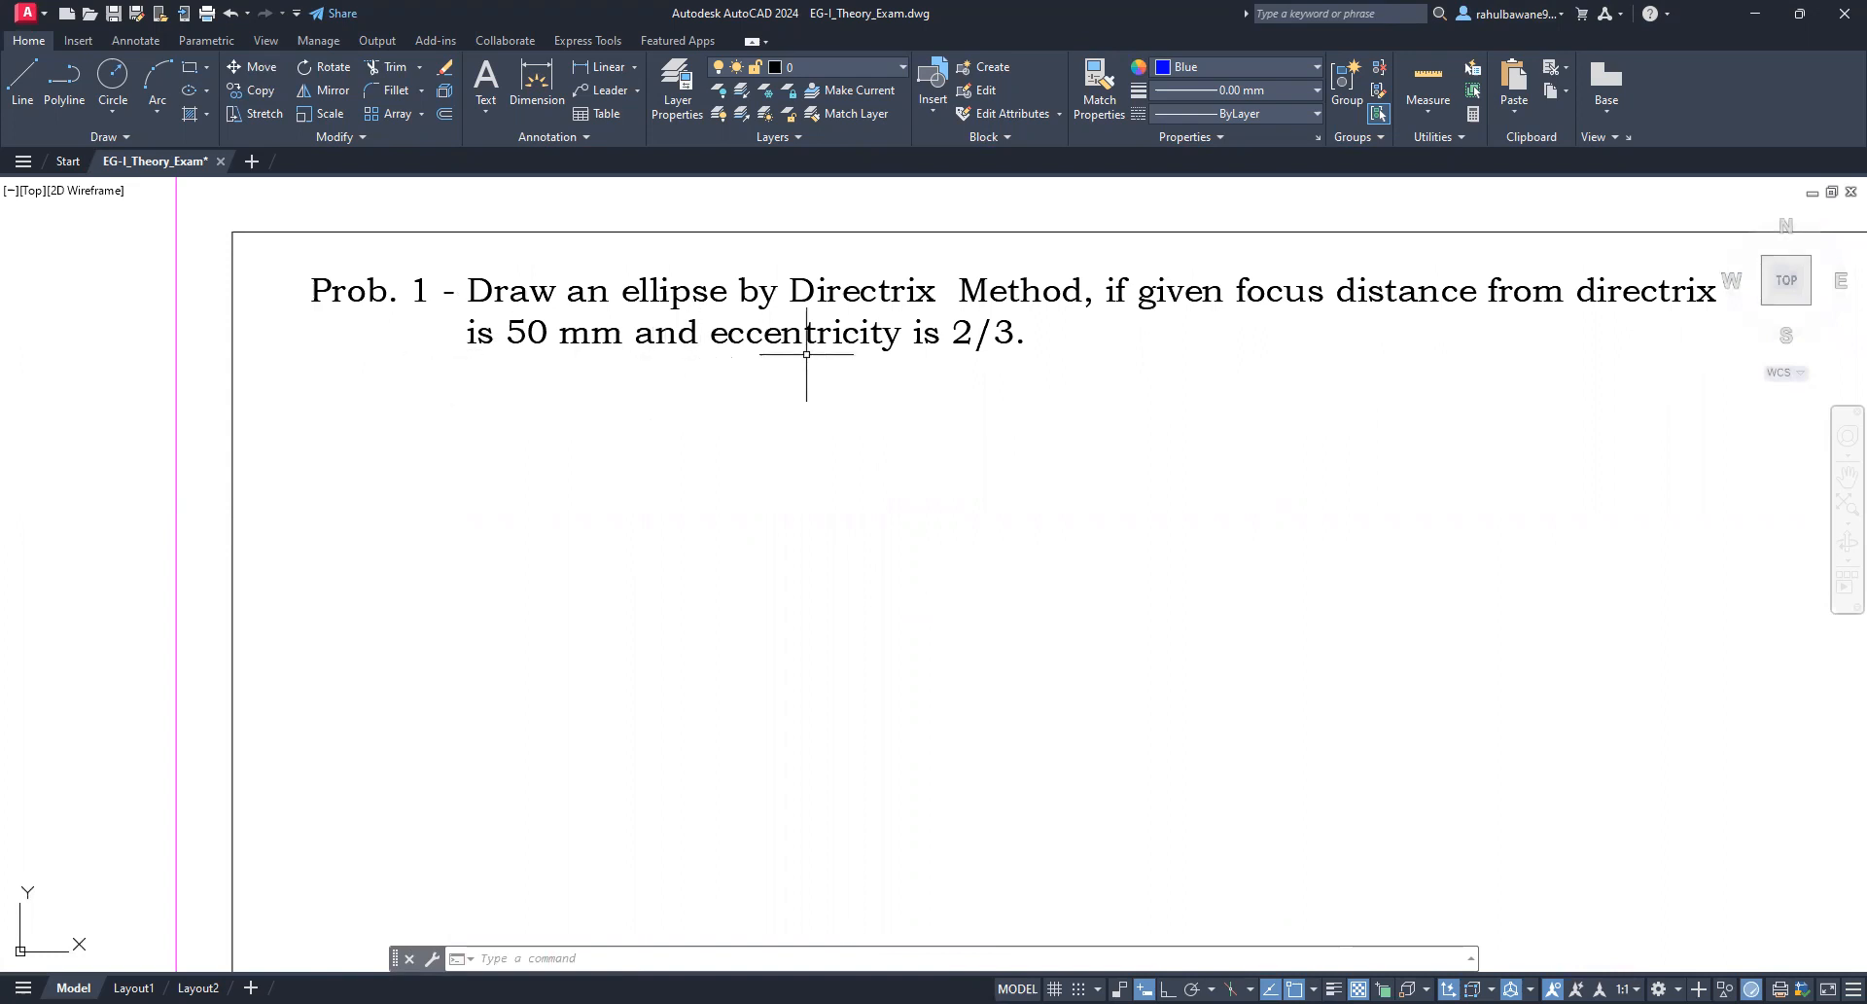
scroll(452, 240, down, 4)
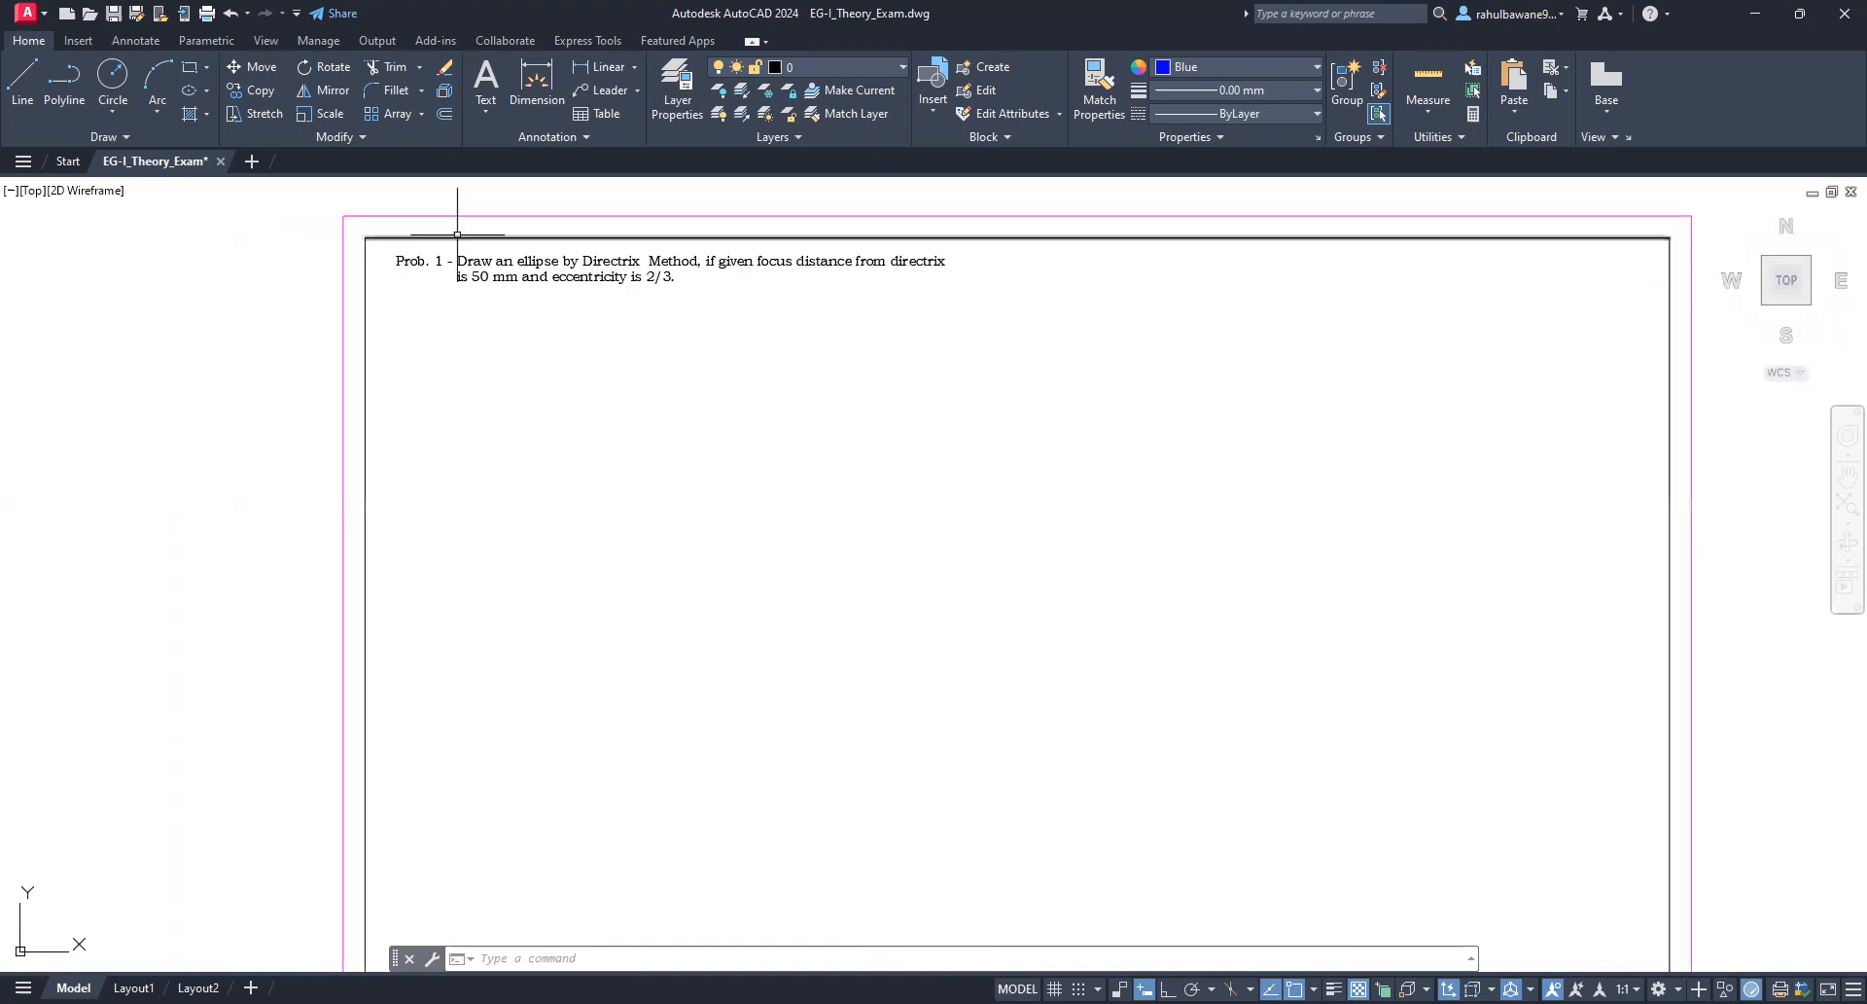
scroll(625, 556, down, 2)
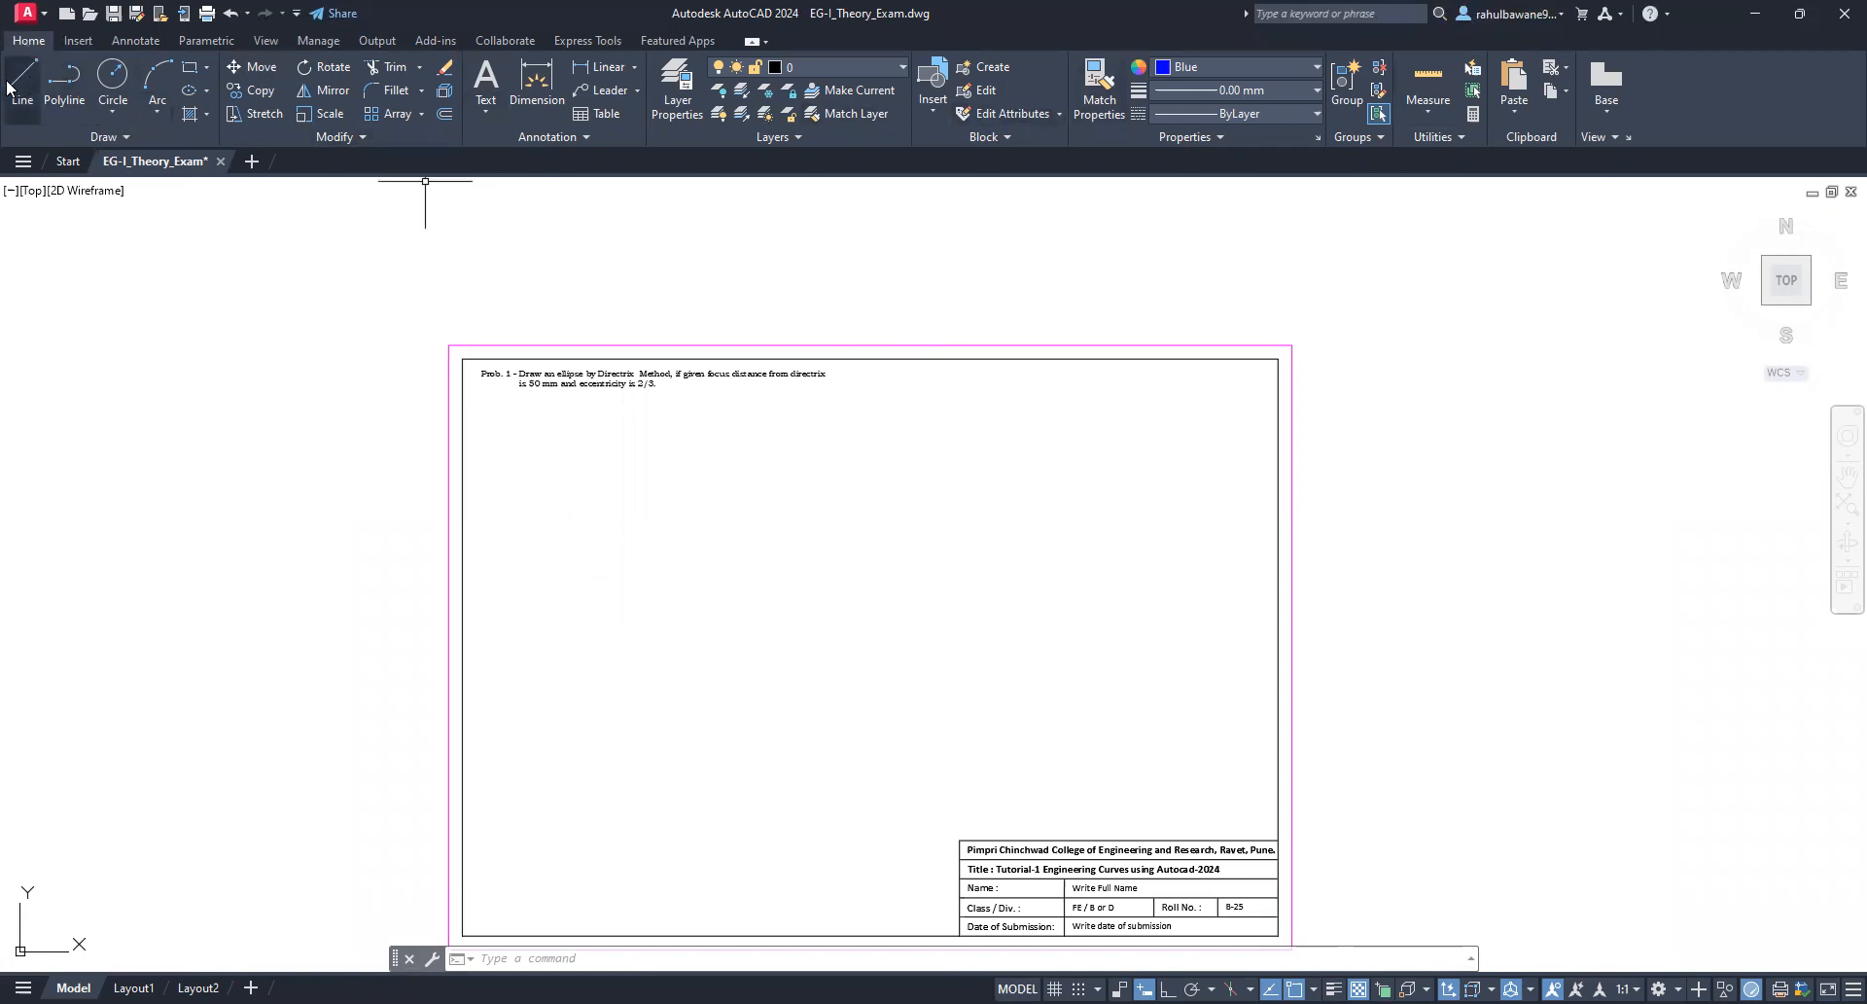
Step: Draw three connected slanted line segments freehand in the empty area of the sheet
click(126, 136)
click(22, 83)
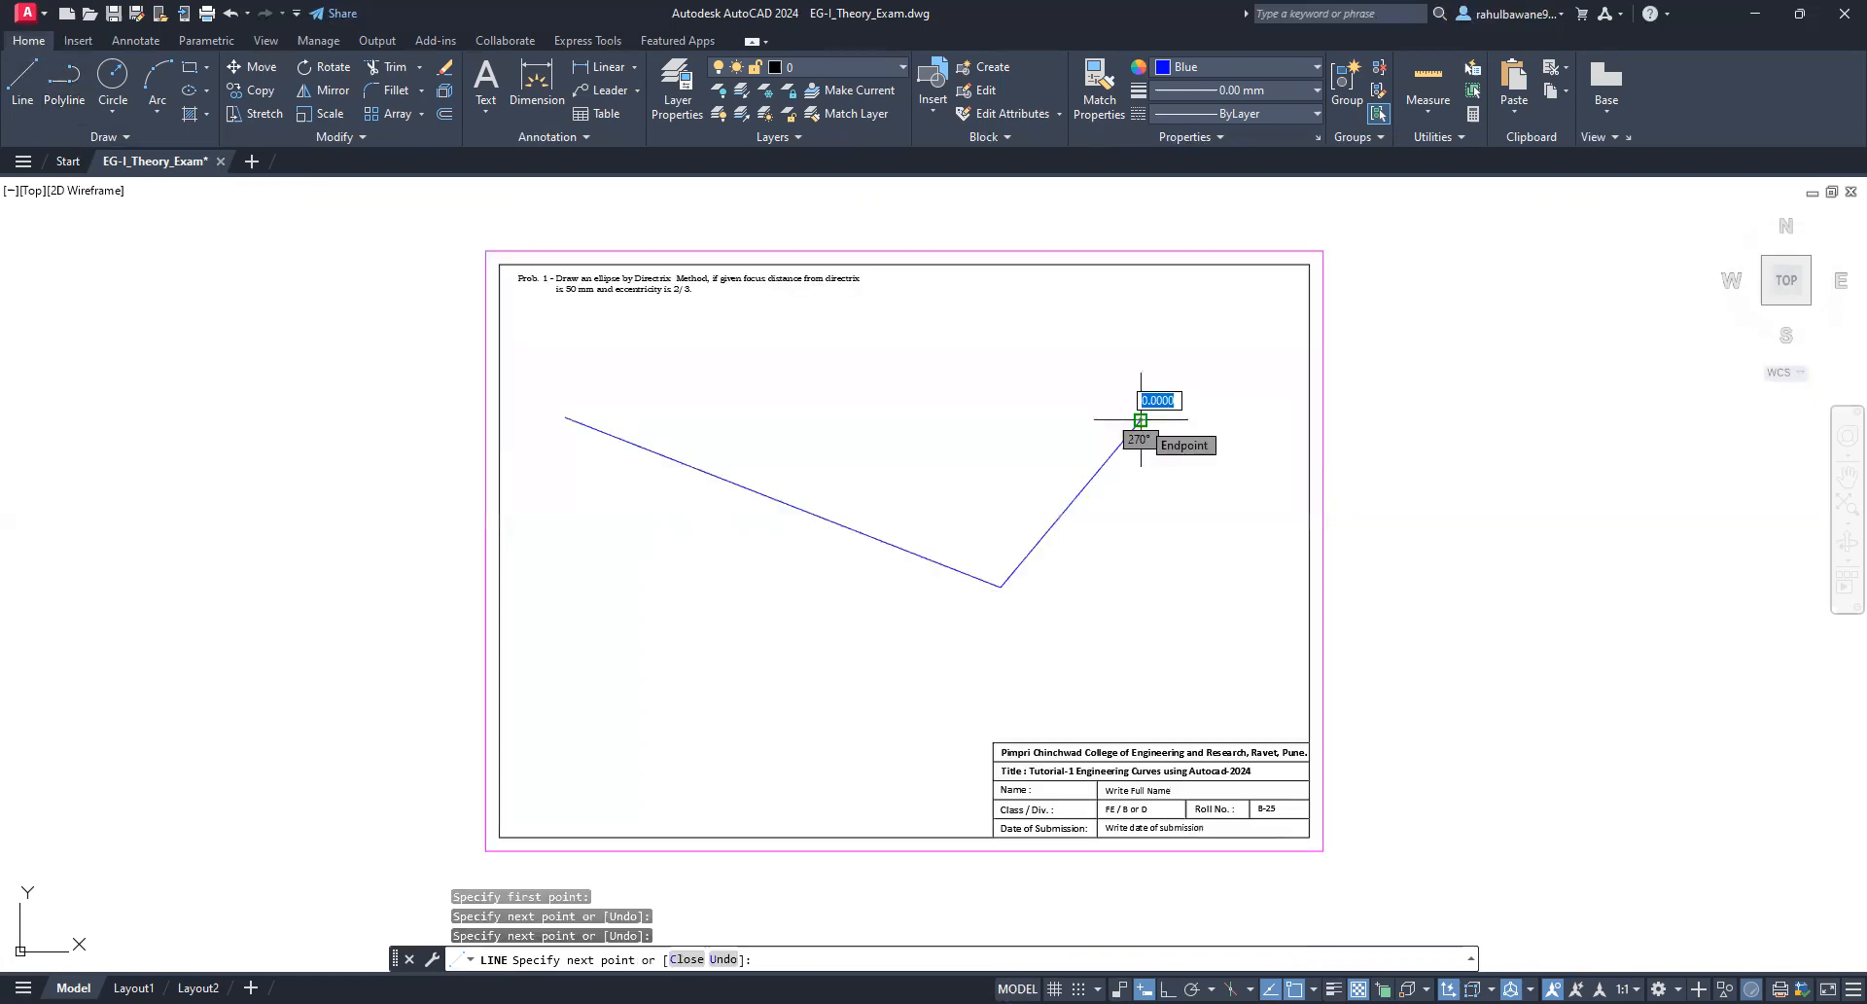
click(1141, 421)
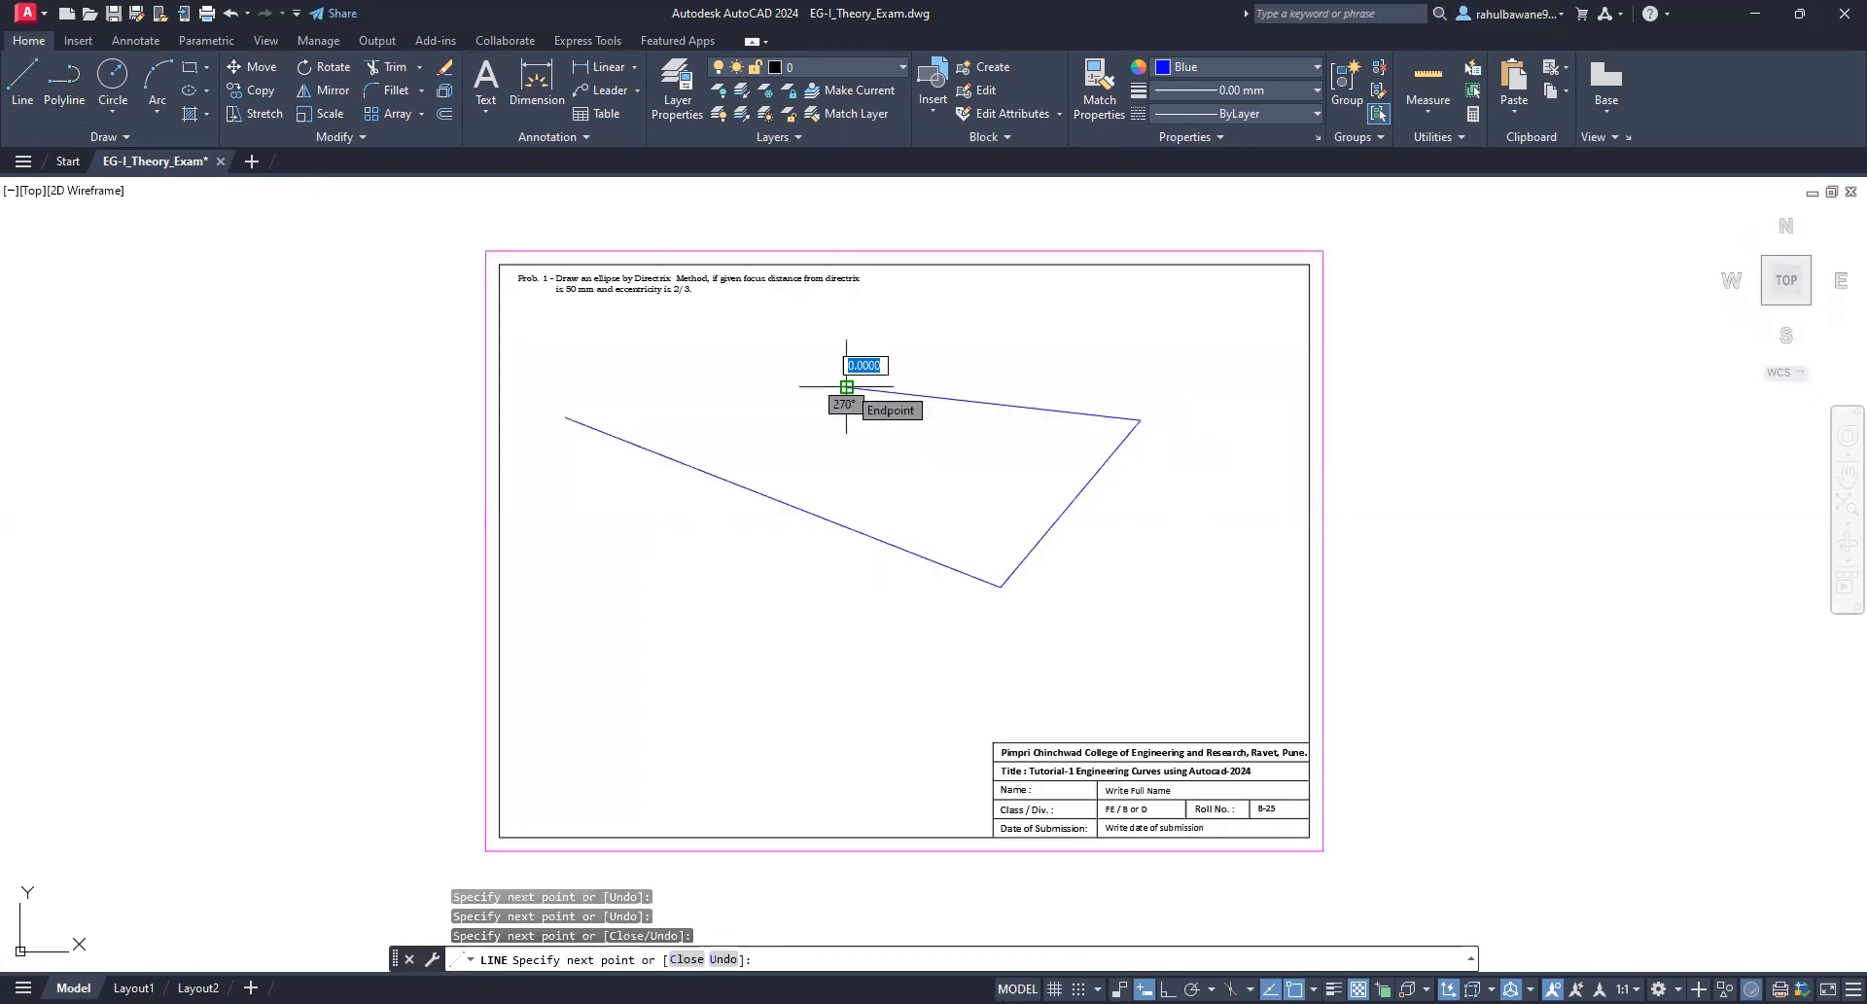
key(Escape)
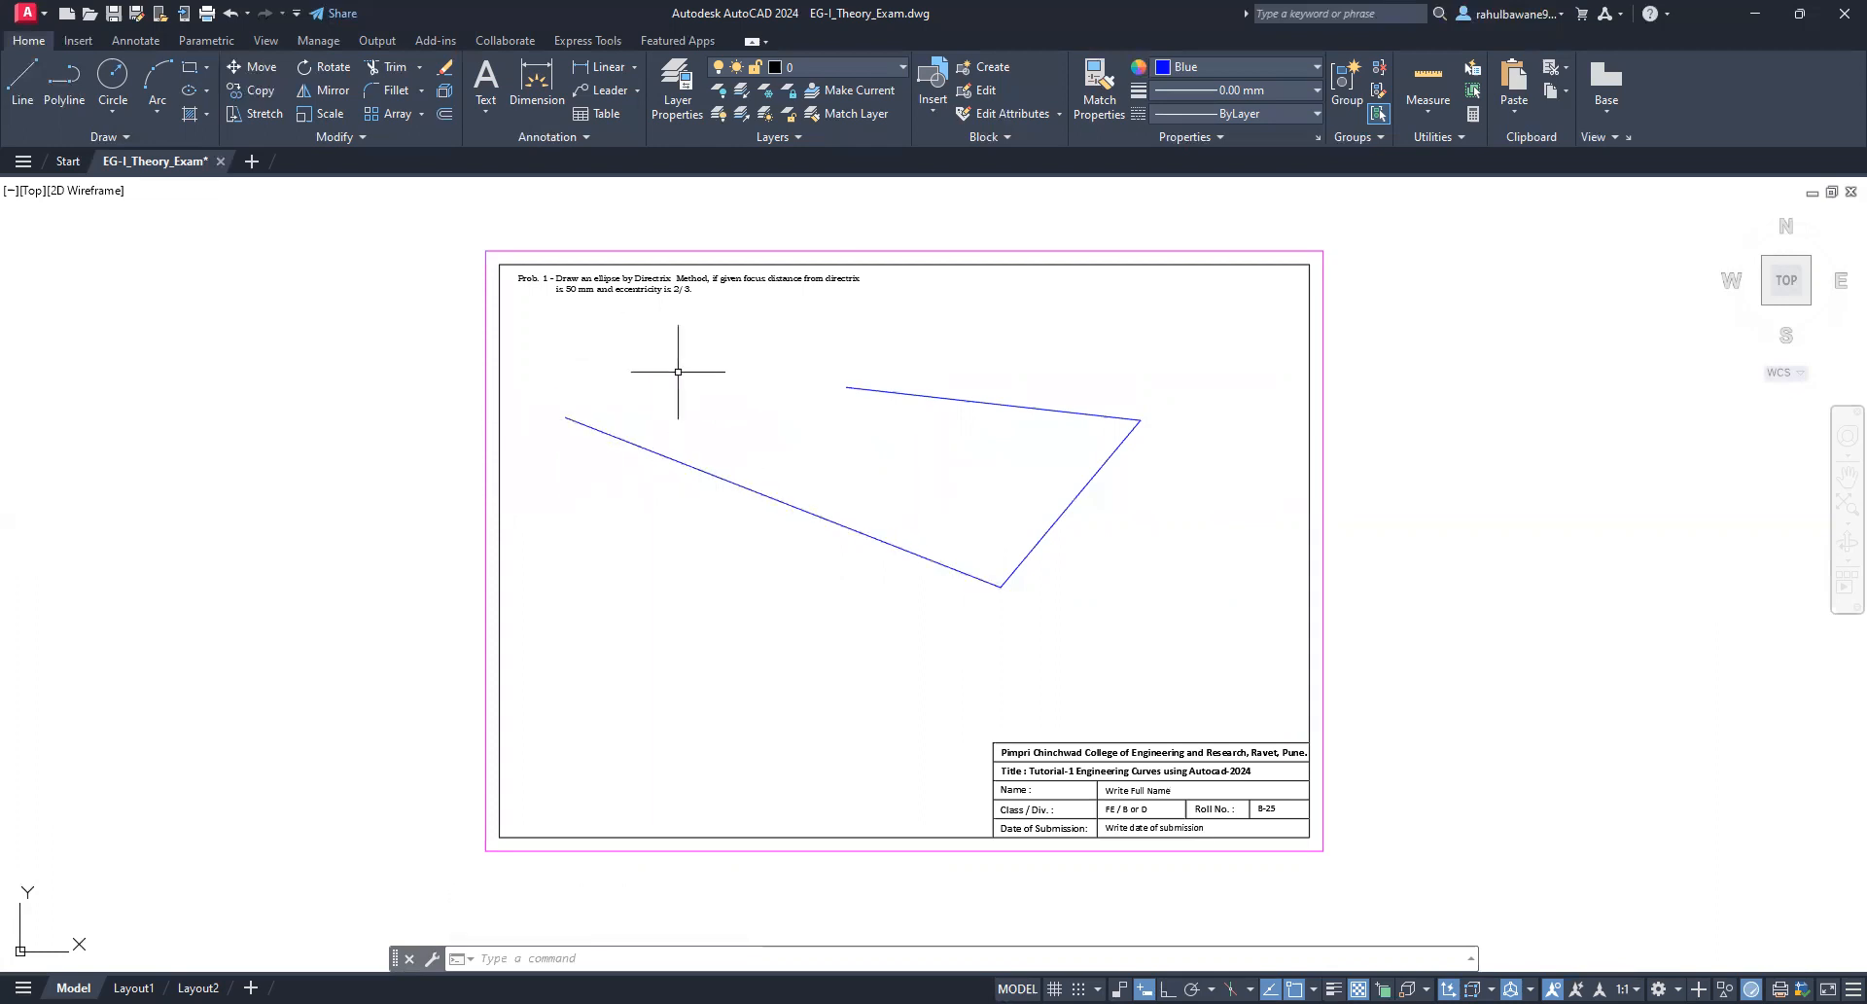
Step: Erase the three connected slanted lines from the sheet
click(890, 390)
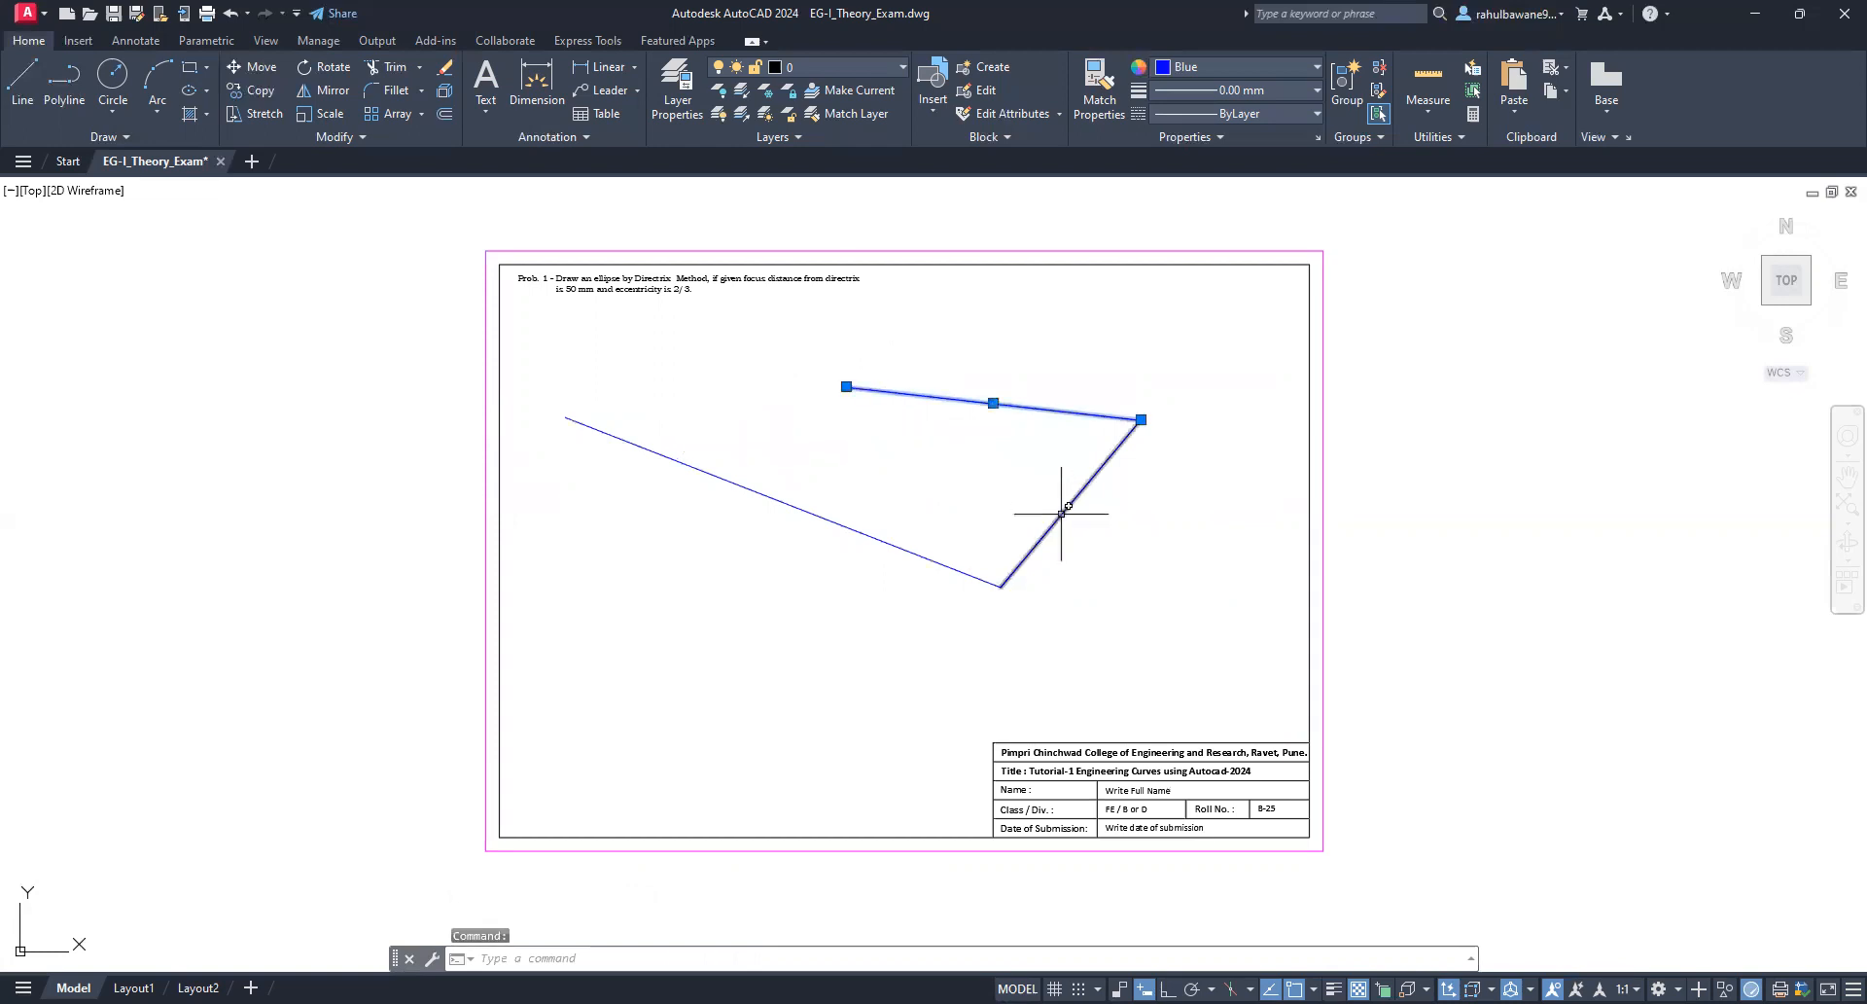
click(1061, 513)
click(913, 550)
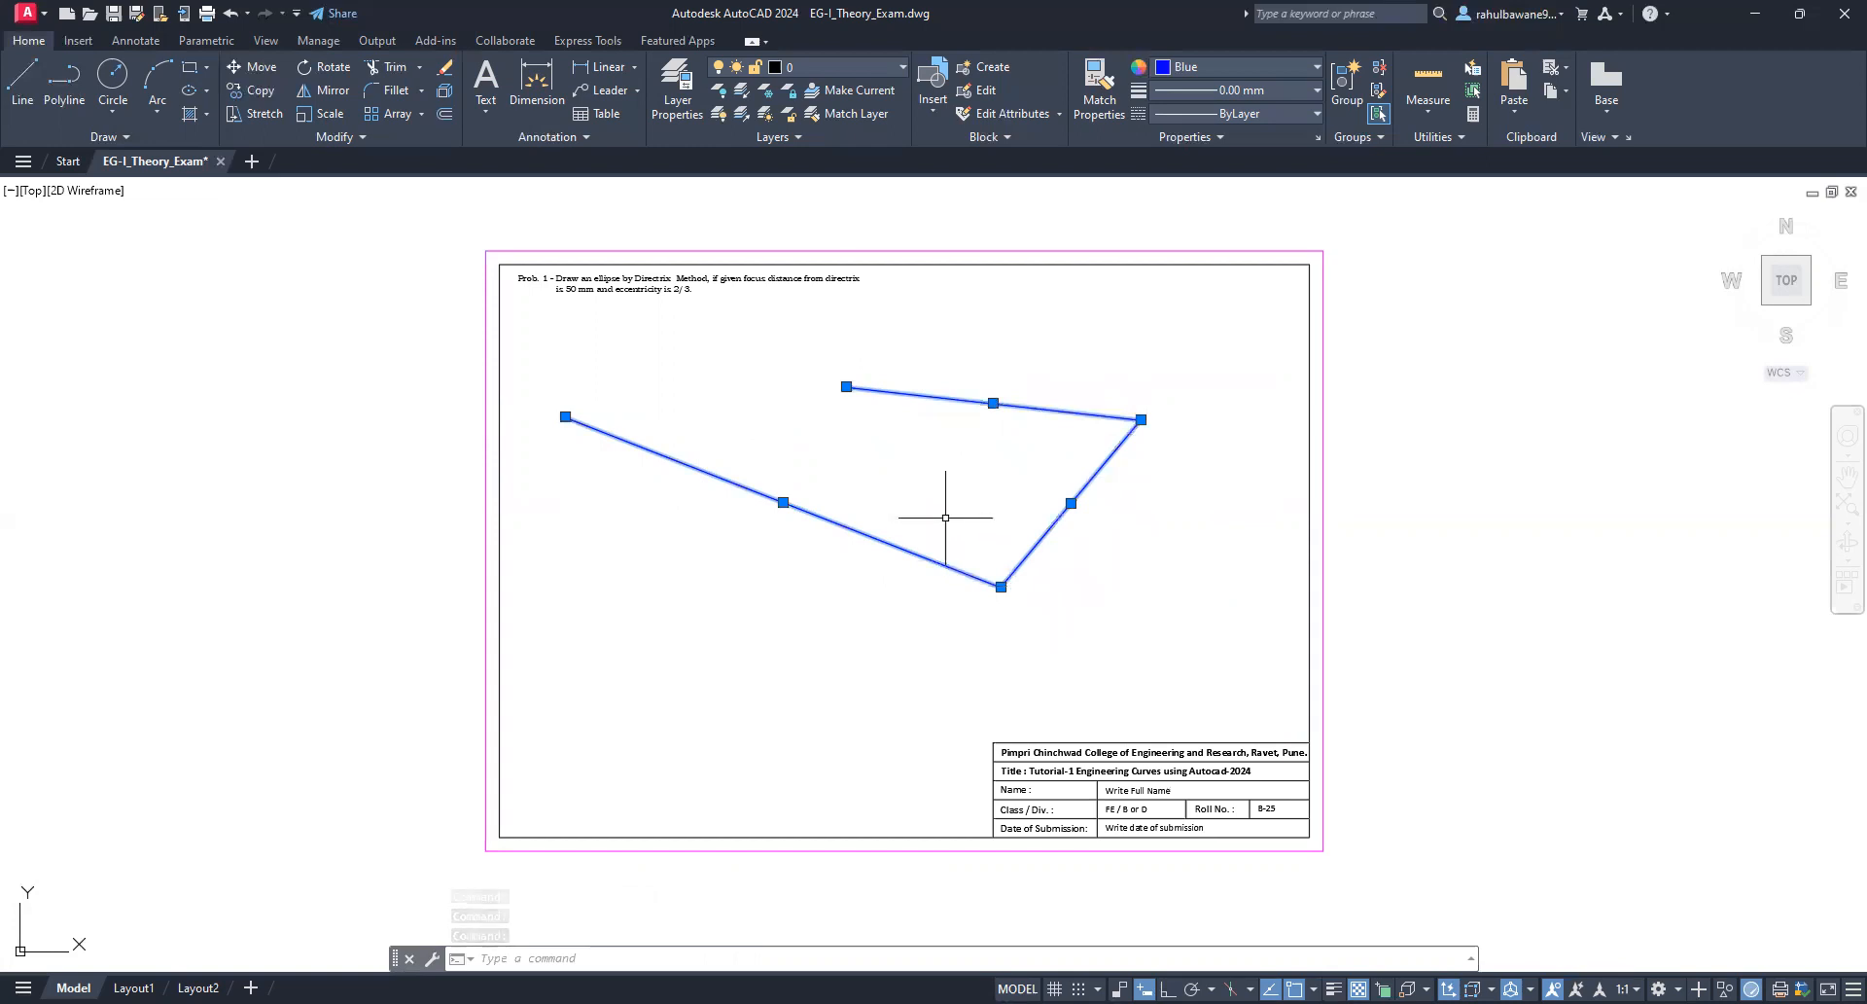
text(ERASE)
key(Return)
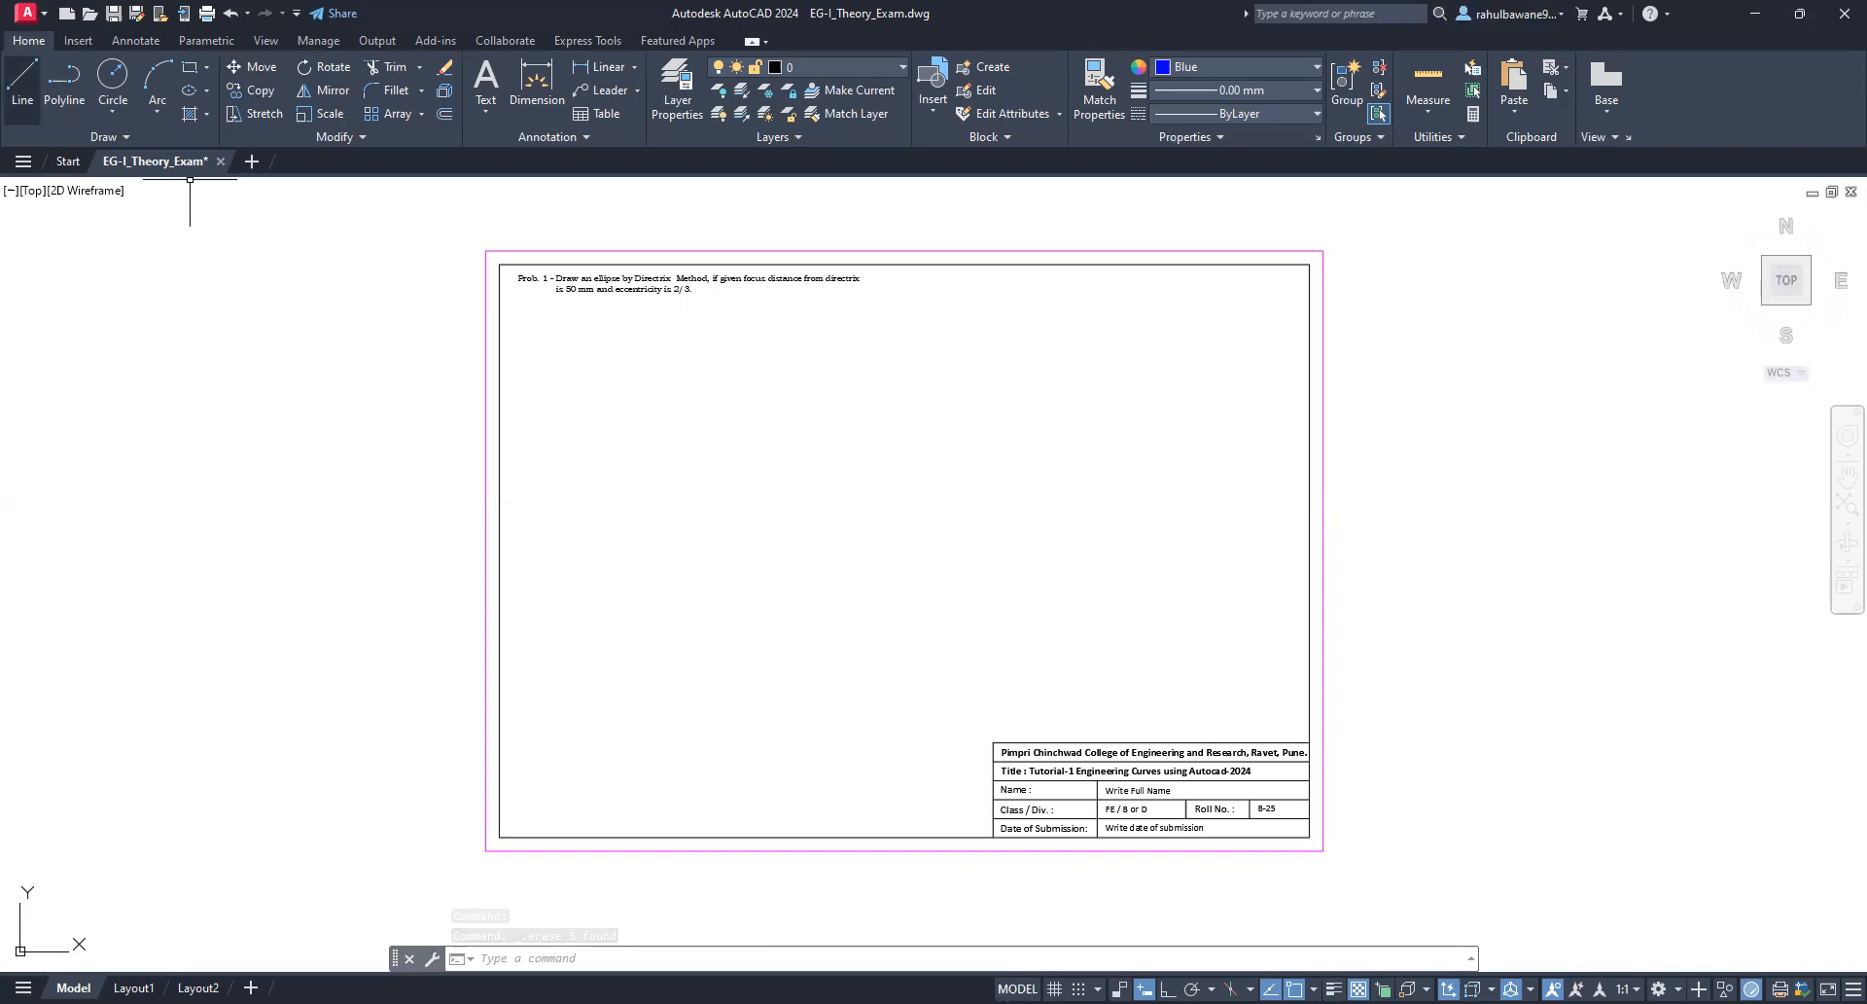
Step: Turn on Ortho mode and draw a vertical line below the problem statement near the sheet's left border
click(21, 86)
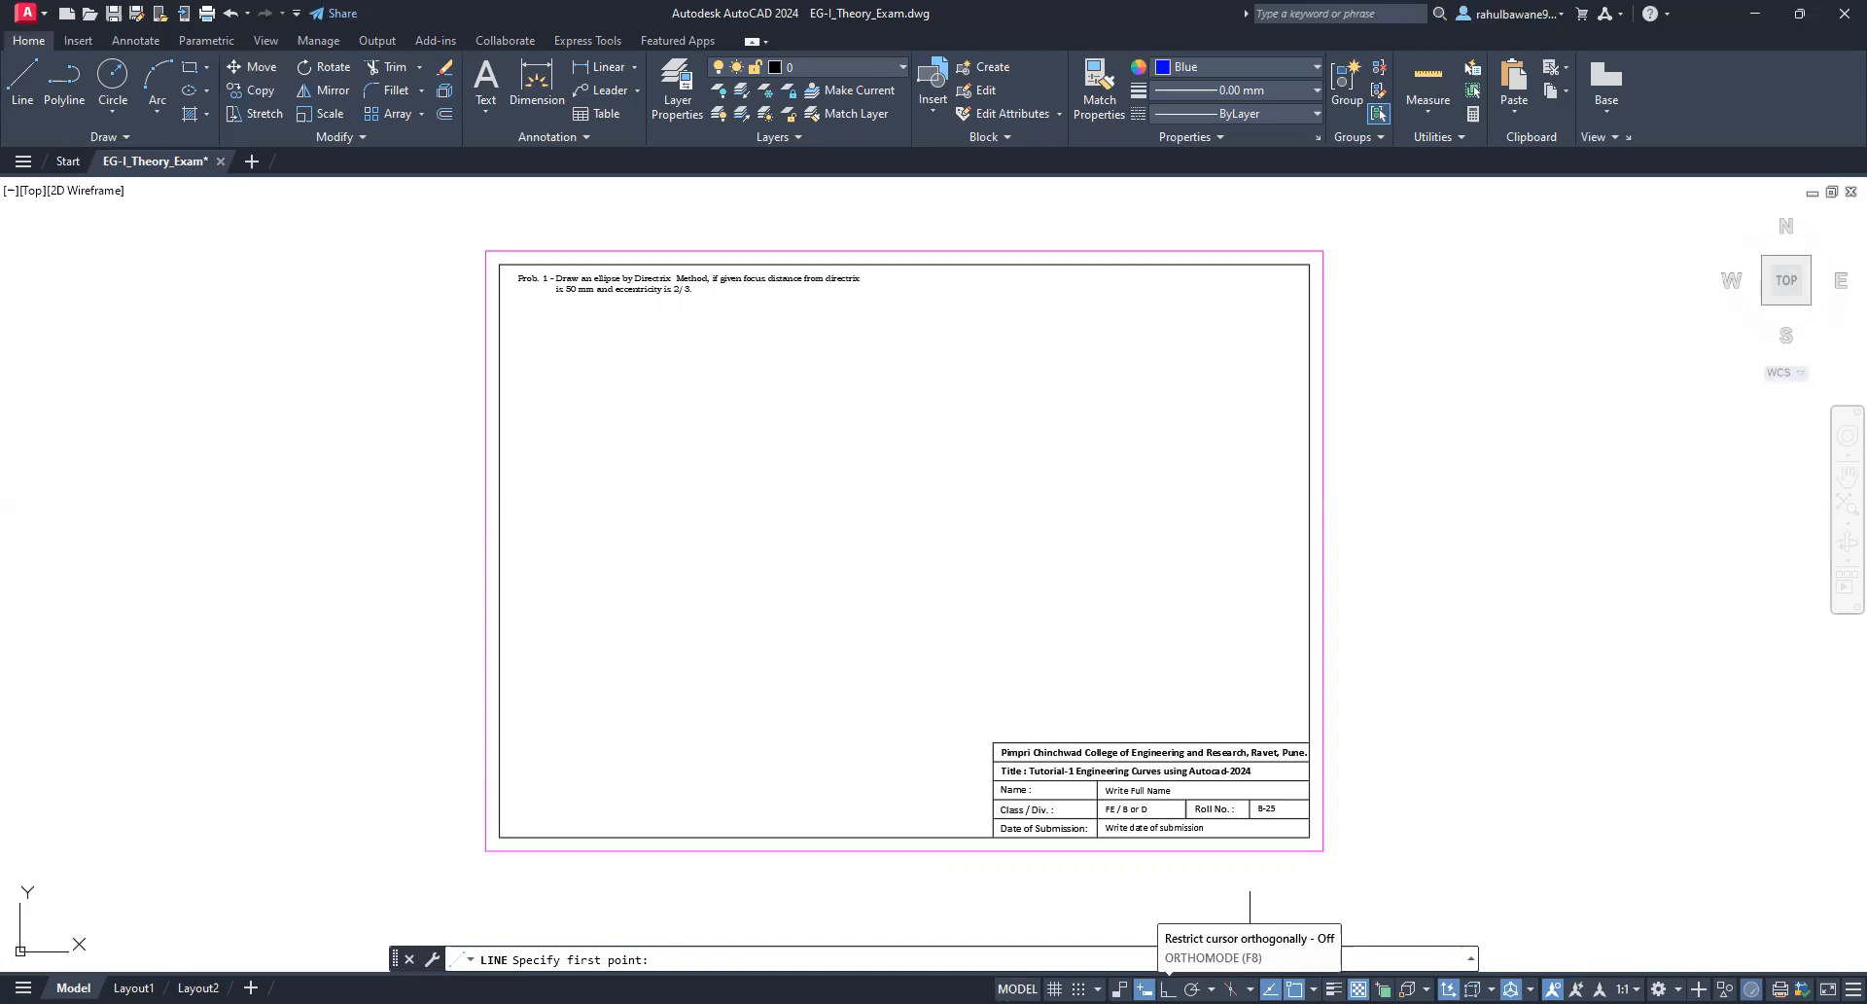
key(F8)
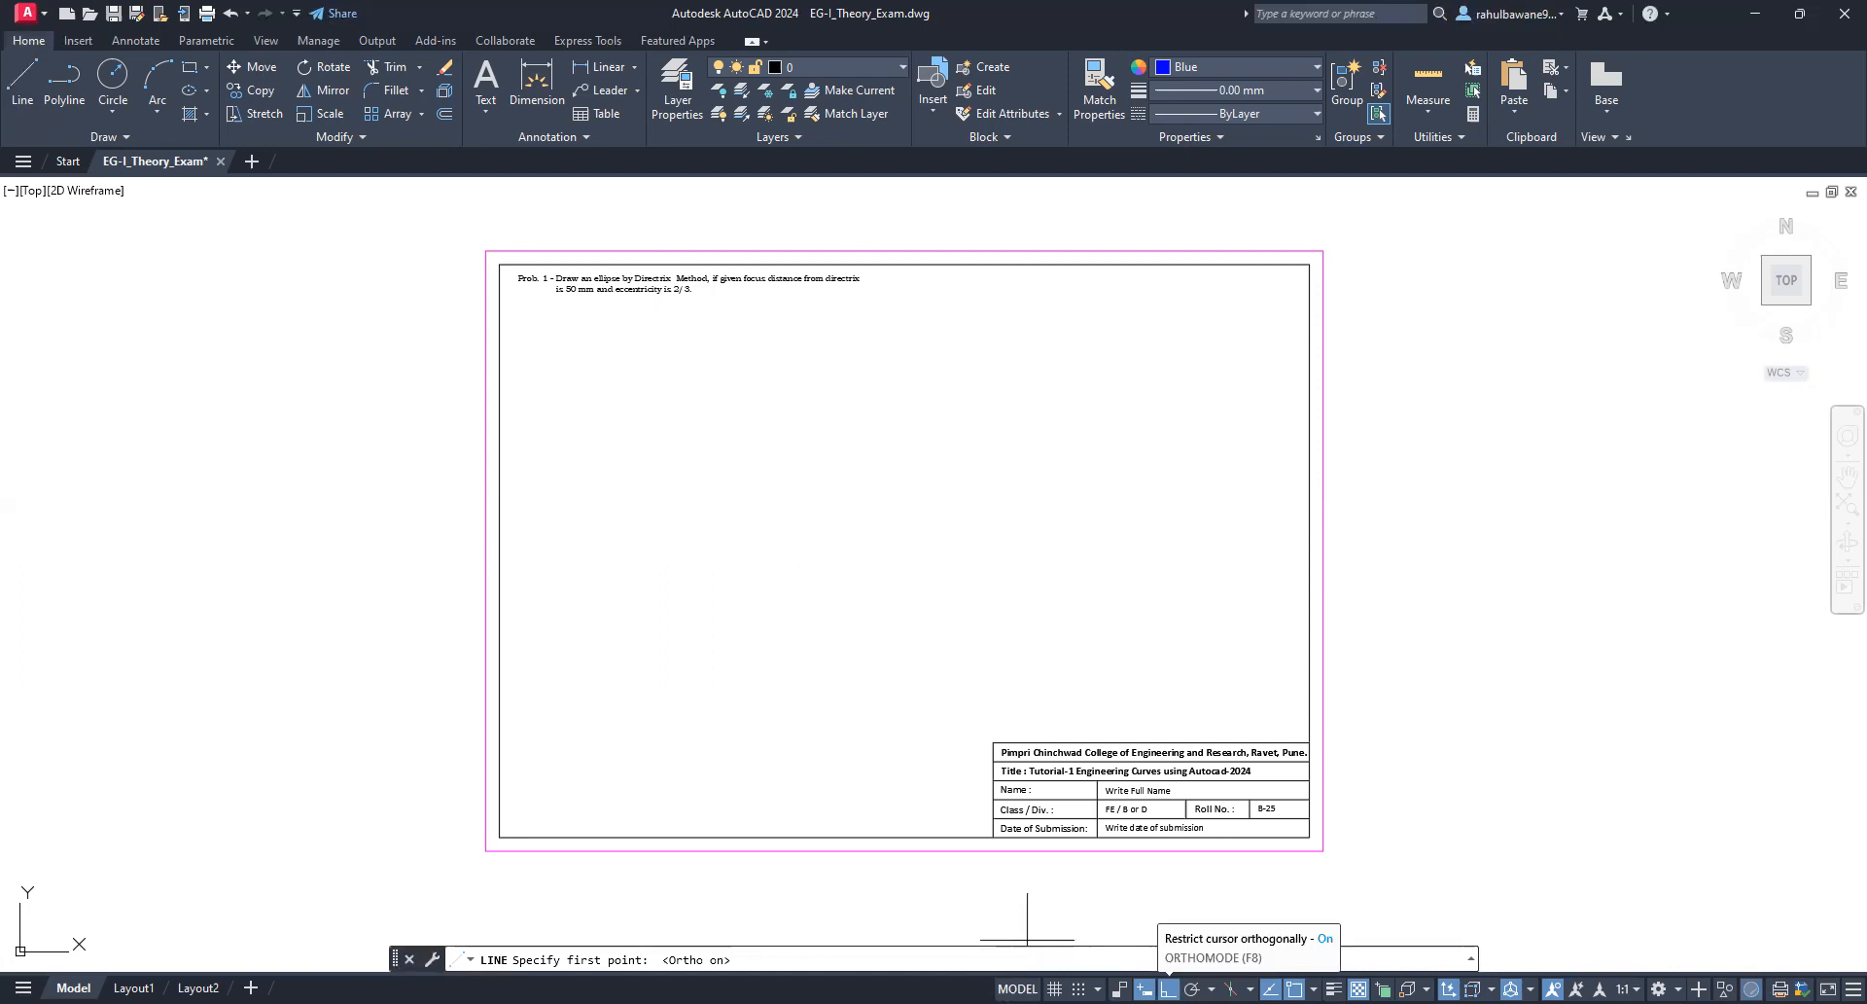
click(572, 375)
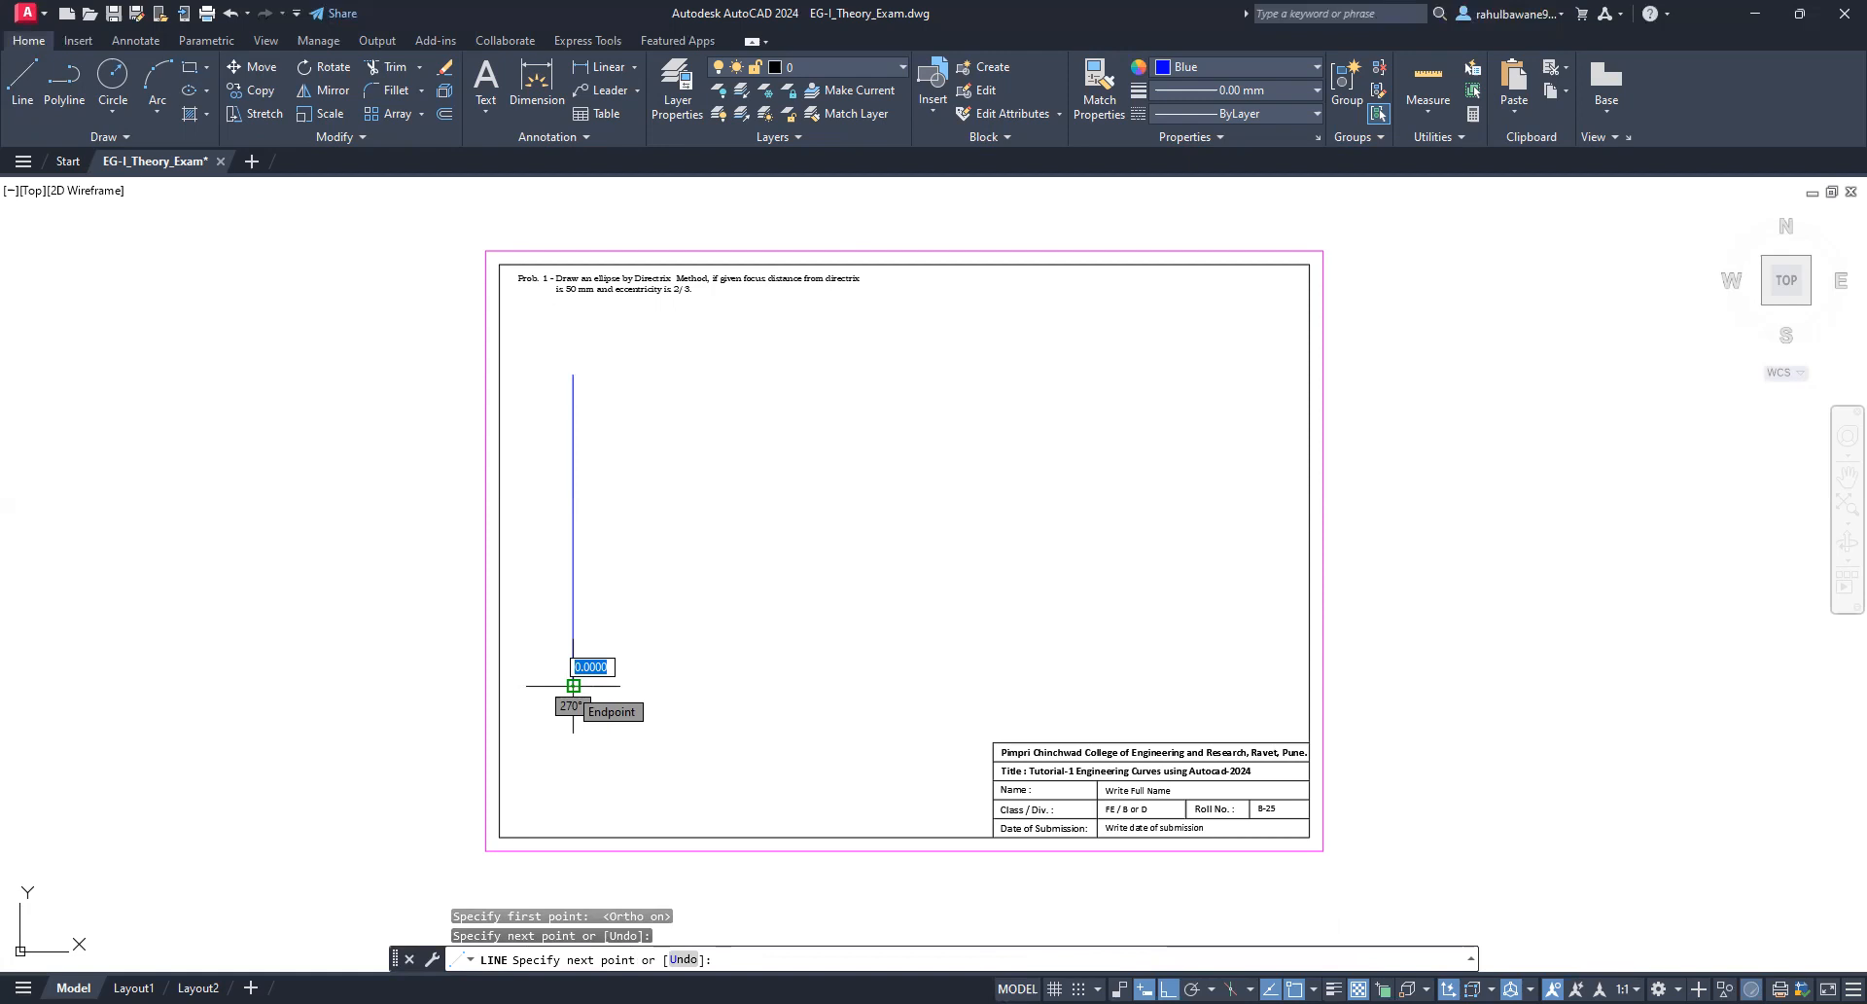
key(Return)
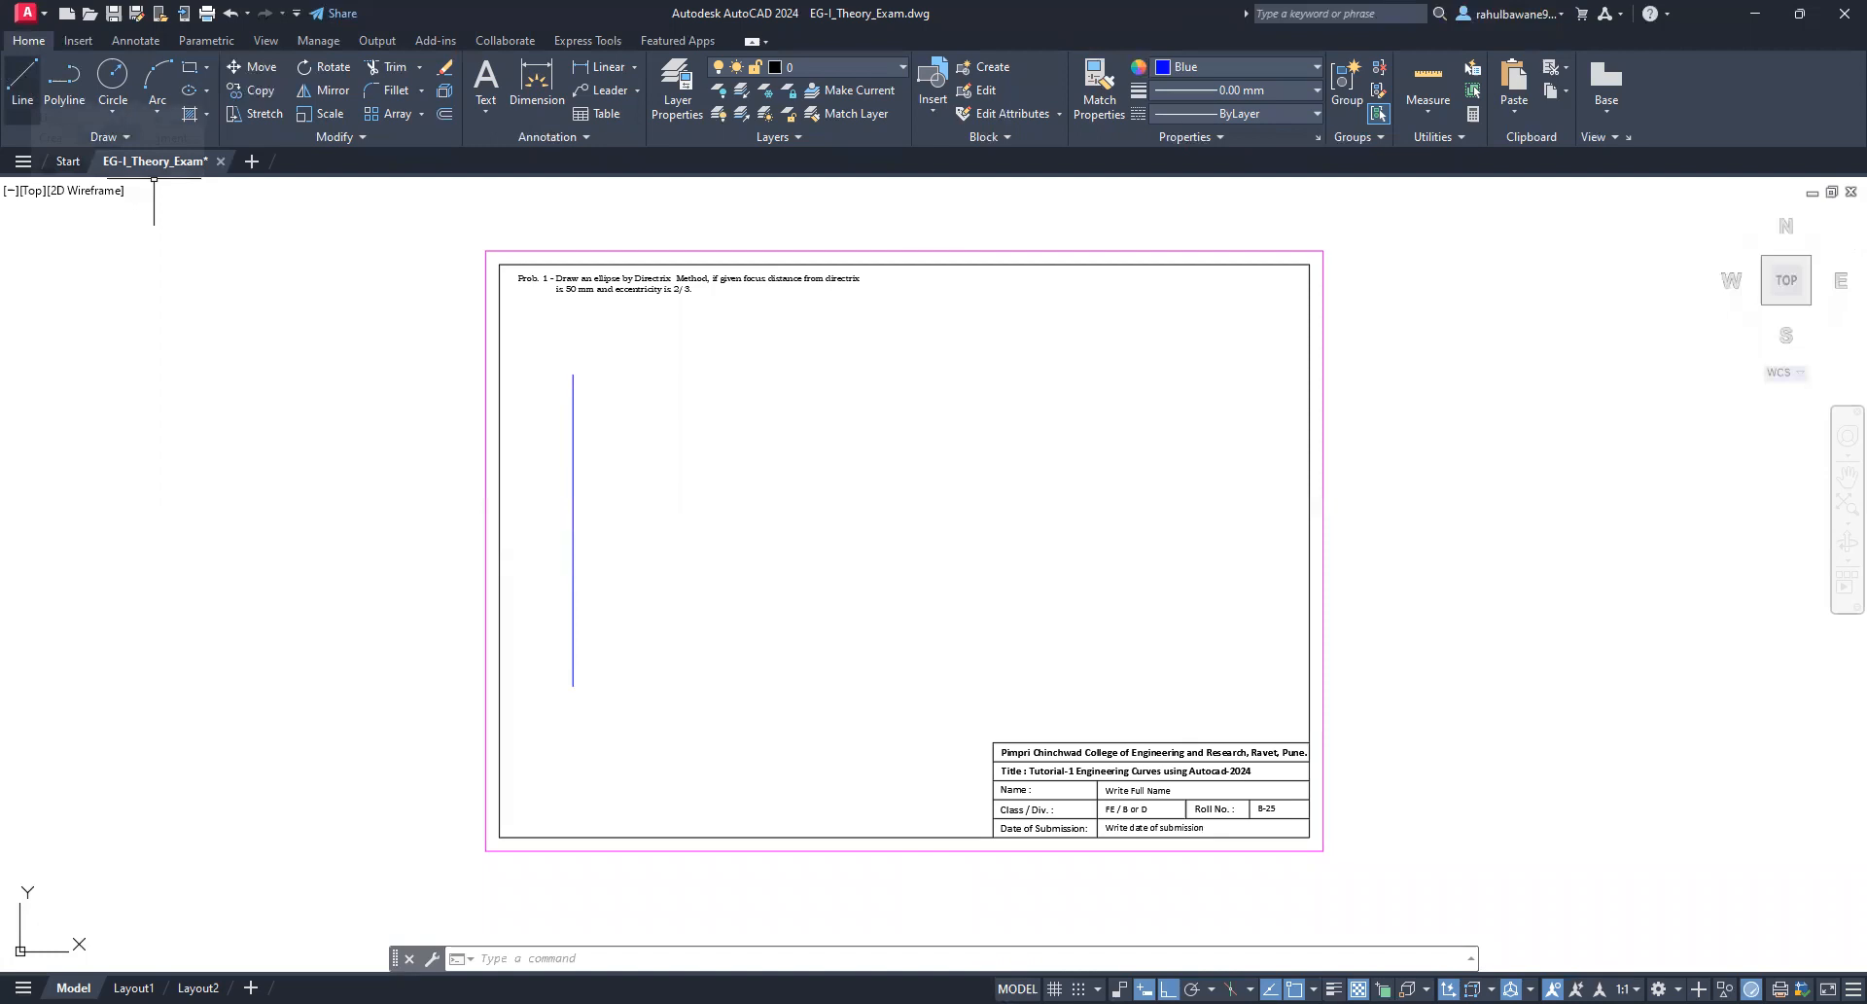
Step: Draw a horizontal line from the vertical line's midpoint toward the sheet's right side to serve as the ellipse axis
click(22, 78)
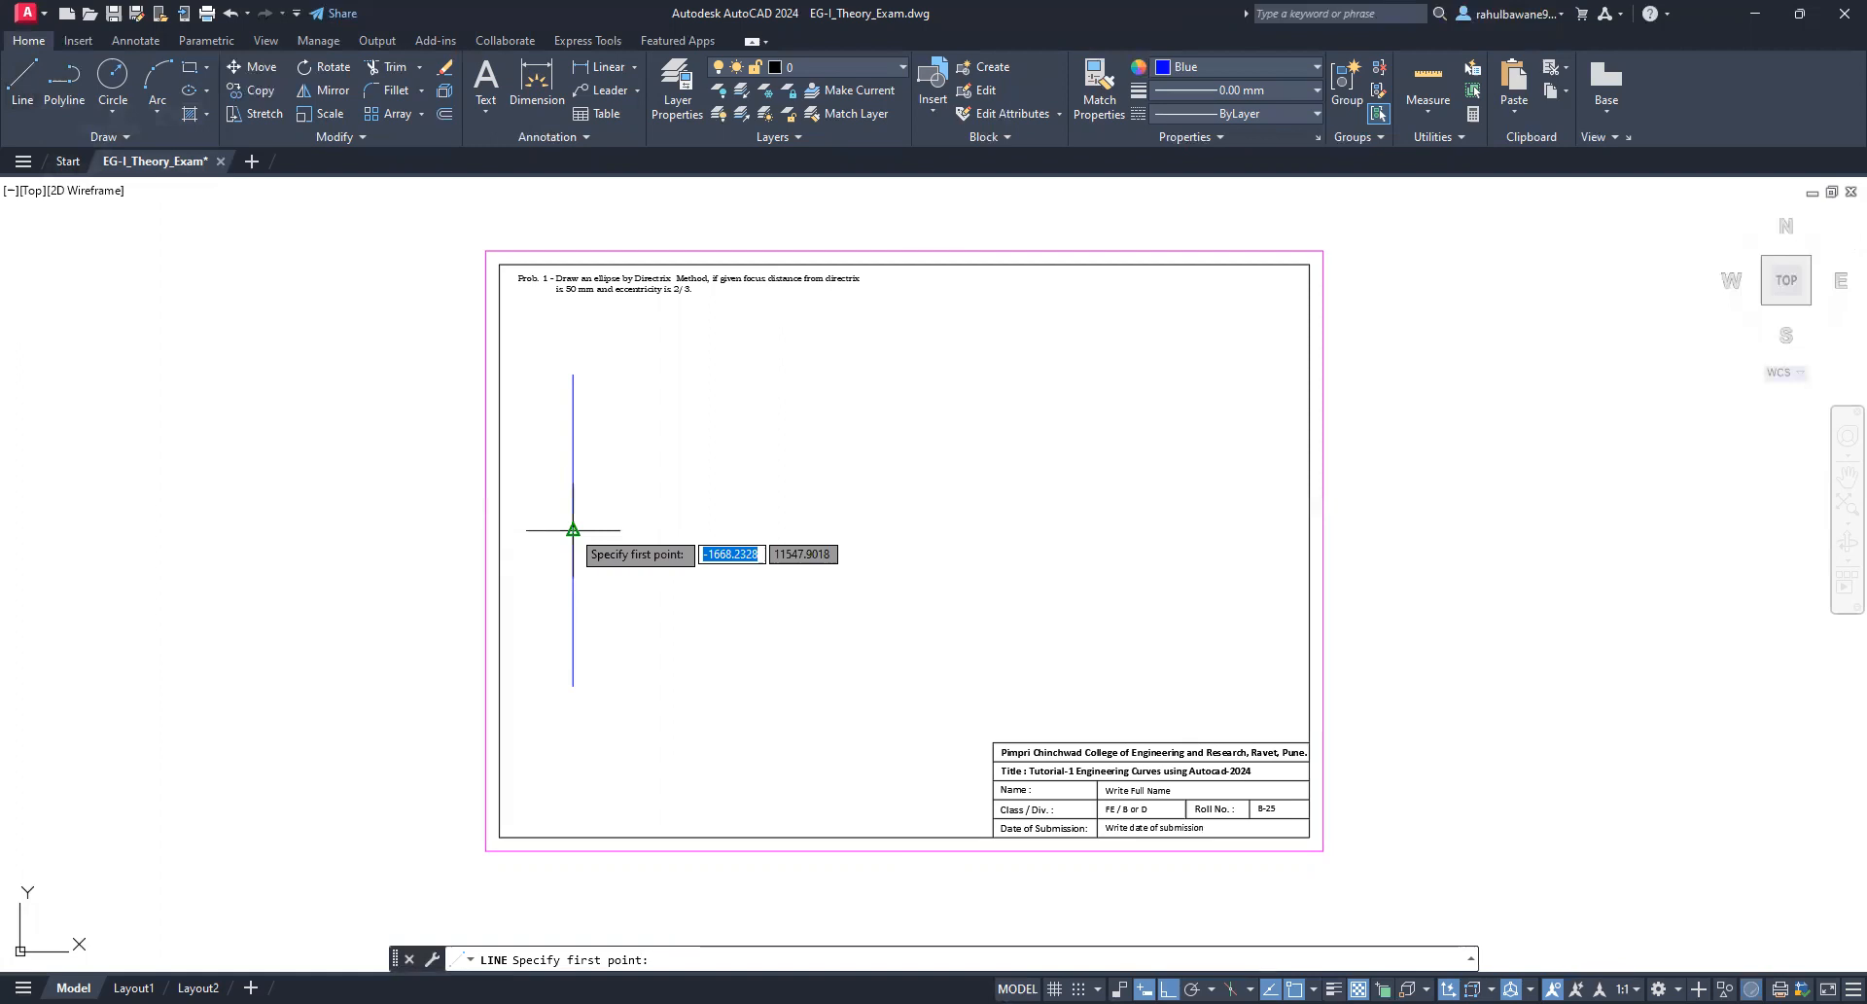
scroll(572, 372, up, 4)
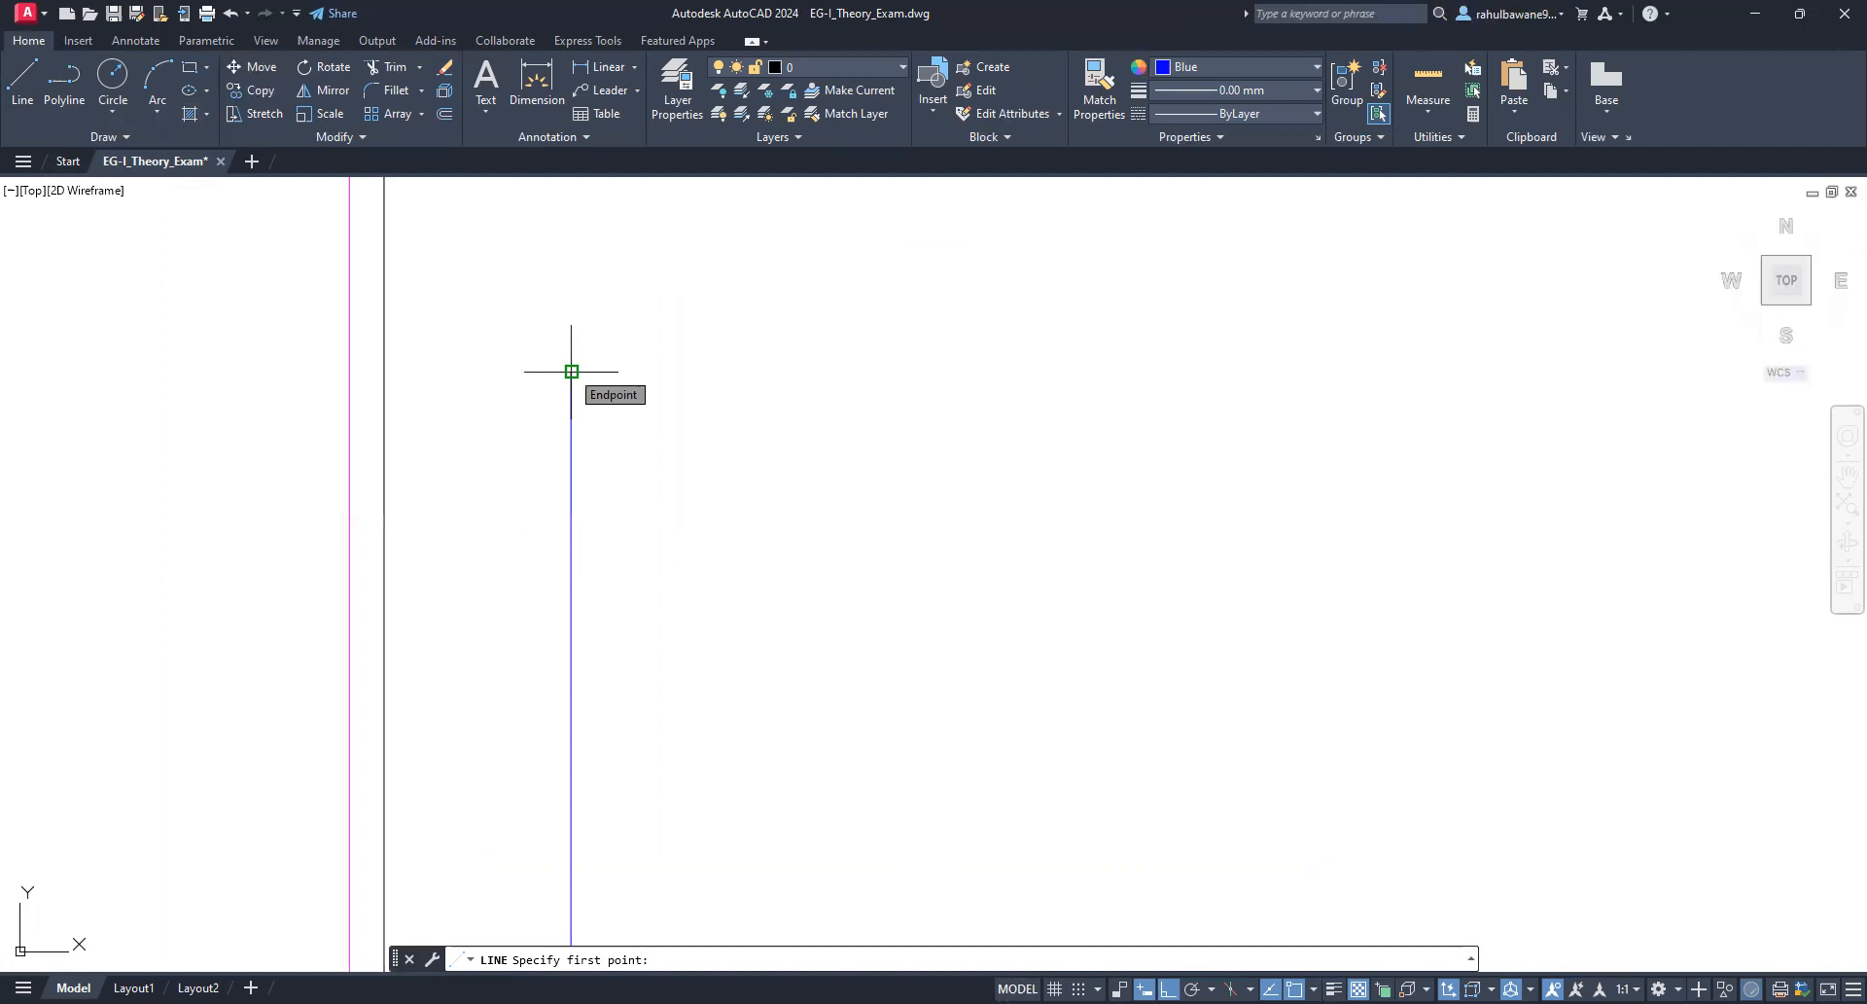
scroll(572, 372, down, 5)
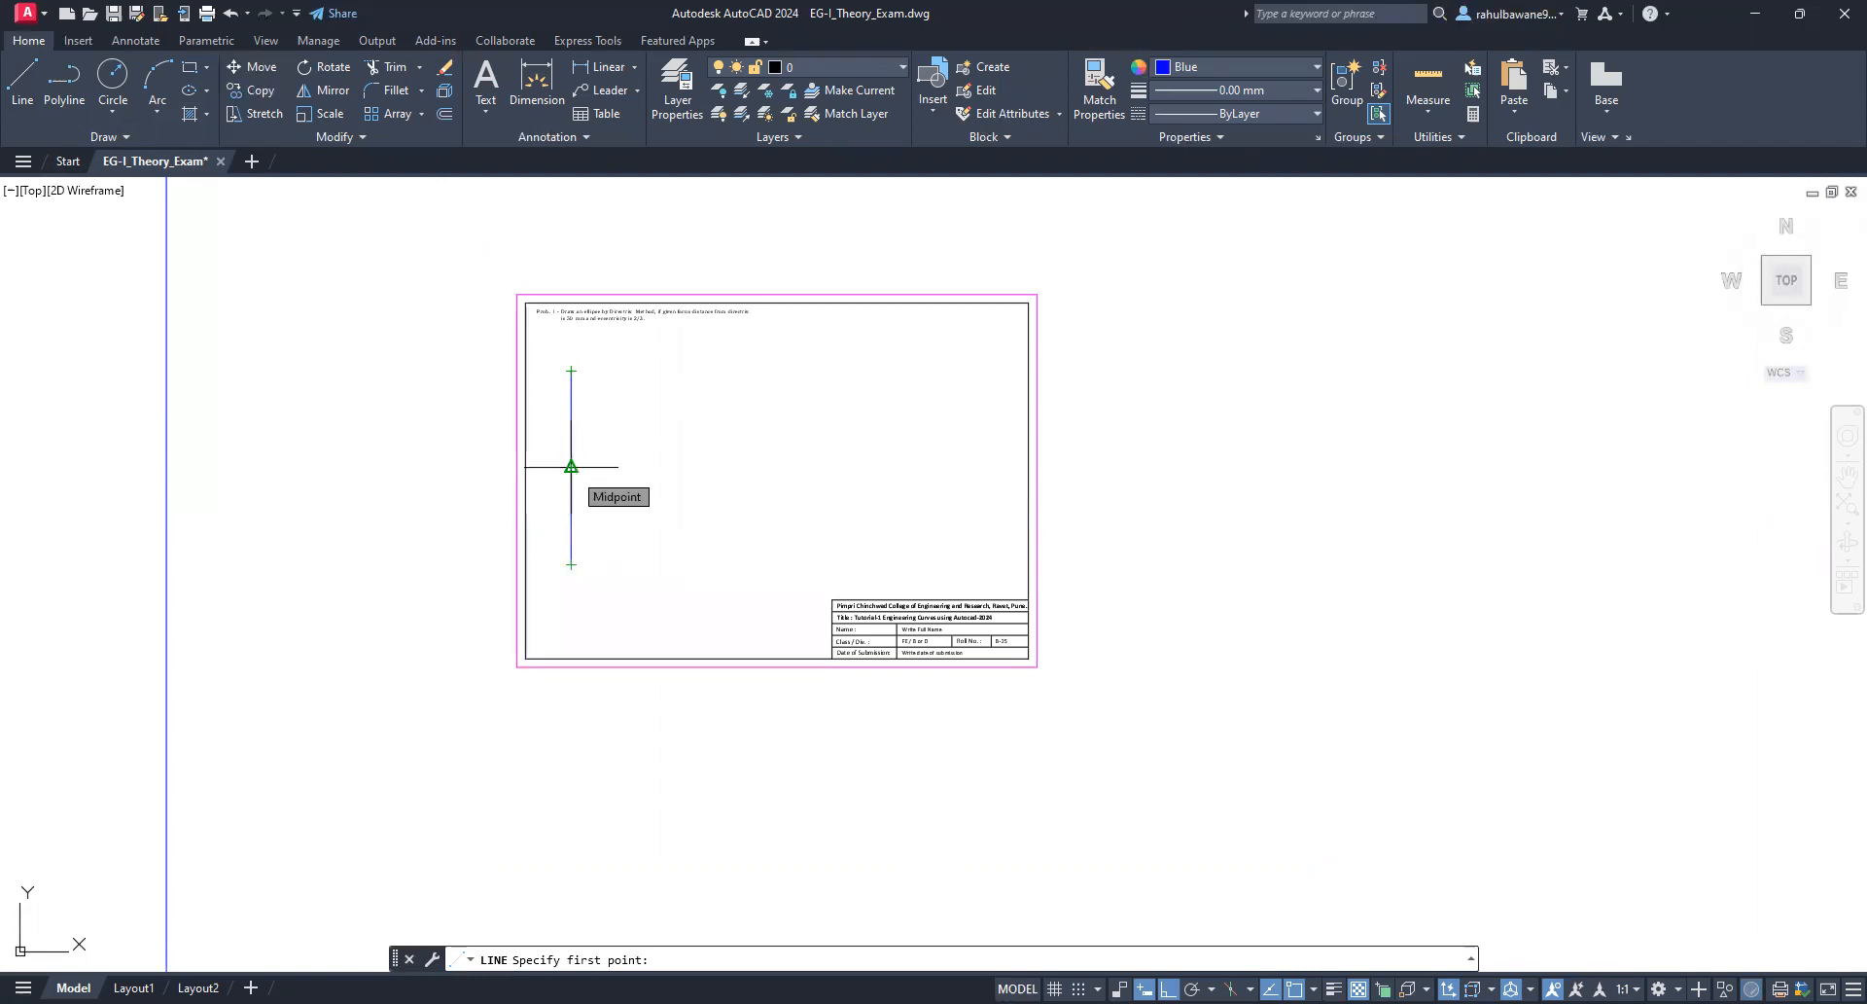
scroll(571, 466, up, 4)
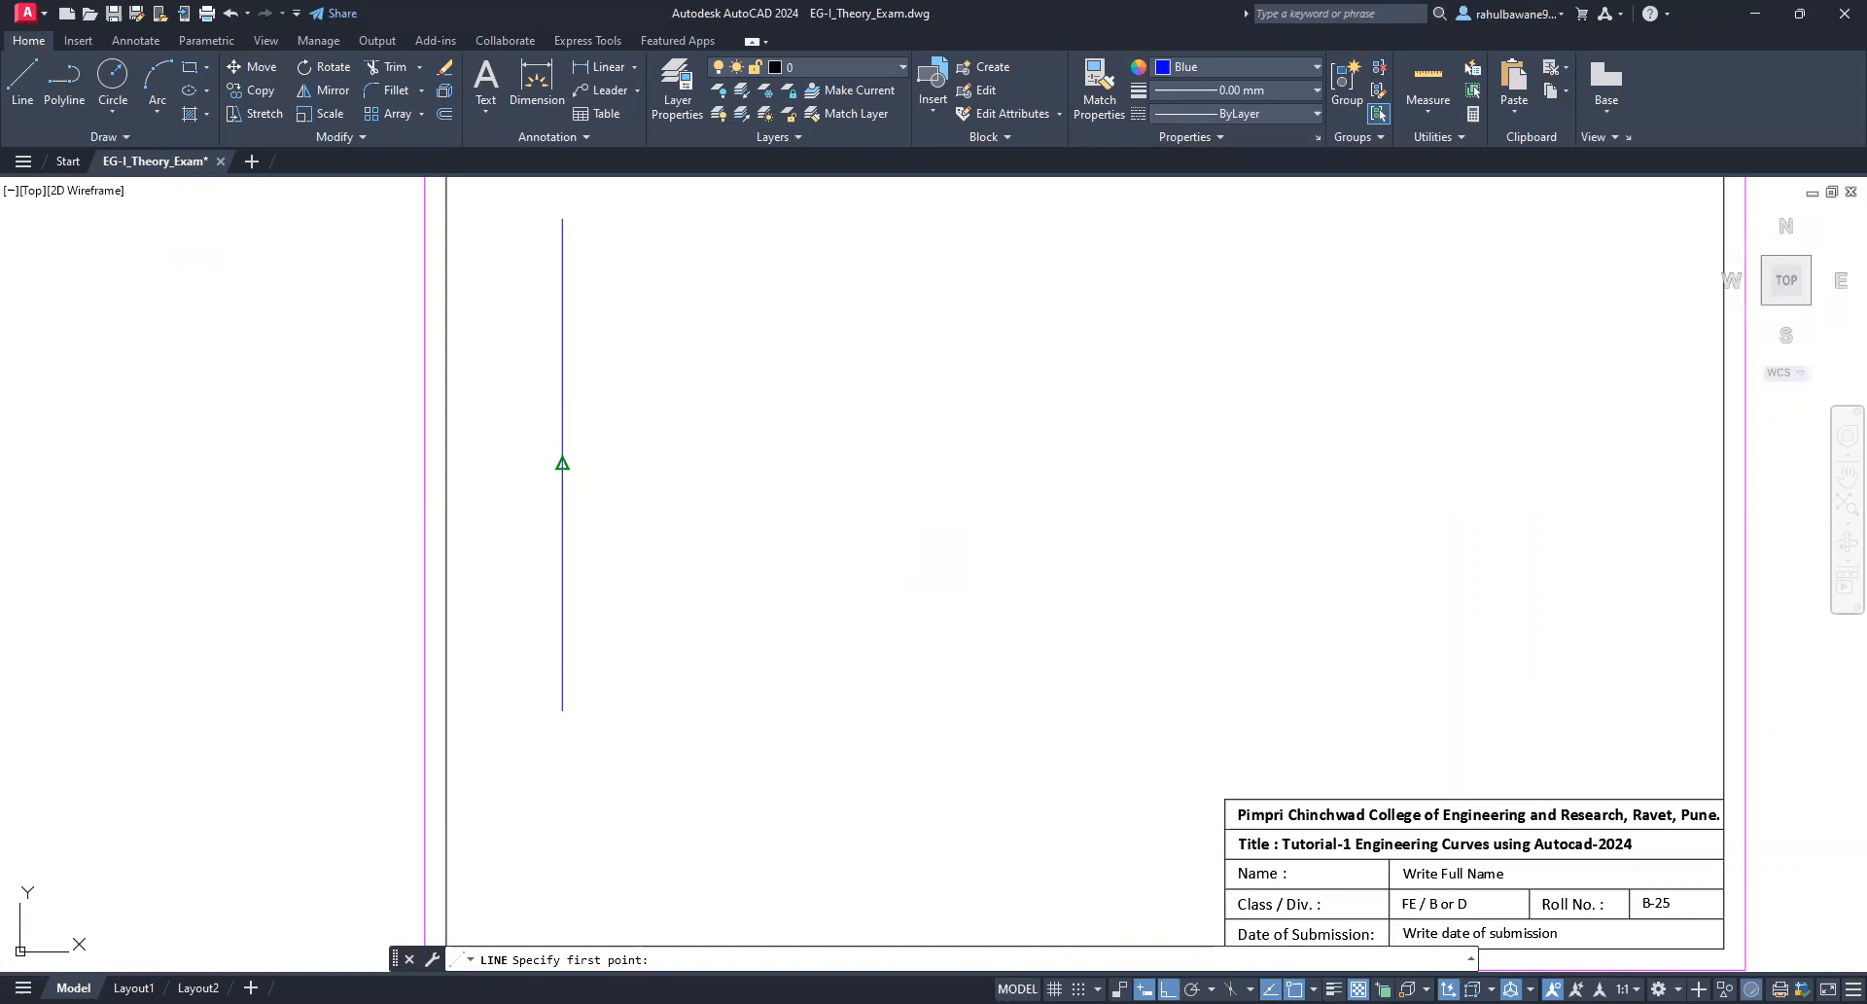
click(562, 463)
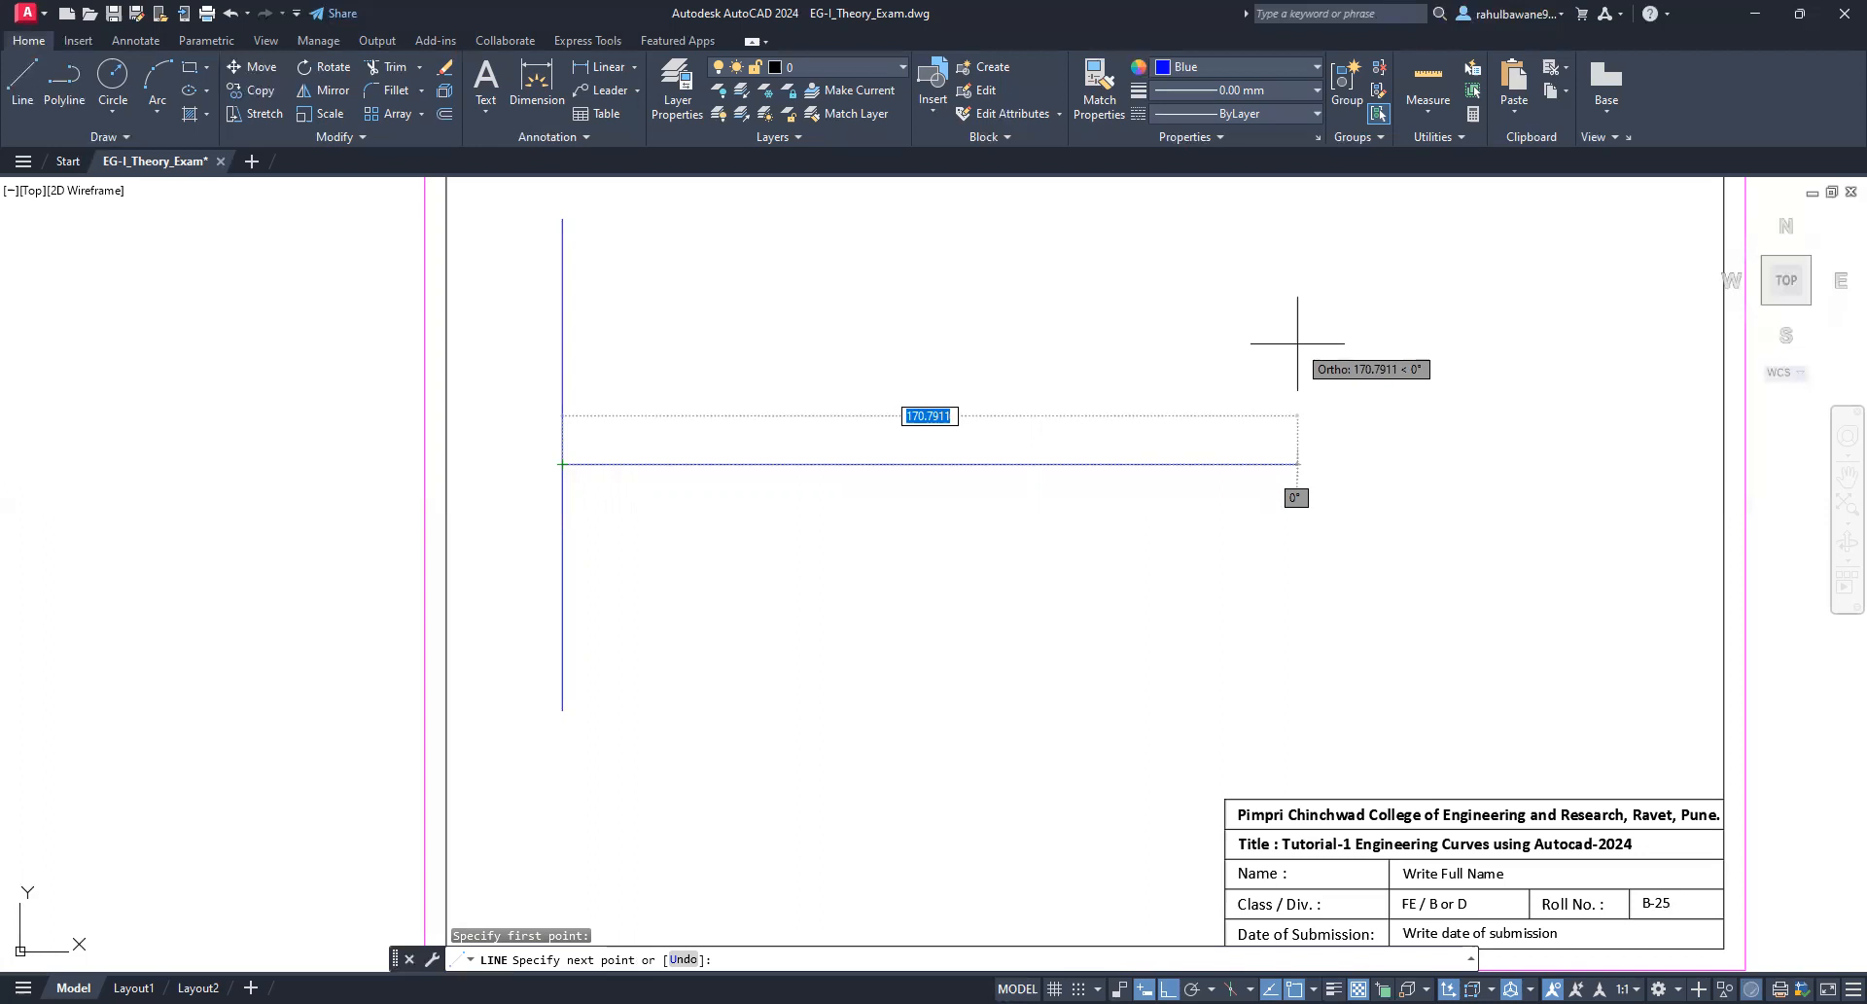
key(Return)
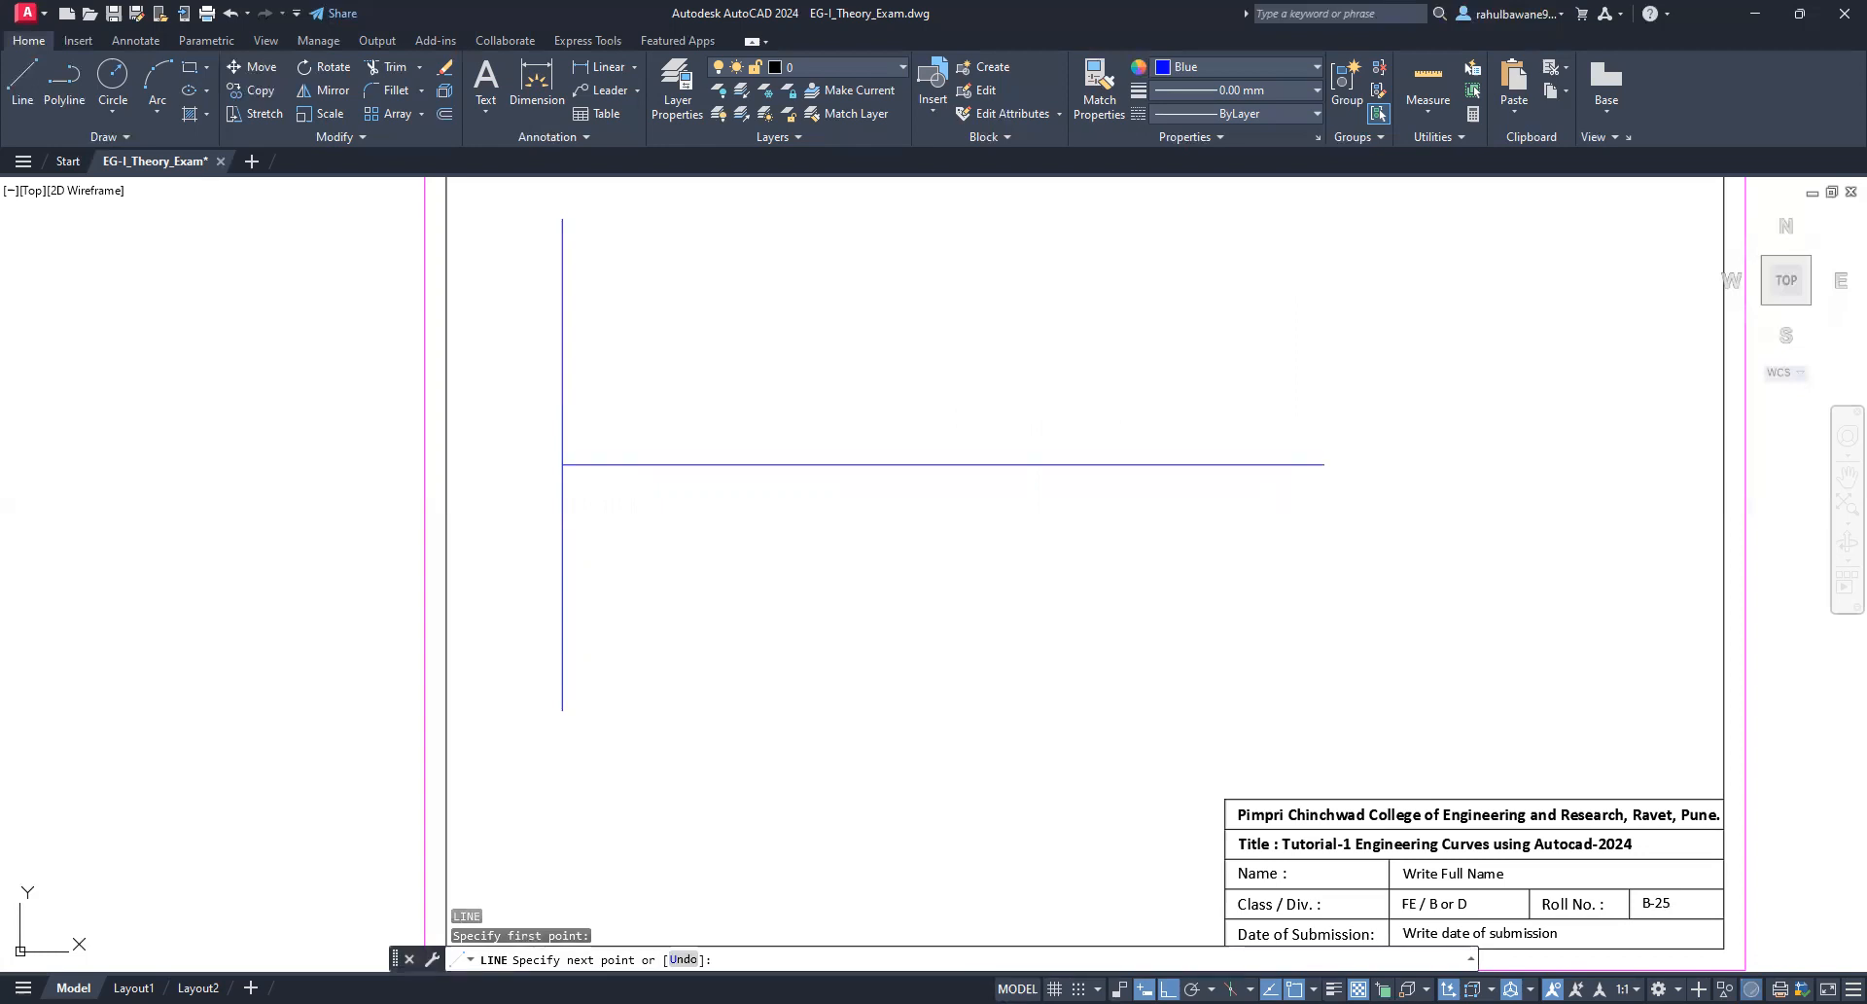
key(Return)
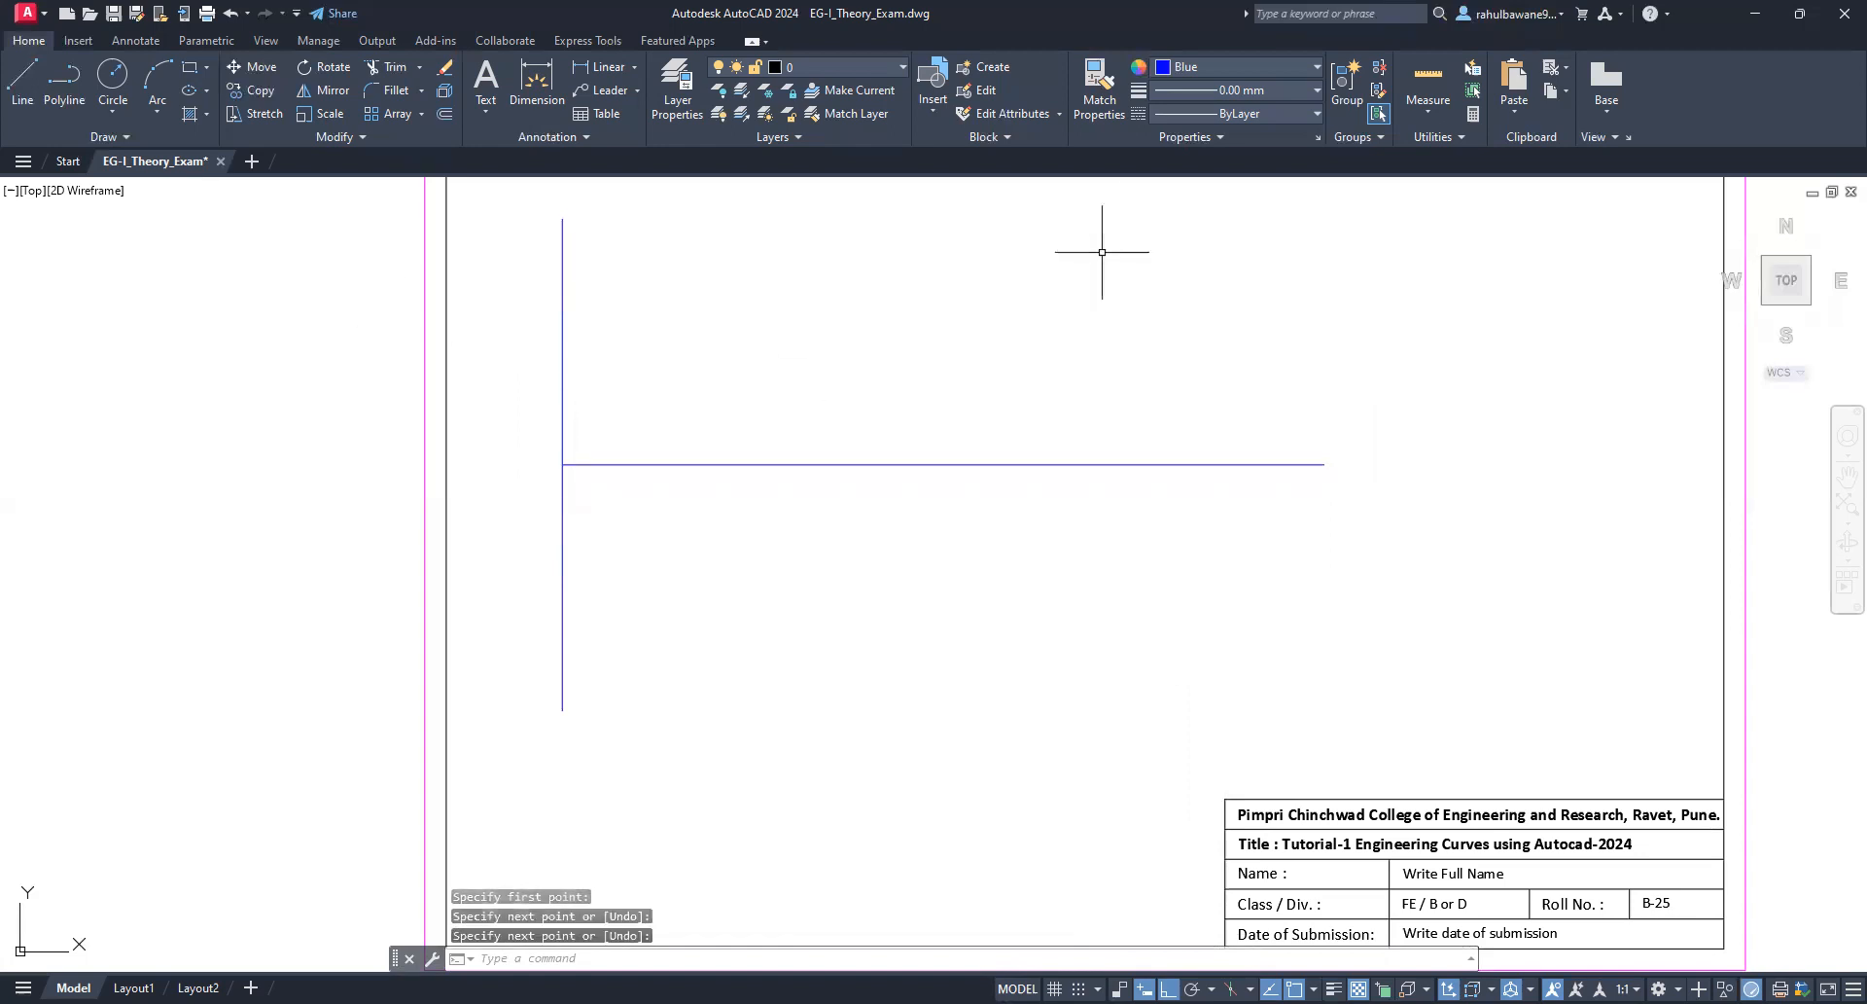
Step: Turn off Ortho mode during a trial line from the midpoint of the vertical line, and cancel that line
click(22, 82)
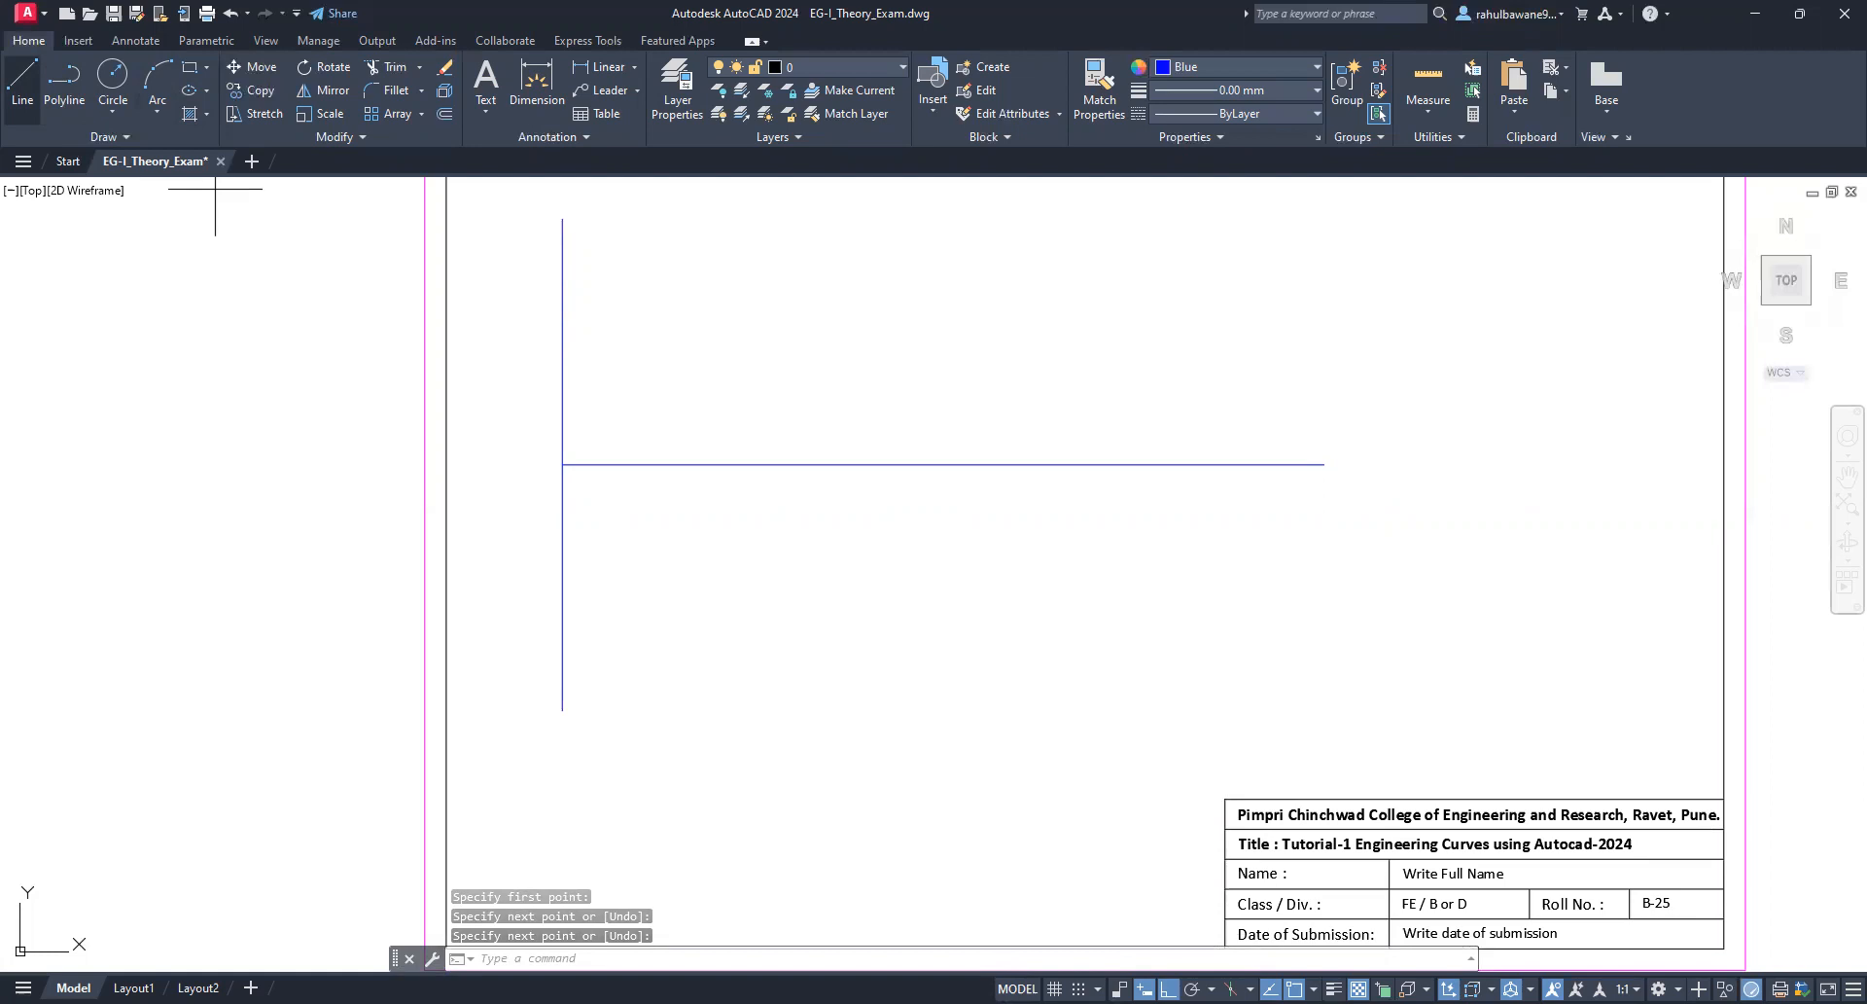
key(Return)
click(562, 464)
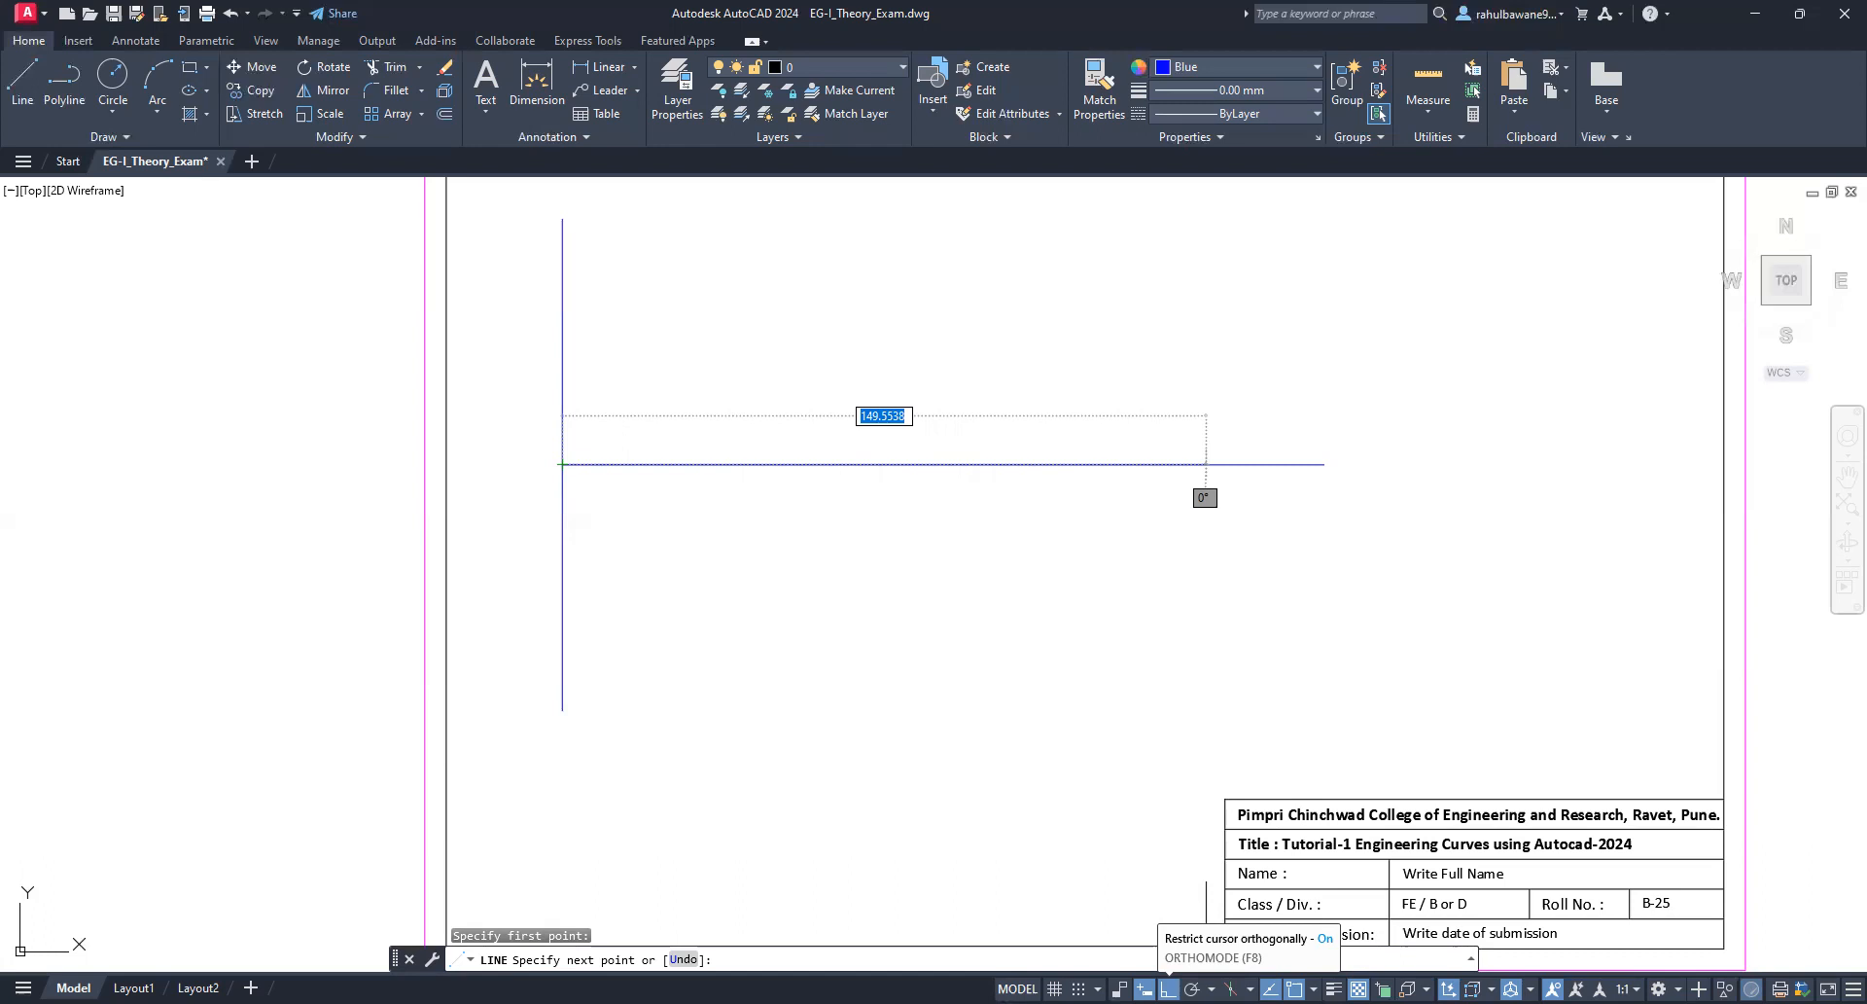
key(F8)
key(Escape)
Step: Check the focus distance in the Prob. 1 statement and offset the vertical directrix line 50 mm to its right
scroll(933, 487, down, 2)
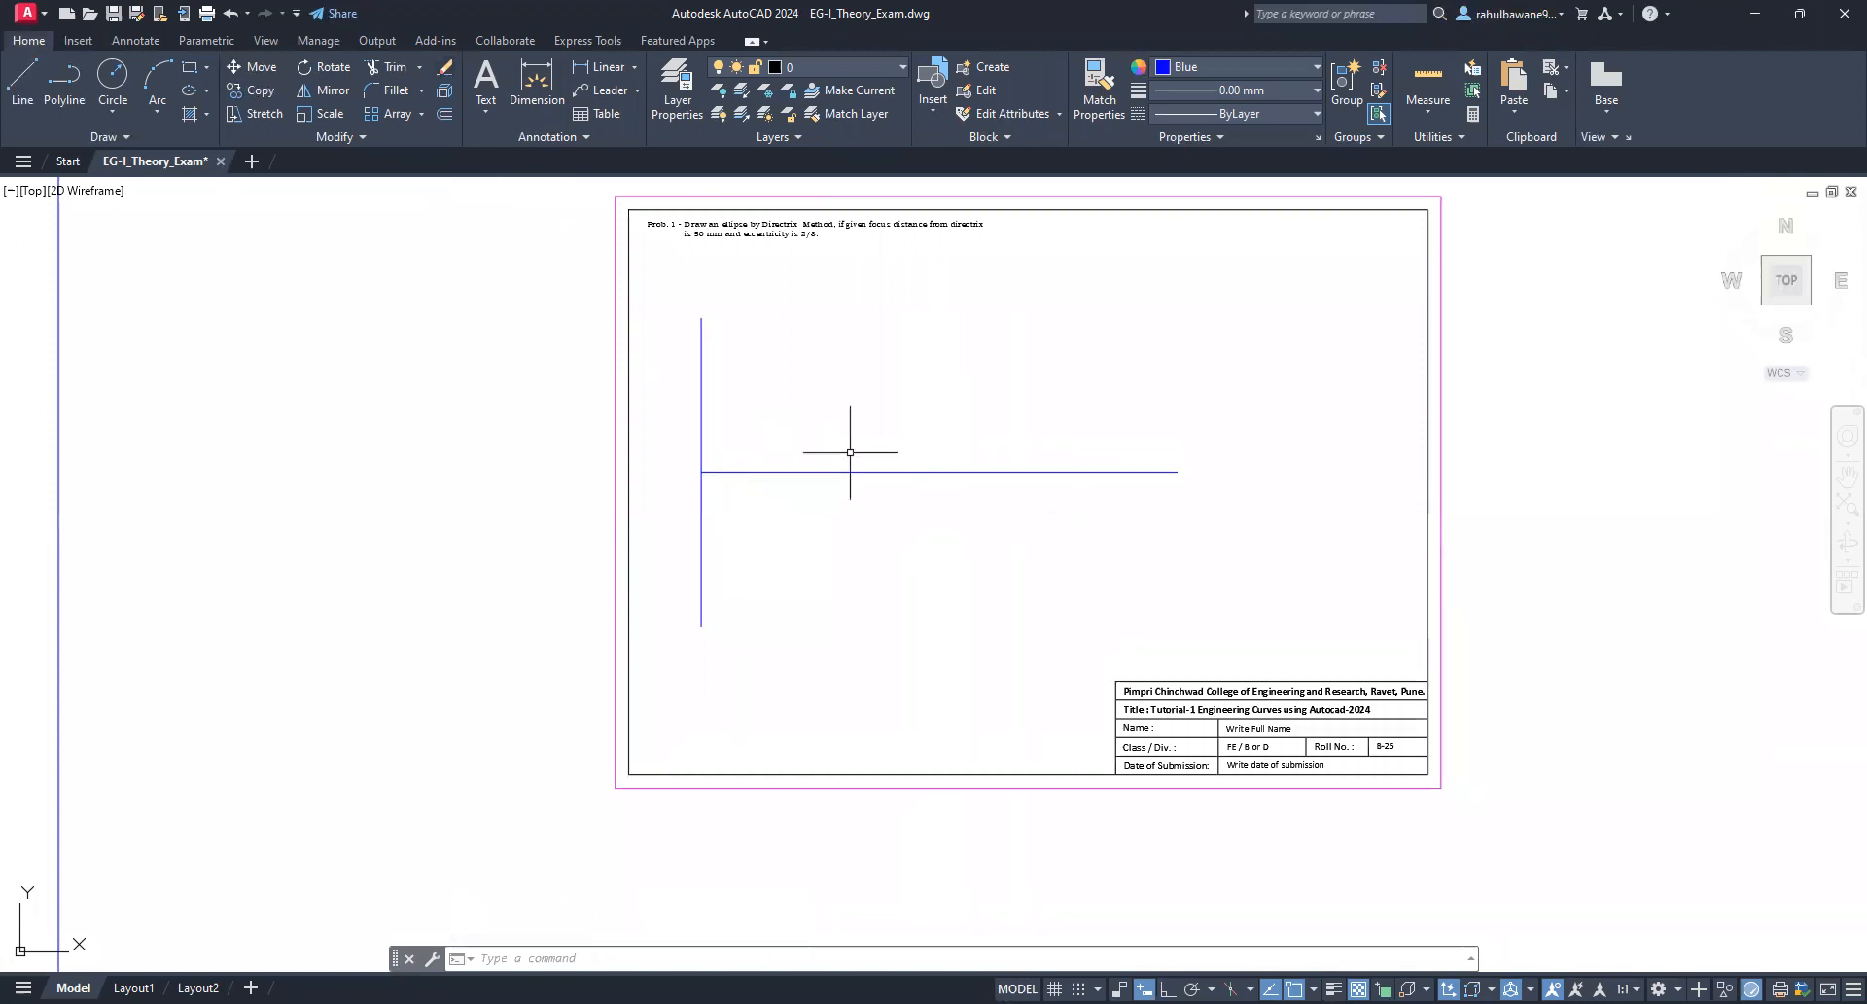
scroll(725, 251, up, 6)
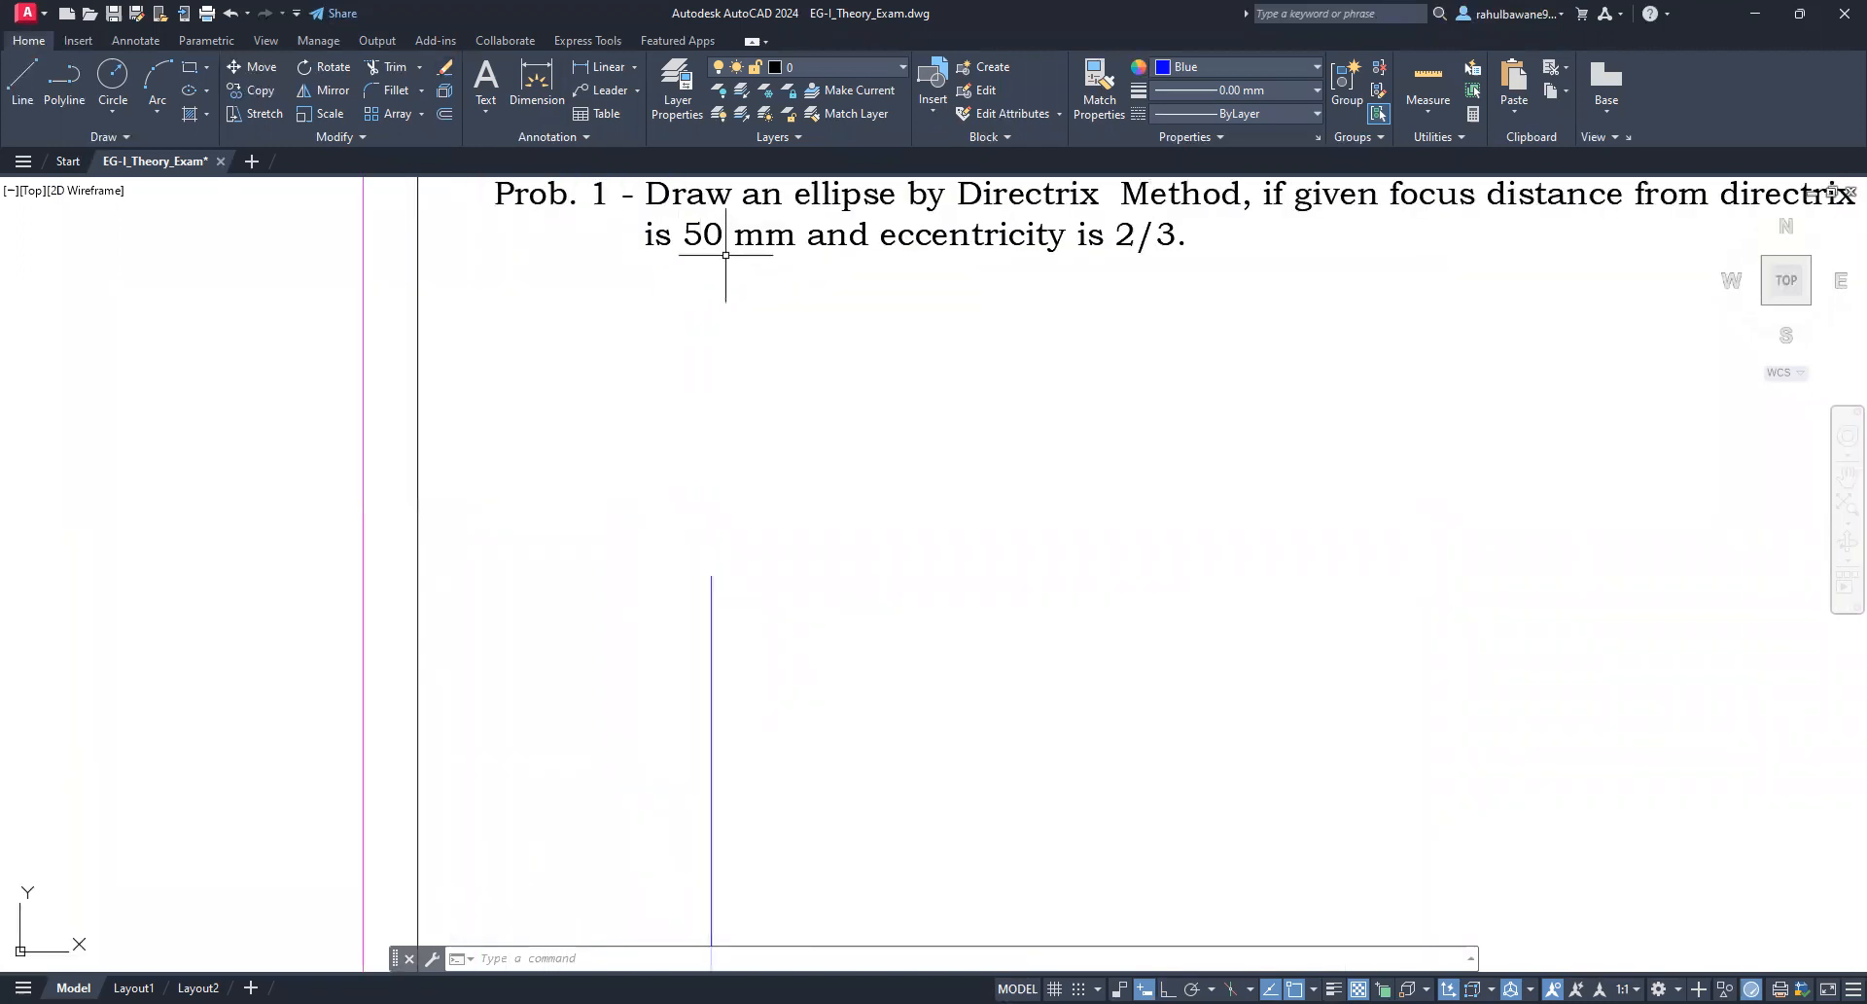
scroll(537, 297, down, 4)
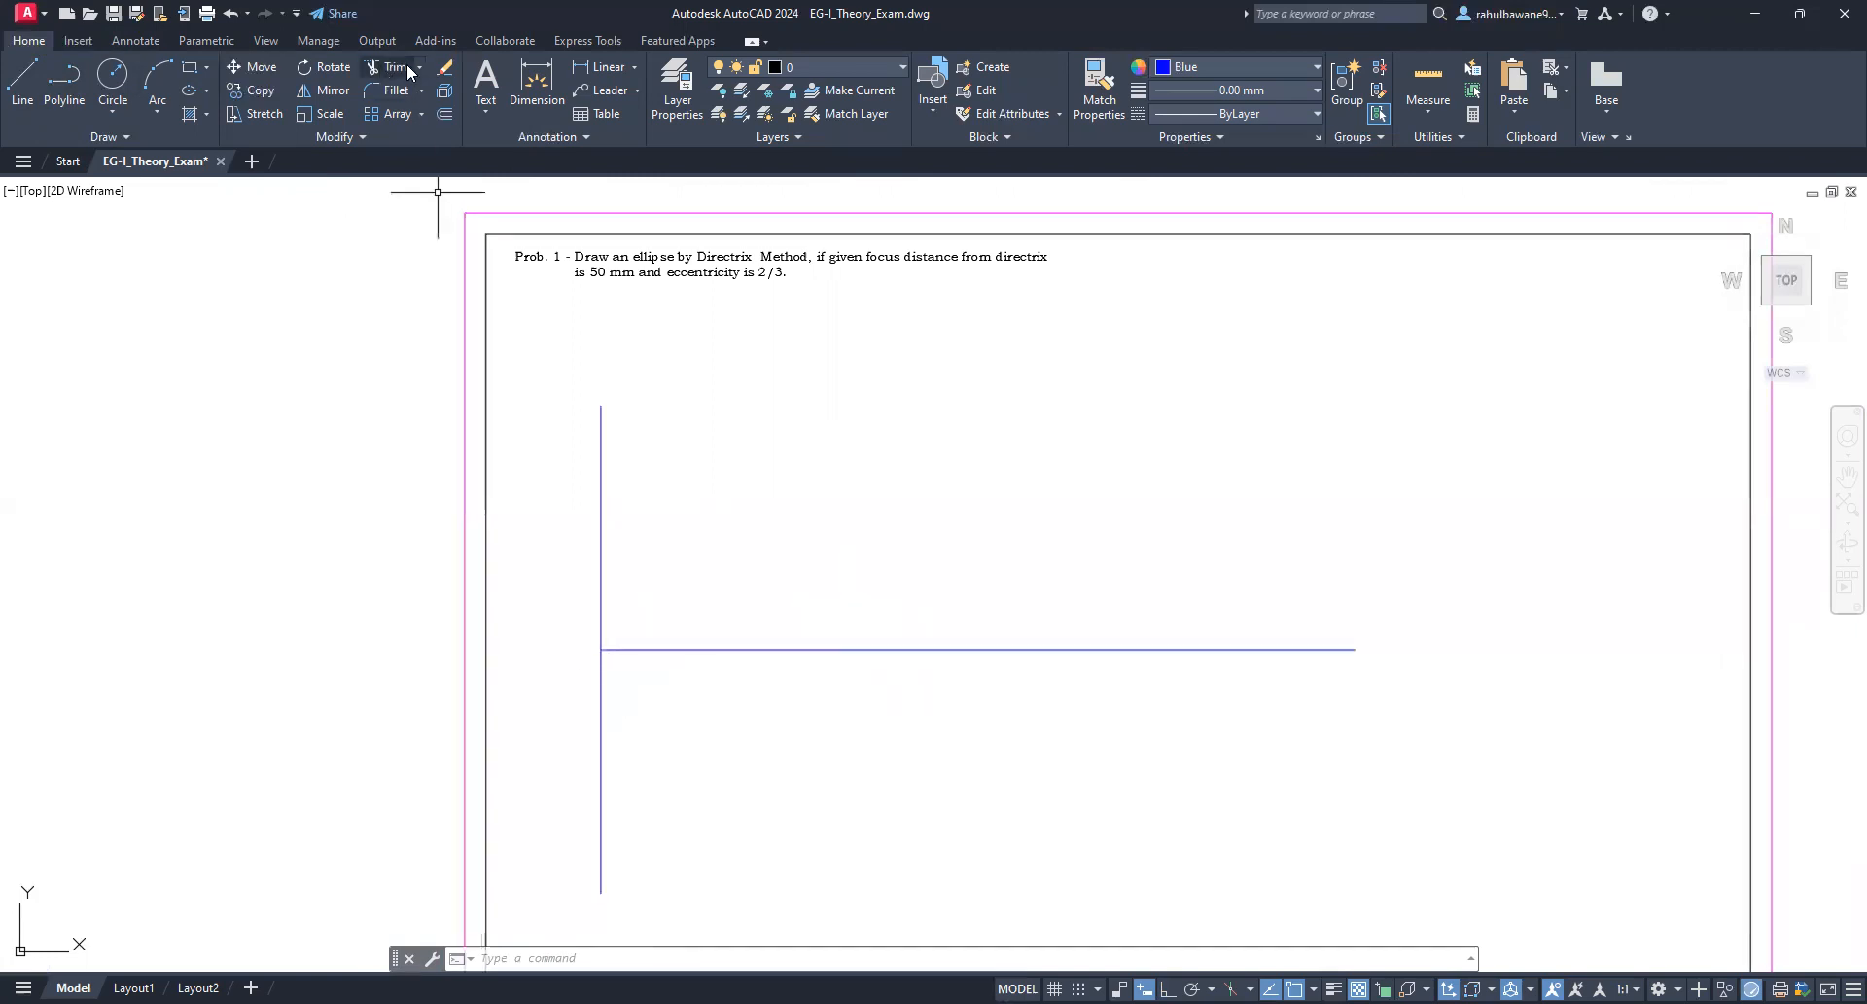
click(444, 117)
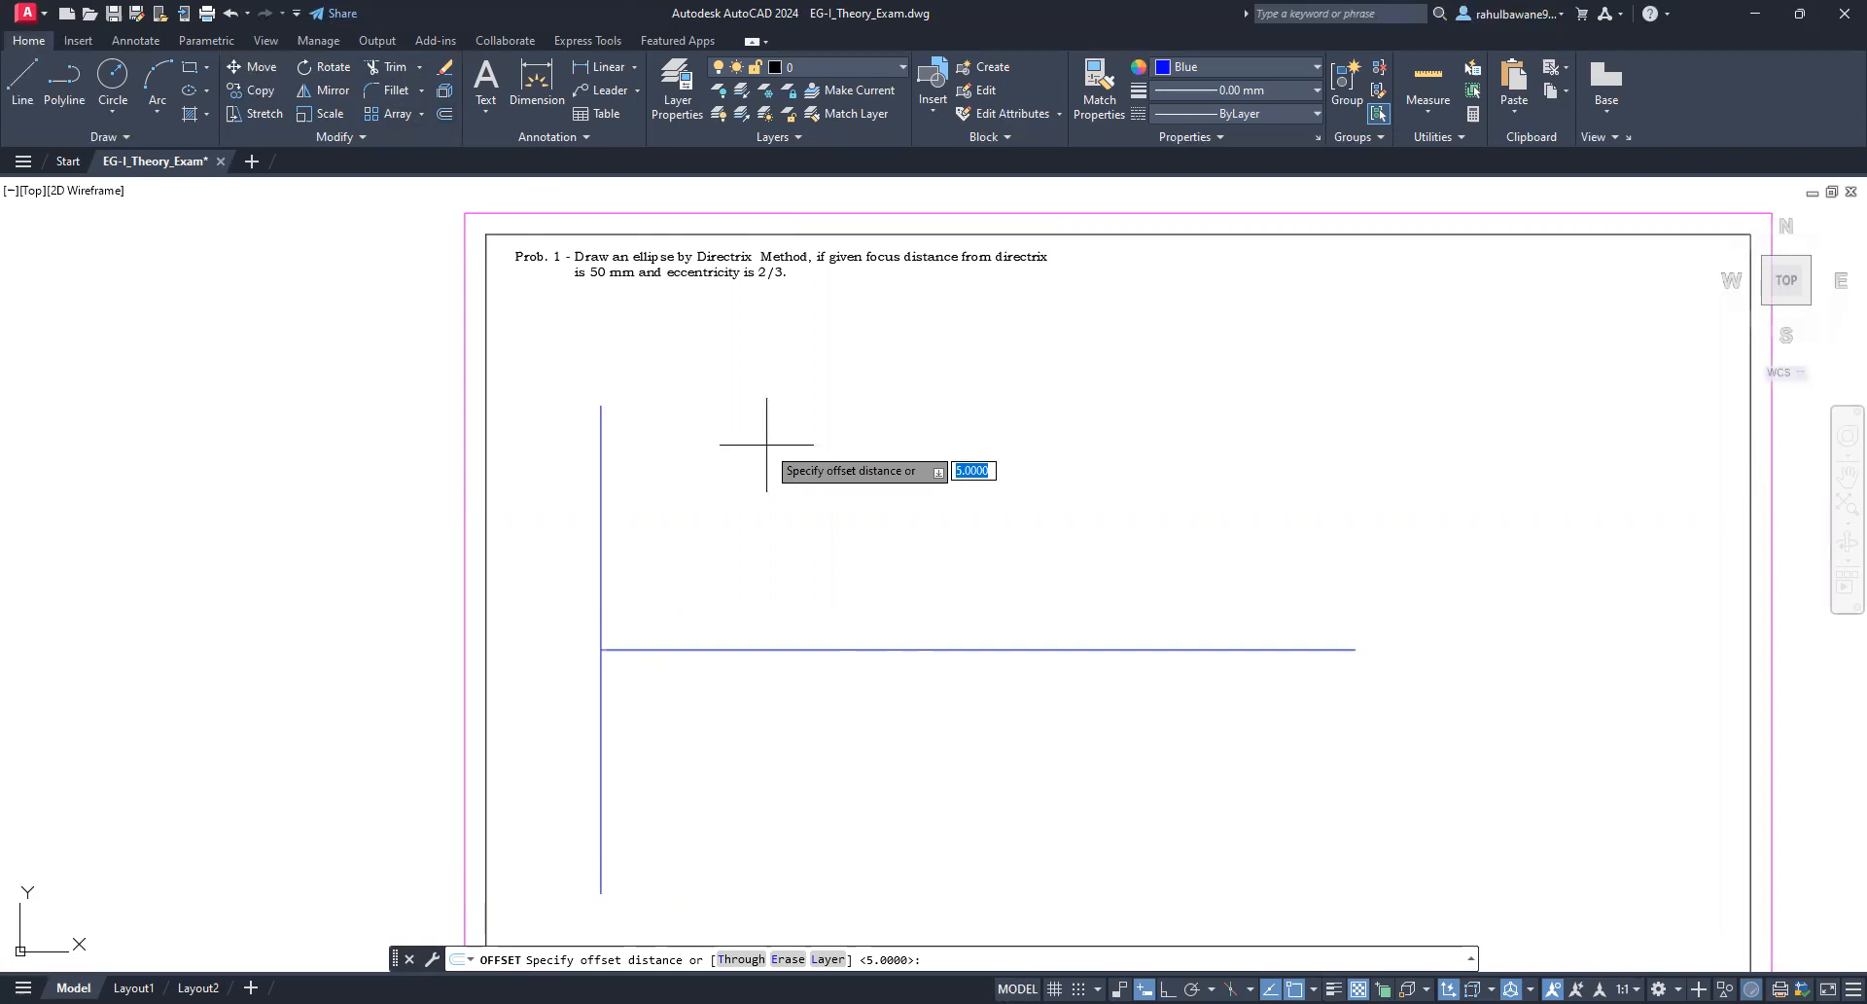
text(50)
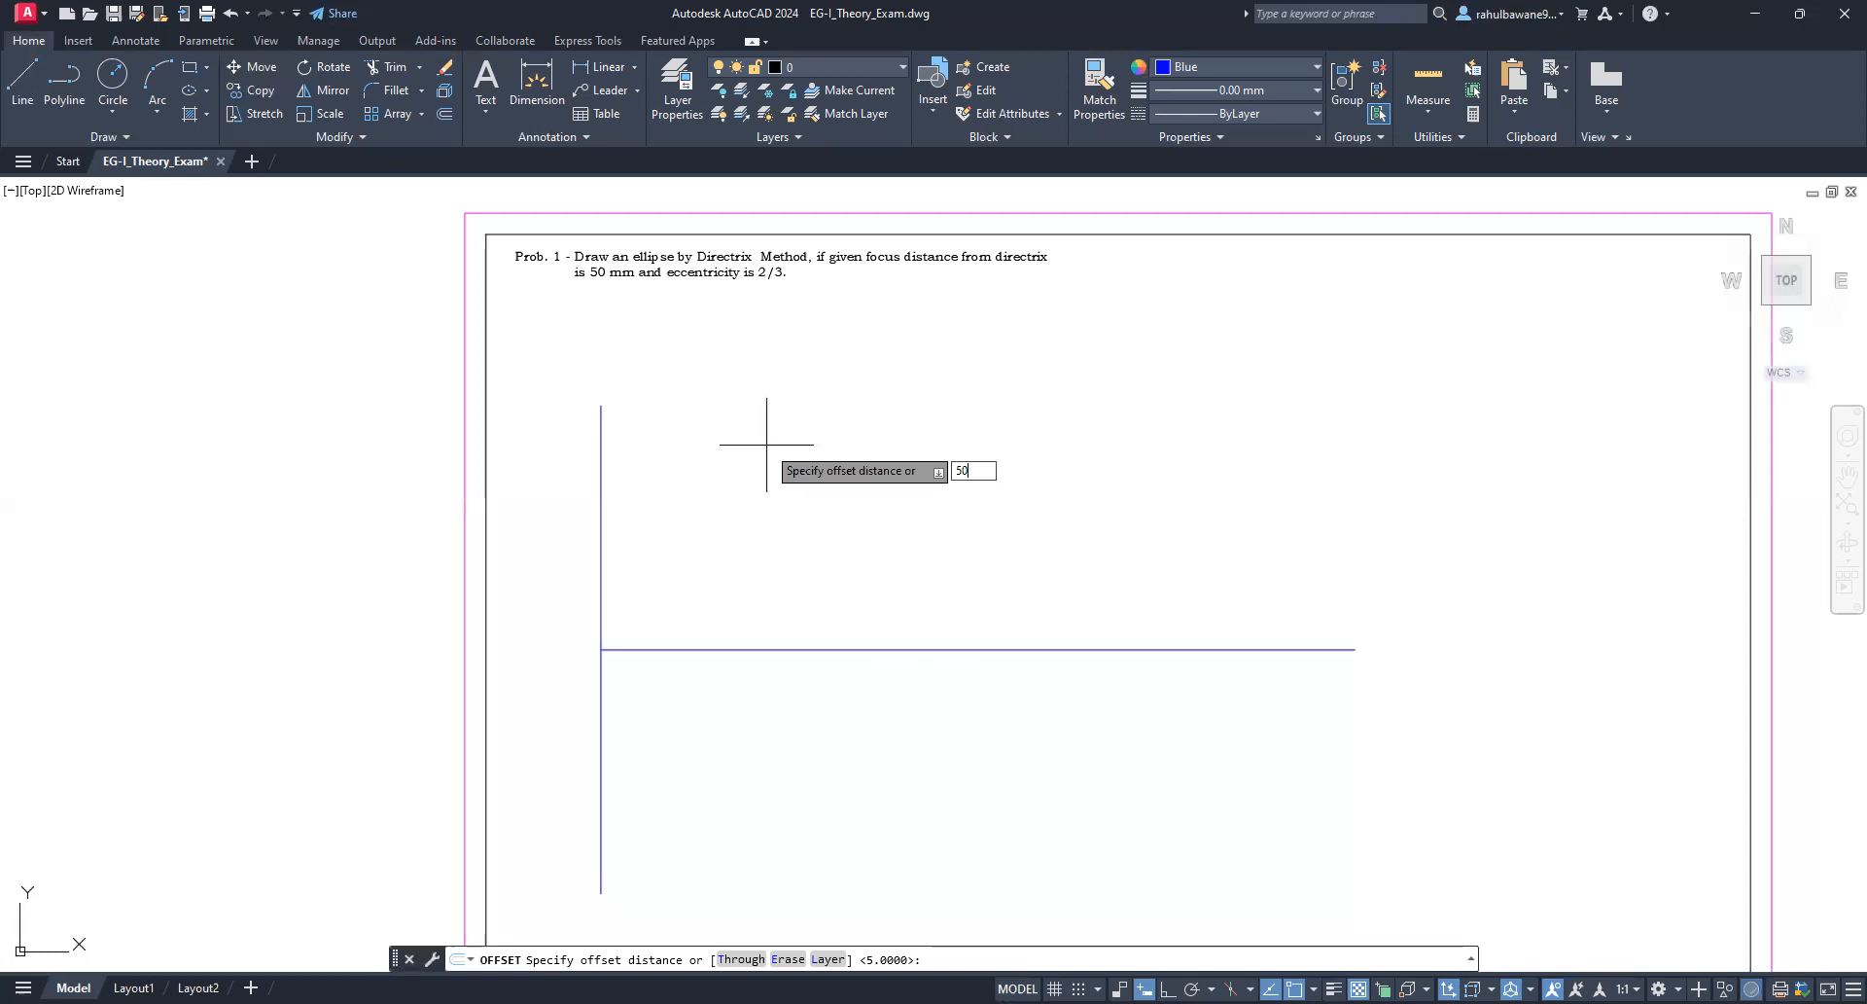
key(Return)
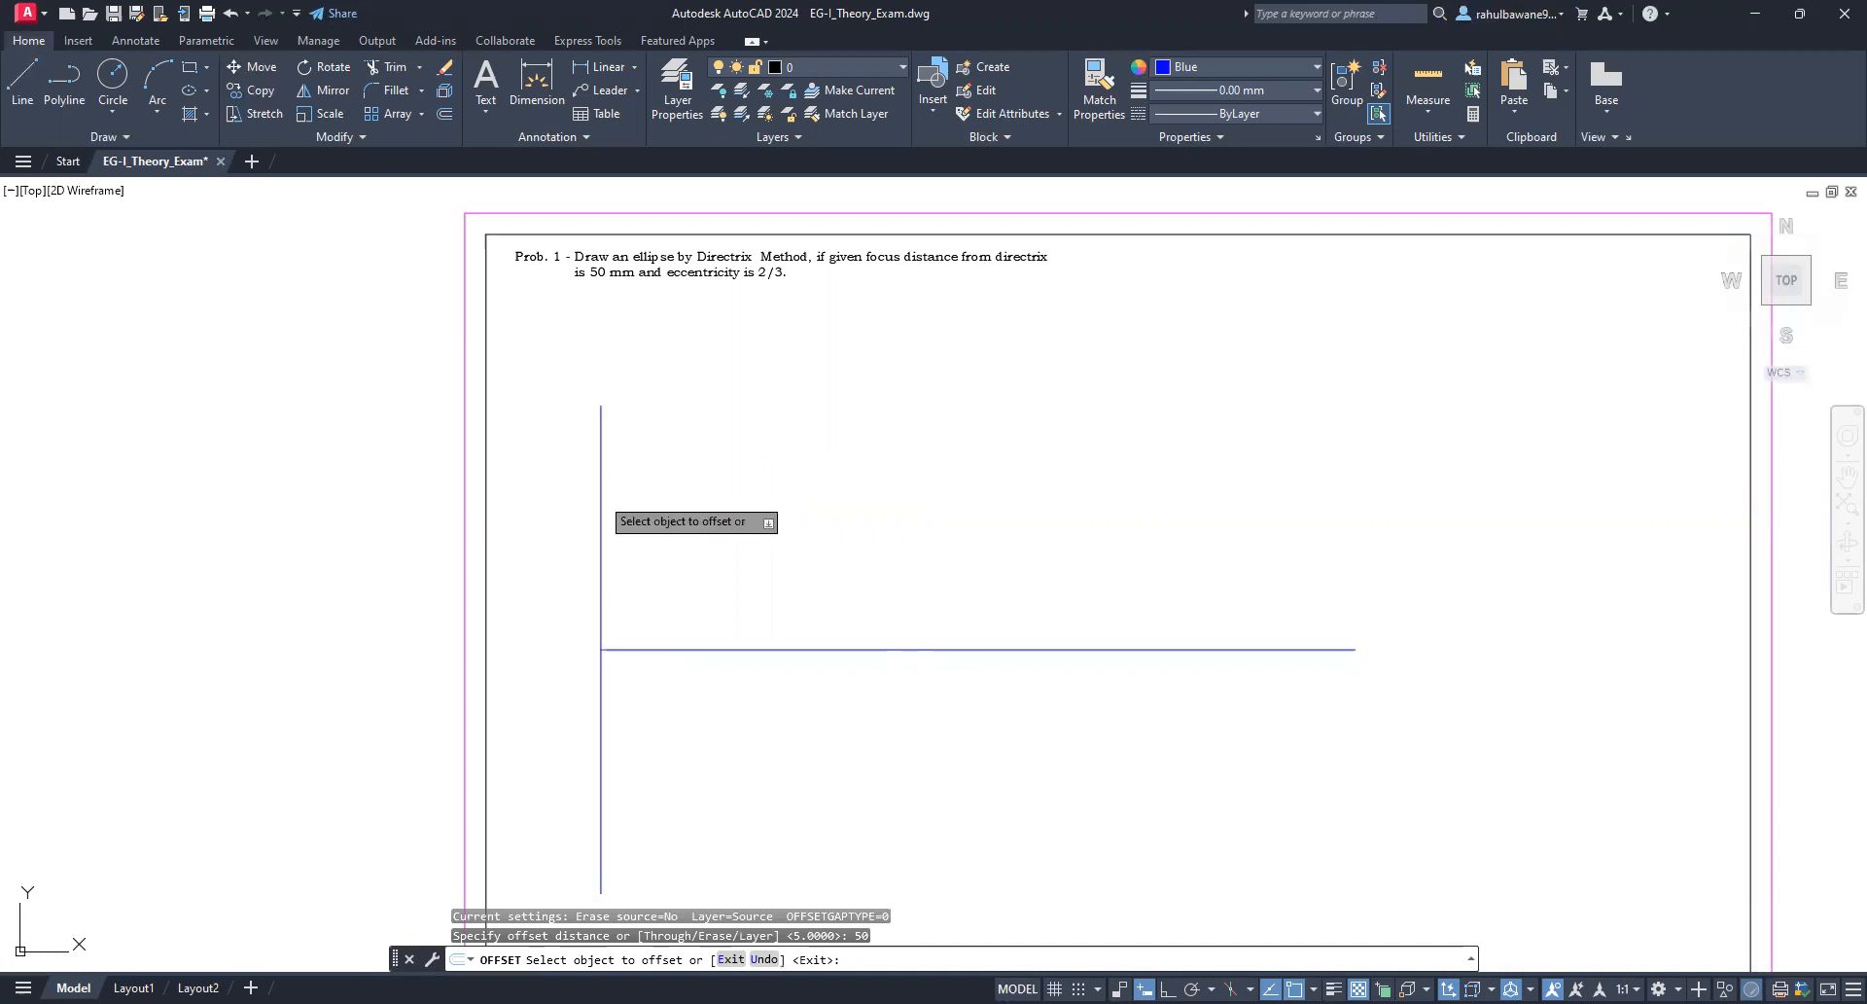
click(601, 496)
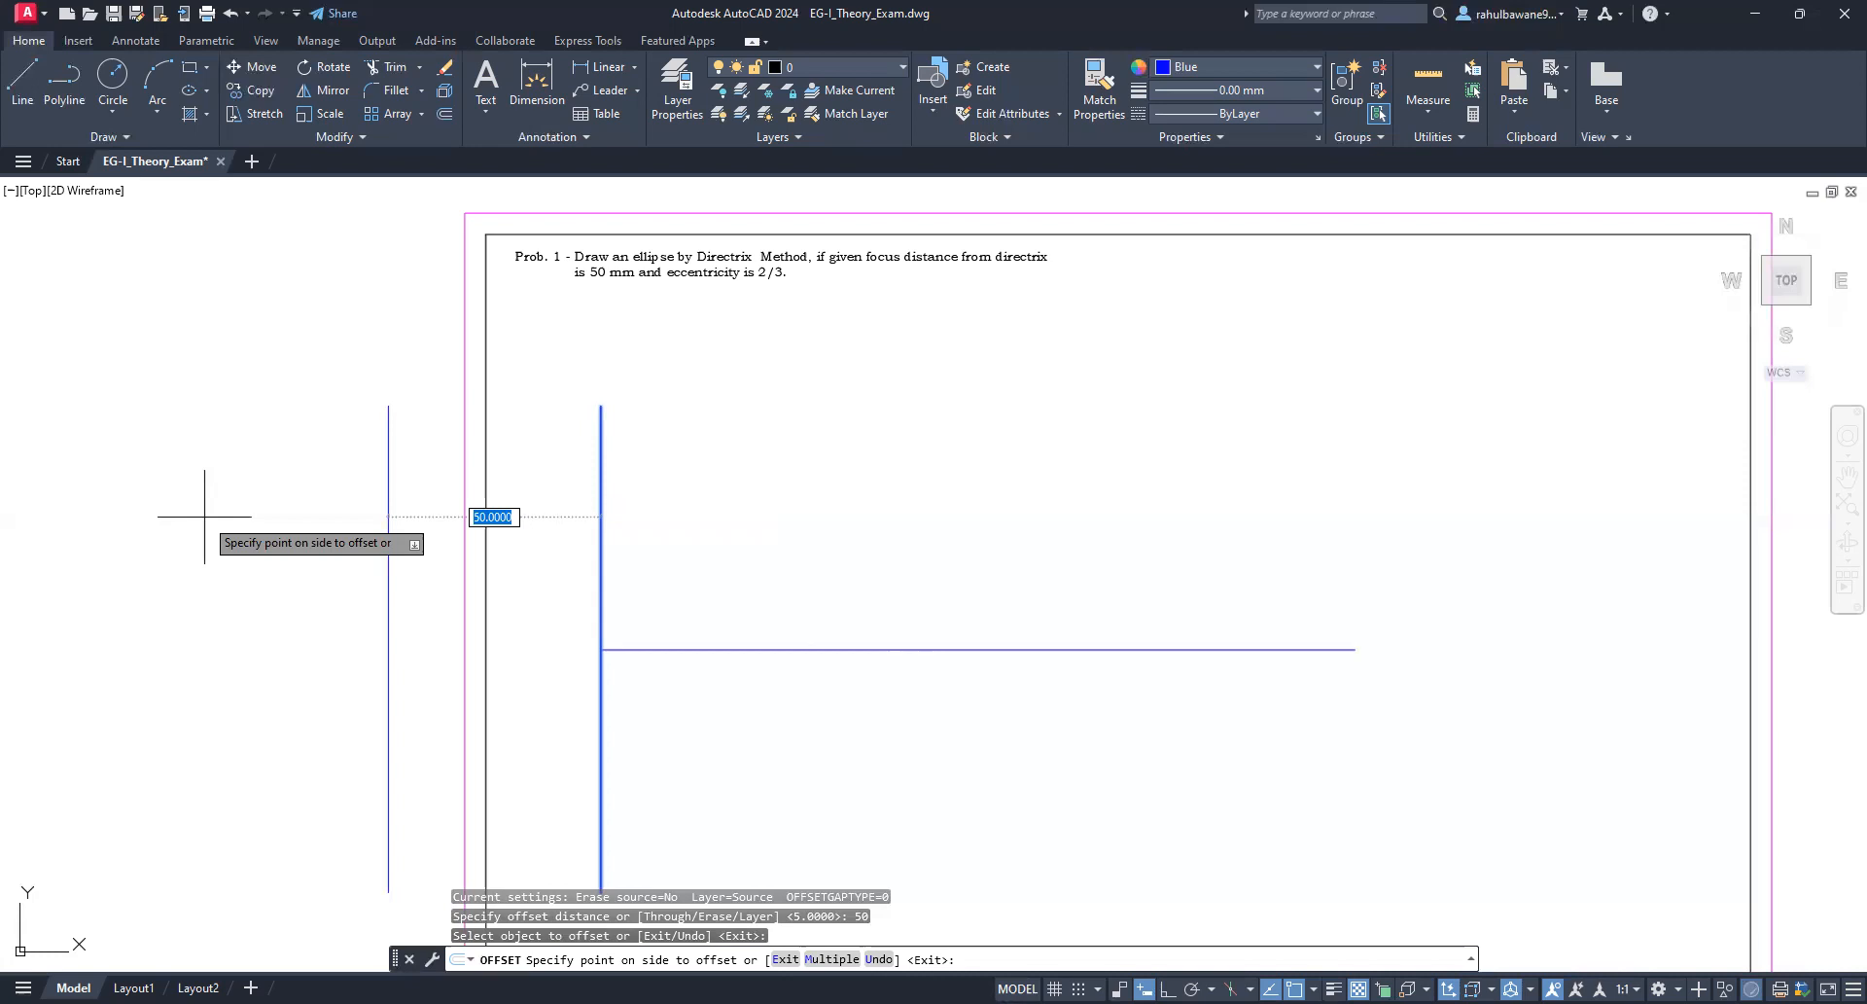
click(1114, 515)
key(Escape)
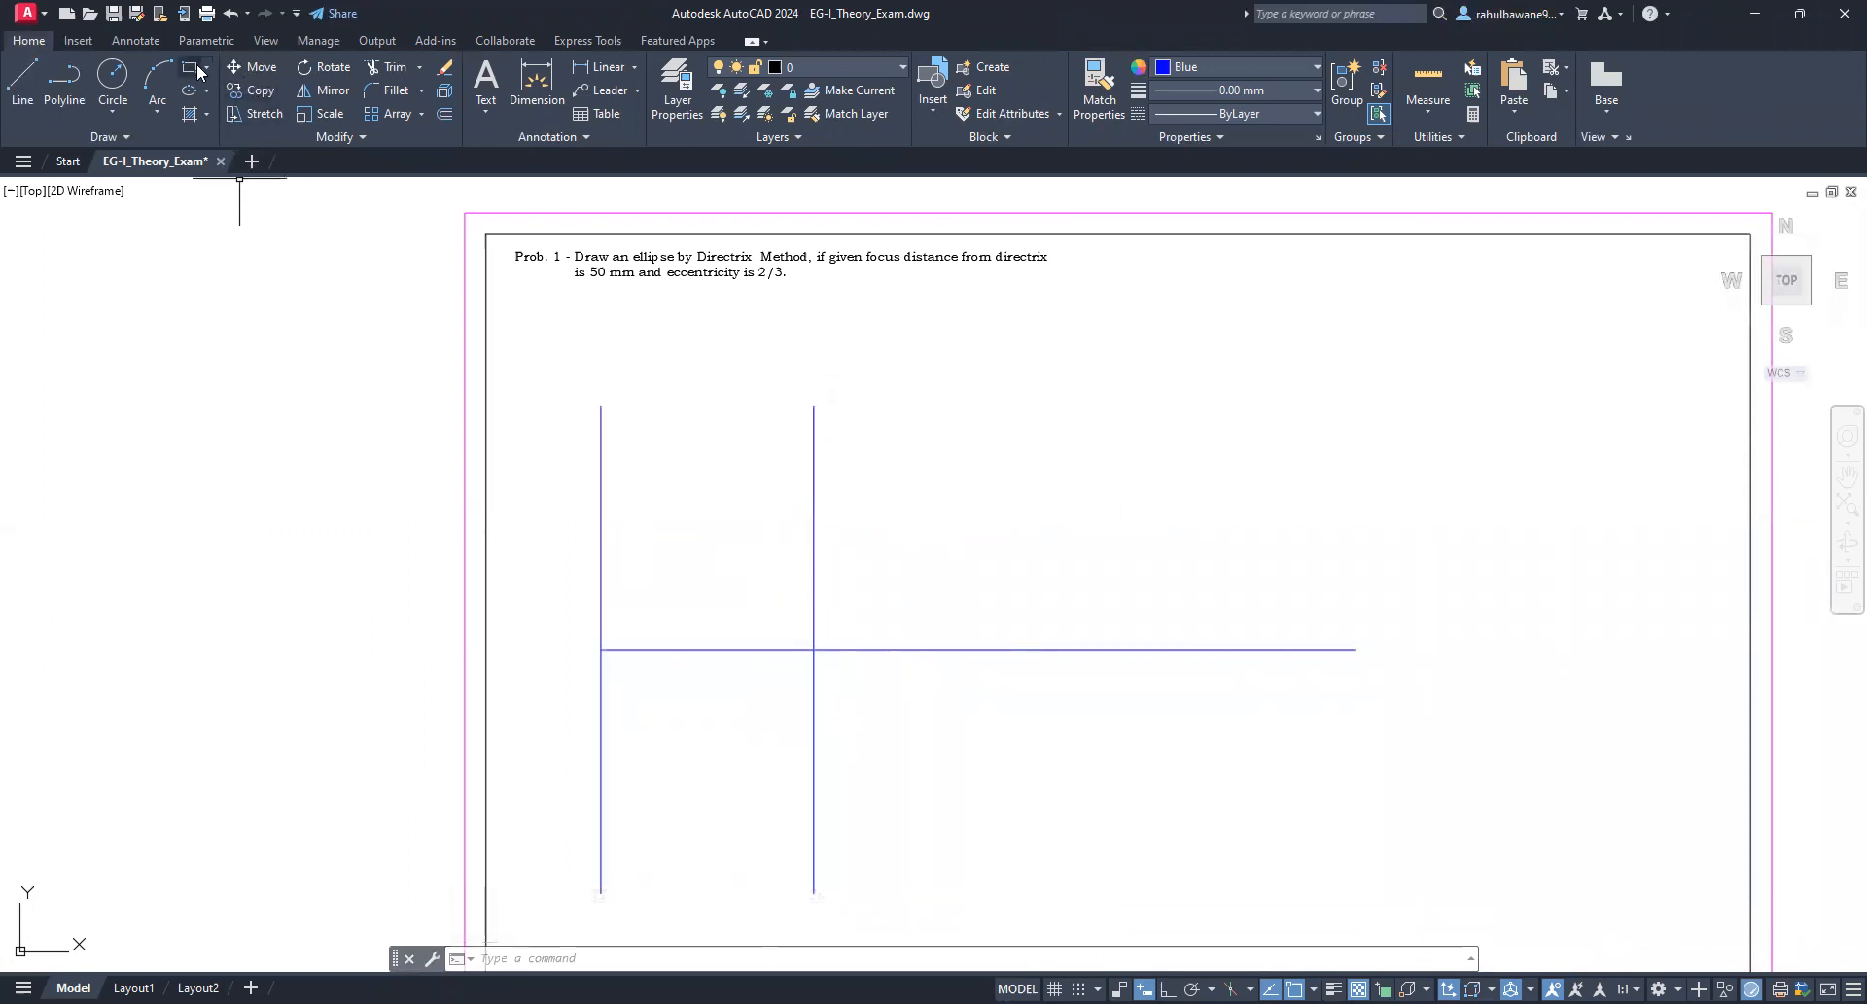
Step: Draw a small circle where the offset line crosses the horizontal axis, and trim the offset line's parts outside it
click(113, 80)
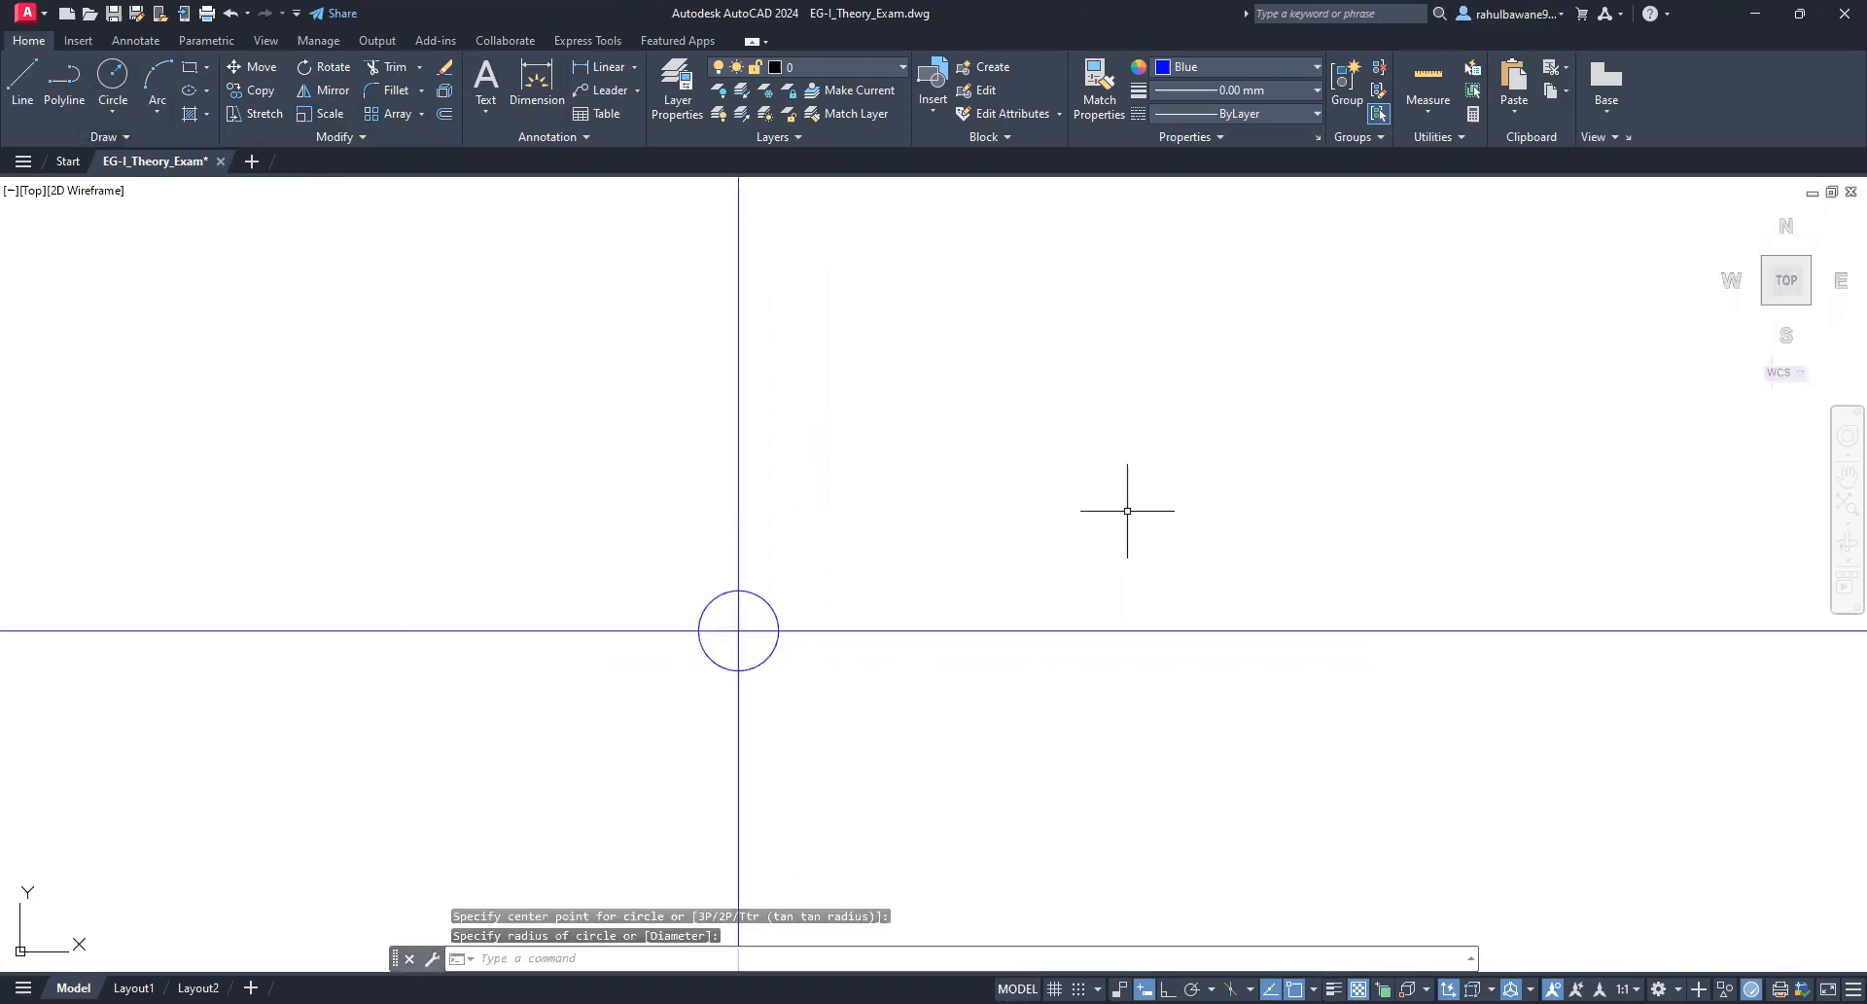
scroll(1129, 503, down, 2)
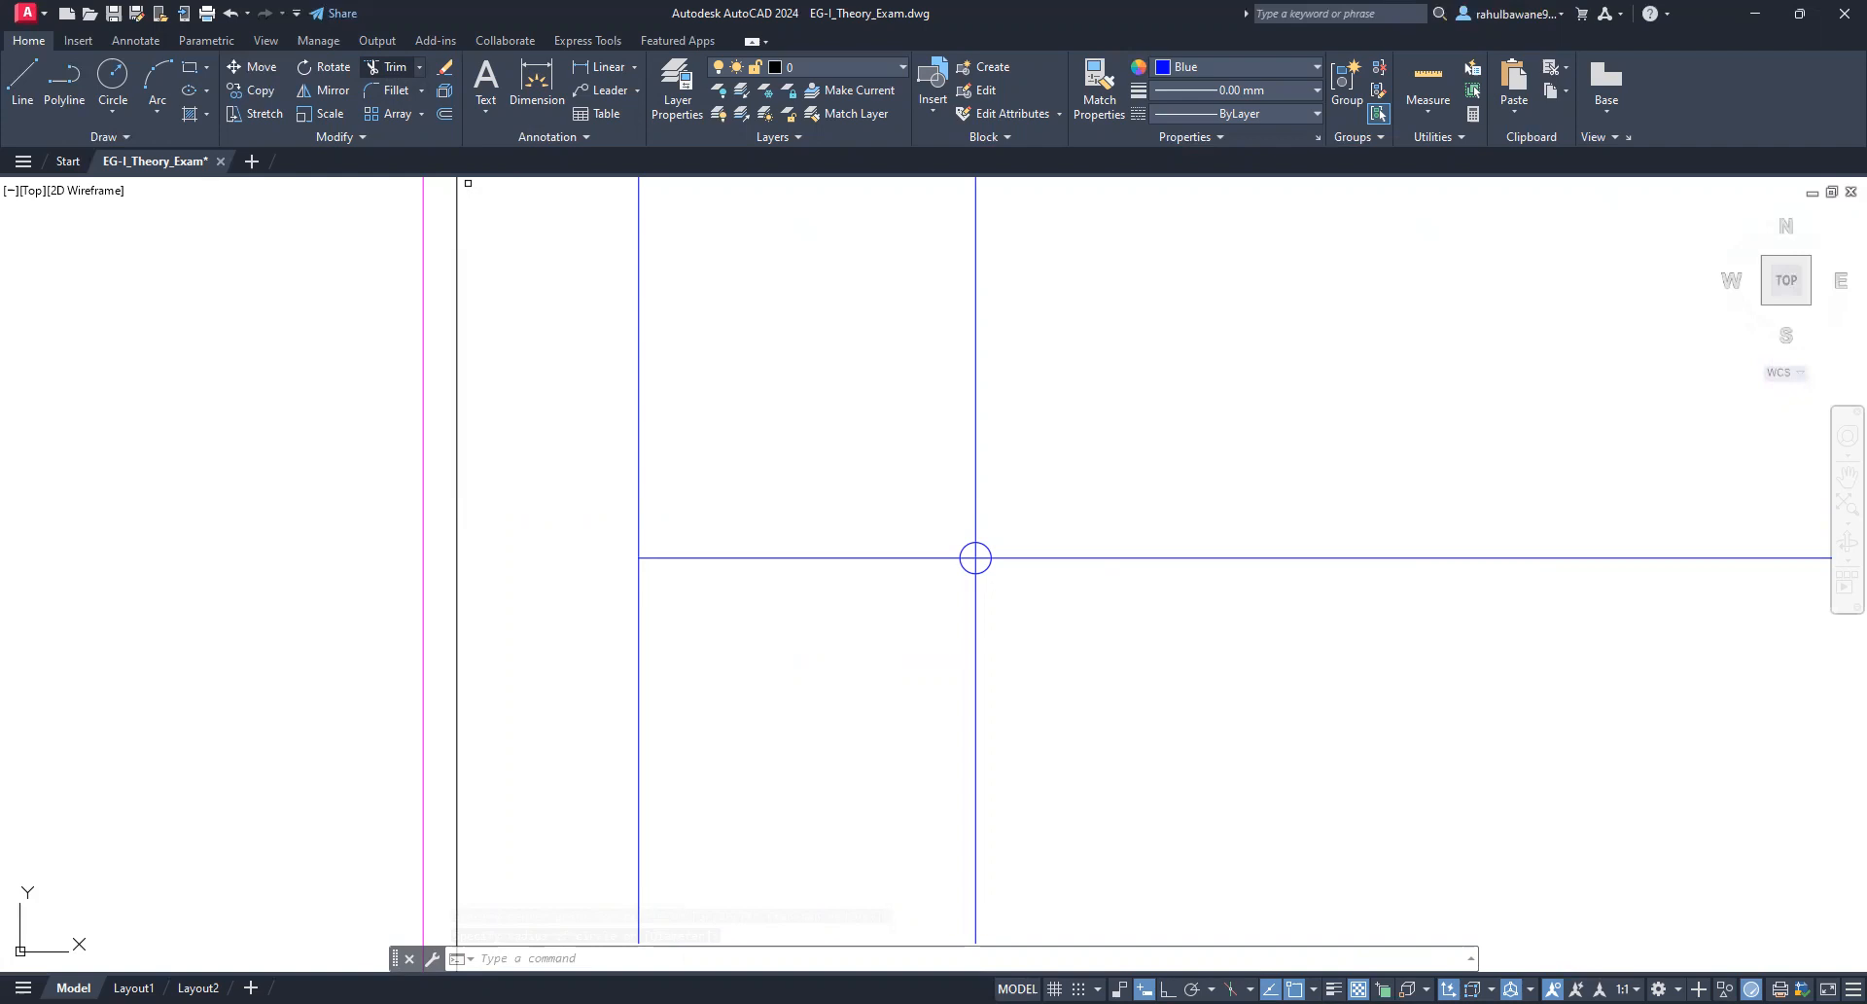
scroll(1167, 331, up, 1)
scroll(914, 661, down, 1)
click(950, 680)
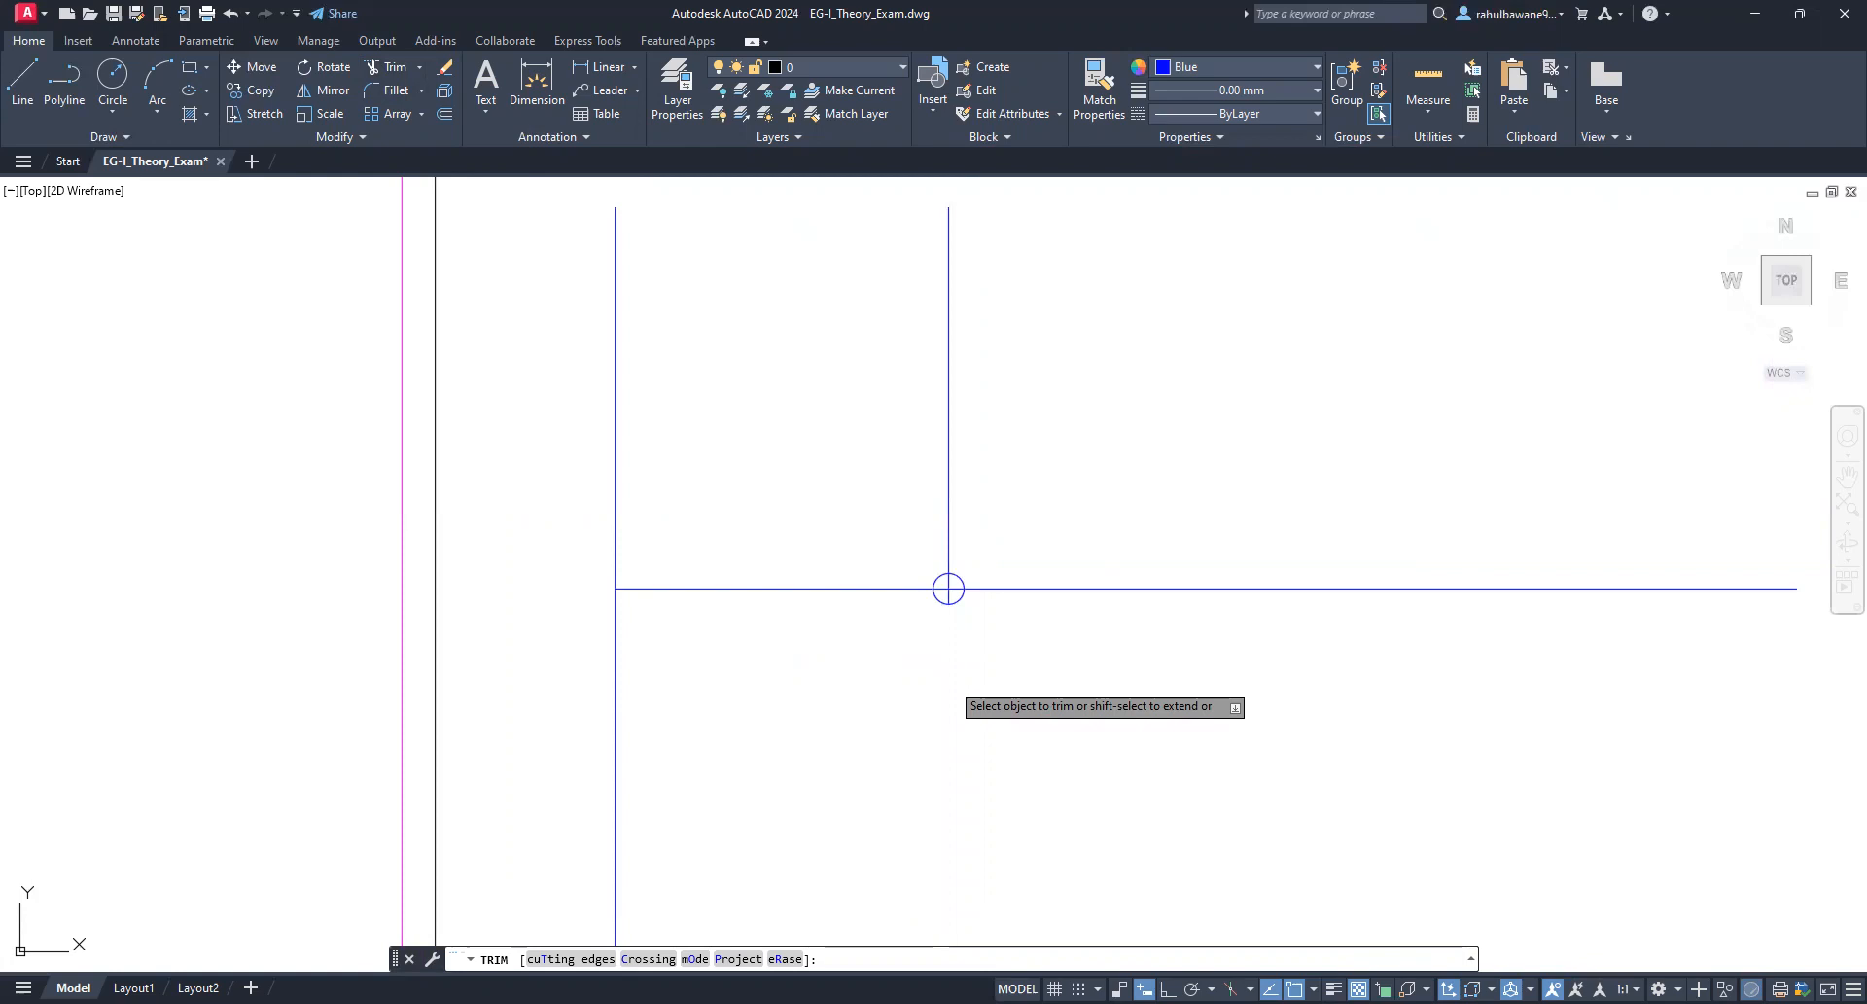
click(947, 432)
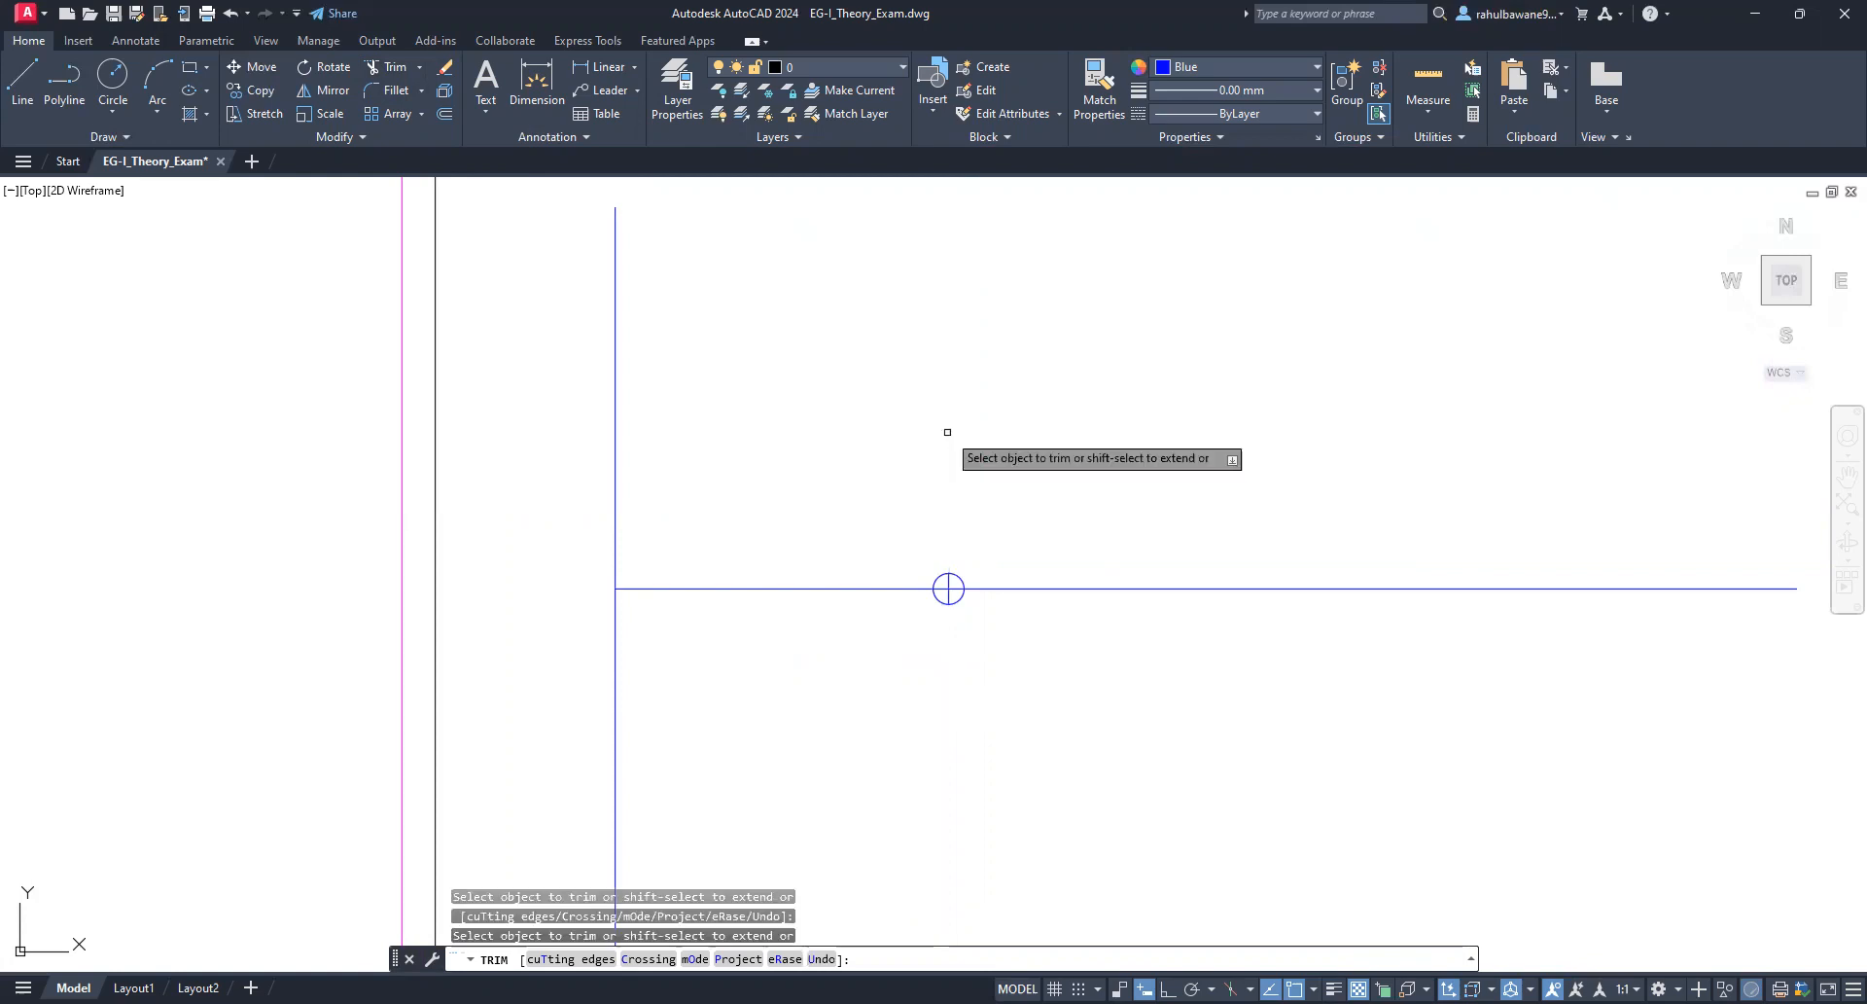
key(Escape)
Step: Delete the small circle around the short focus tick on the horizontal axis
scroll(950, 617, up, 6)
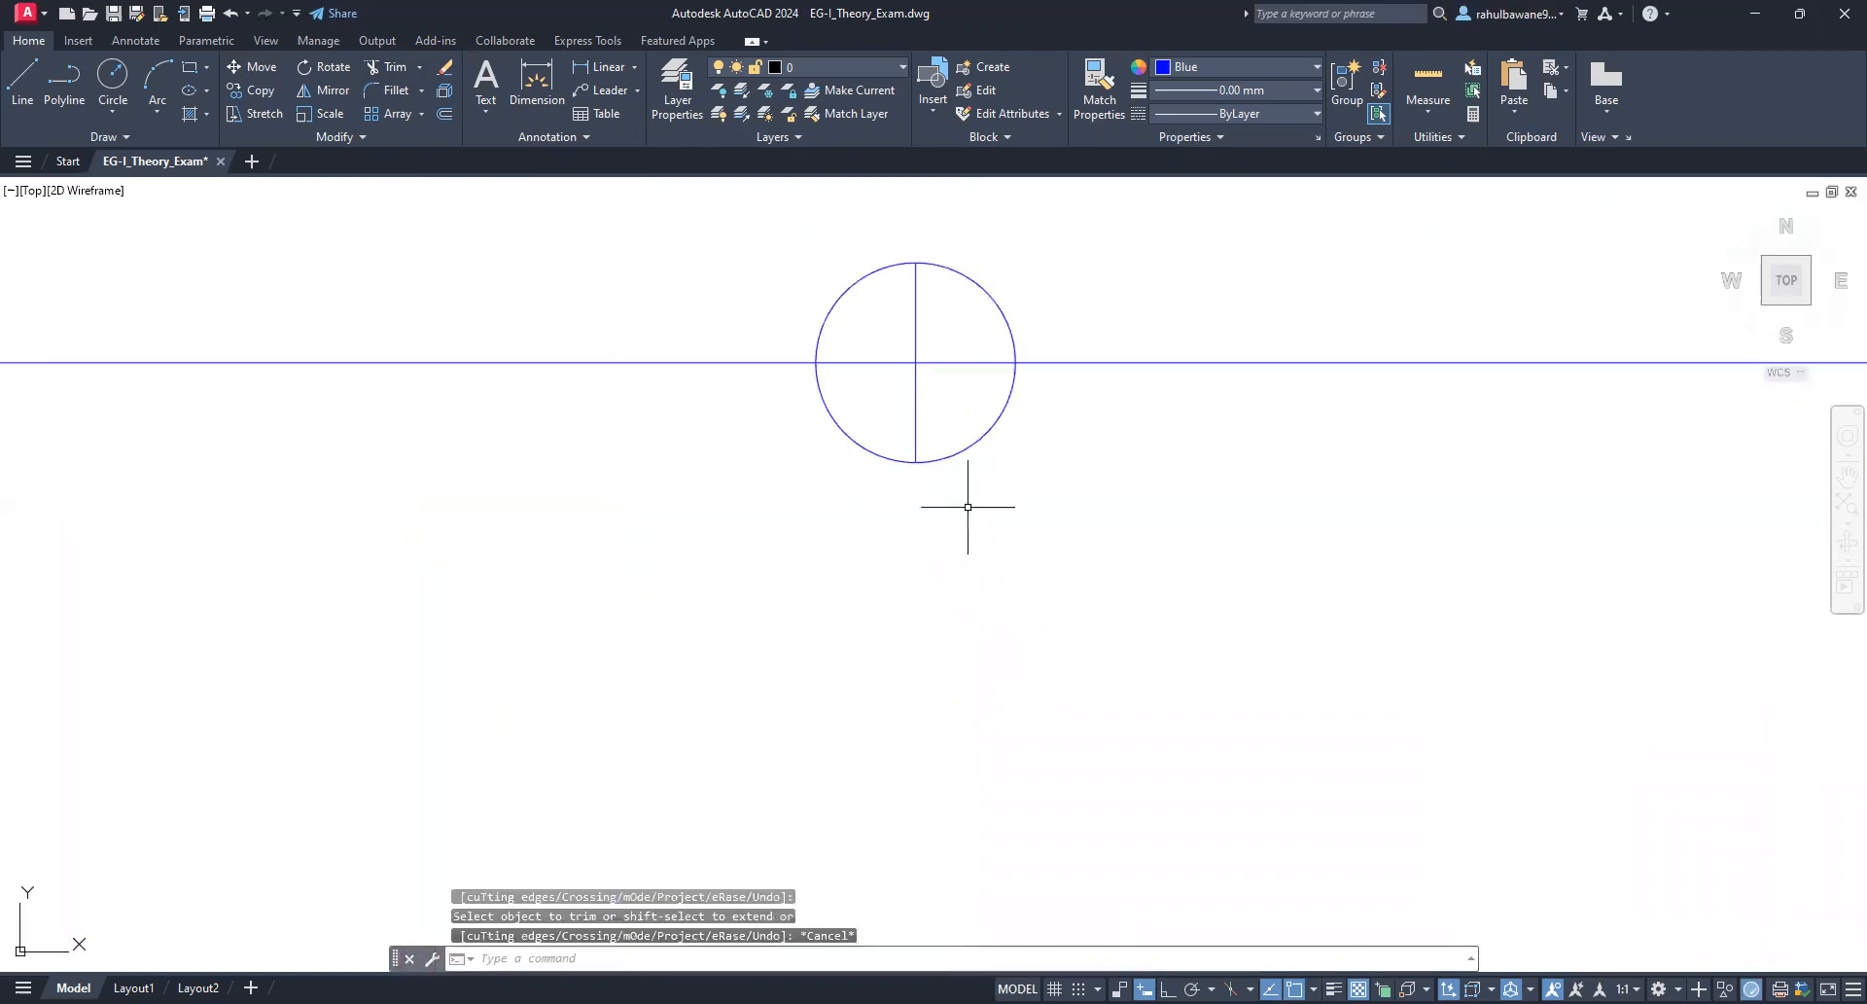
click(972, 442)
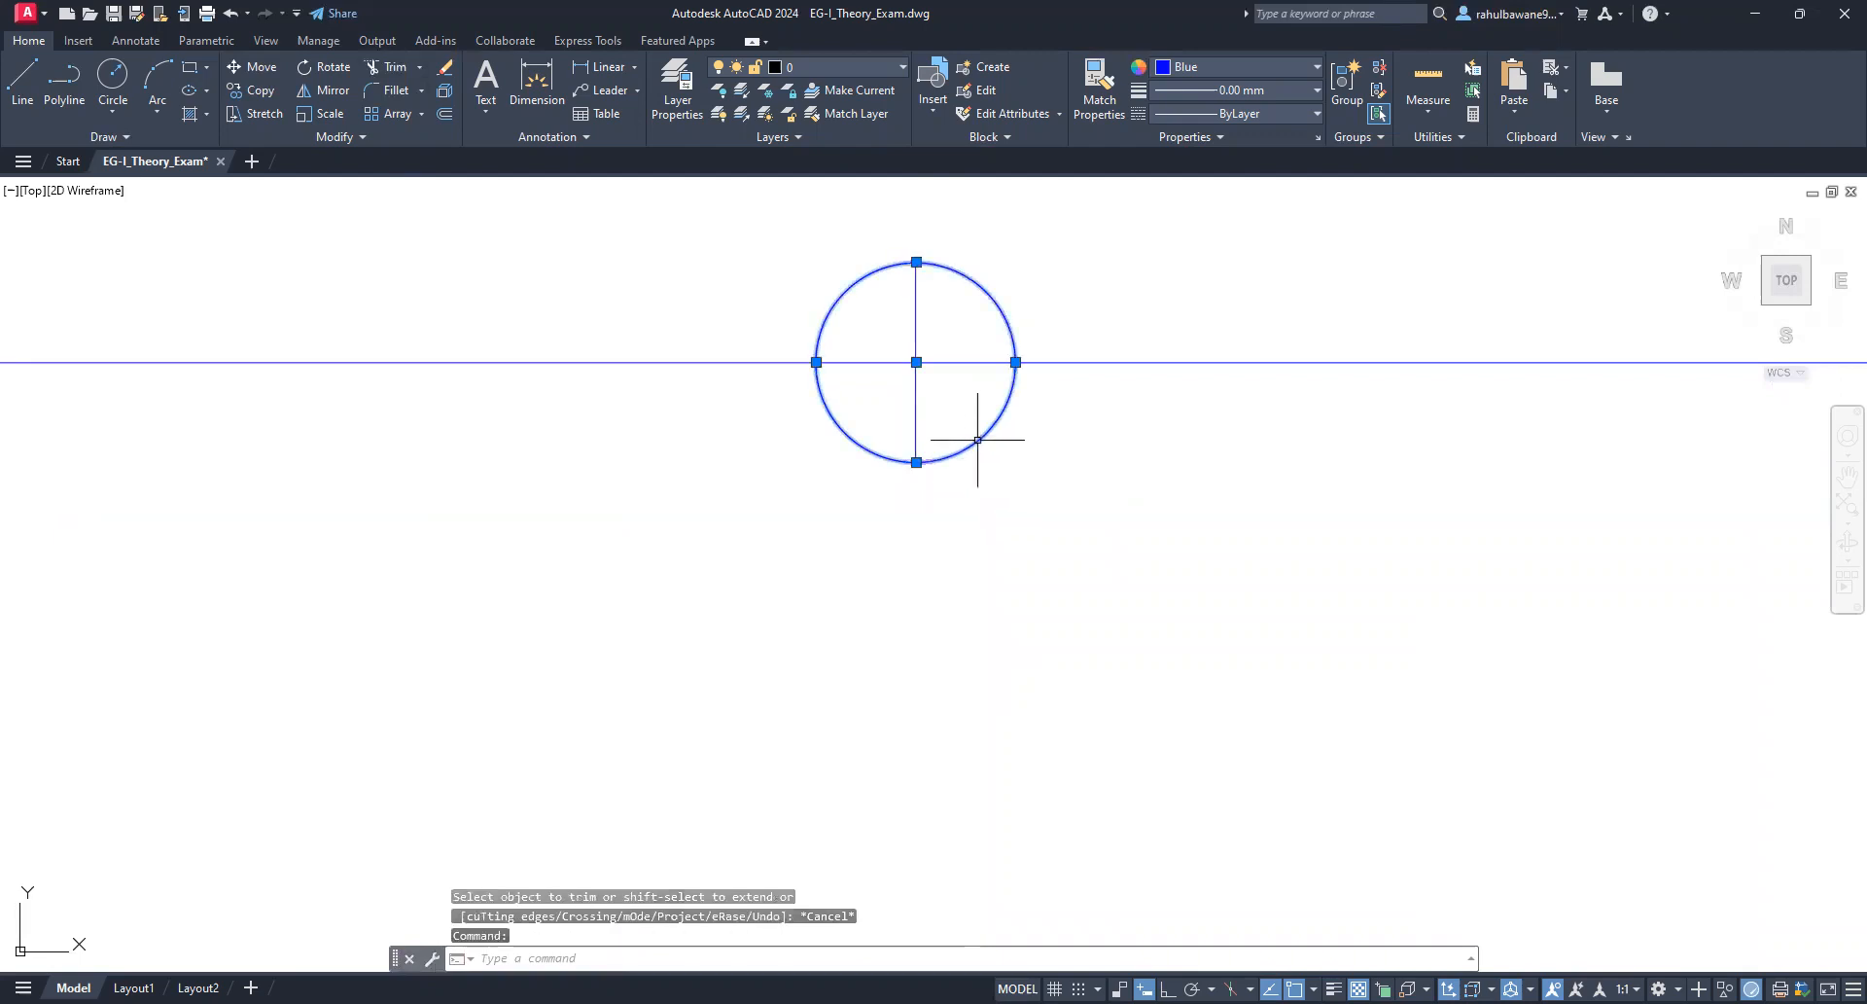
key(Delete)
scroll(1083, 545, down, 4)
scroll(1095, 612, down, 2)
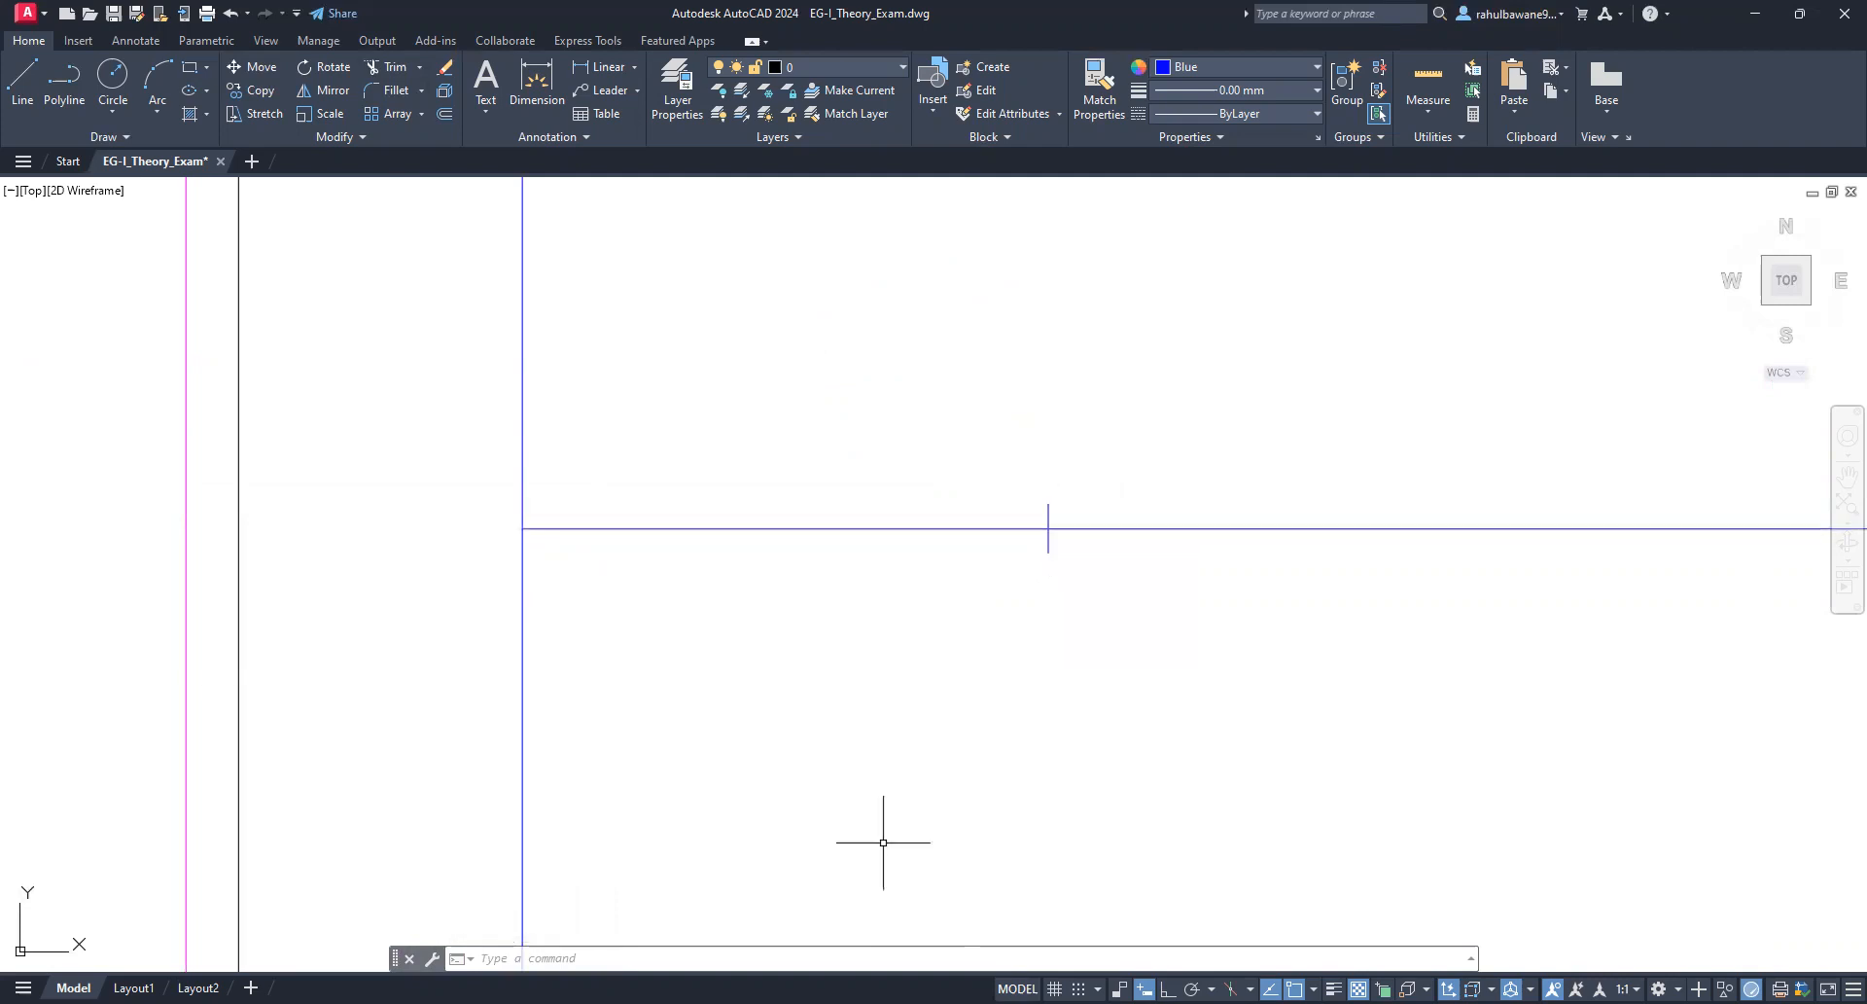
Step: Add the multiline text "F" just below the focus tick and set its colour to 99,100,102
scroll(965, 746, down, 4)
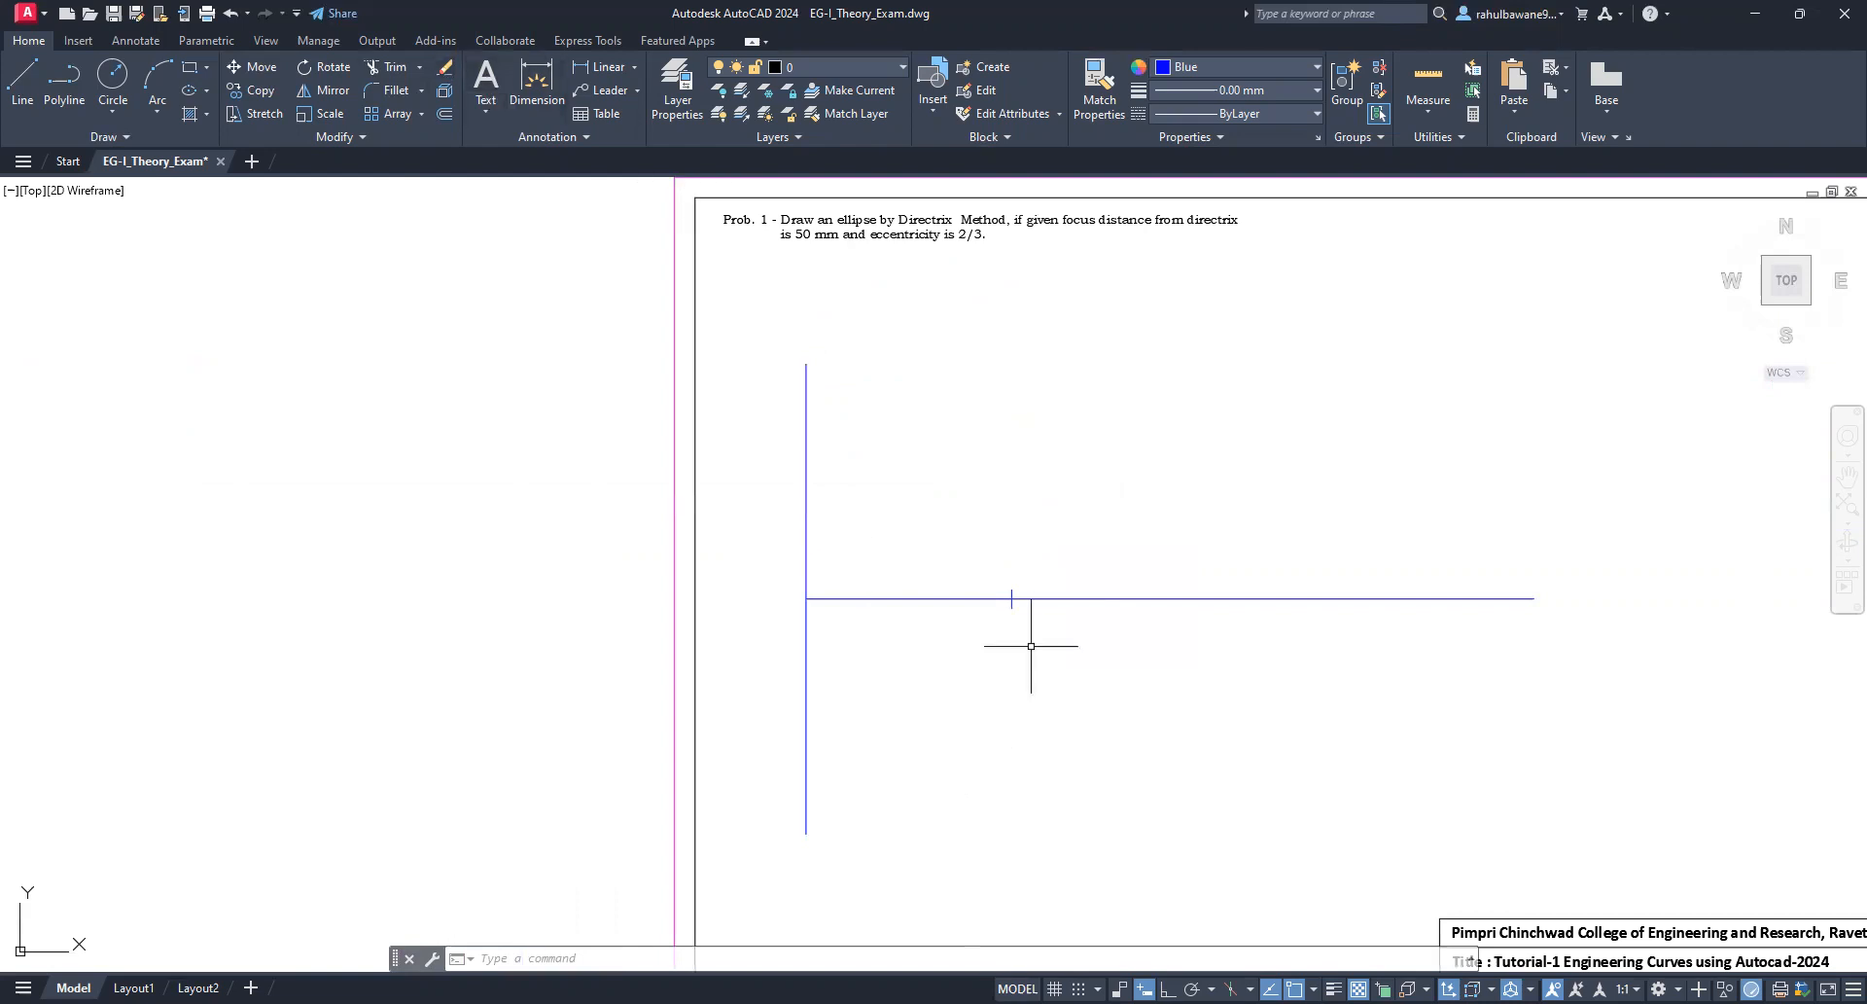
scroll(1031, 645, up, 2)
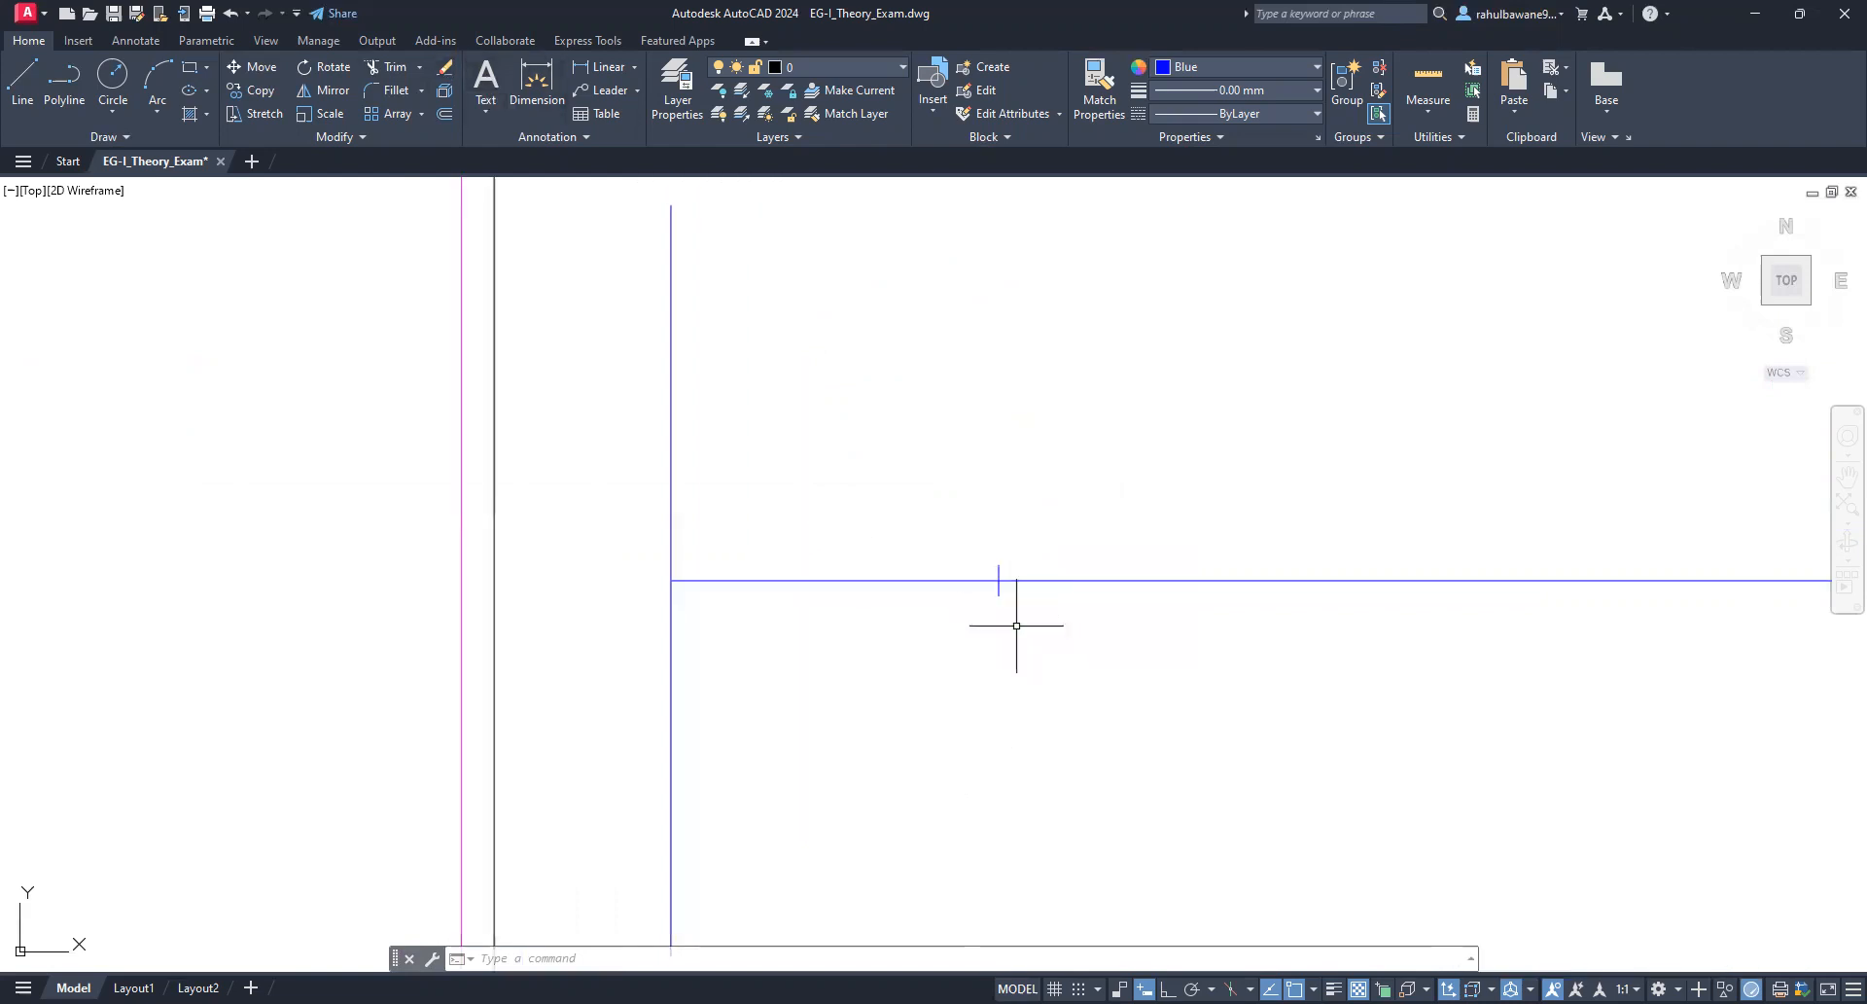
click(487, 80)
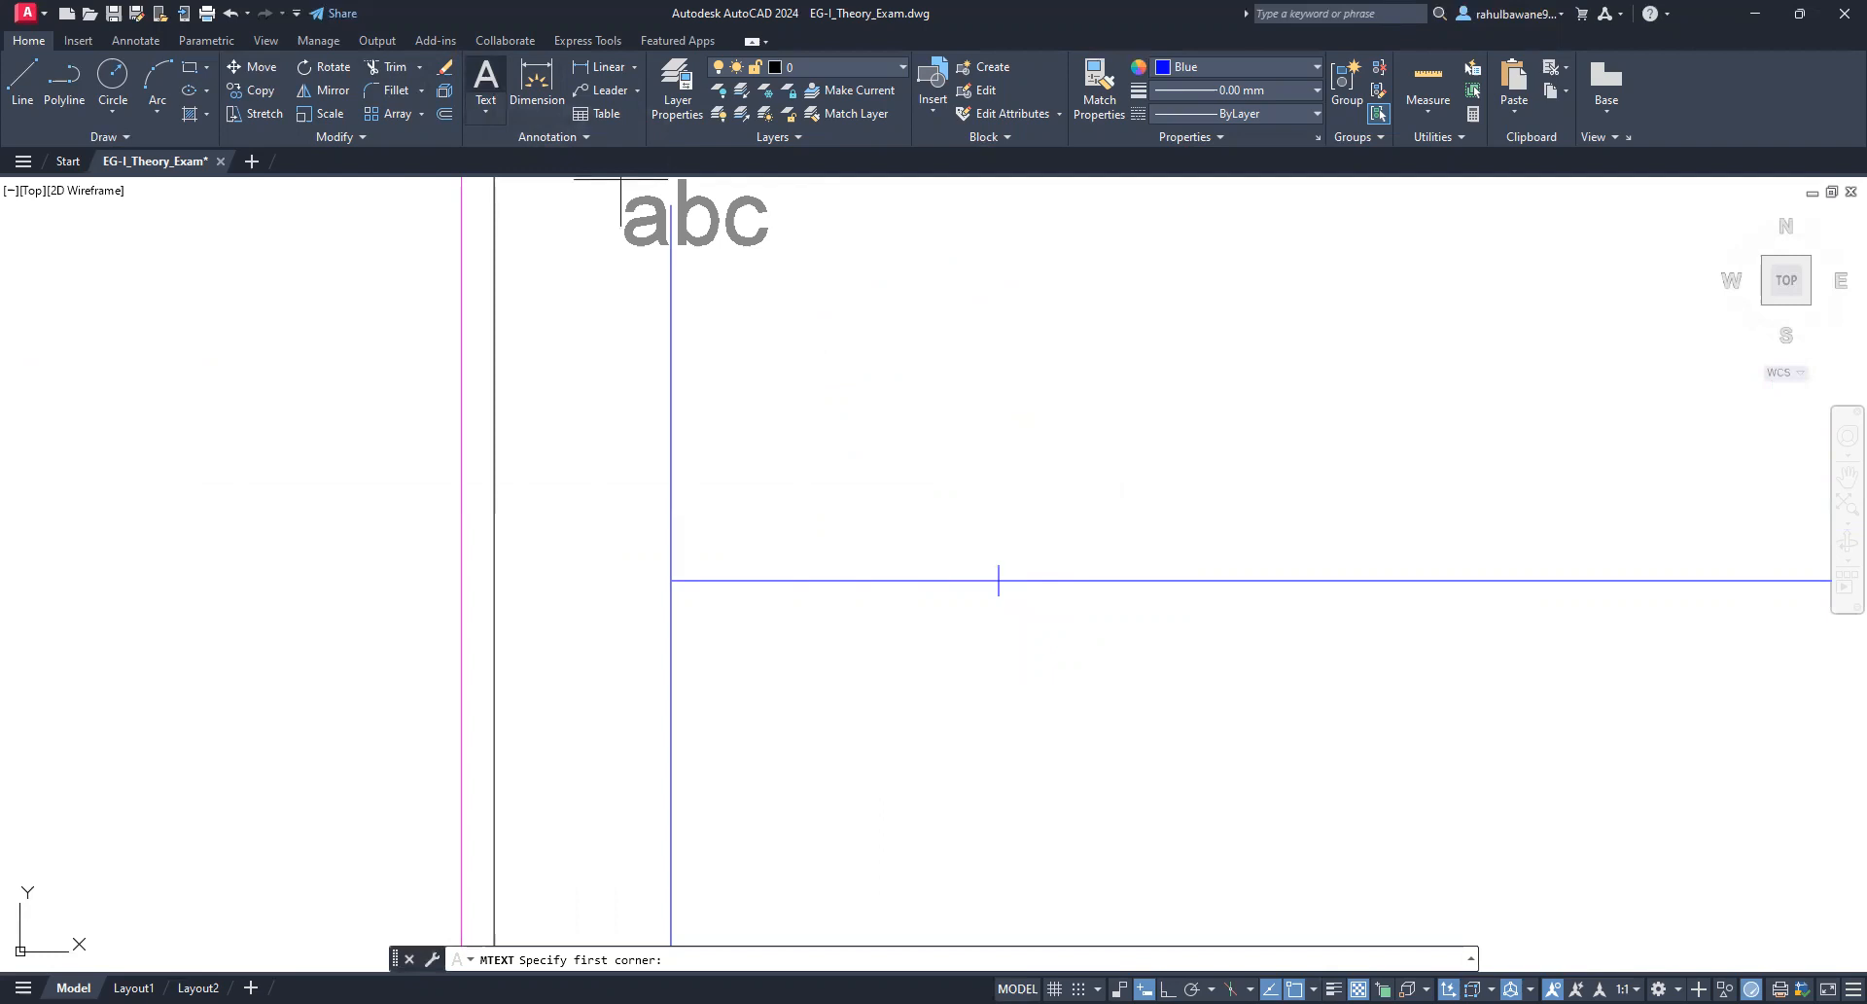
click(969, 577)
click(1590, 856)
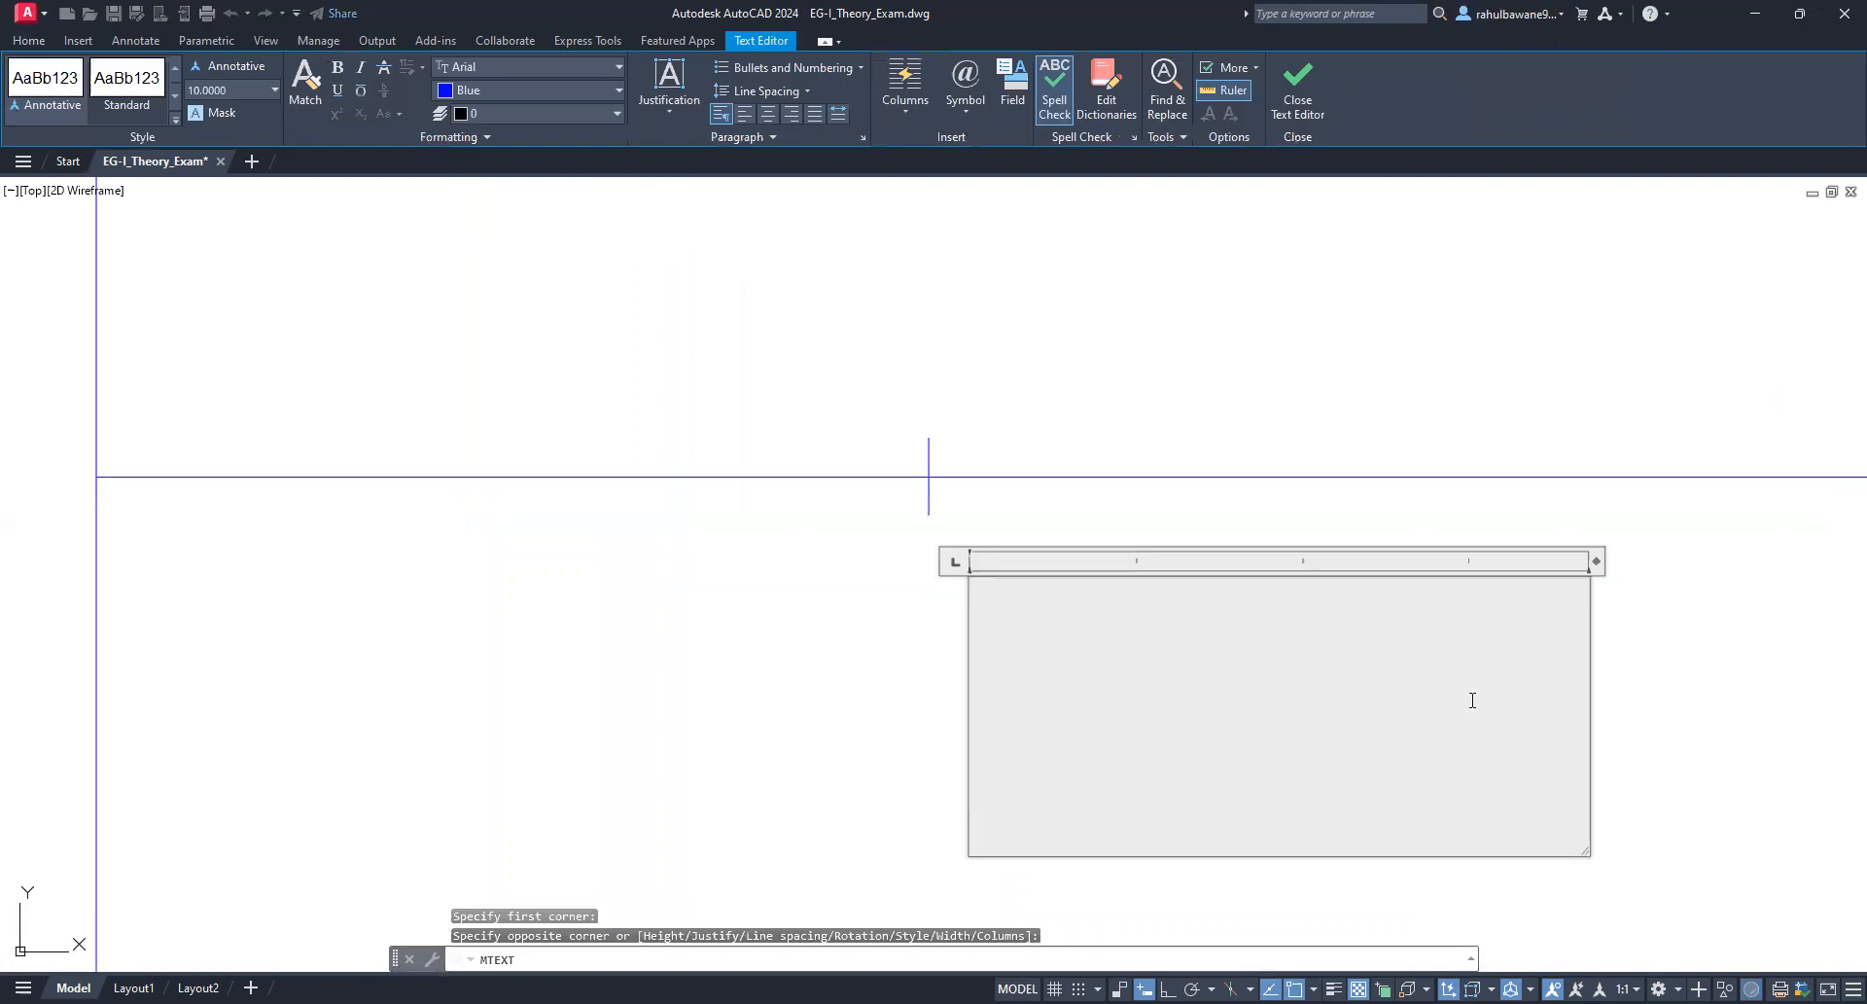
text(F)
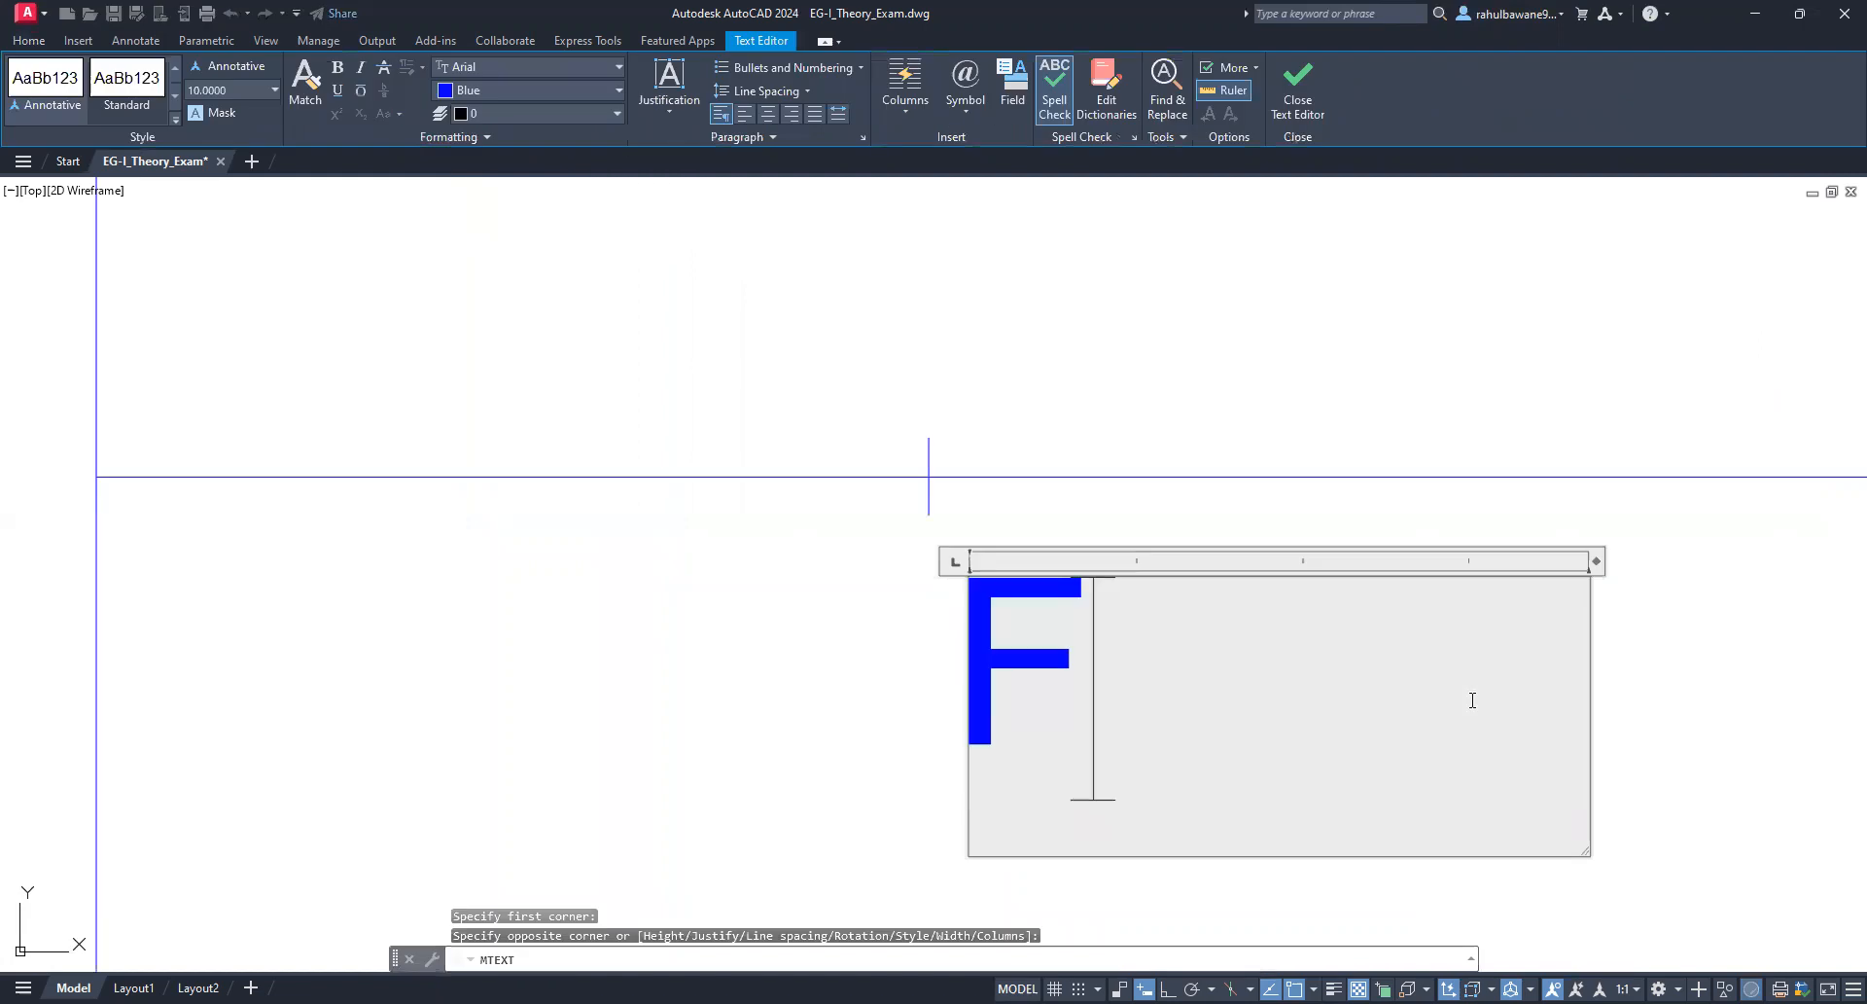
drag(1118, 646, 962, 662)
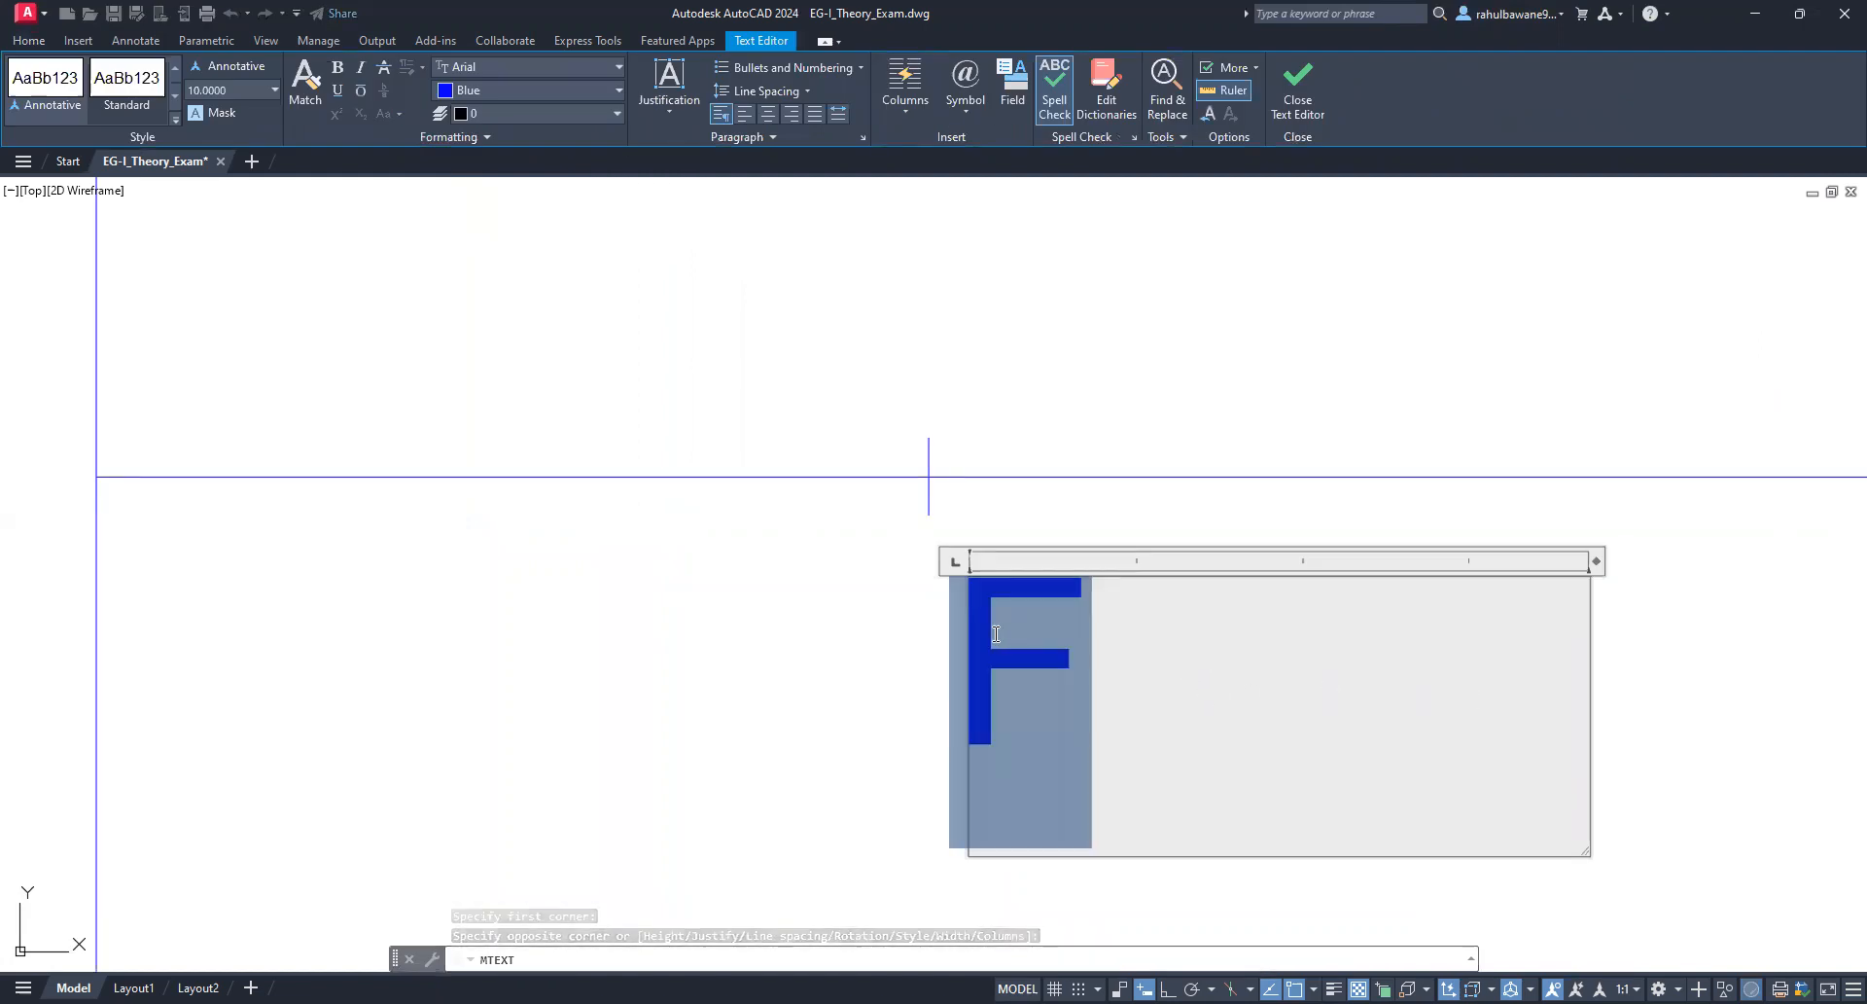
click(620, 91)
click(443, 177)
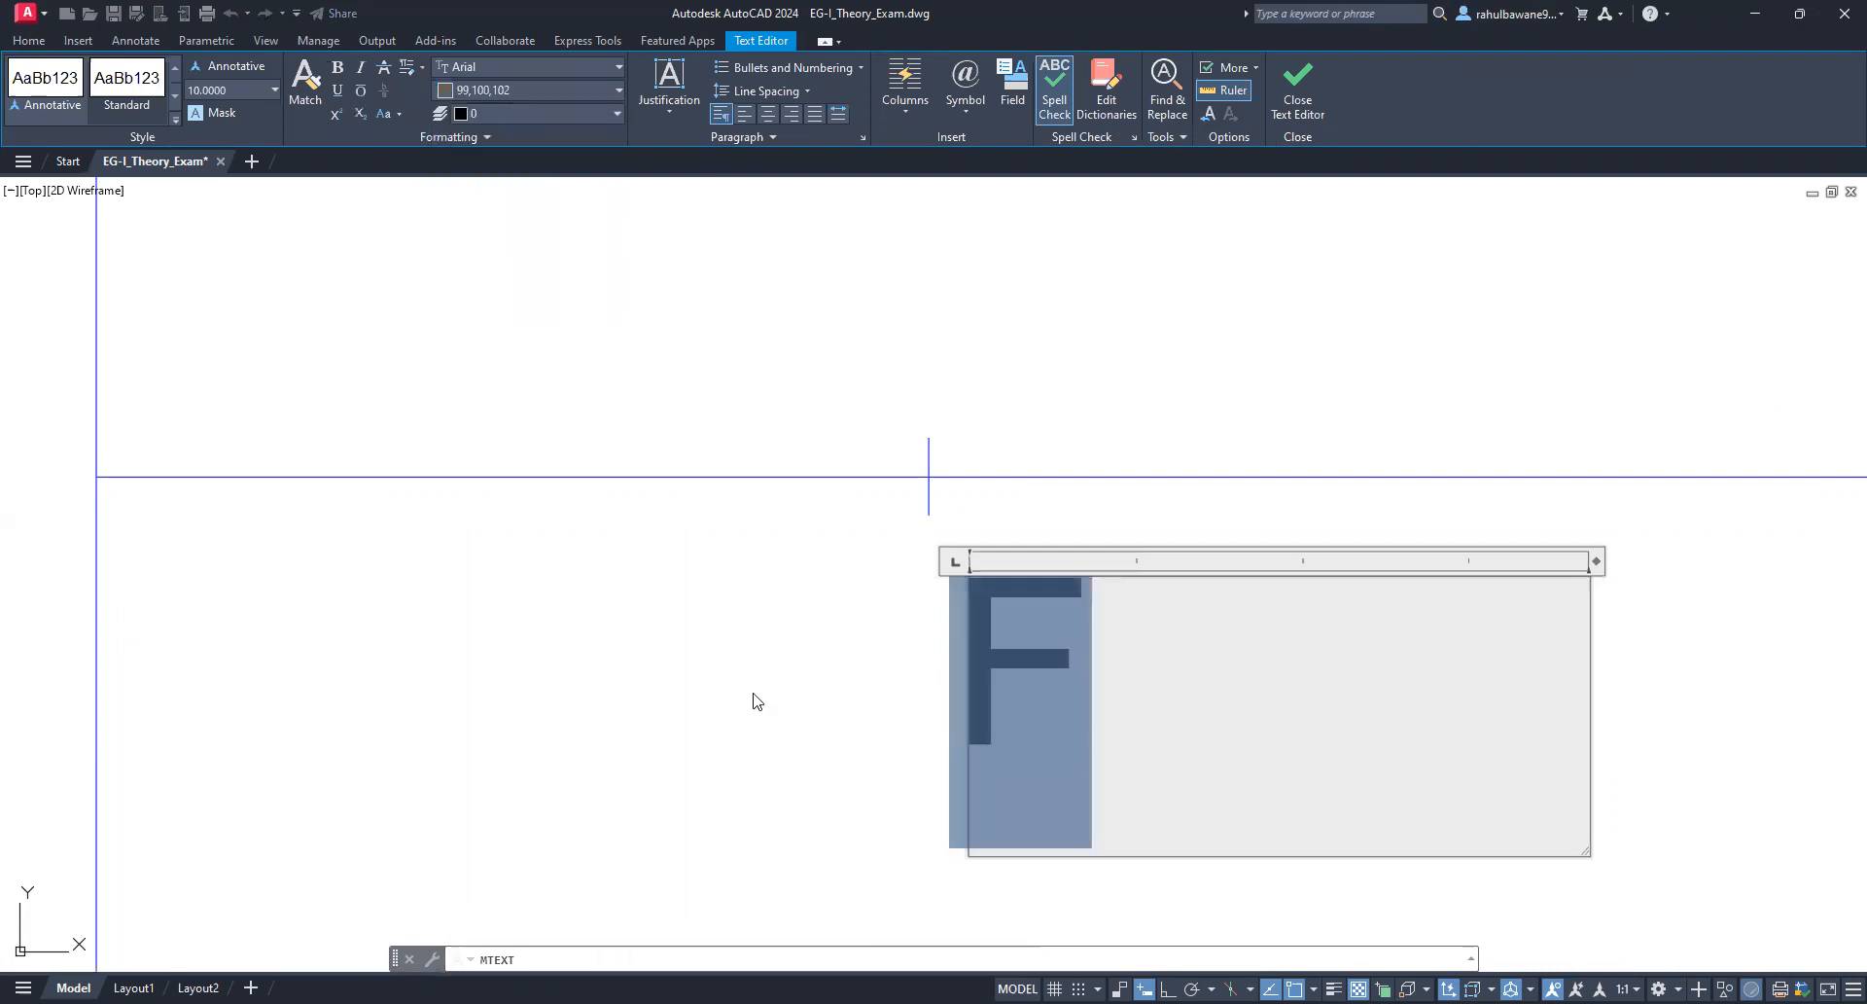
click(802, 723)
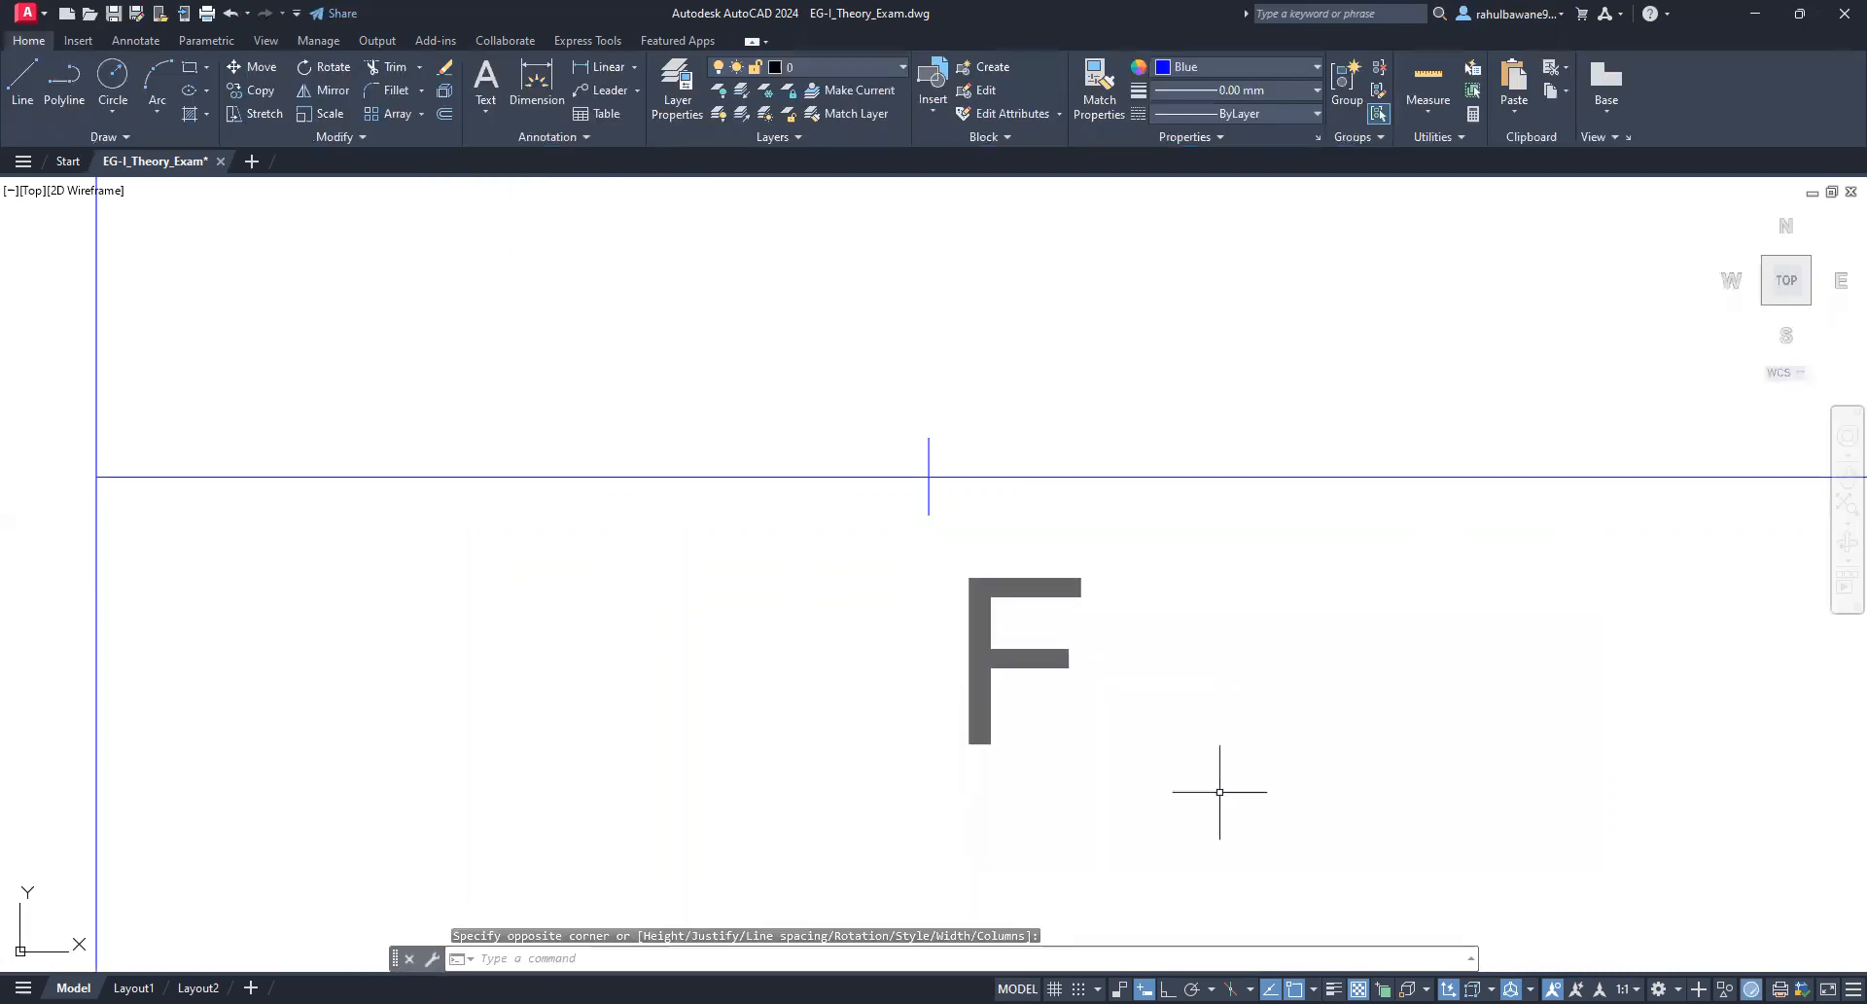
Step: Set the text height of the "F" label to 2.5
scroll(671, 214, down, 2)
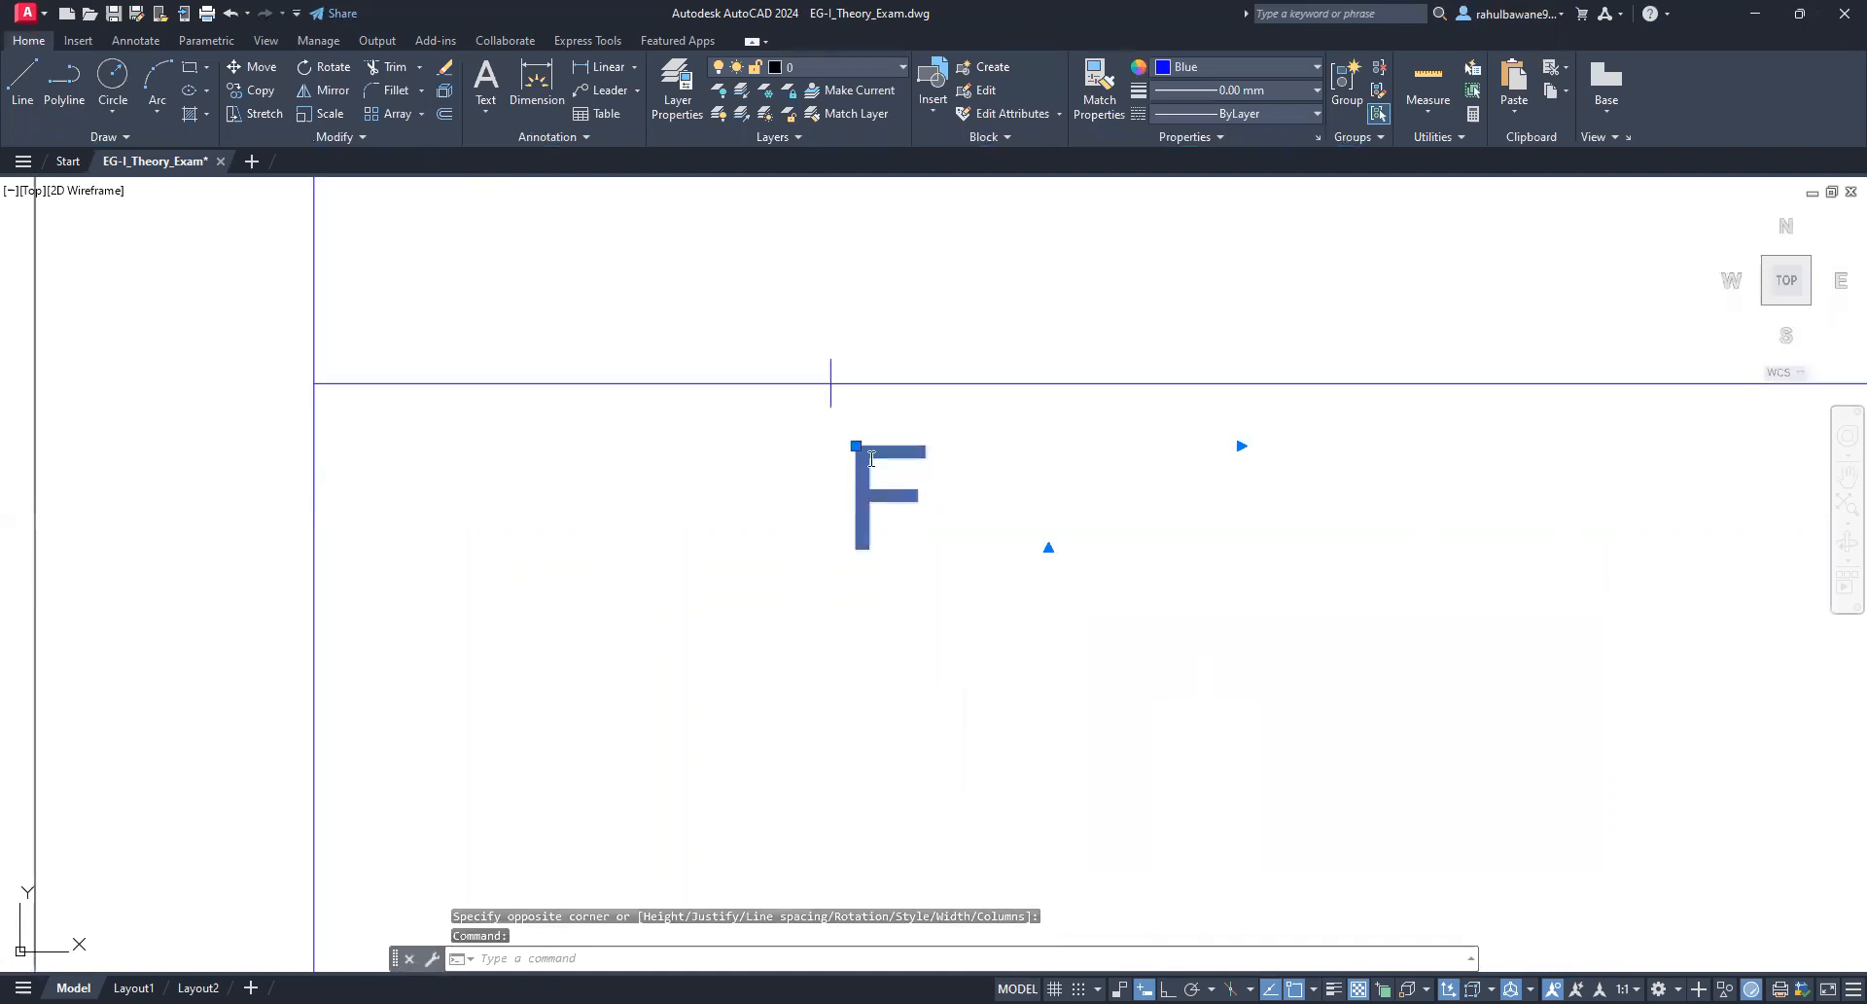
double_click(1050, 546)
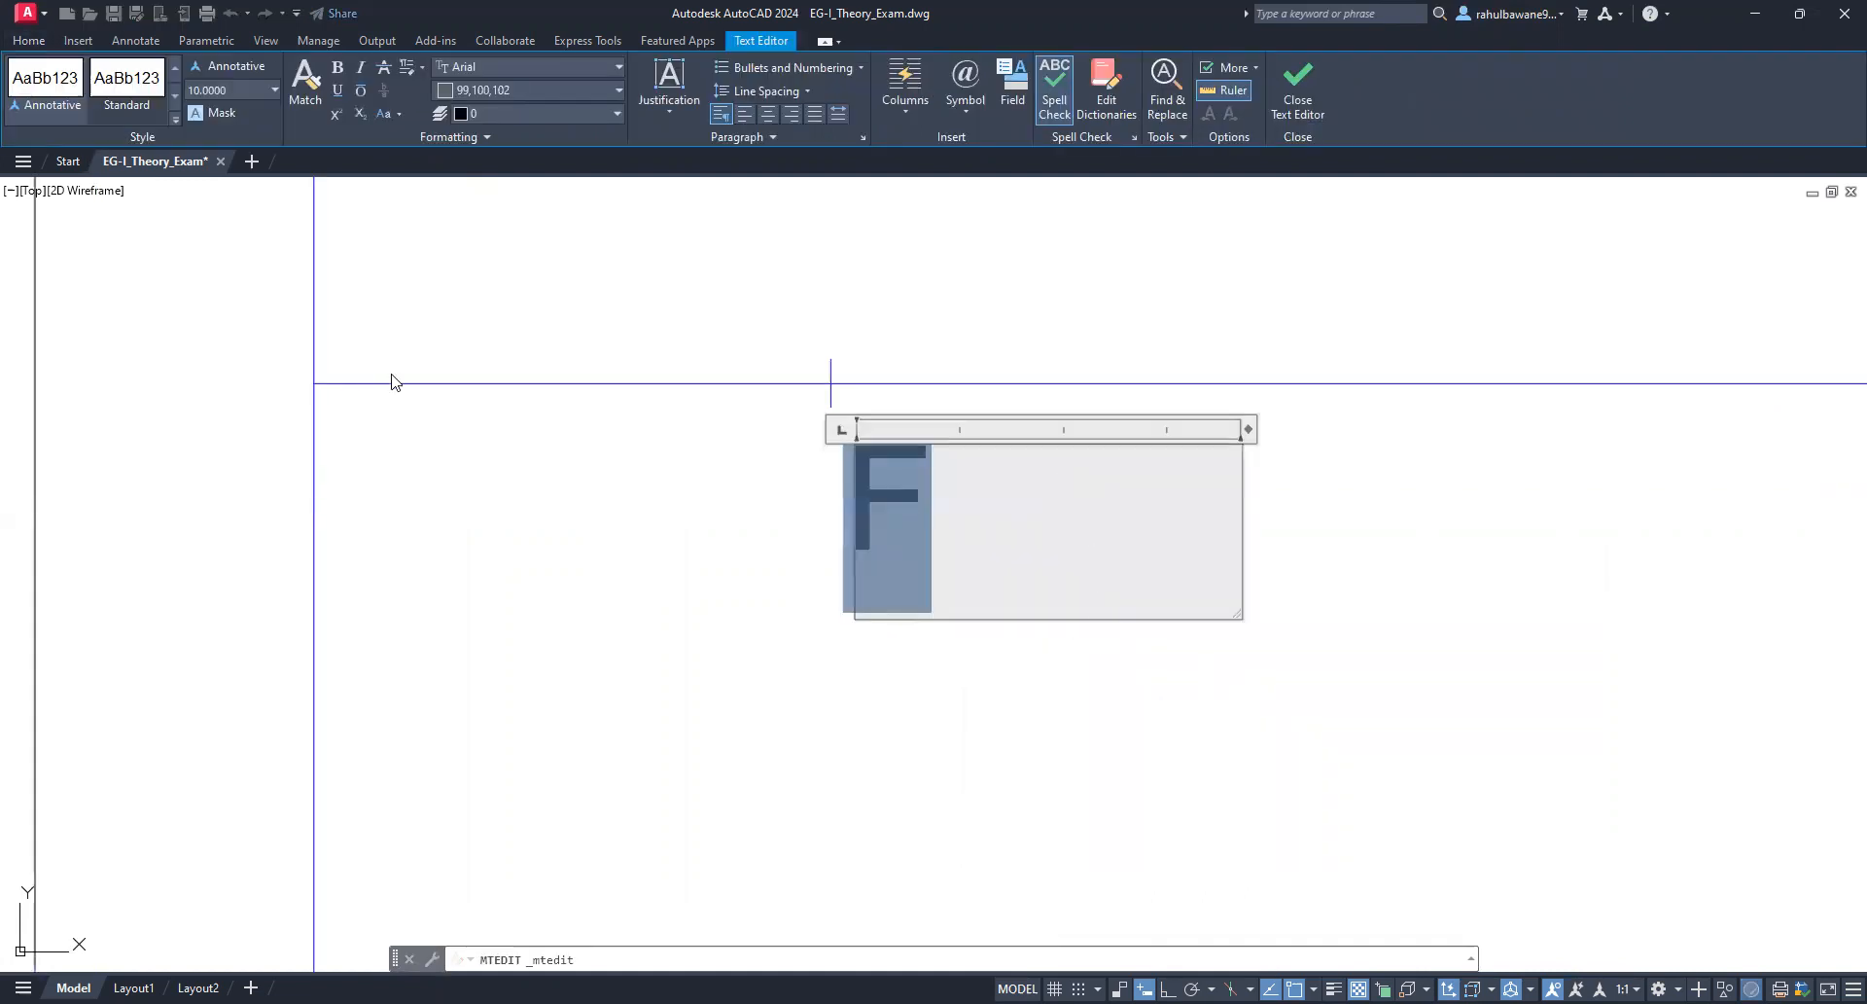
click(252, 88)
text(2)
key(Return)
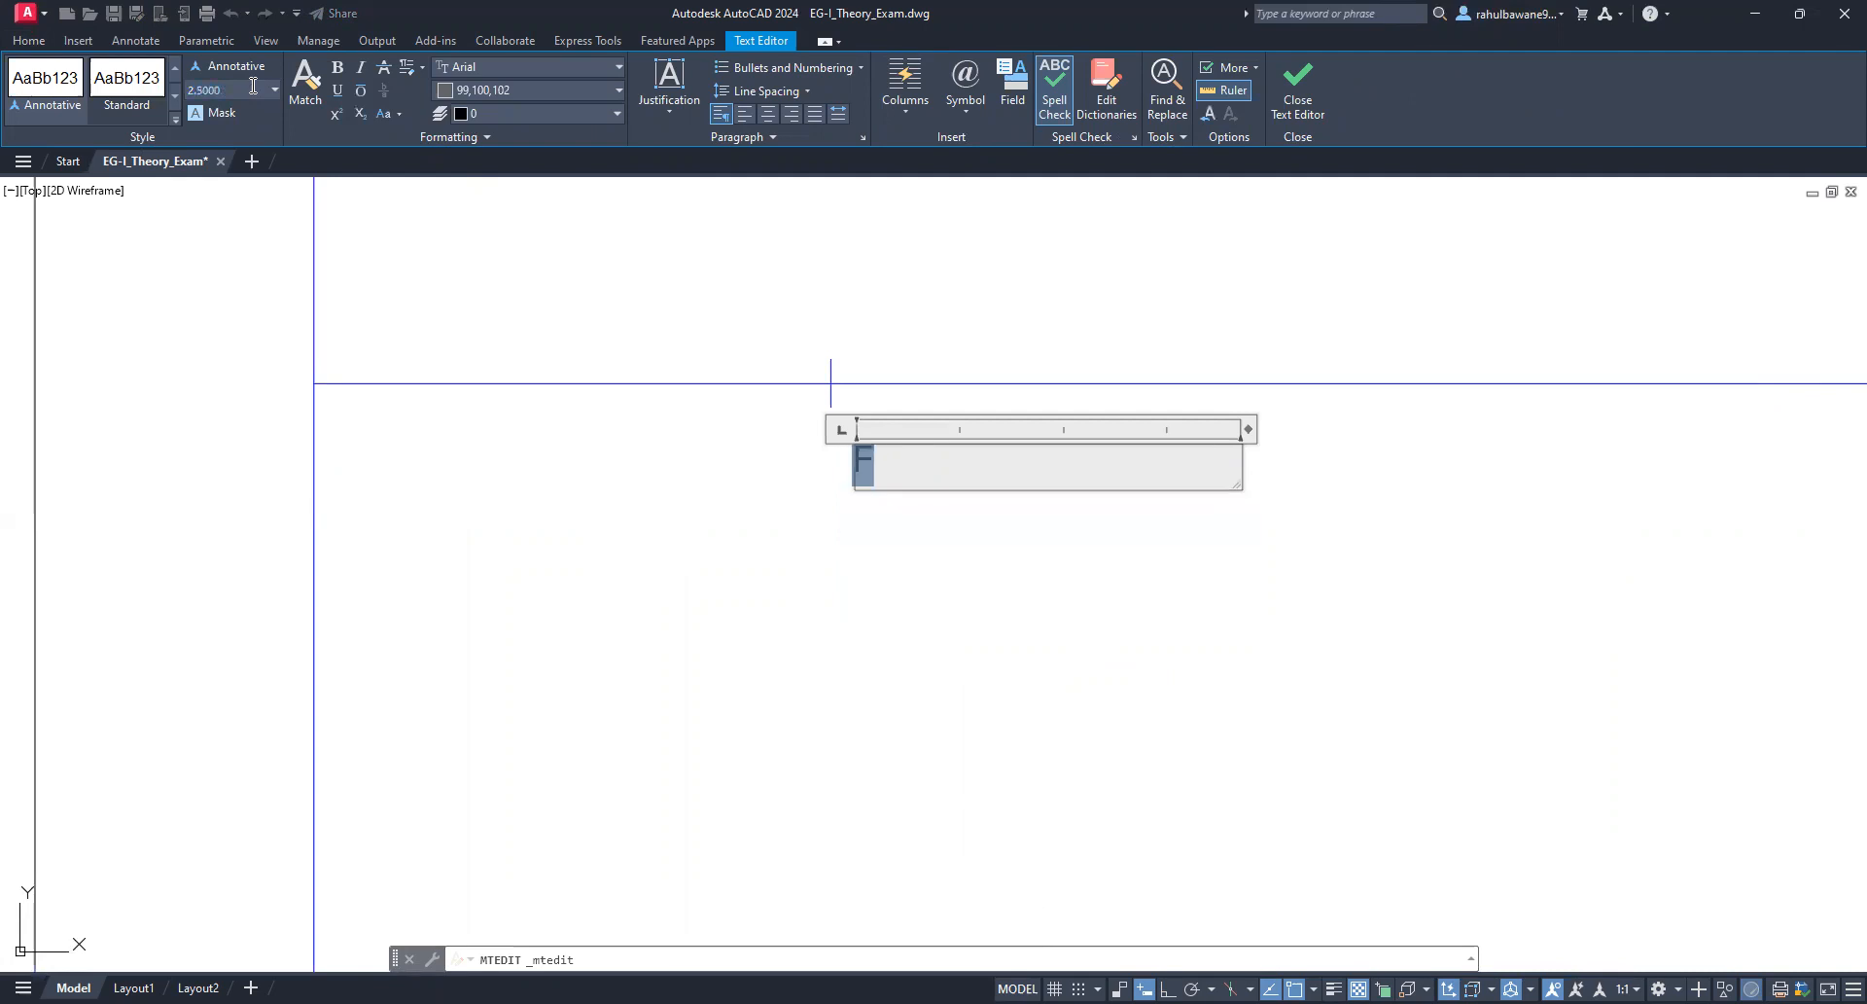
Step: Narrow the text frame of the "F" label to fit the letter and finish editing it
click(1247, 430)
drag(1248, 430, 879, 461)
click(895, 491)
Step: Move the "F" label up beside the focus tick, just below the horizontal axis
scroll(896, 491, up, 6)
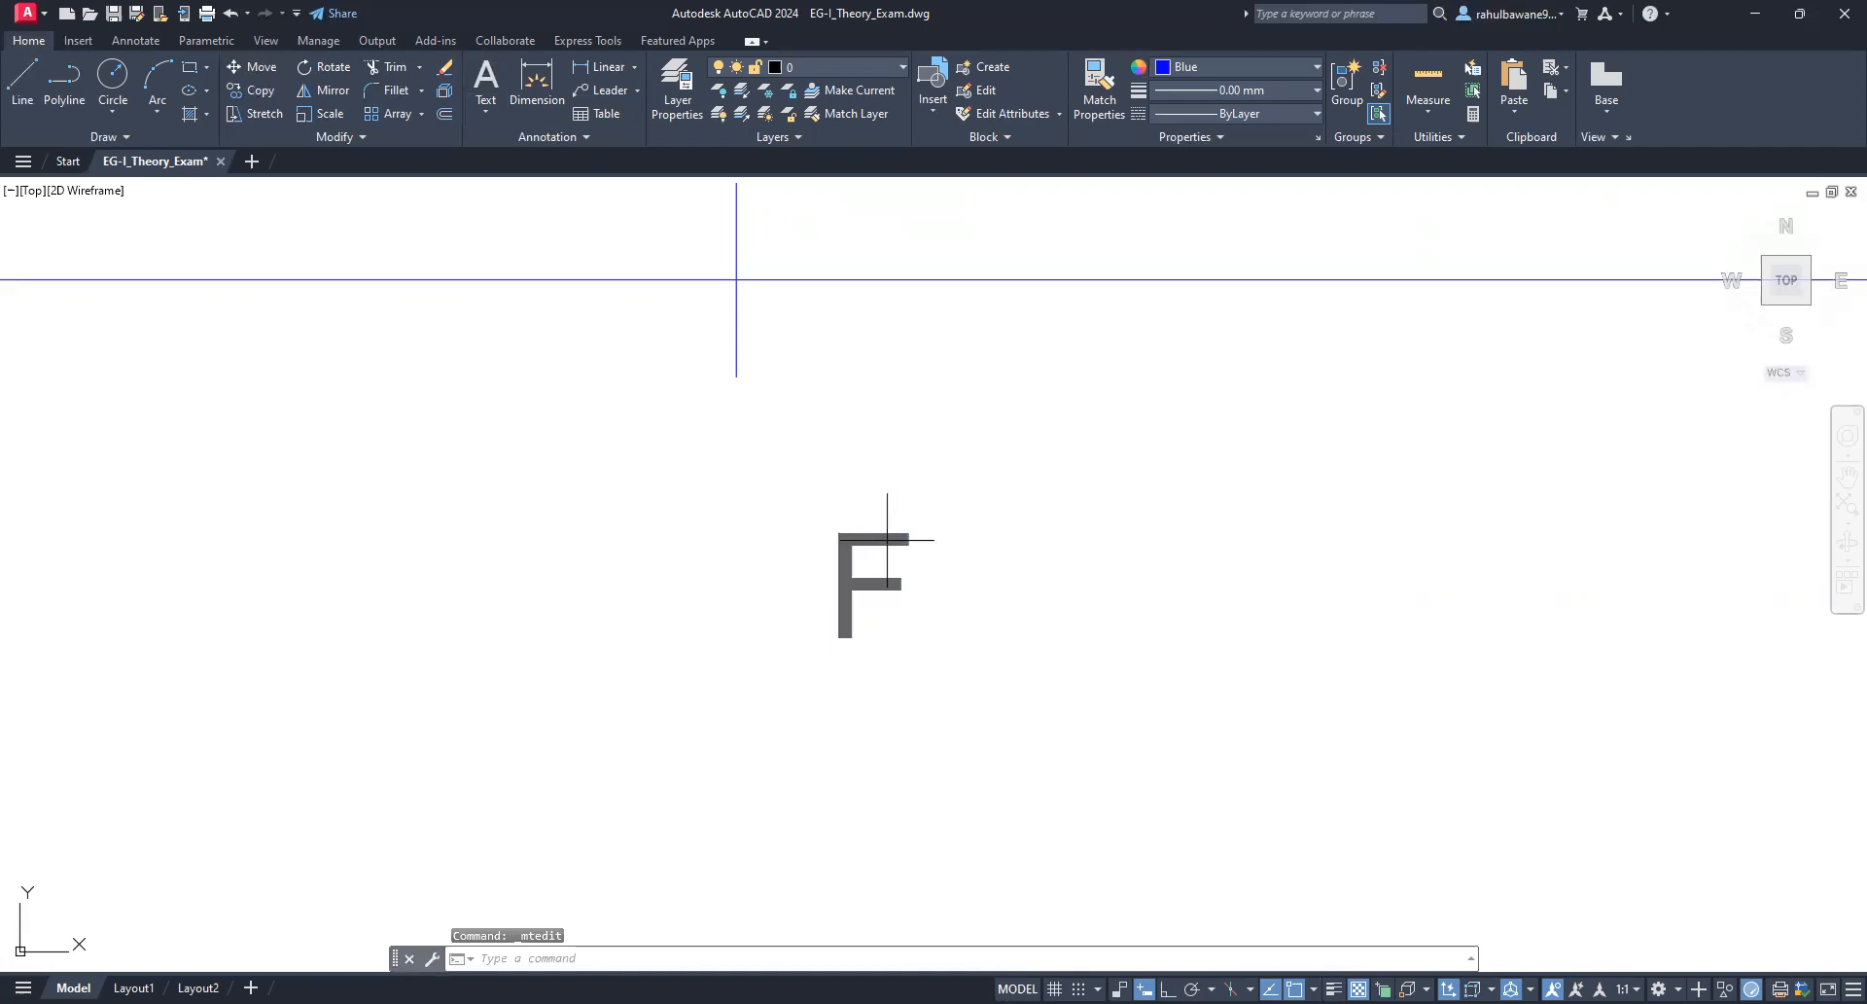
click(847, 535)
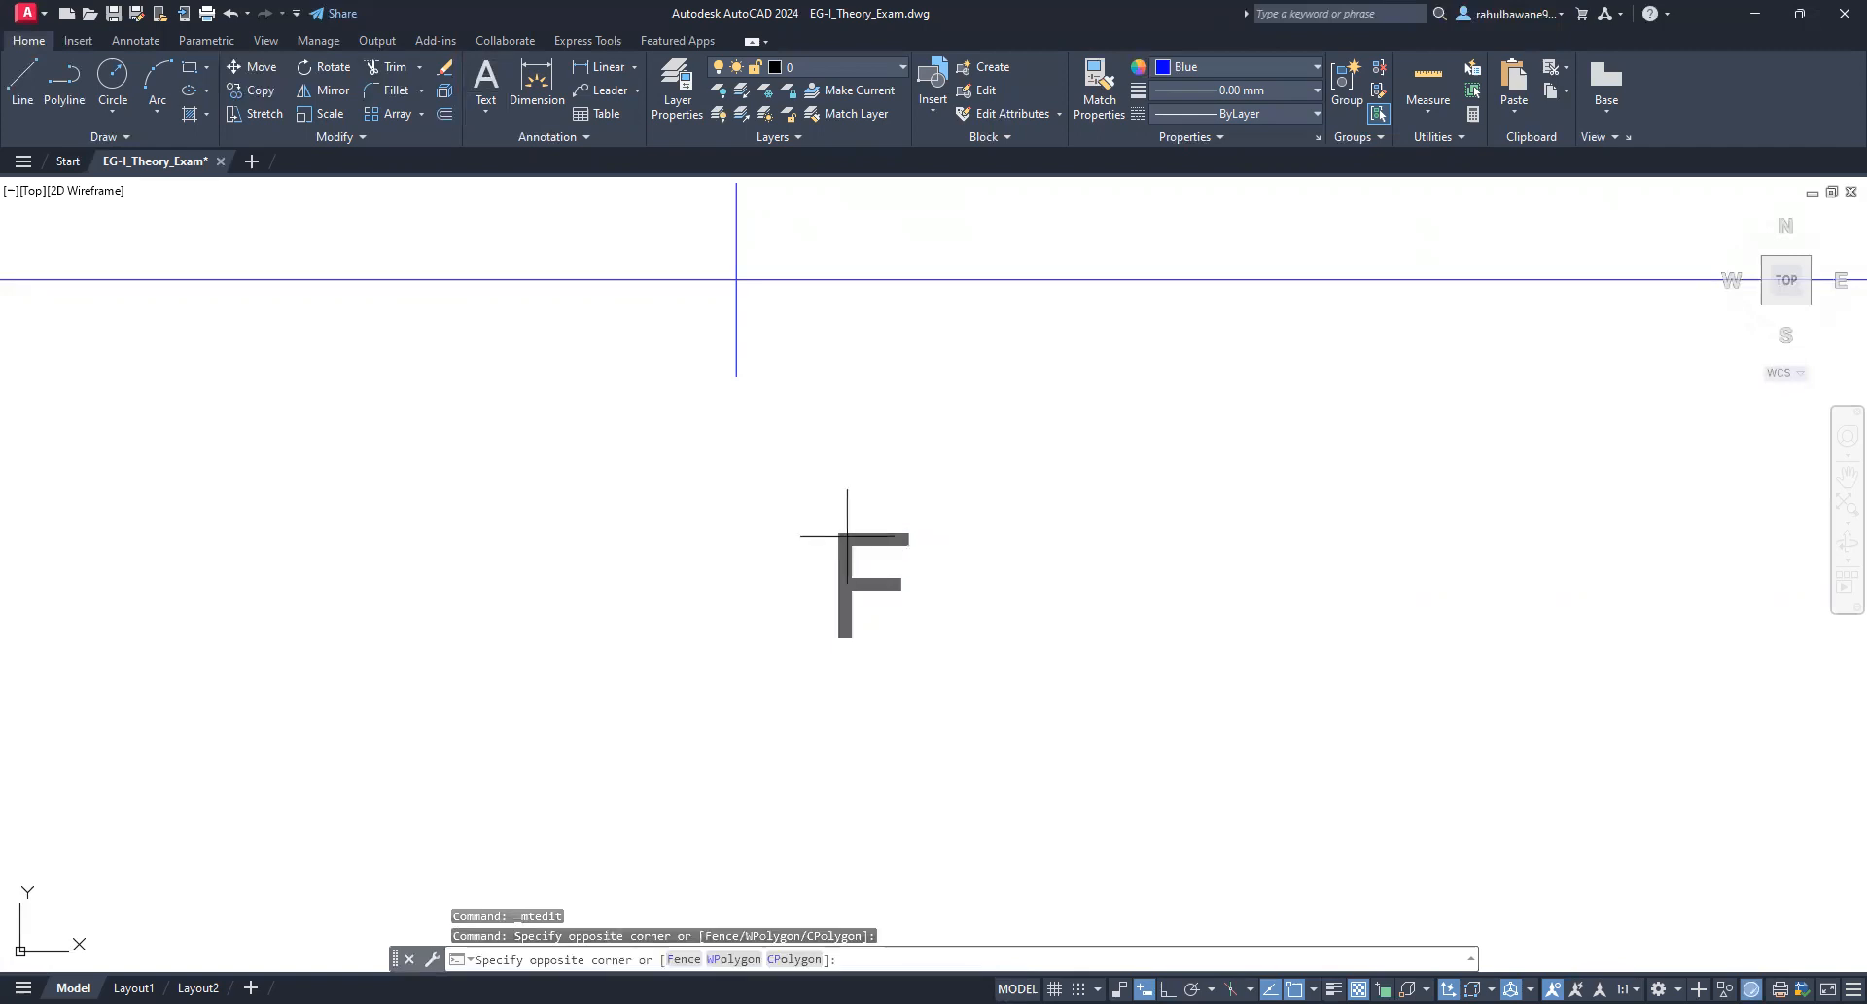
click(972, 625)
scroll(972, 626, down, 6)
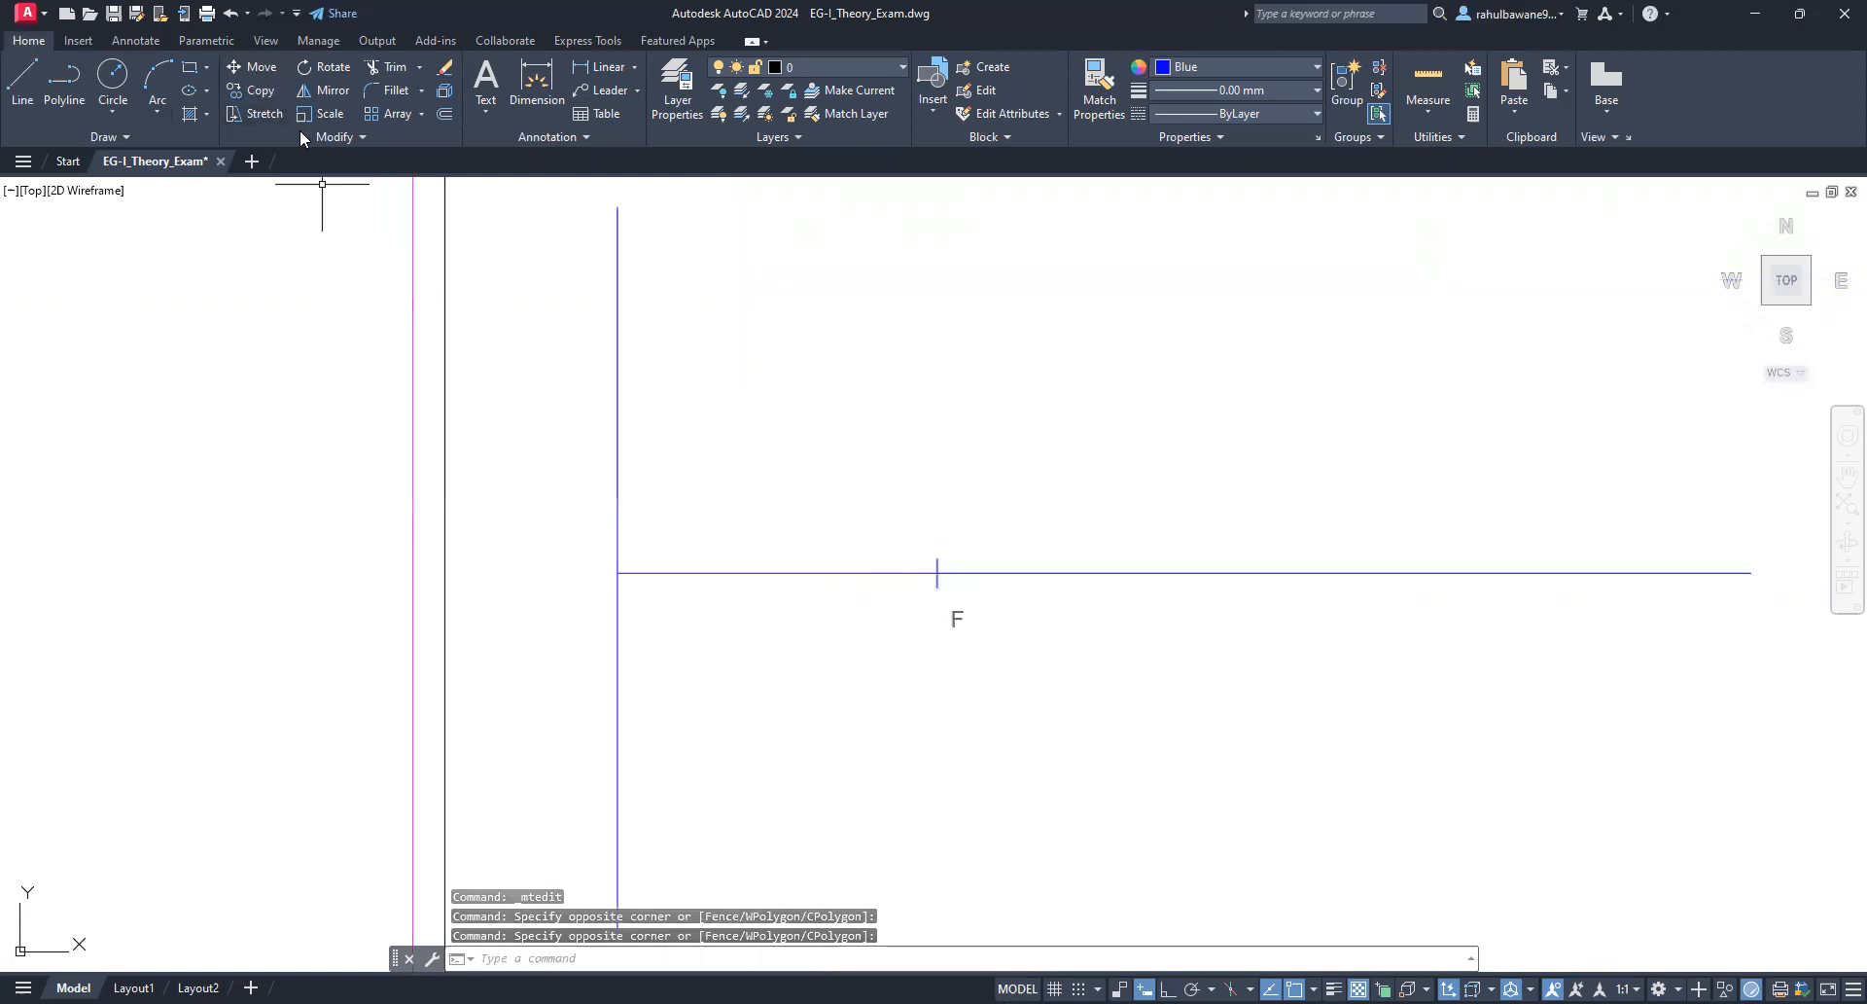
click(936, 598)
click(1038, 687)
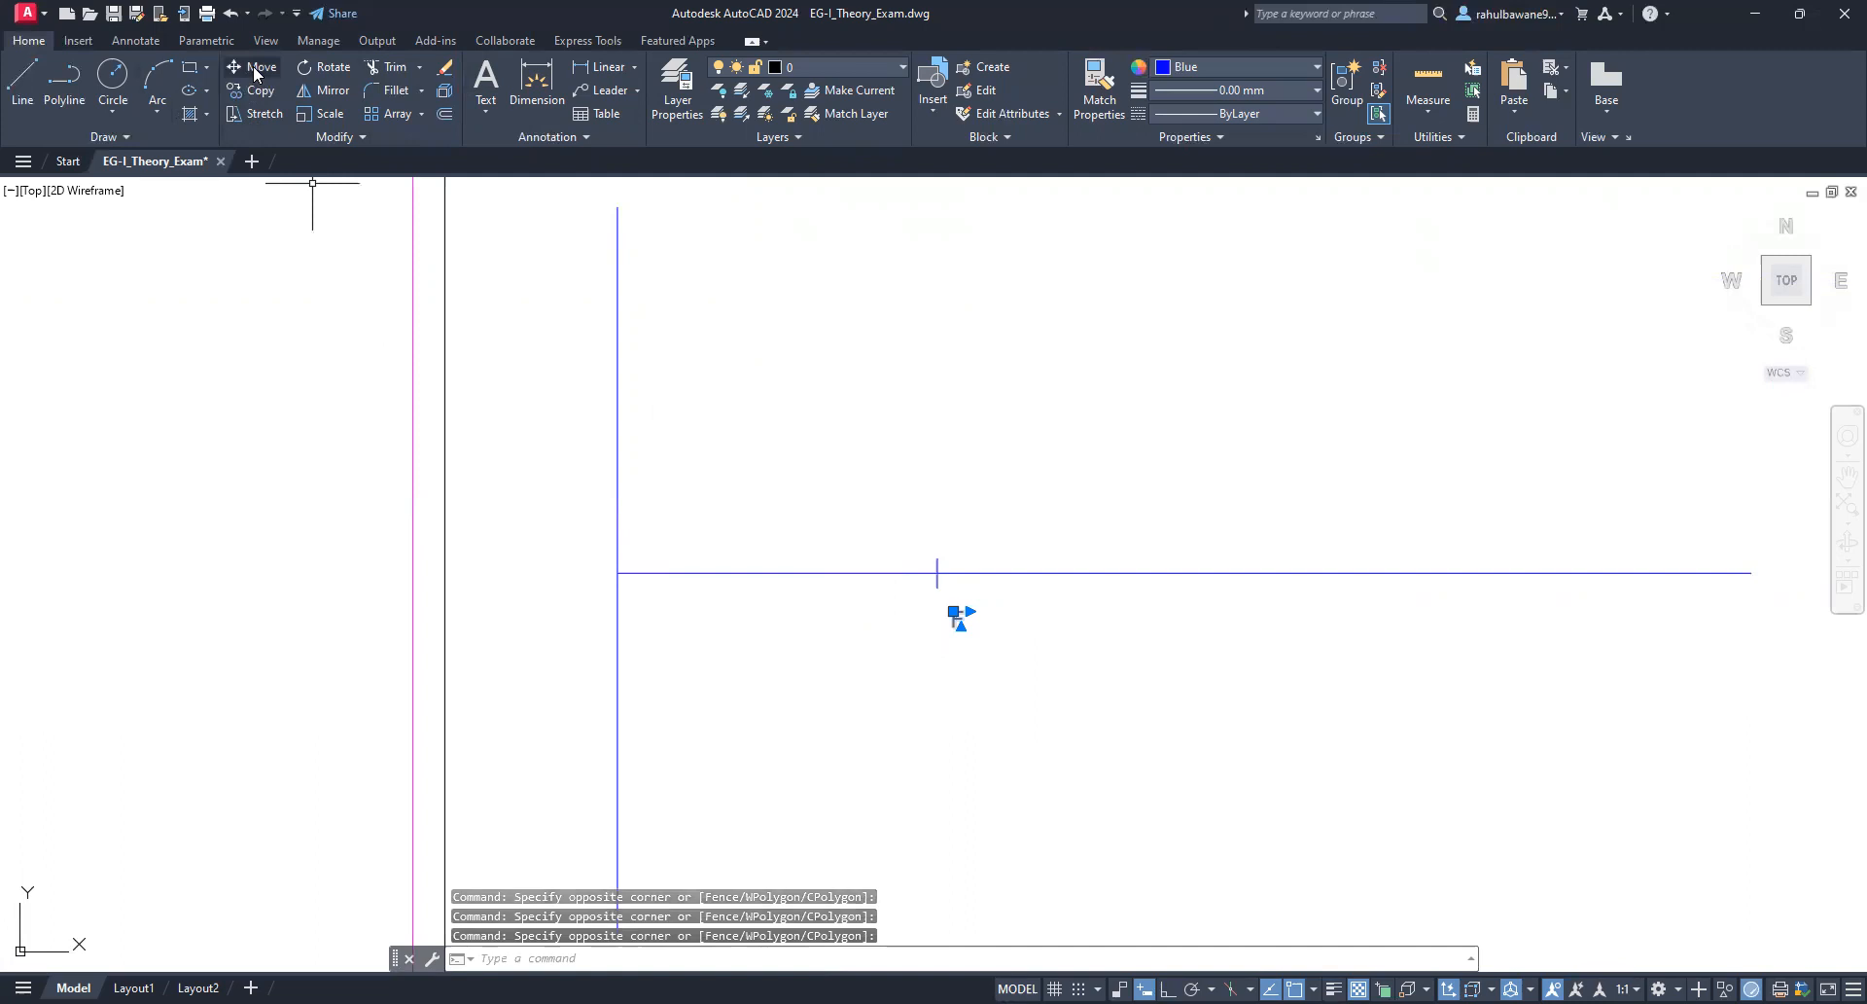
key(Escape)
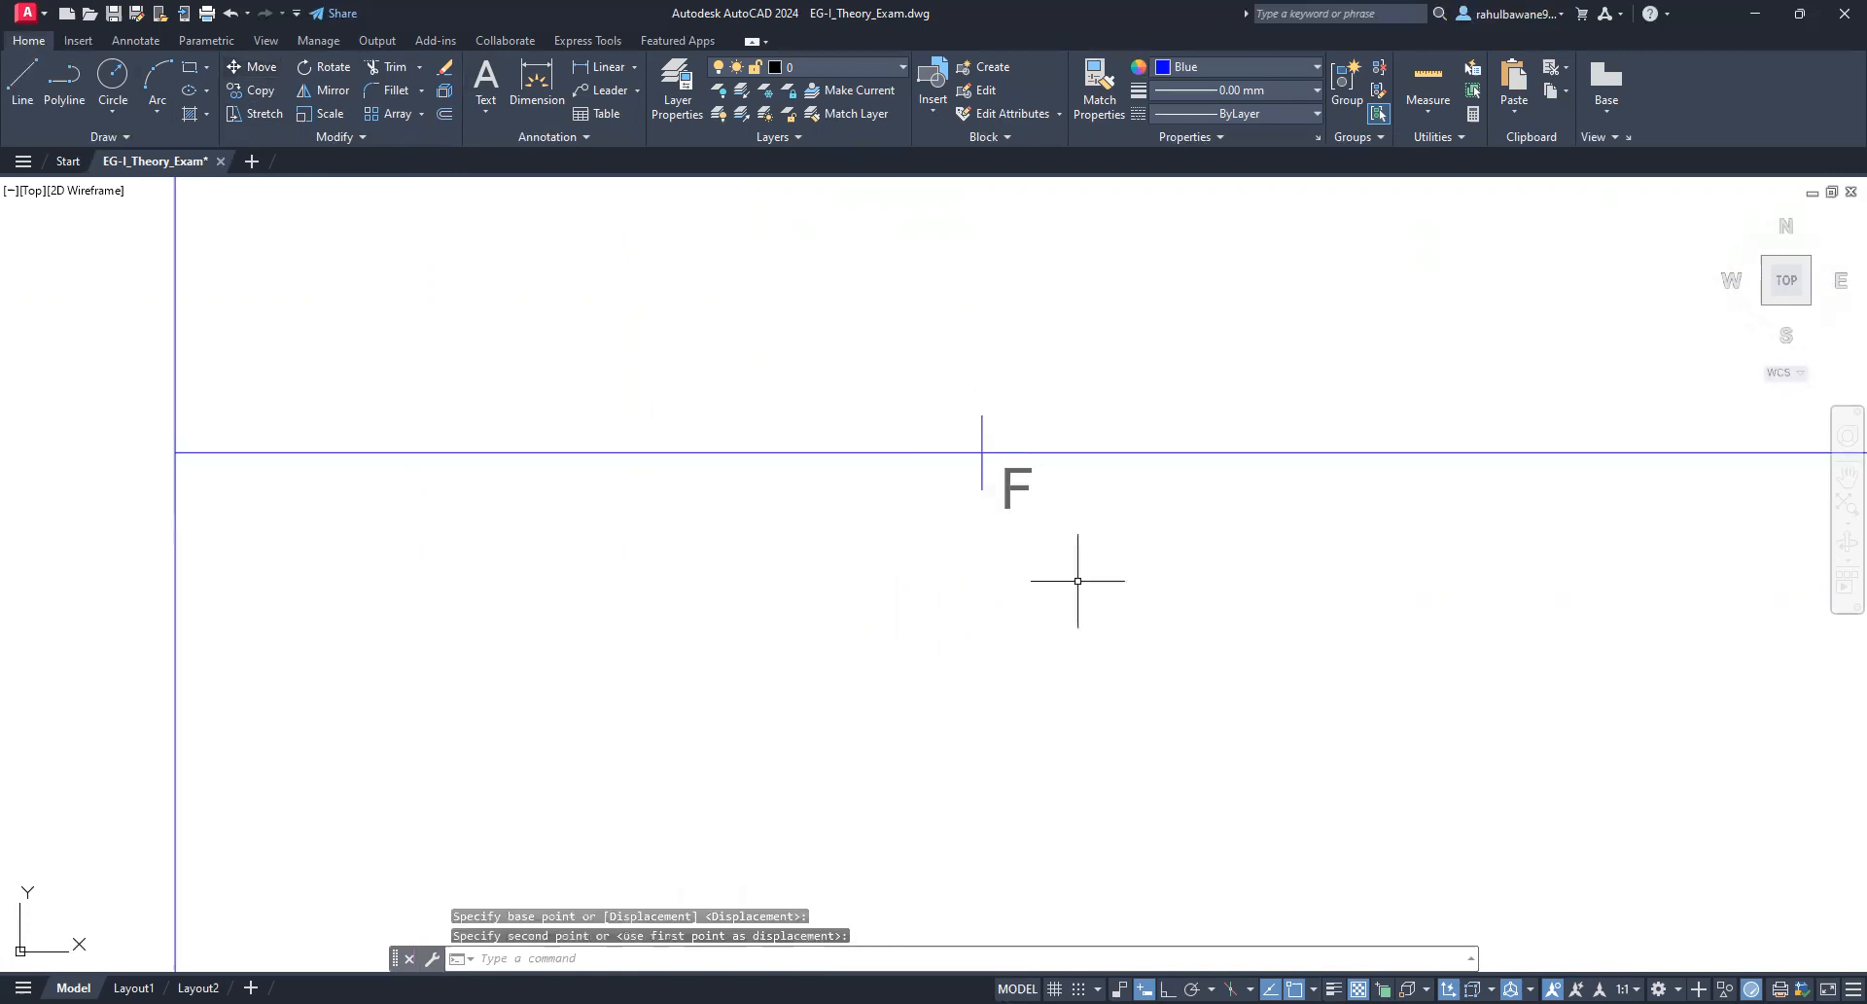
scroll(1155, 554, down, 2)
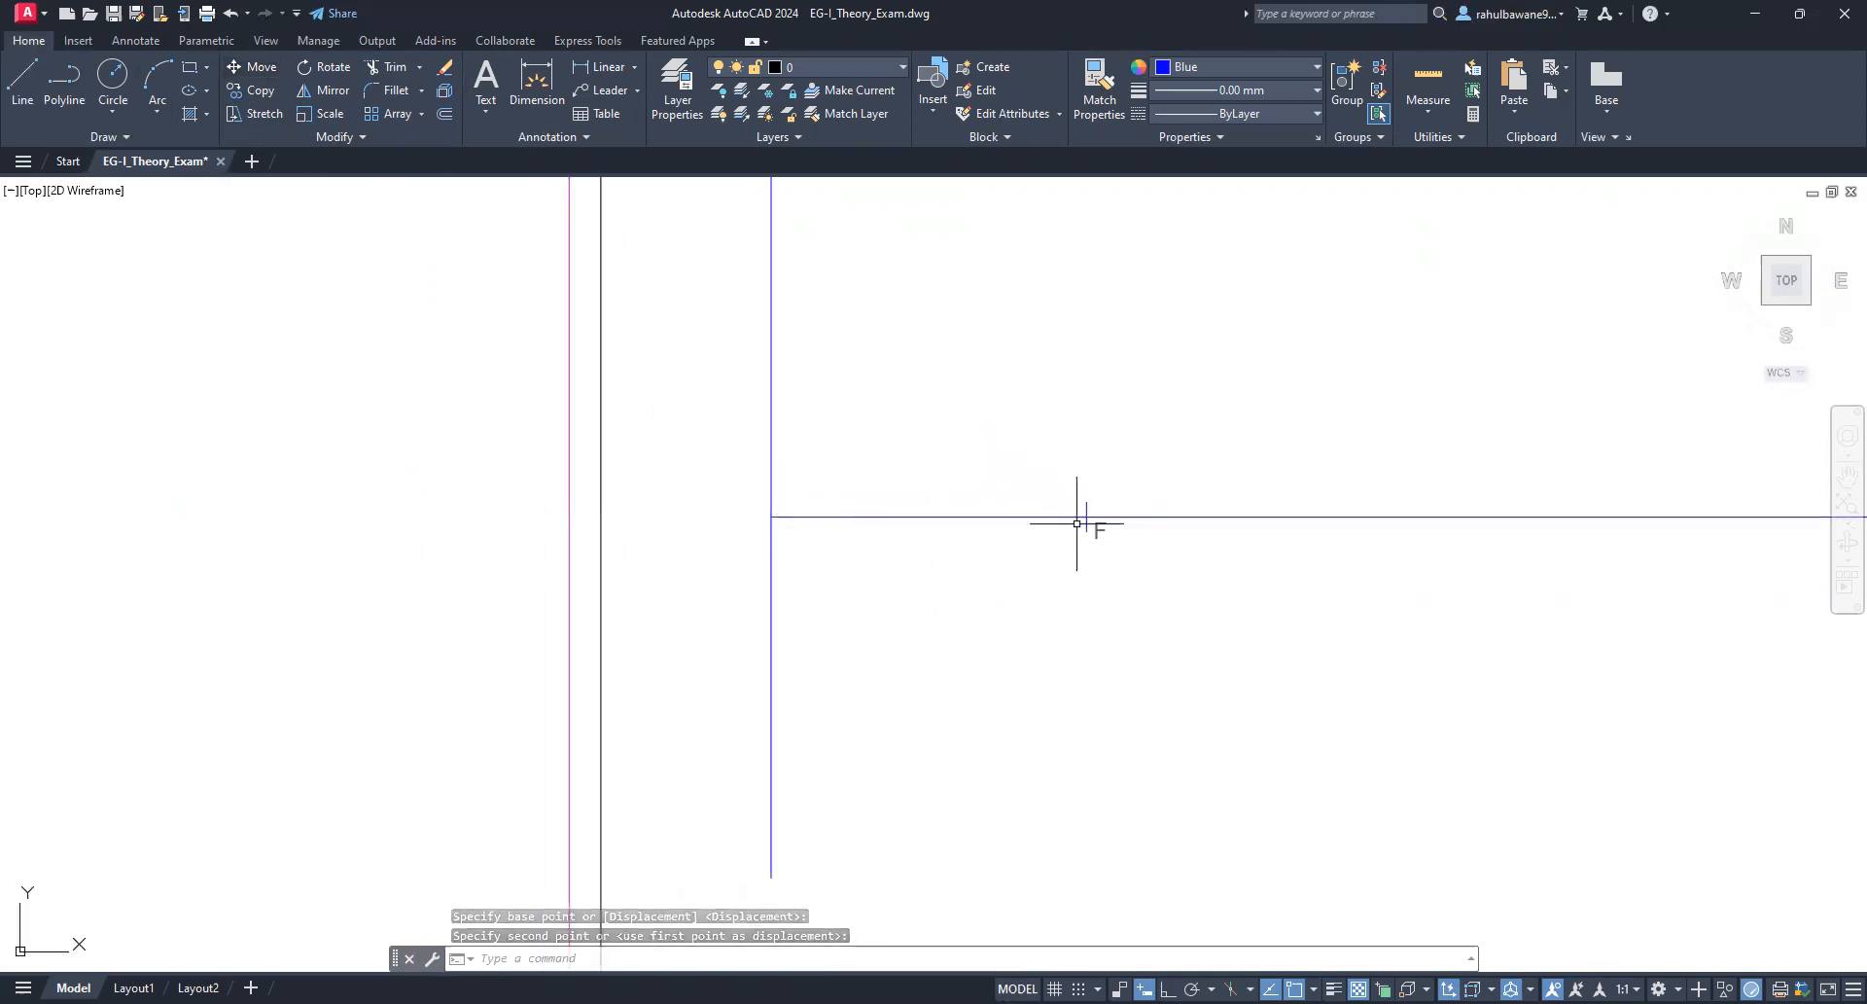
key(Escape)
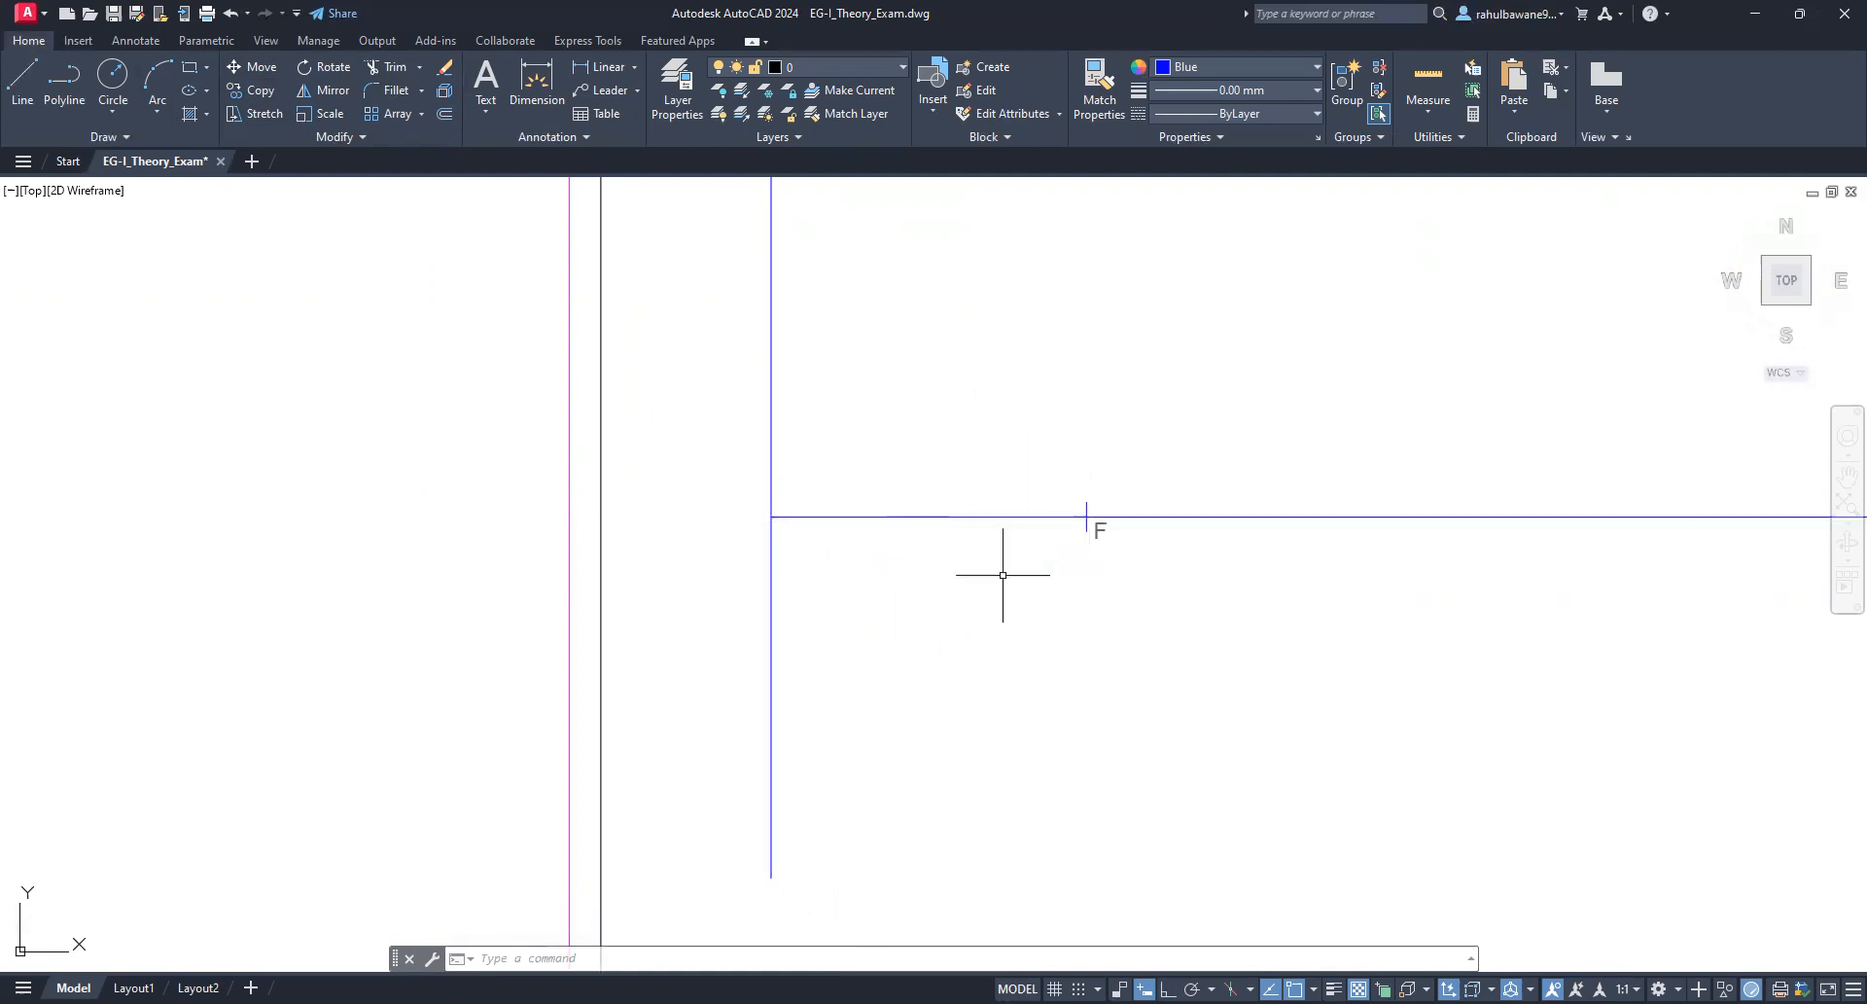
Step: Examine the Prob. 1 statement for the focus distance and eccentricity, and compare it with the focus tick's position from the directrix
scroll(1034, 575, down, 5)
scroll(963, 492, up, 3)
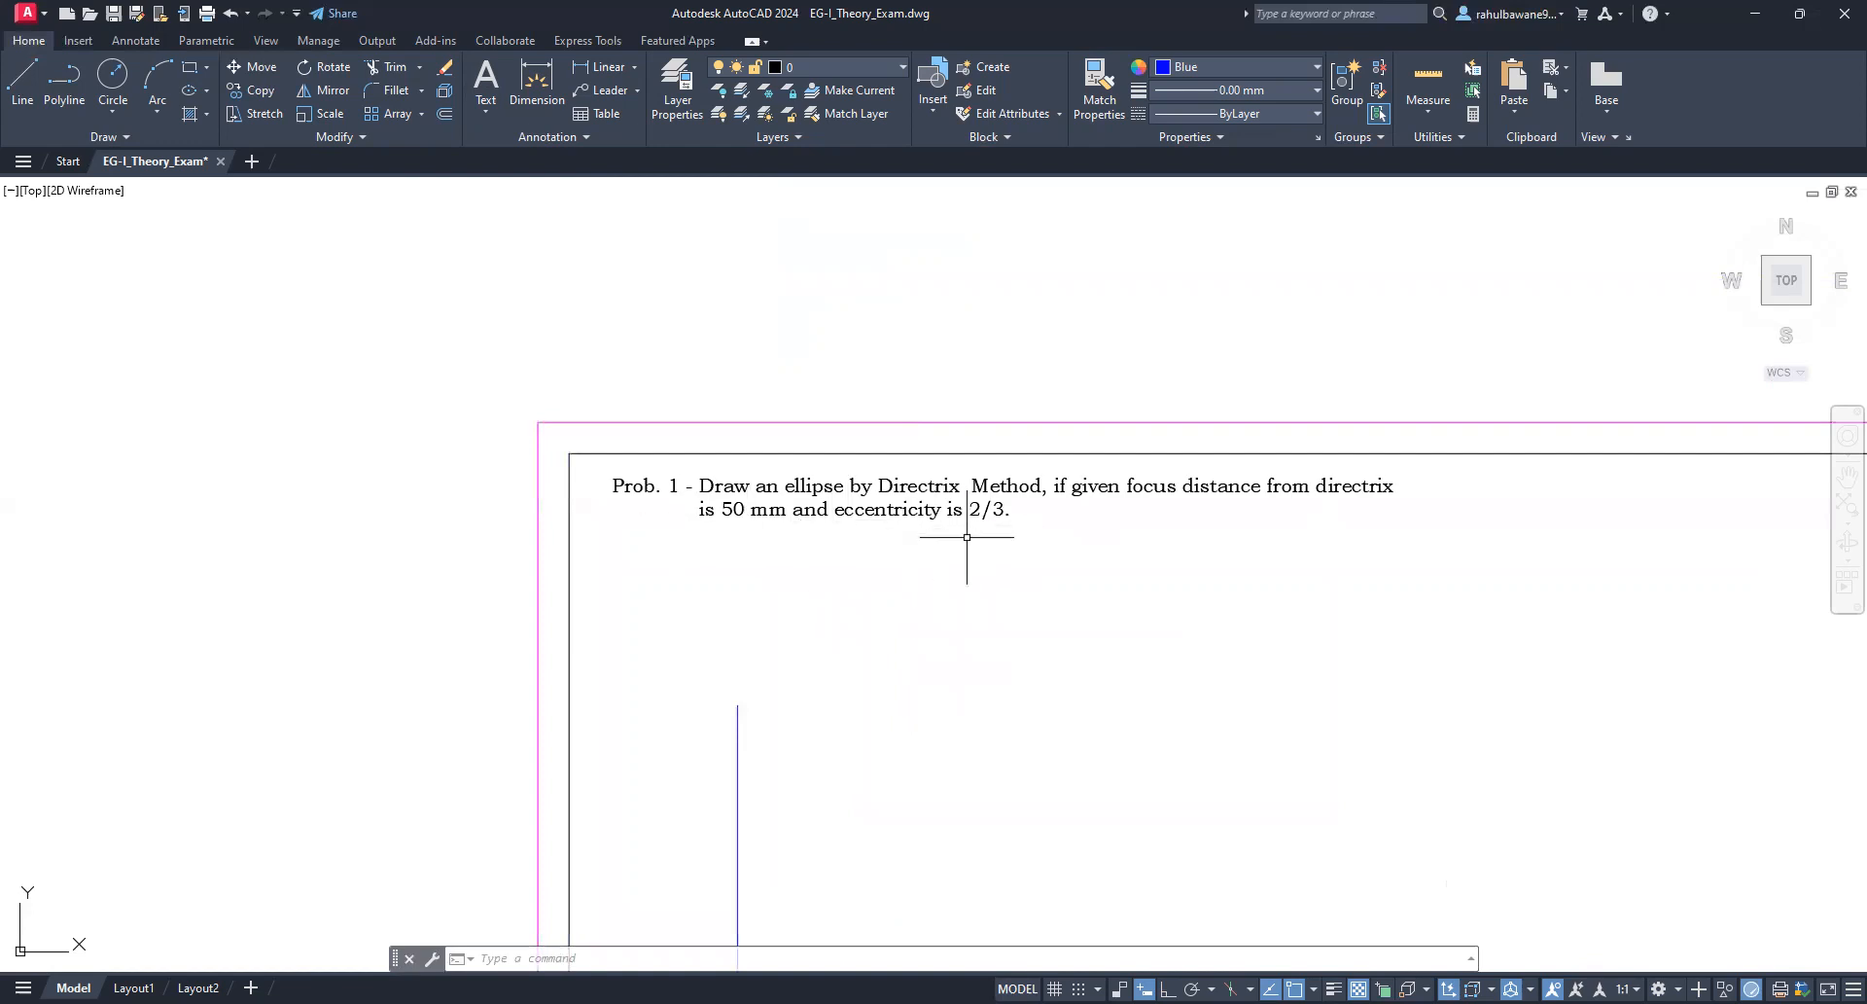
scroll(981, 515, up, 2)
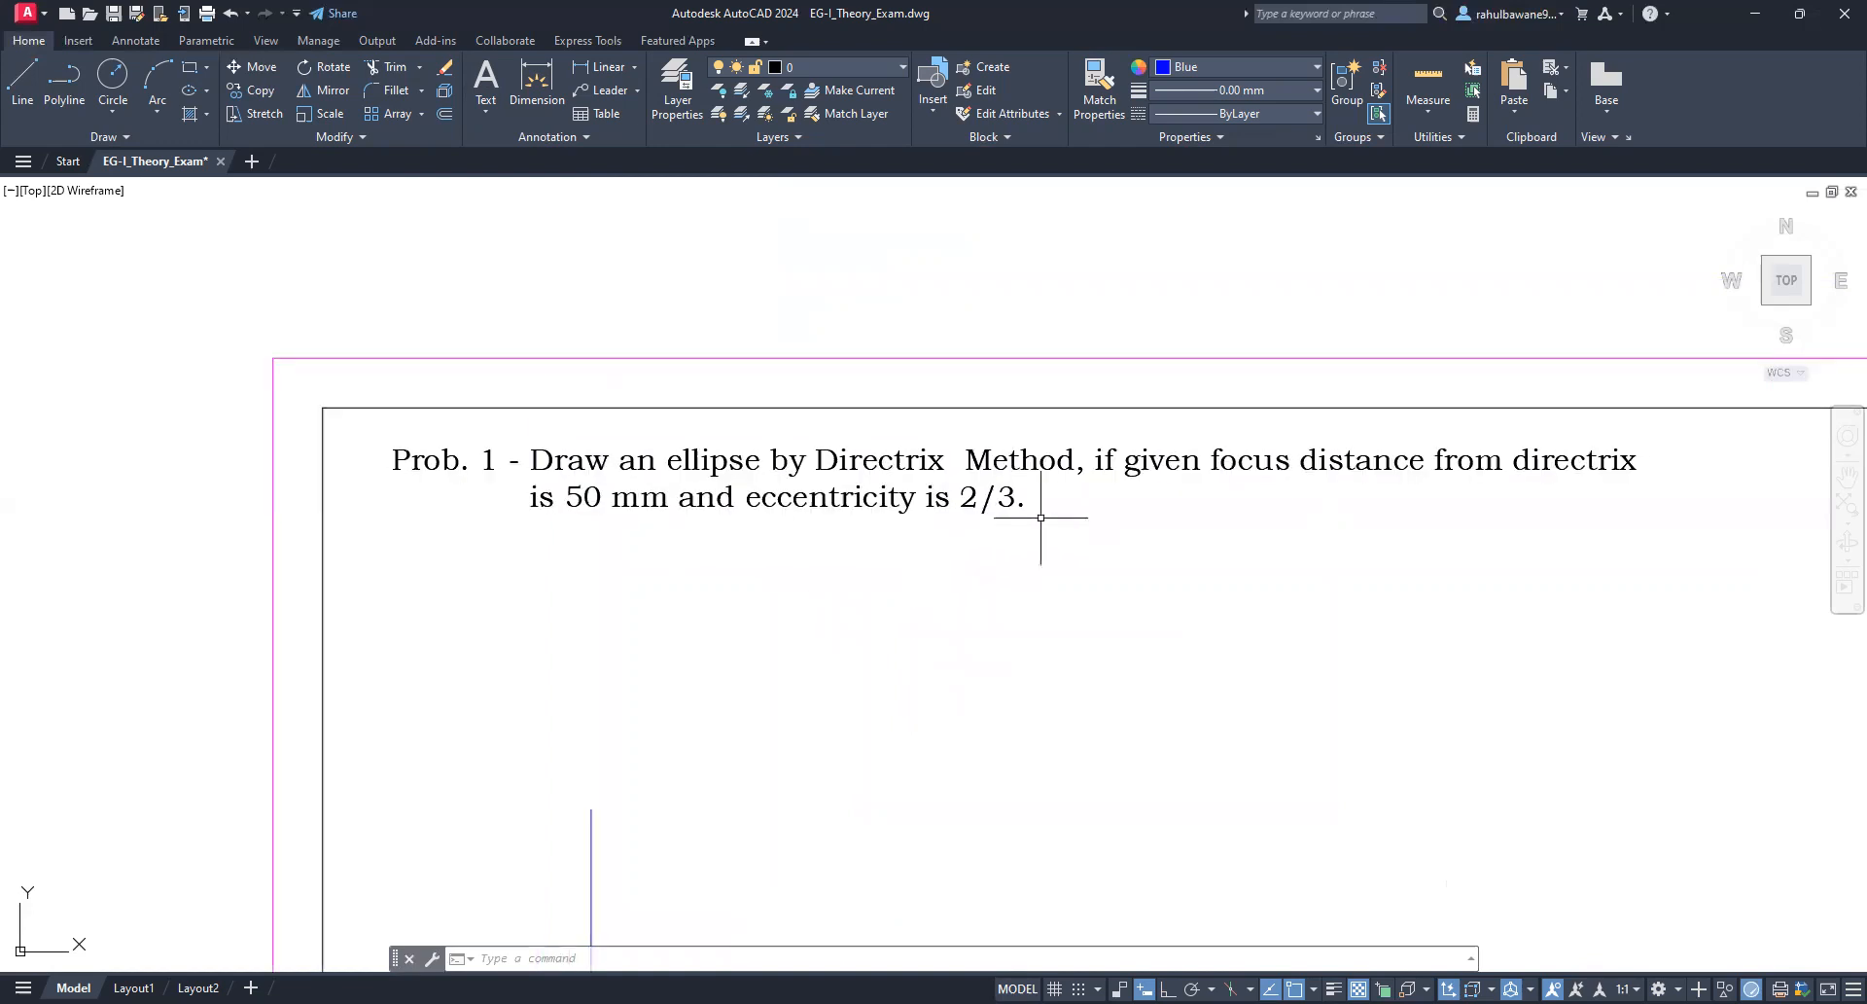
scroll(702, 367, down, 3)
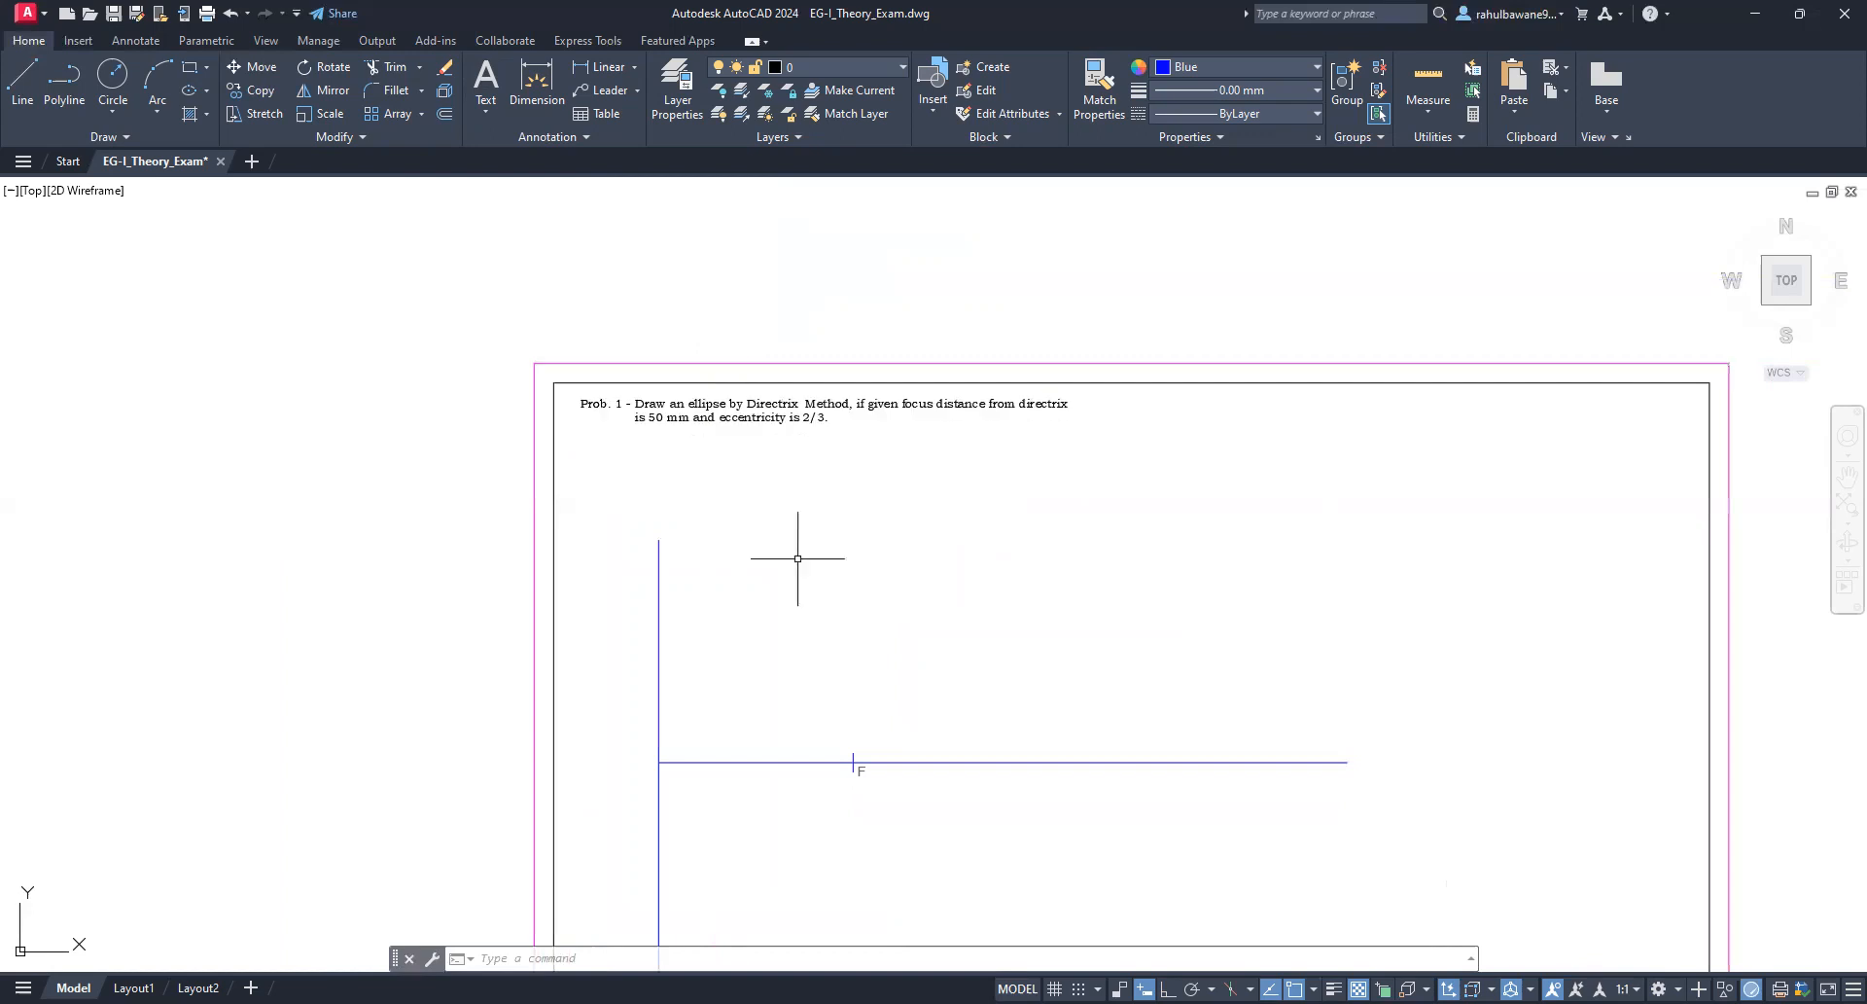
scroll(833, 800, up, 4)
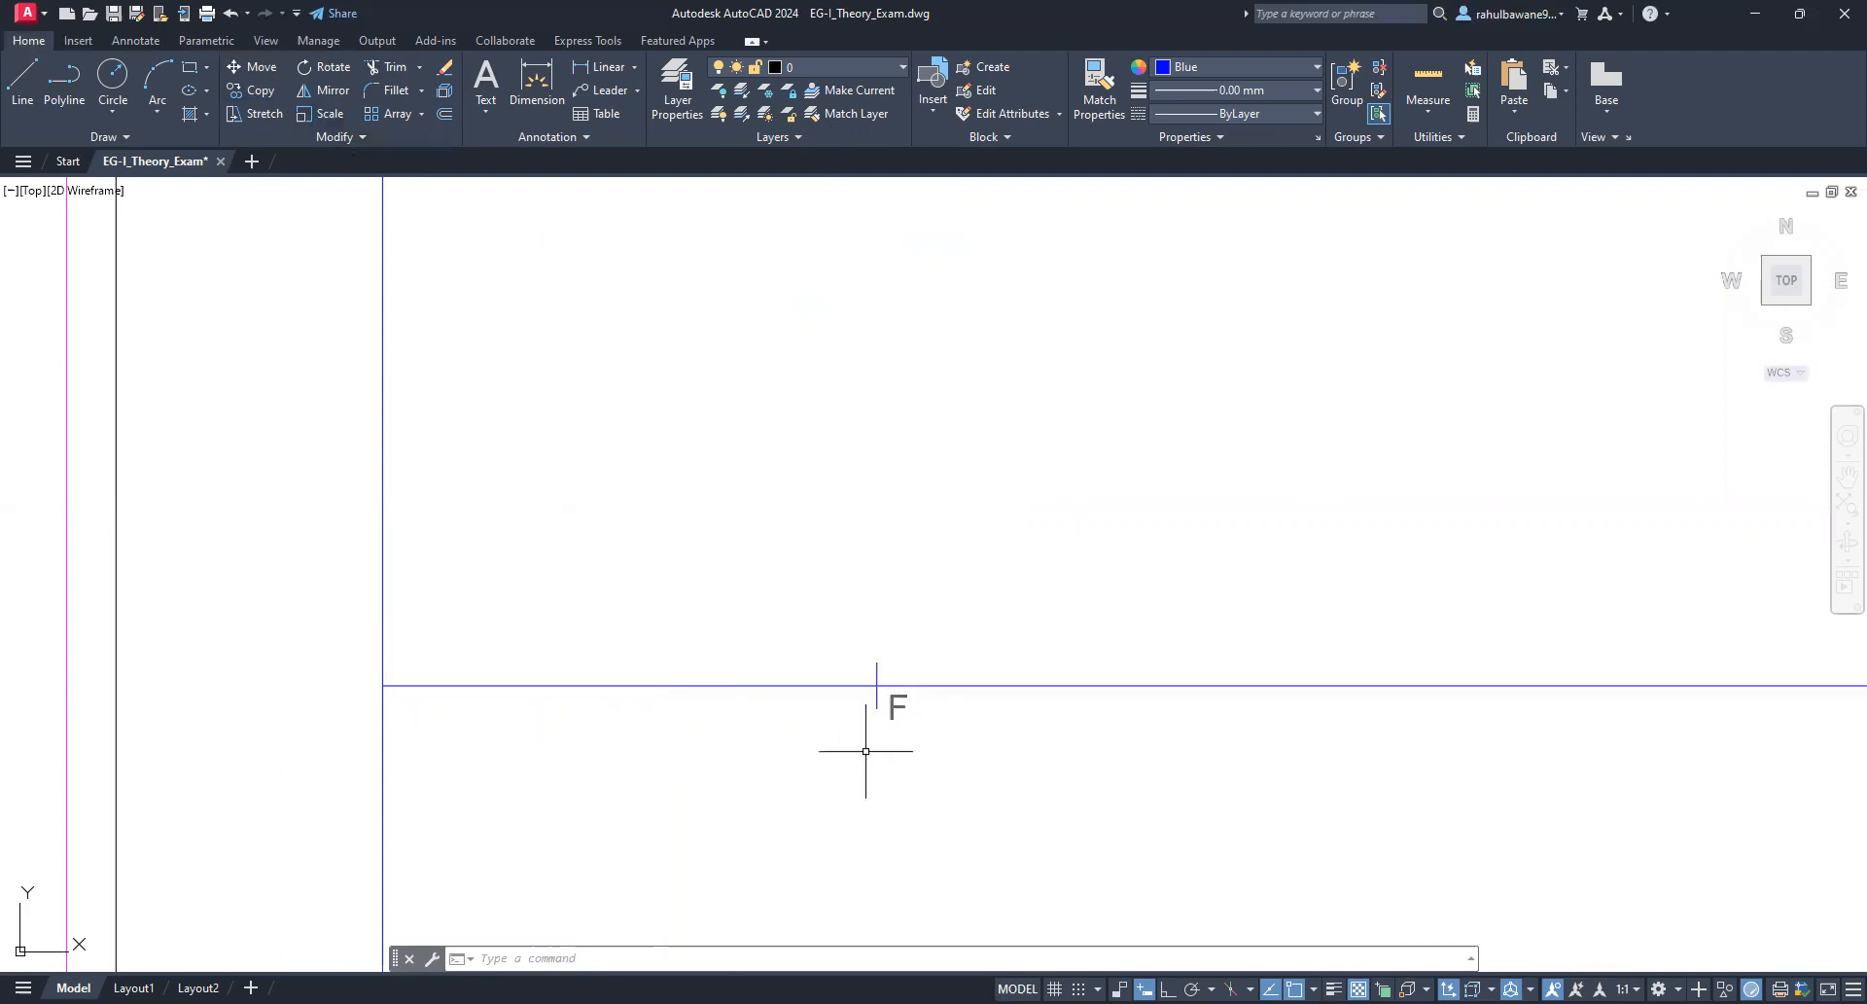
scroll(866, 751, up, 3)
click(887, 632)
scroll(1255, 545, down, 5)
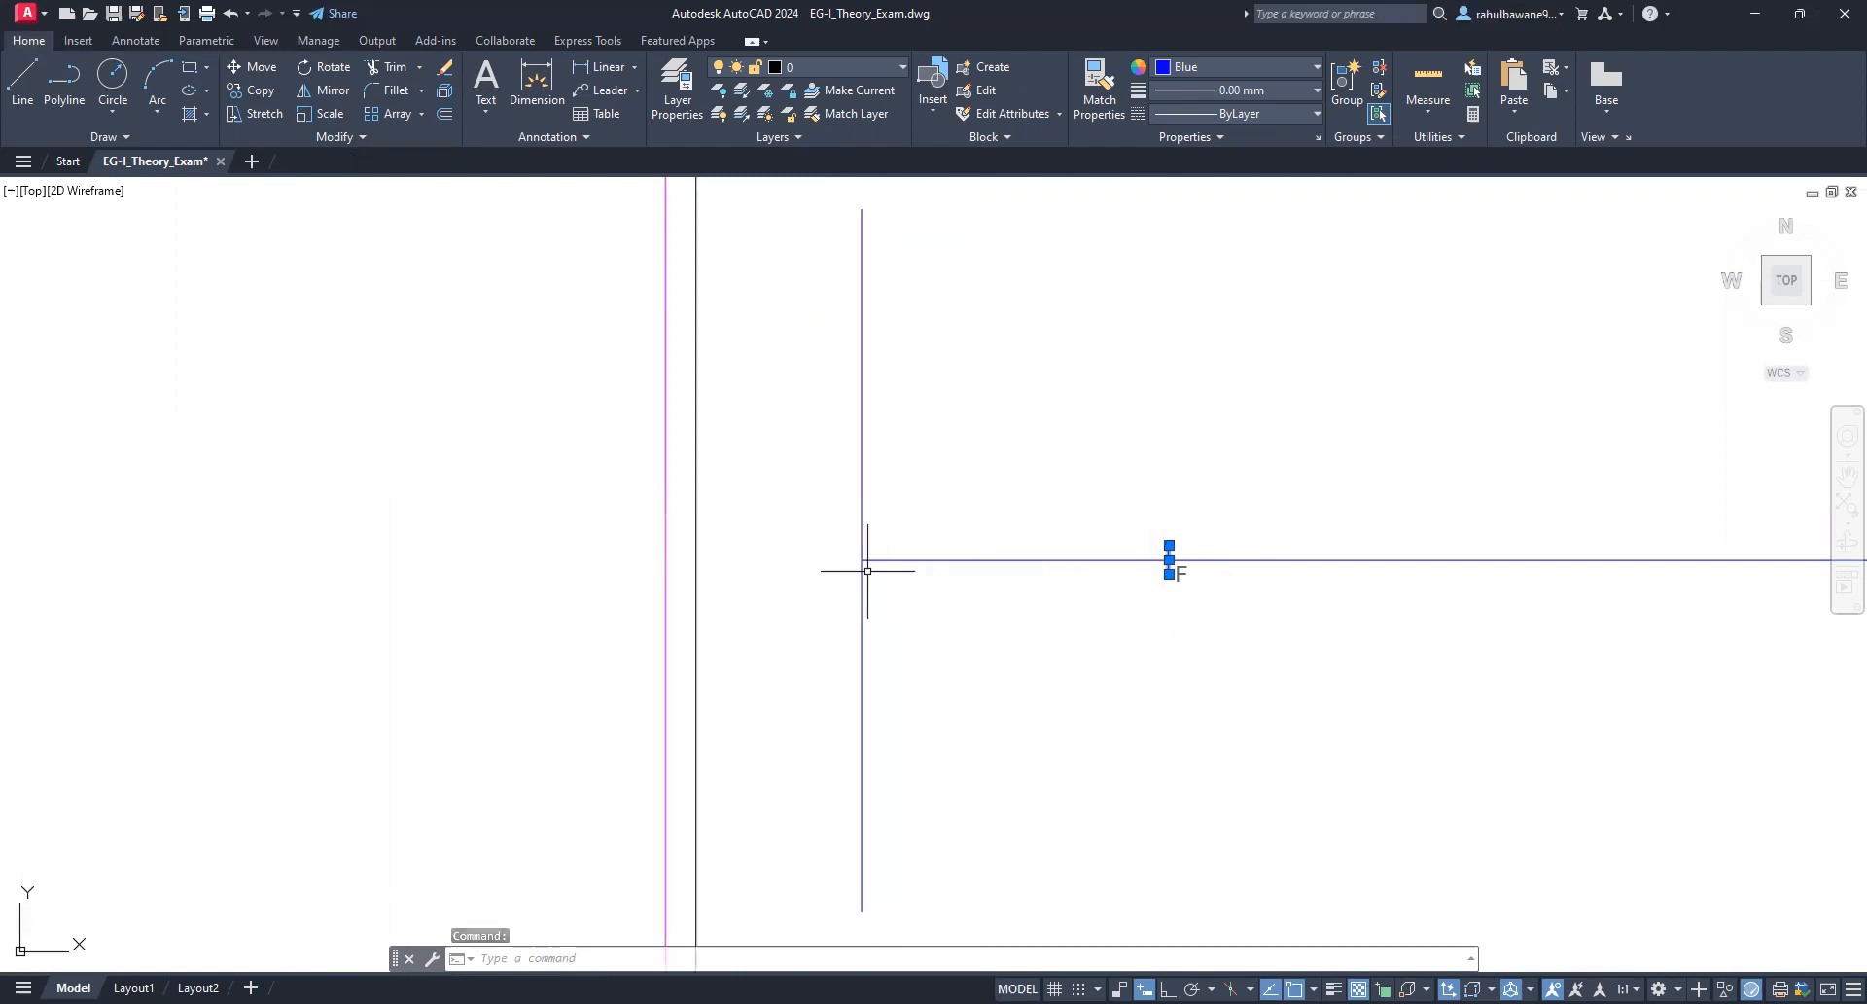
key(Escape)
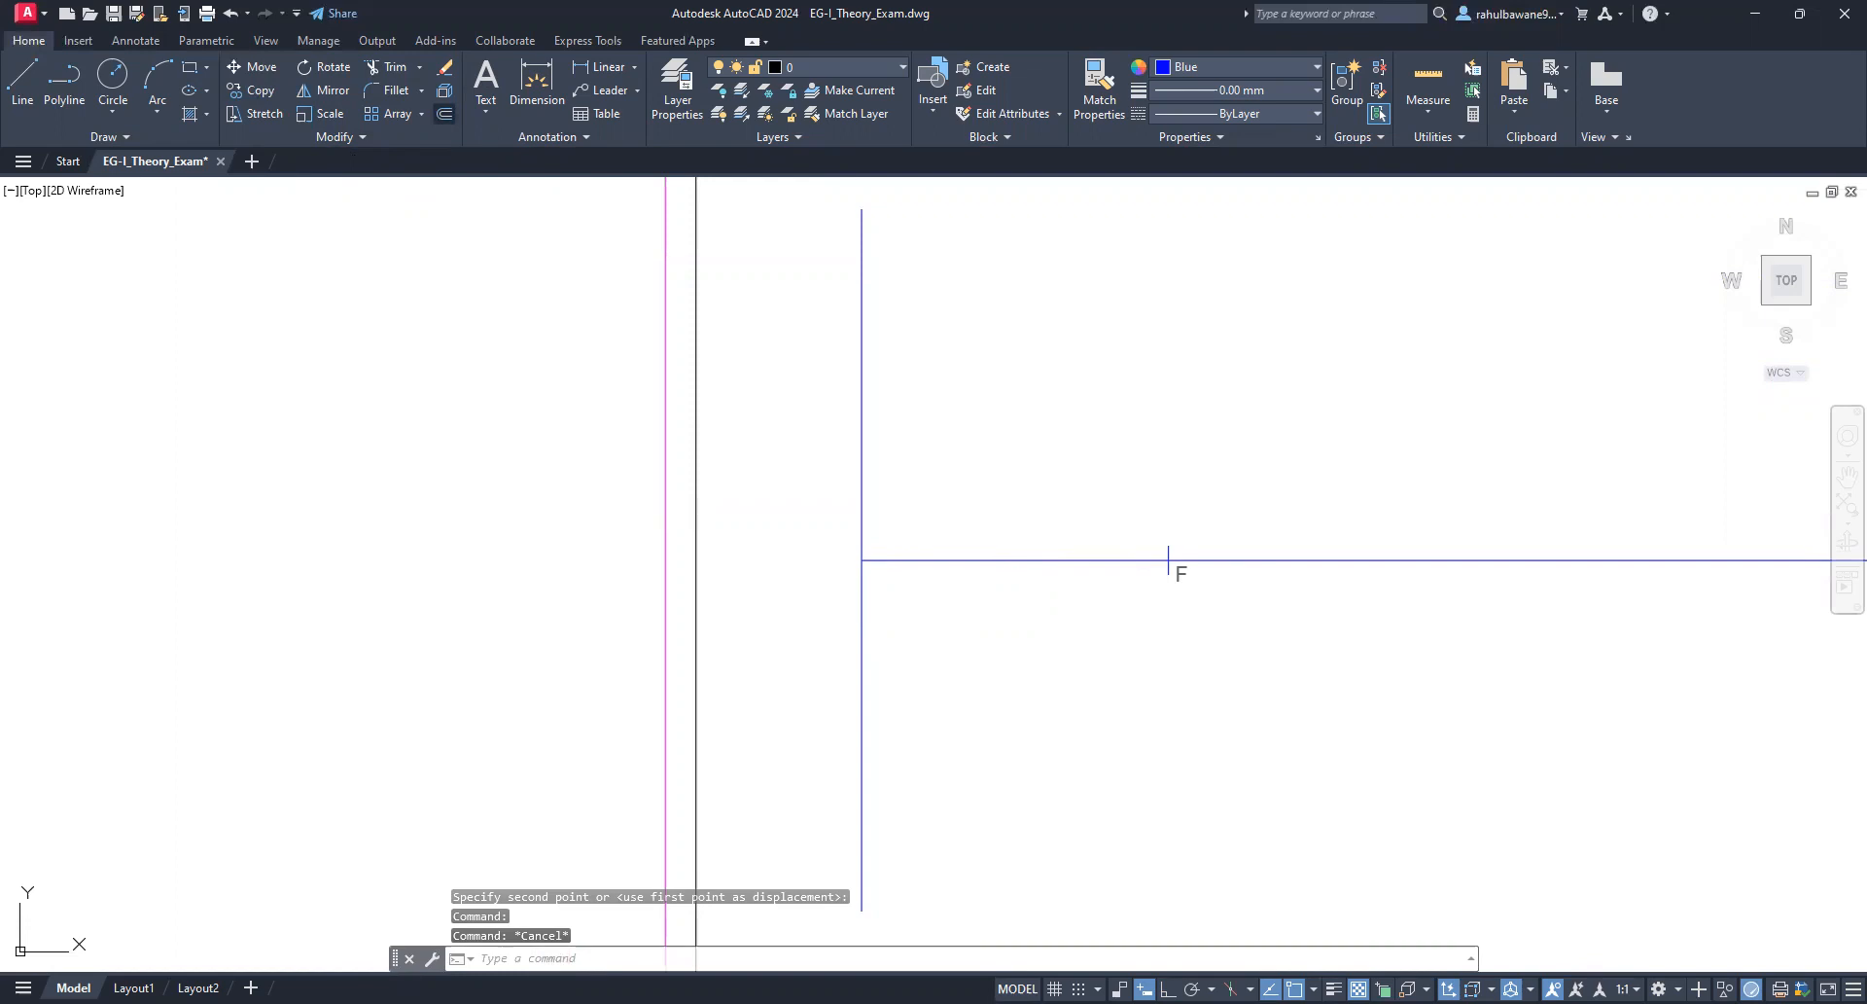
Step: Offset the focus tick by 10 repeatedly toward the directrix, making four division ticks along the axis
text(10)
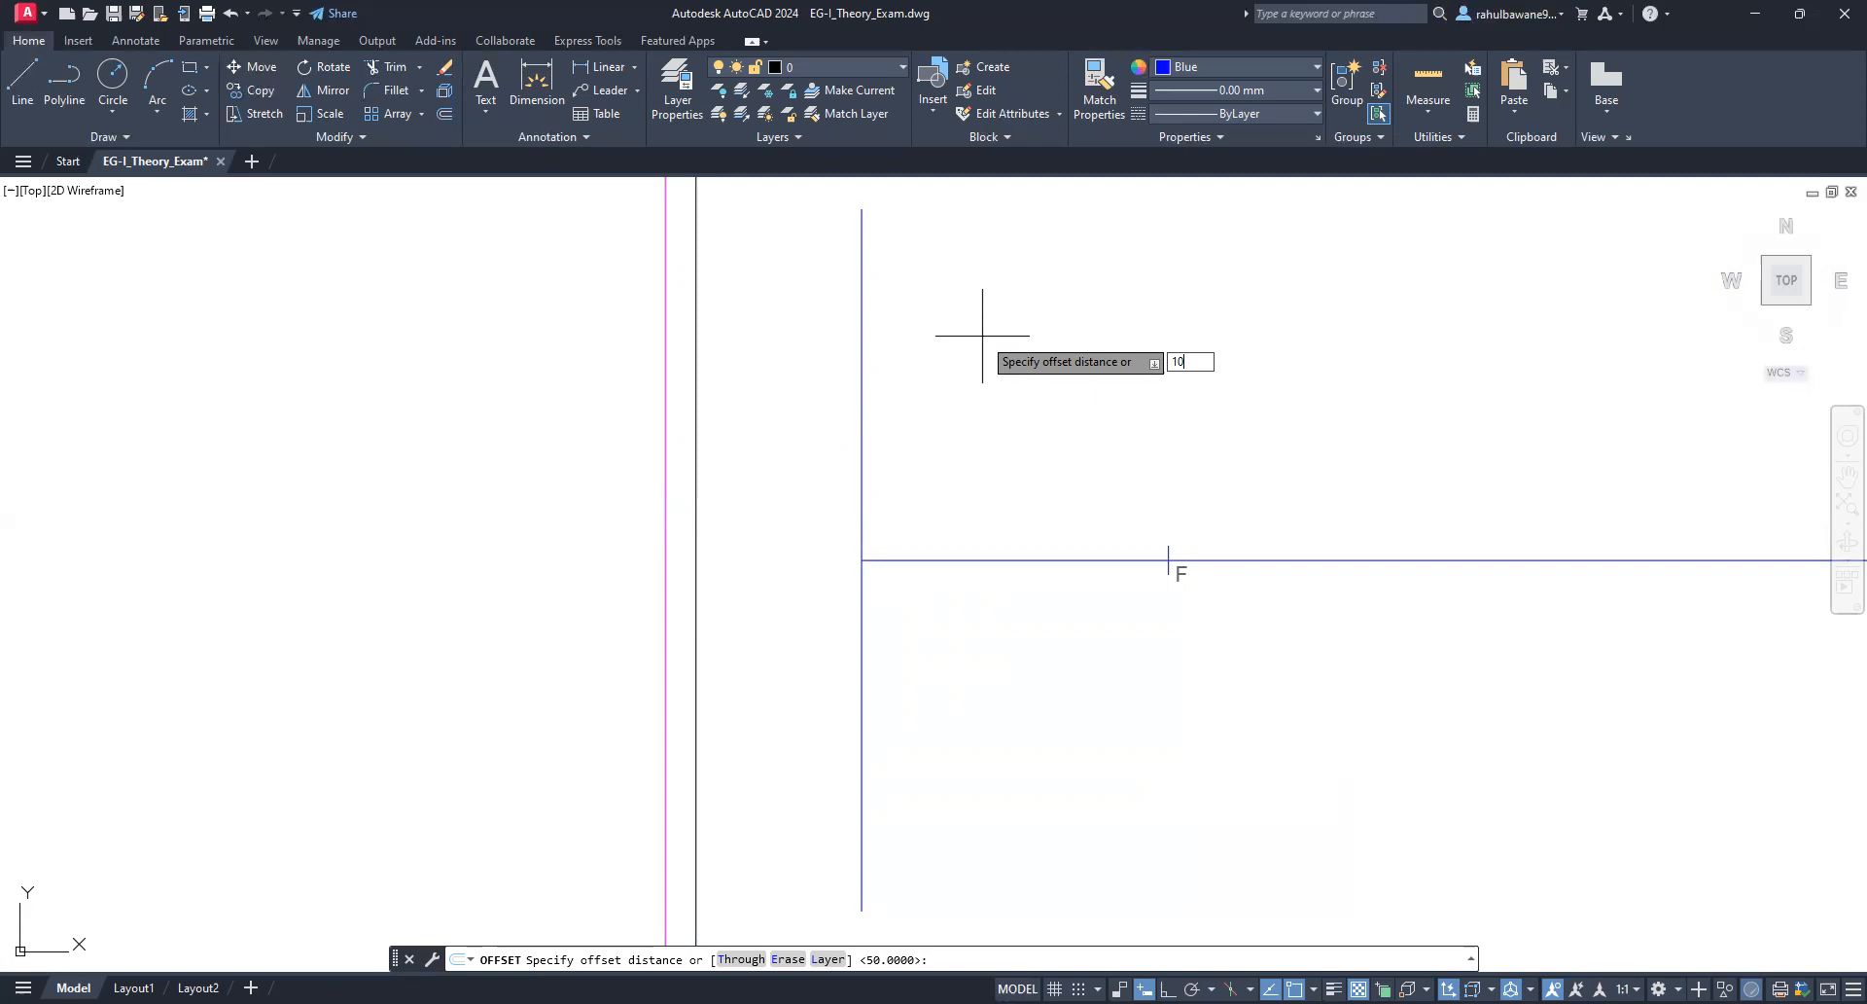
key(Return)
scroll(1367, 620, up, 4)
click(873, 448)
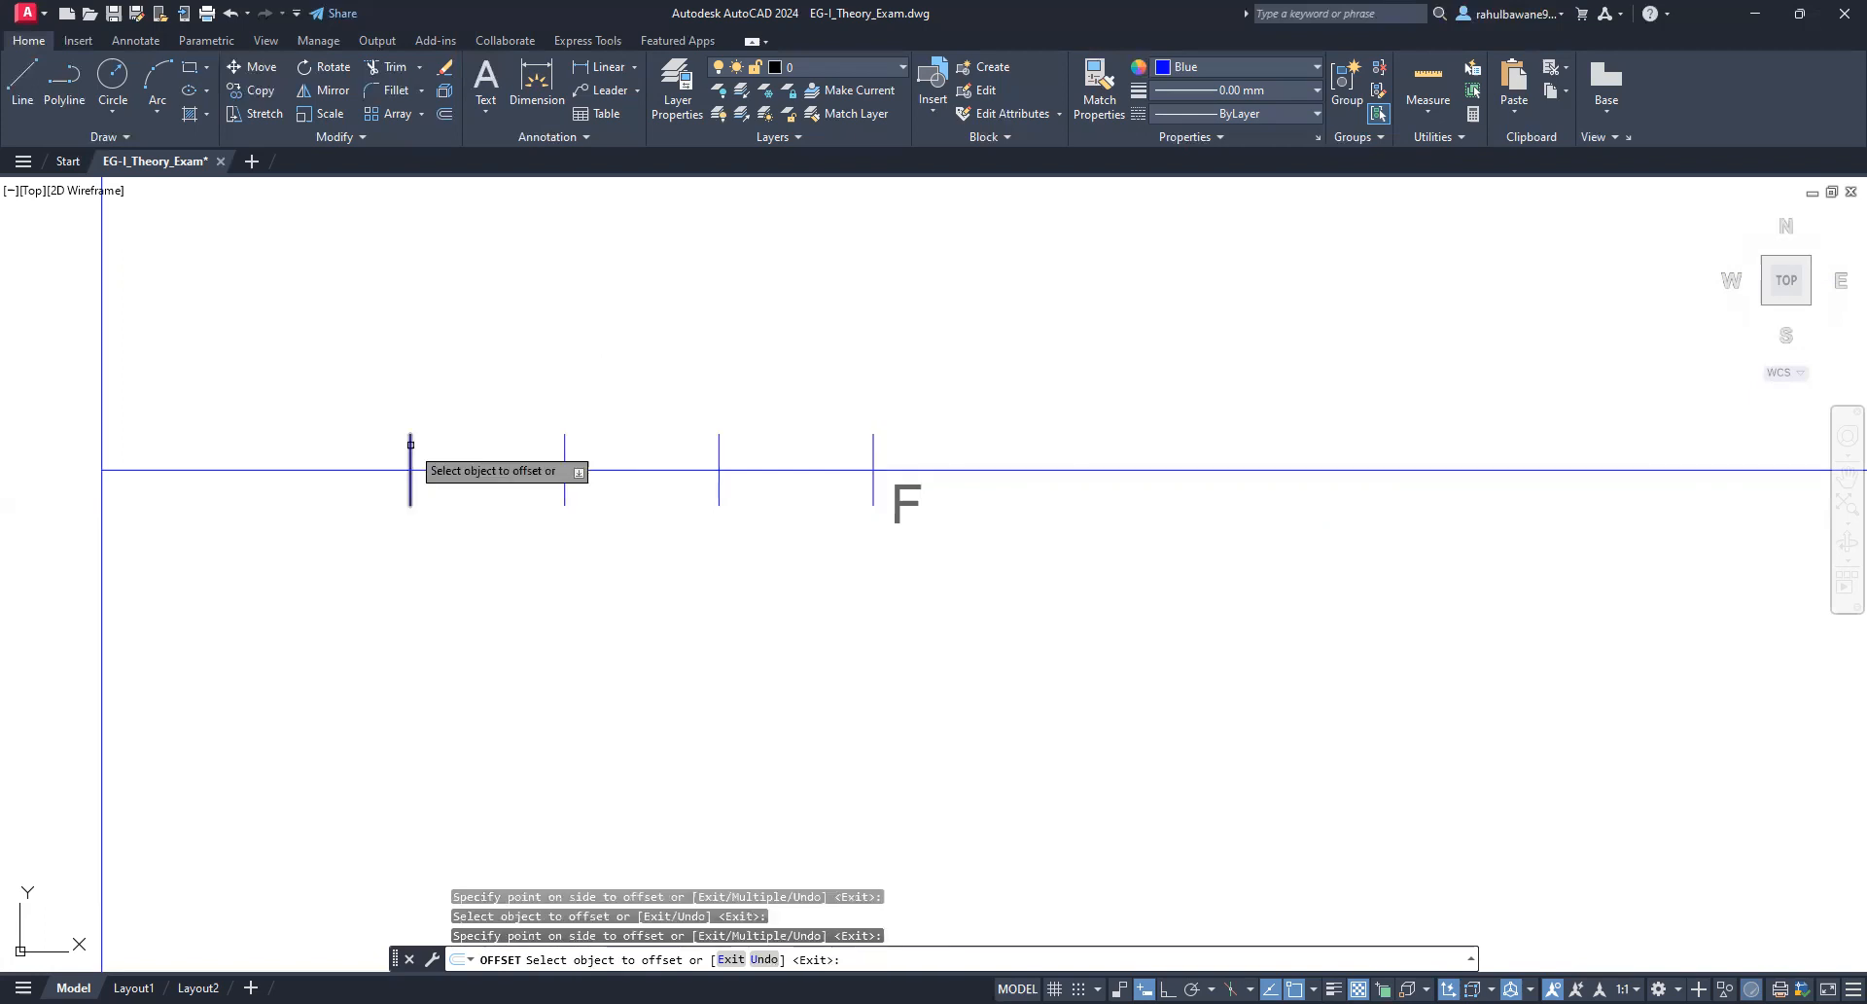
click(411, 445)
click(161, 288)
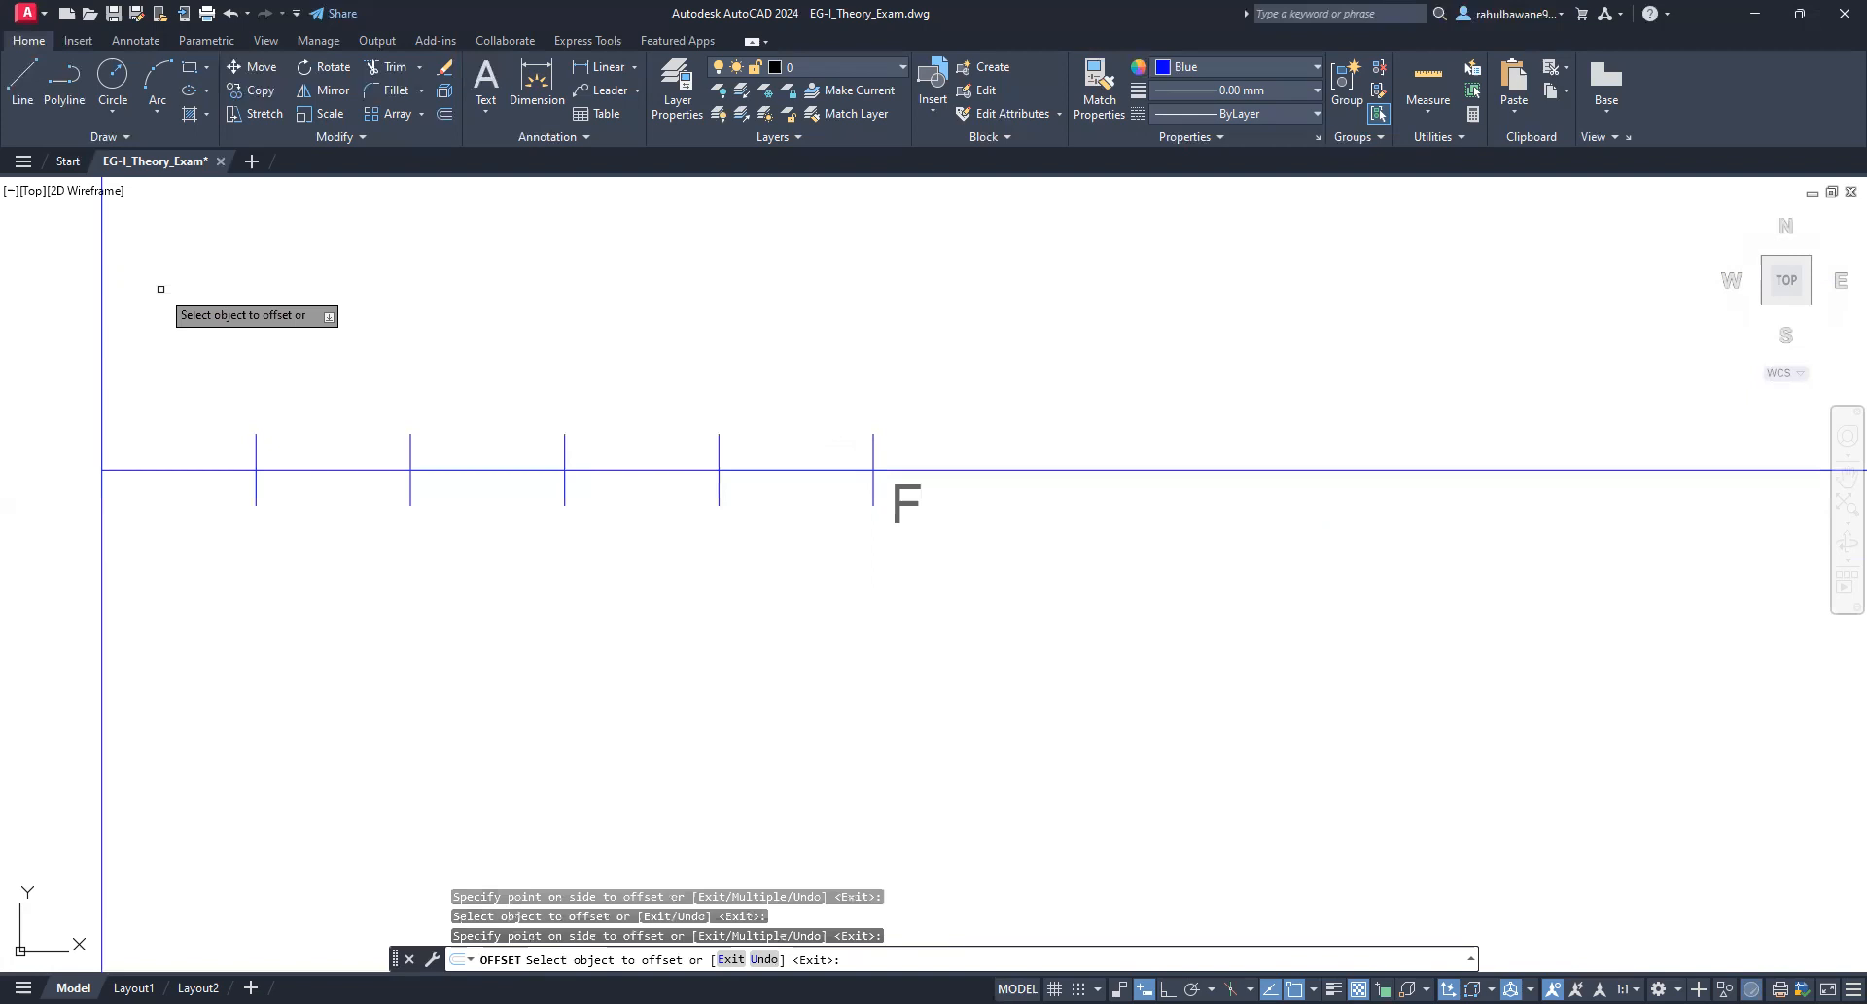
key(Escape)
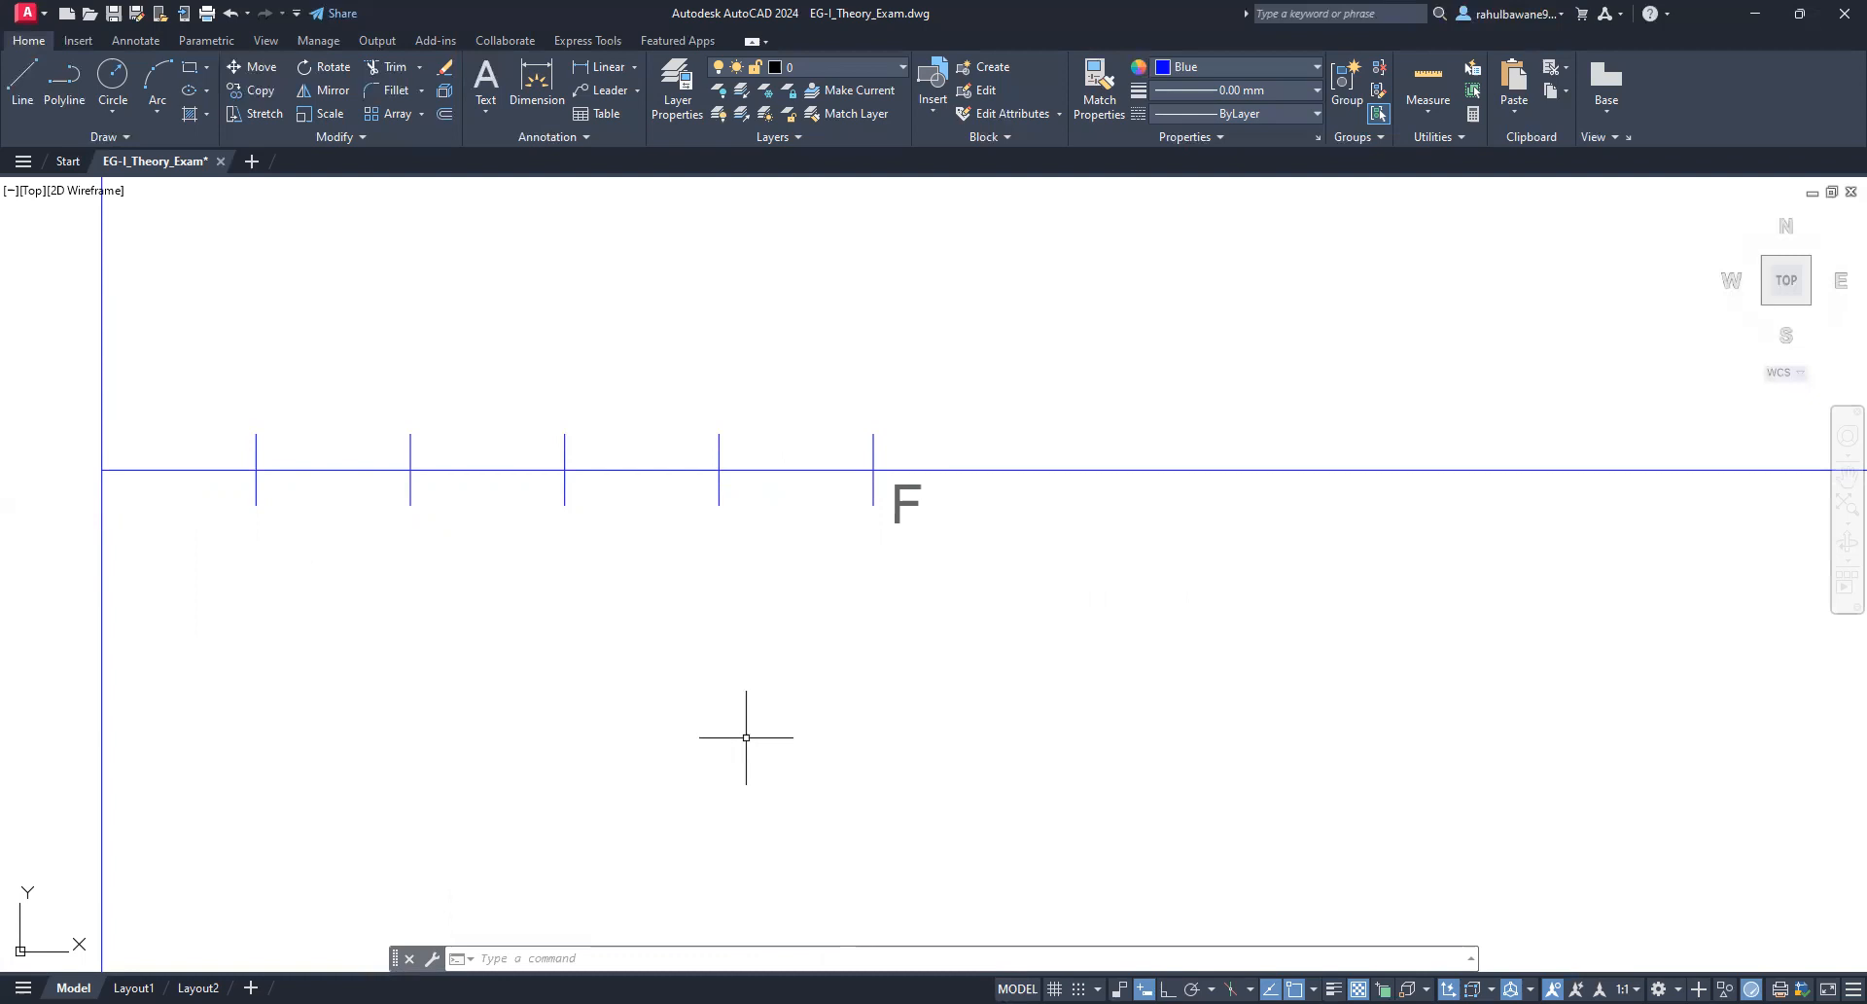
Step: Examine the horizontal axis and the divisions between directrix and focus, checking the third tick from the directrix
click(972, 468)
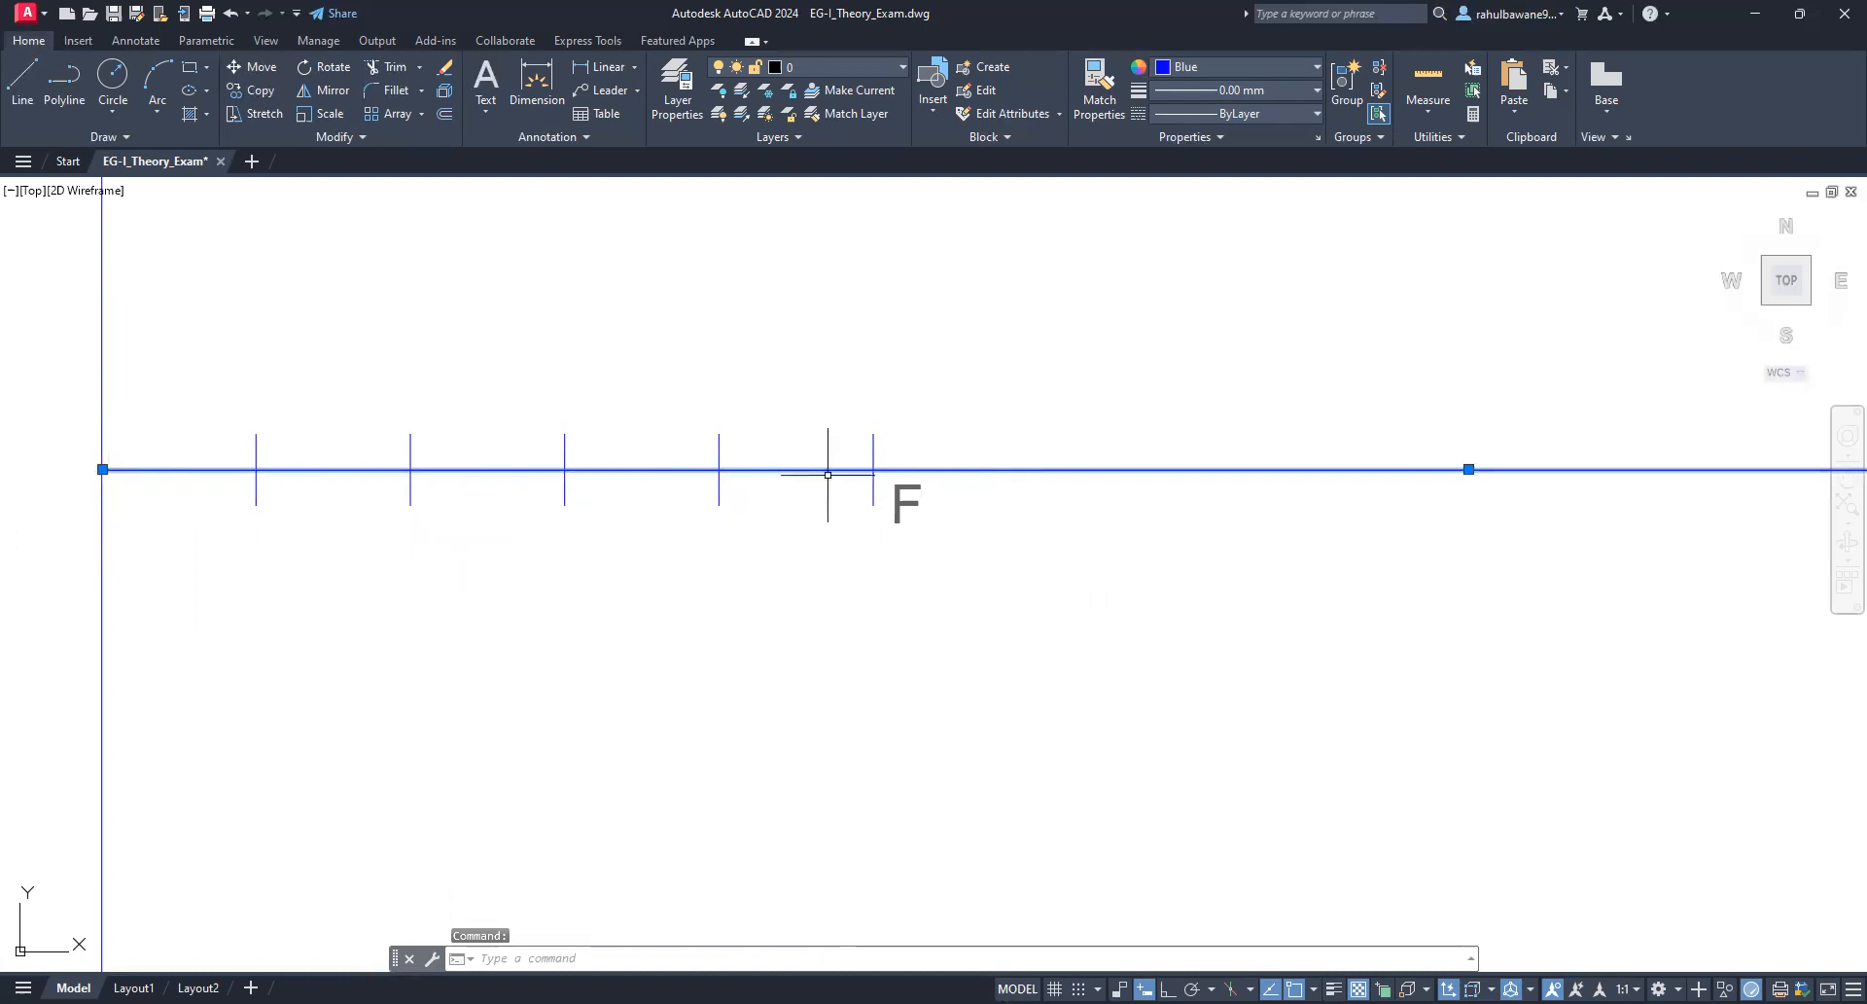
scroll(739, 544, down, 2)
scroll(489, 545, down, 3)
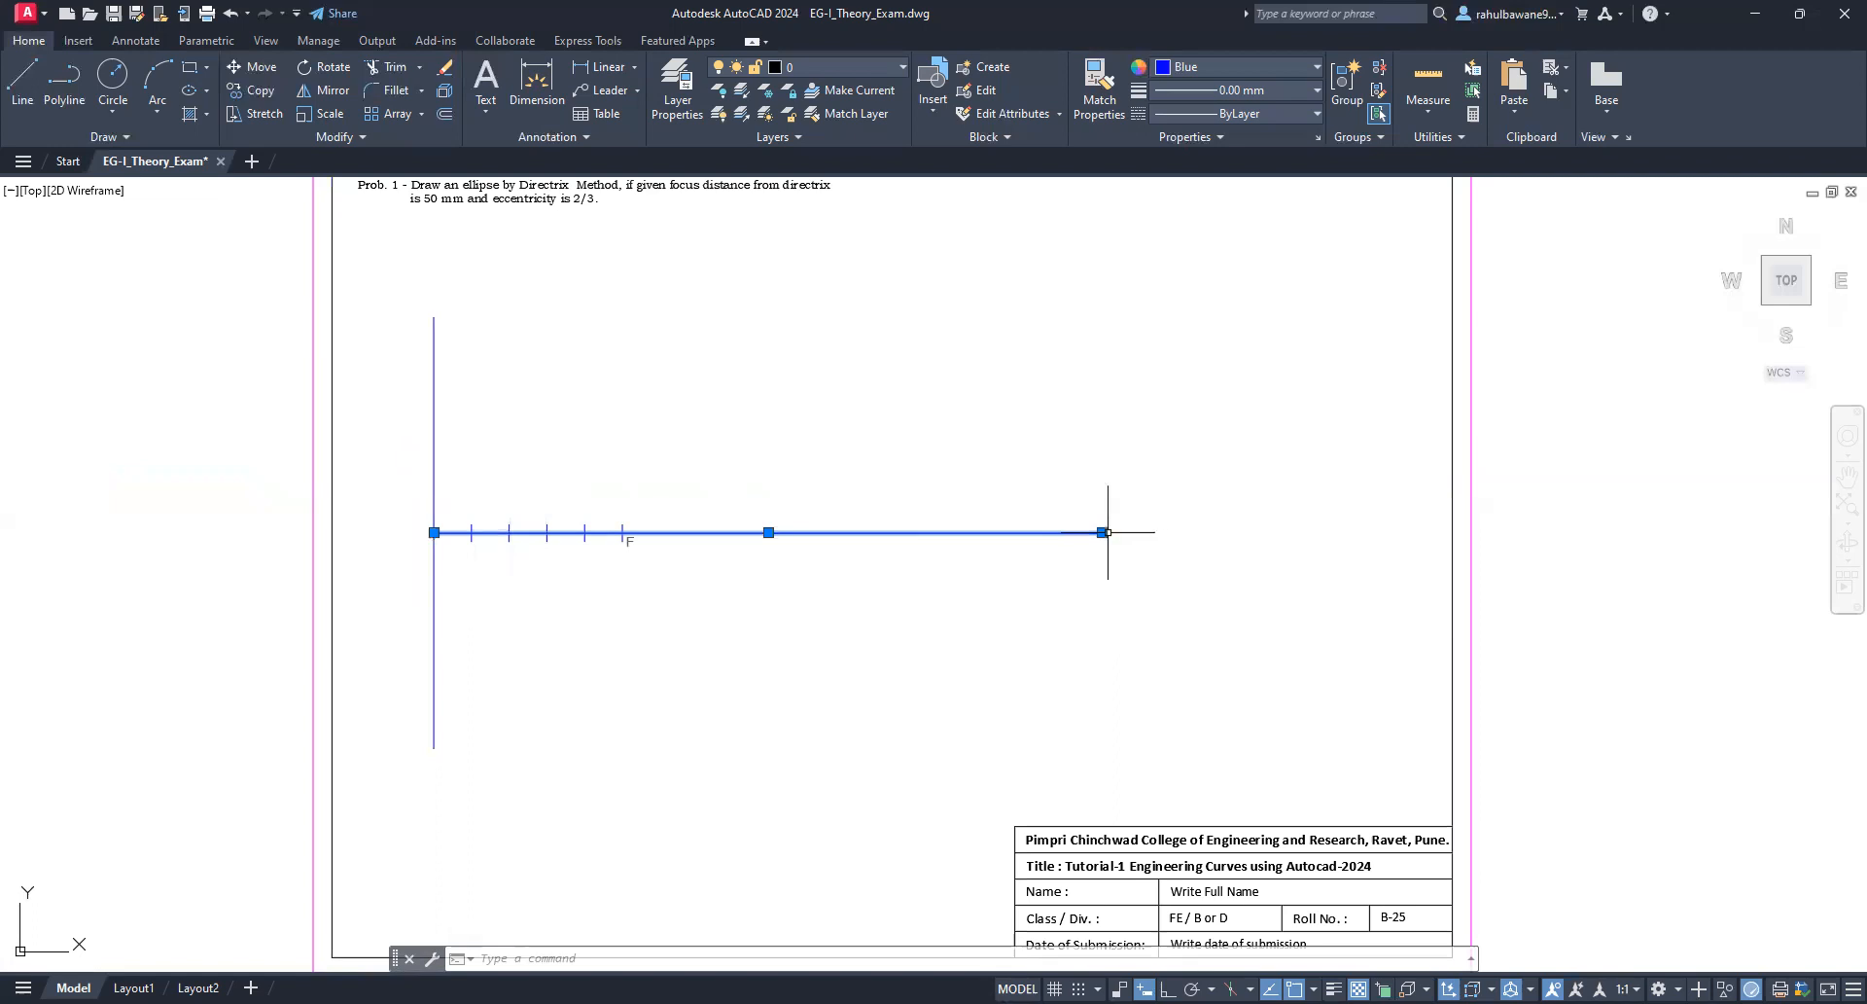
key(Escape)
scroll(630, 541, up, 5)
scroll(1331, 570, down, 3)
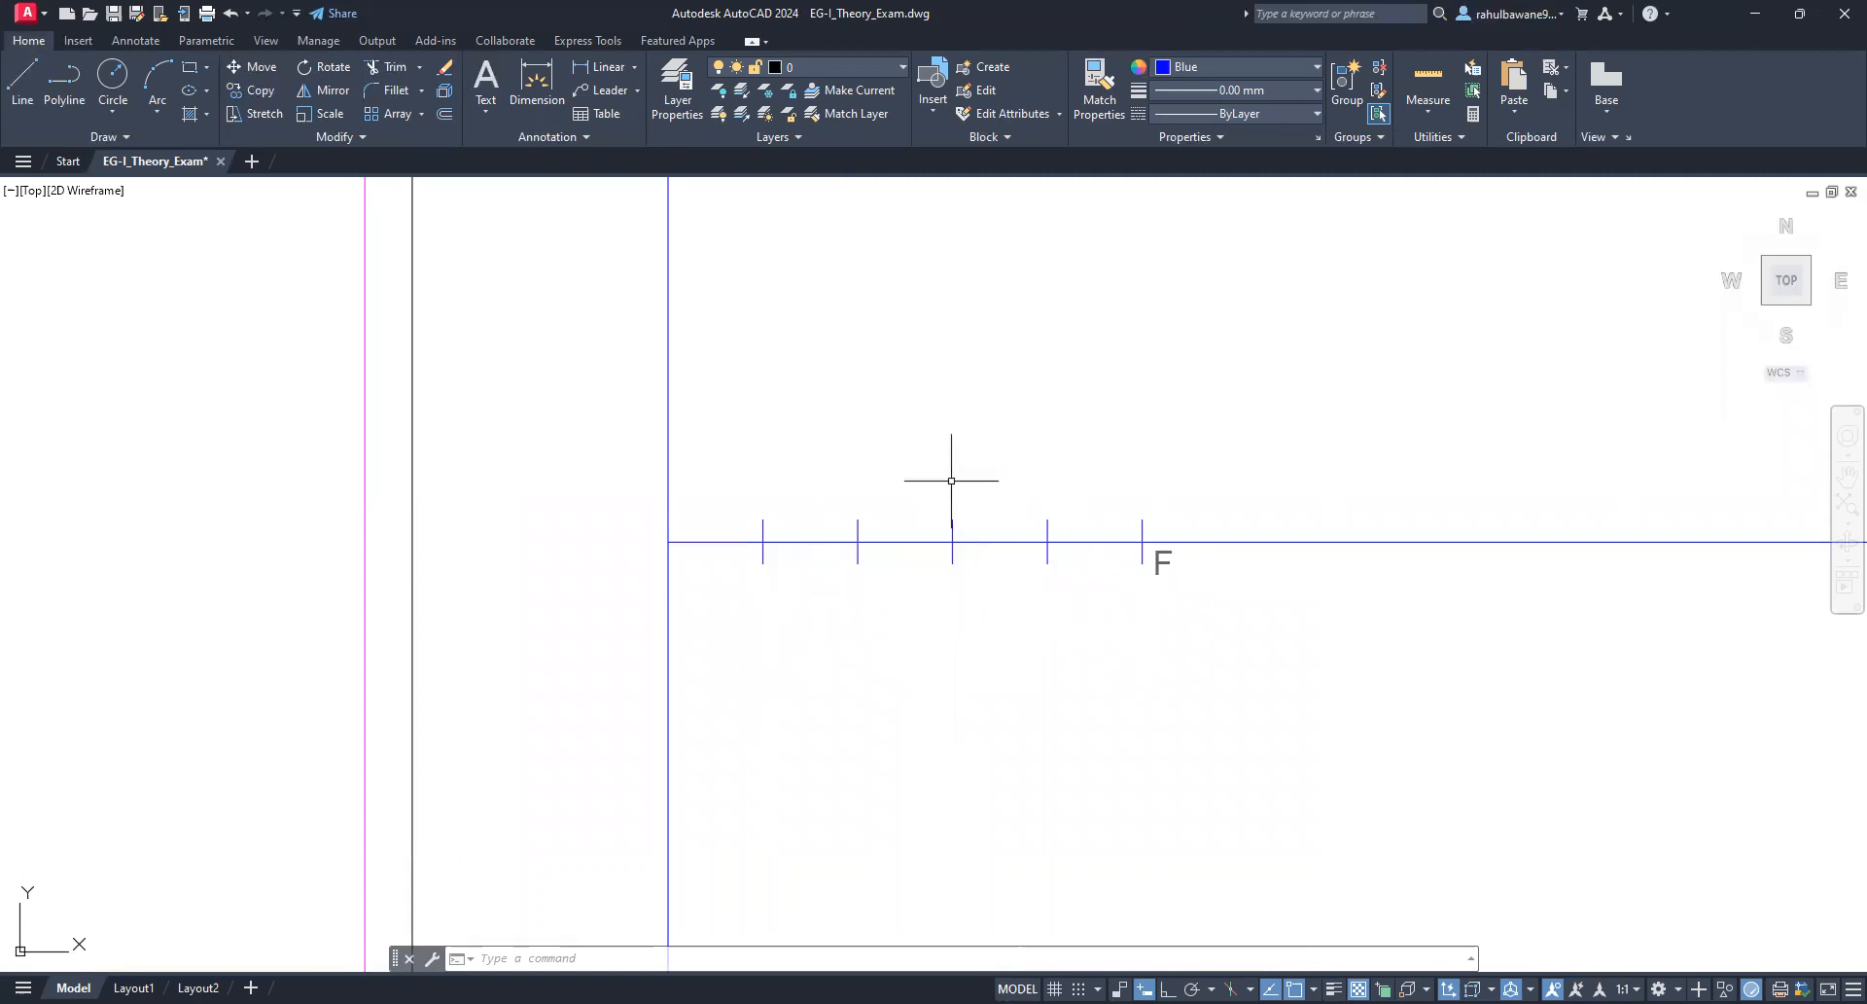
click(953, 551)
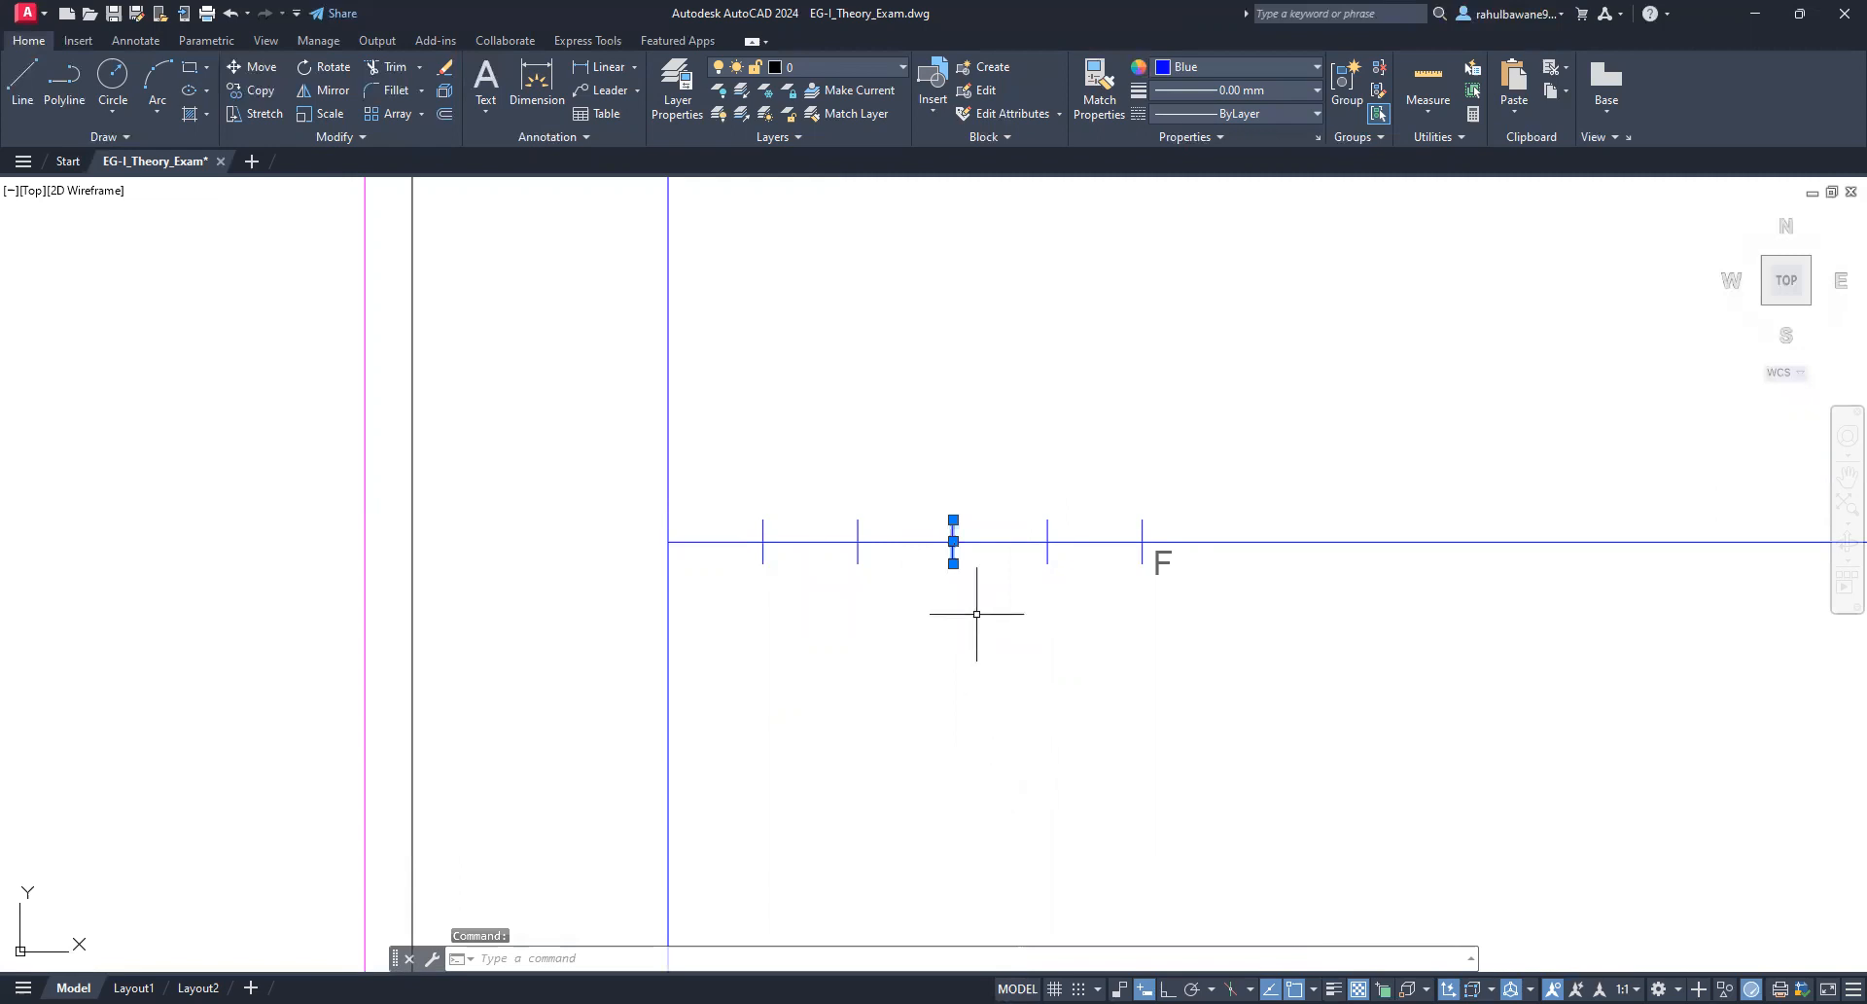
key(Escape)
key(Escape)
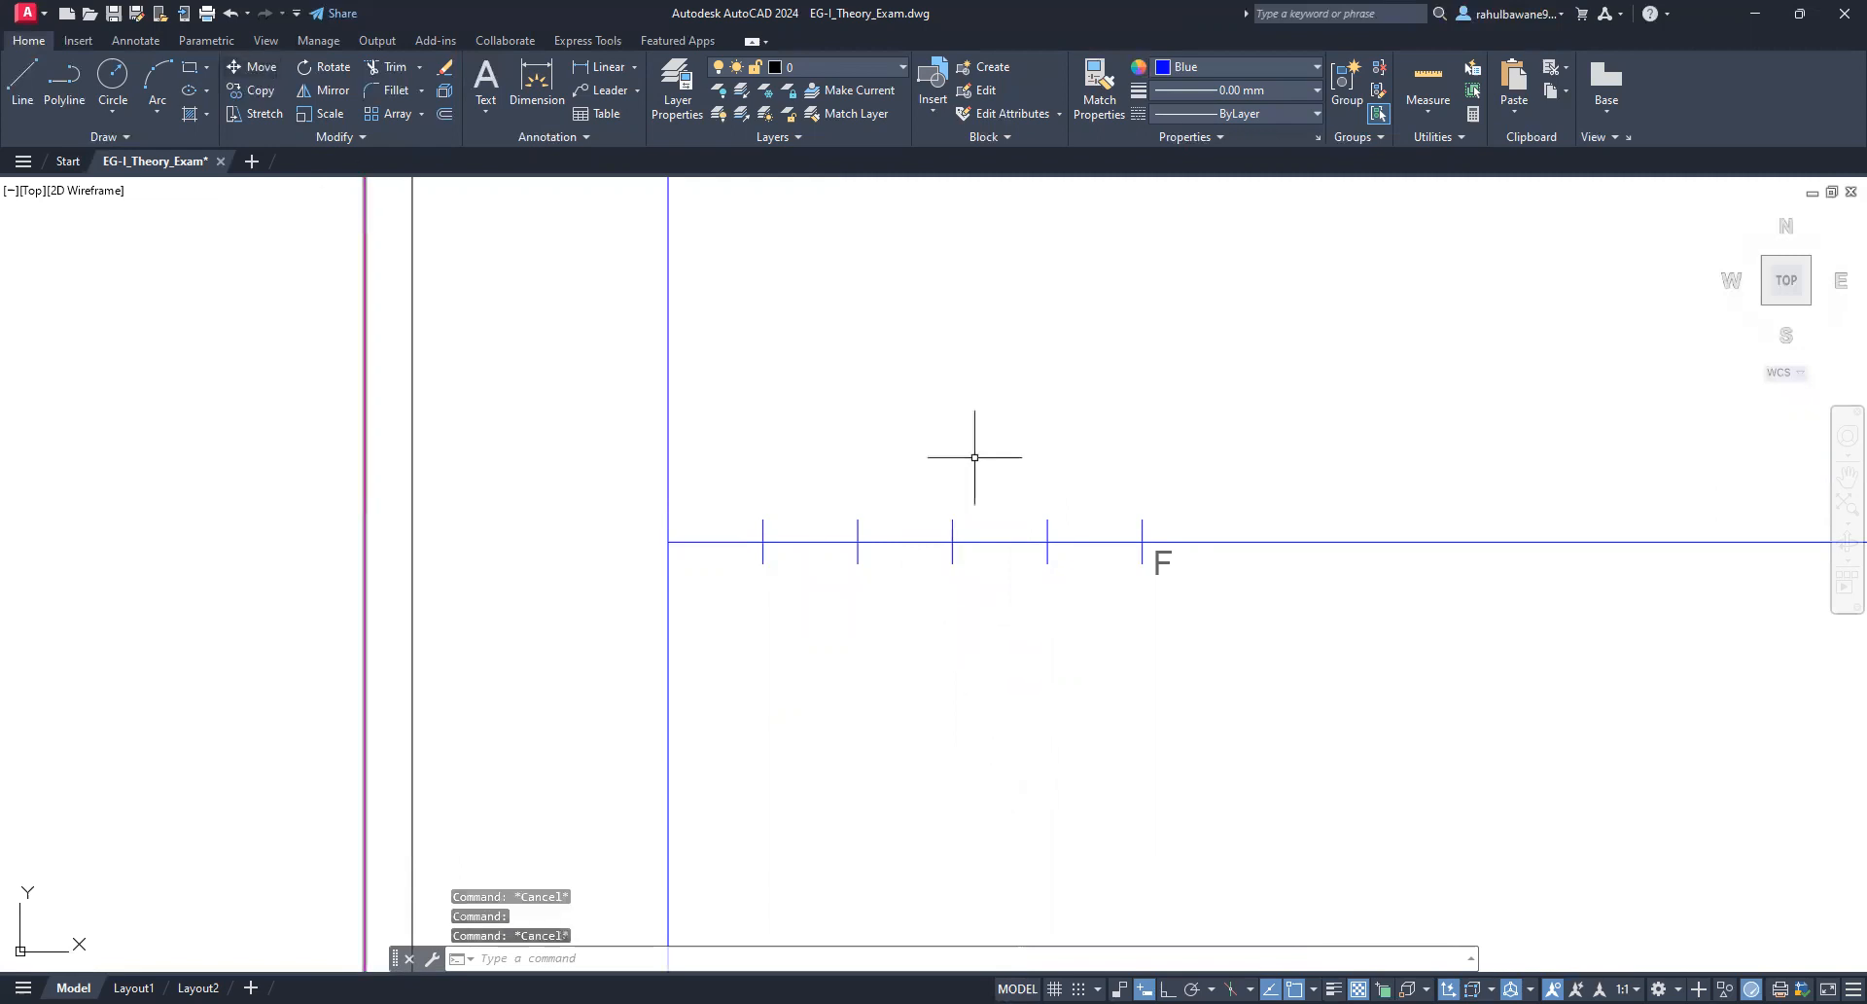
Step: Copy the "F" label to the third tick from the directrix and change the copy's text to "V"
click(1164, 562)
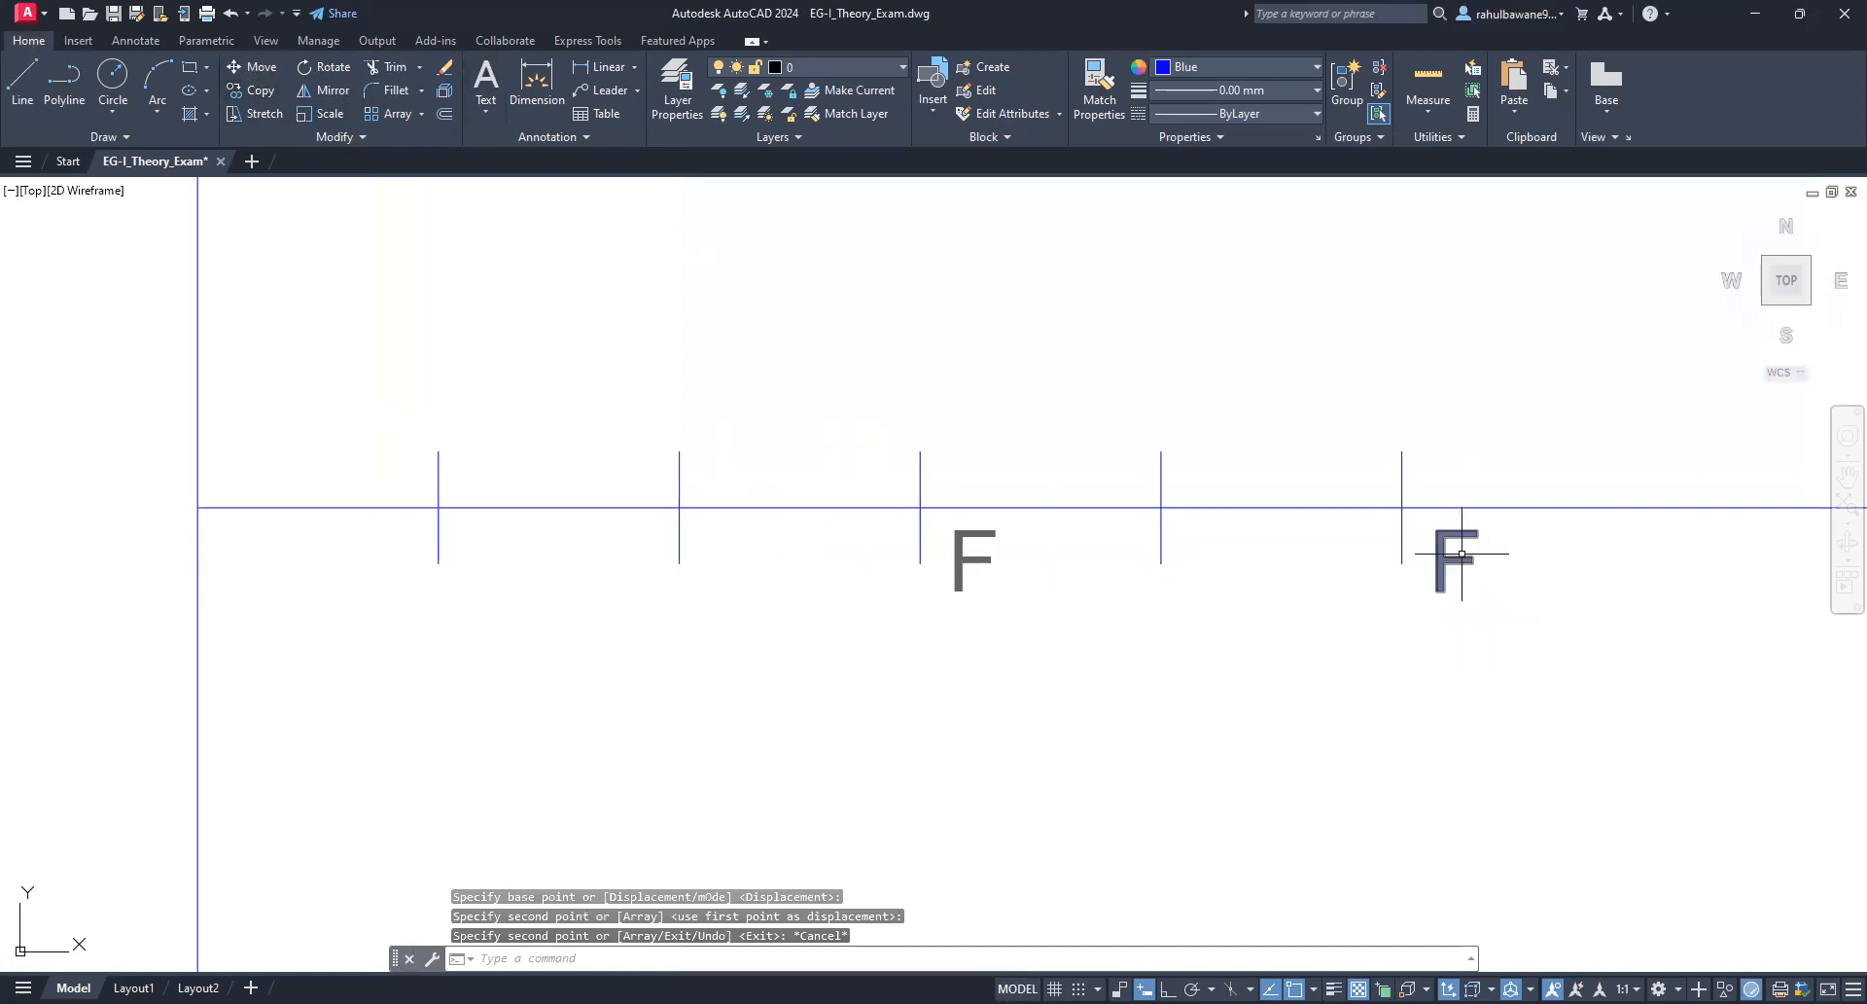
click(990, 559)
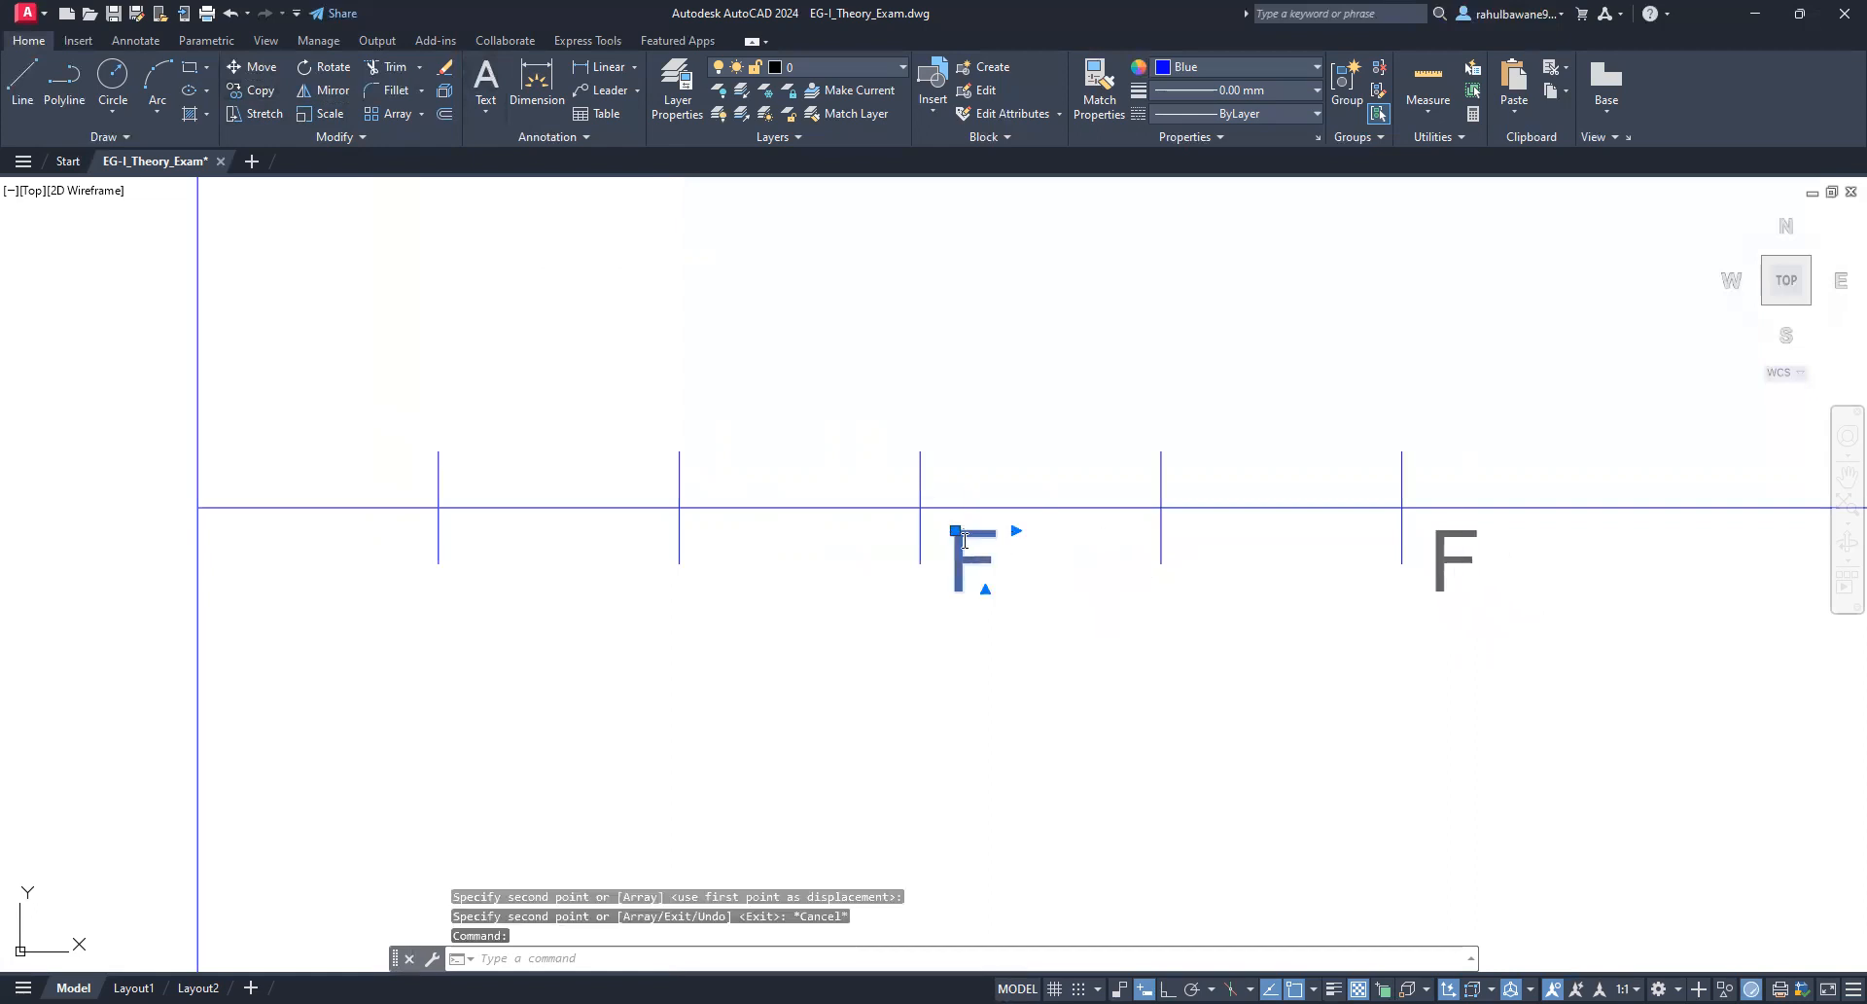
double_click(992, 562)
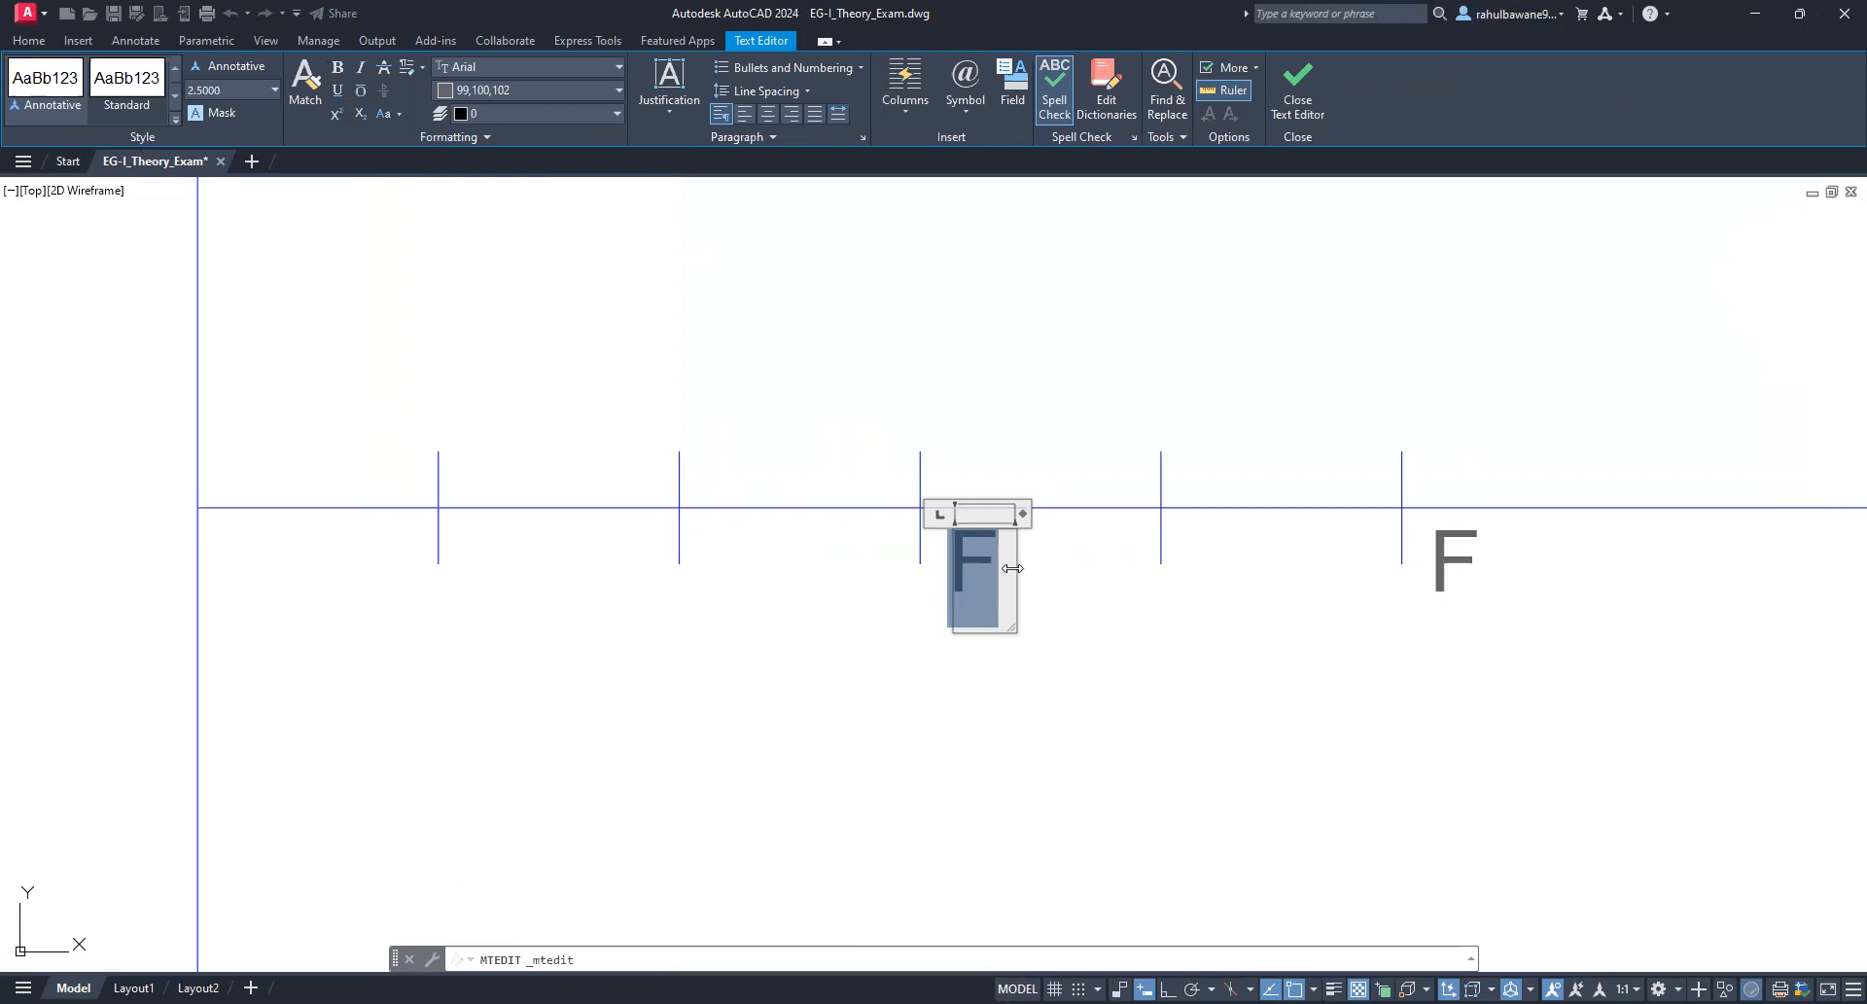
text(V)
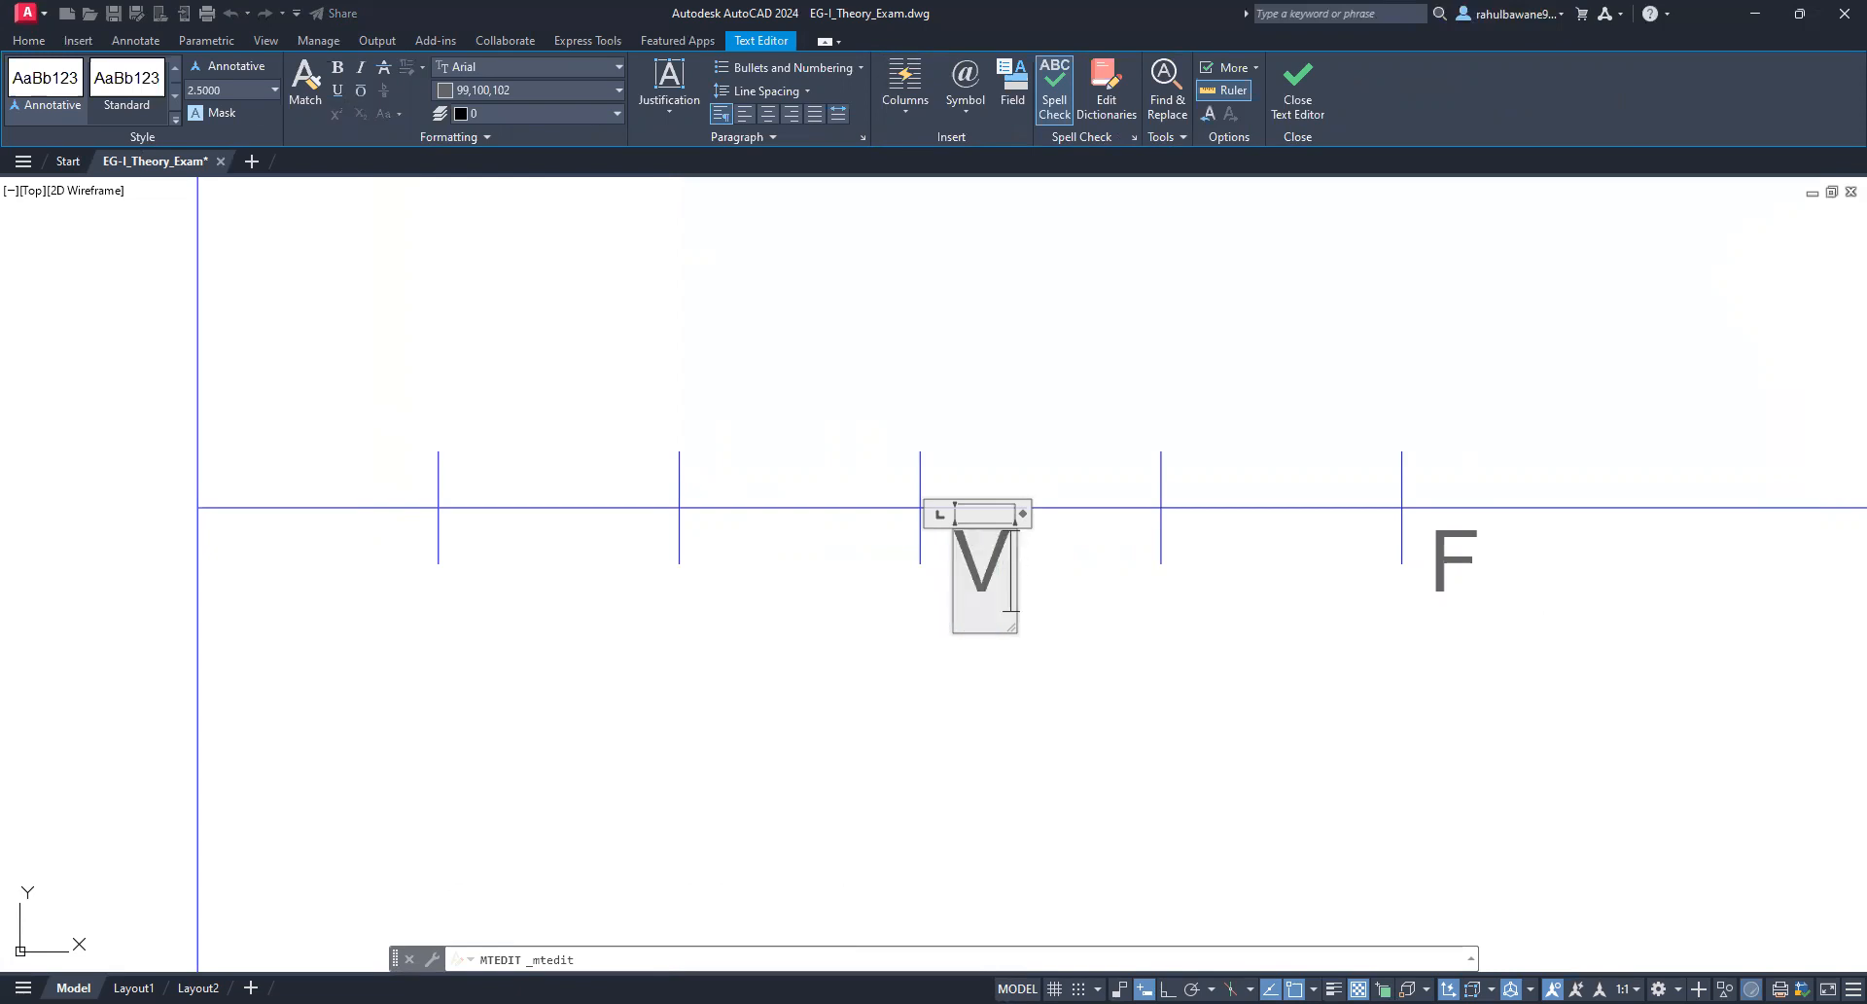
click(904, 524)
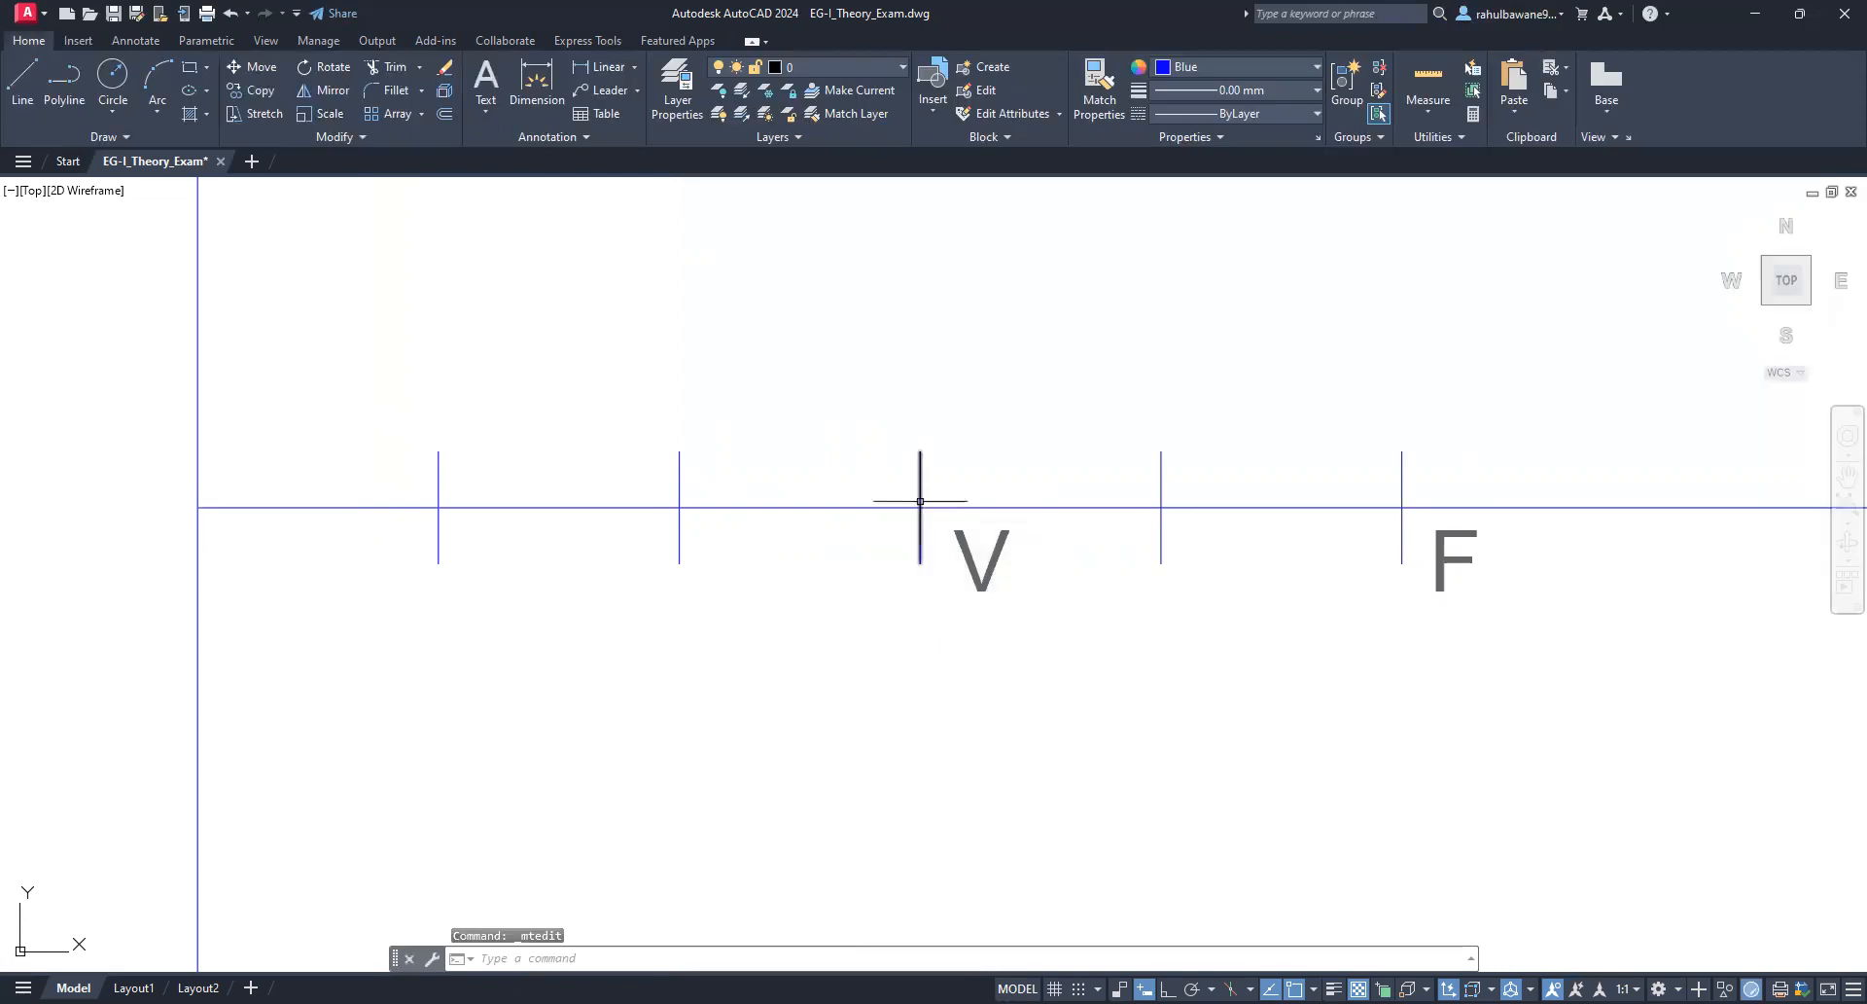
Step: Try to stretch the upper end of the tick at V far above the axis, and undo that stretch
scroll(949, 689, down, 4)
scroll(929, 645, up, 4)
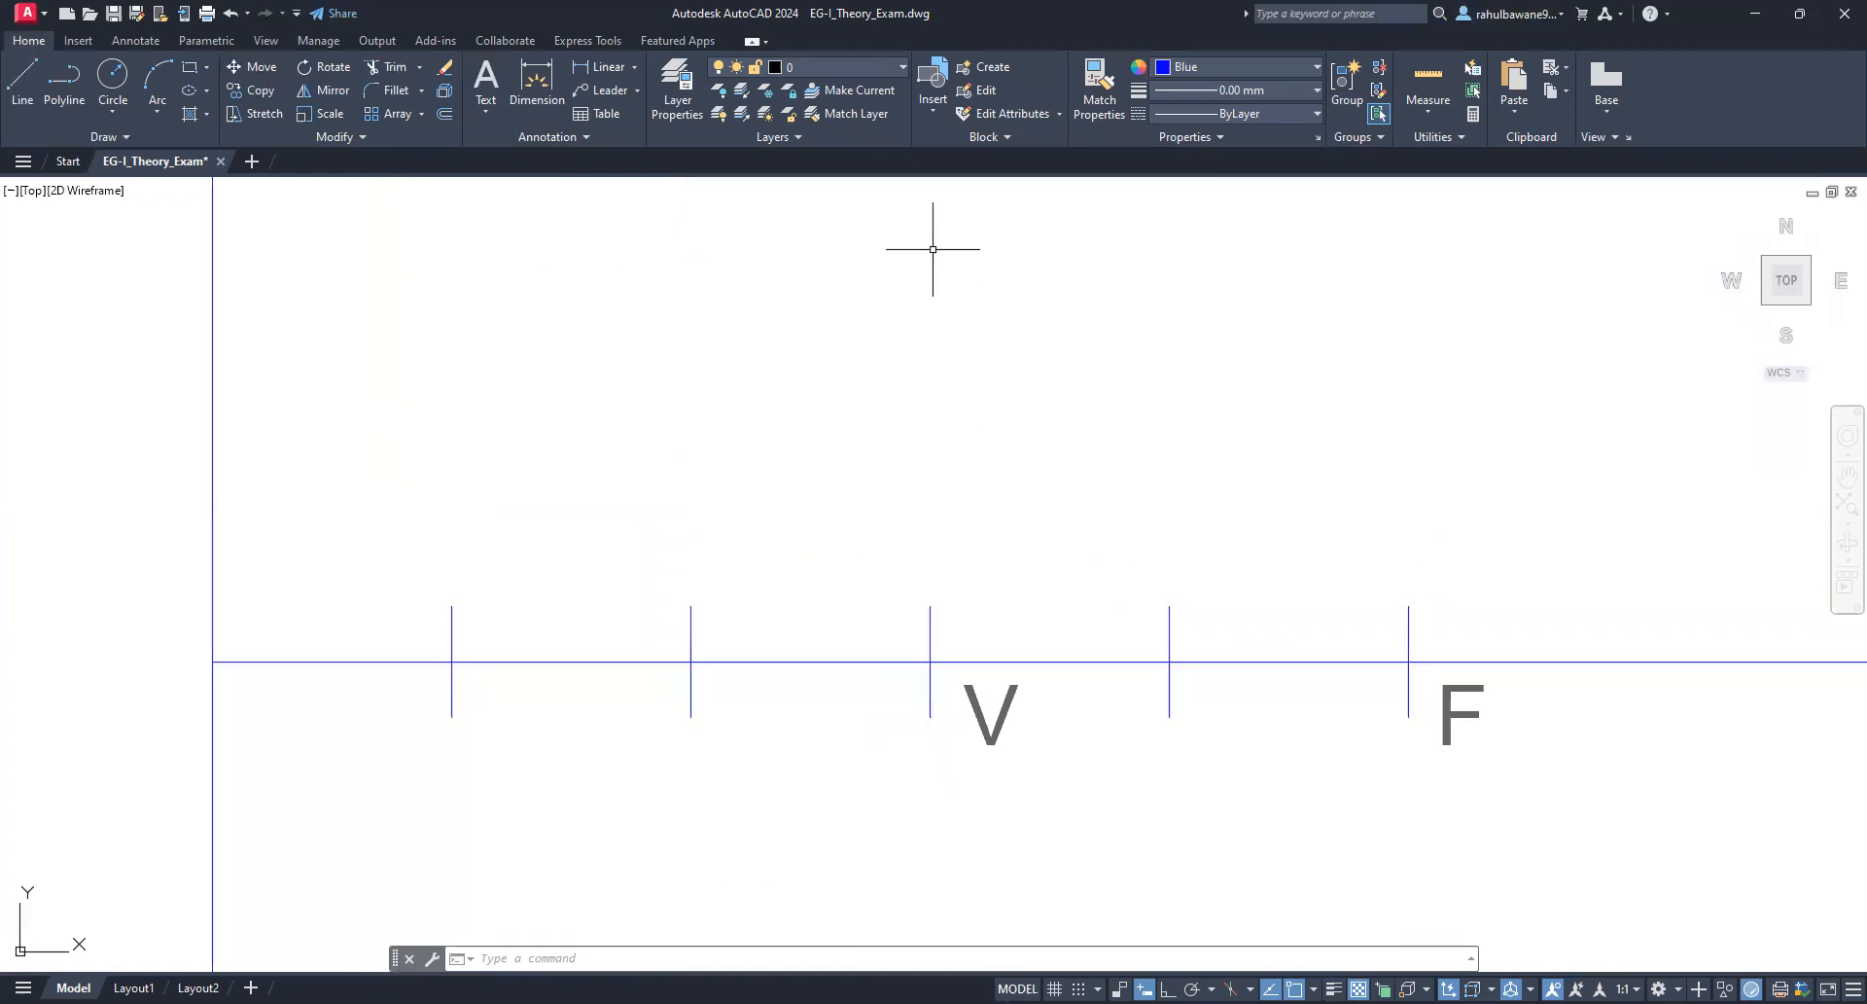
click(930, 685)
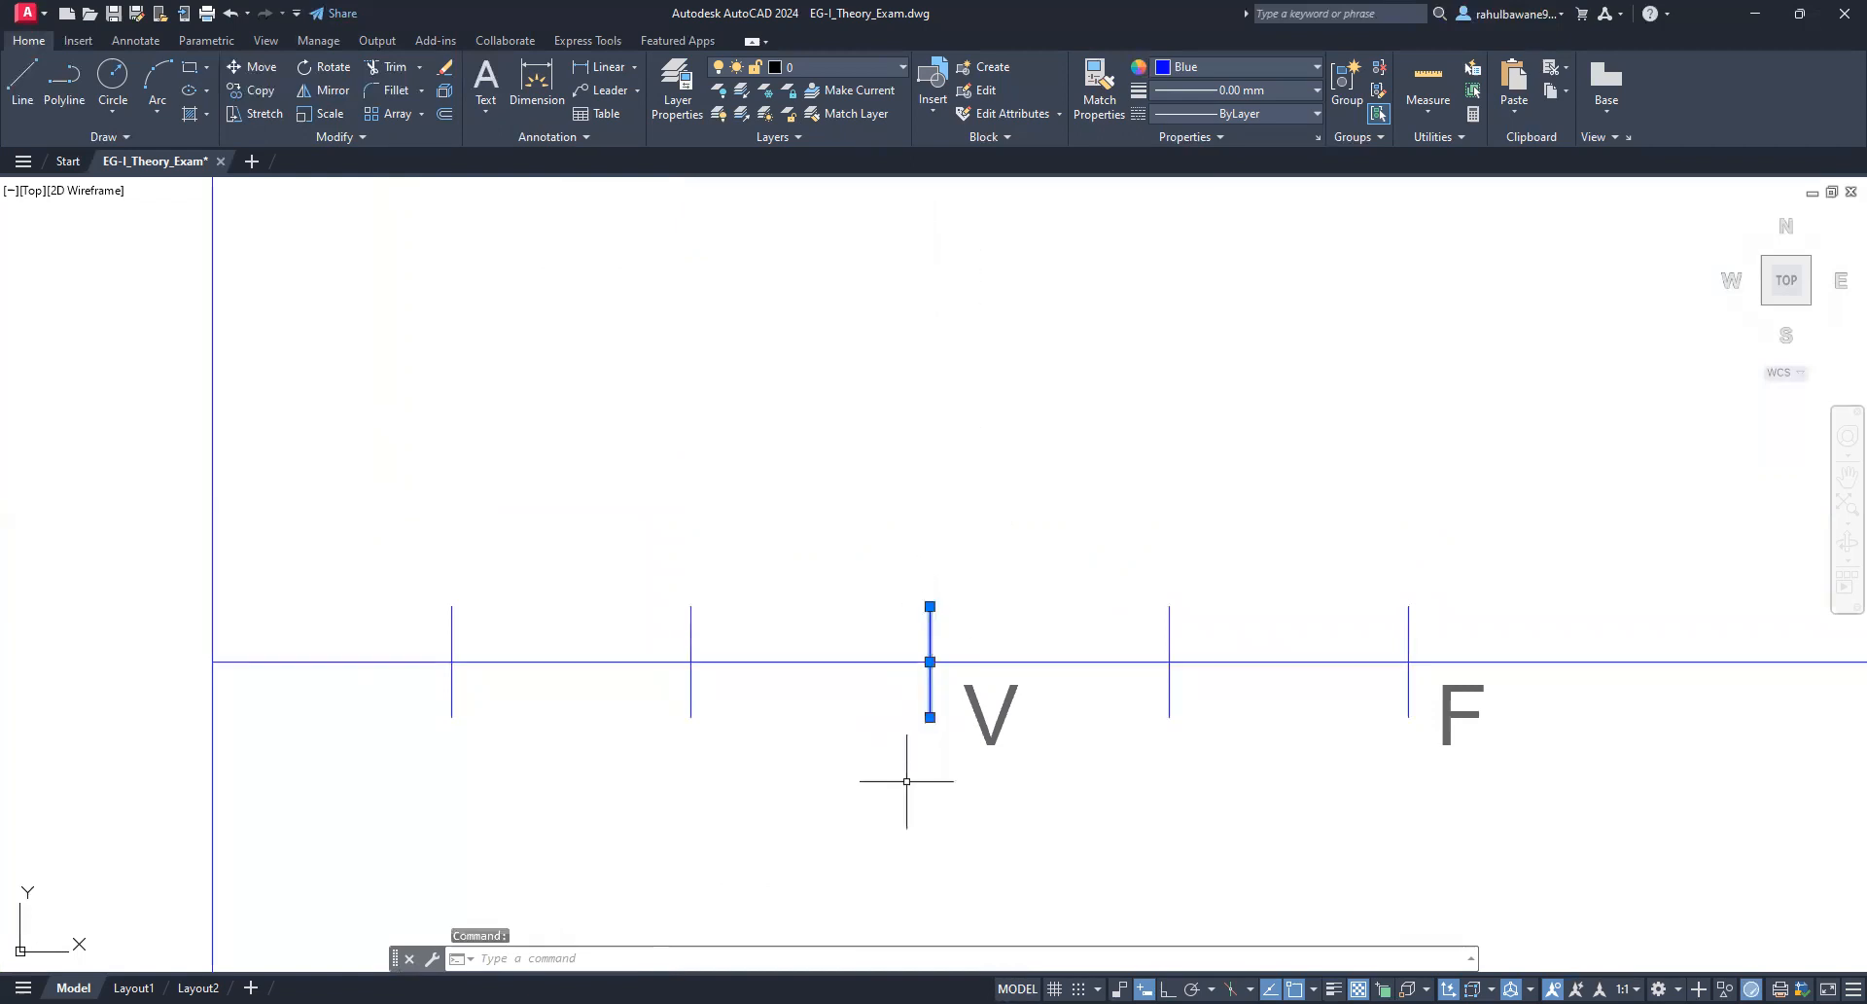
scroll(906, 781, down, 2)
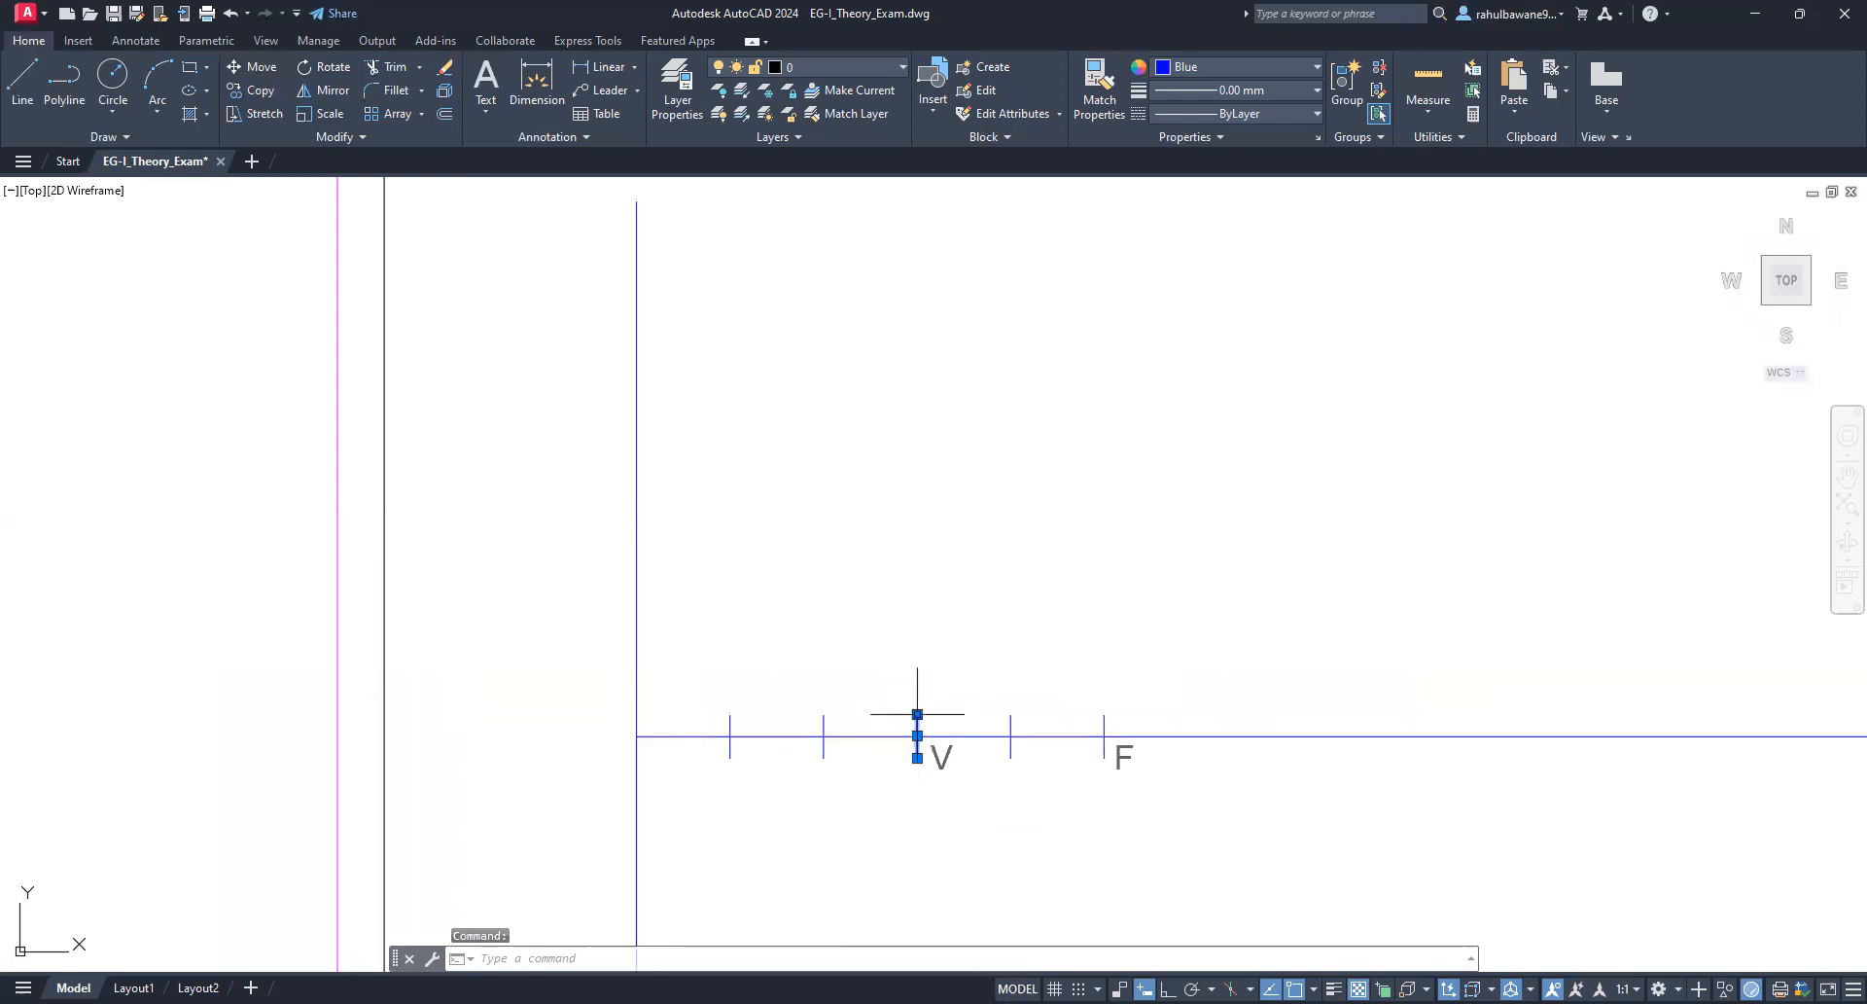
mouse_move(918, 715)
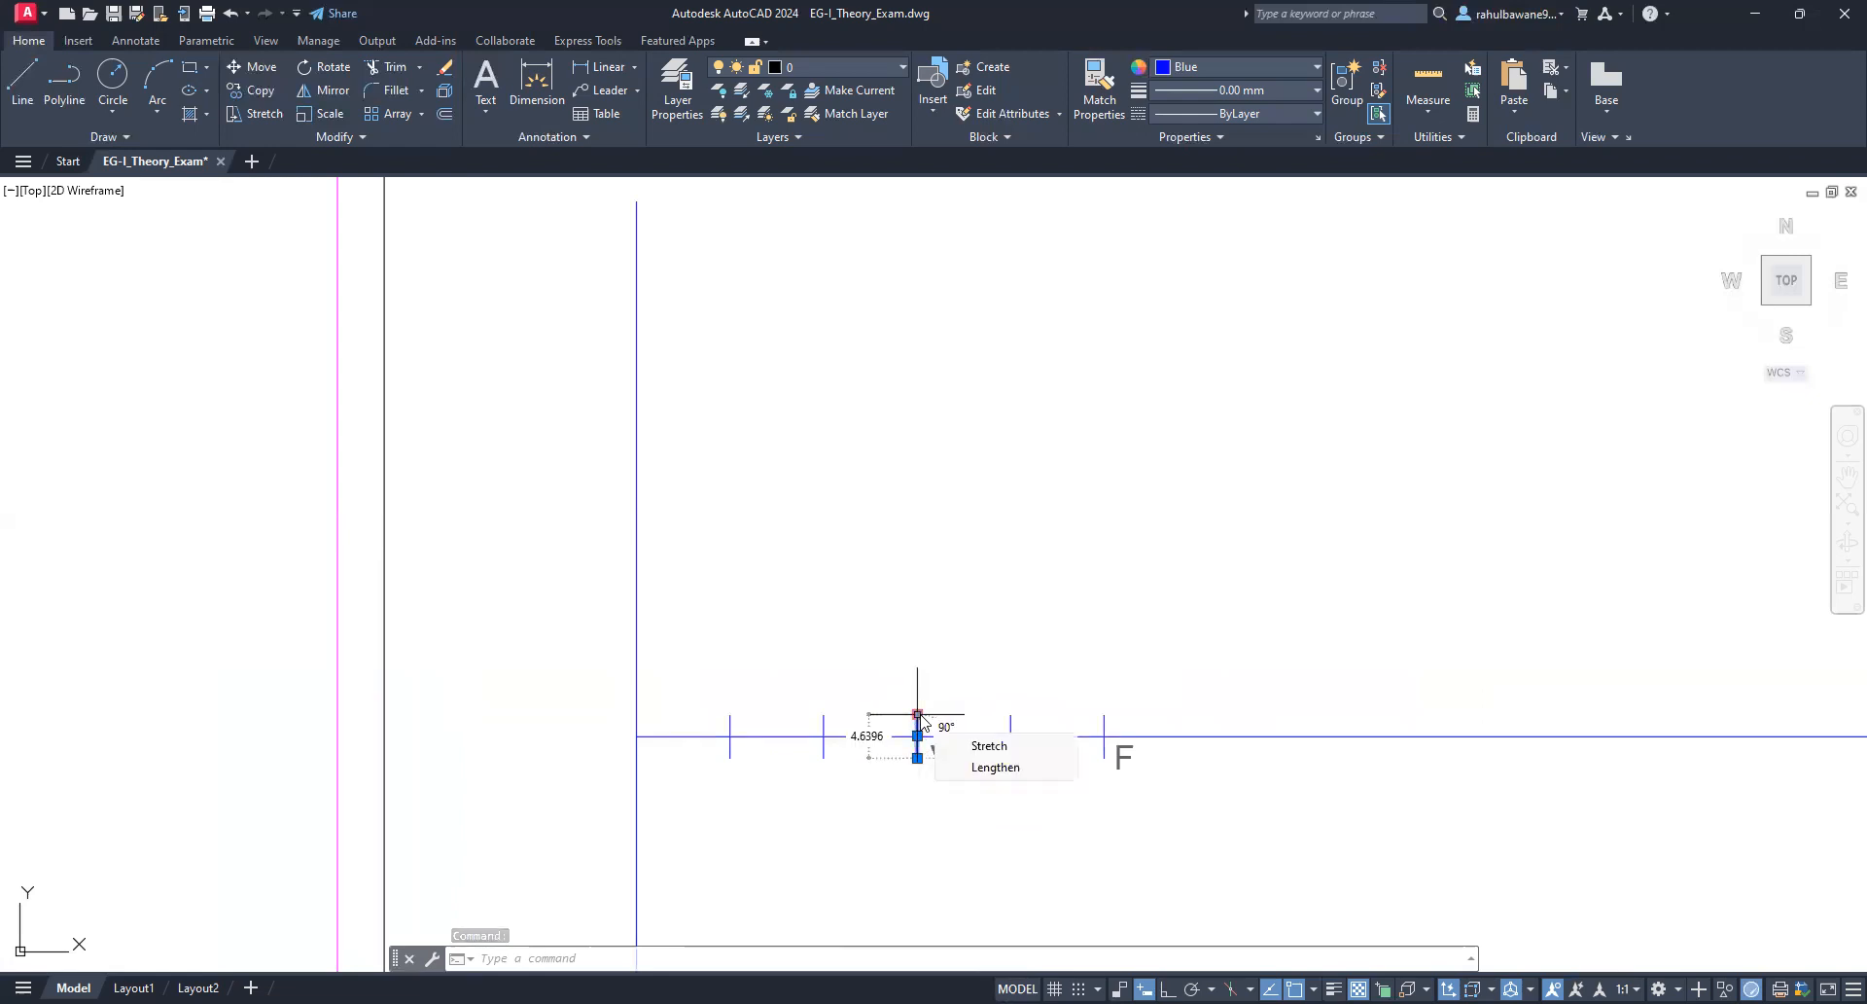
scroll(914, 702, up, 2)
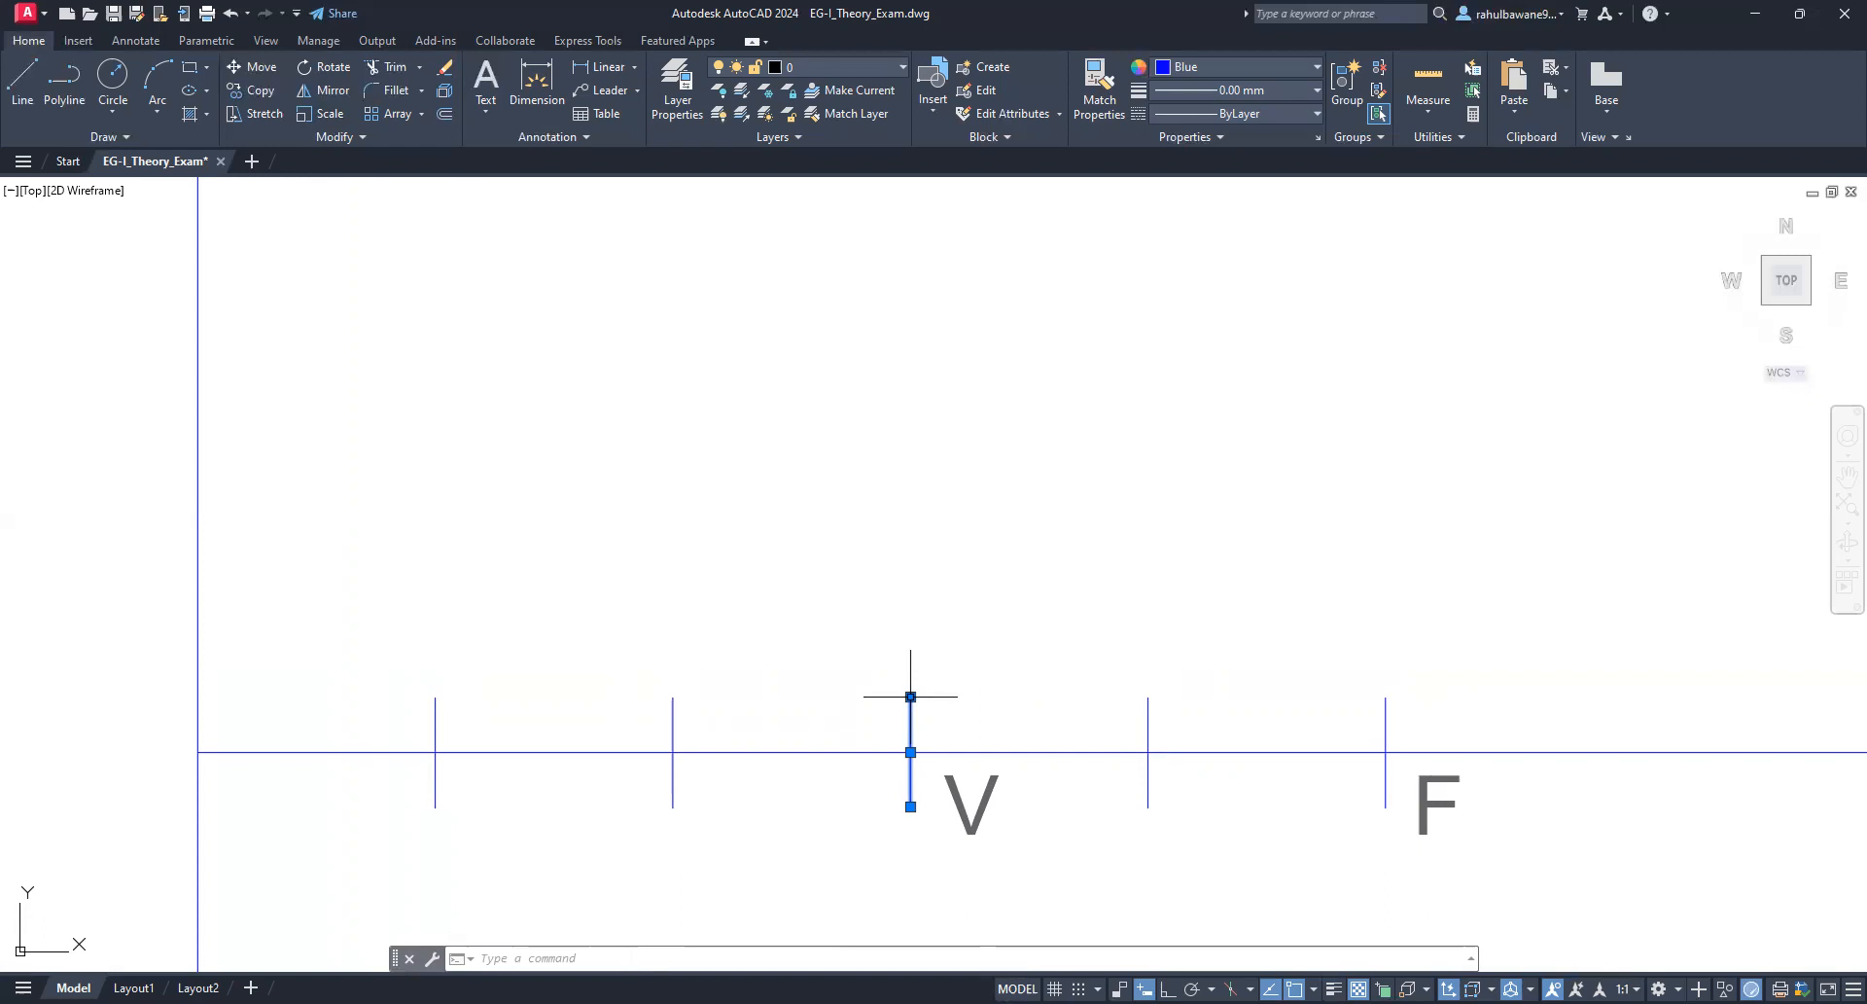
click(910, 696)
scroll(915, 393, down, 4)
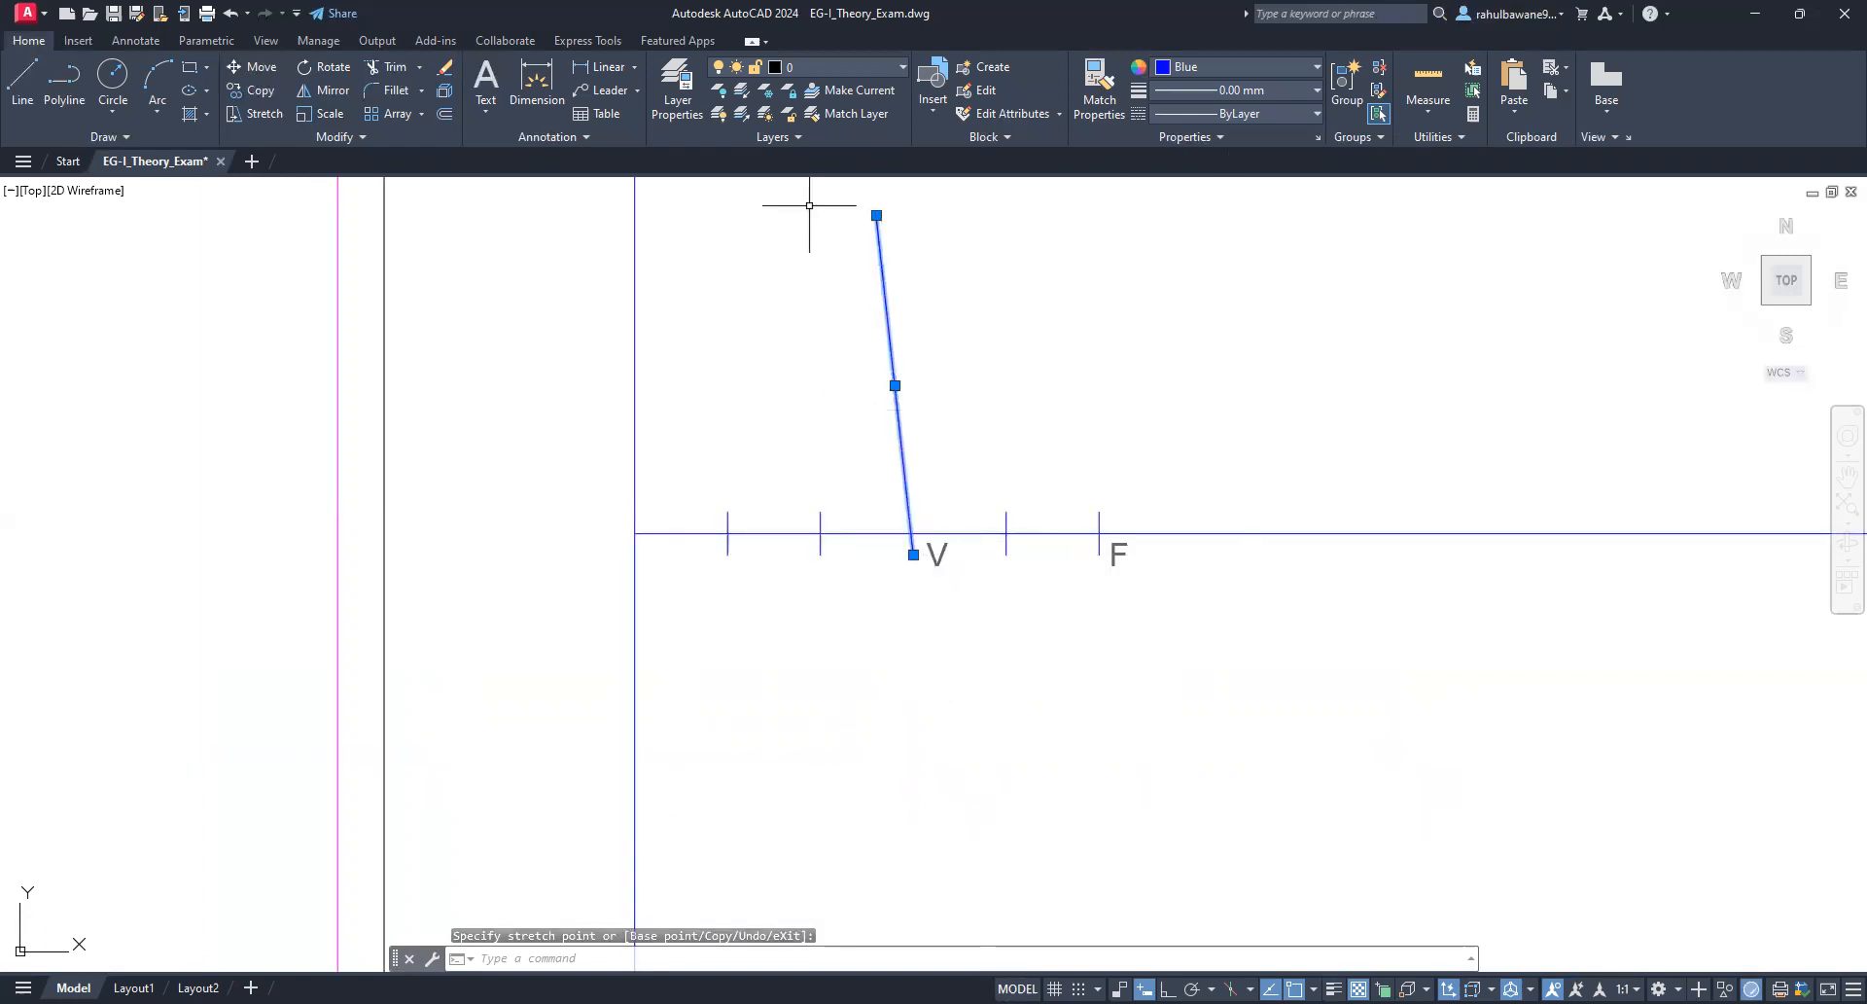
click(231, 12)
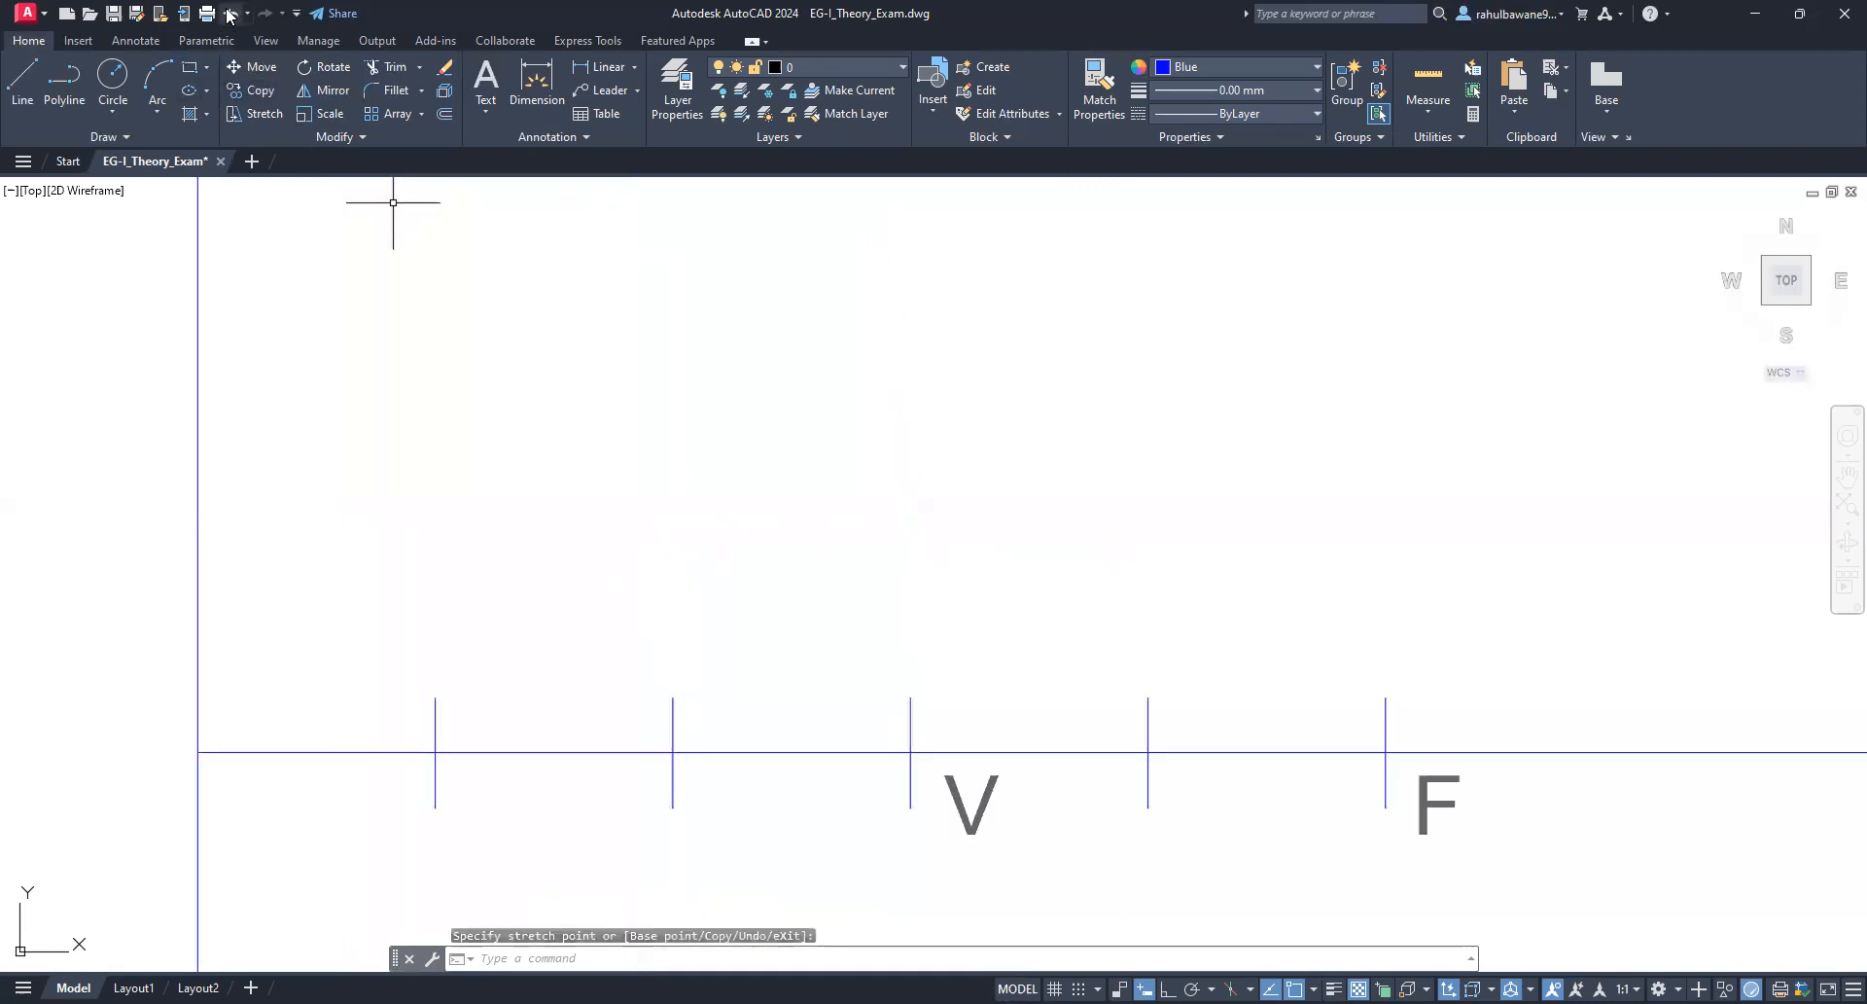
click(230, 12)
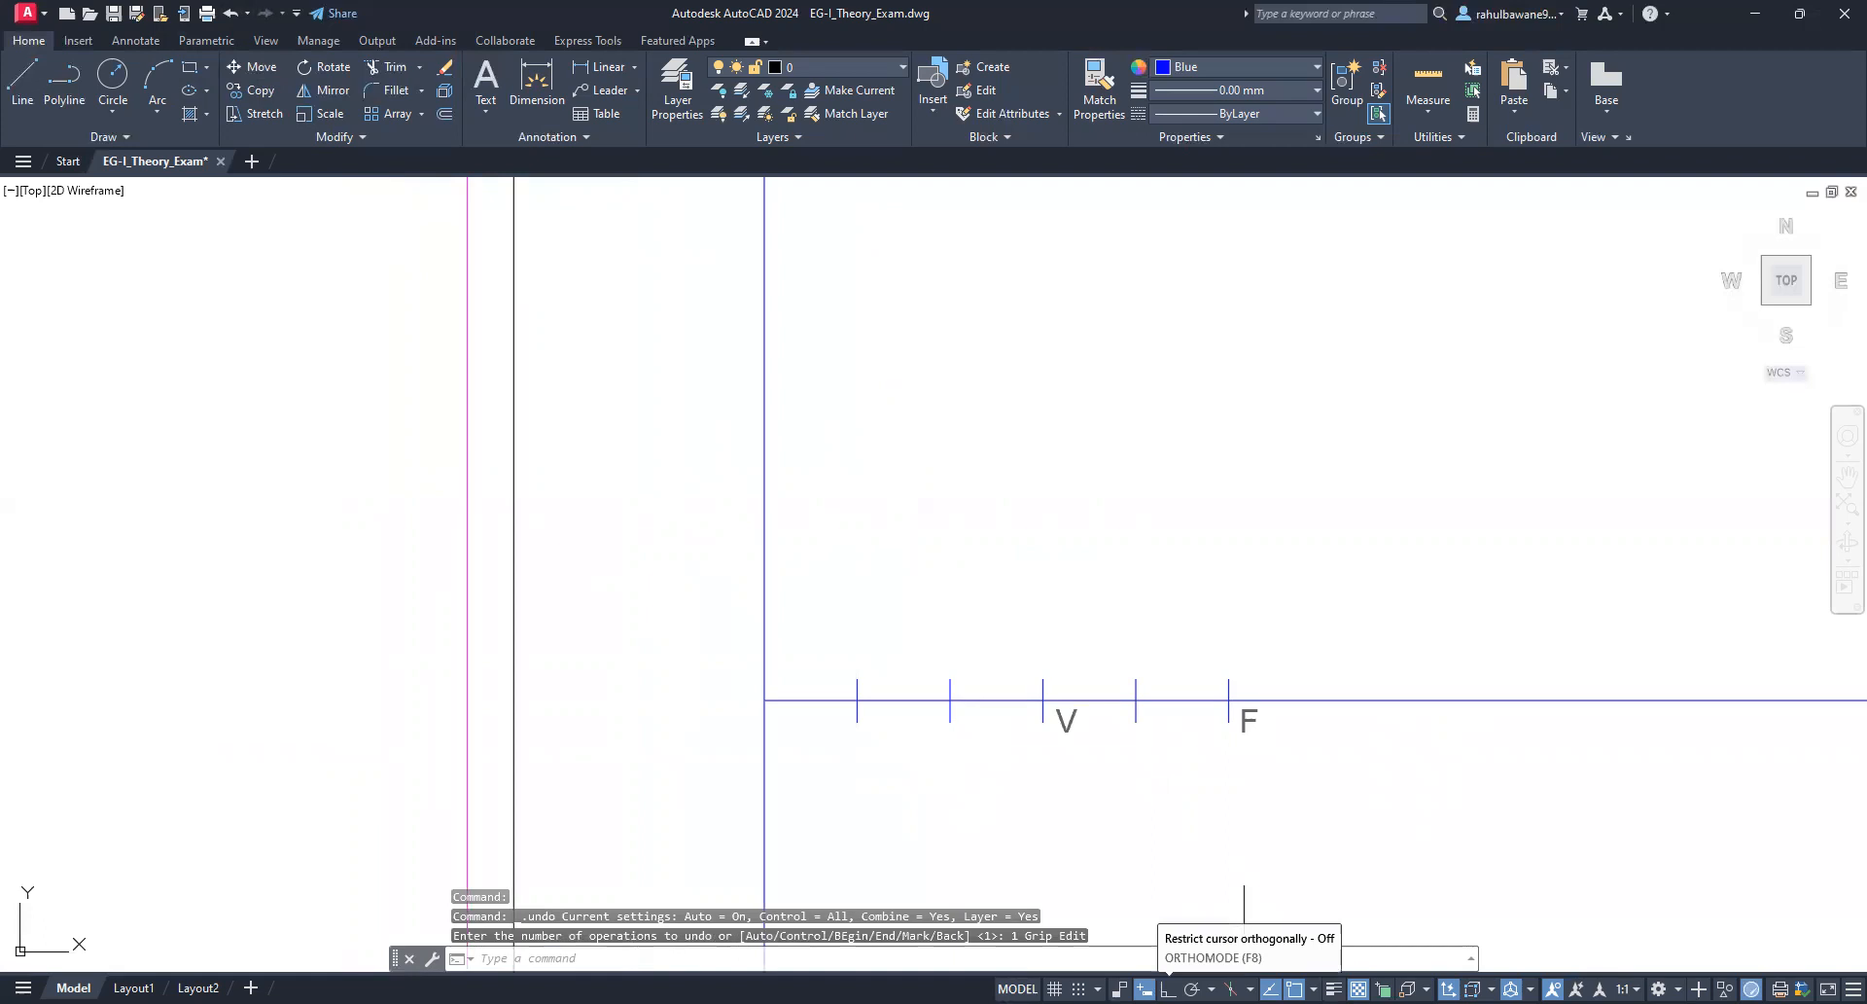
Step: Turn on orthogonal mode and stretch the upper end of the tick at V vertically, well above the axis
click(1168, 988)
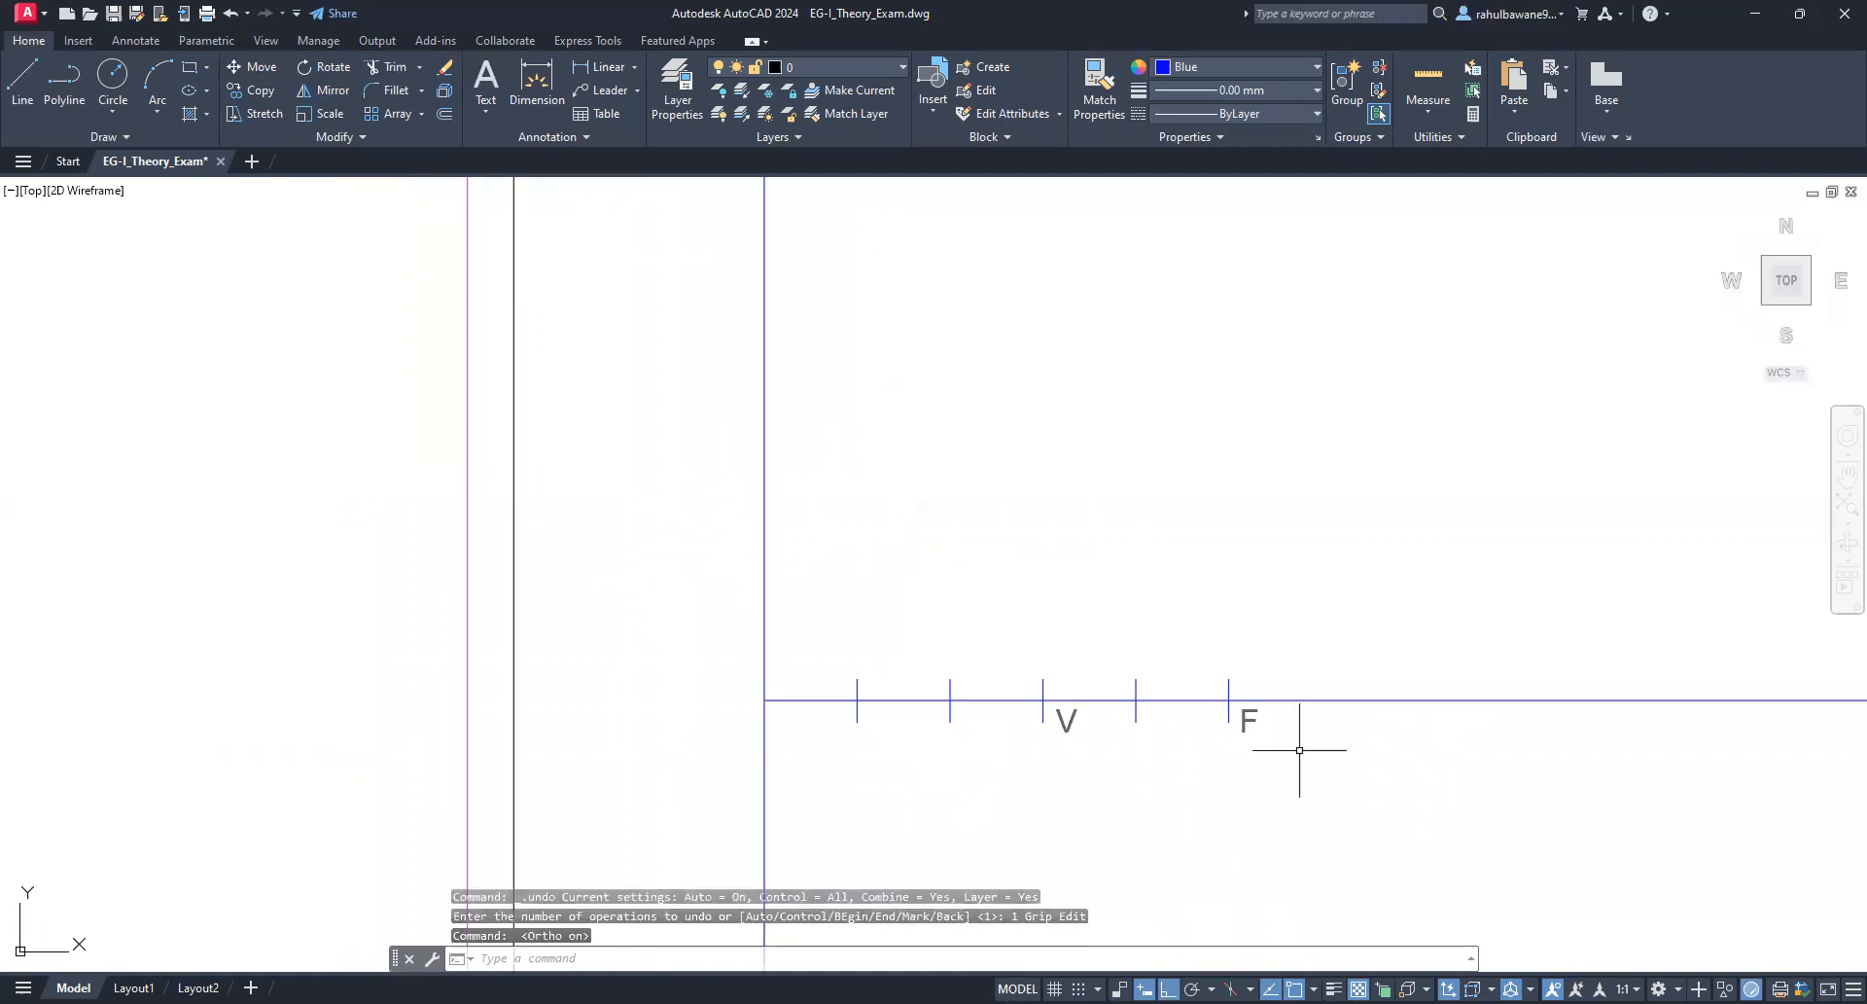
click(1044, 681)
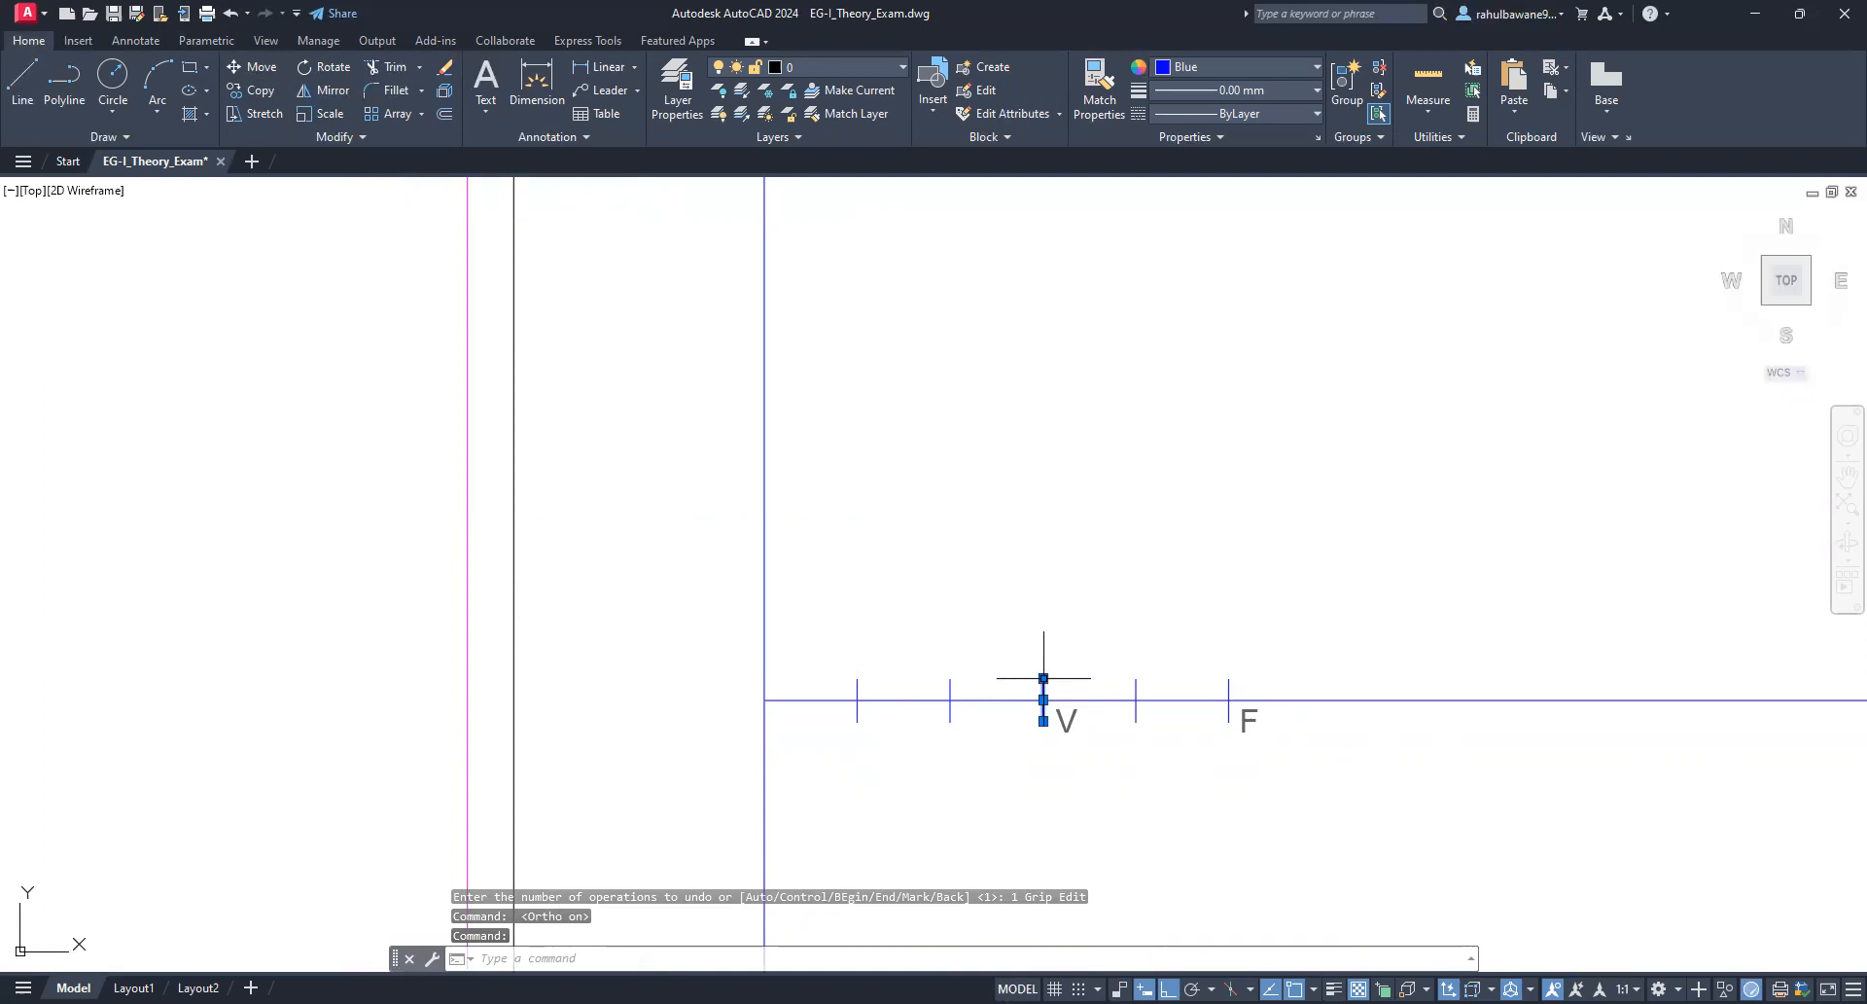
click(1043, 678)
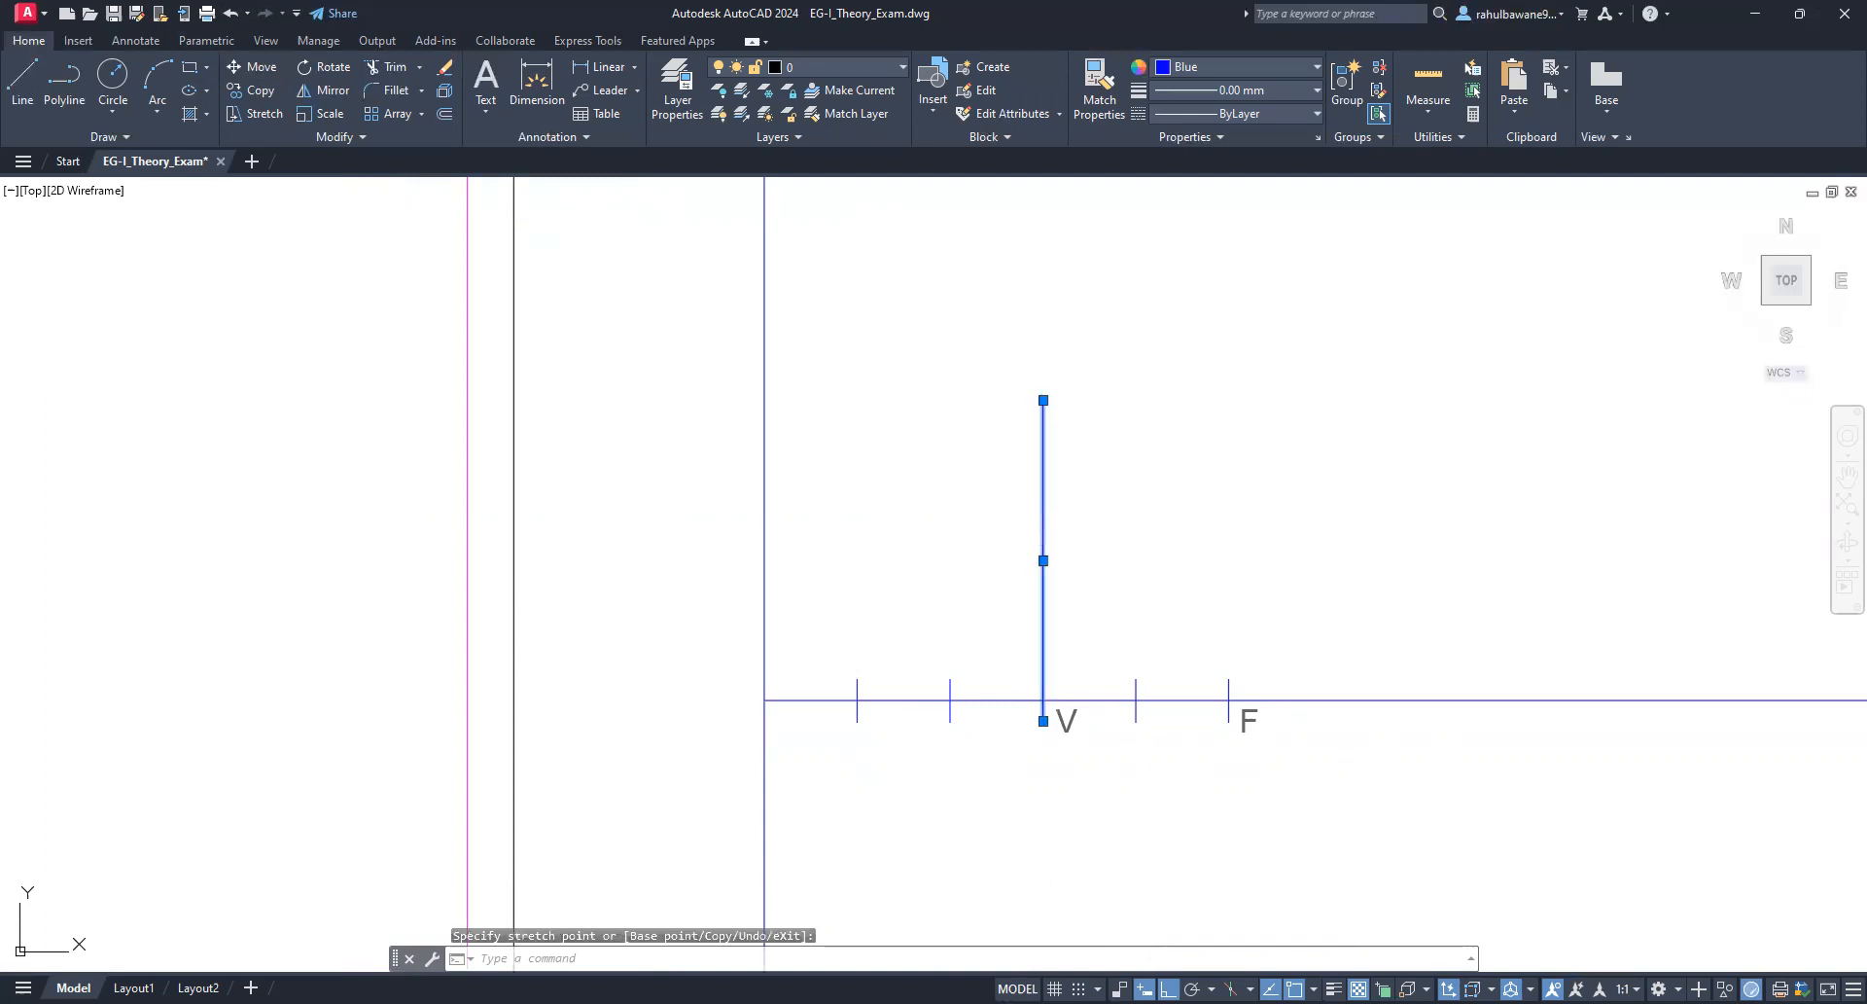
key(Escape)
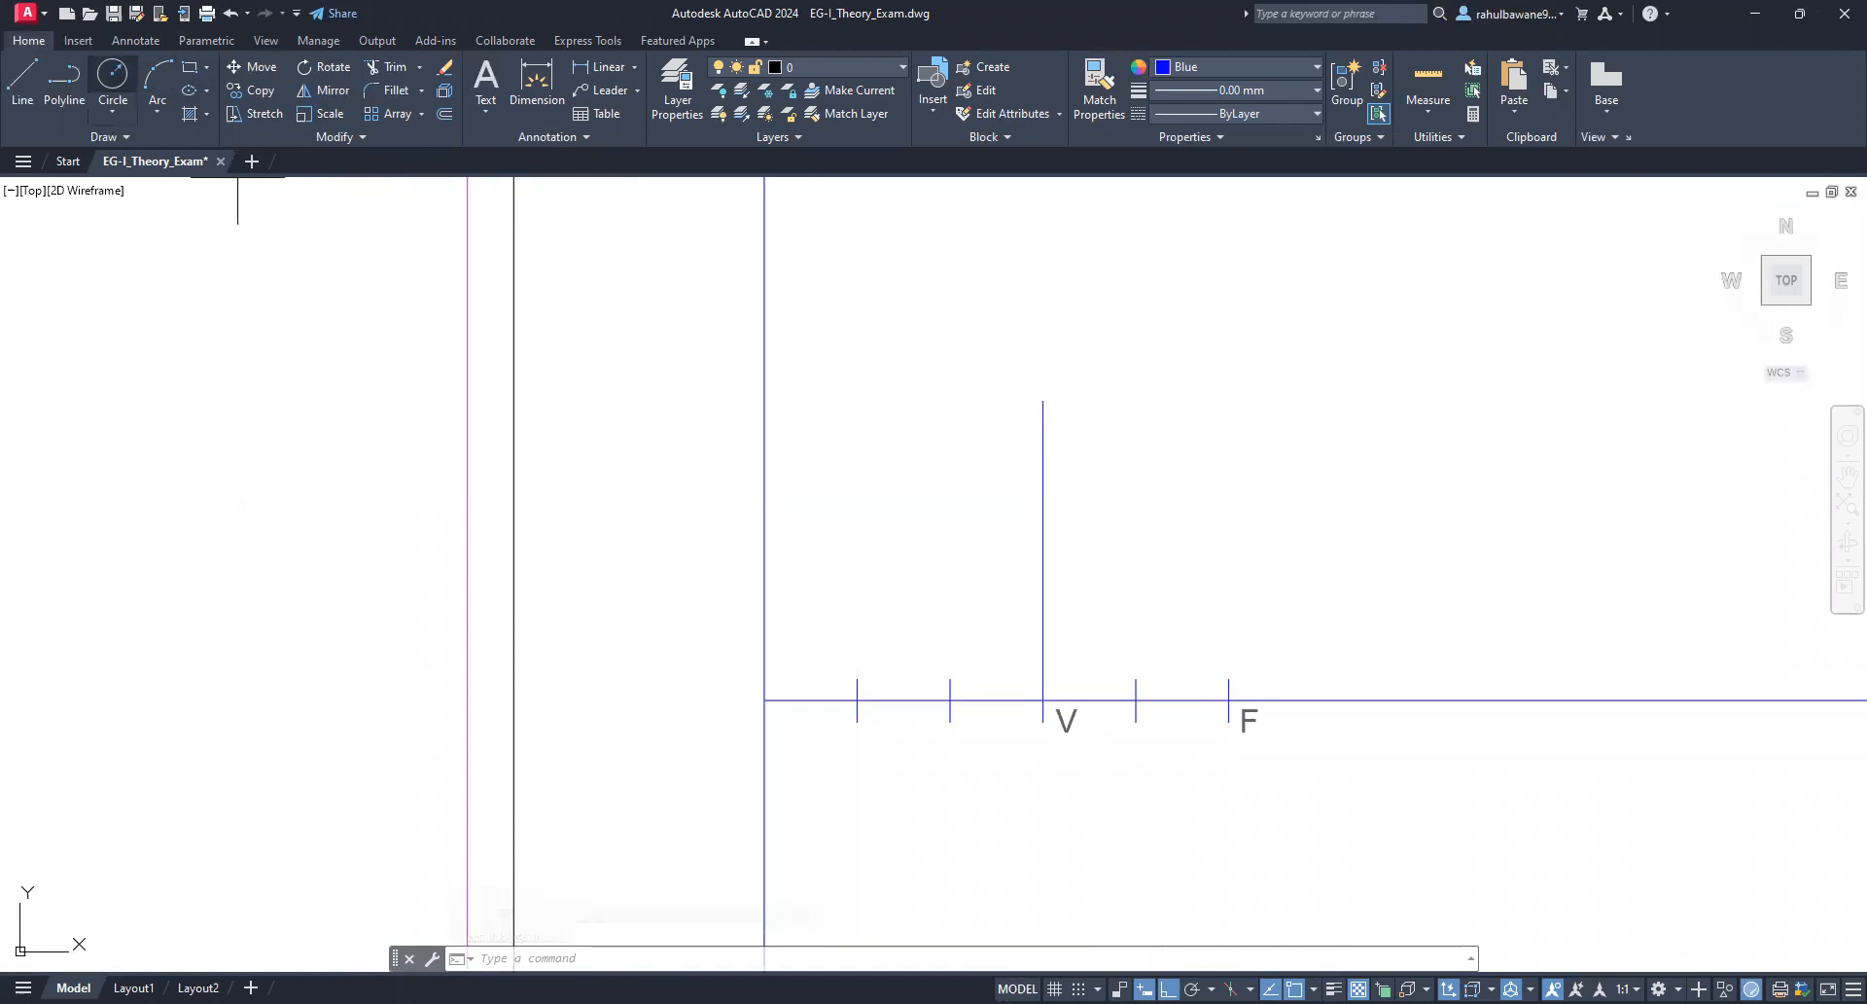
click(113, 77)
click(1044, 699)
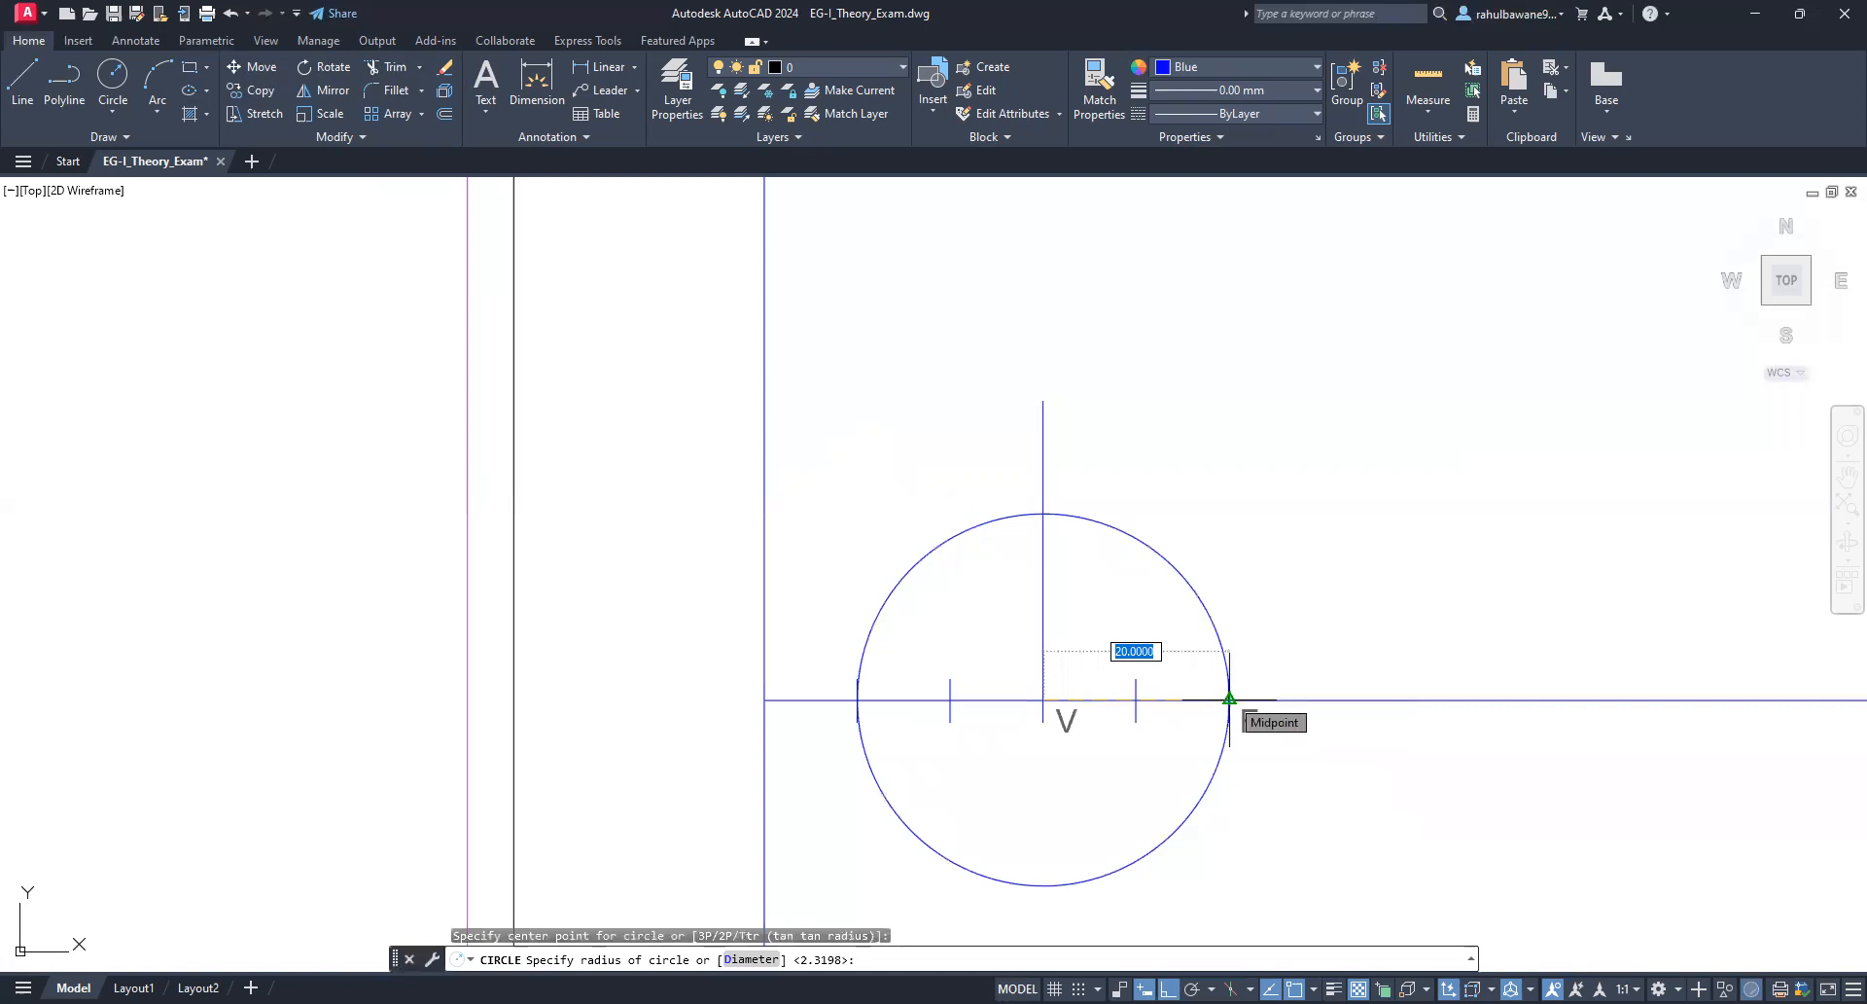
key(Escape)
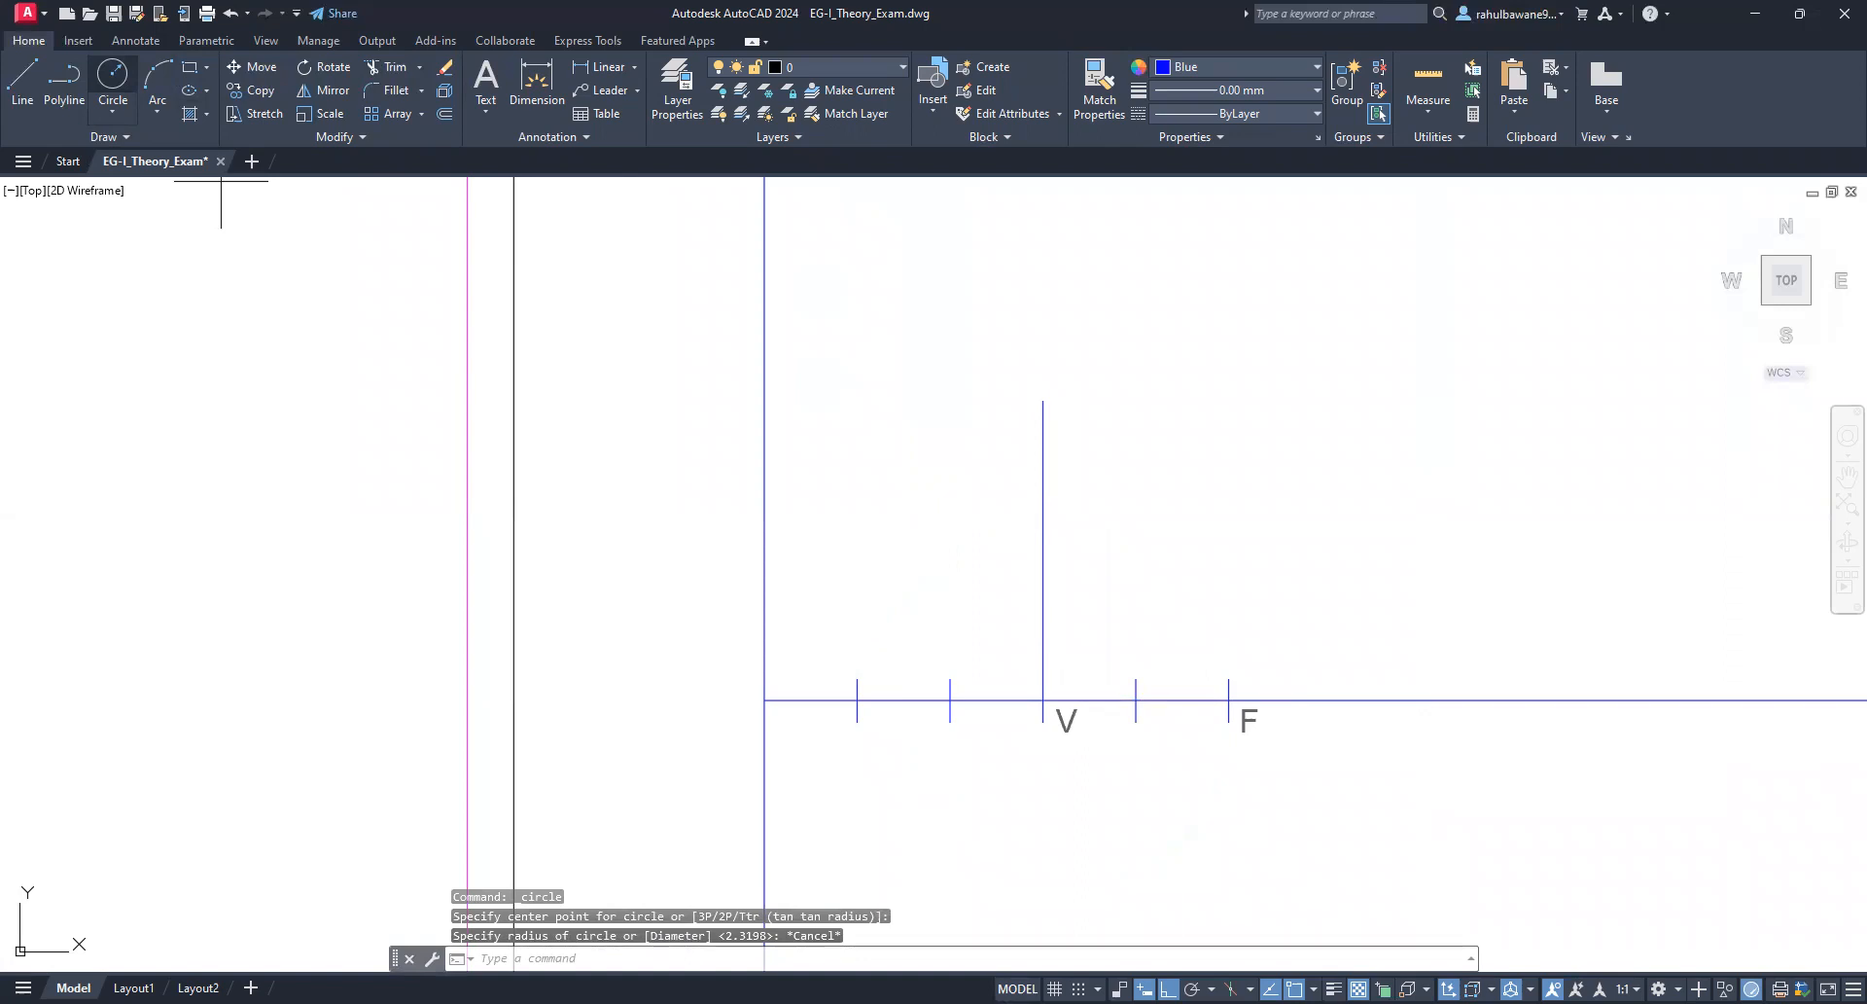
Step: Draw a circle of radius 20 centred on the axis at V and passing through F
key(Return)
click(1043, 700)
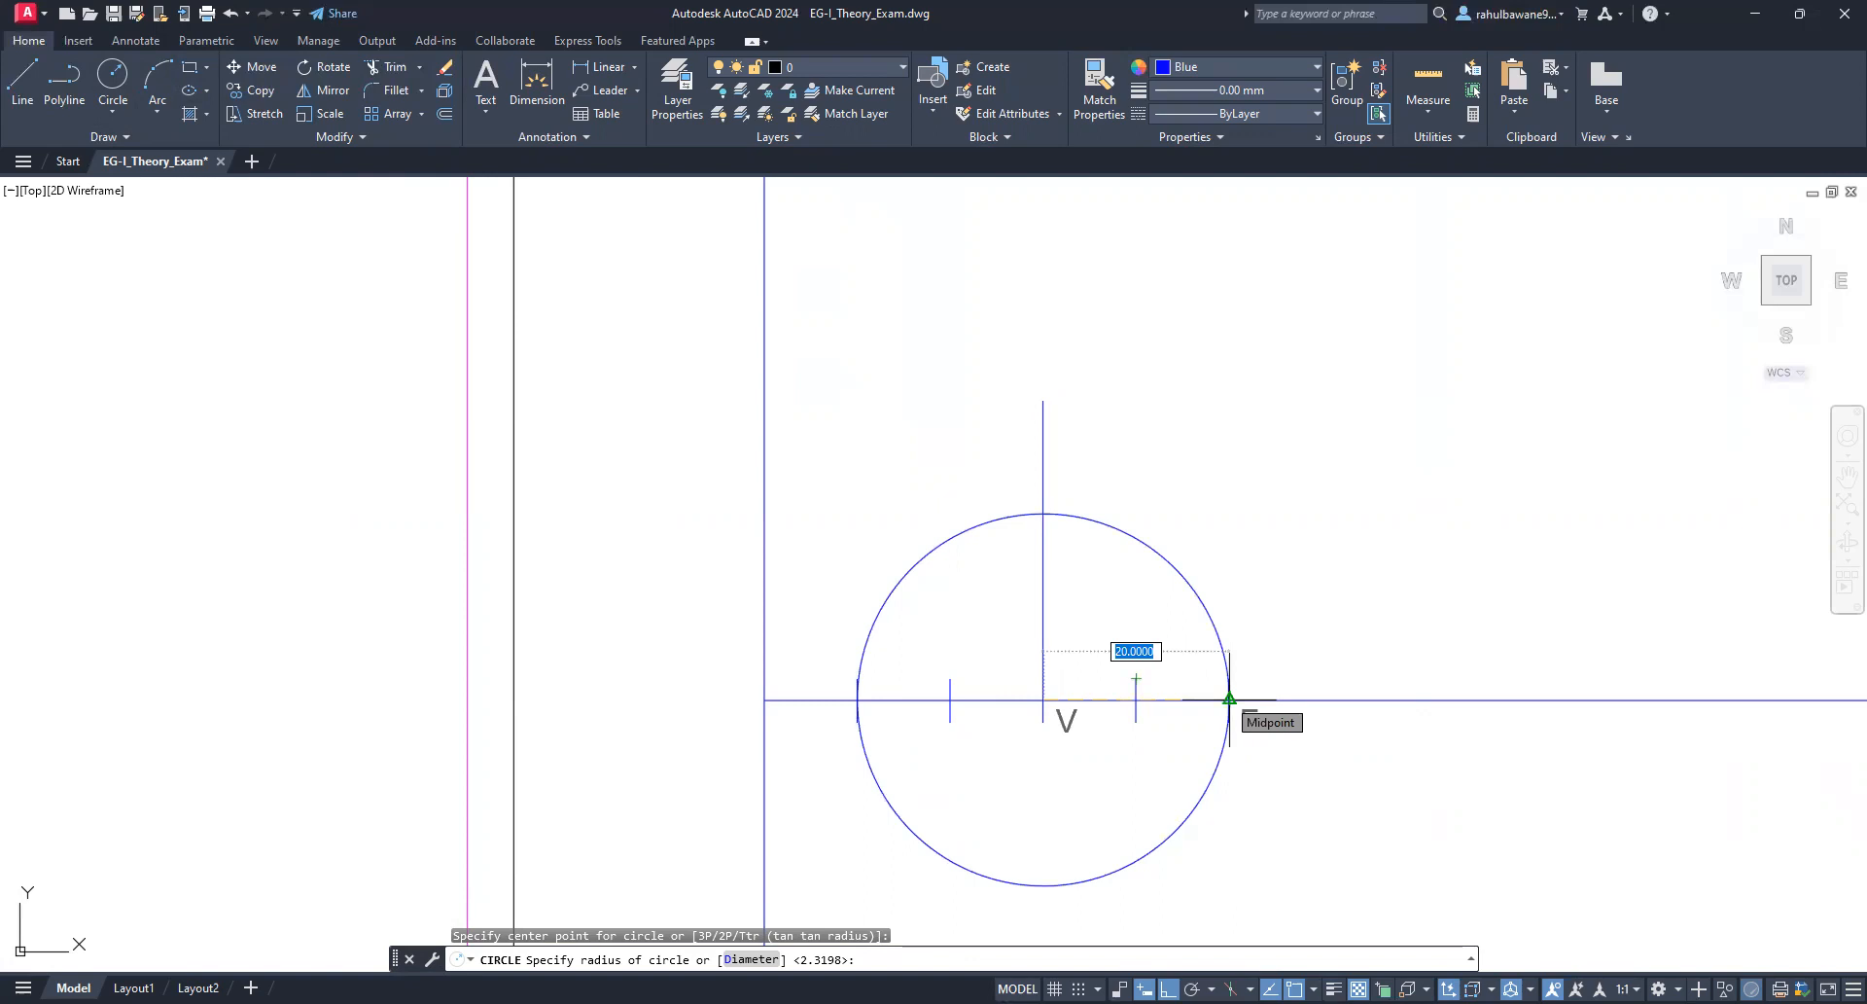
click(1230, 698)
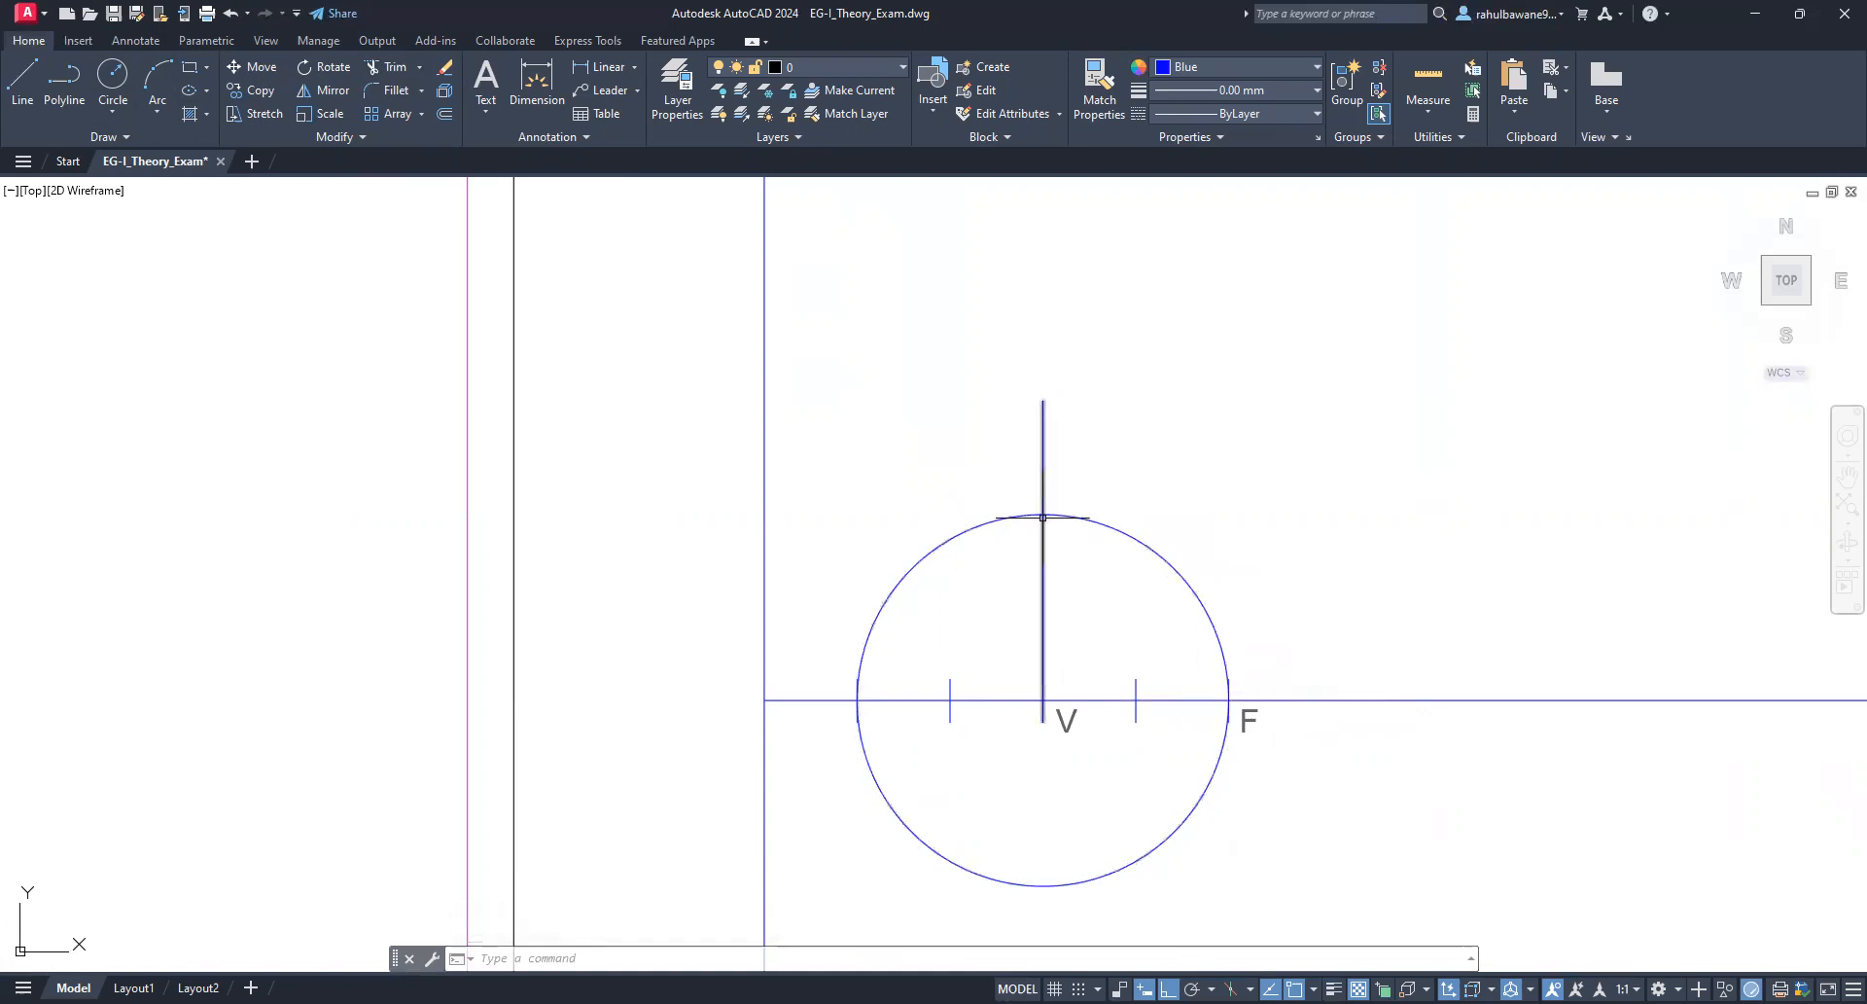
Step: Trim the circle to the quarter arc between F and the vertical at V, and trim the vertical's excess above the arc
click(395, 68)
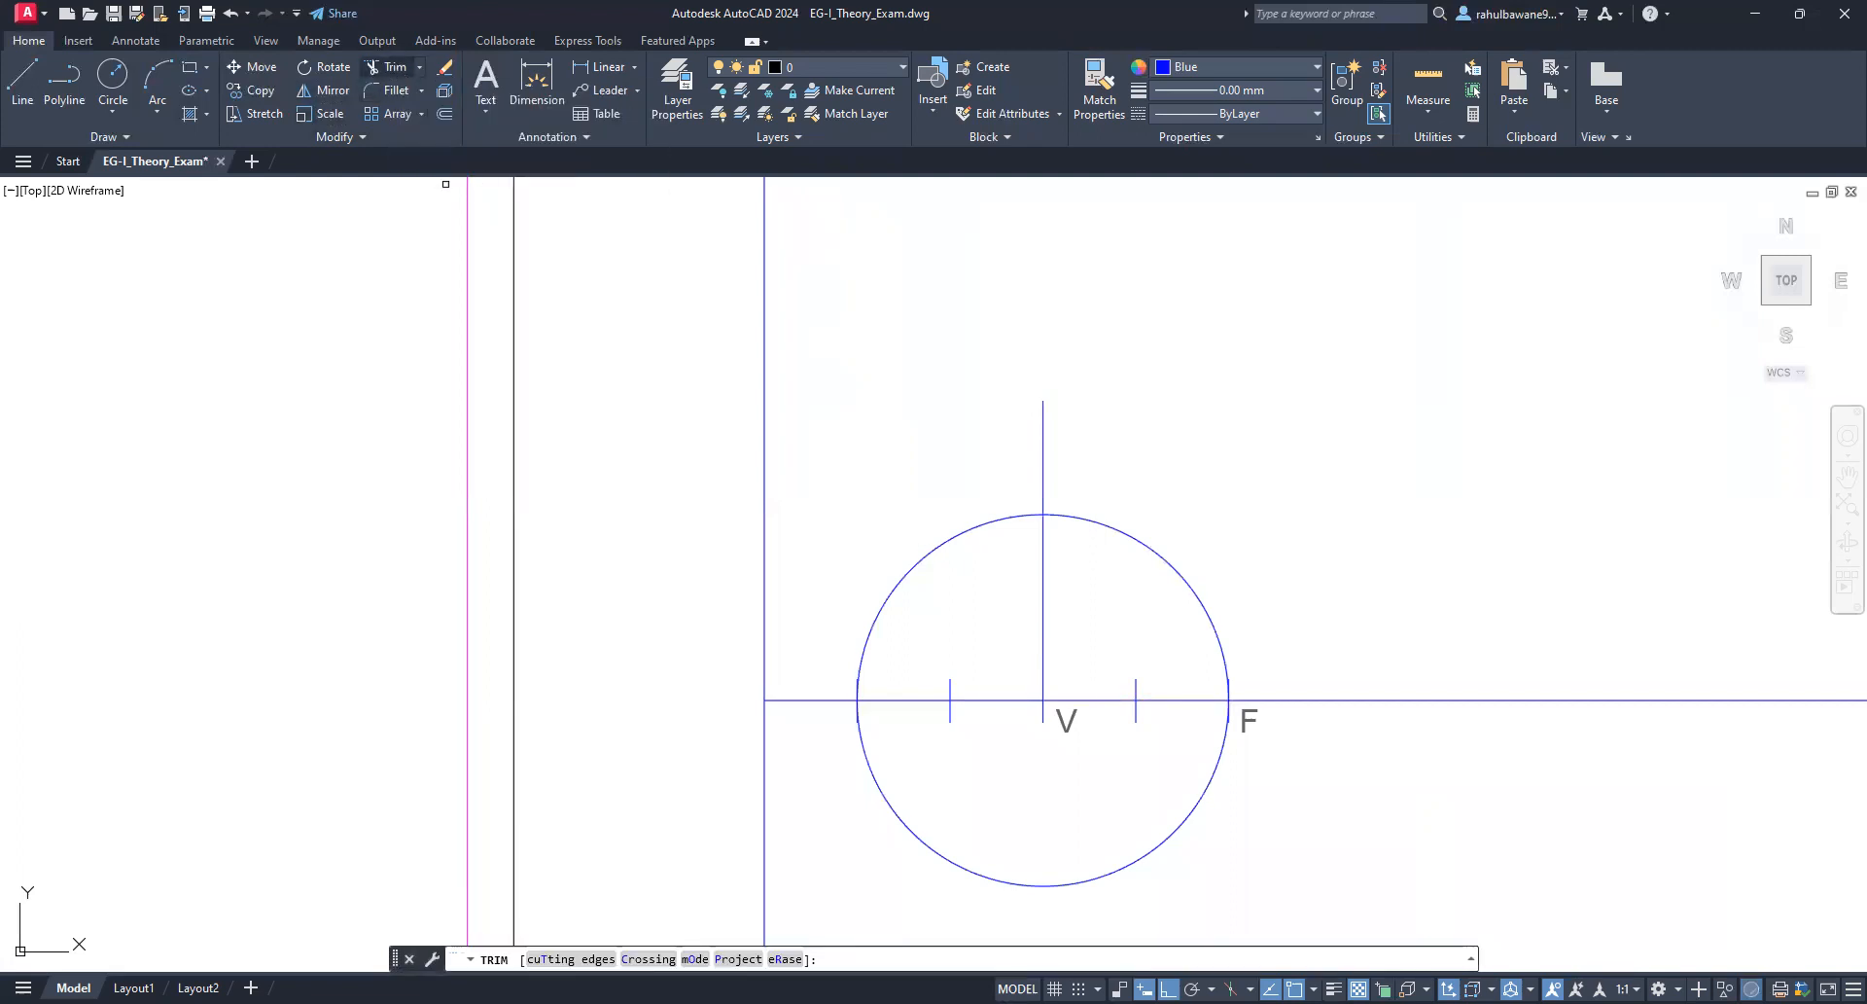
click(916, 560)
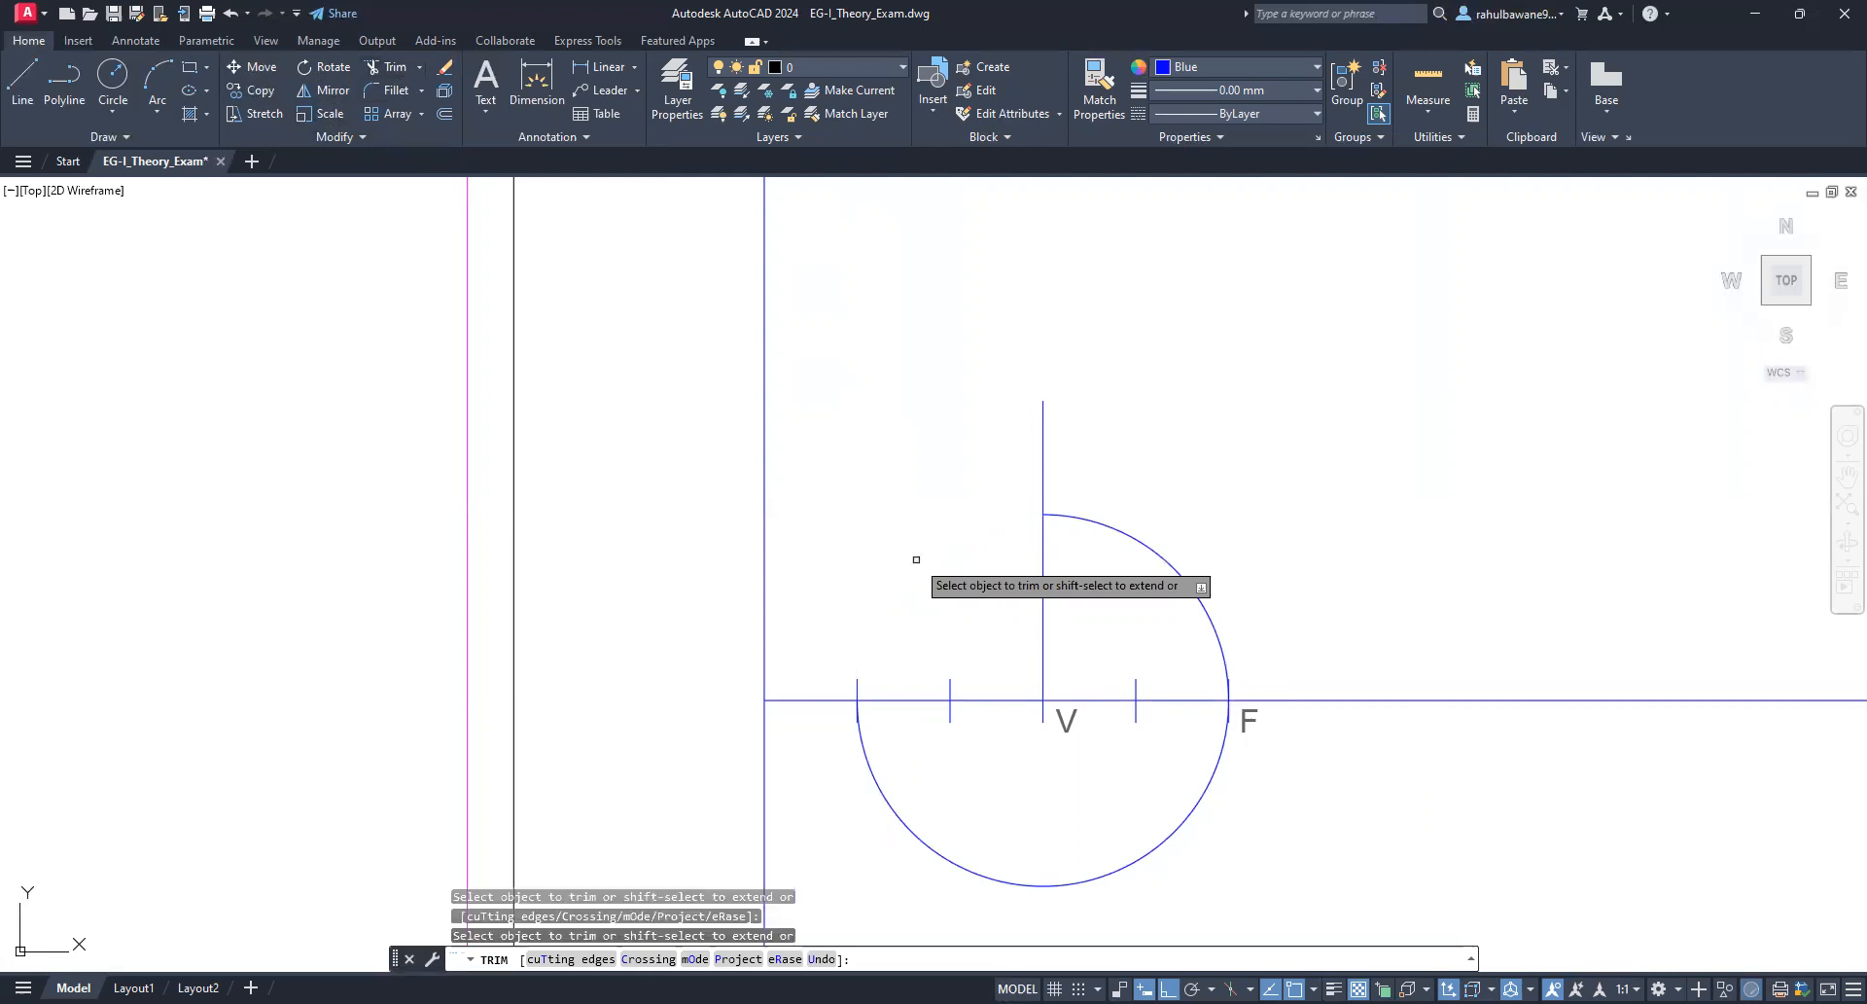
click(905, 826)
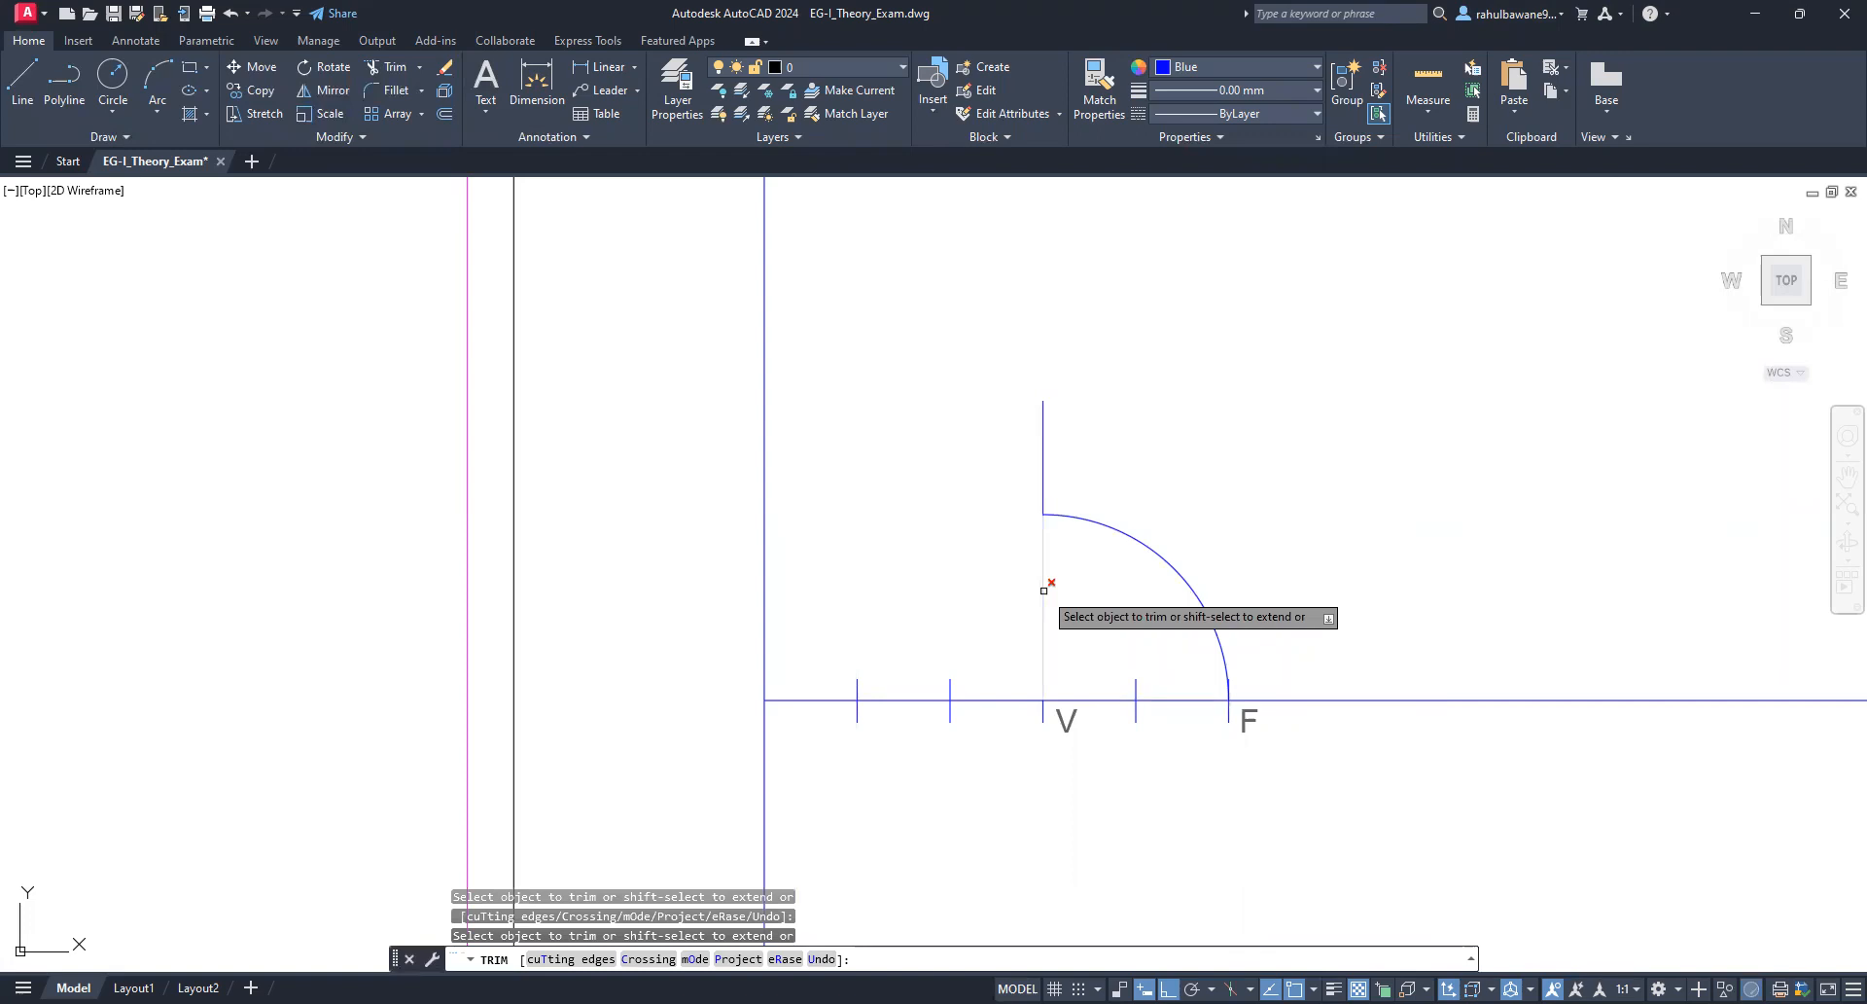
click(1044, 433)
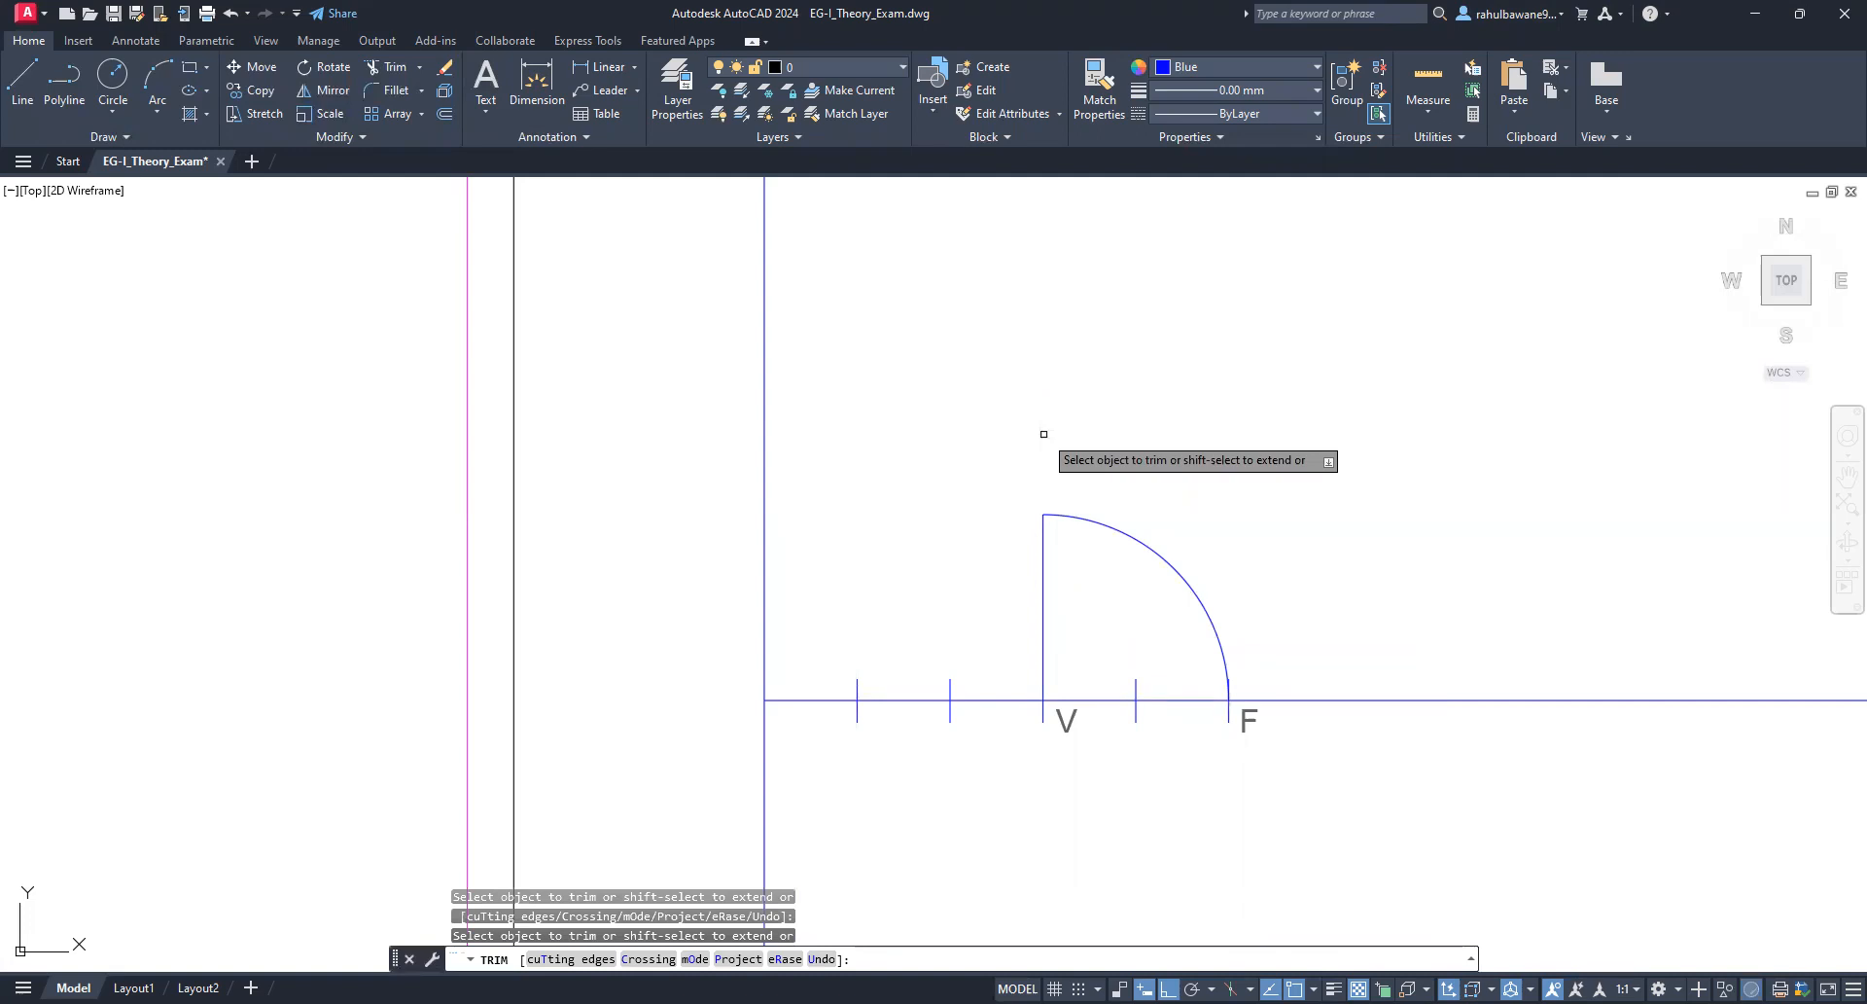
key(Escape)
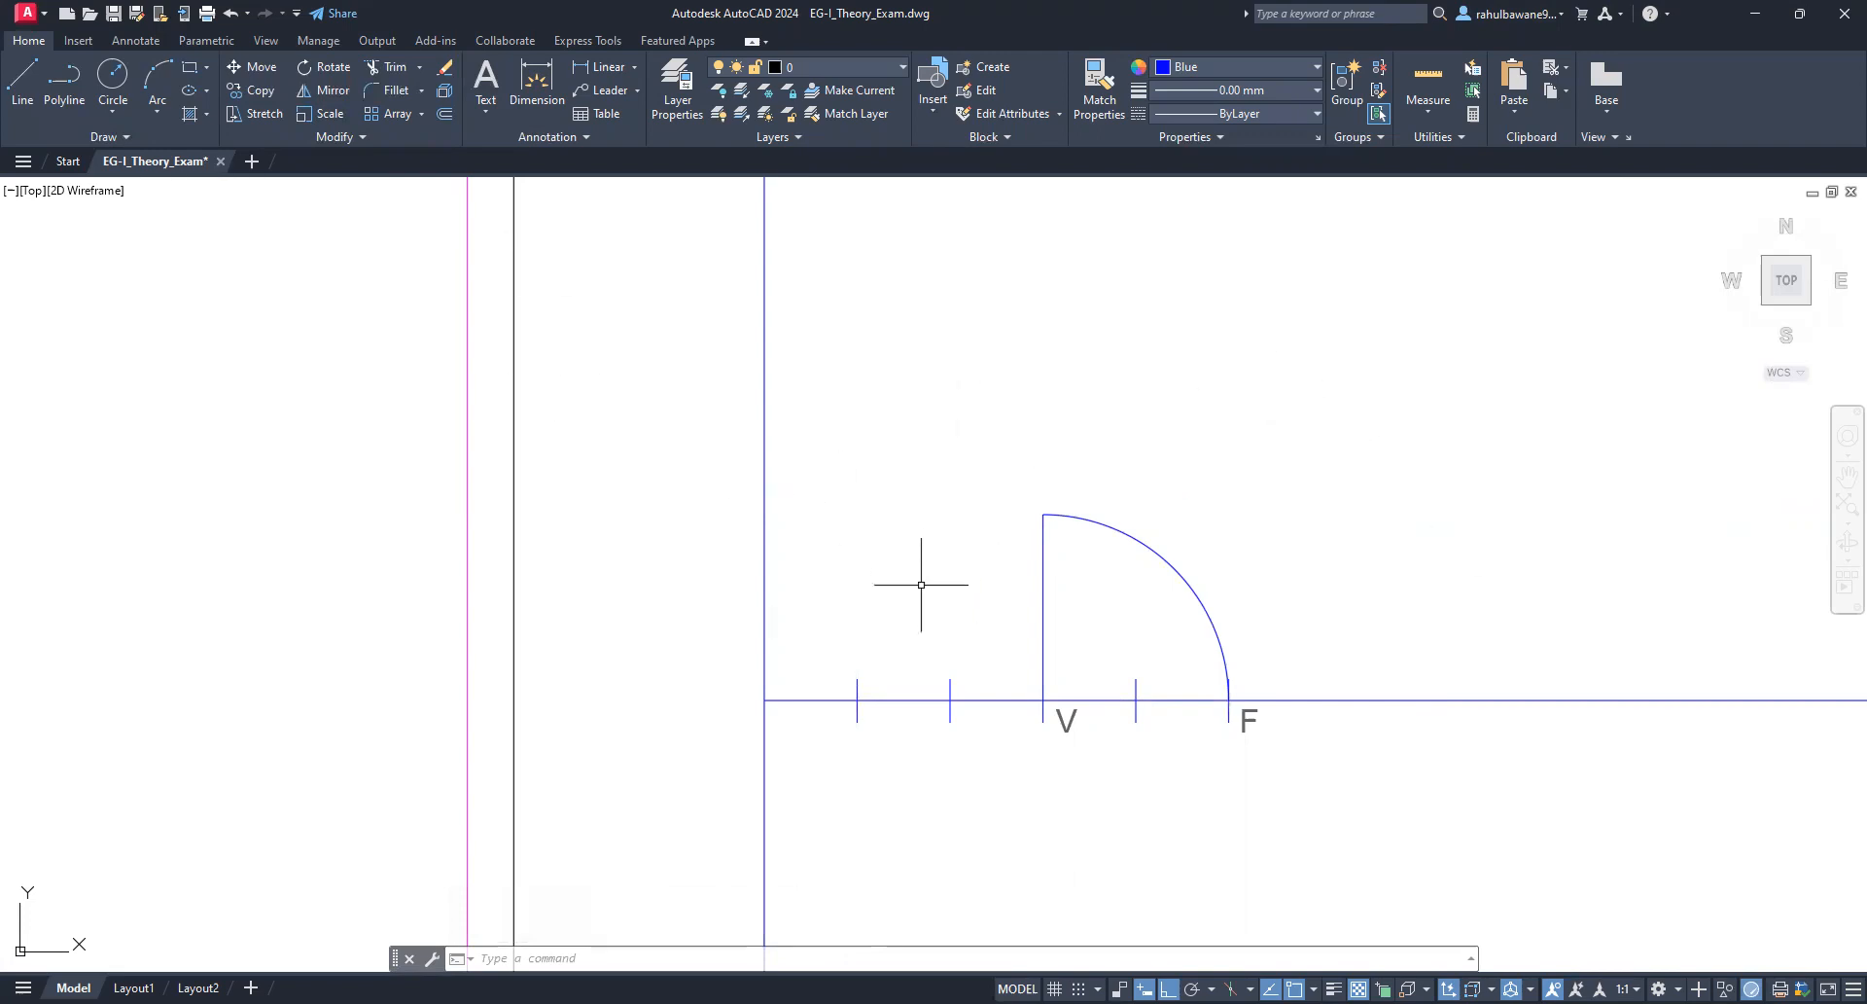
Step: Draw a line from the intersection of directrix and axis to the upper end of the vertical at V
click(23, 83)
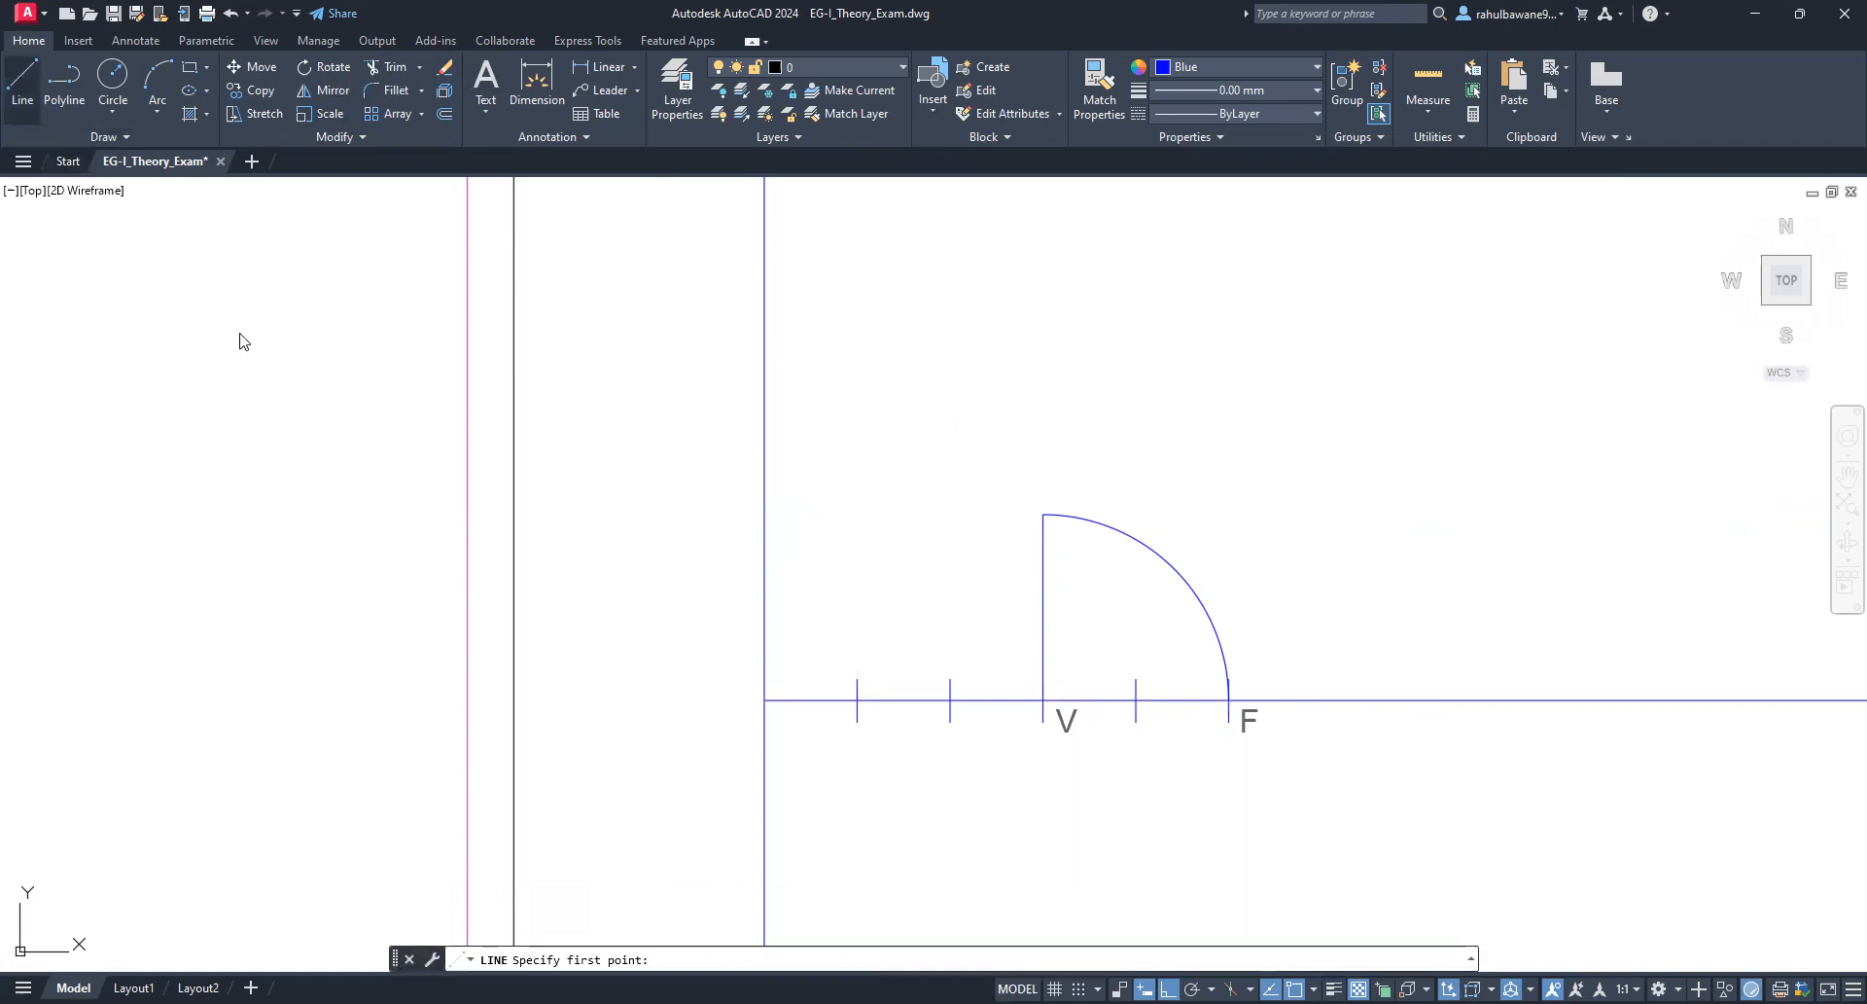
click(766, 698)
middle_drag(765, 698, 577, 854)
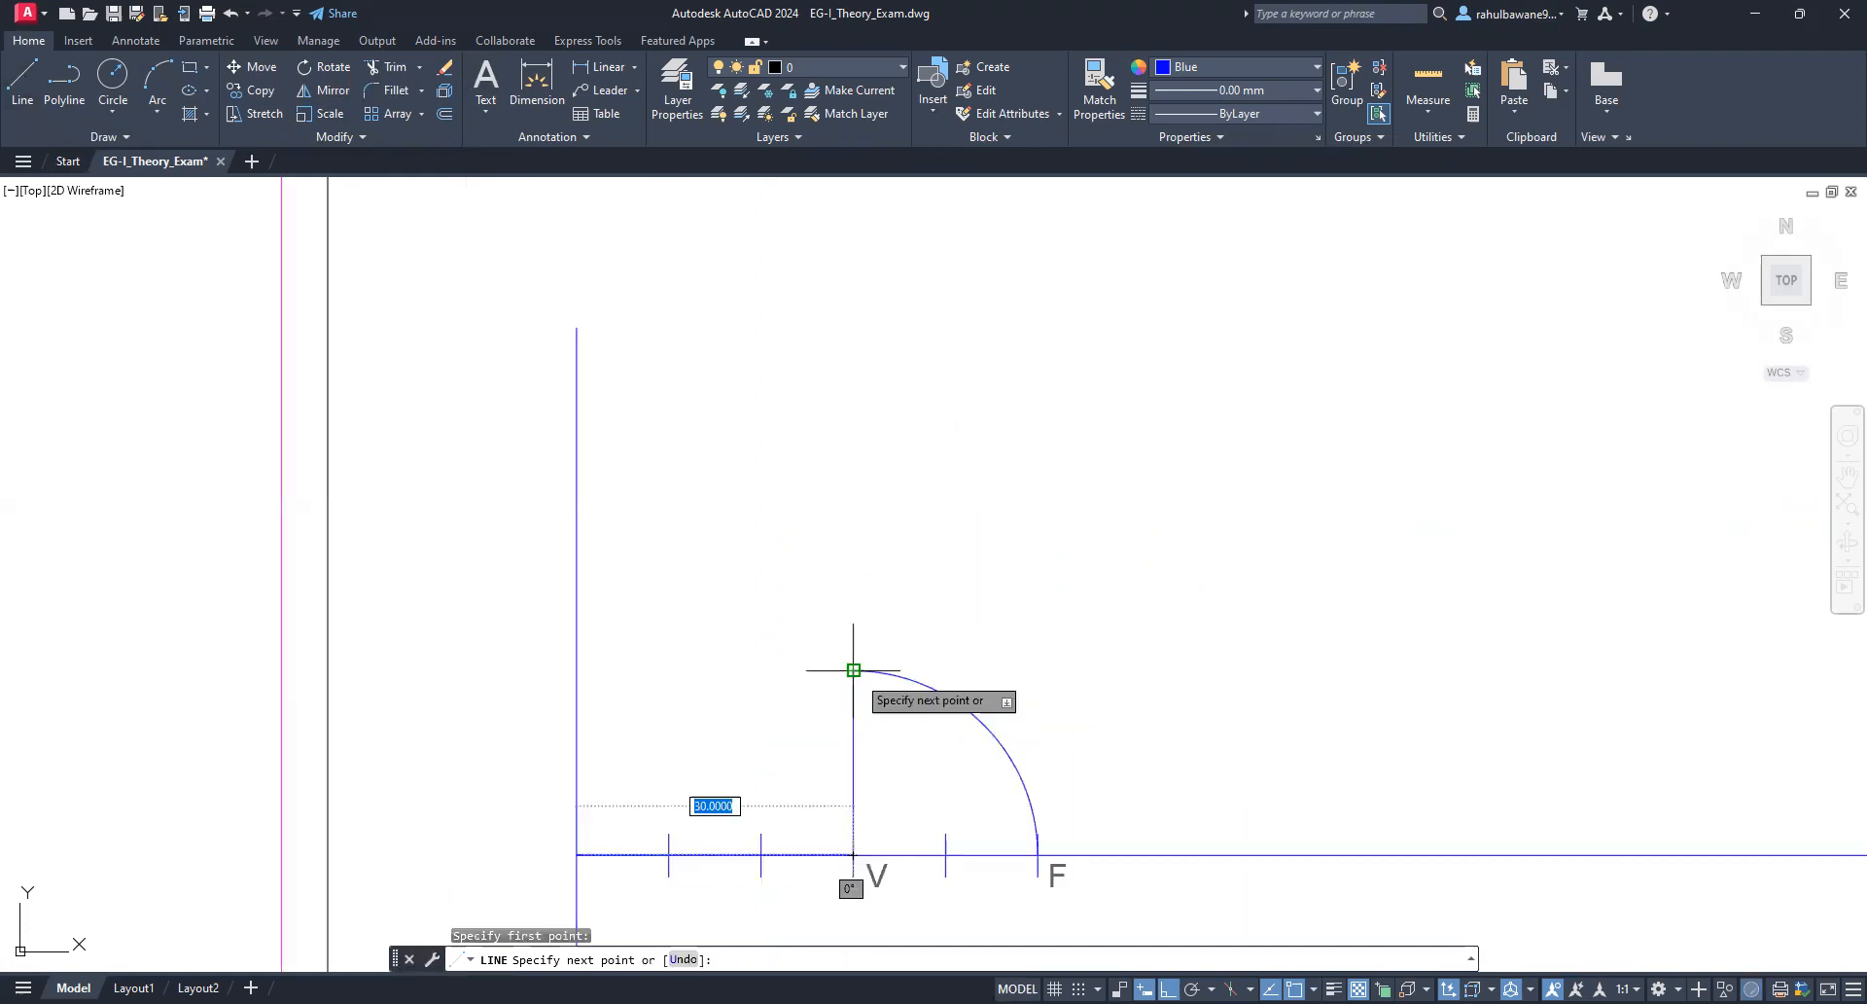
click(853, 669)
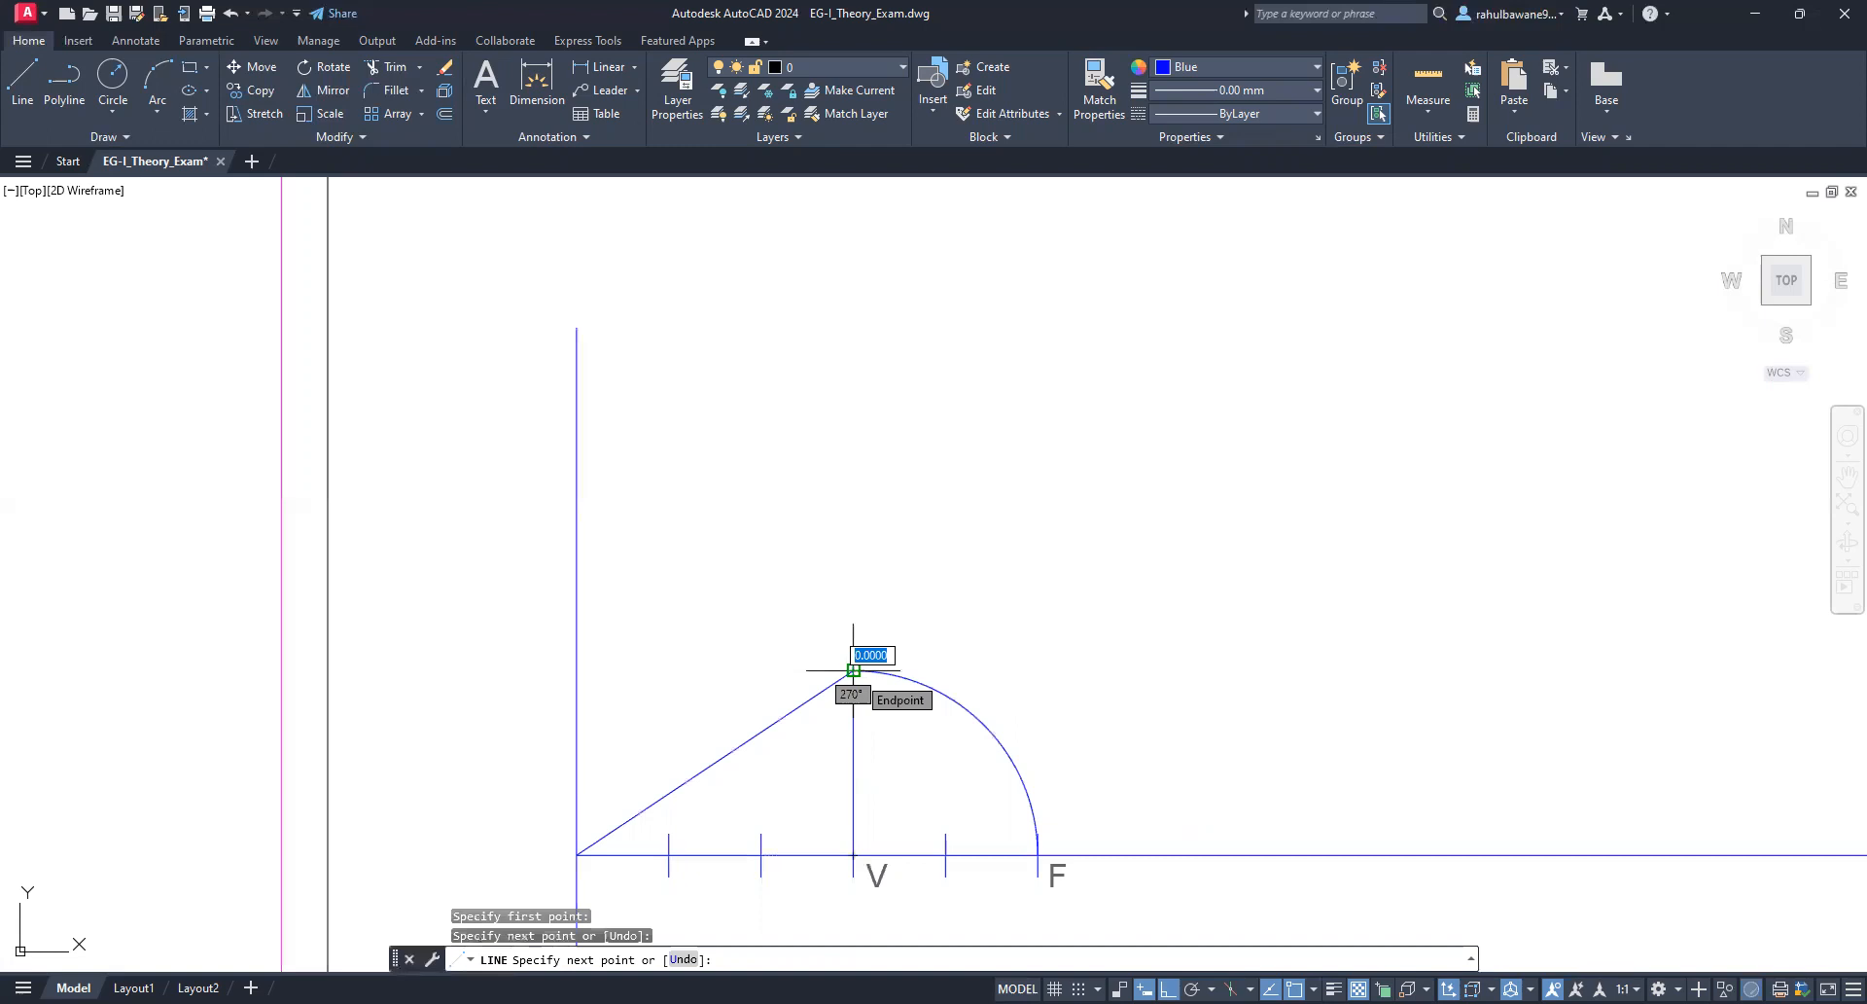
key(Return)
scroll(764, 724, down, 2)
scroll(772, 723, up, 2)
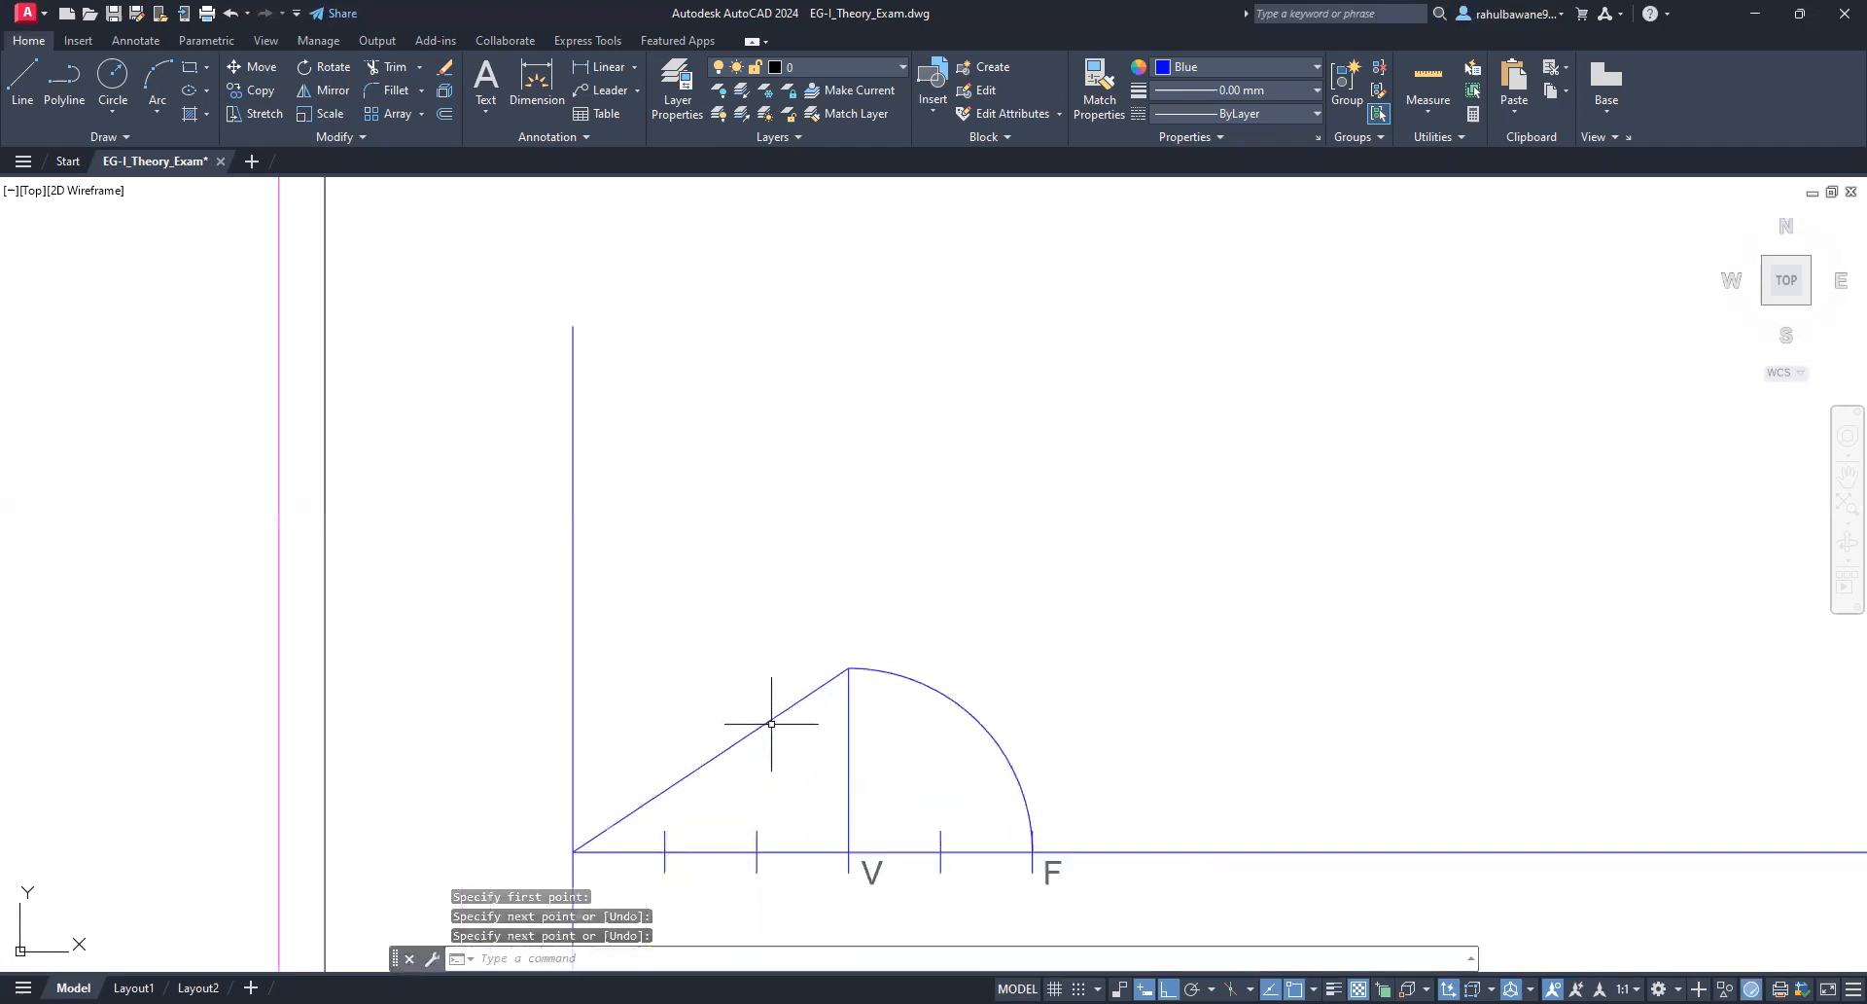
Step: Turn off orthogonal mode and stretch the inclined line's upper end along its own direction, far beyond the arc
click(771, 724)
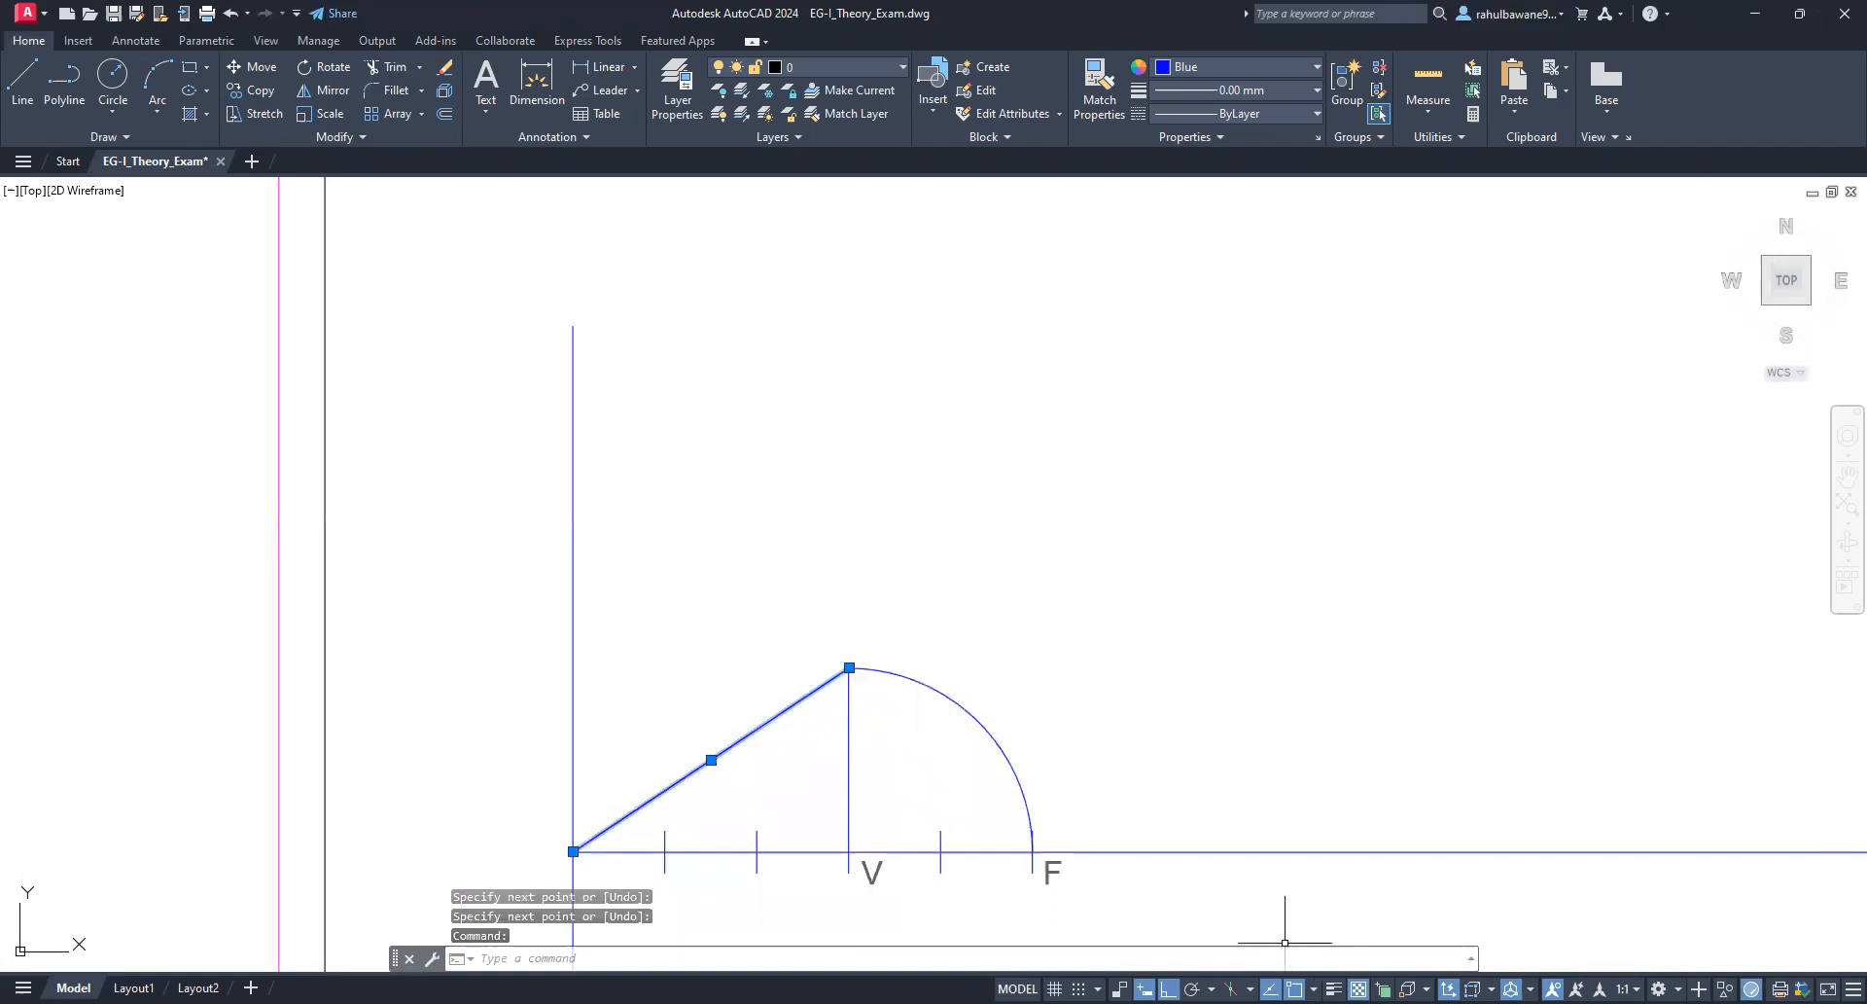
key(F8)
click(849, 668)
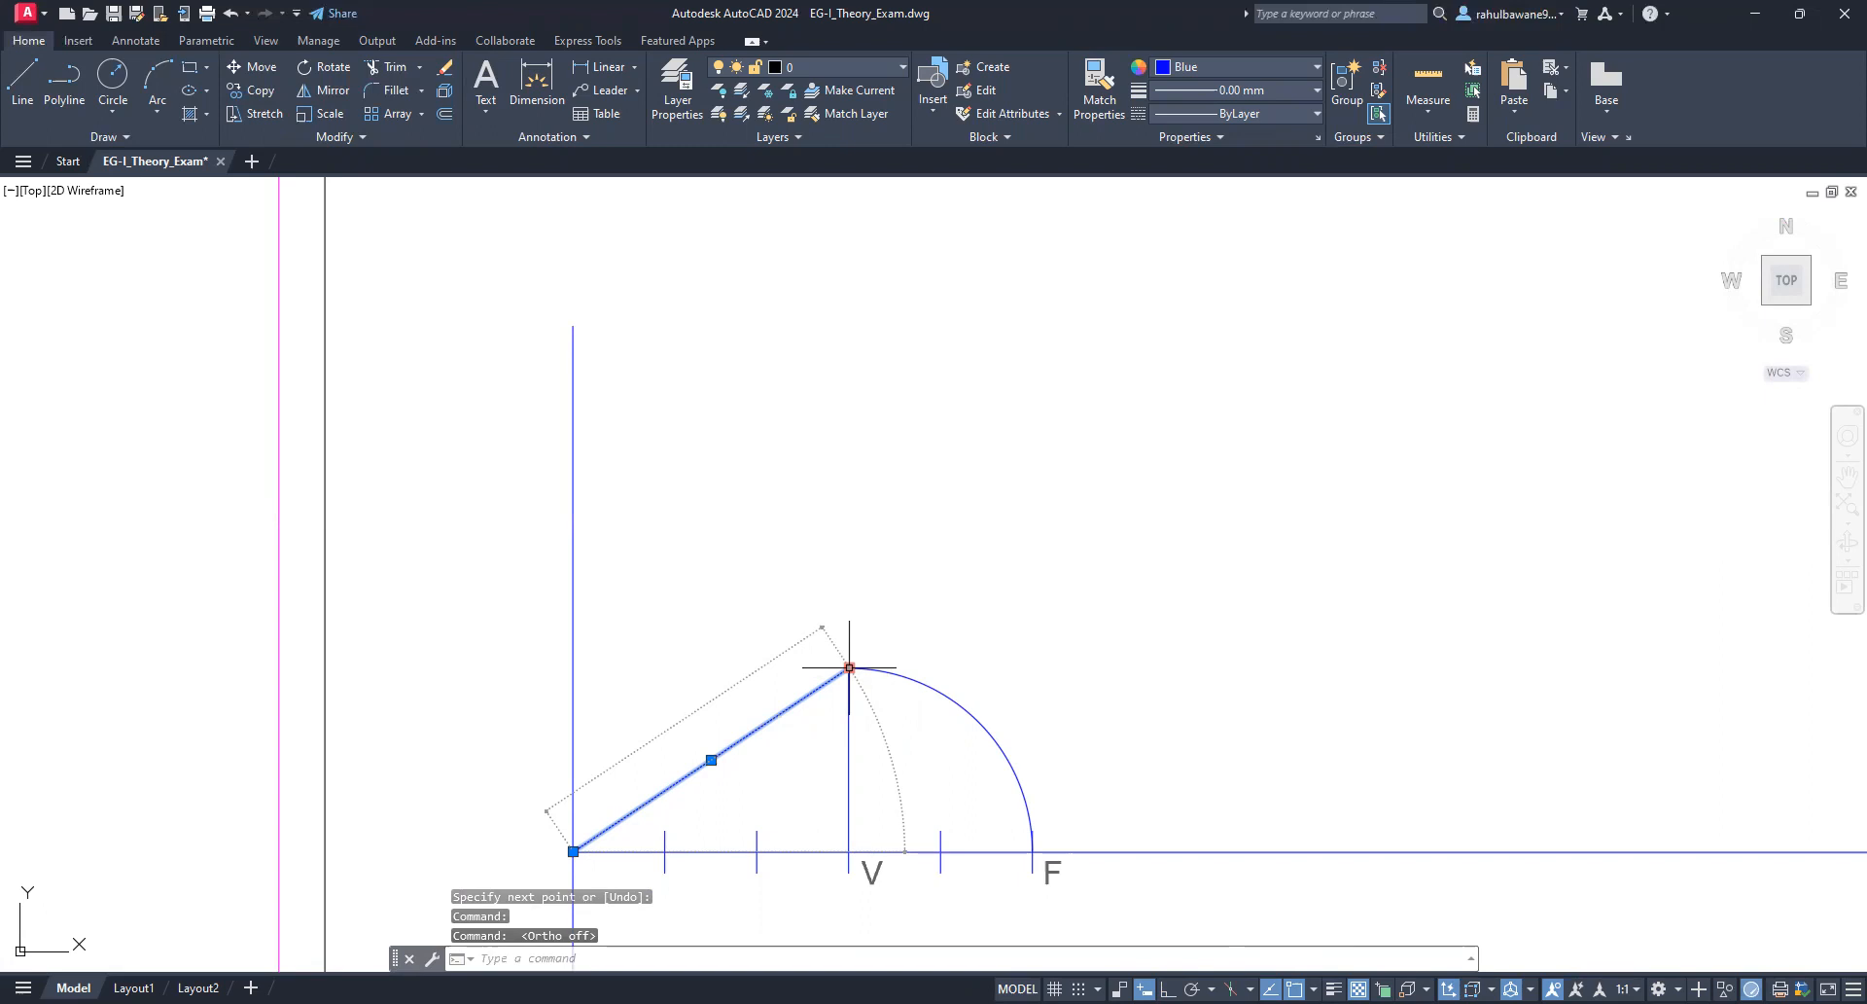
click(1505, 220)
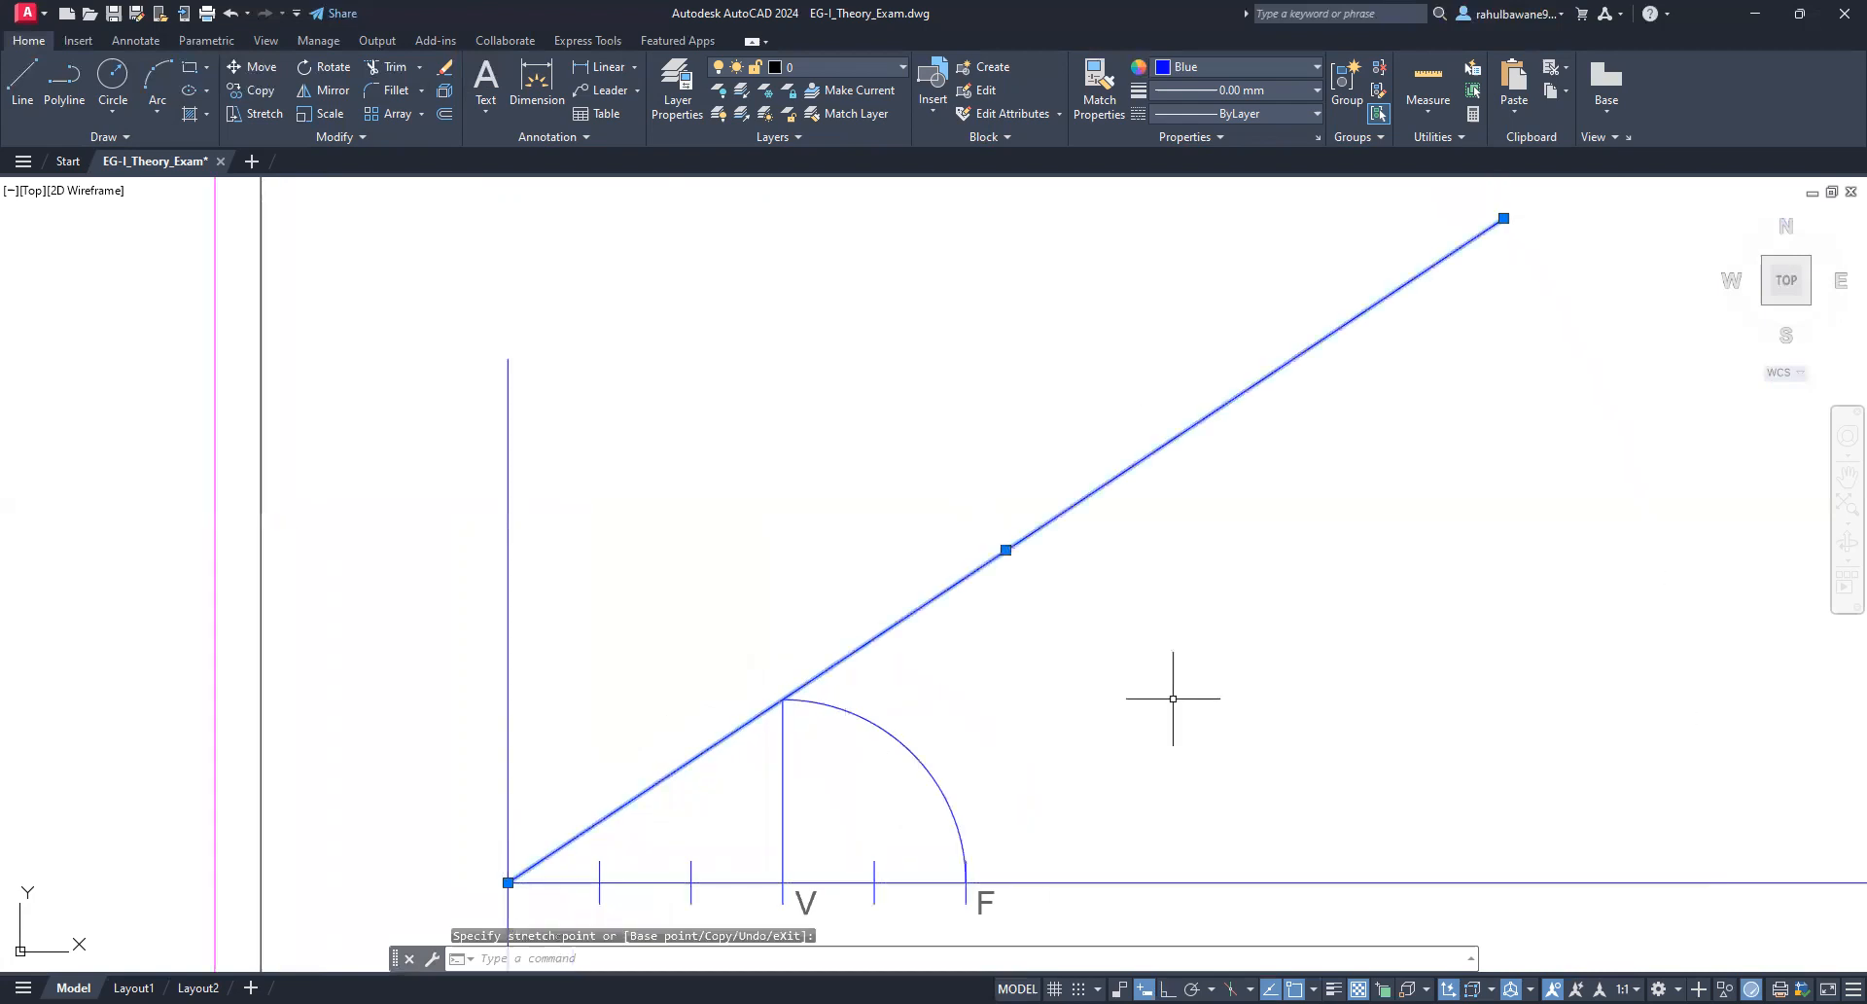
key(Escape)
Step: Copy the "V" label to the intersection of directrix and axis and change the copy's text to "C"
scroll(687, 645, up, 3)
scroll(804, 571, down, 1)
scroll(733, 711, down, 8)
scroll(837, 724, up, 4)
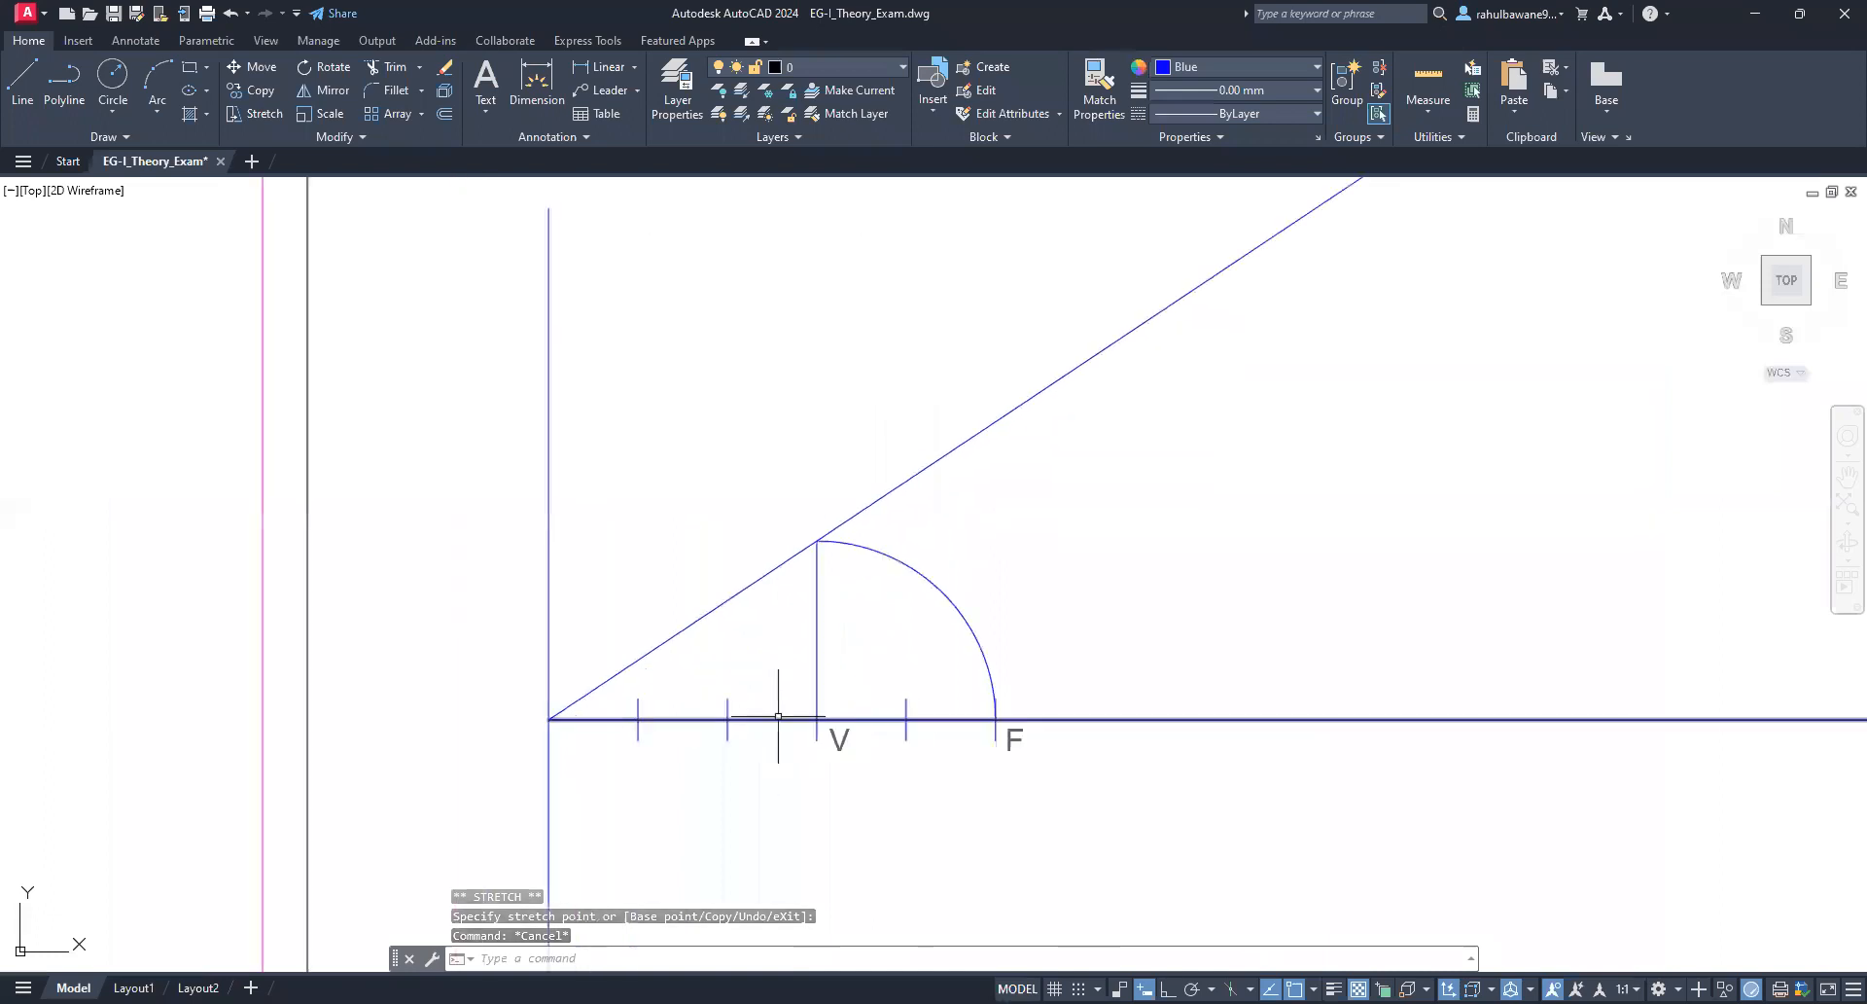
click(842, 739)
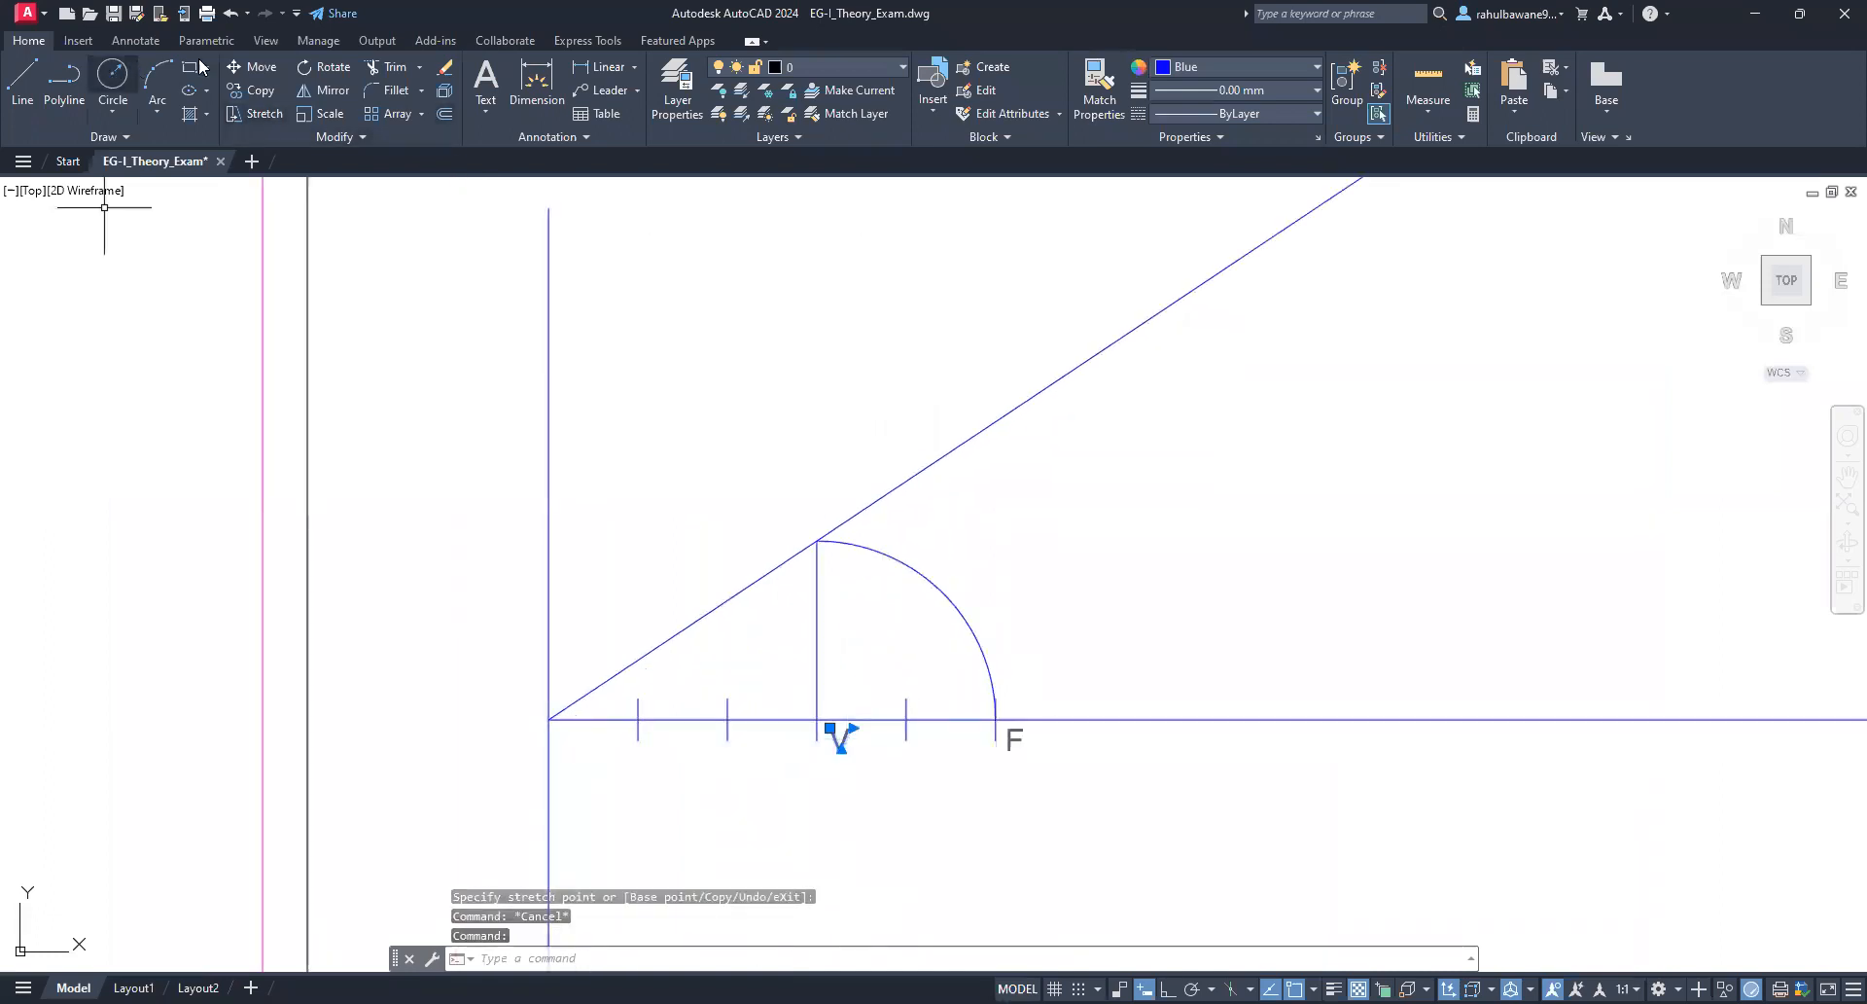
click(261, 96)
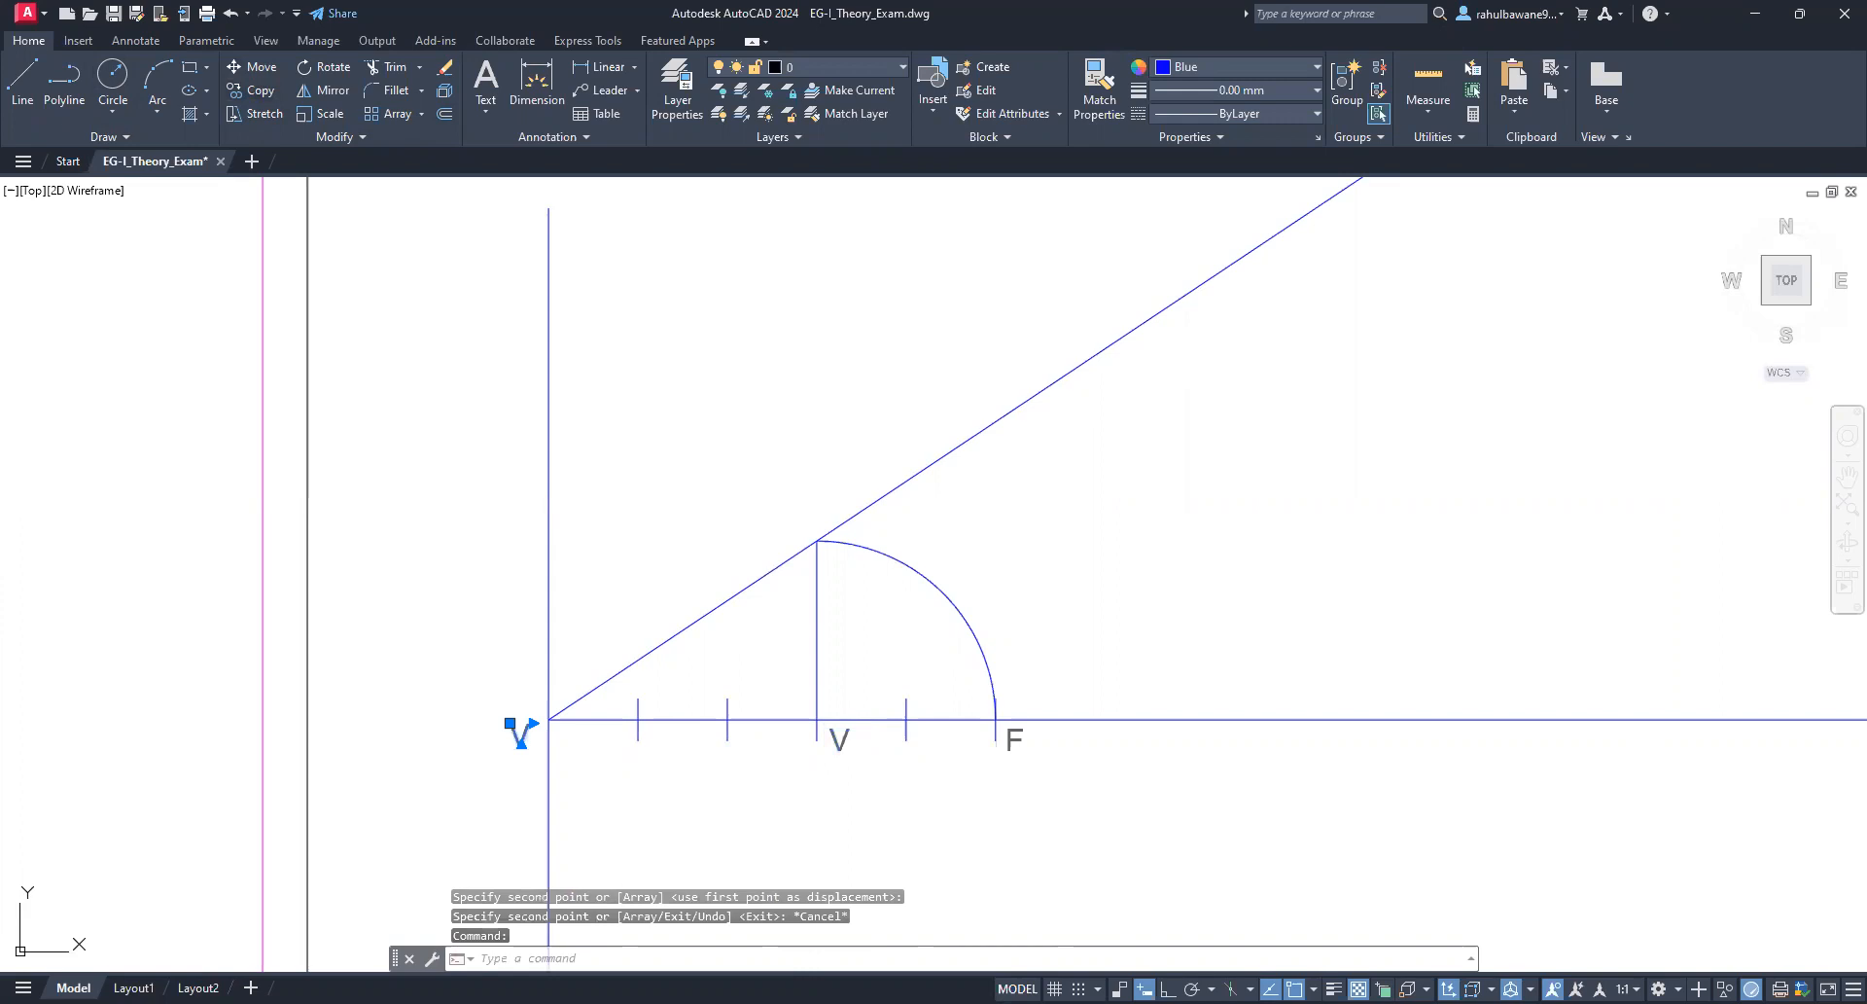
double_click(520, 731)
text(C)
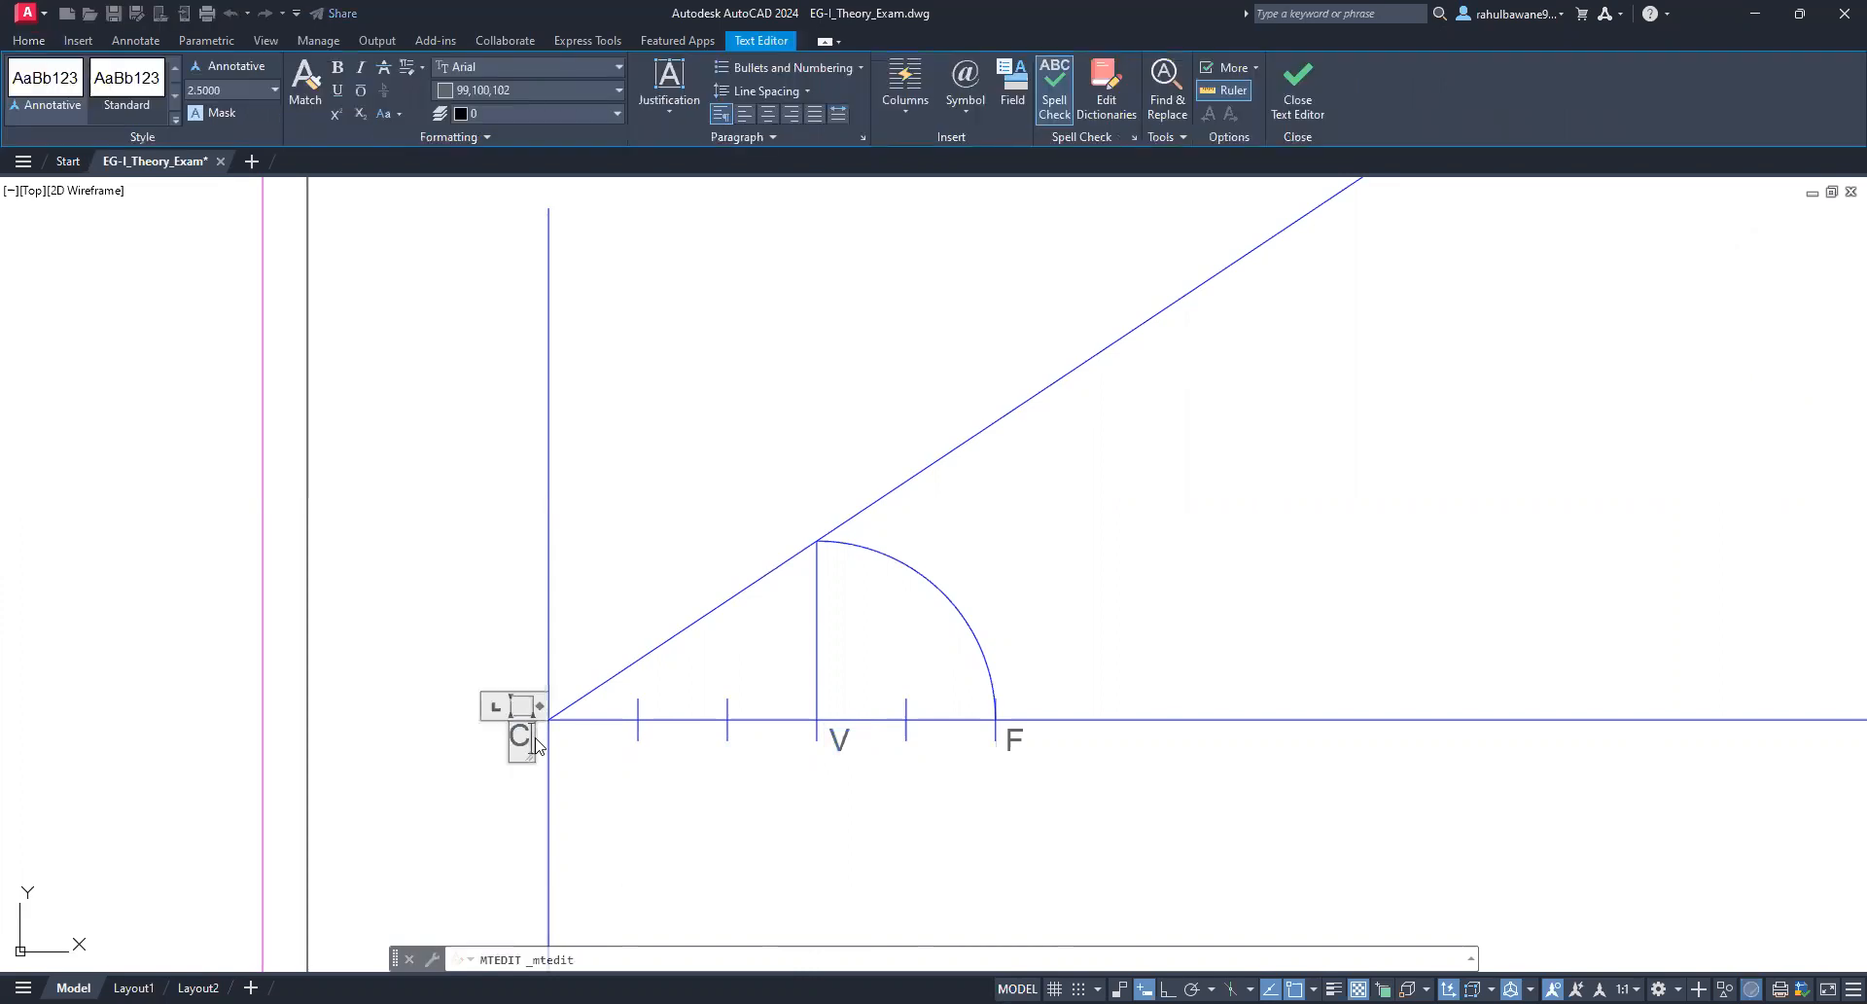
click(474, 704)
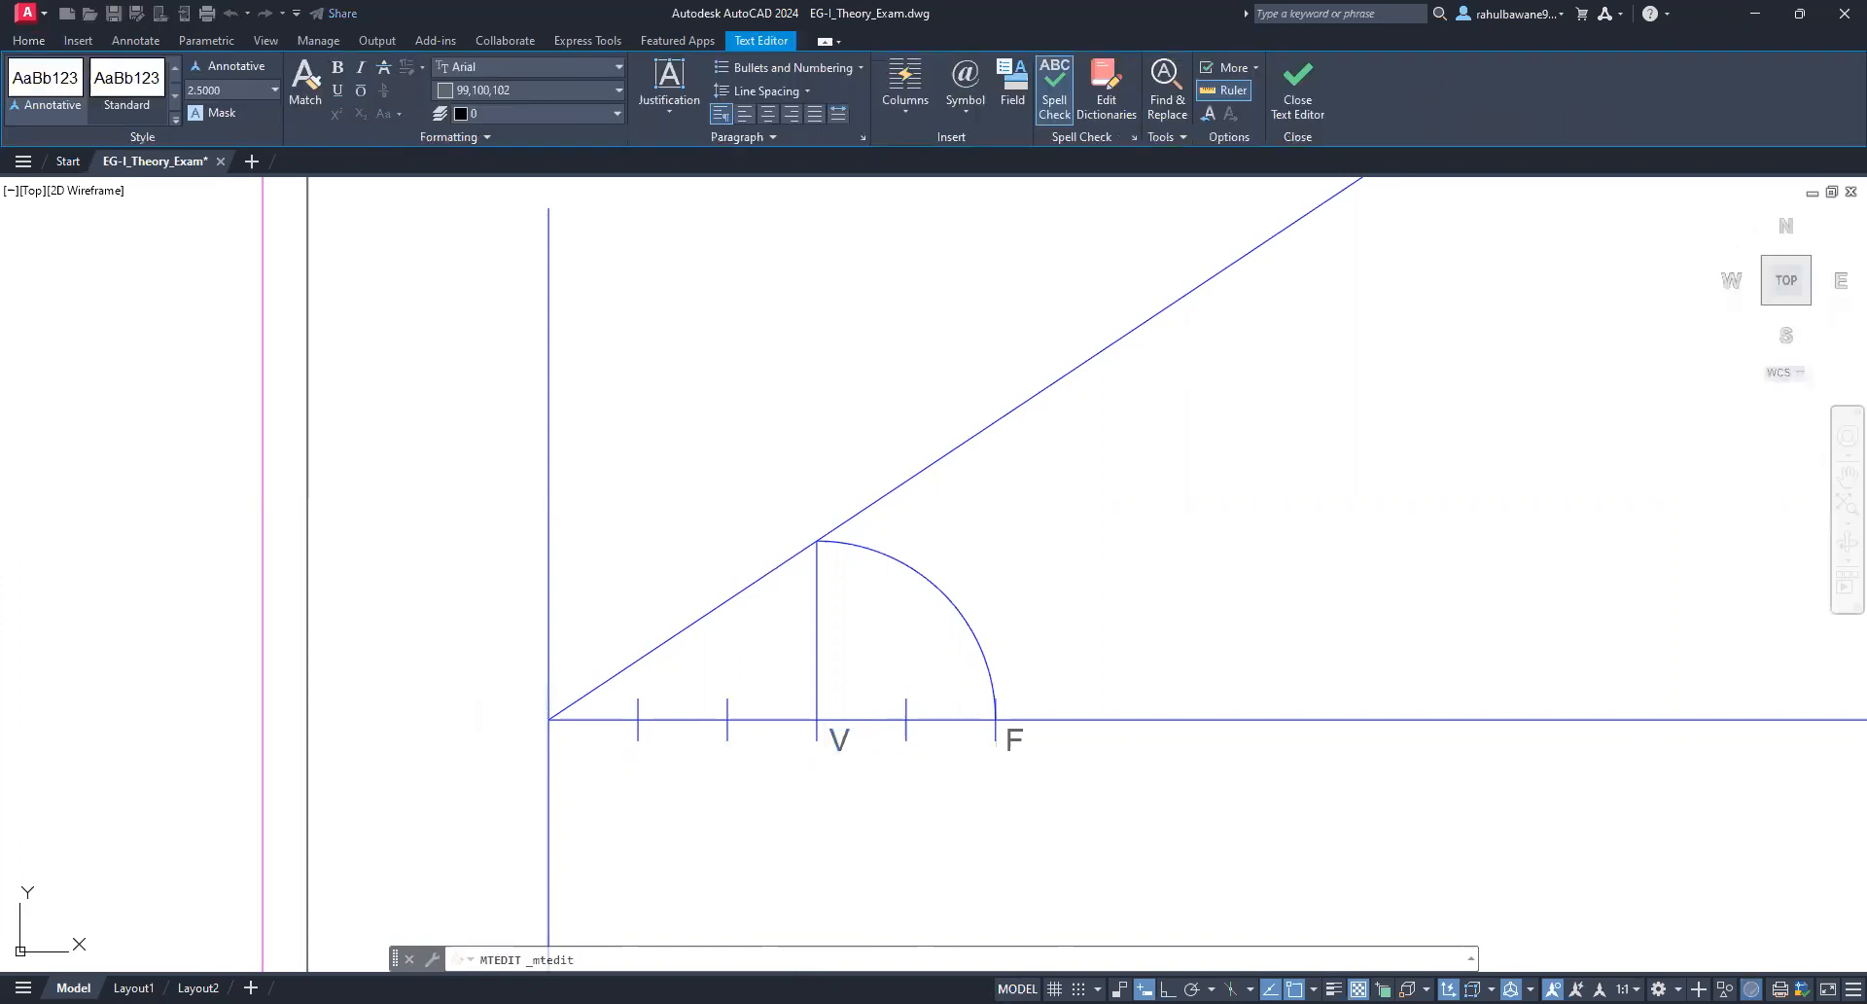
Step: Copy the "V" label to the upper end of the vertical at V and change the copy's text to "A"
click(843, 744)
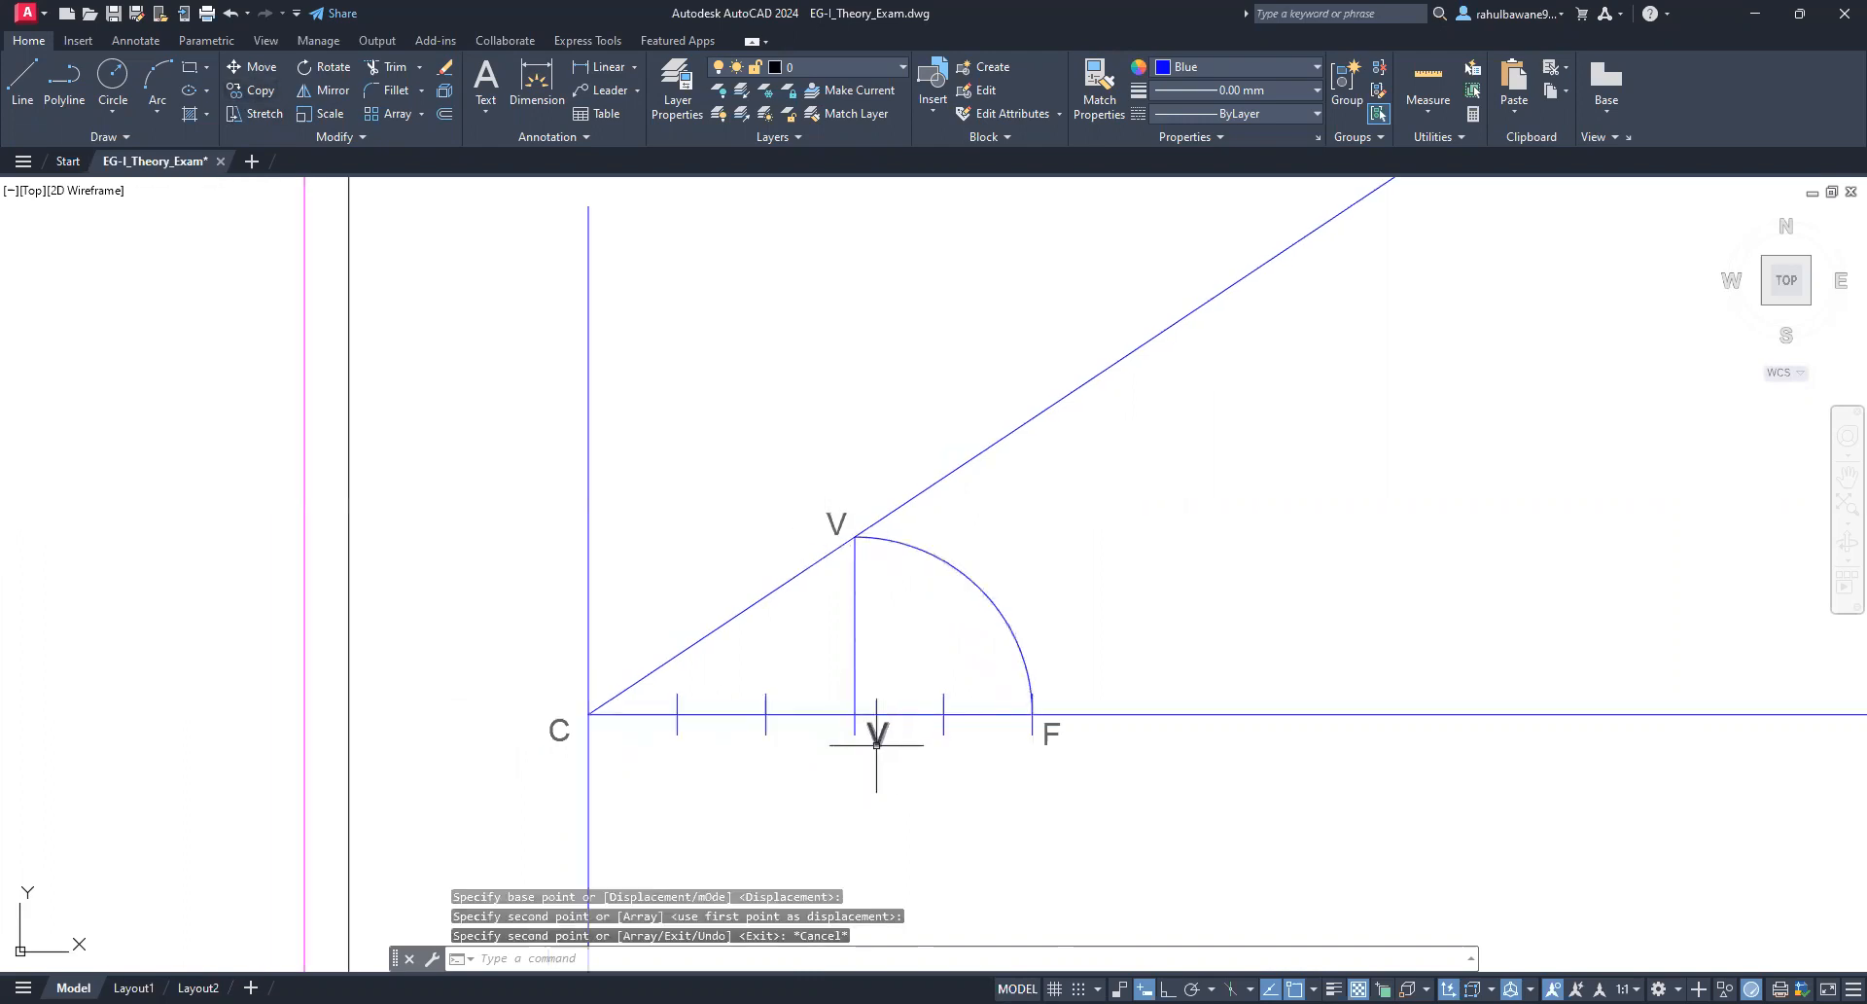
key(Escape)
click(836, 525)
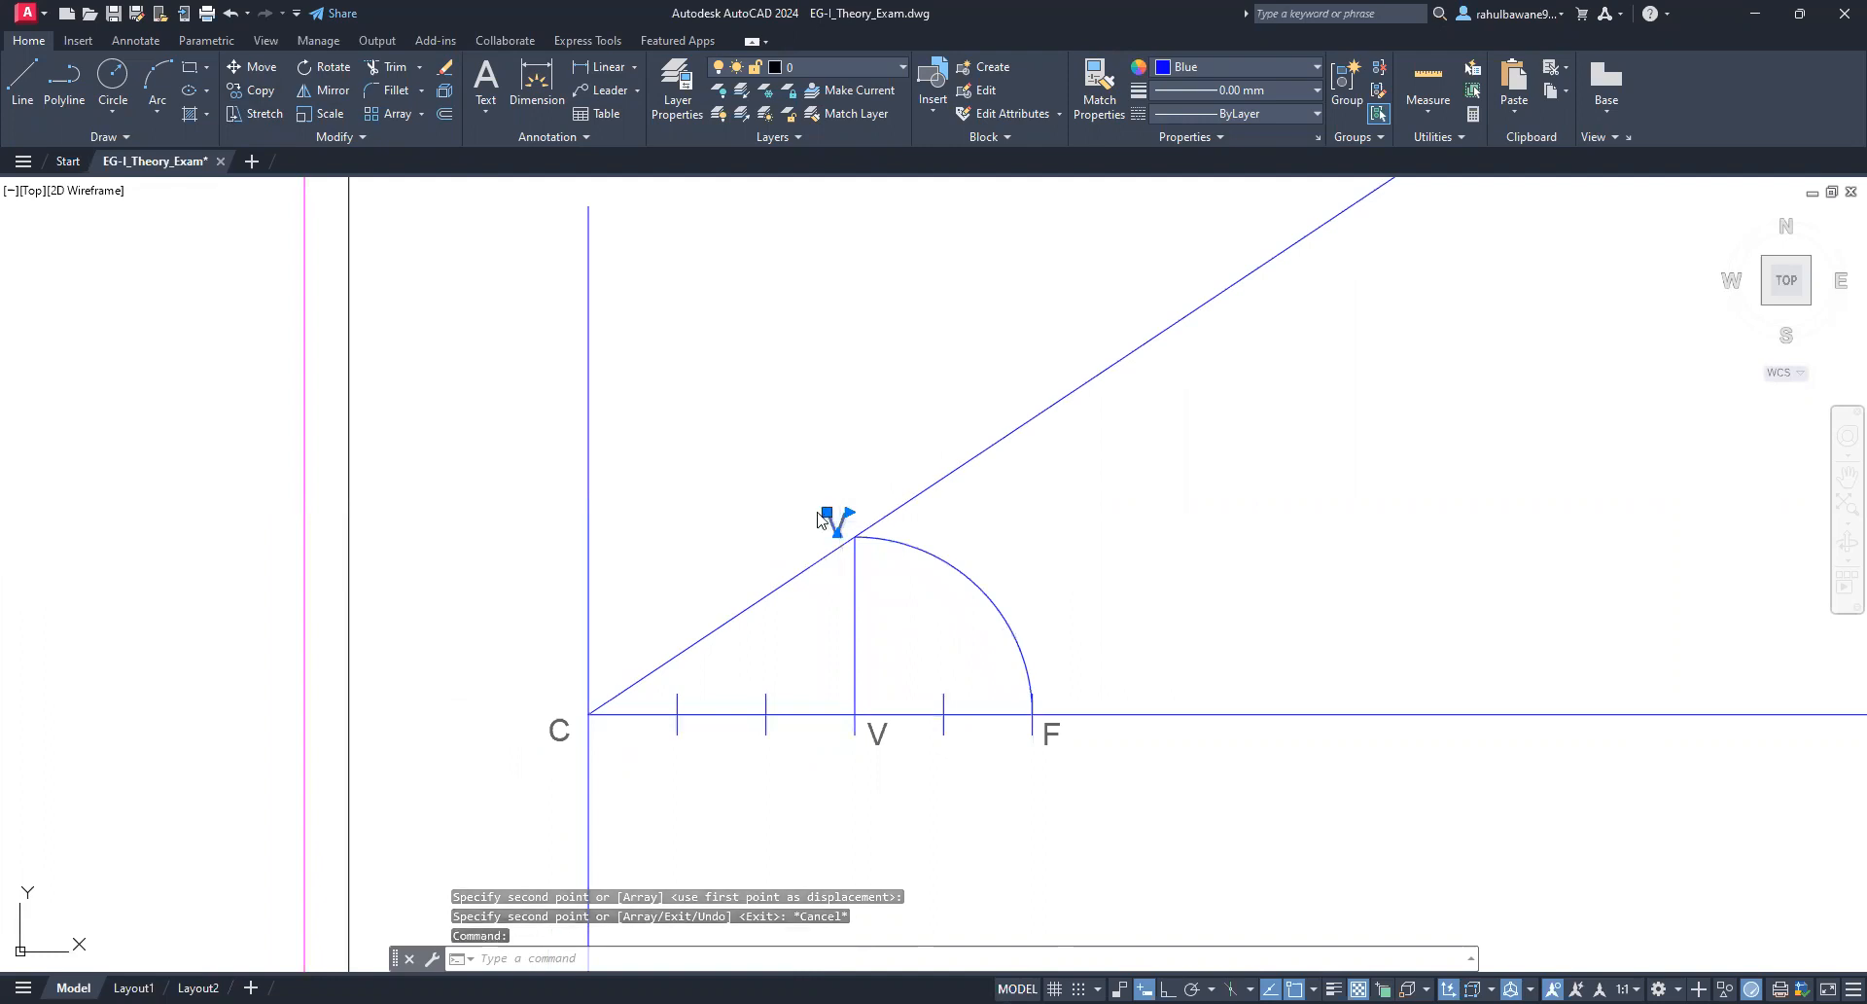
double_click(842, 528)
text(A)
key(Return)
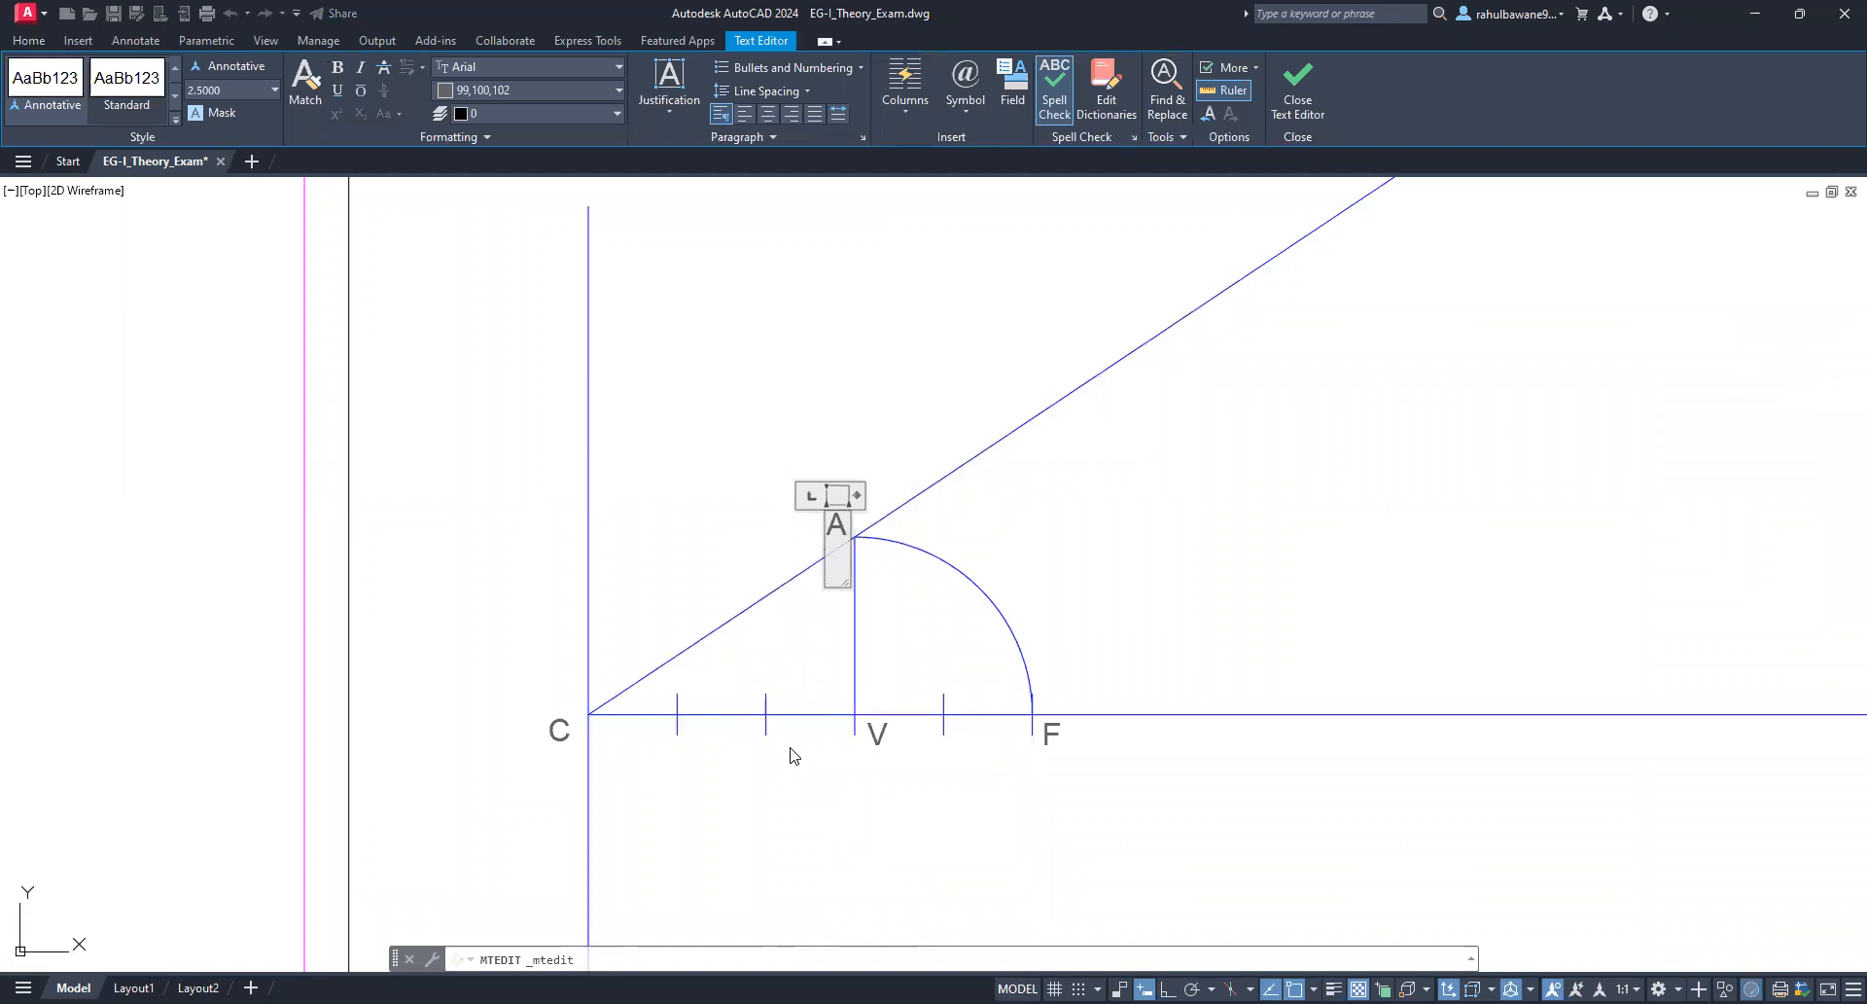
key(BackSpace)
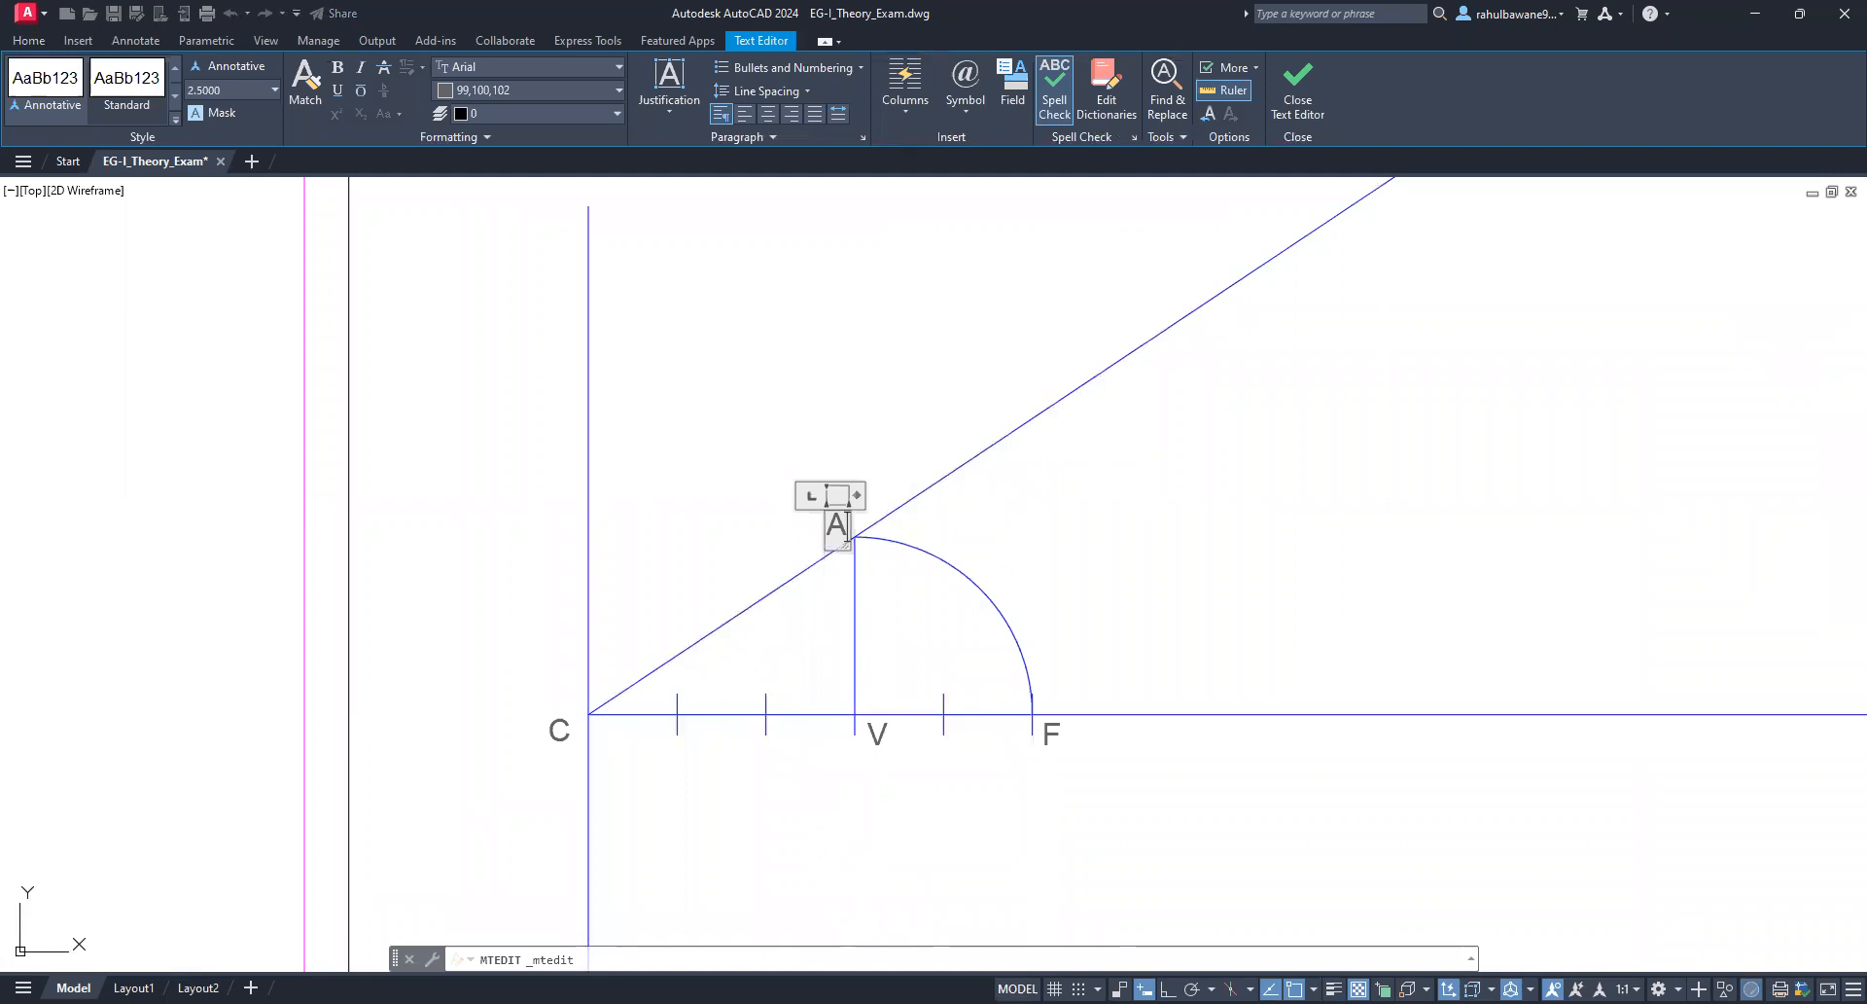
click(854, 500)
Step: Draw a line from F at 45° to the axis, about 168 mm long, passing beyond the sheet's upper border
scroll(583, 715, down, 6)
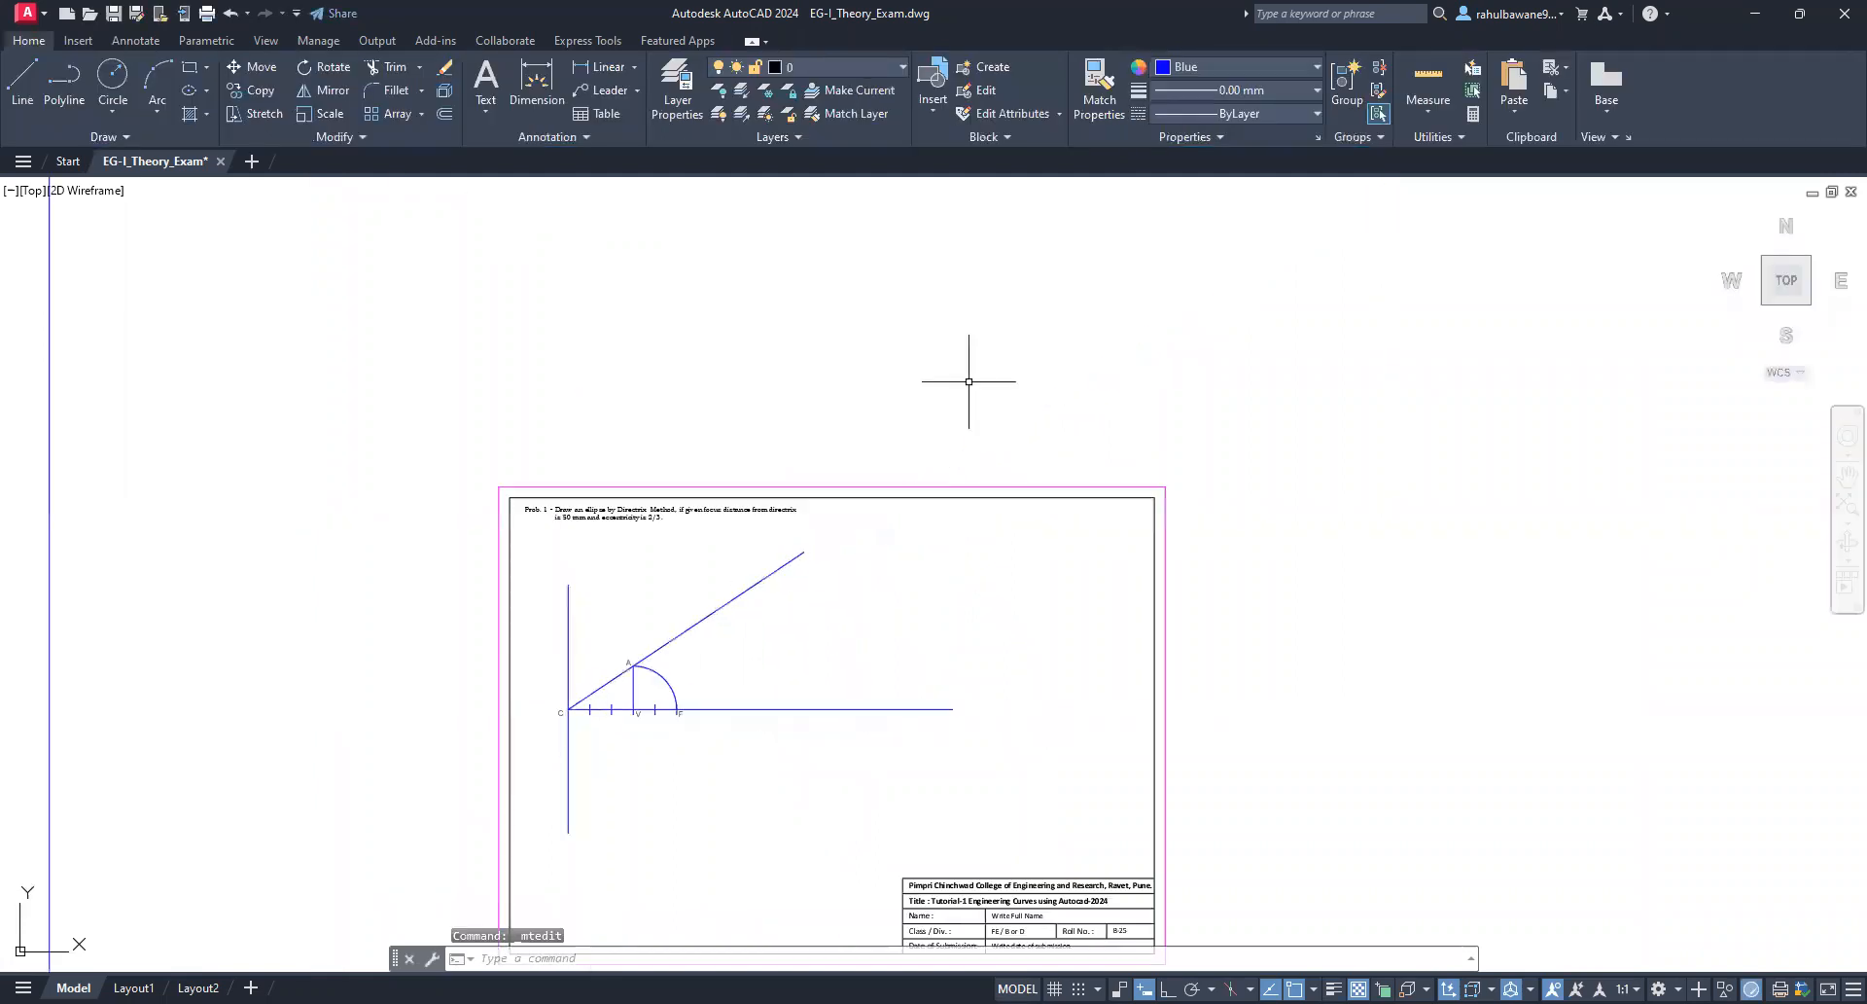
scroll(678, 710, up, 4)
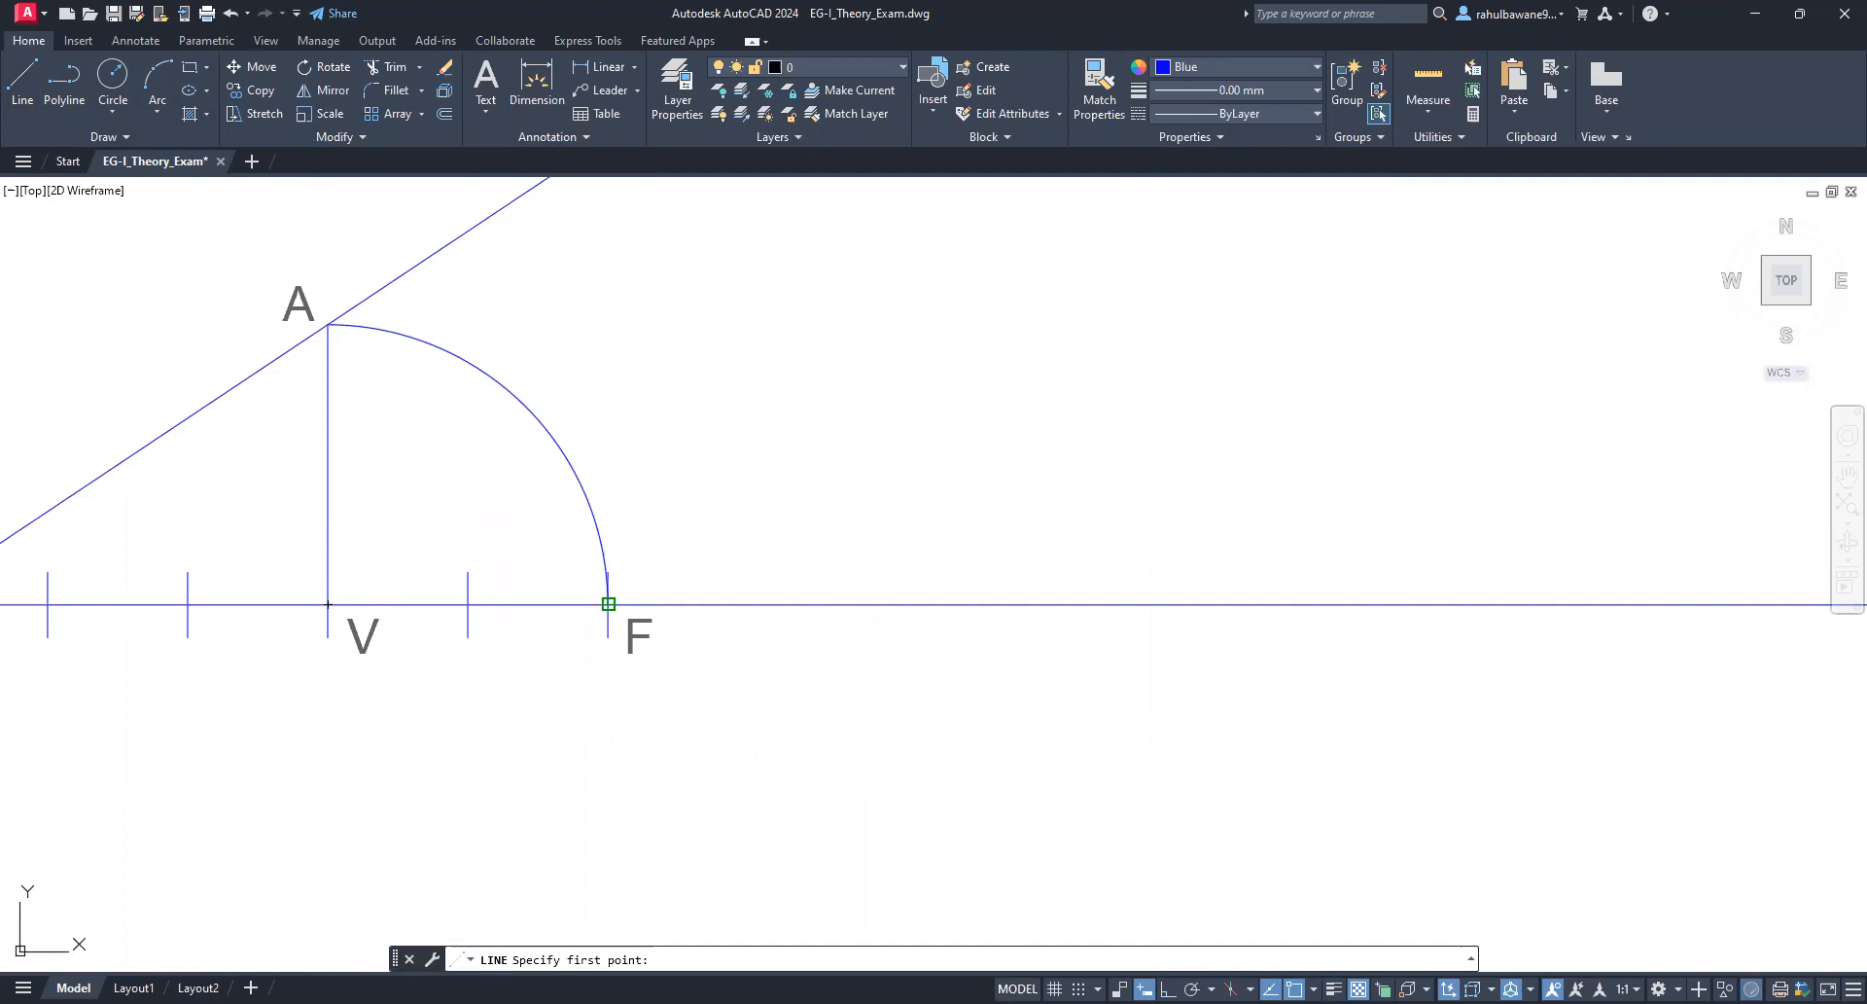
click(608, 604)
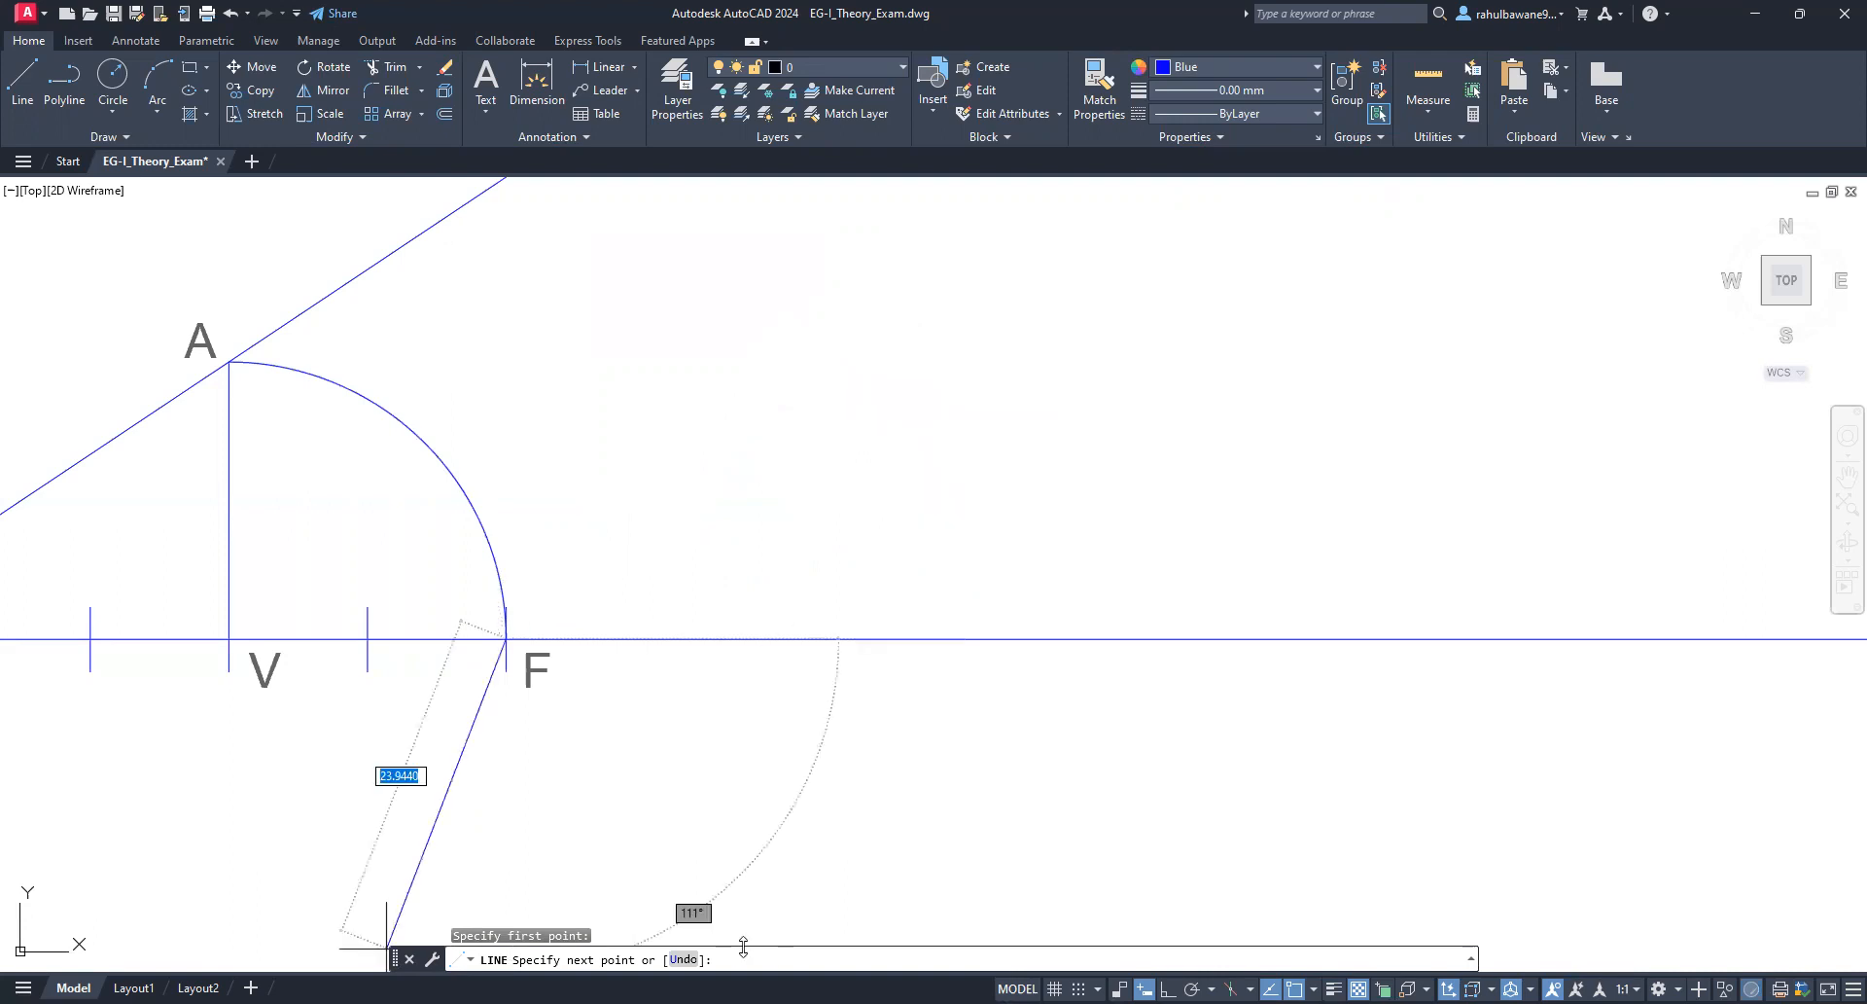
text(<)
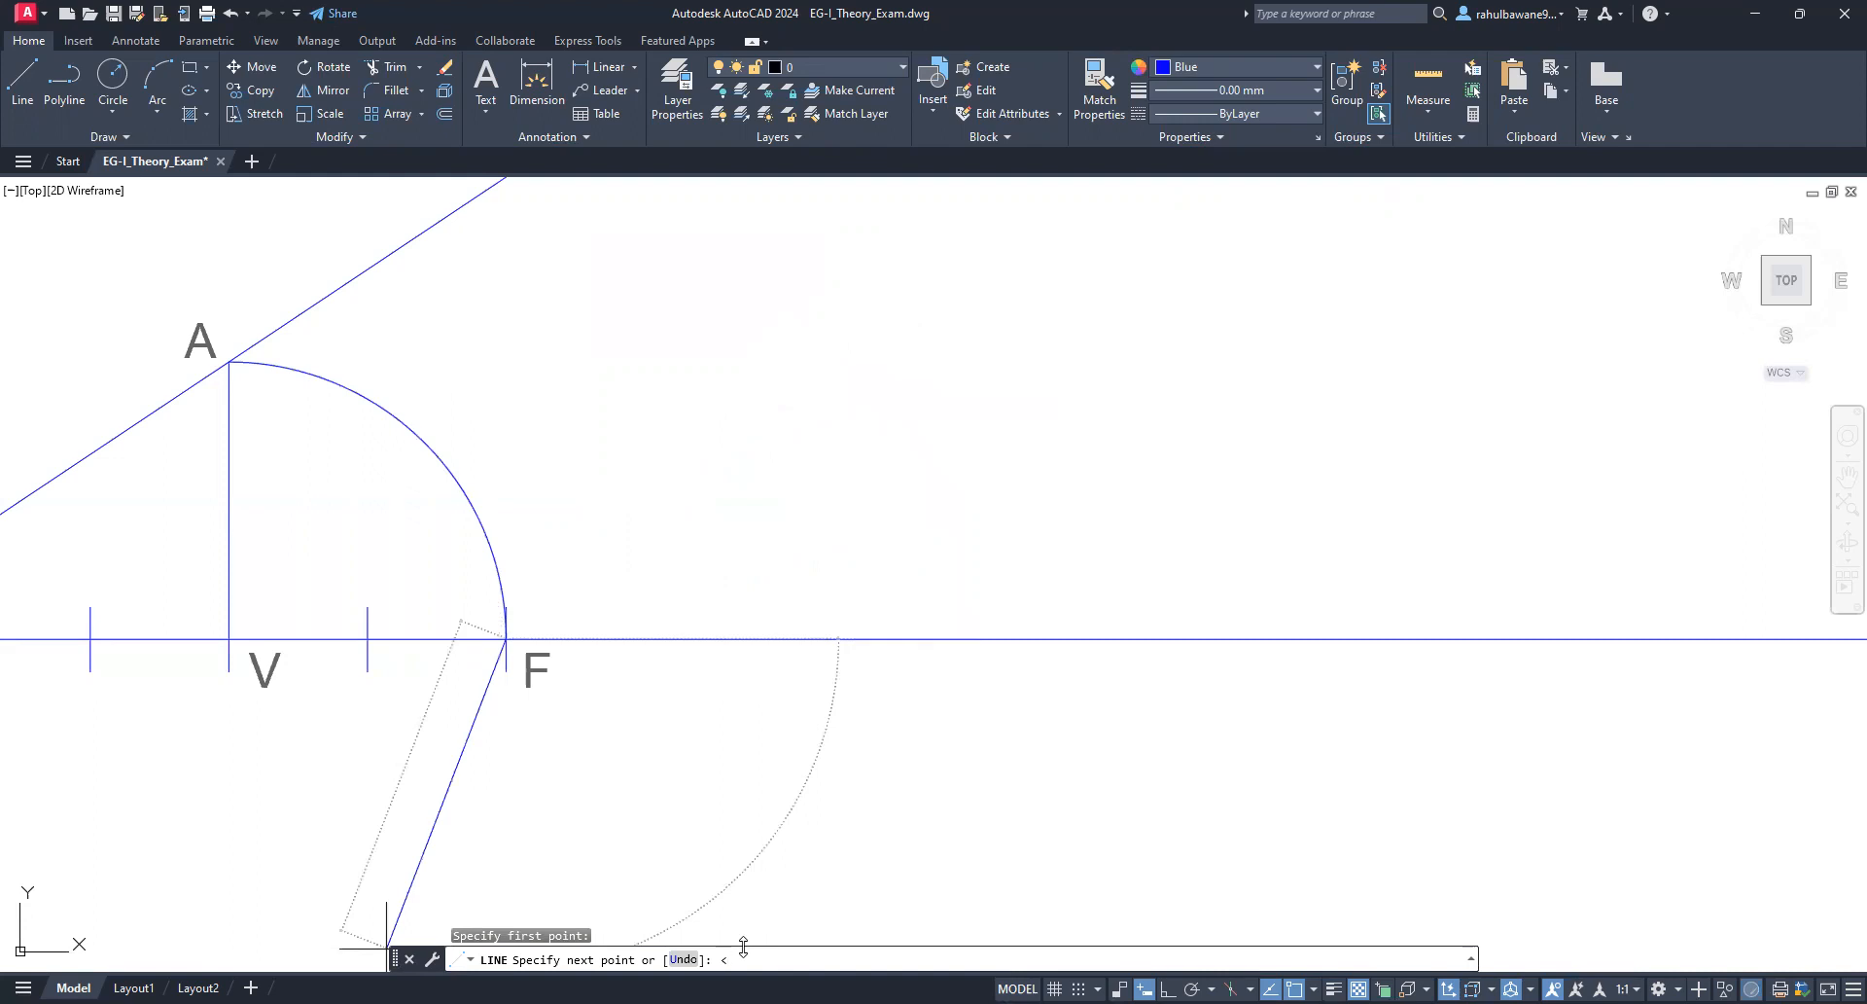
text(45)
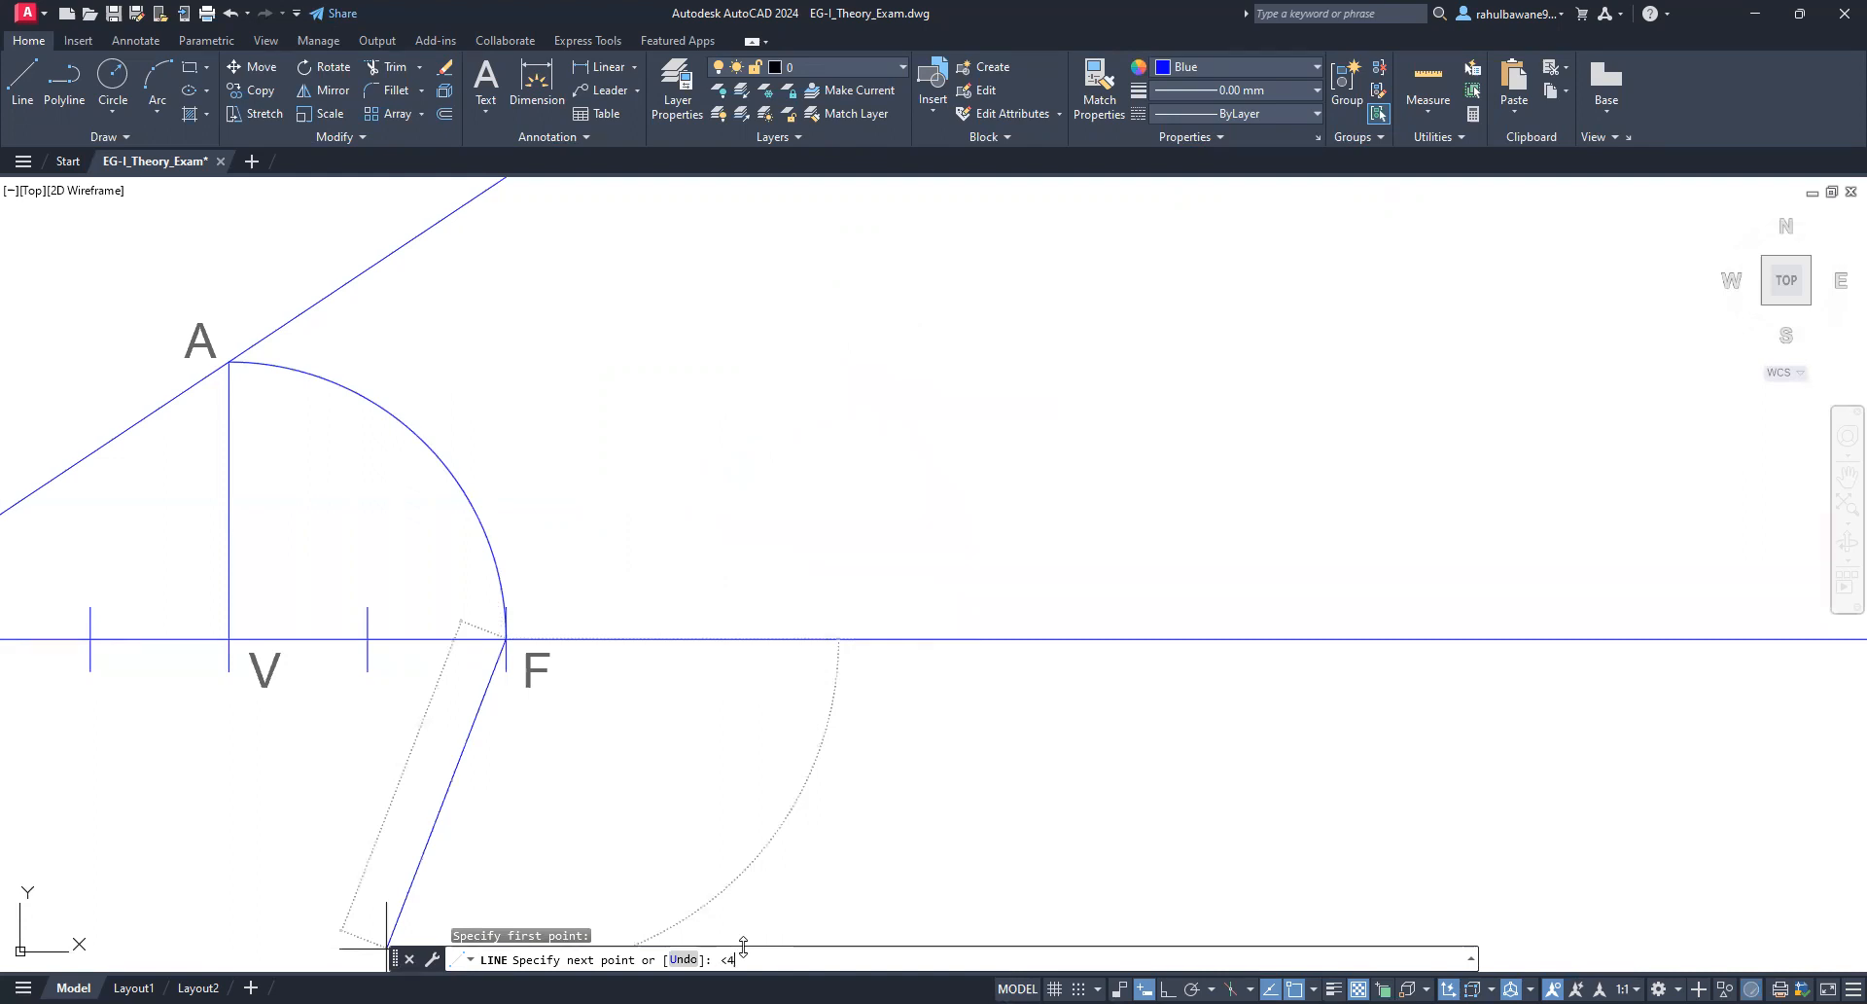
key(Return)
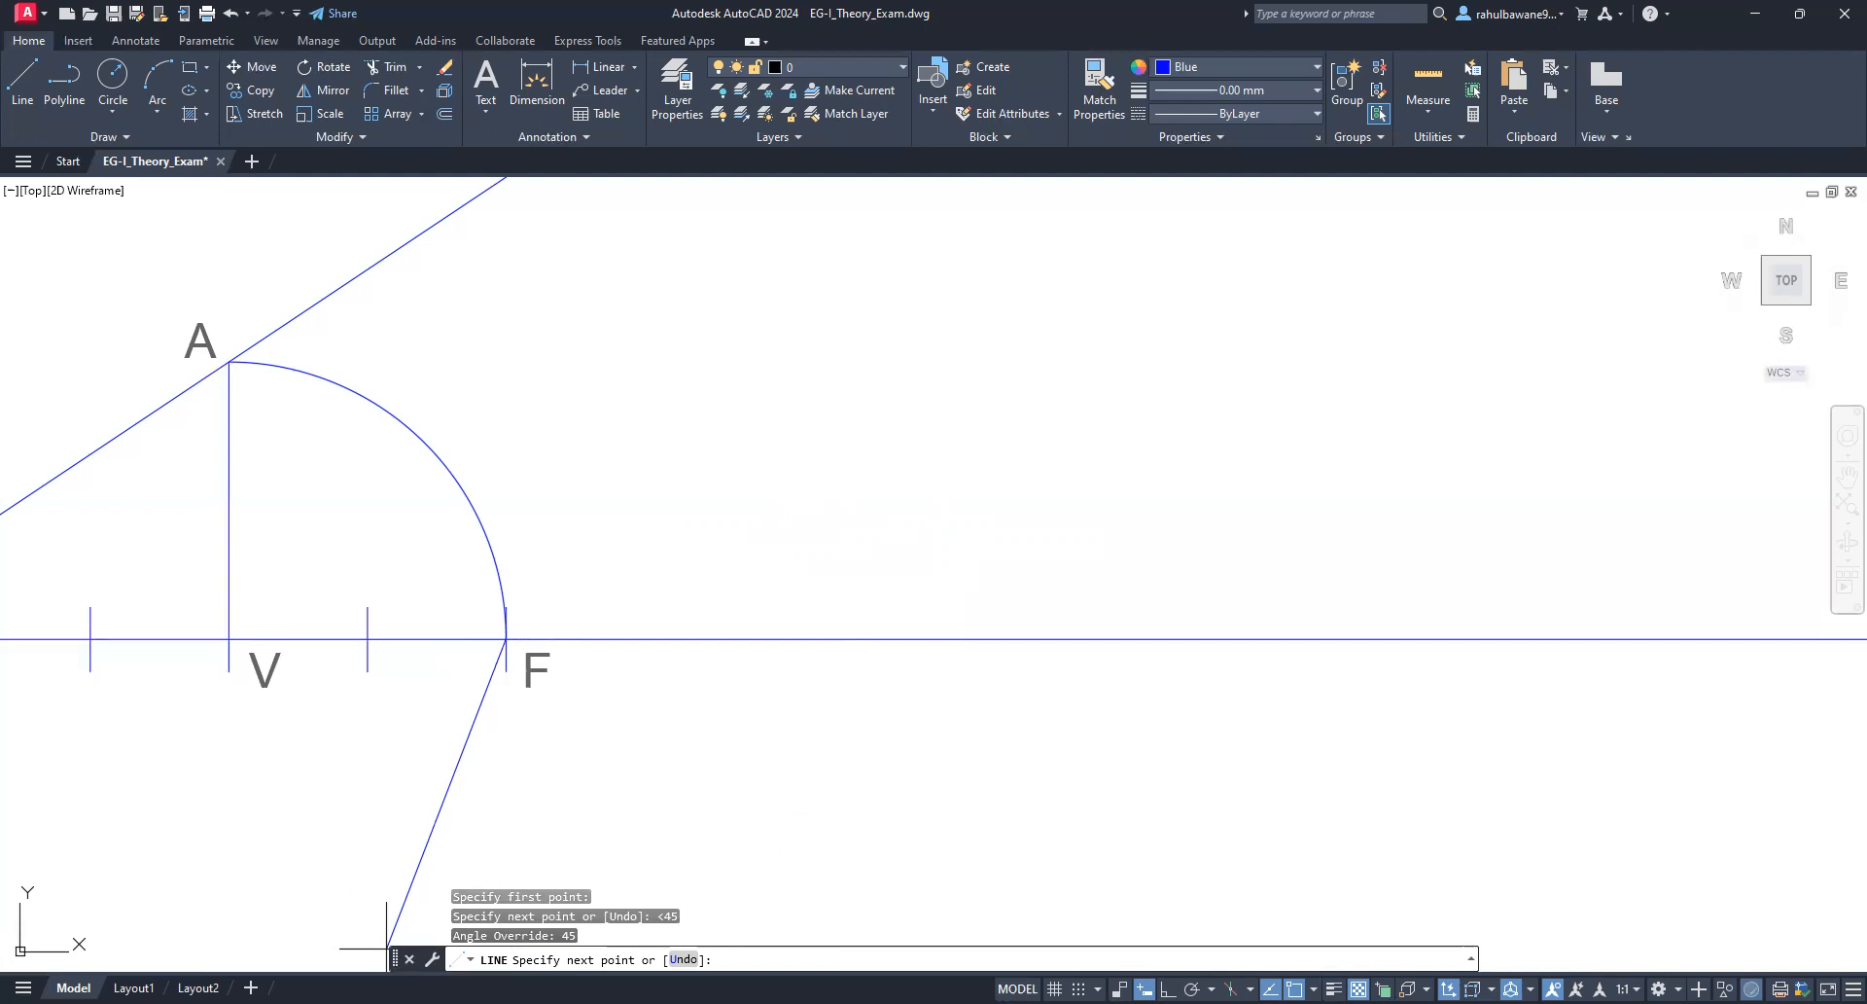
scroll(821, 481, down, 2)
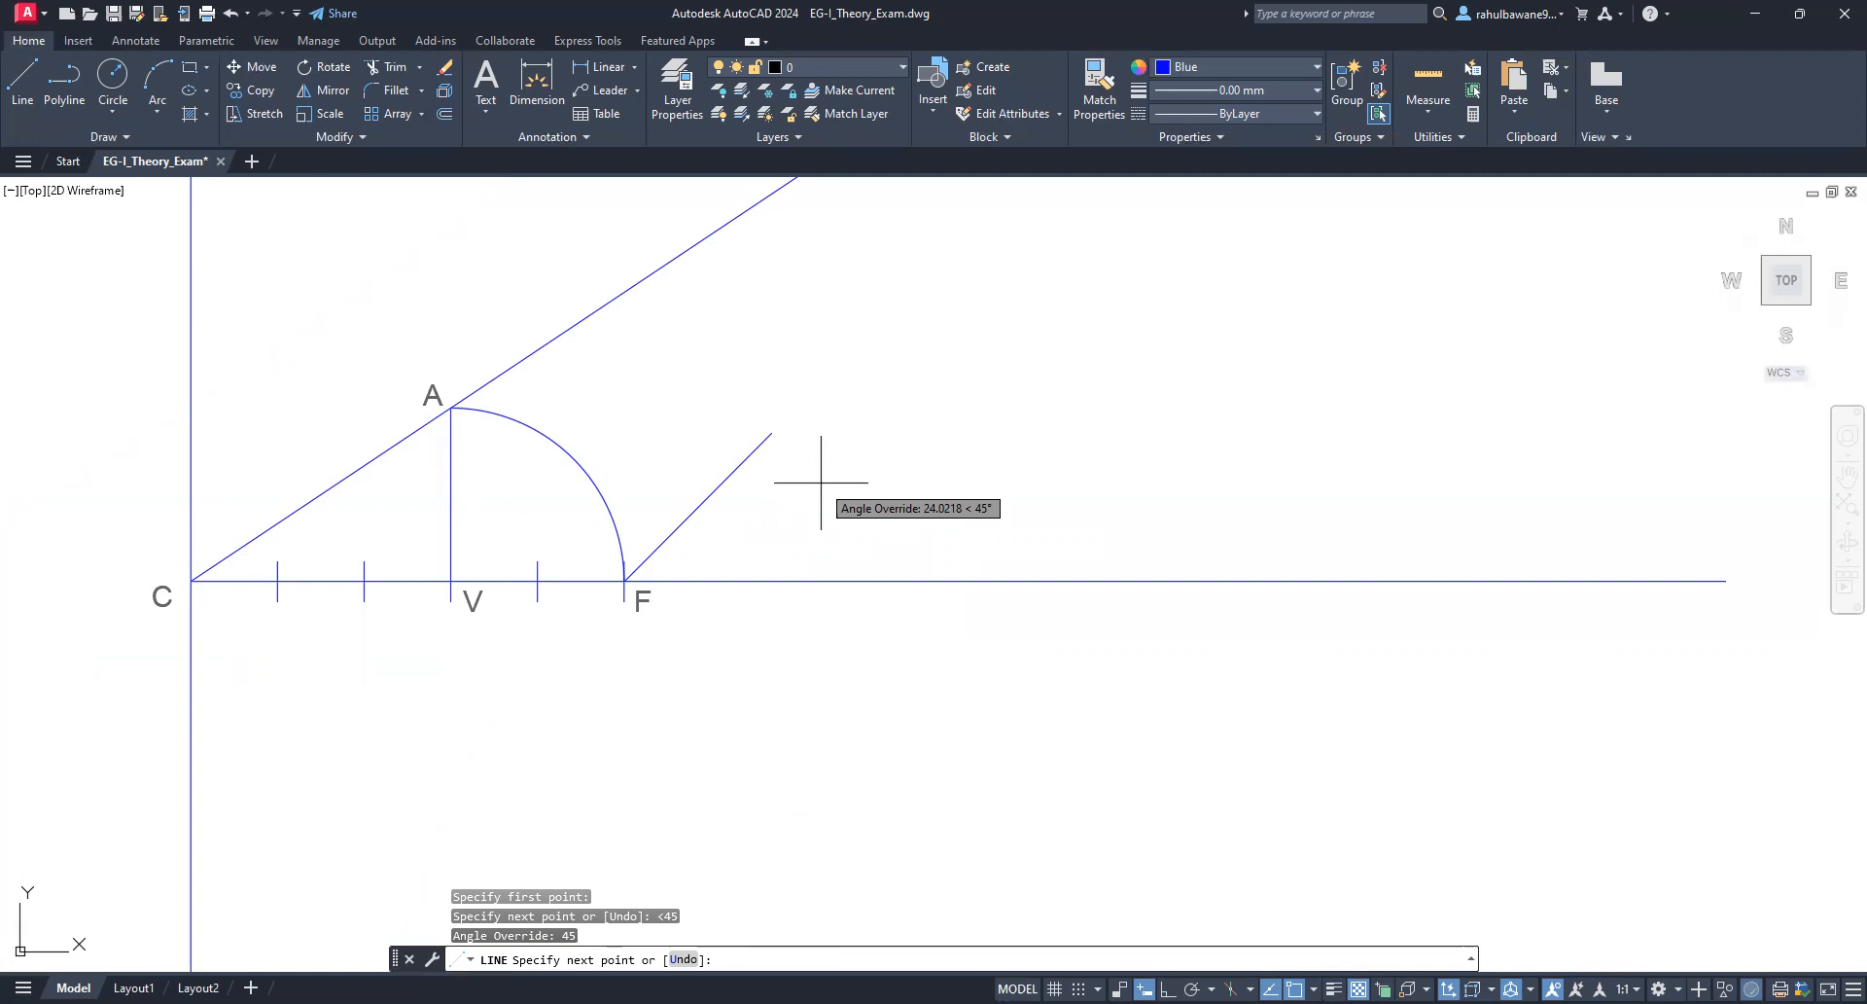
scroll(821, 481, down, 3)
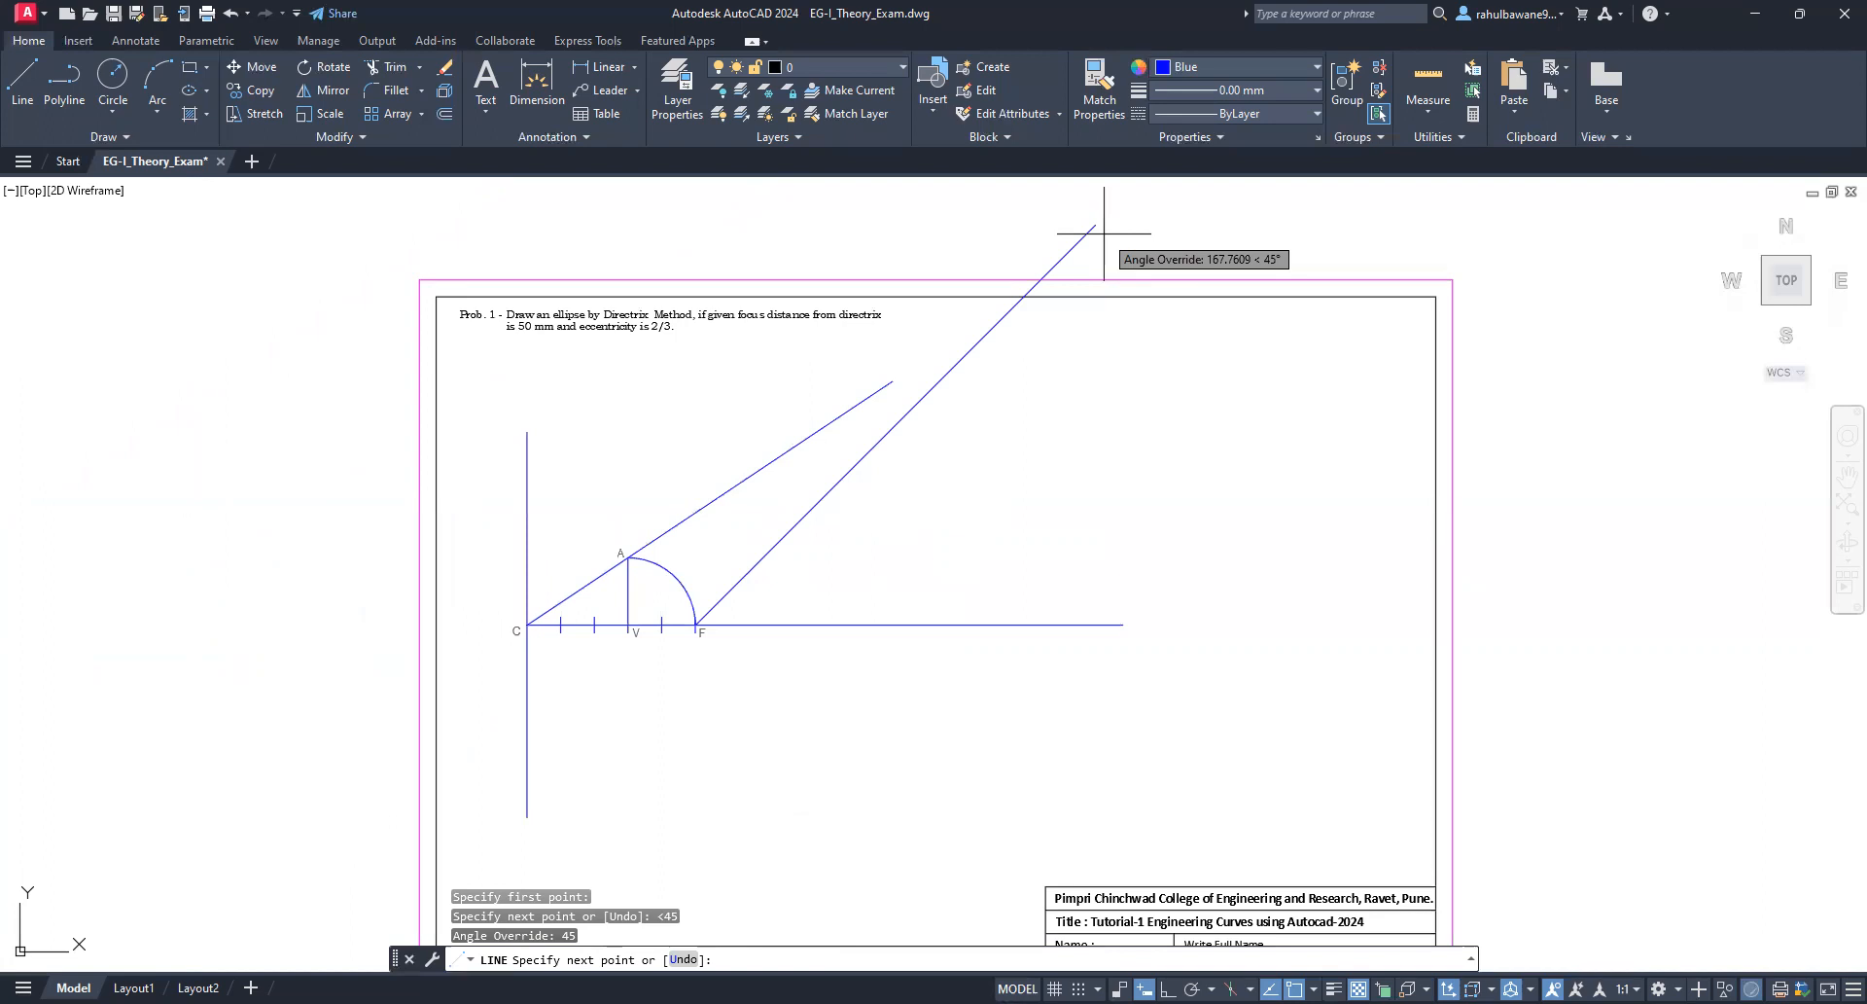
click(1104, 234)
key(Return)
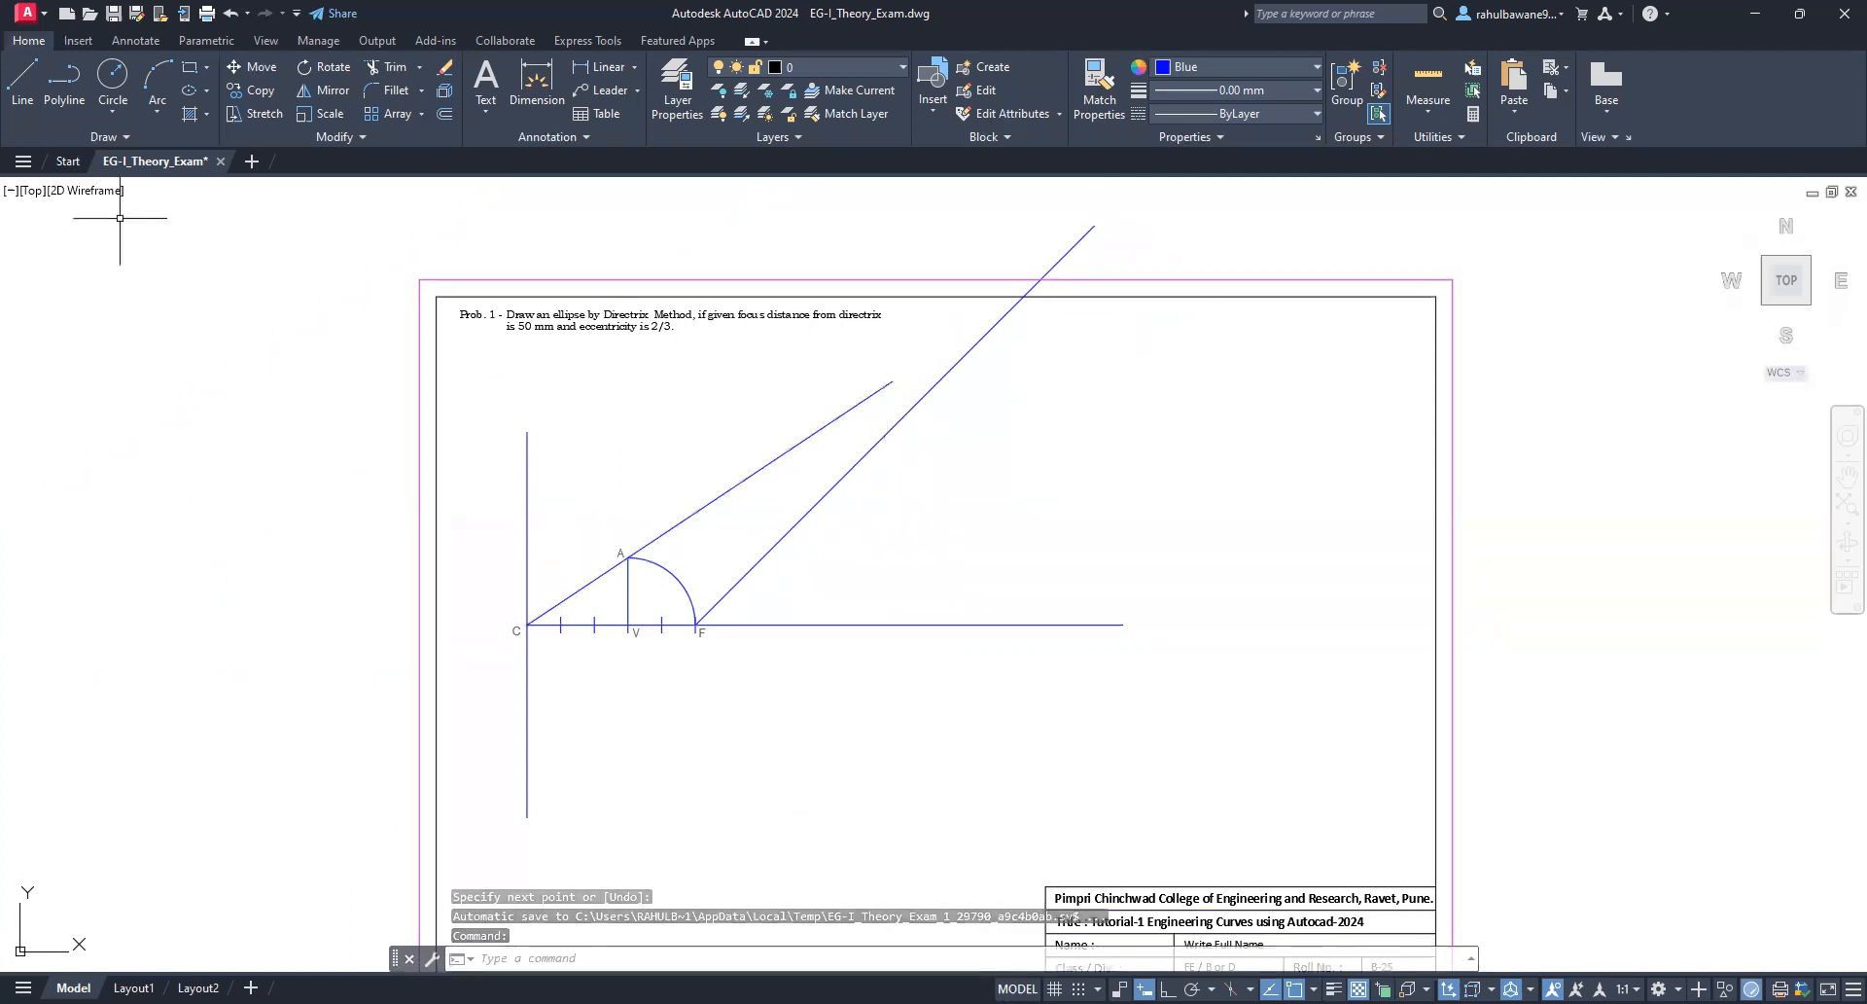
Step: Extend the inclined line through C and A until it meets the 45° line from F
click(421, 67)
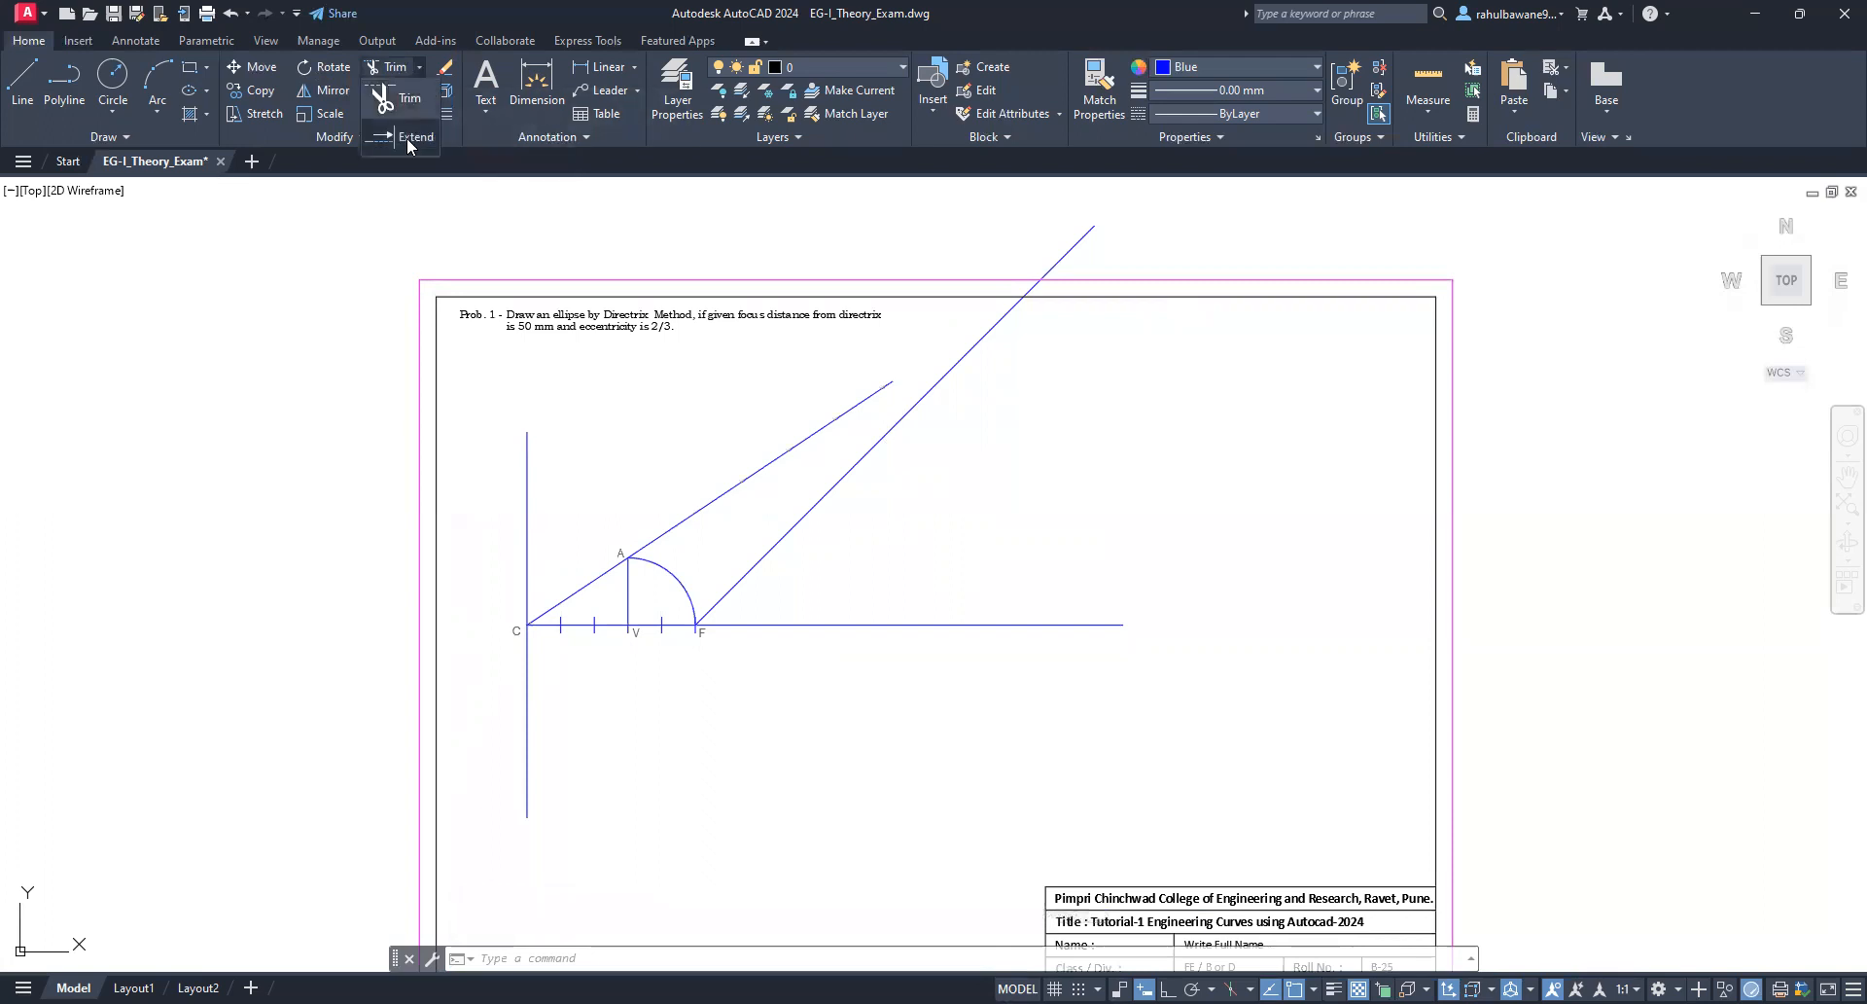
click(408, 142)
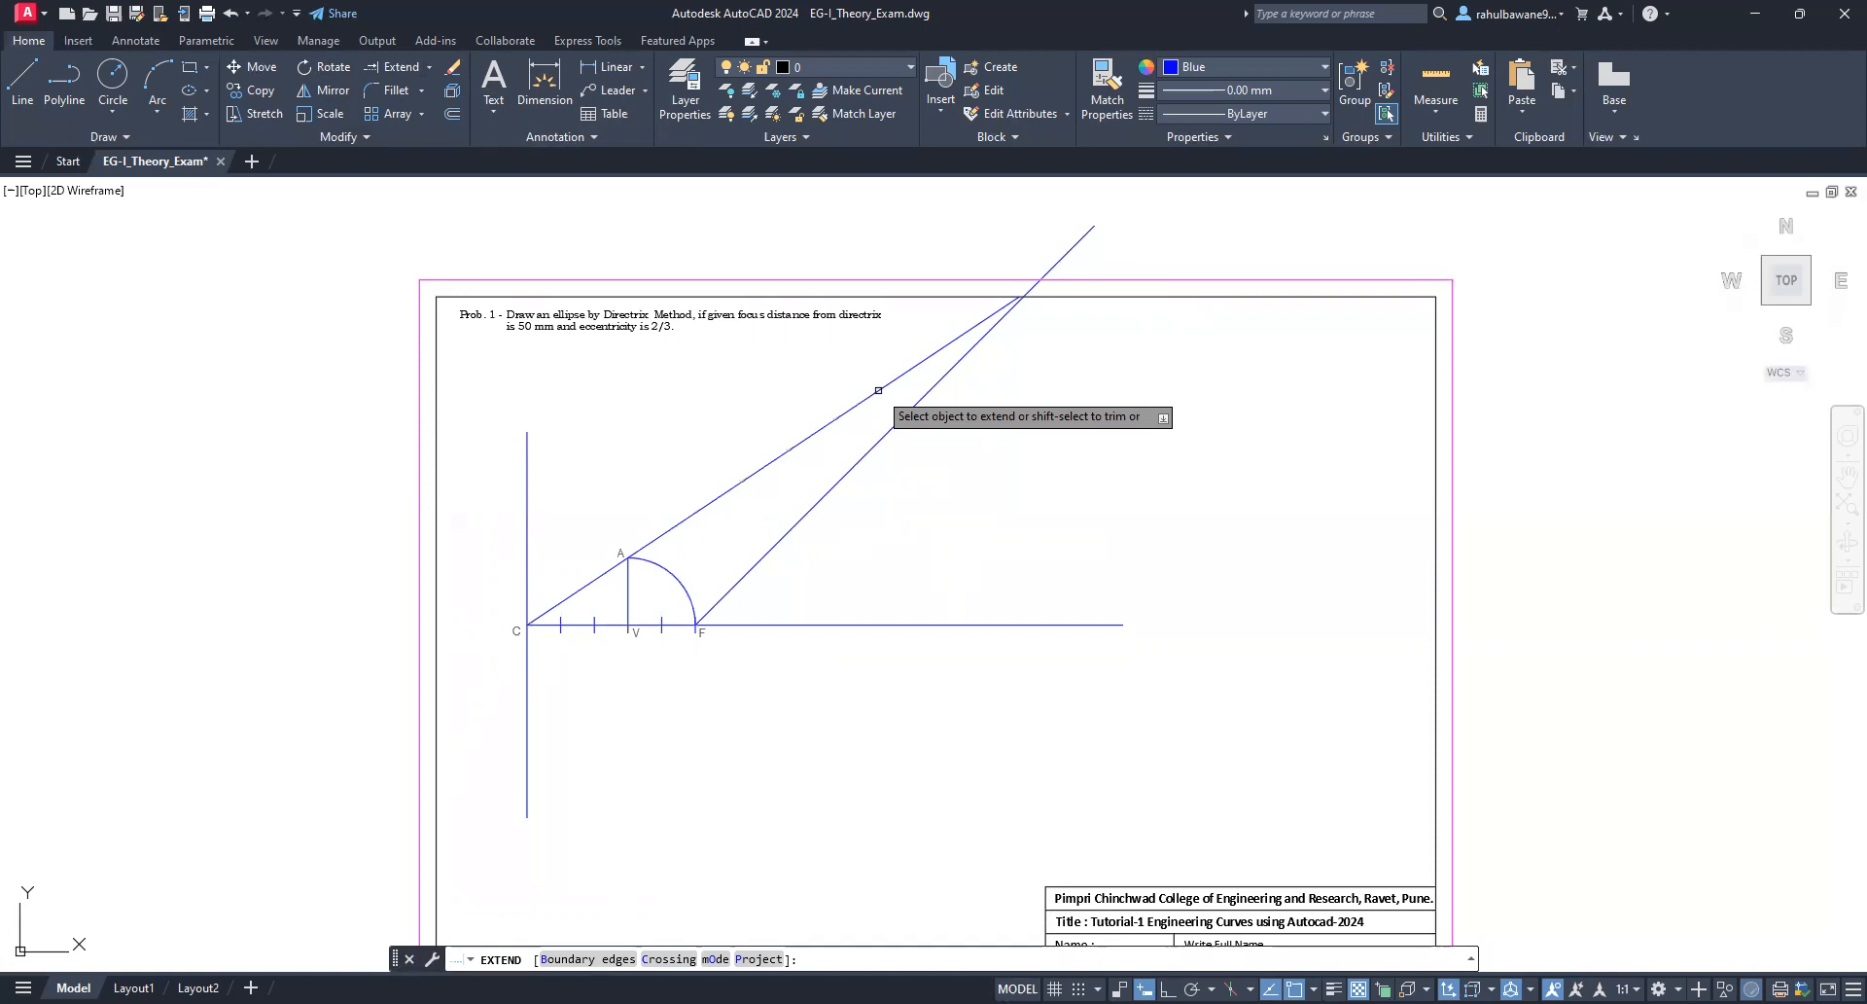
click(878, 390)
scroll(837, 375, up, 4)
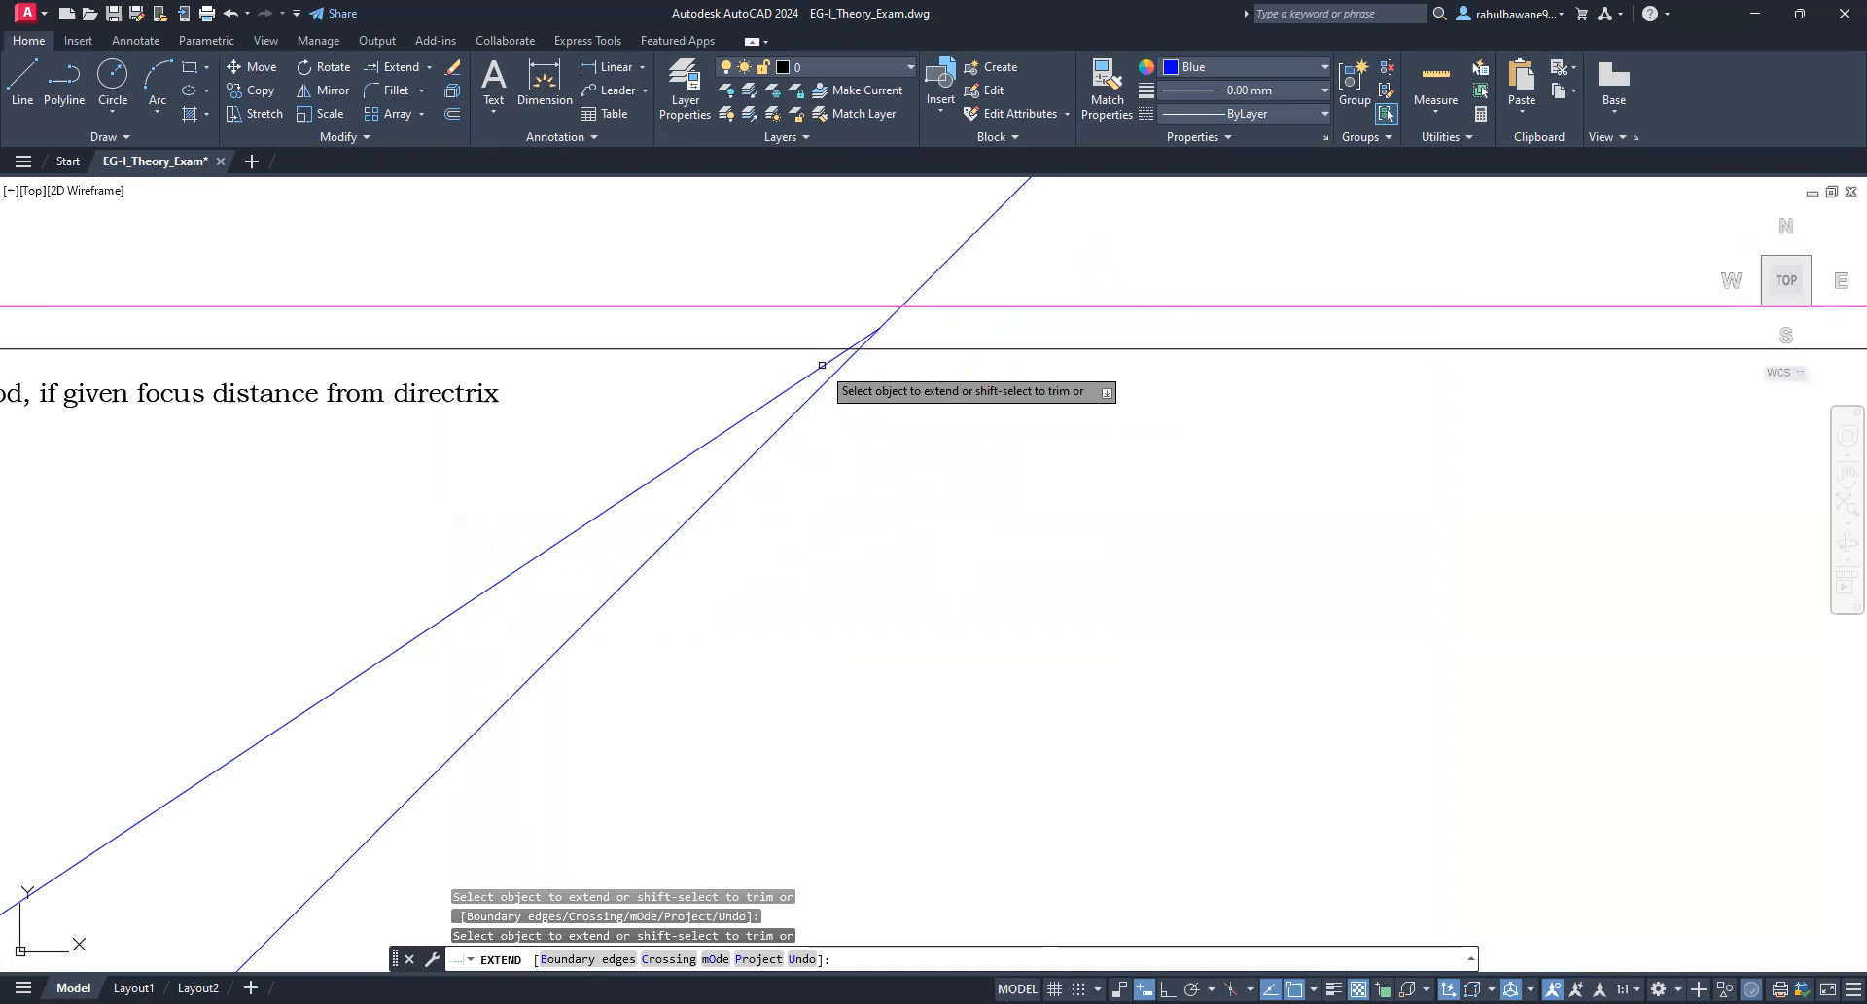
scroll(893, 319, up, 4)
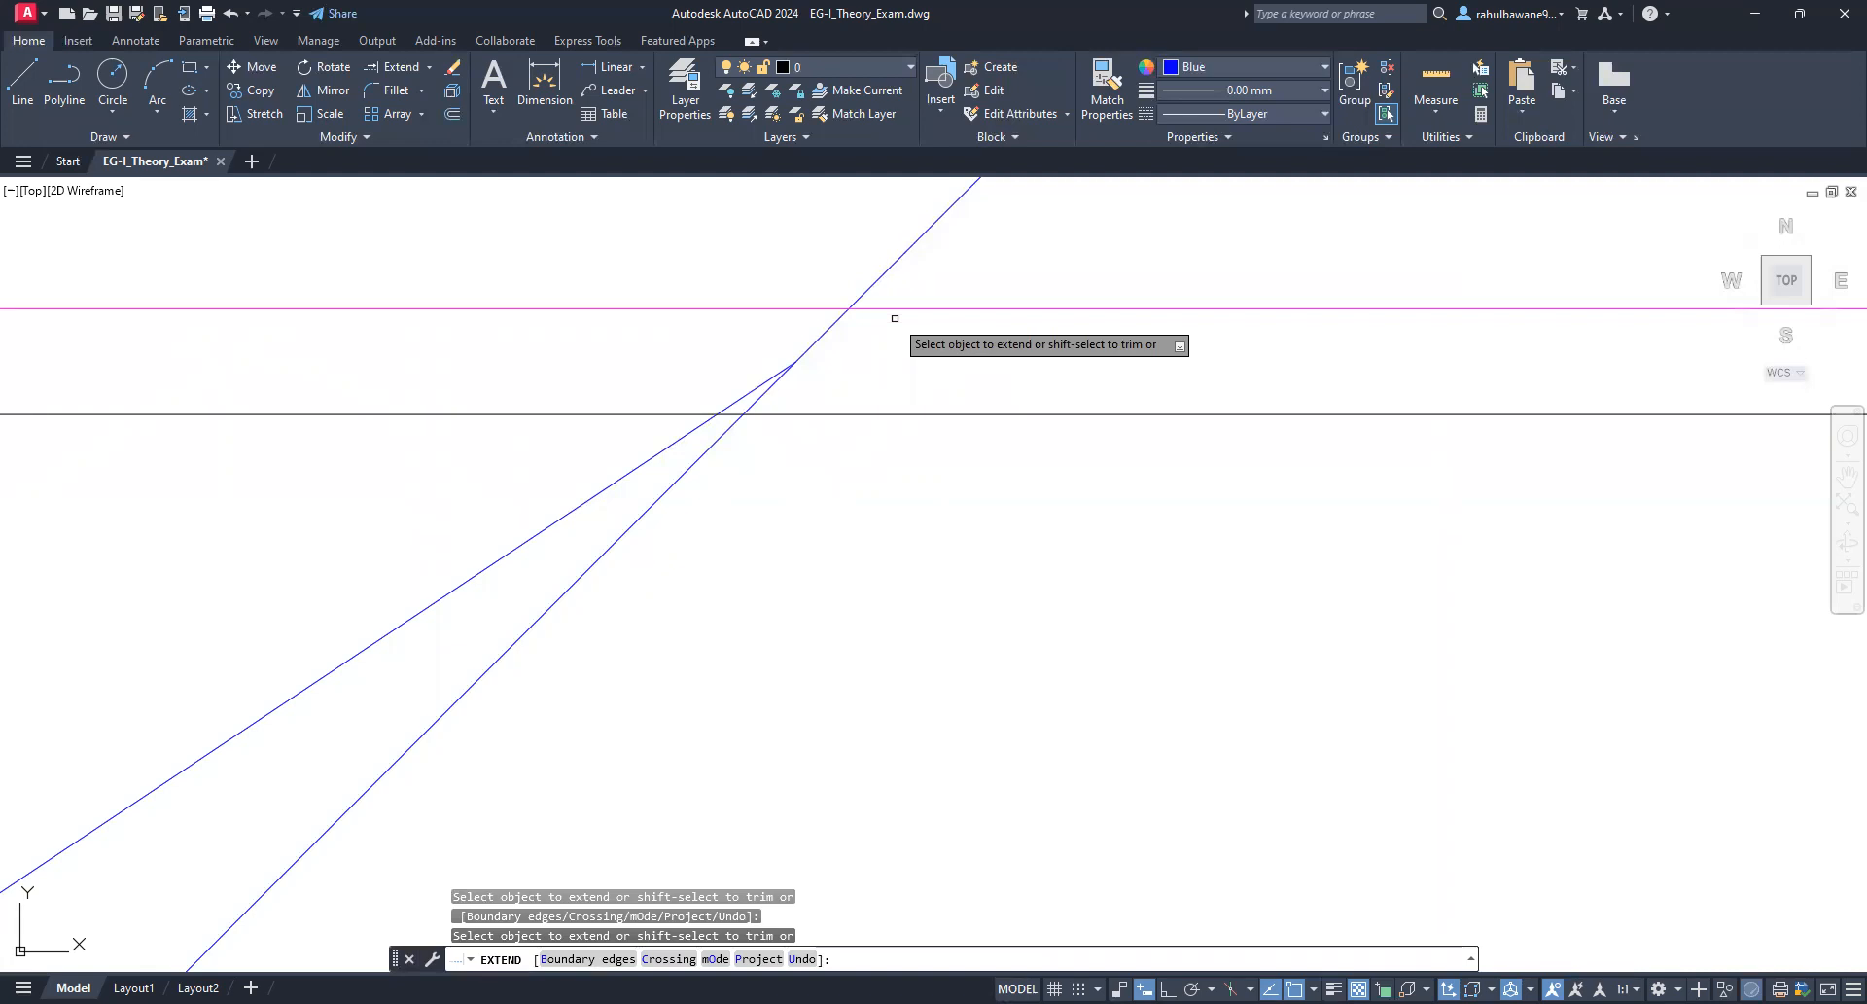
key(Escape)
scroll(888, 467, down, 2)
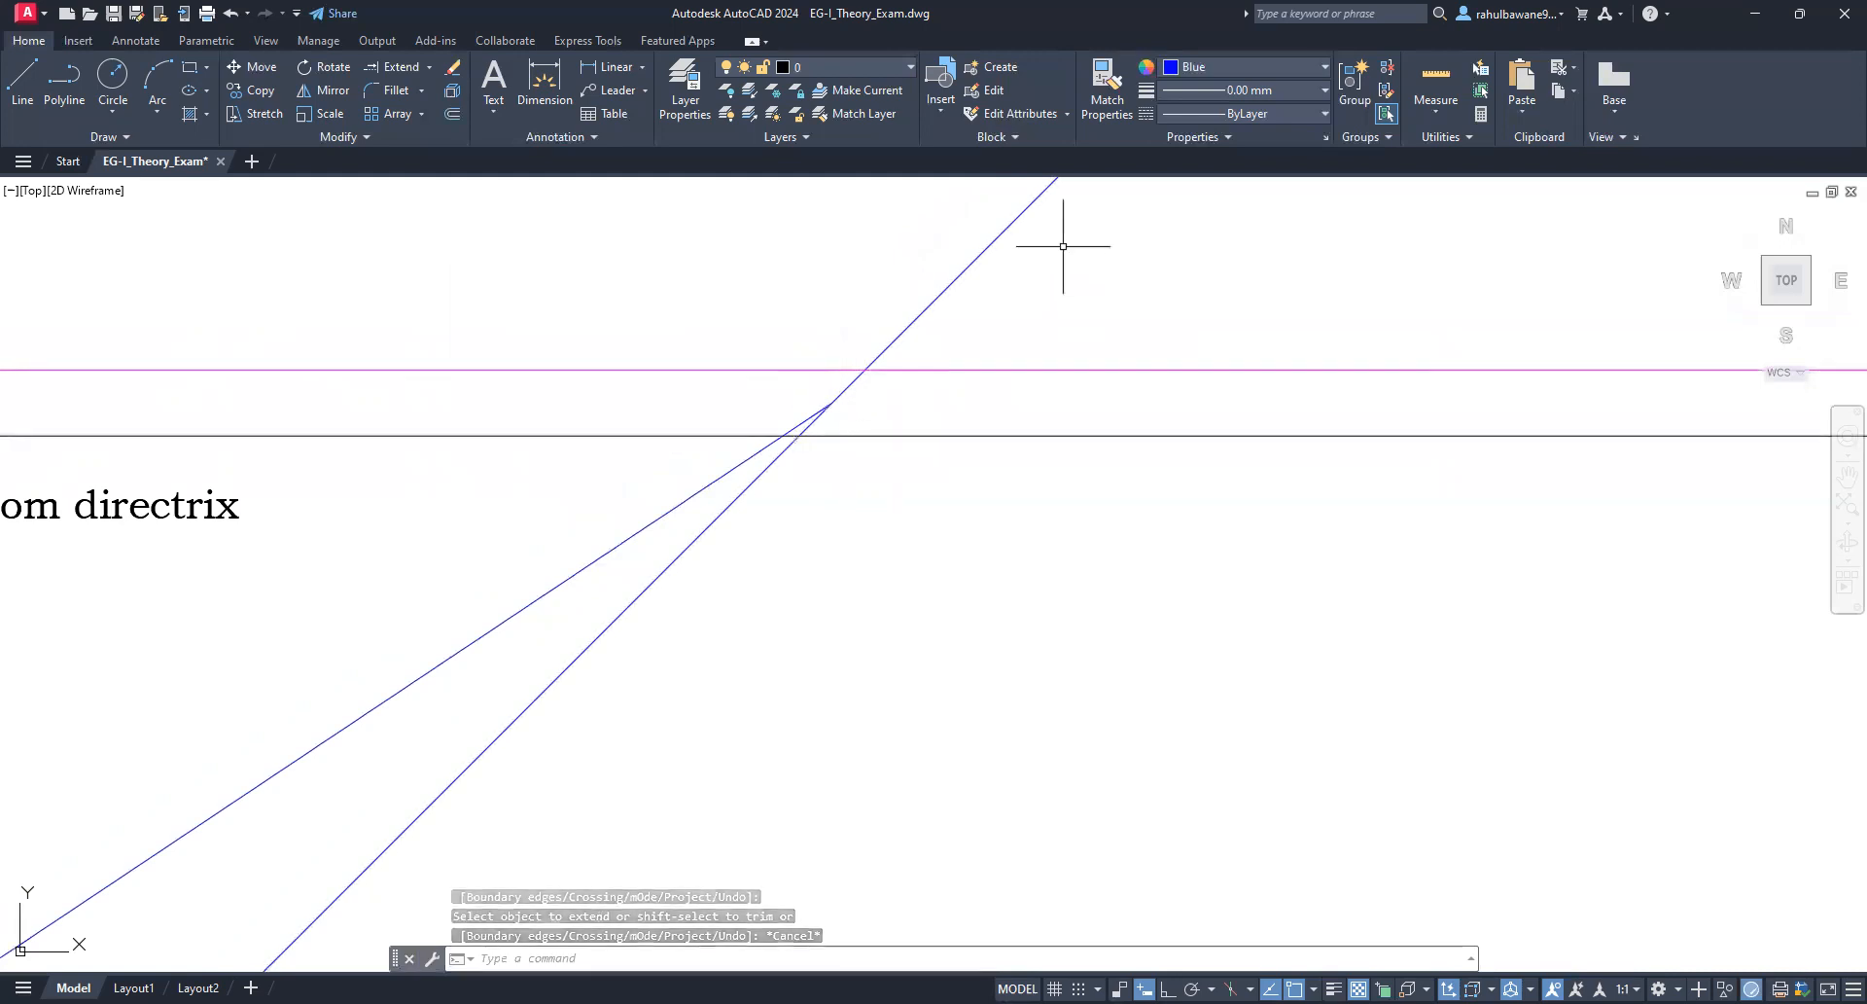
Step: Trim the part of the 45° line that projects beyond its intersection with the line through C and A
click(429, 67)
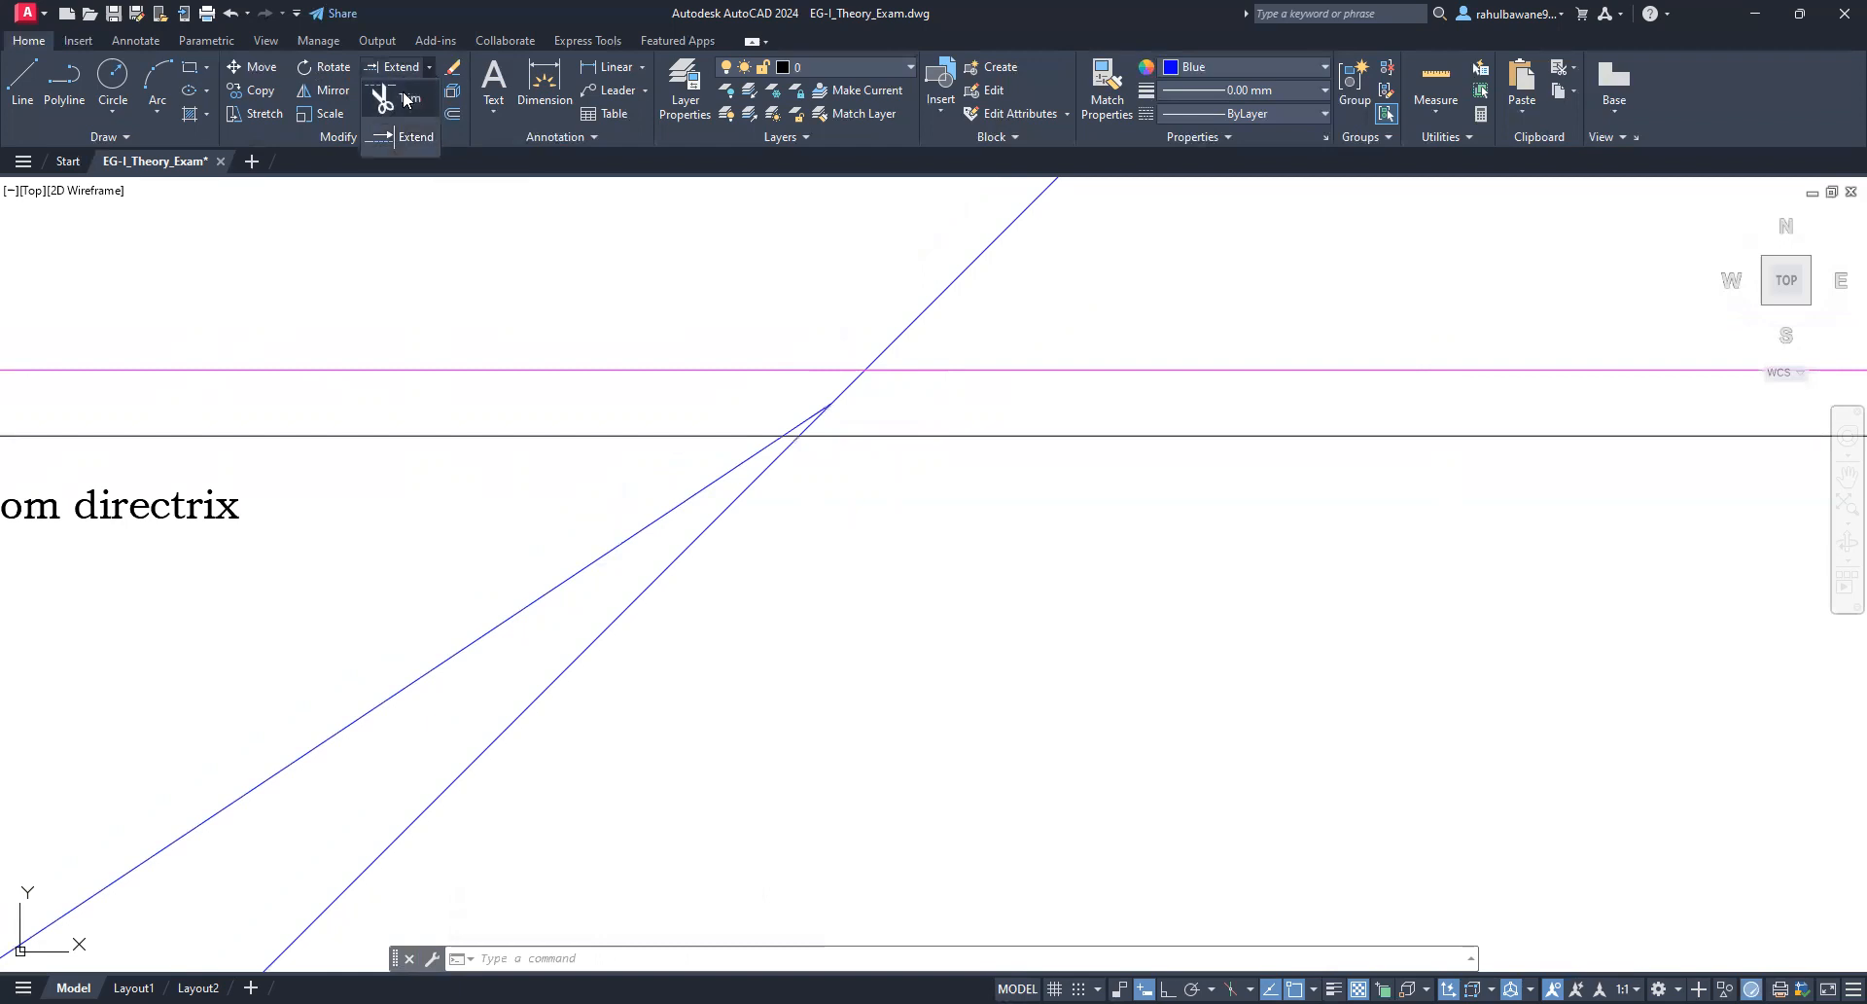
click(406, 99)
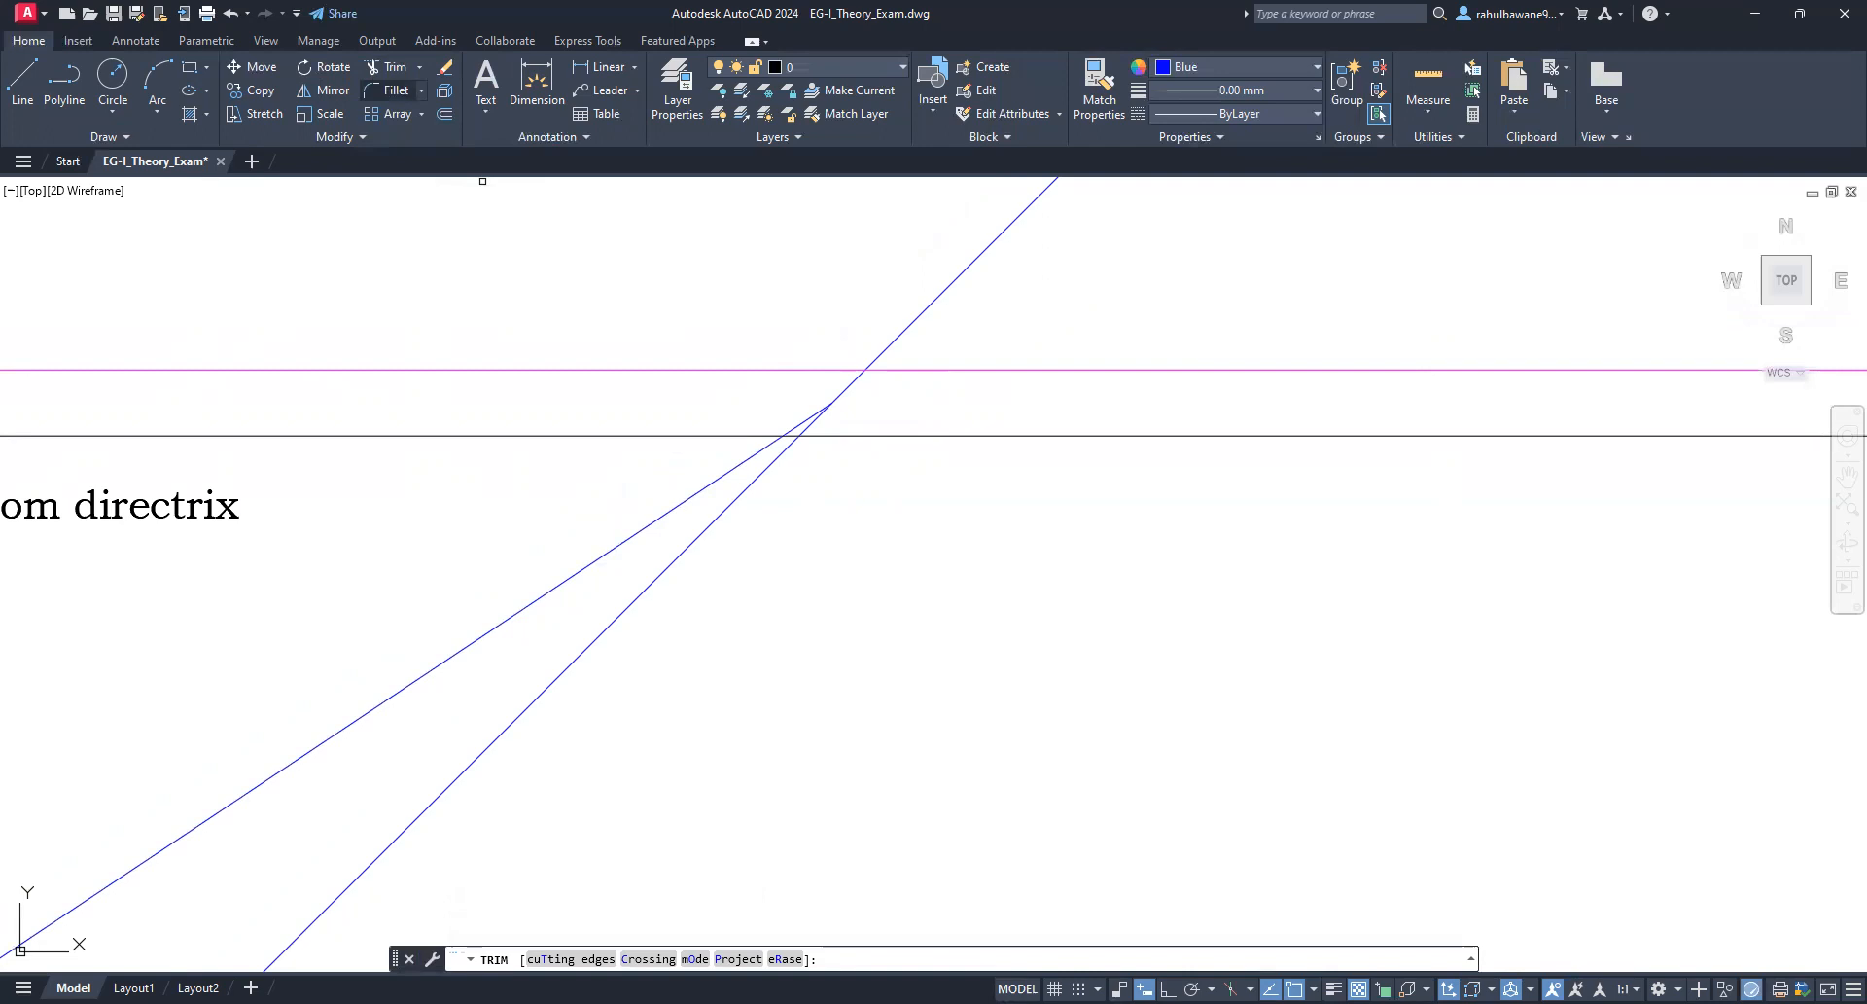
click(937, 294)
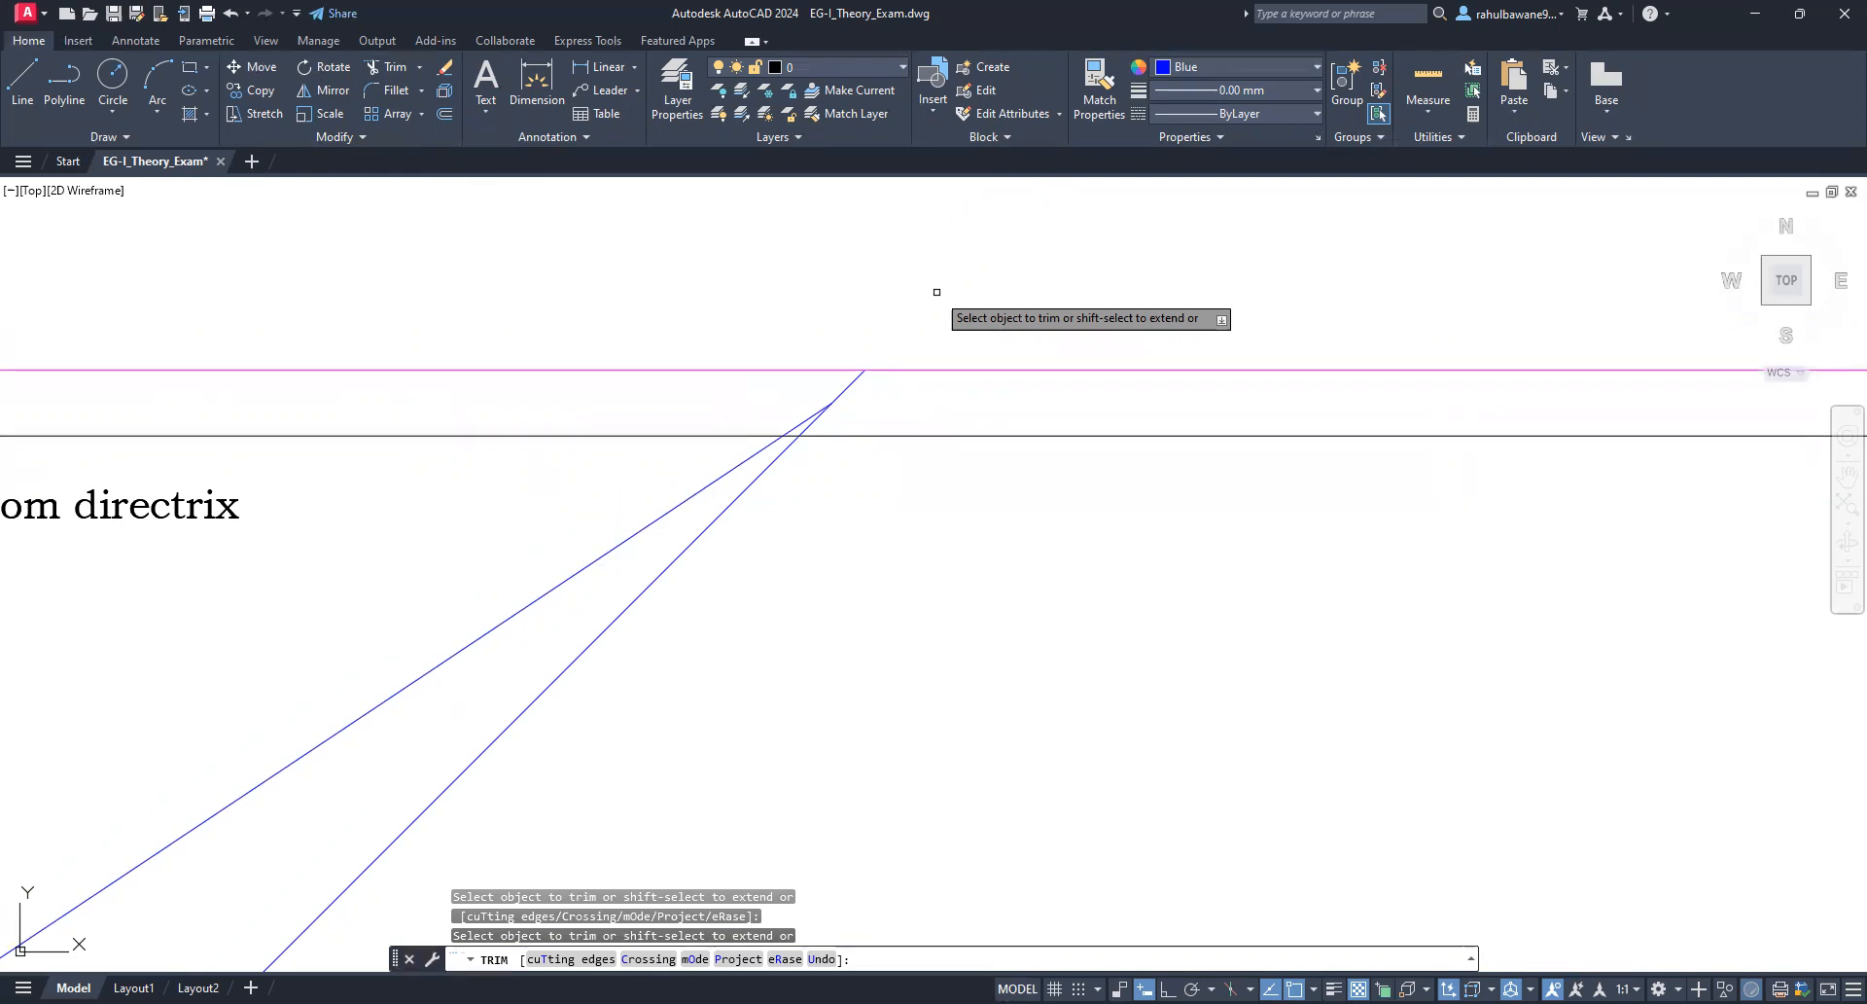
scroll(937, 291, up, 4)
click(855, 378)
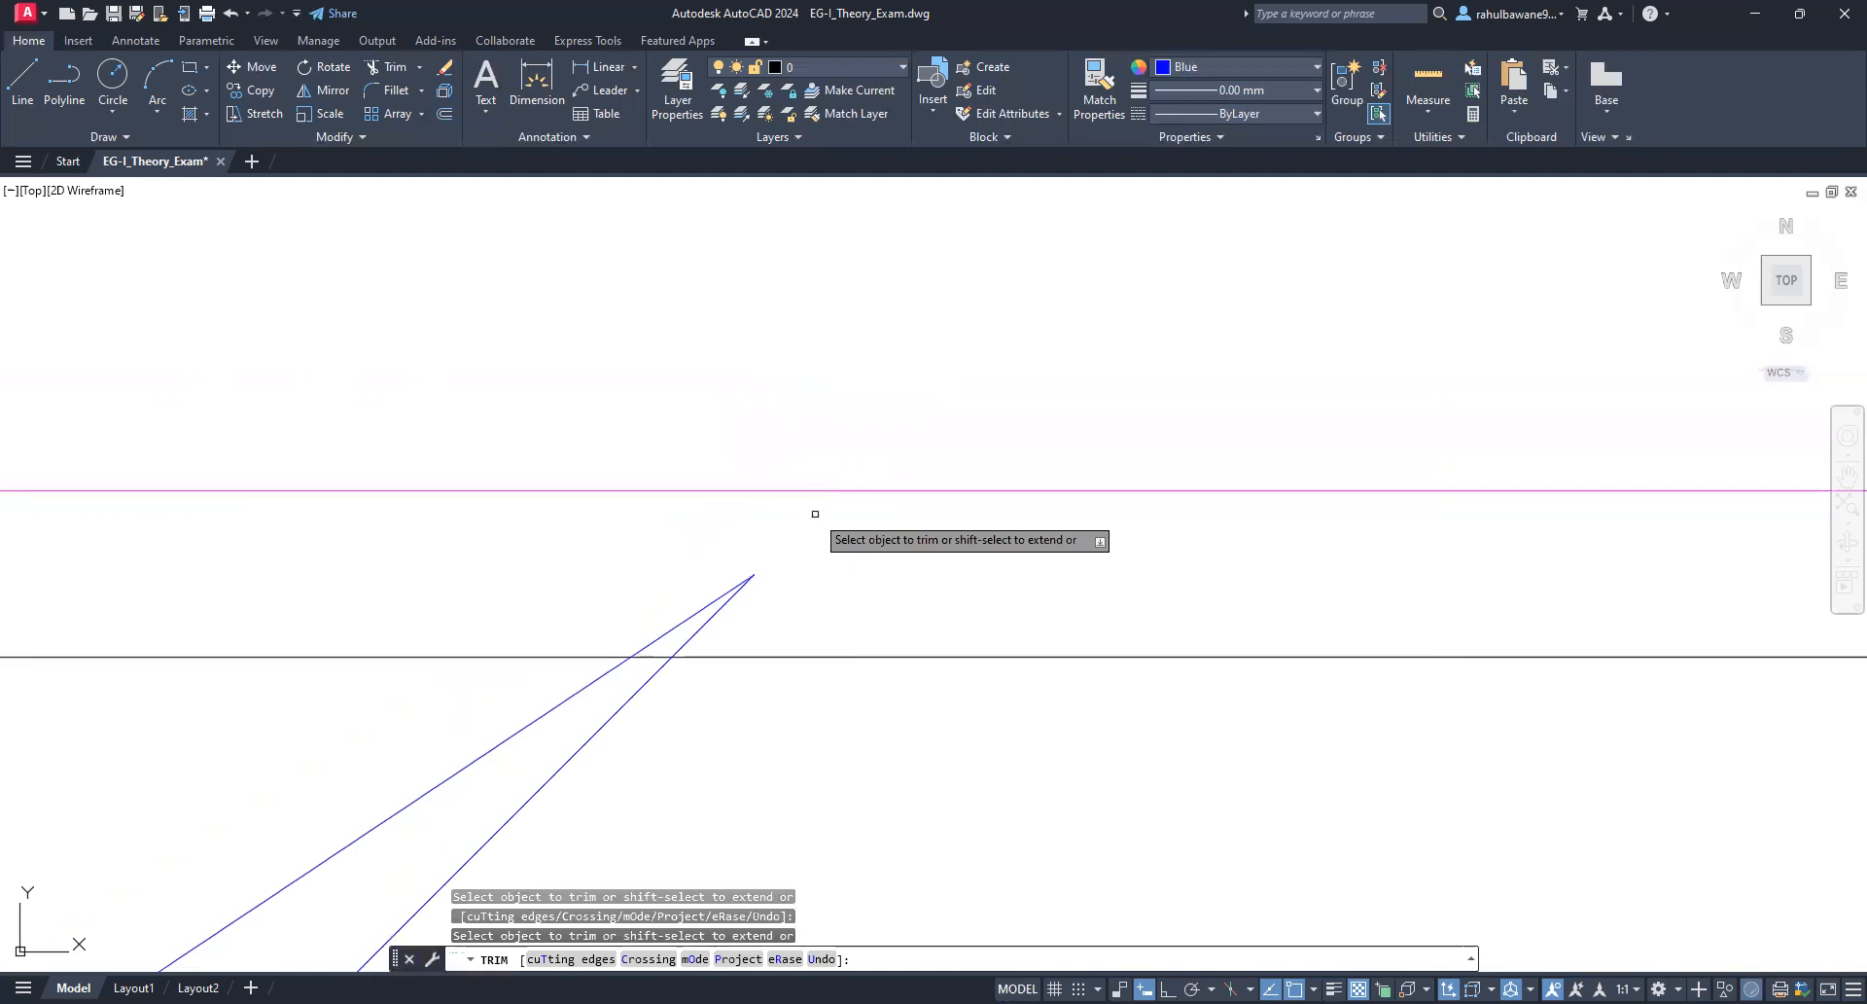
key(Escape)
scroll(884, 472, down, 5)
scroll(861, 542, up, 4)
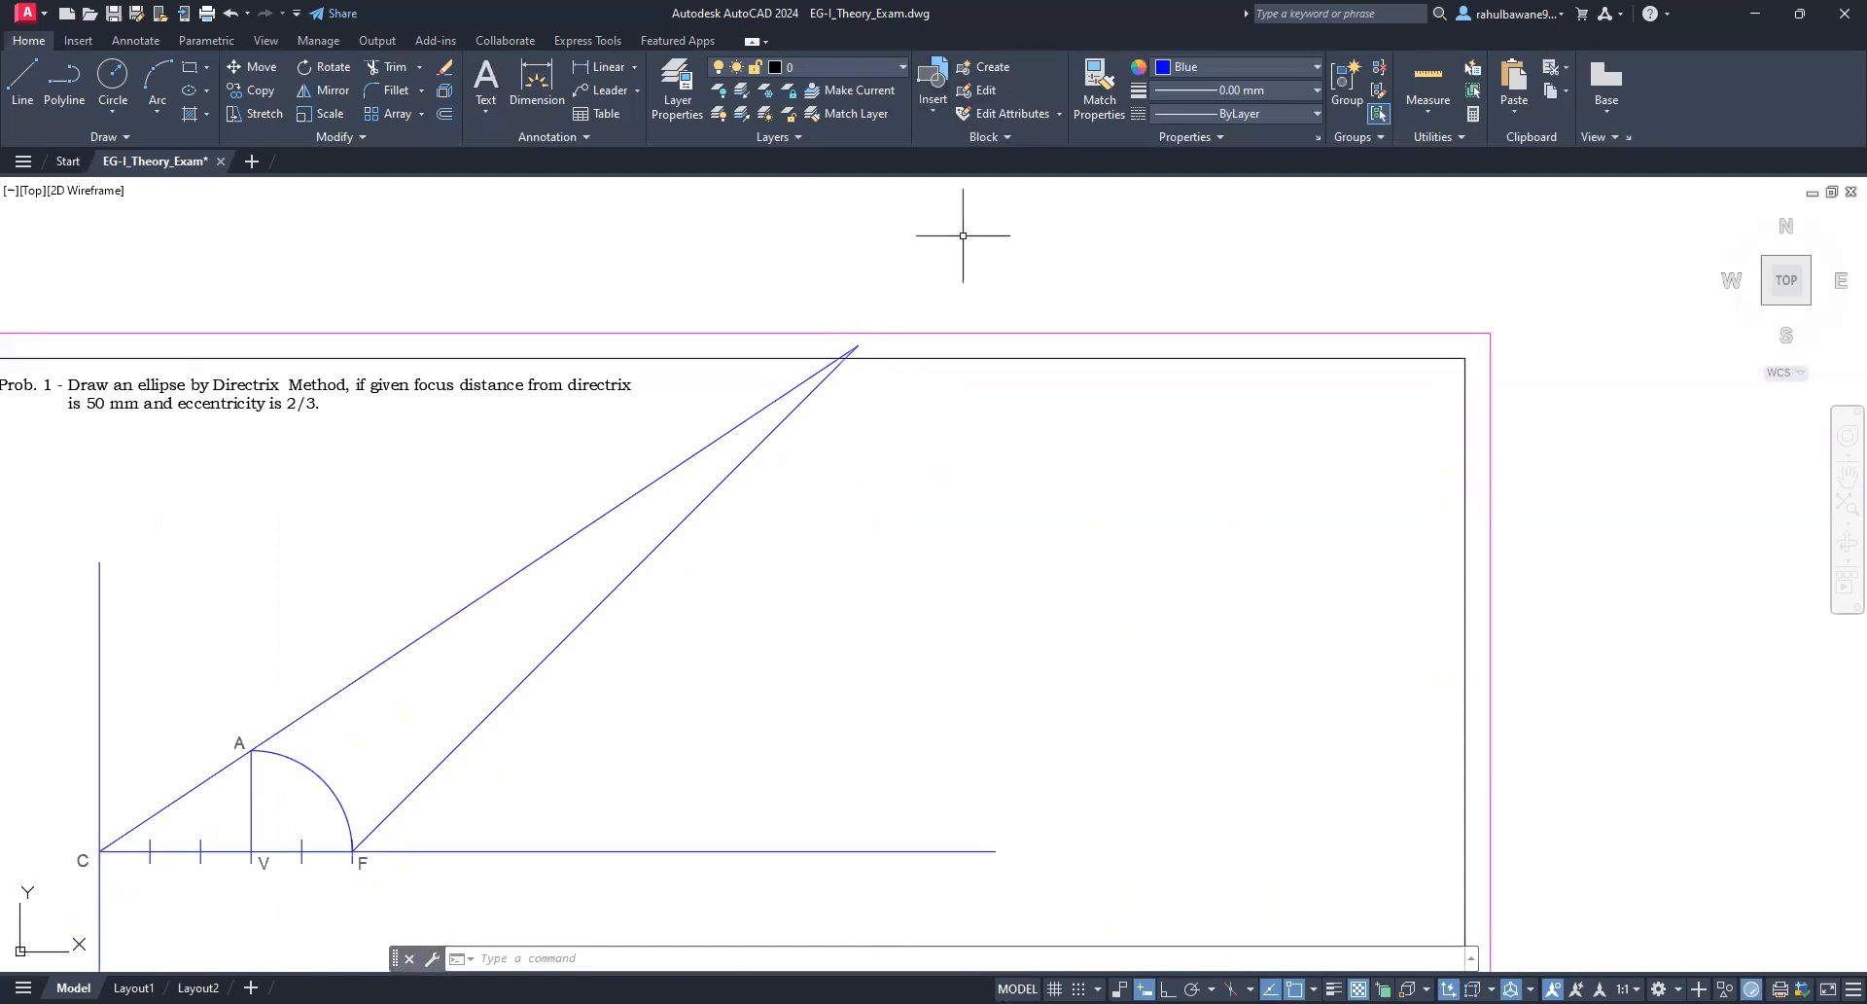
Step: Select the whole construction with its labels and move it slightly down and left so it fits inside the sheet's inner border
scroll(966, 231, down, 2)
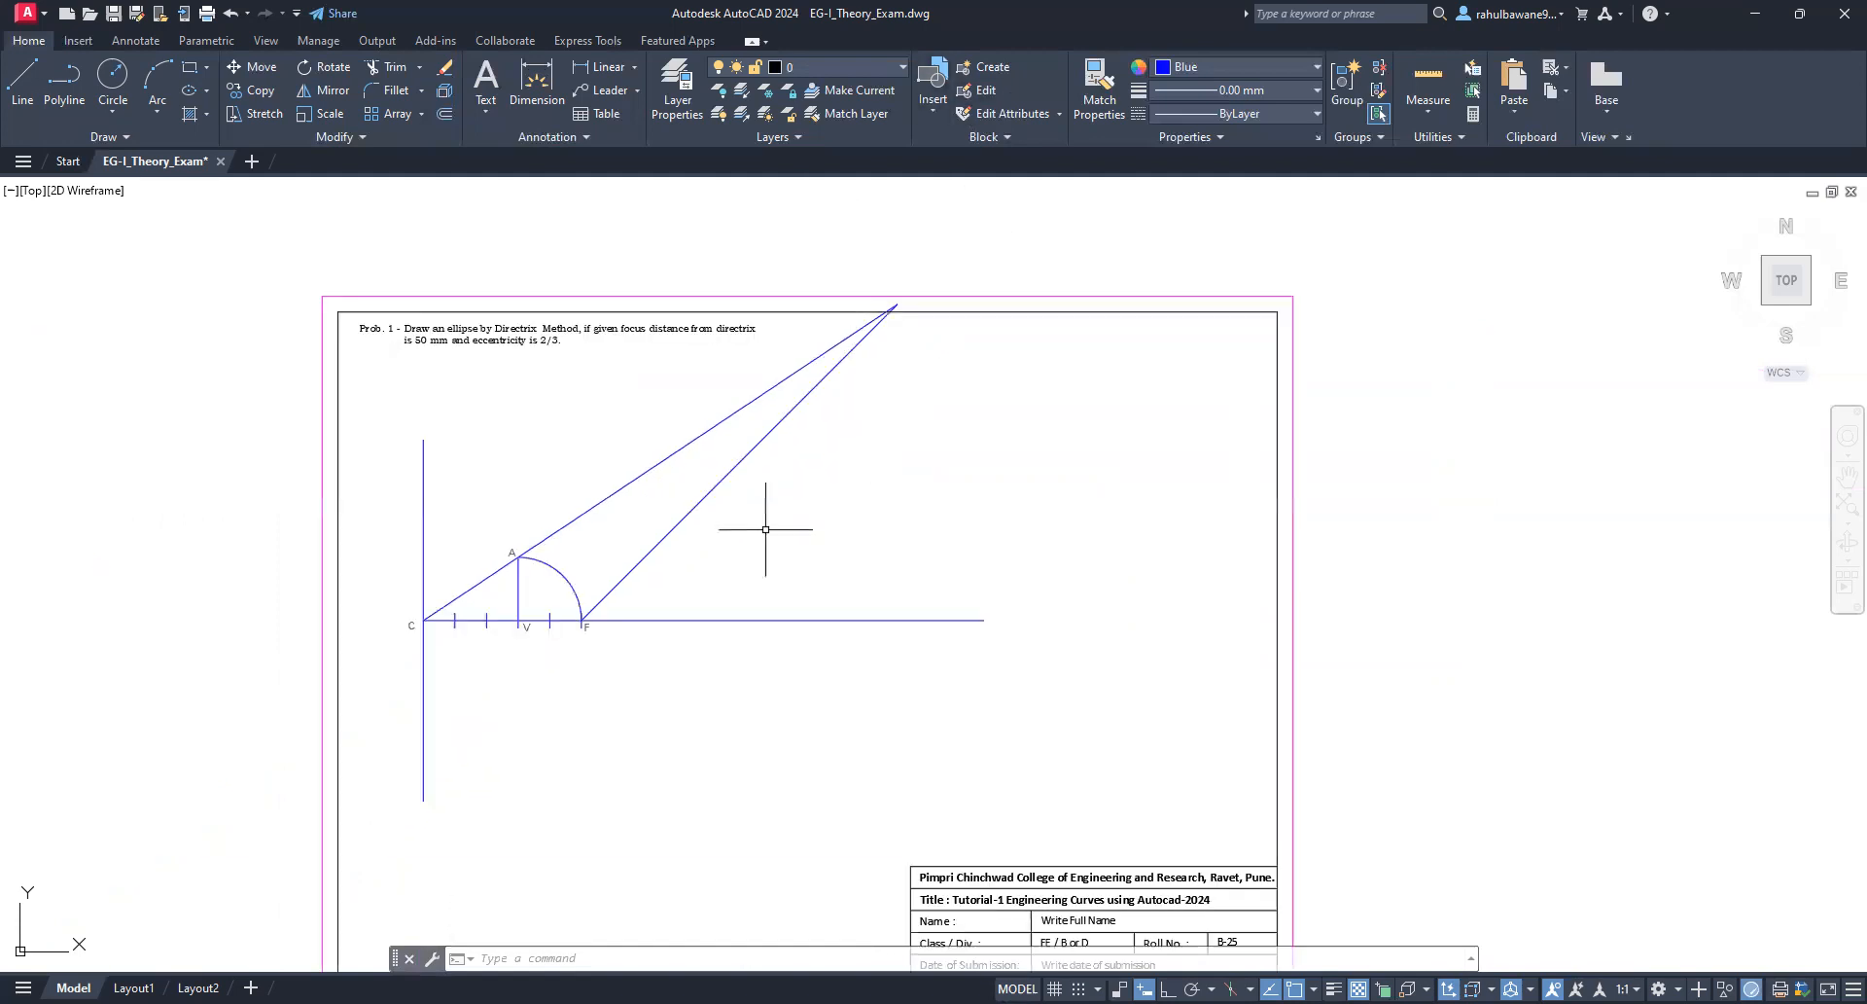
click(622, 495)
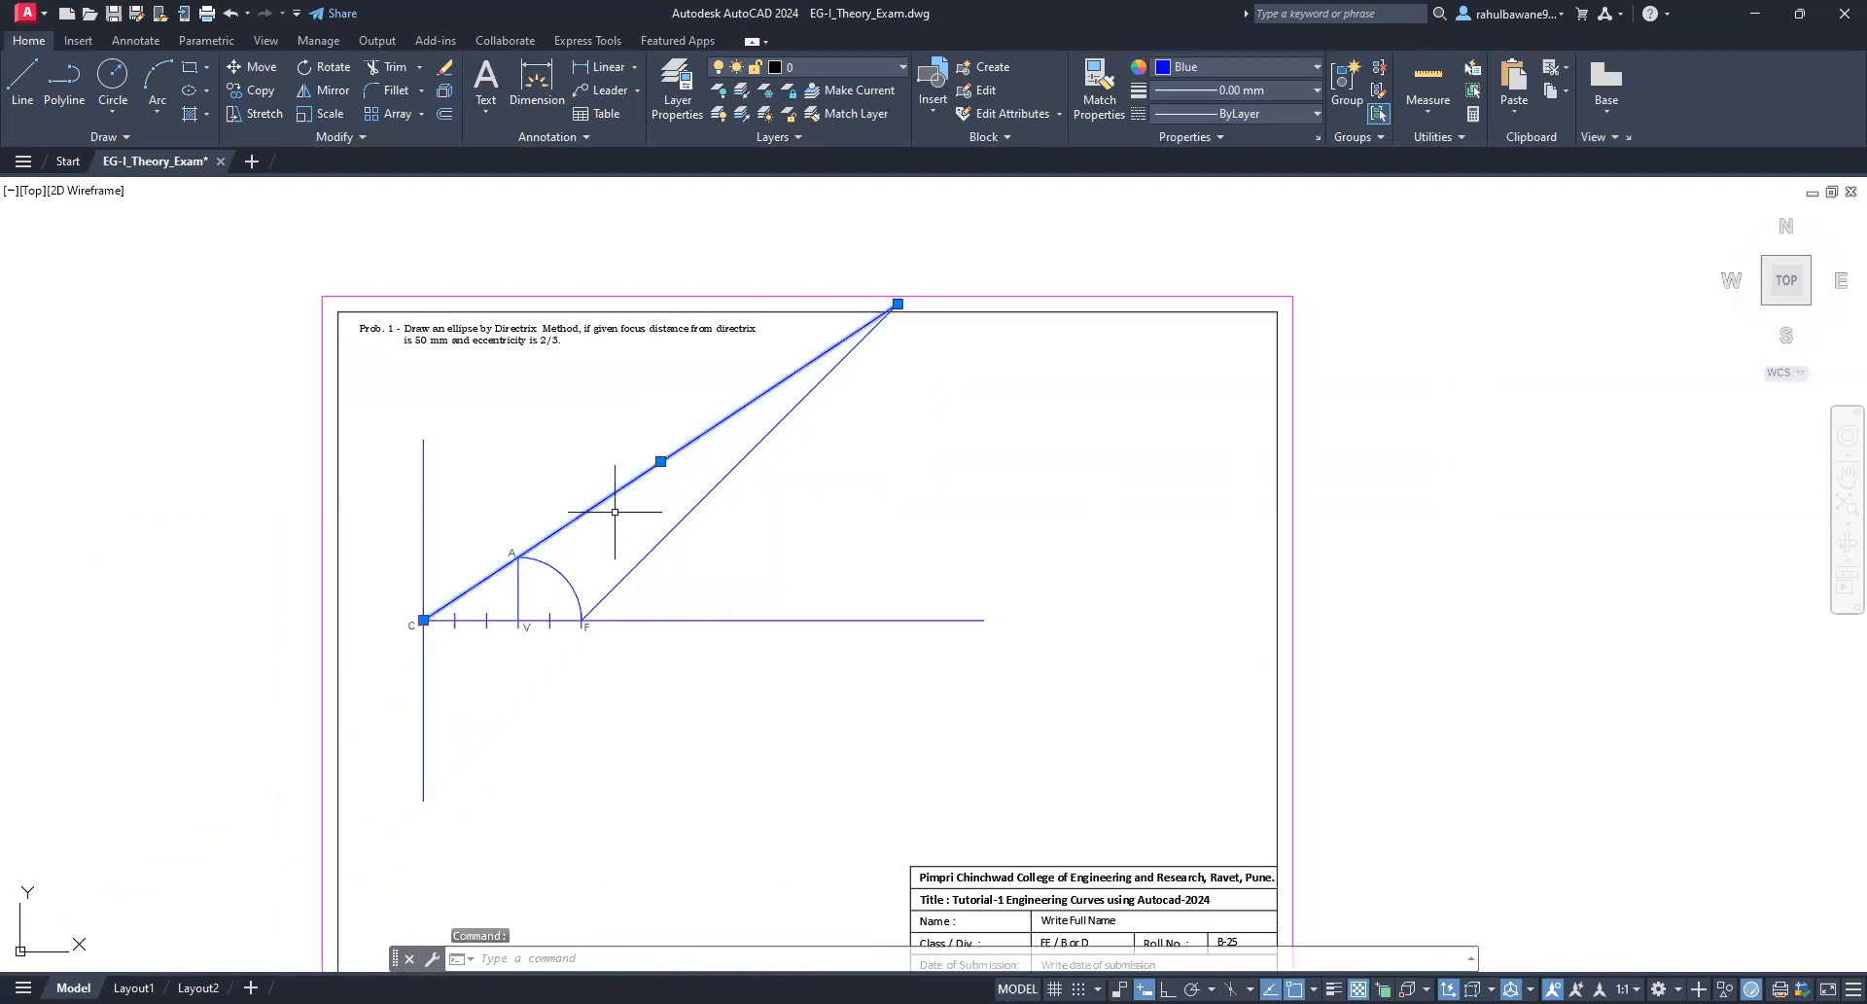
click(680, 522)
click(723, 620)
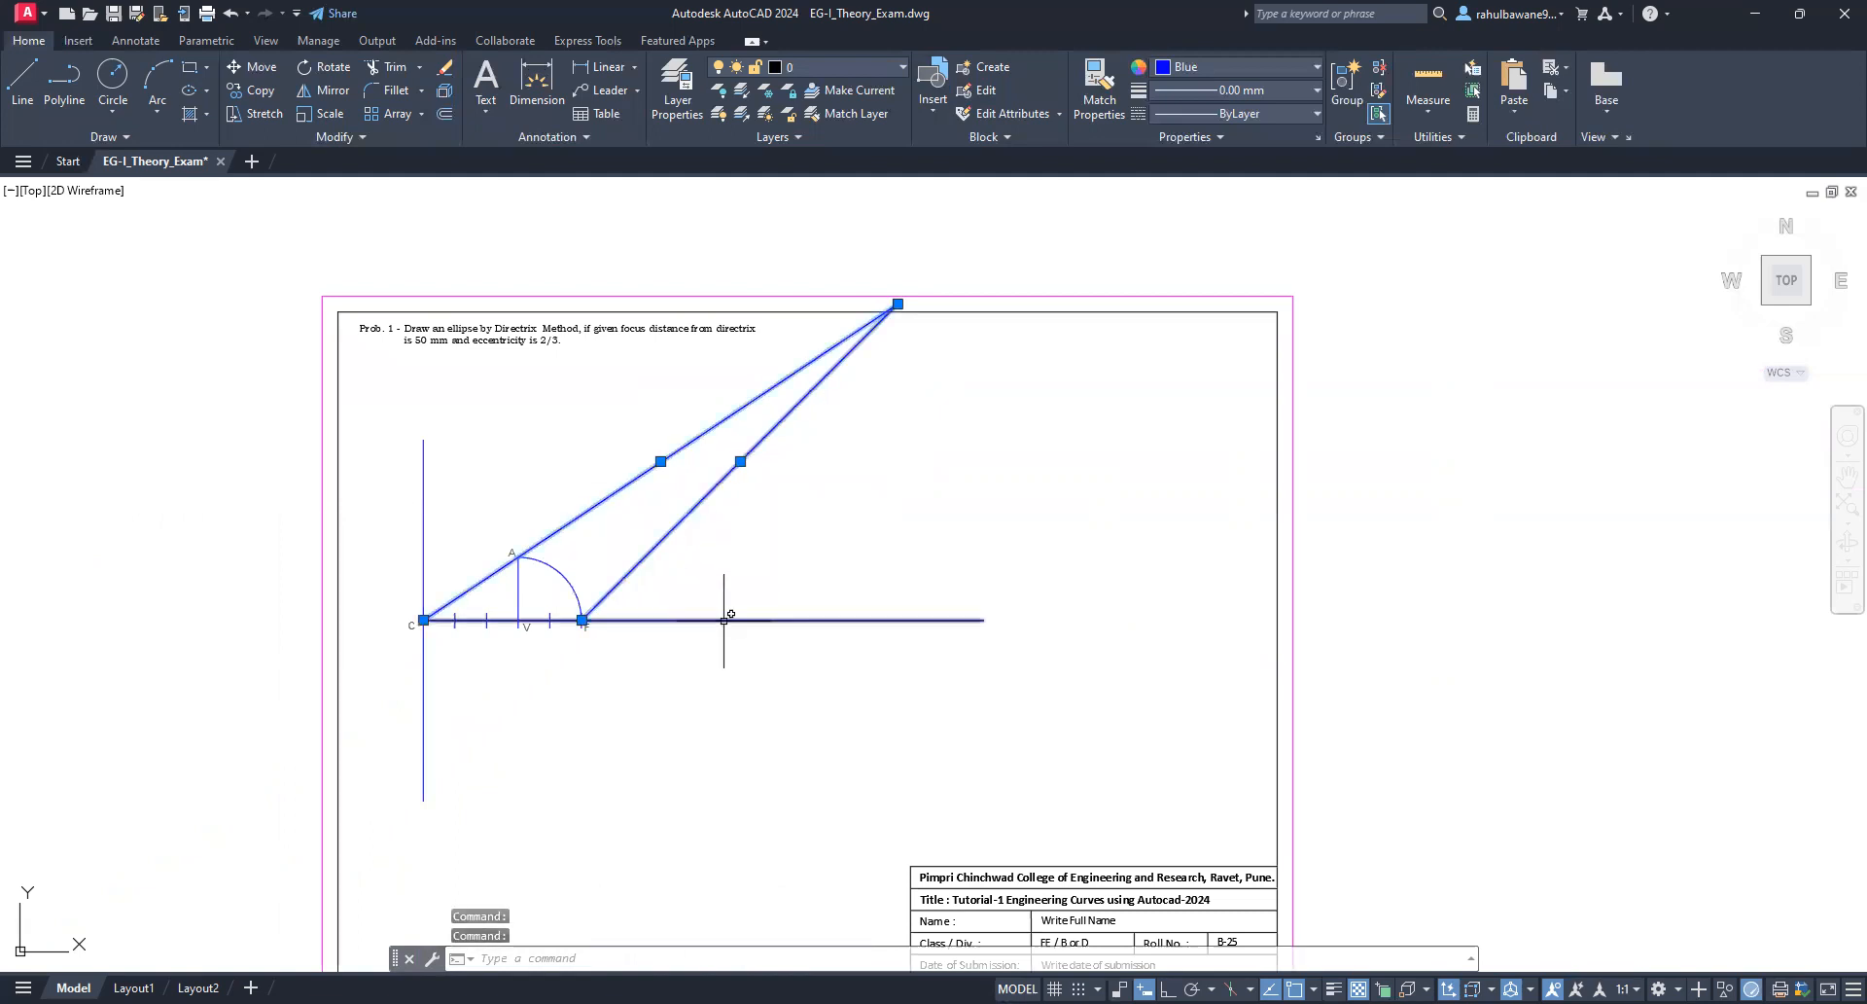
click(369, 406)
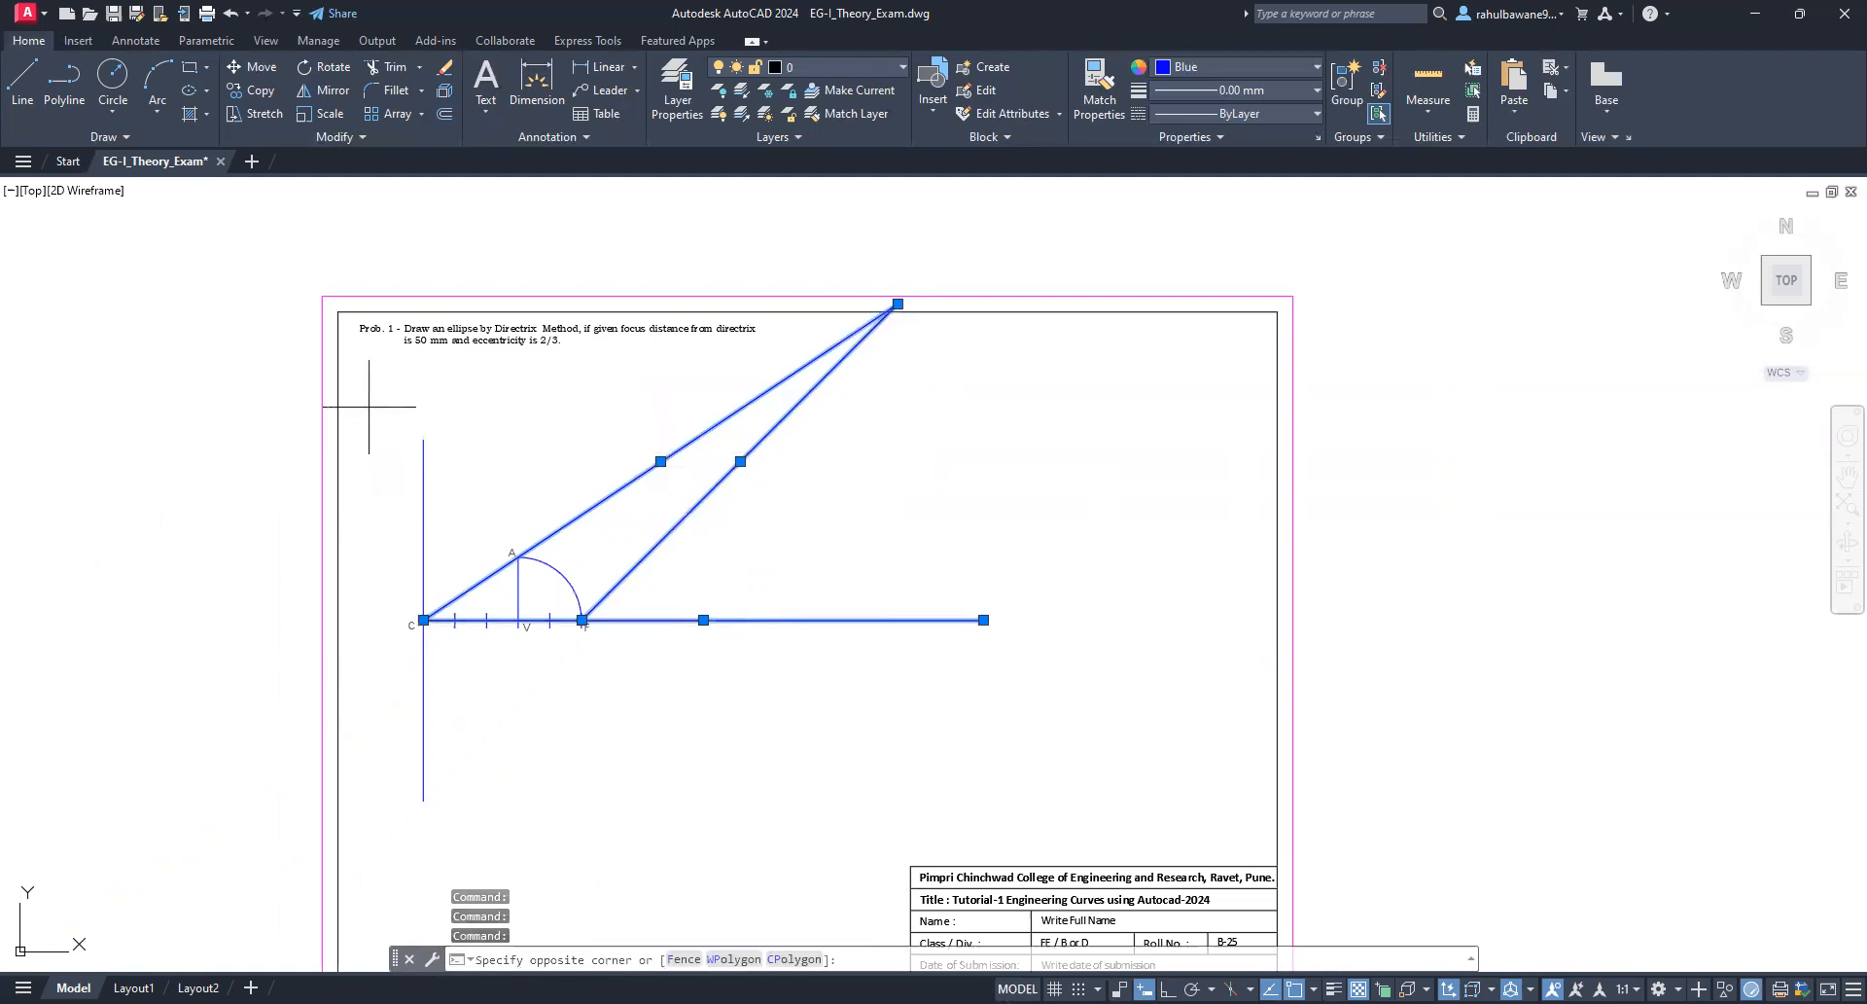
click(1093, 804)
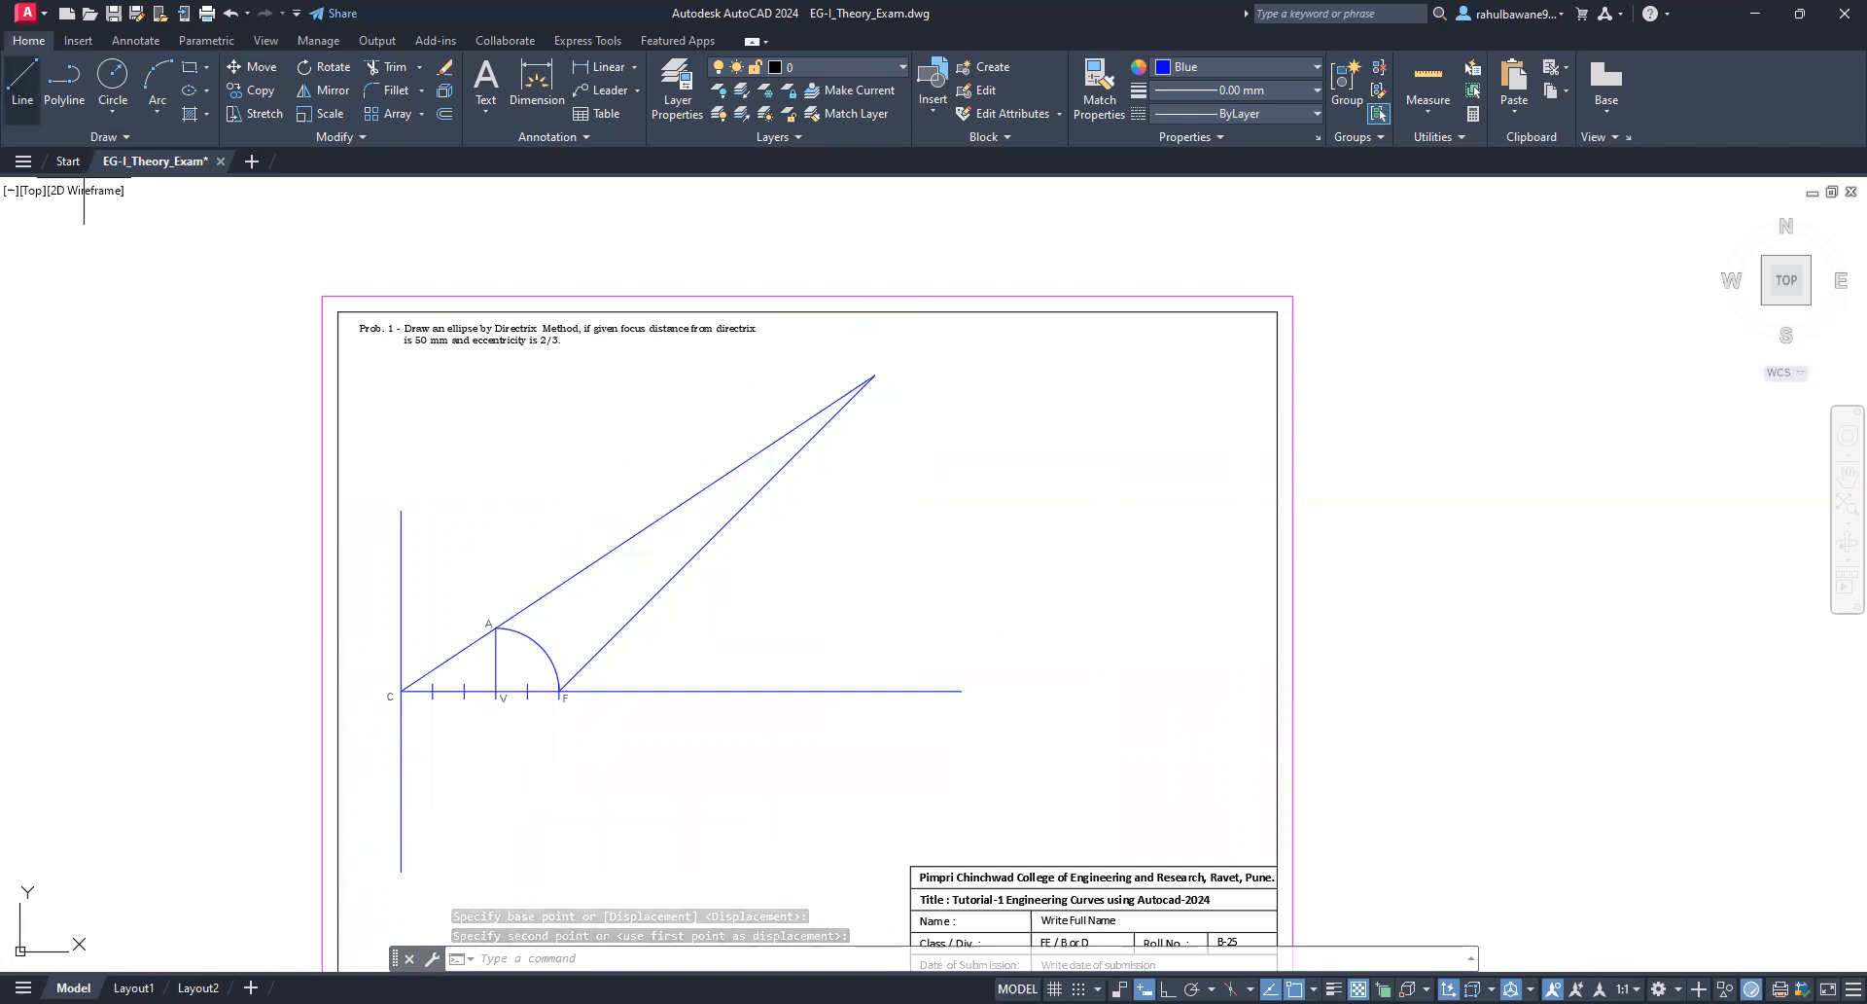
Step: Turn on orthogonal mode and draw a 100 mm vertical line from the inclined lines' intersection down to the axis
click(22, 82)
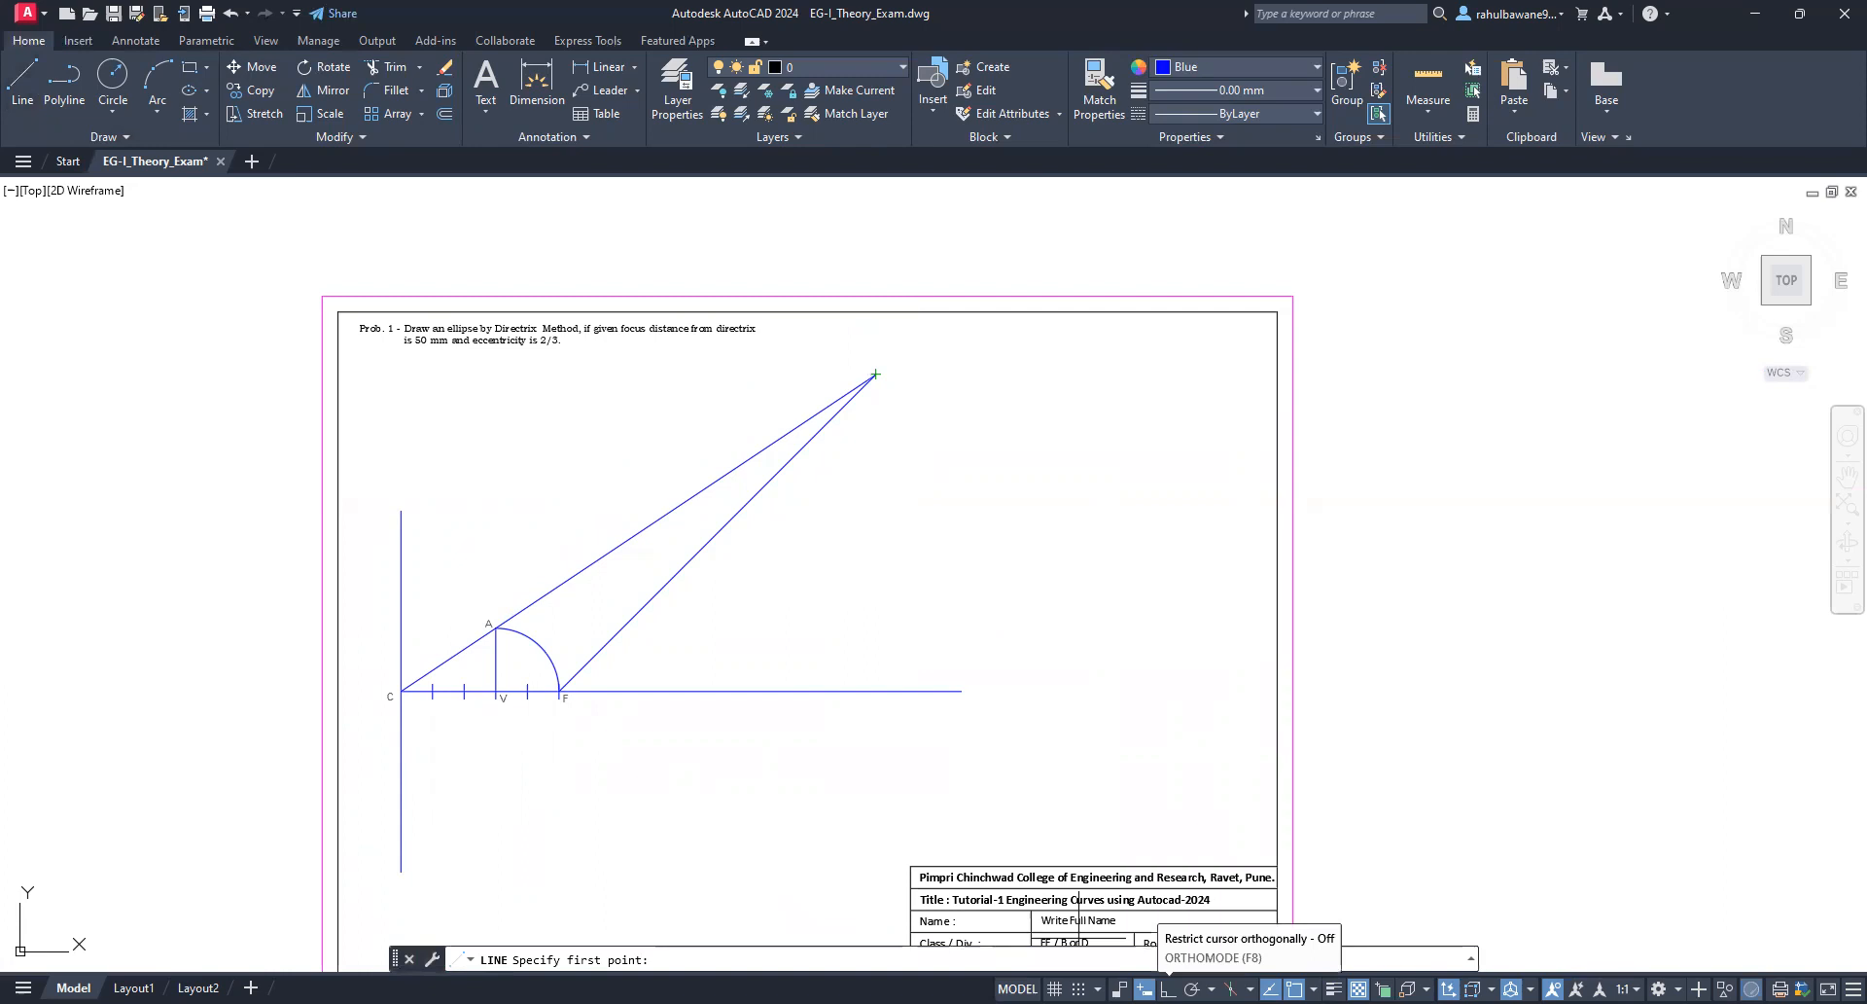
click(1168, 989)
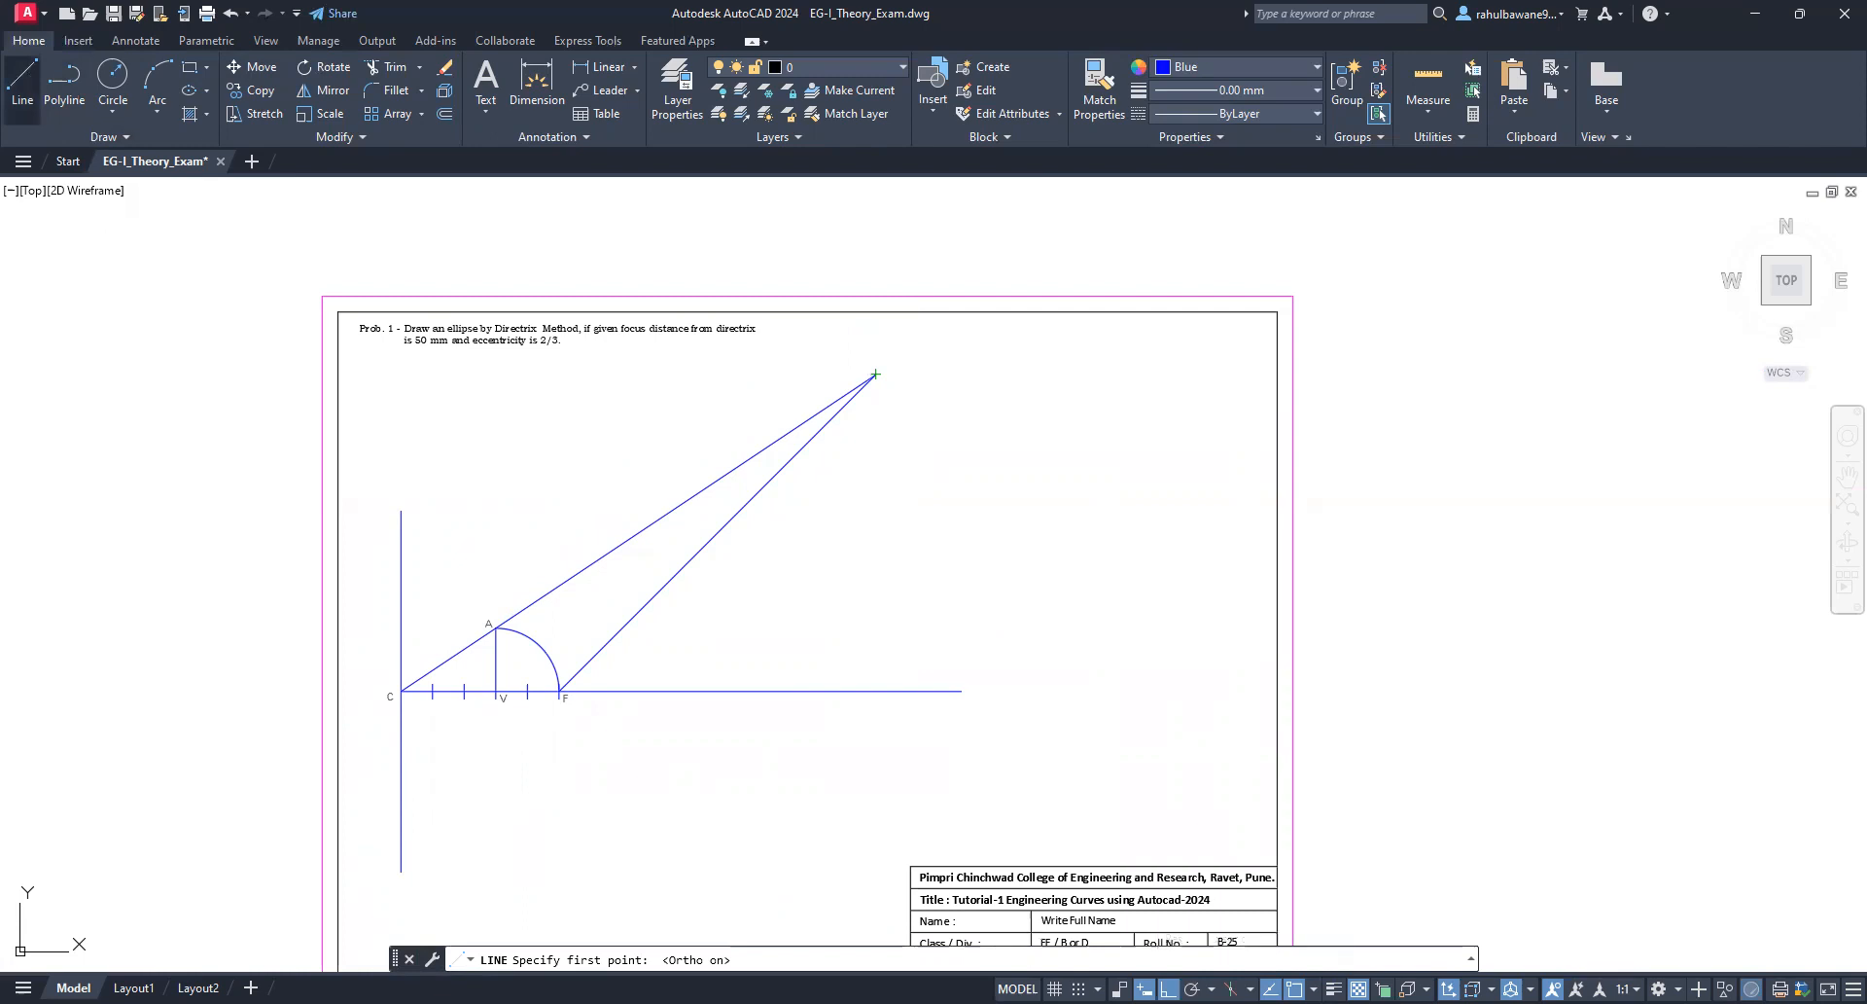
click(876, 374)
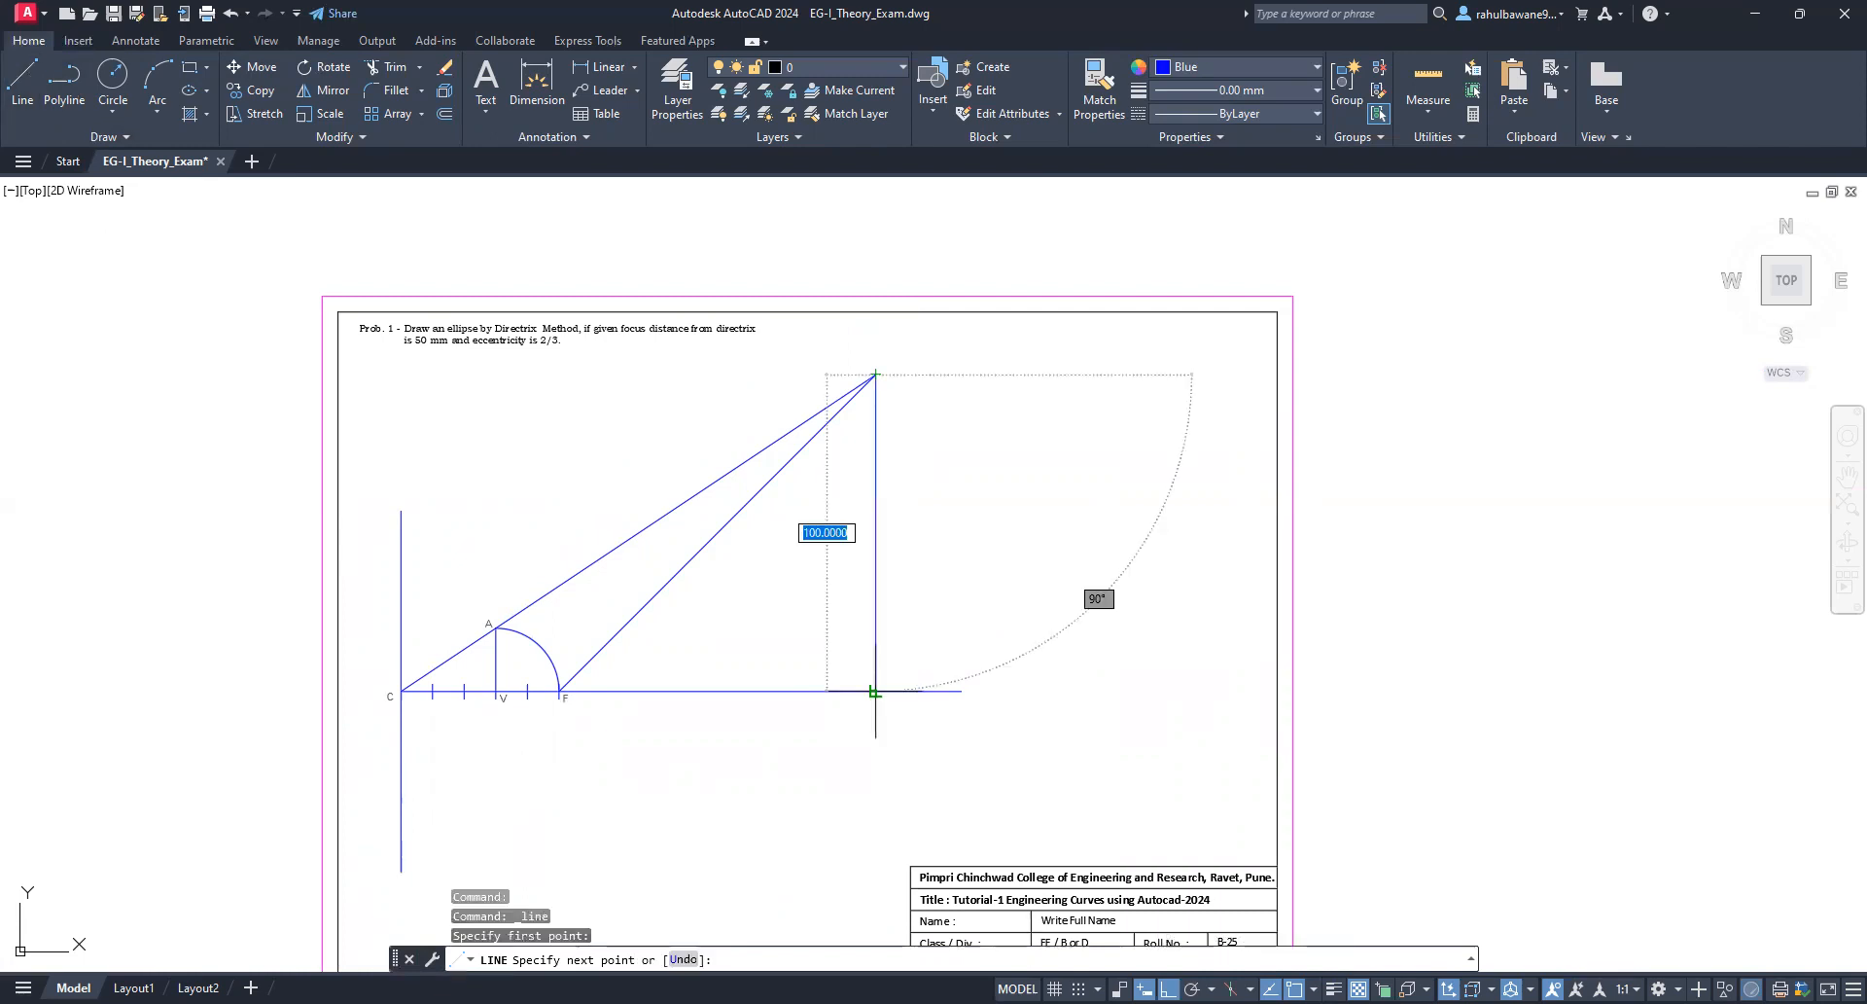
scroll(875, 690, up, 4)
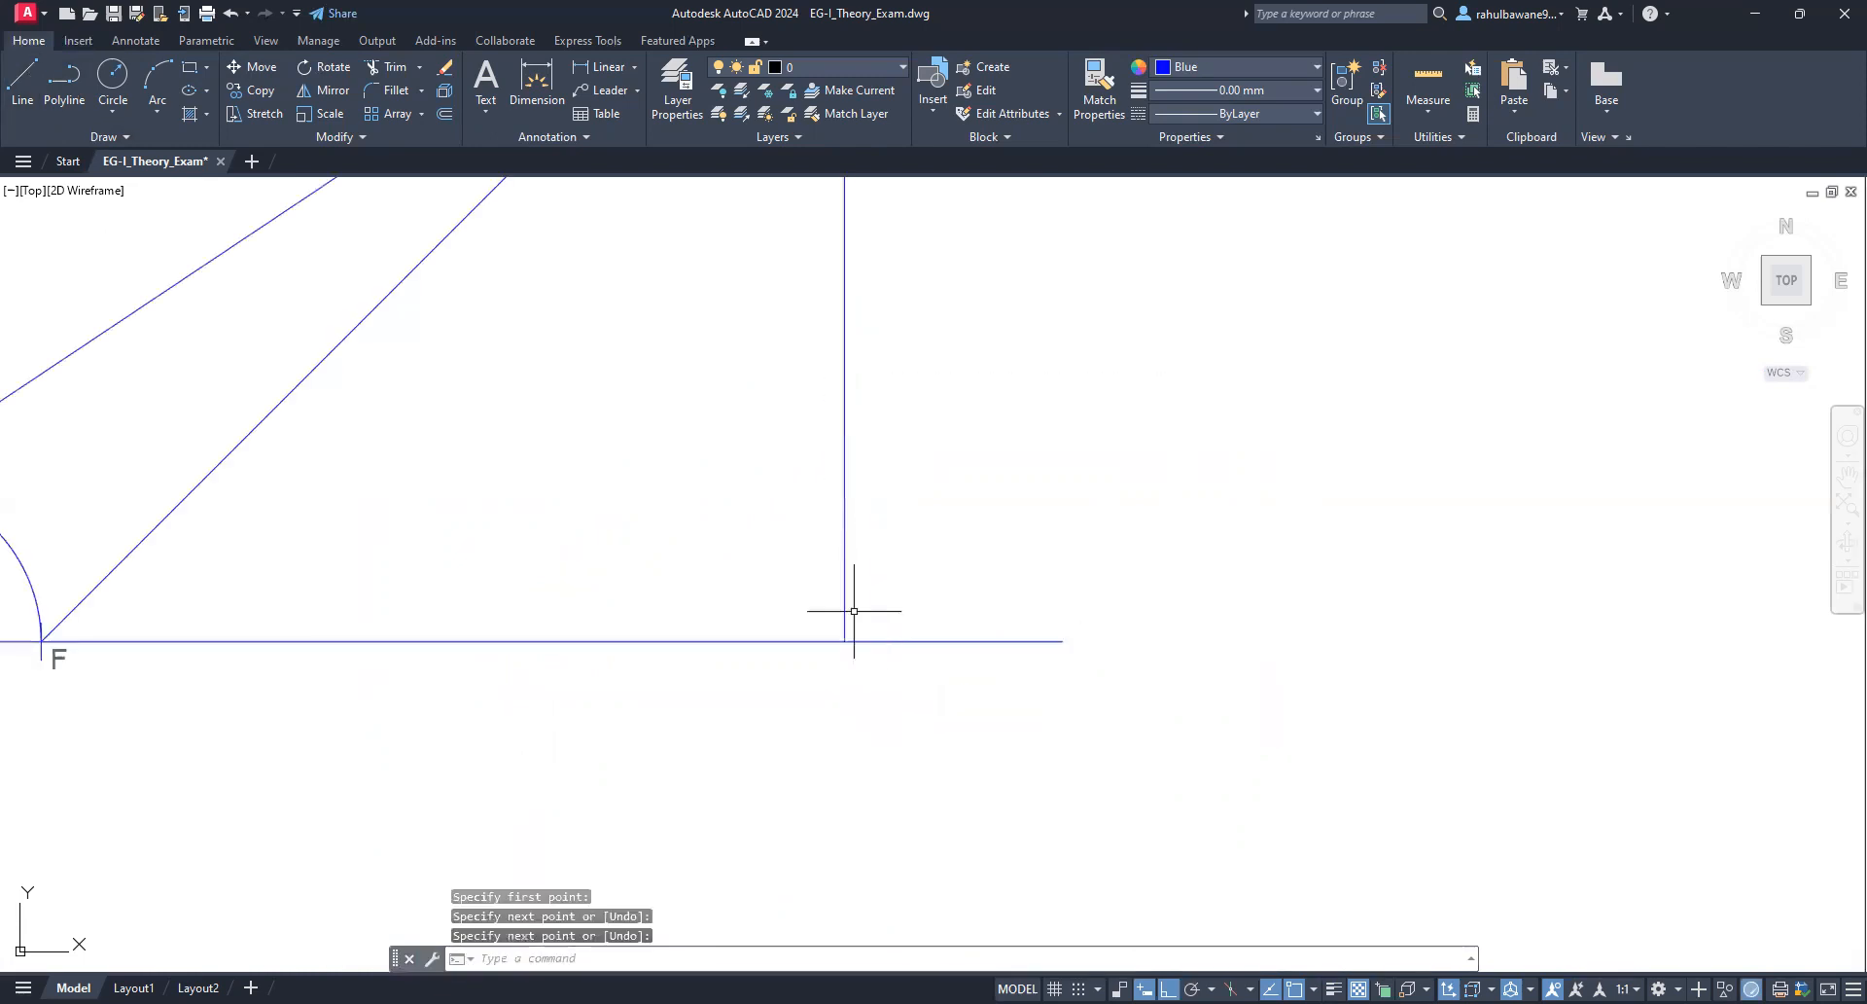
click(875, 690)
key(Return)
scroll(1042, 762, down, 4)
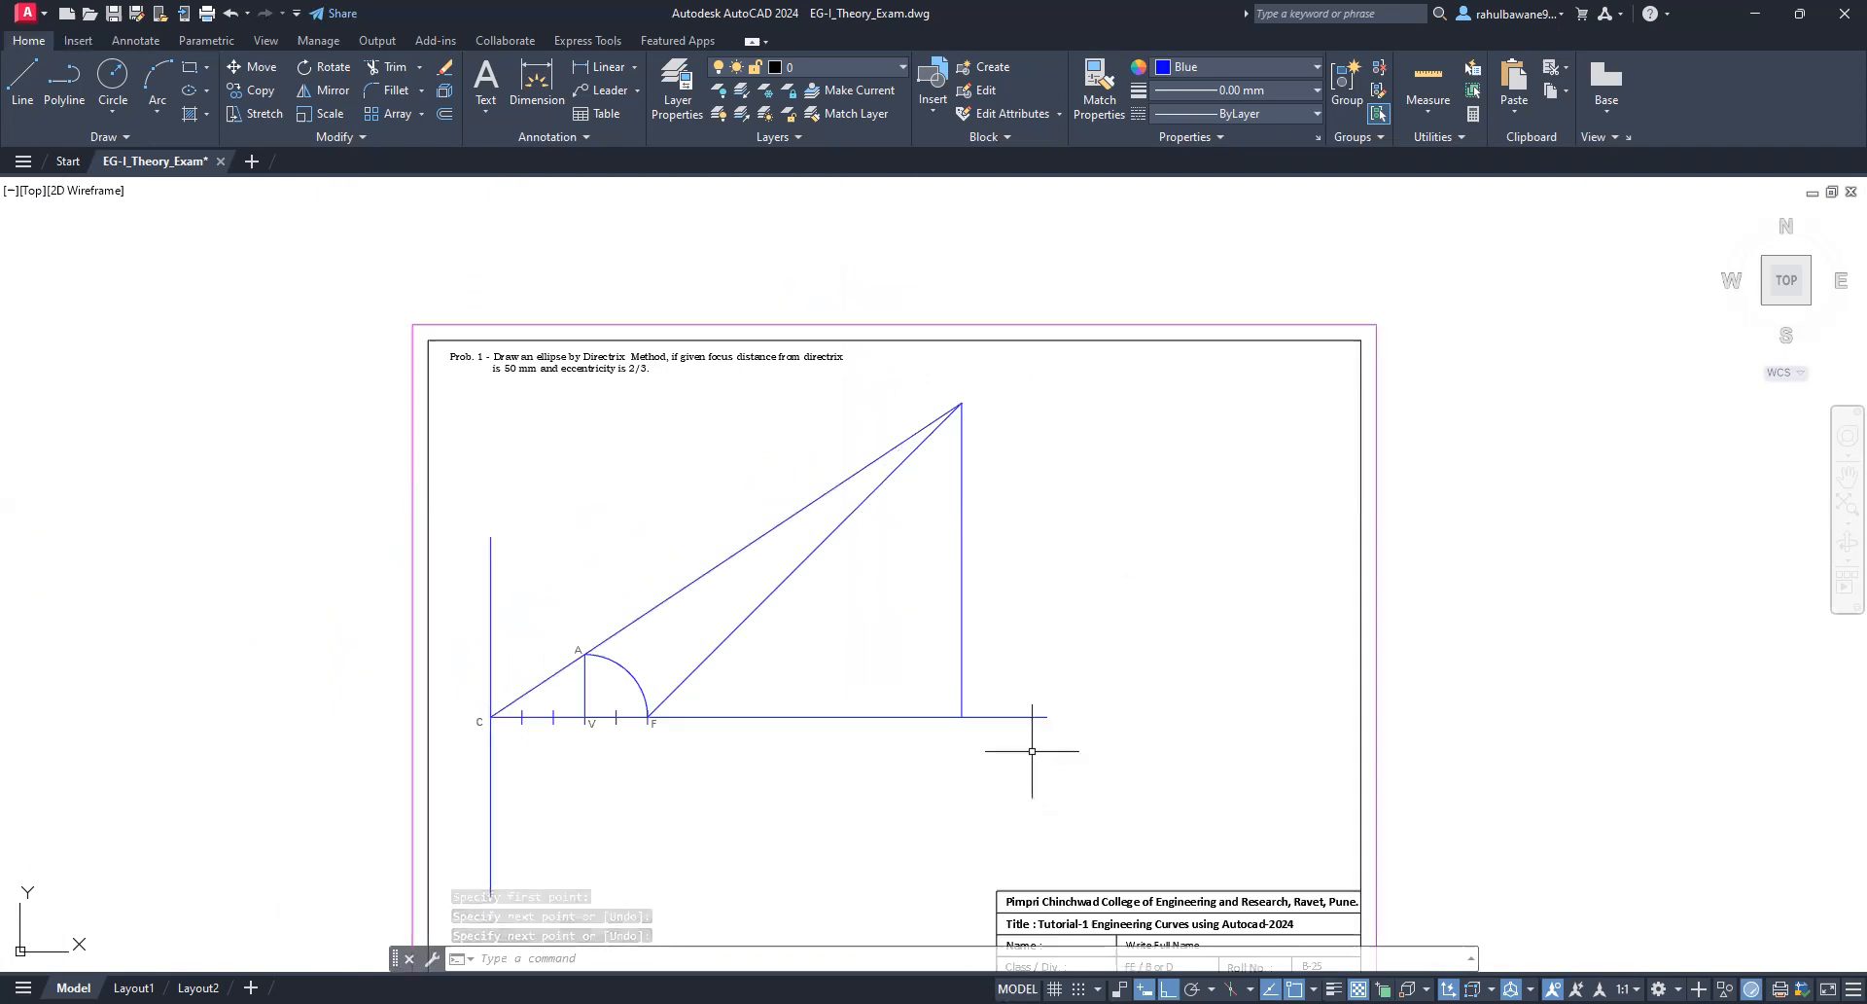
Step: Copy the "V" label to the foot of the new vertical line and change the copy's text to "V'"
scroll(583, 744, up, 5)
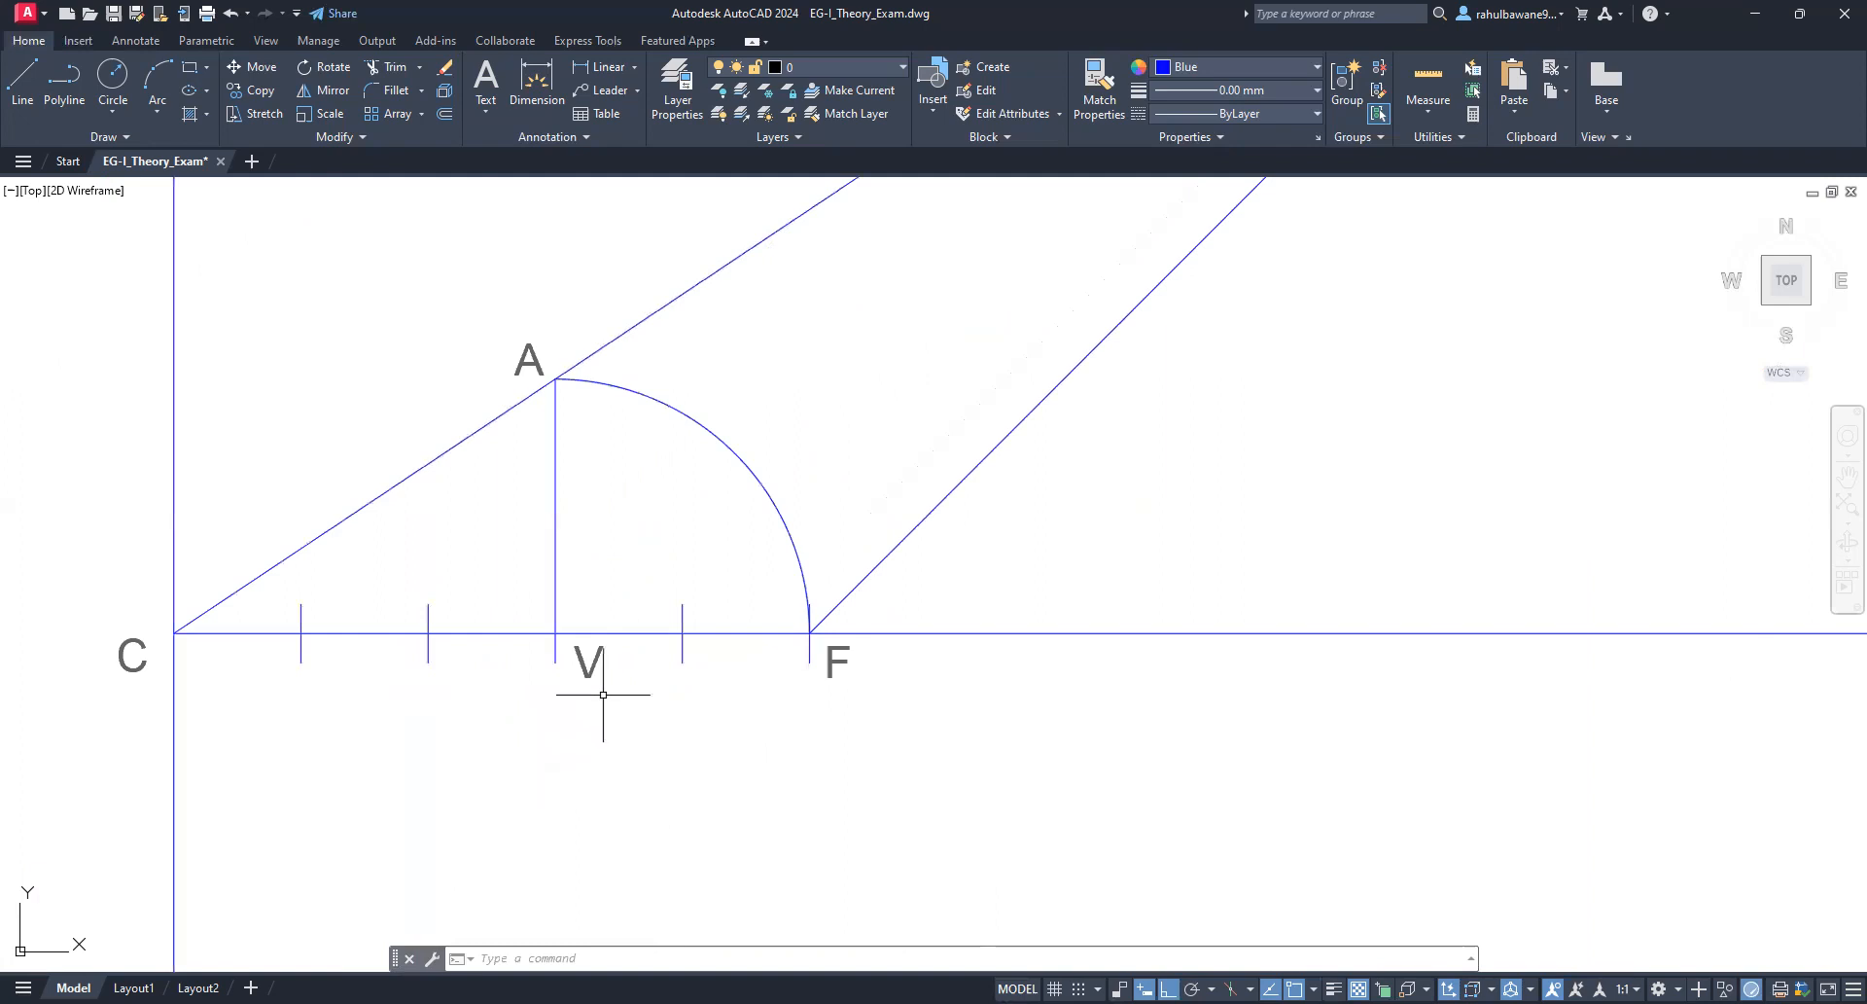
click(586, 659)
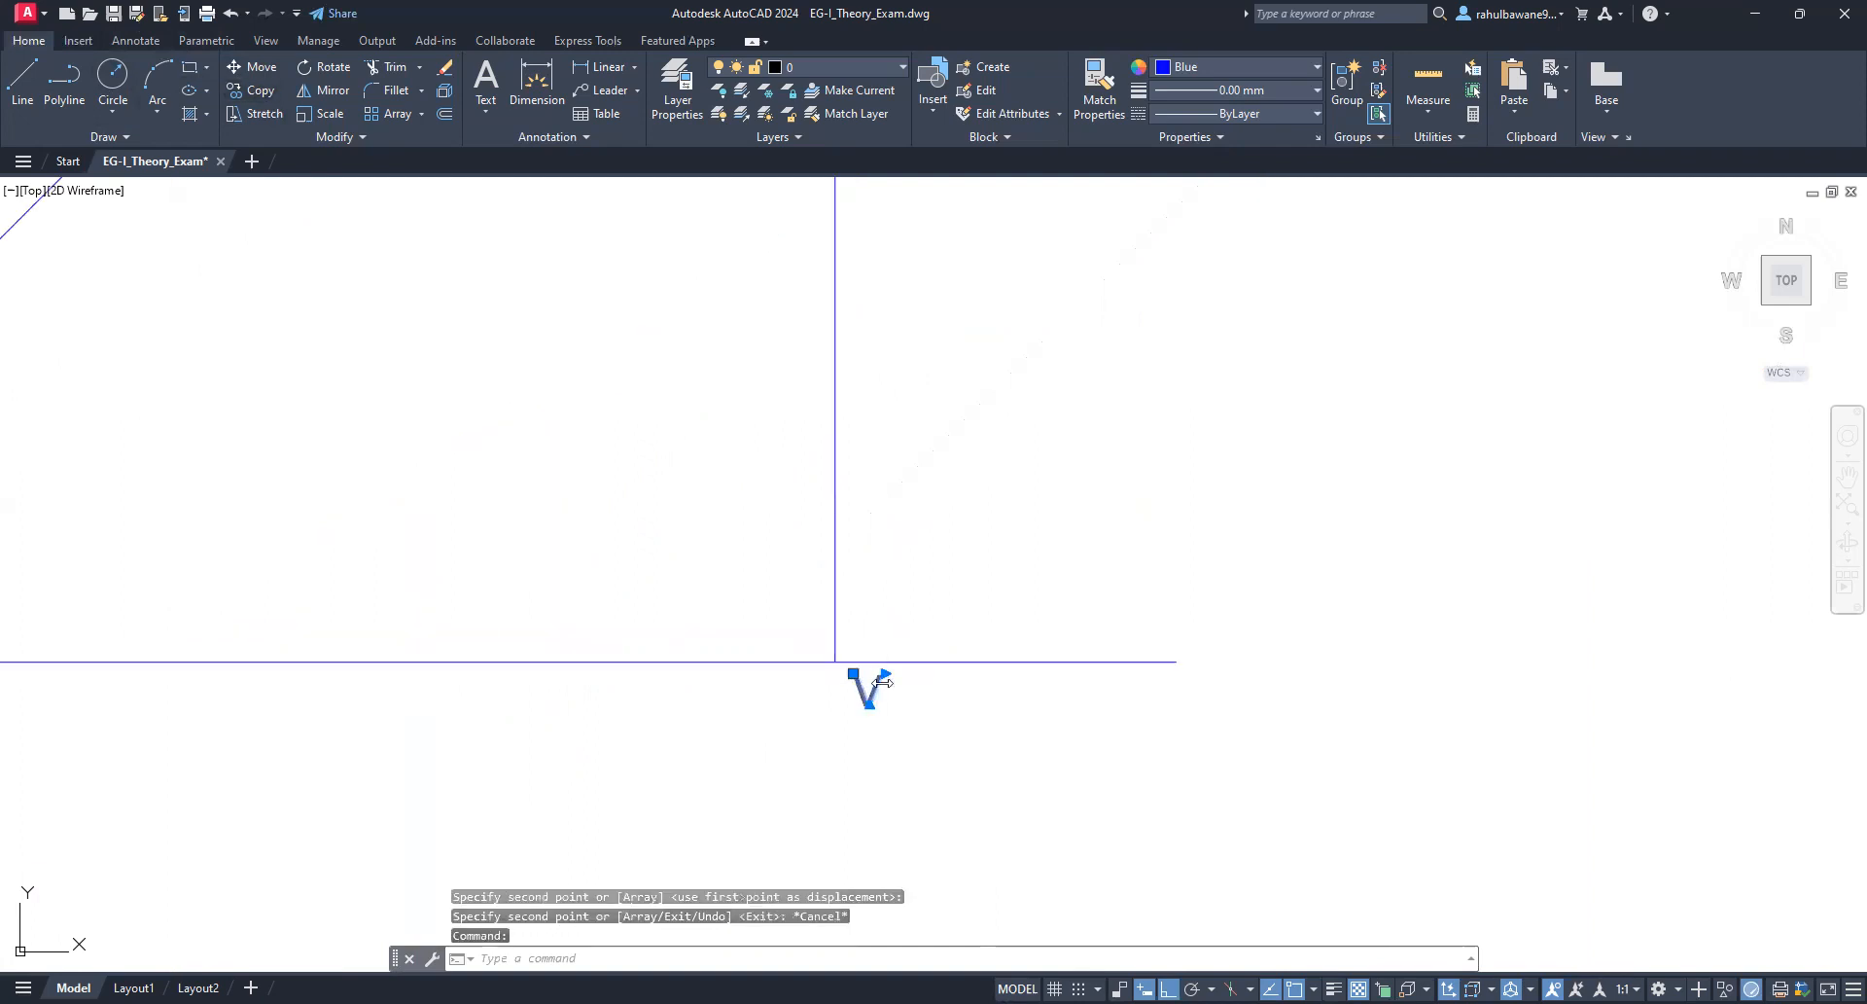
double_click(870, 686)
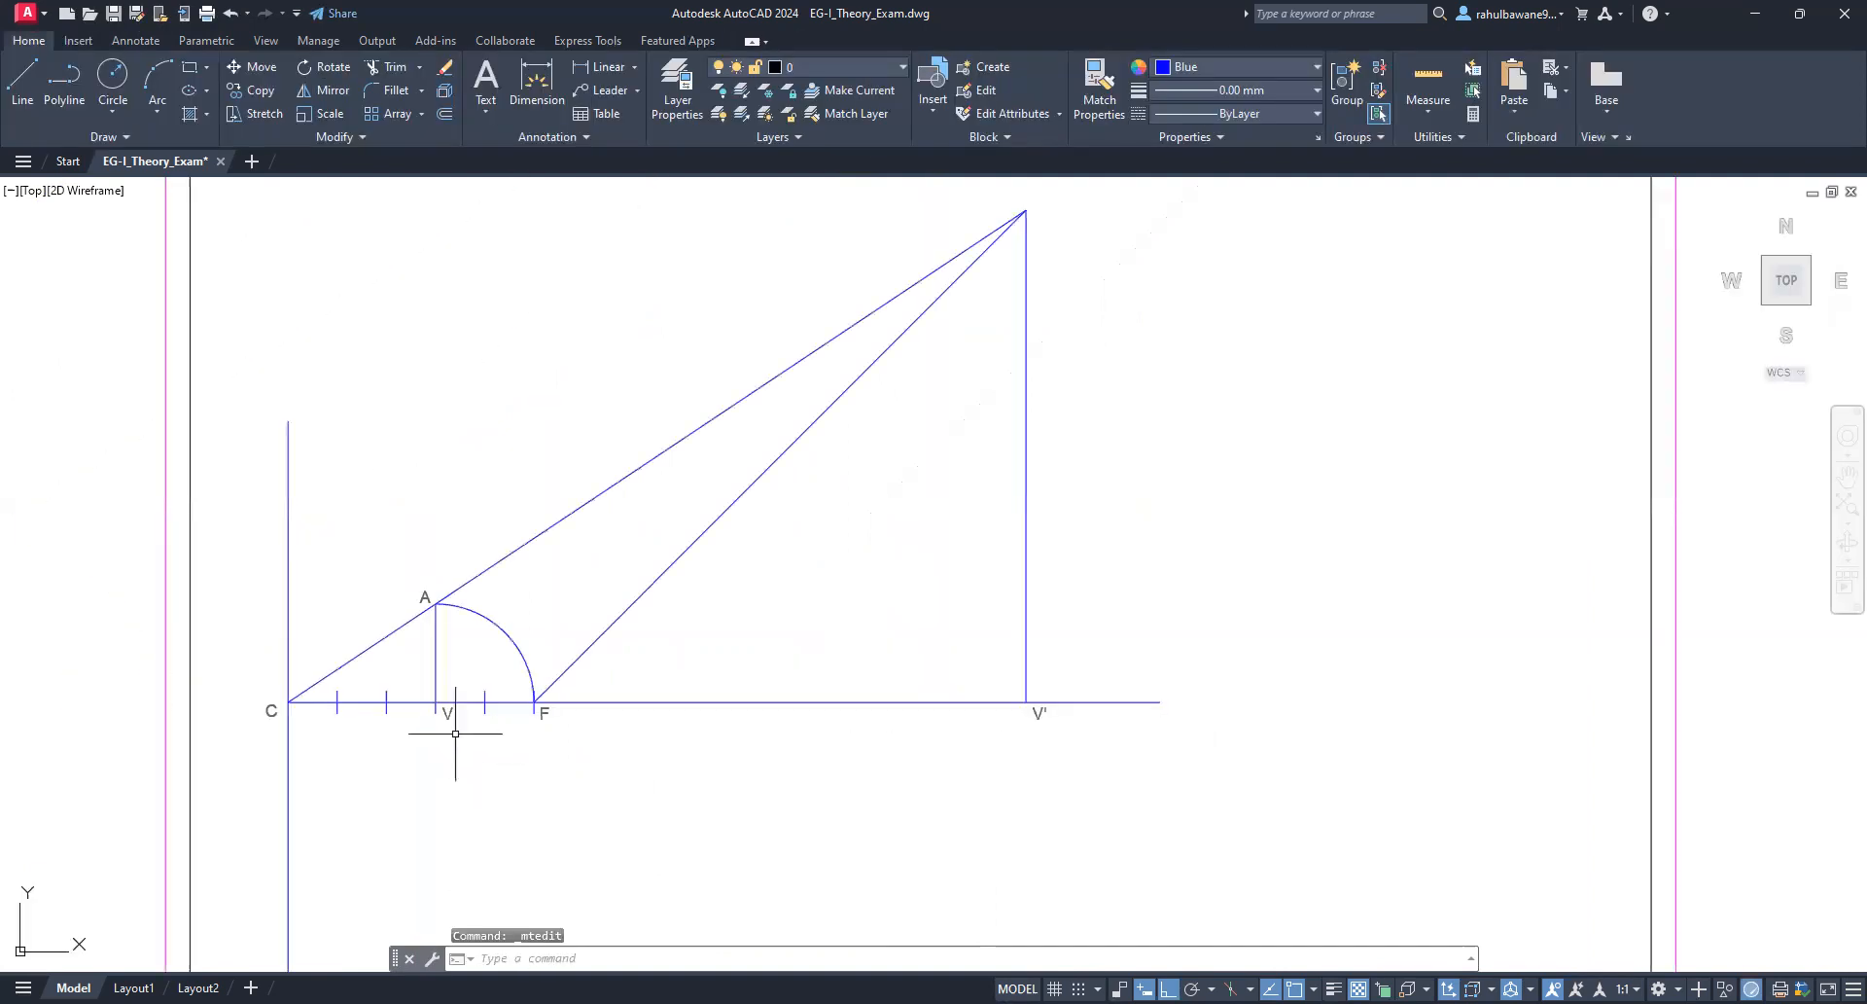
Step: Trim the axis beyond V' and draw a line along the axis ending at V'
scroll(455, 734, up, 2)
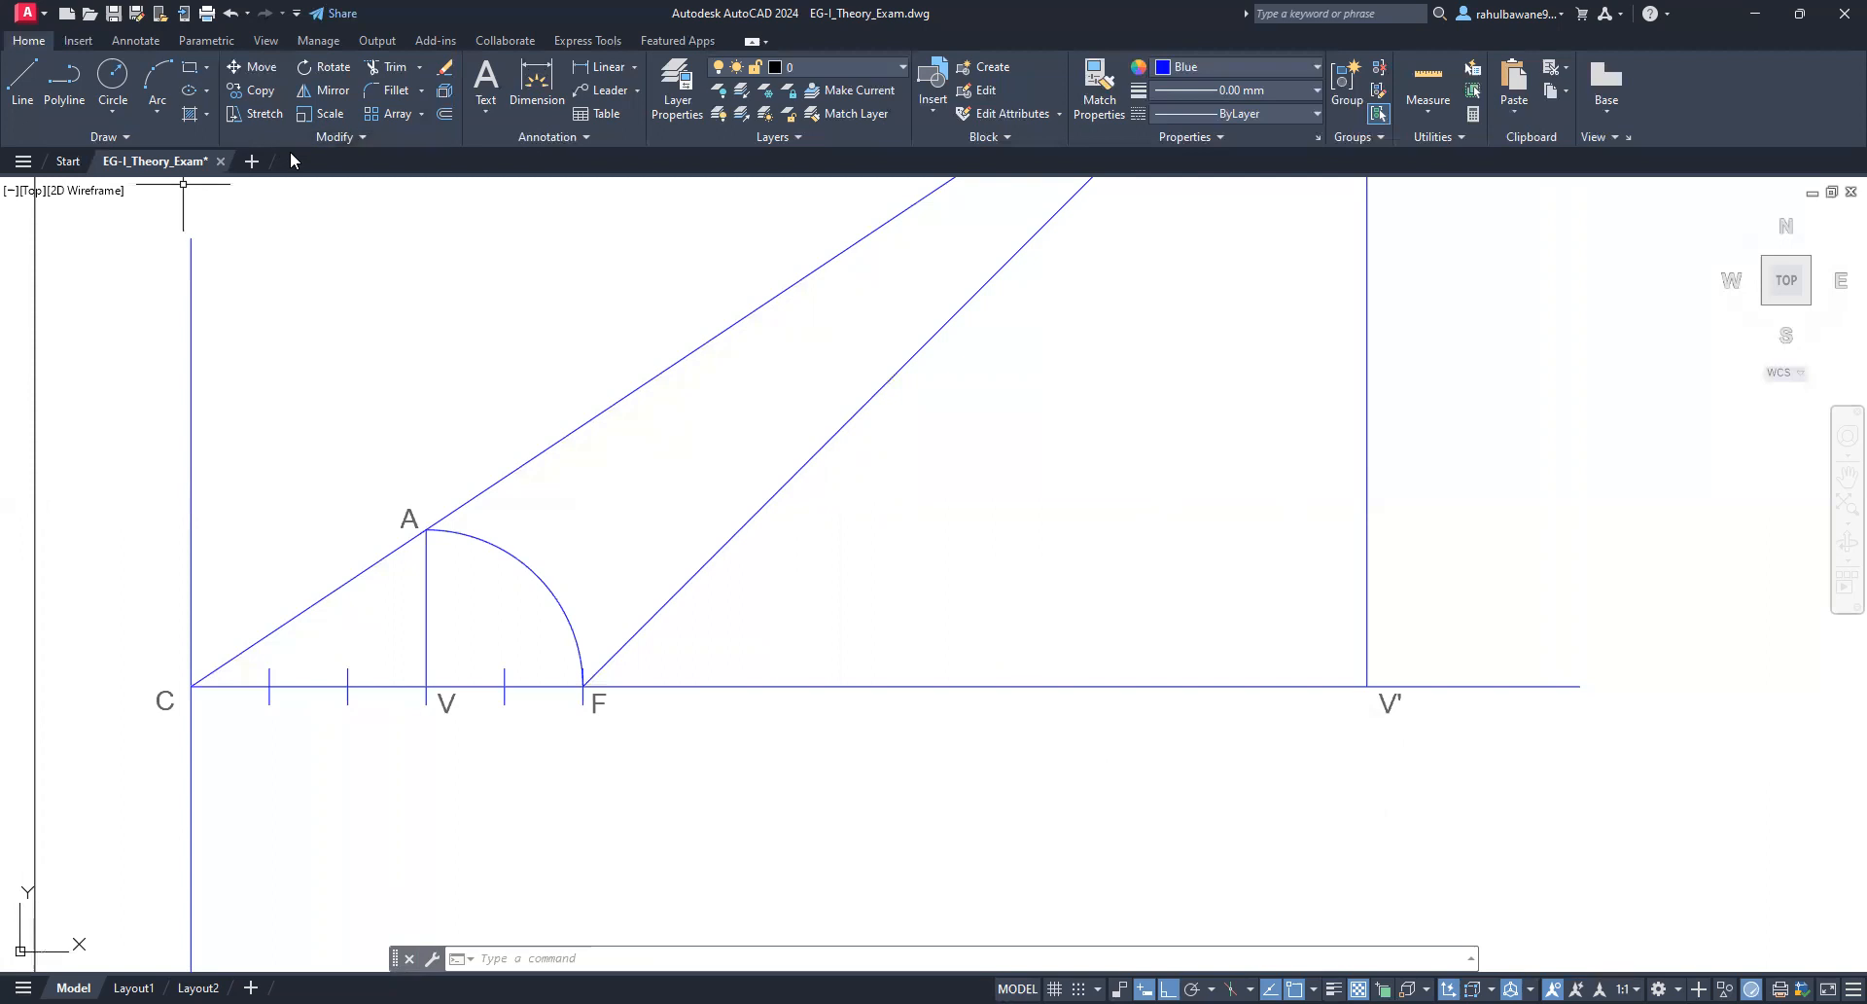
click(394, 70)
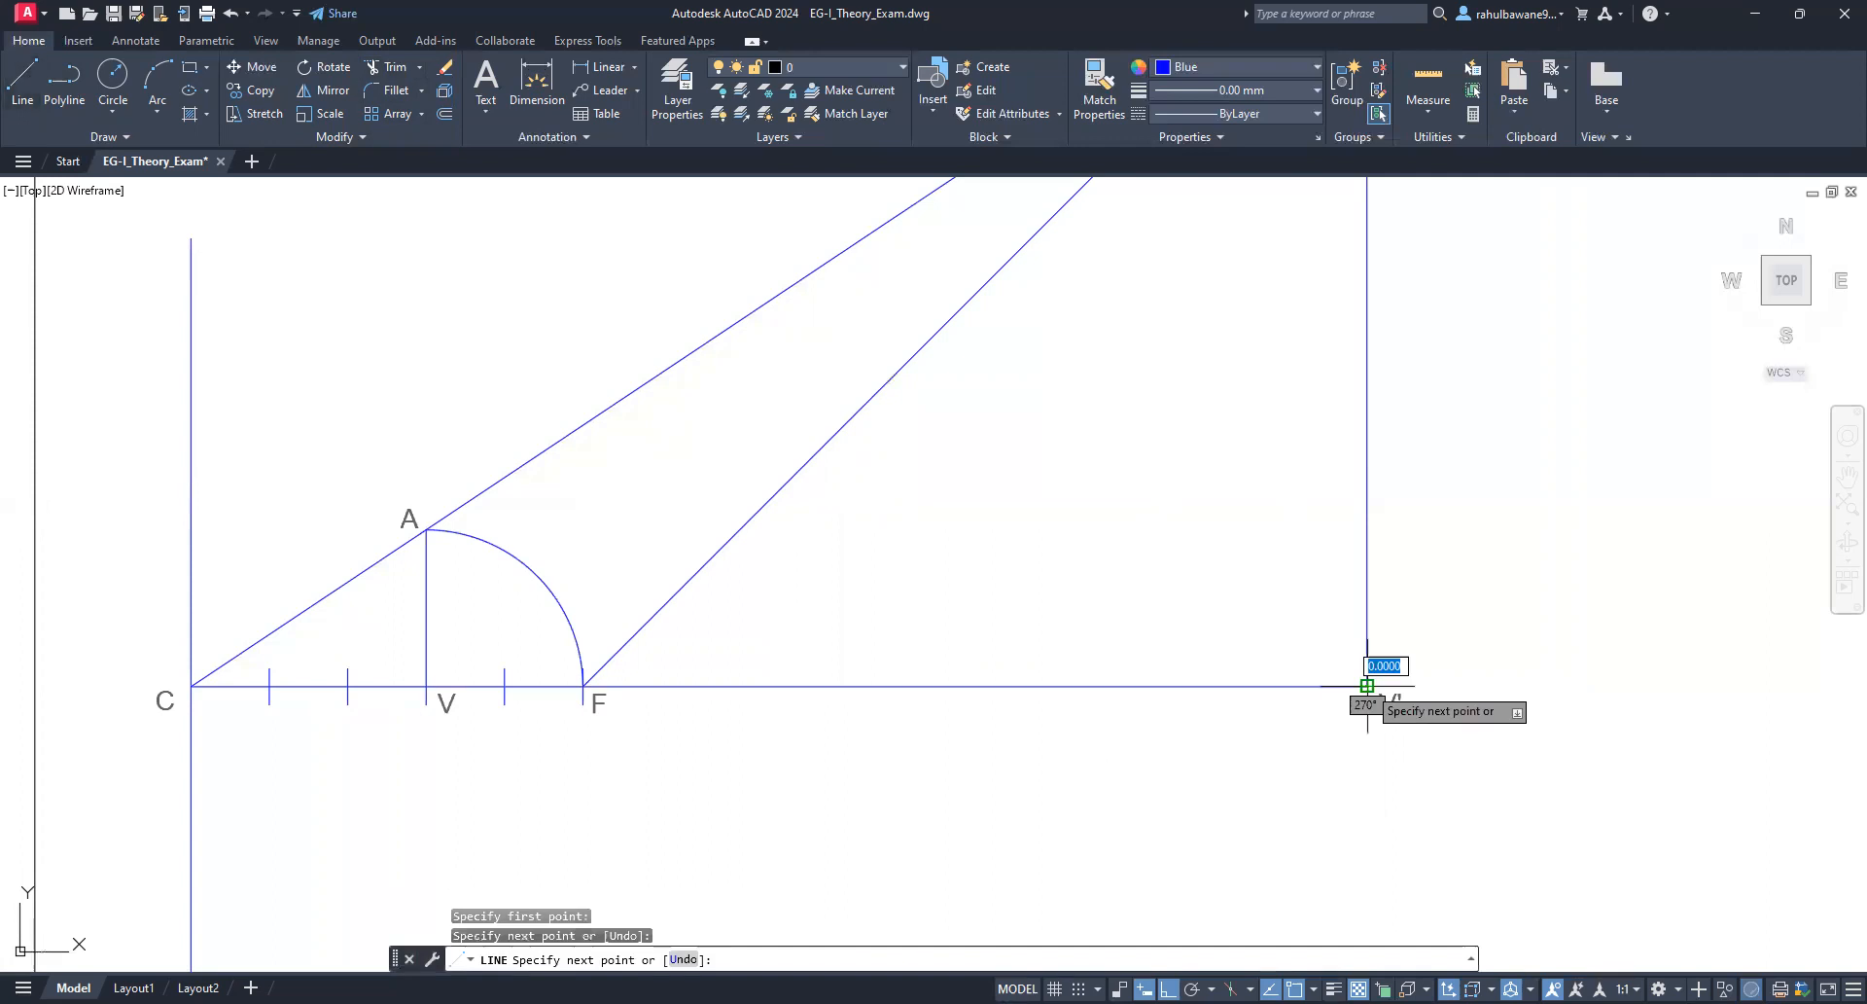
key(Return)
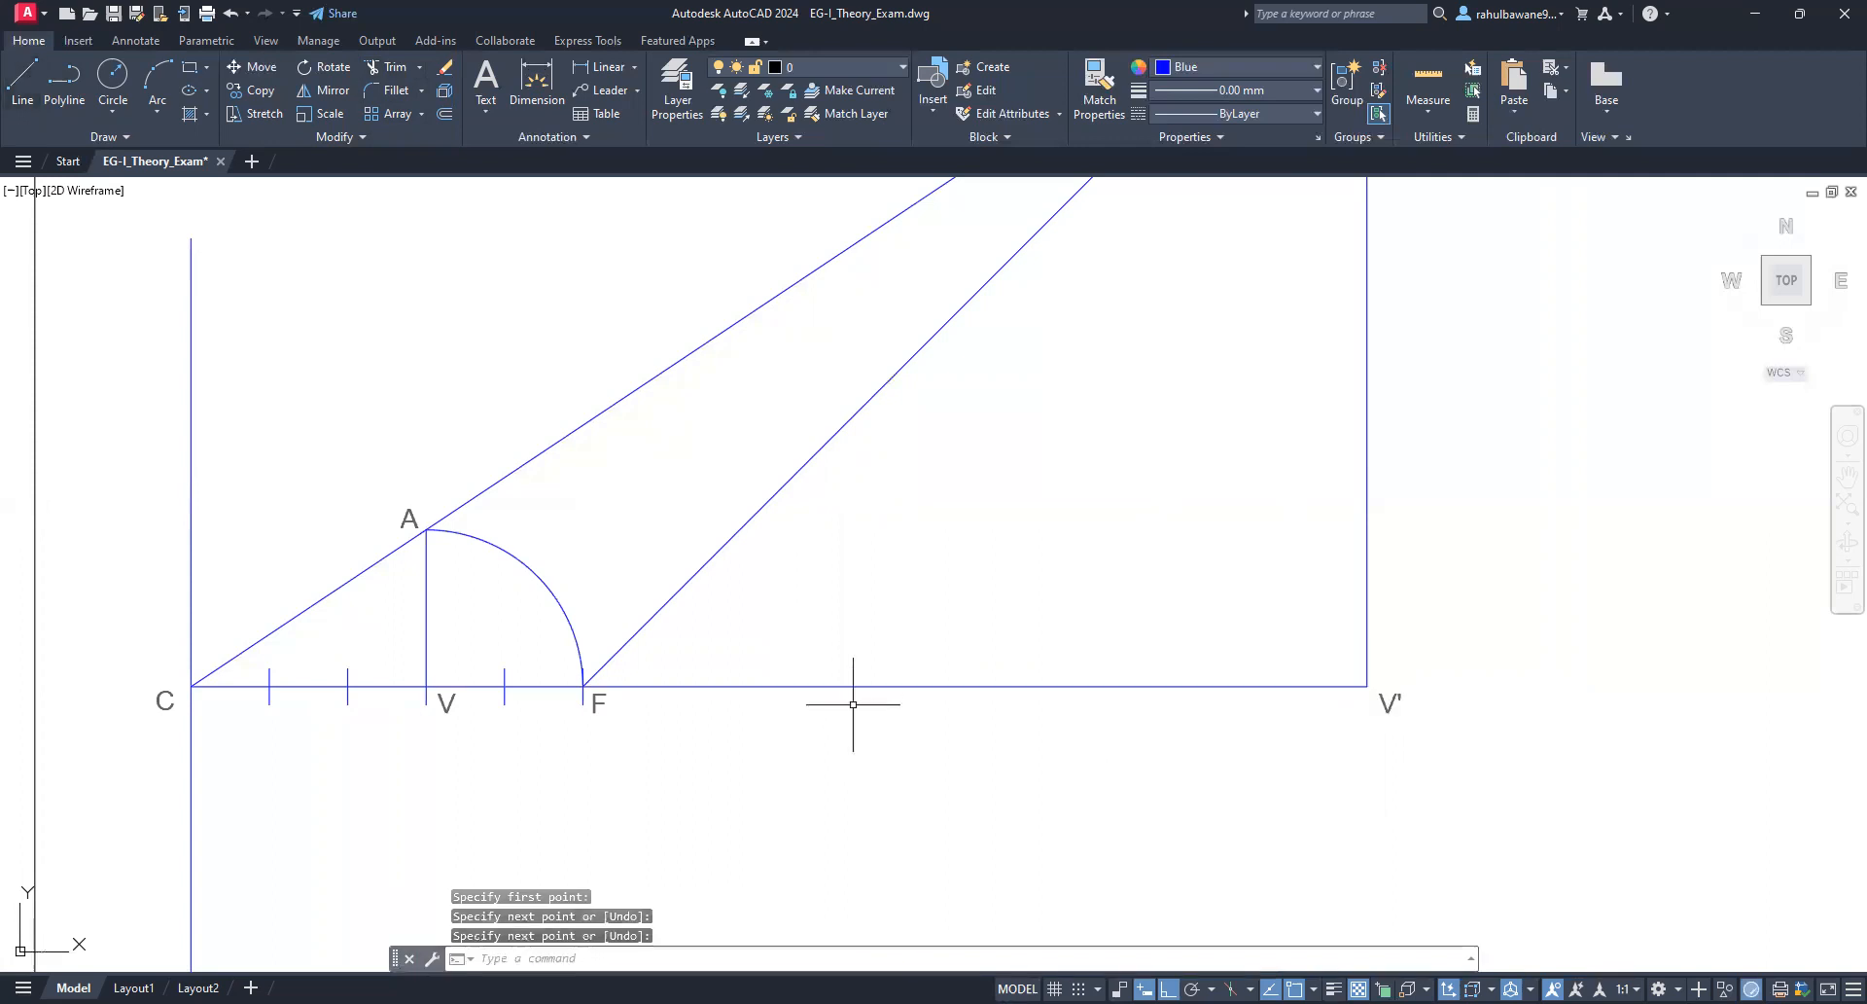
click(856, 687)
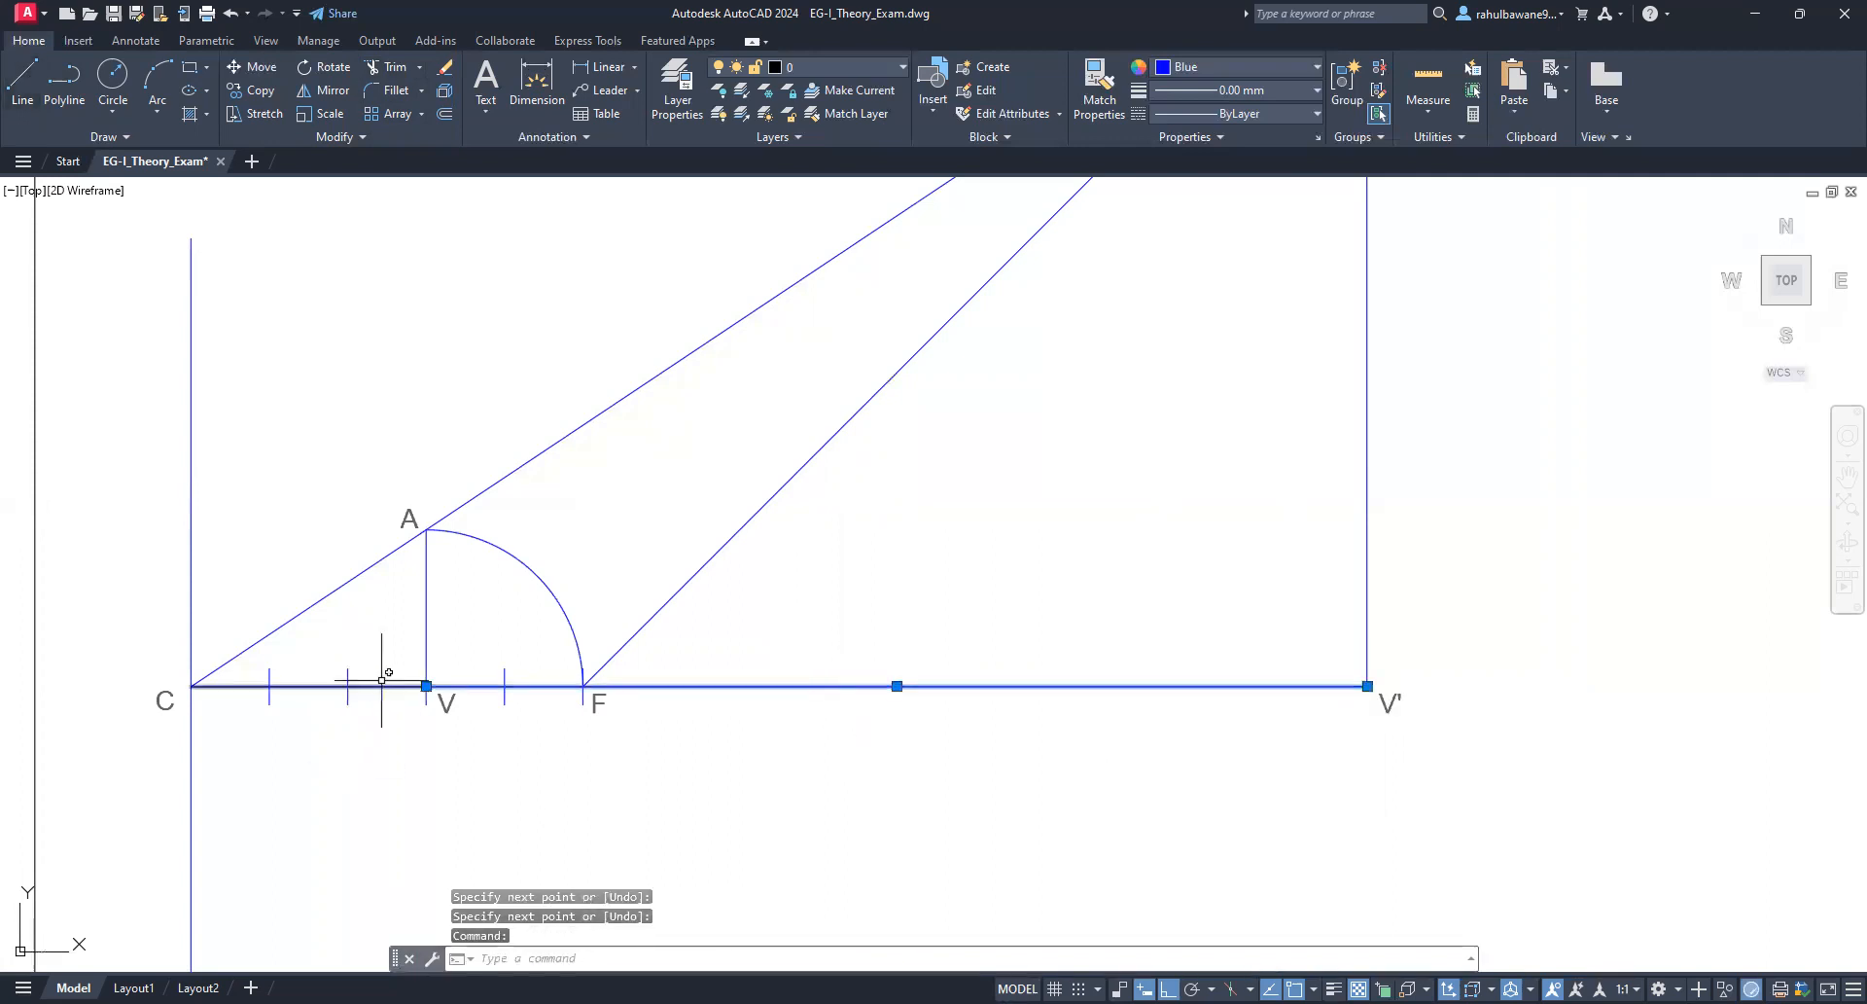
click(373, 686)
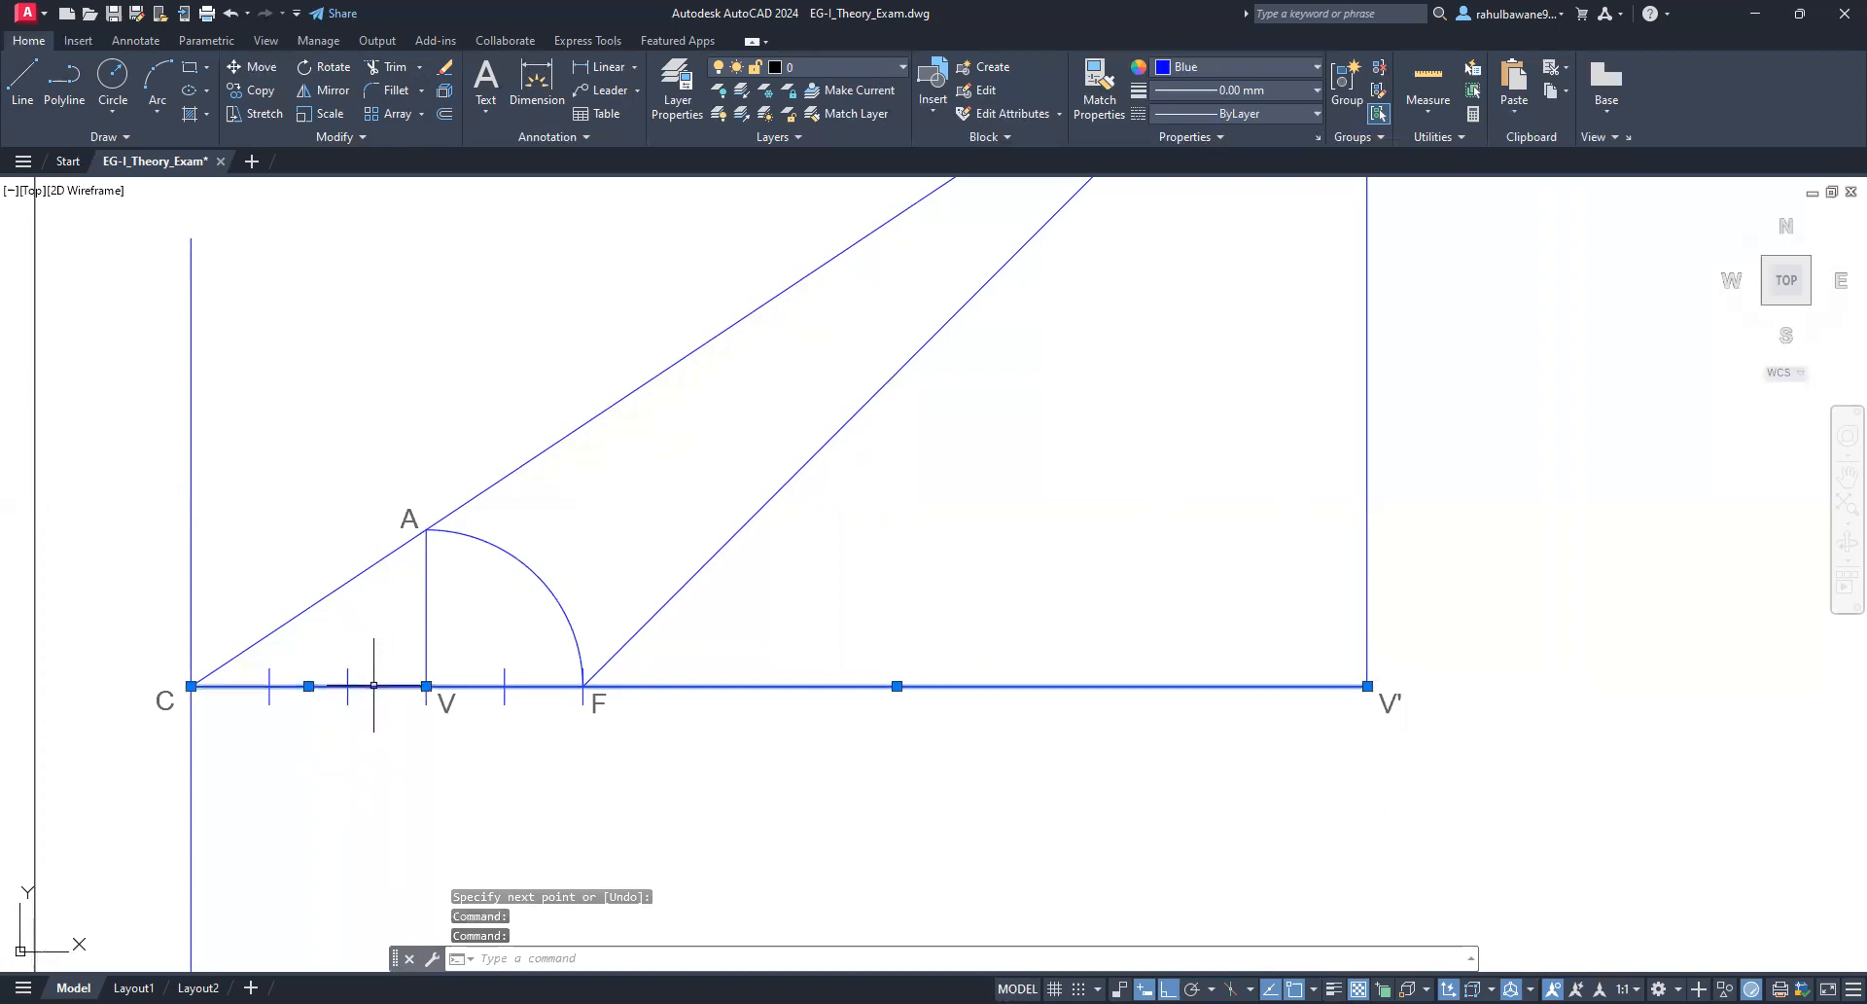
key(Escape)
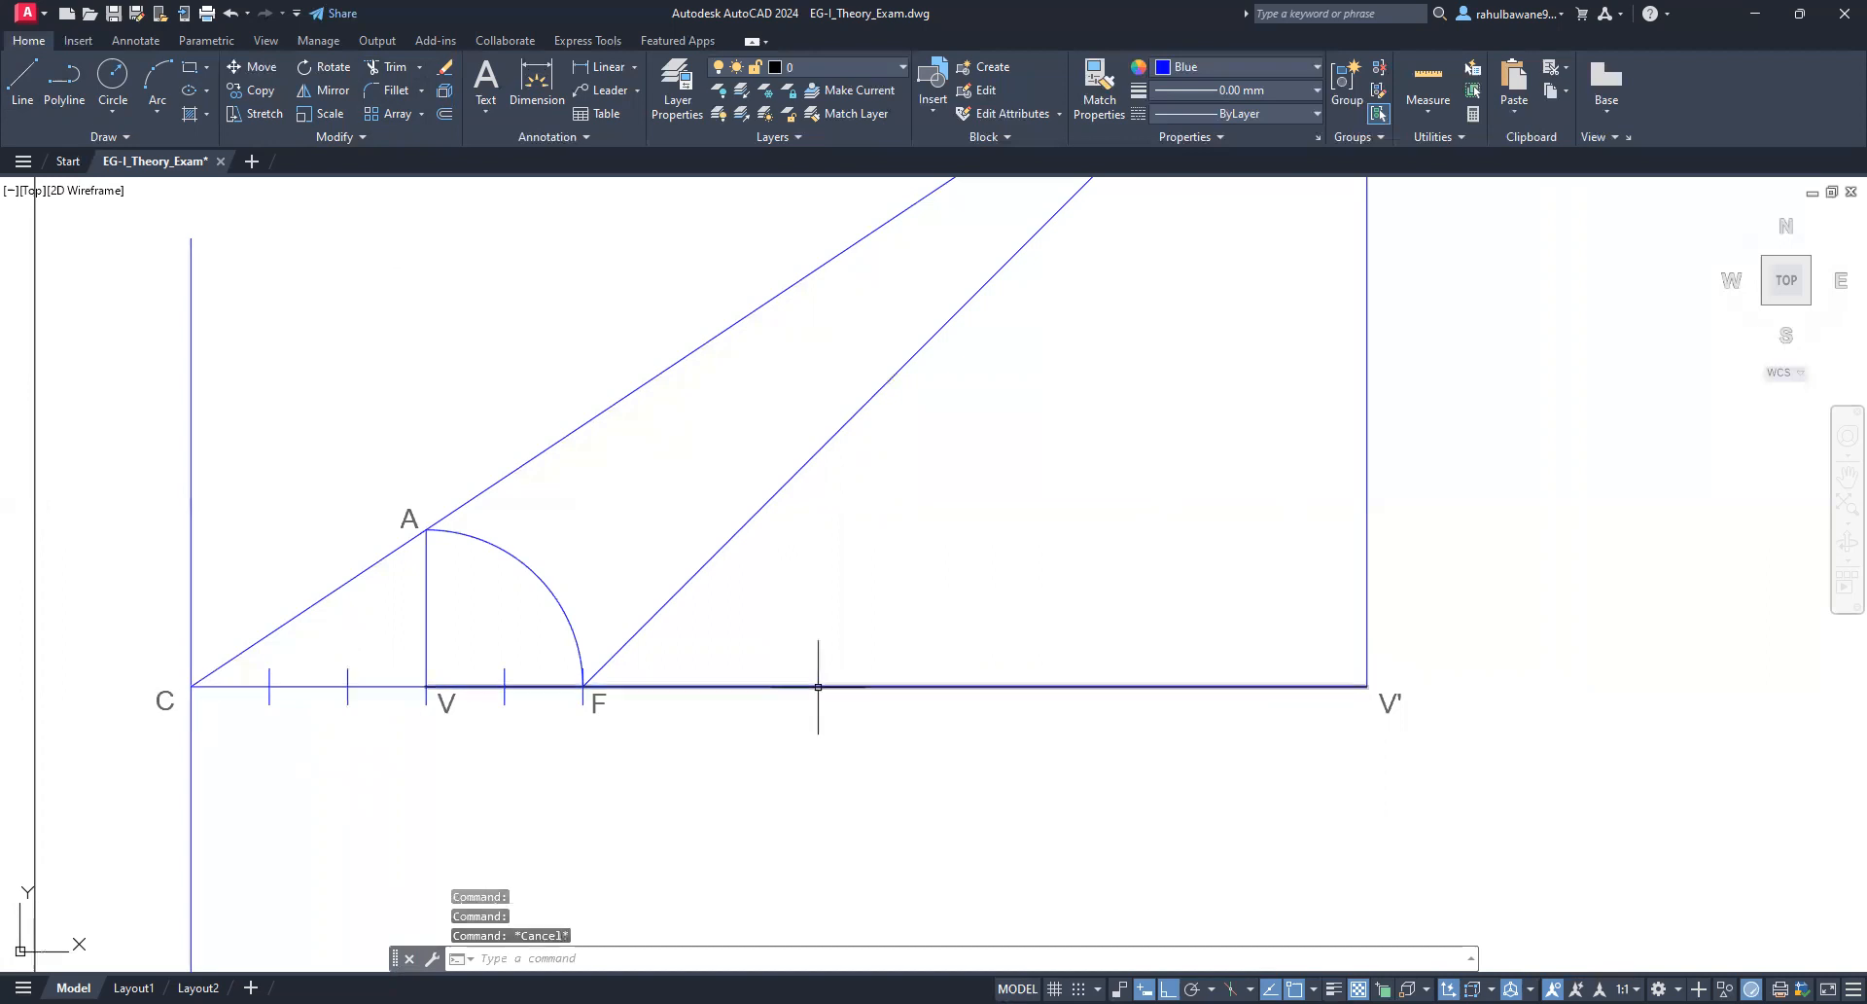
Step: Divide the axis line between V and V' into 7 equal segments
click(818, 687)
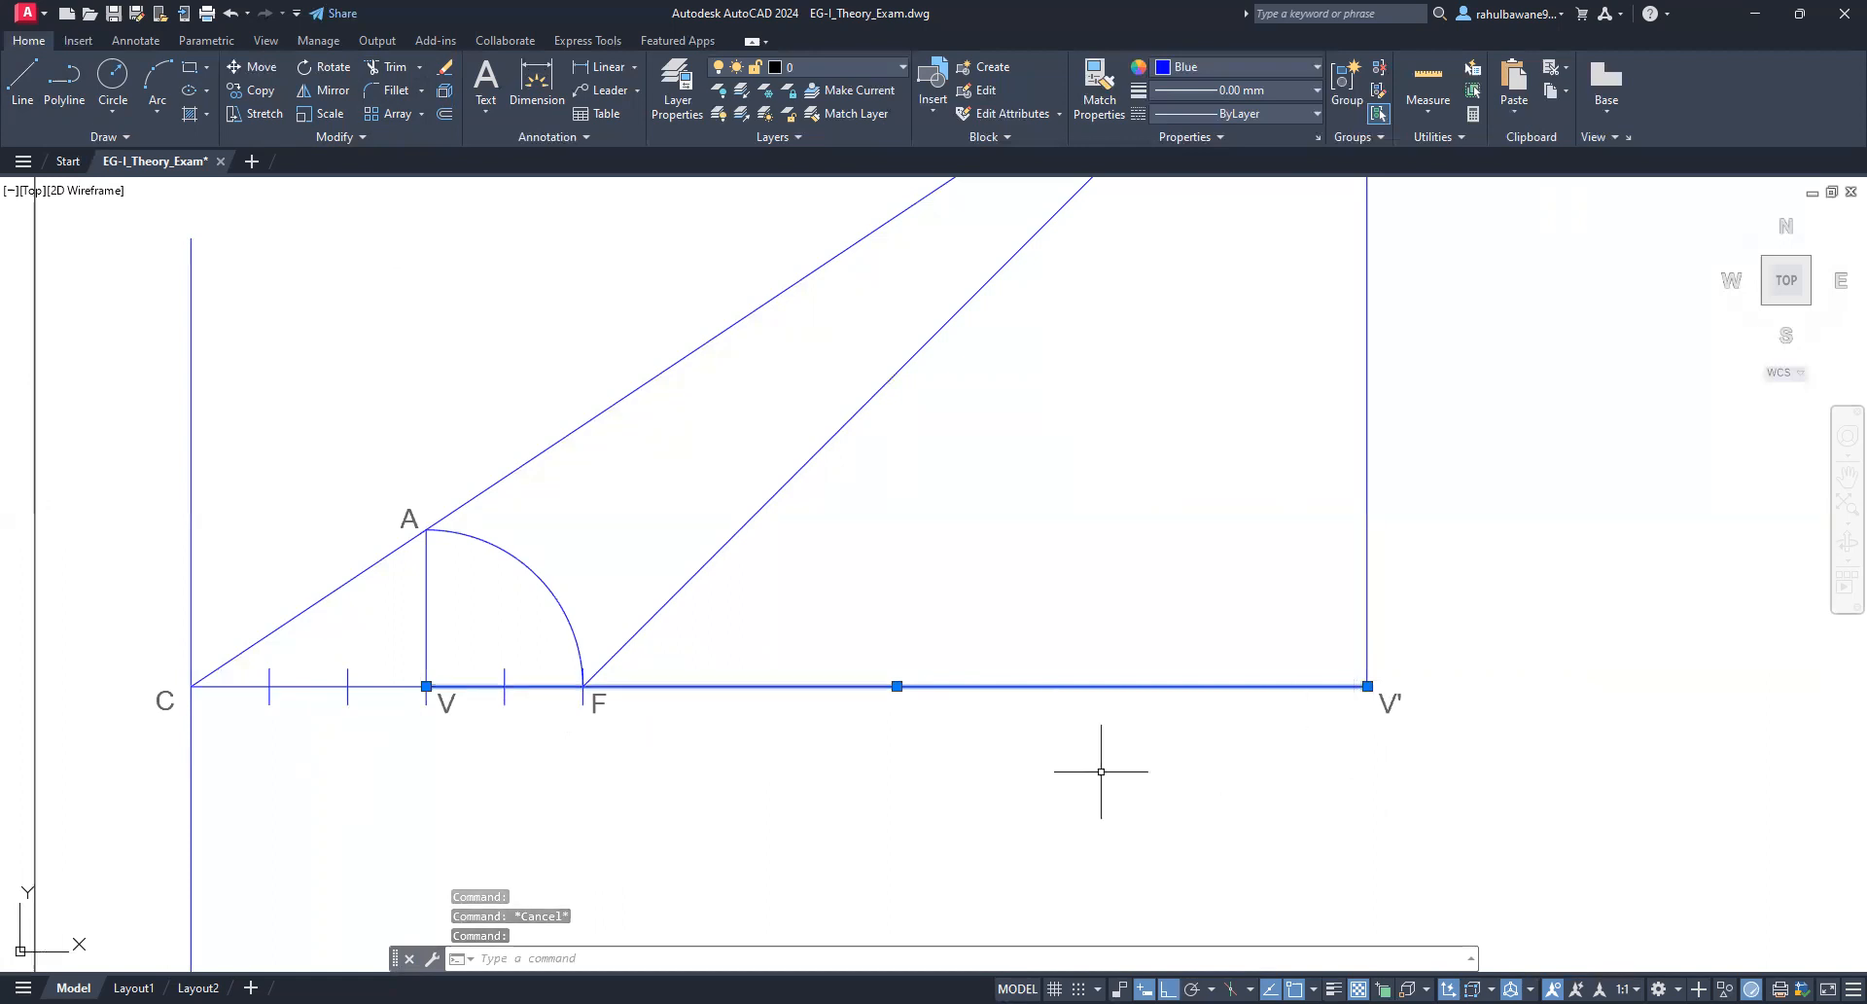
click(554, 956)
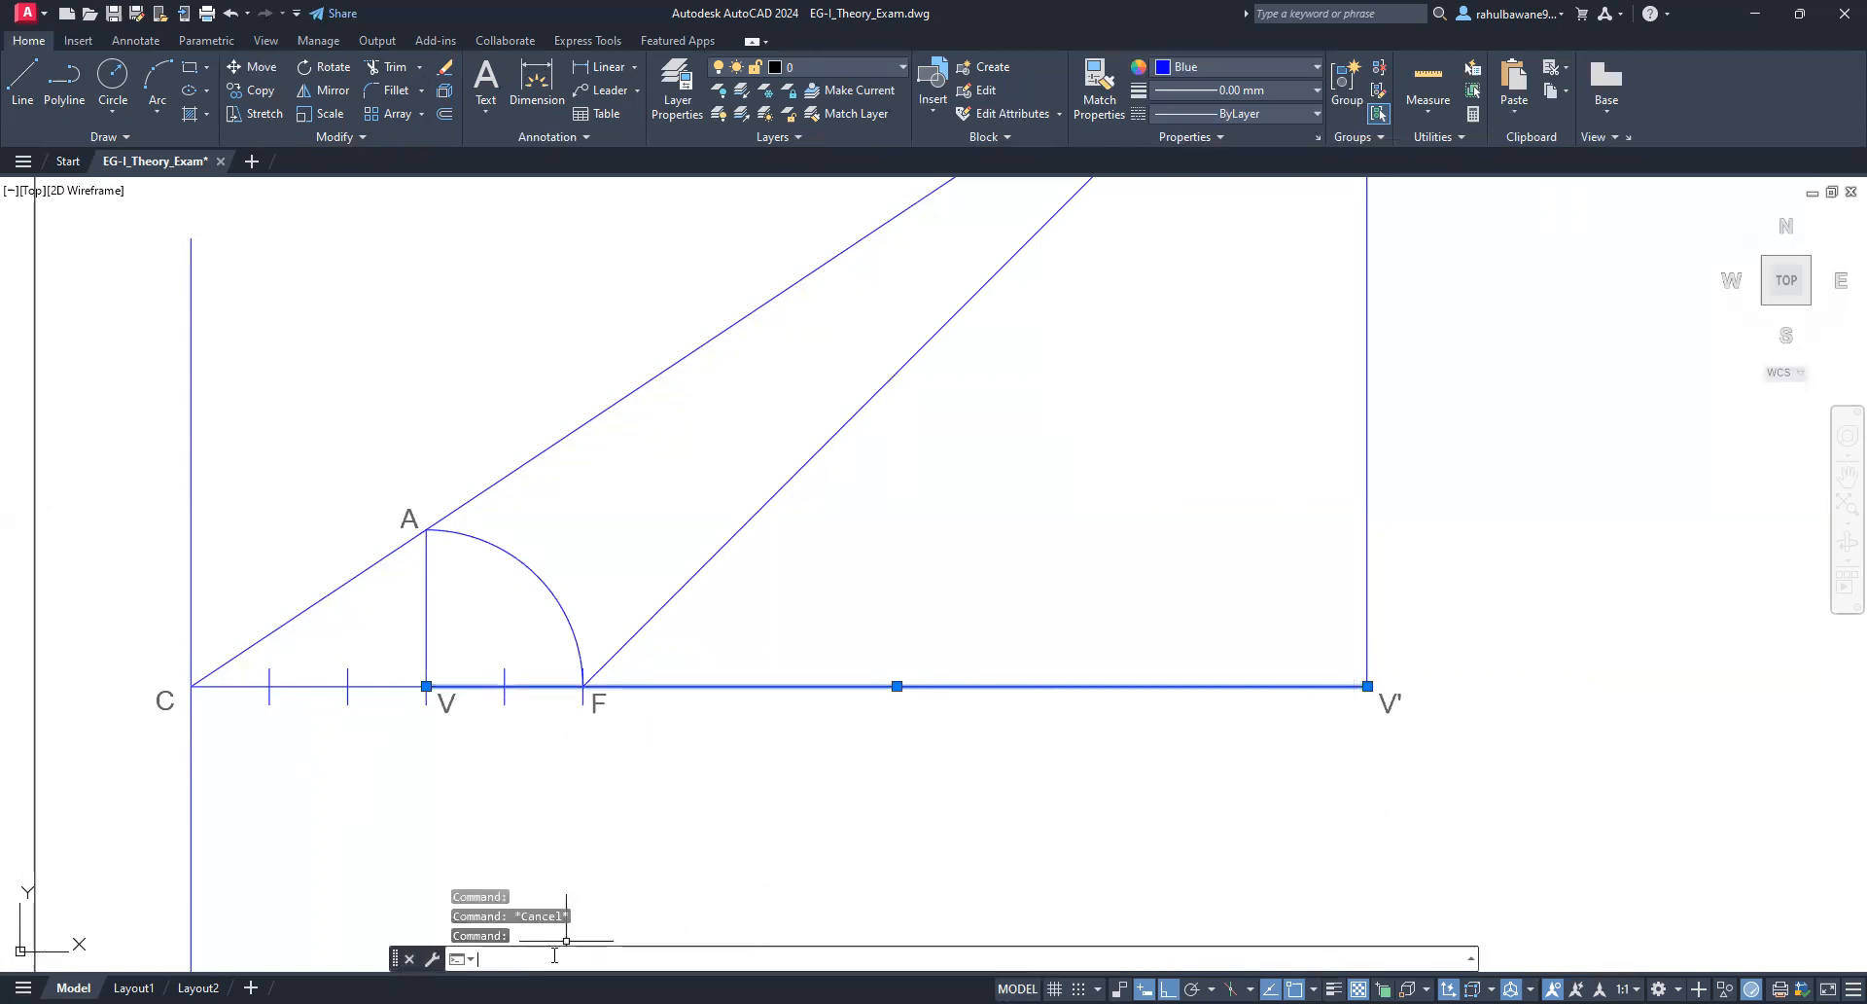
text(d)
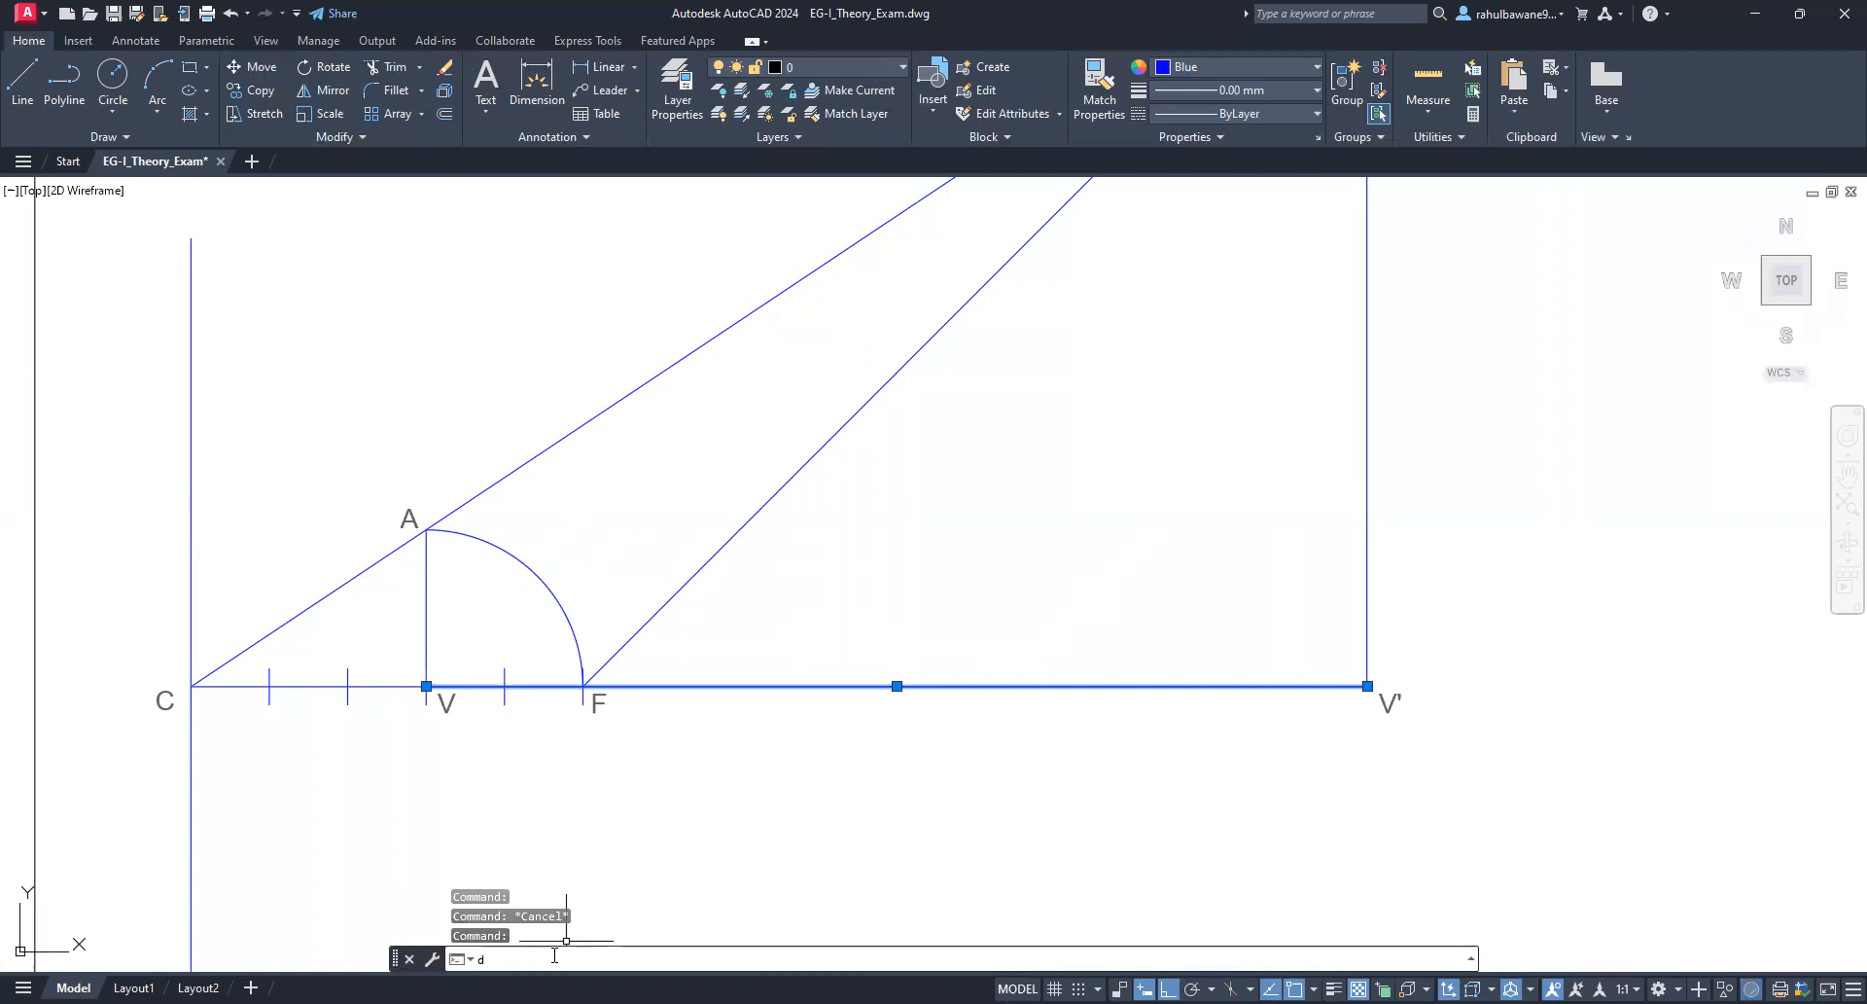
text(ivide)
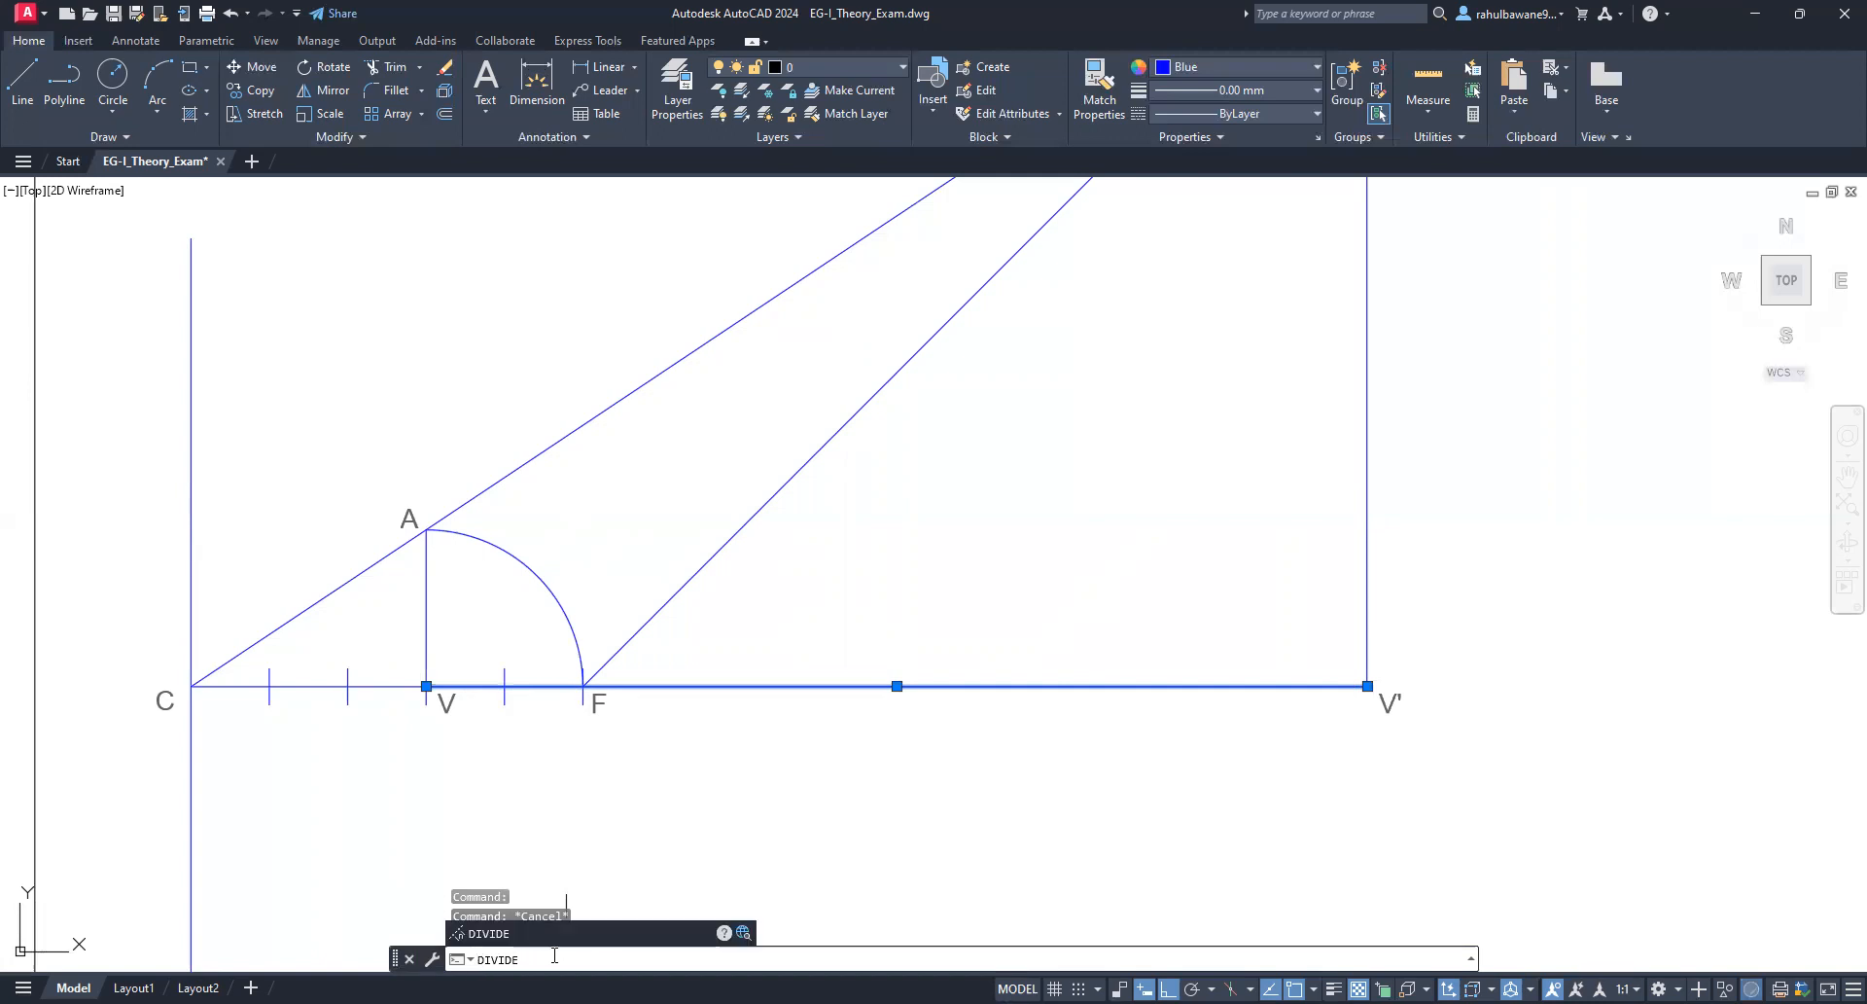
key(Return)
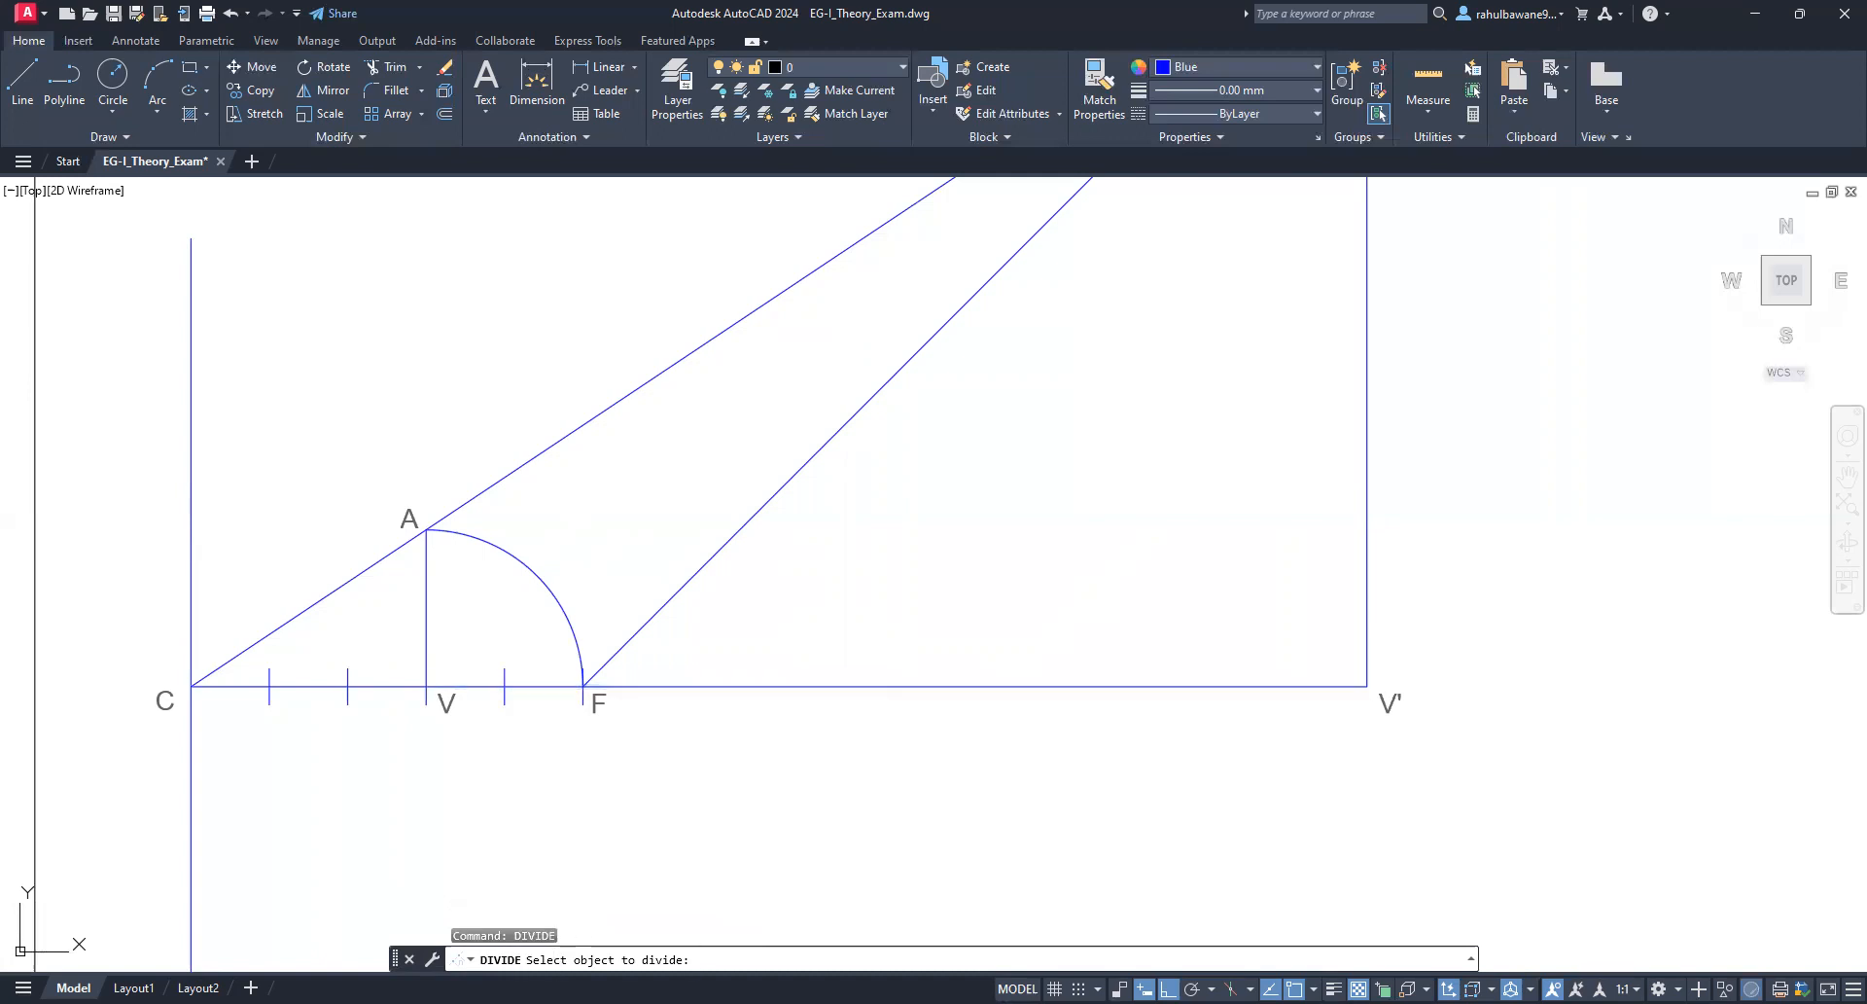
click(858, 684)
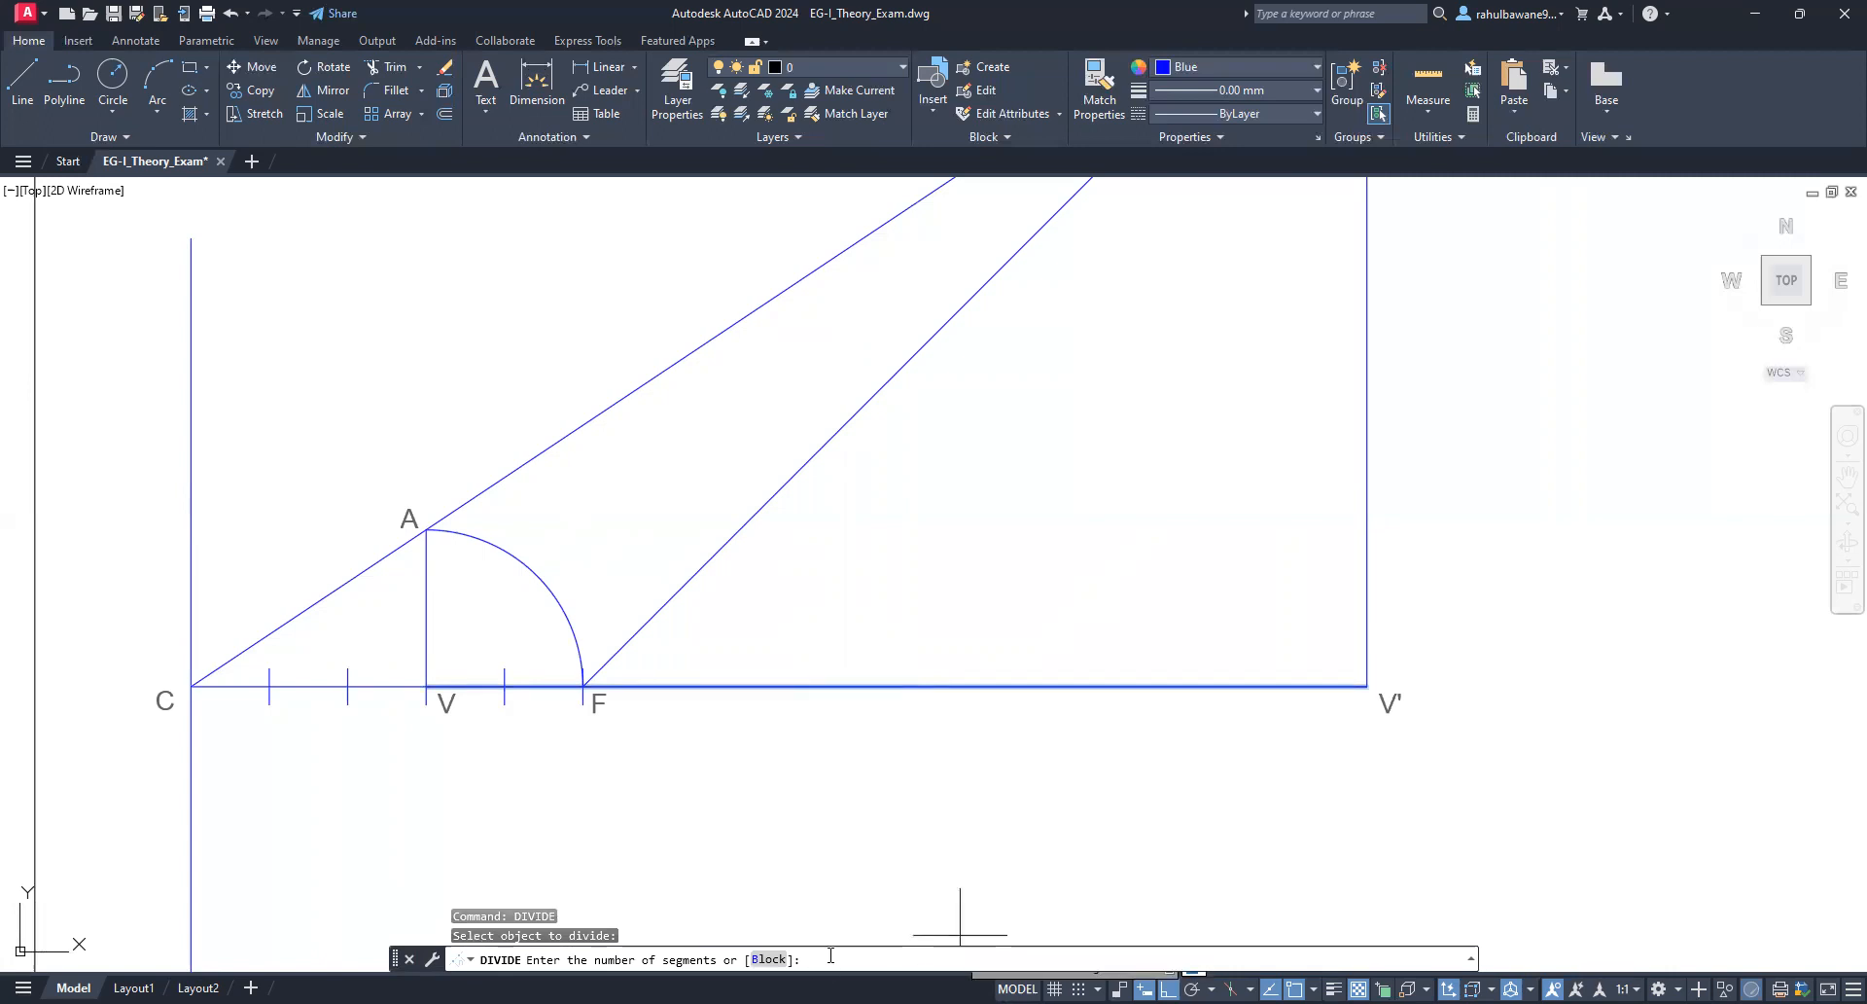
text(7)
key(Return)
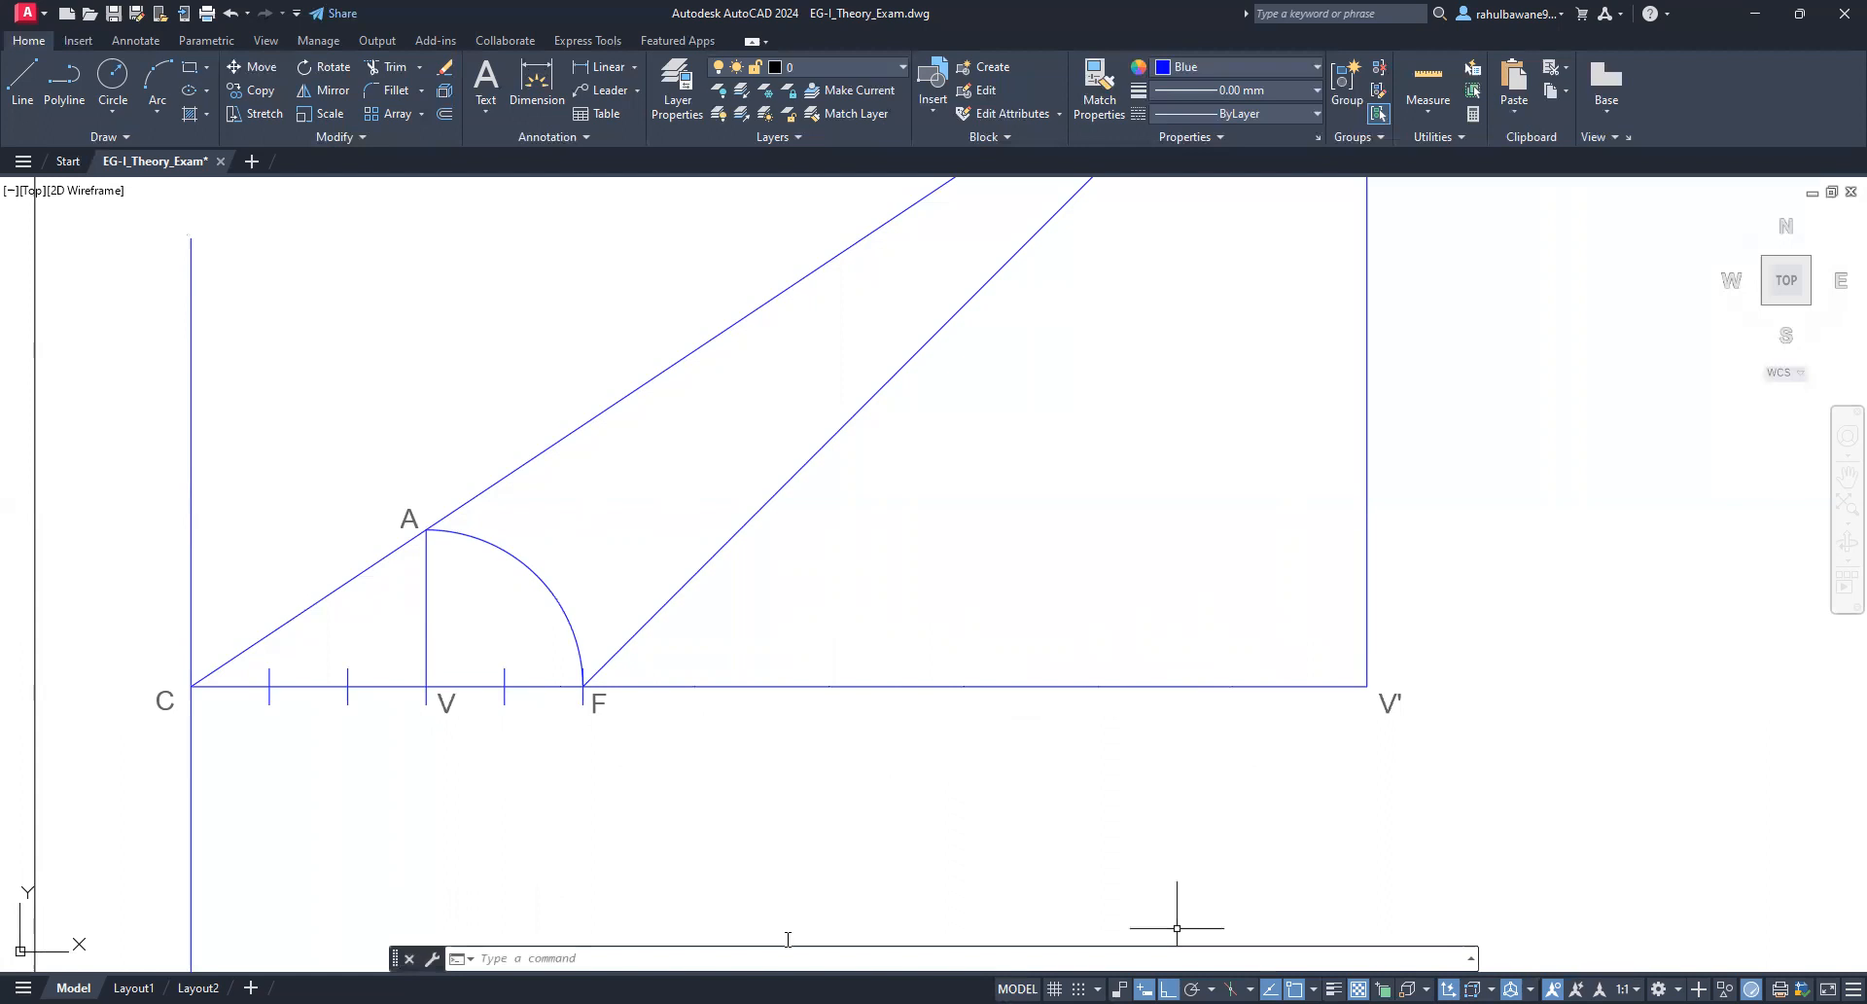
Step: Draw vertical lines upward from the three division points nearest V' on the axis
click(20, 83)
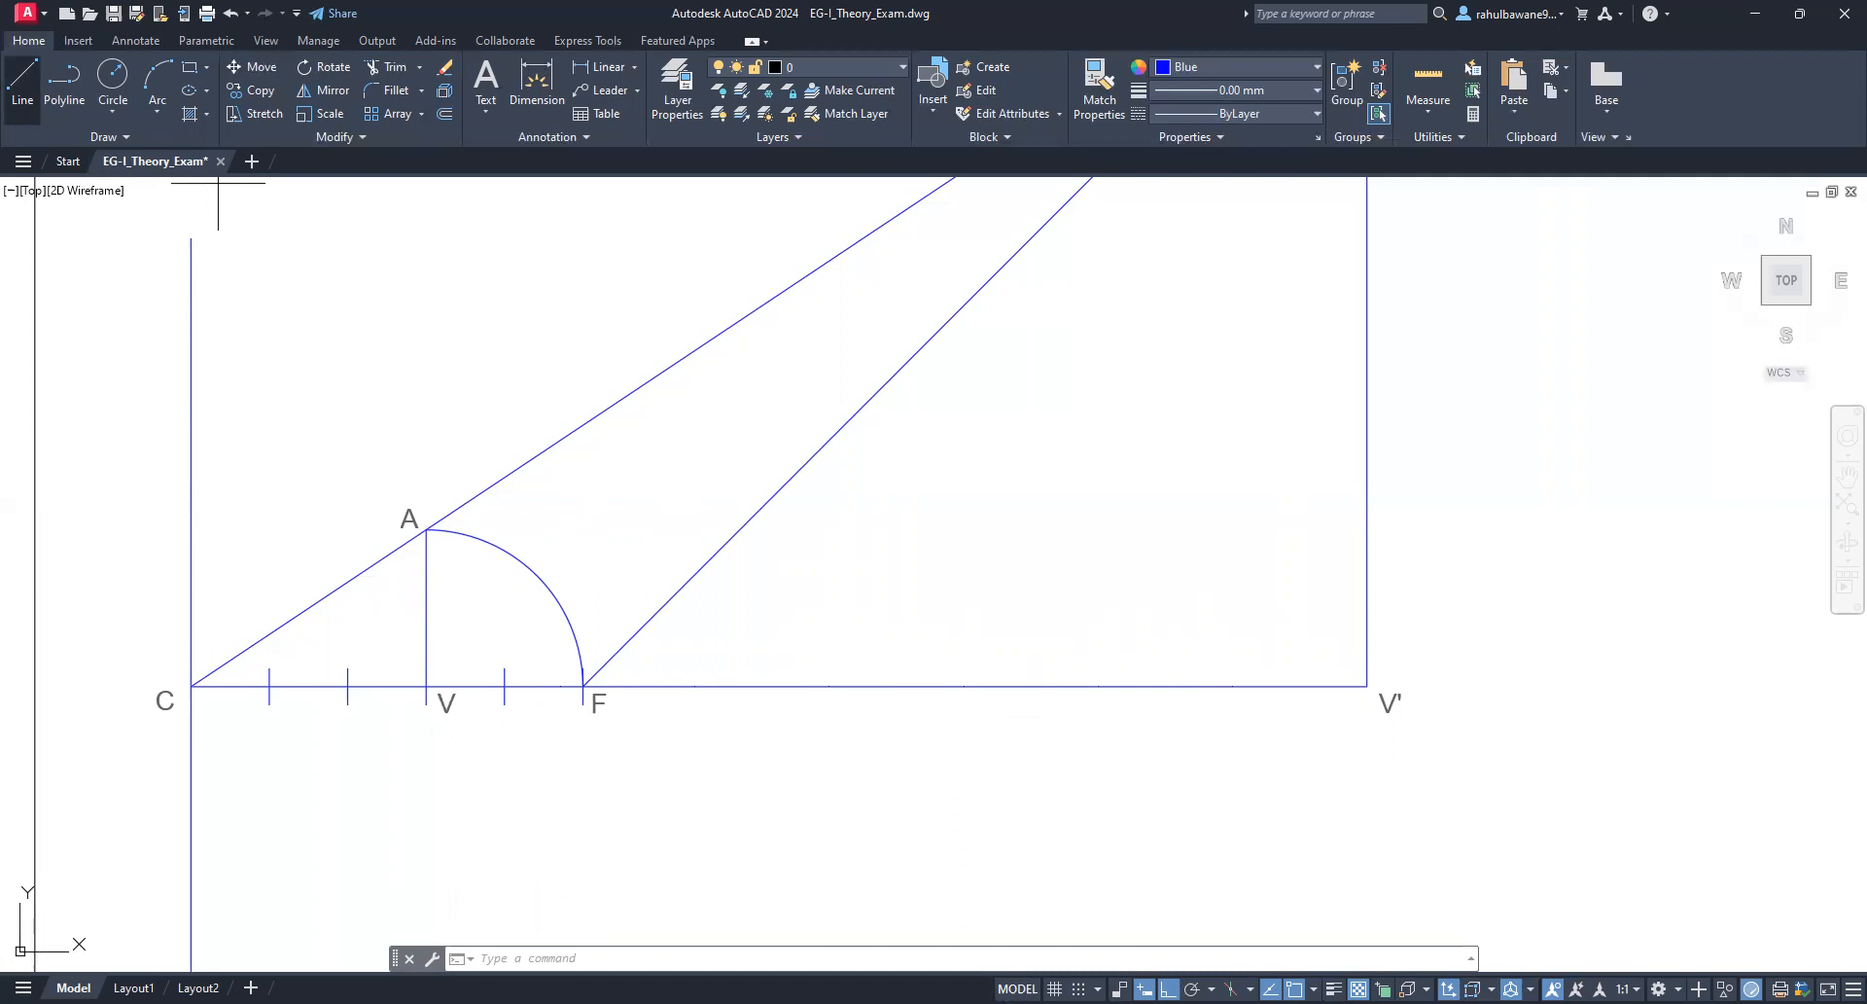
click(1233, 686)
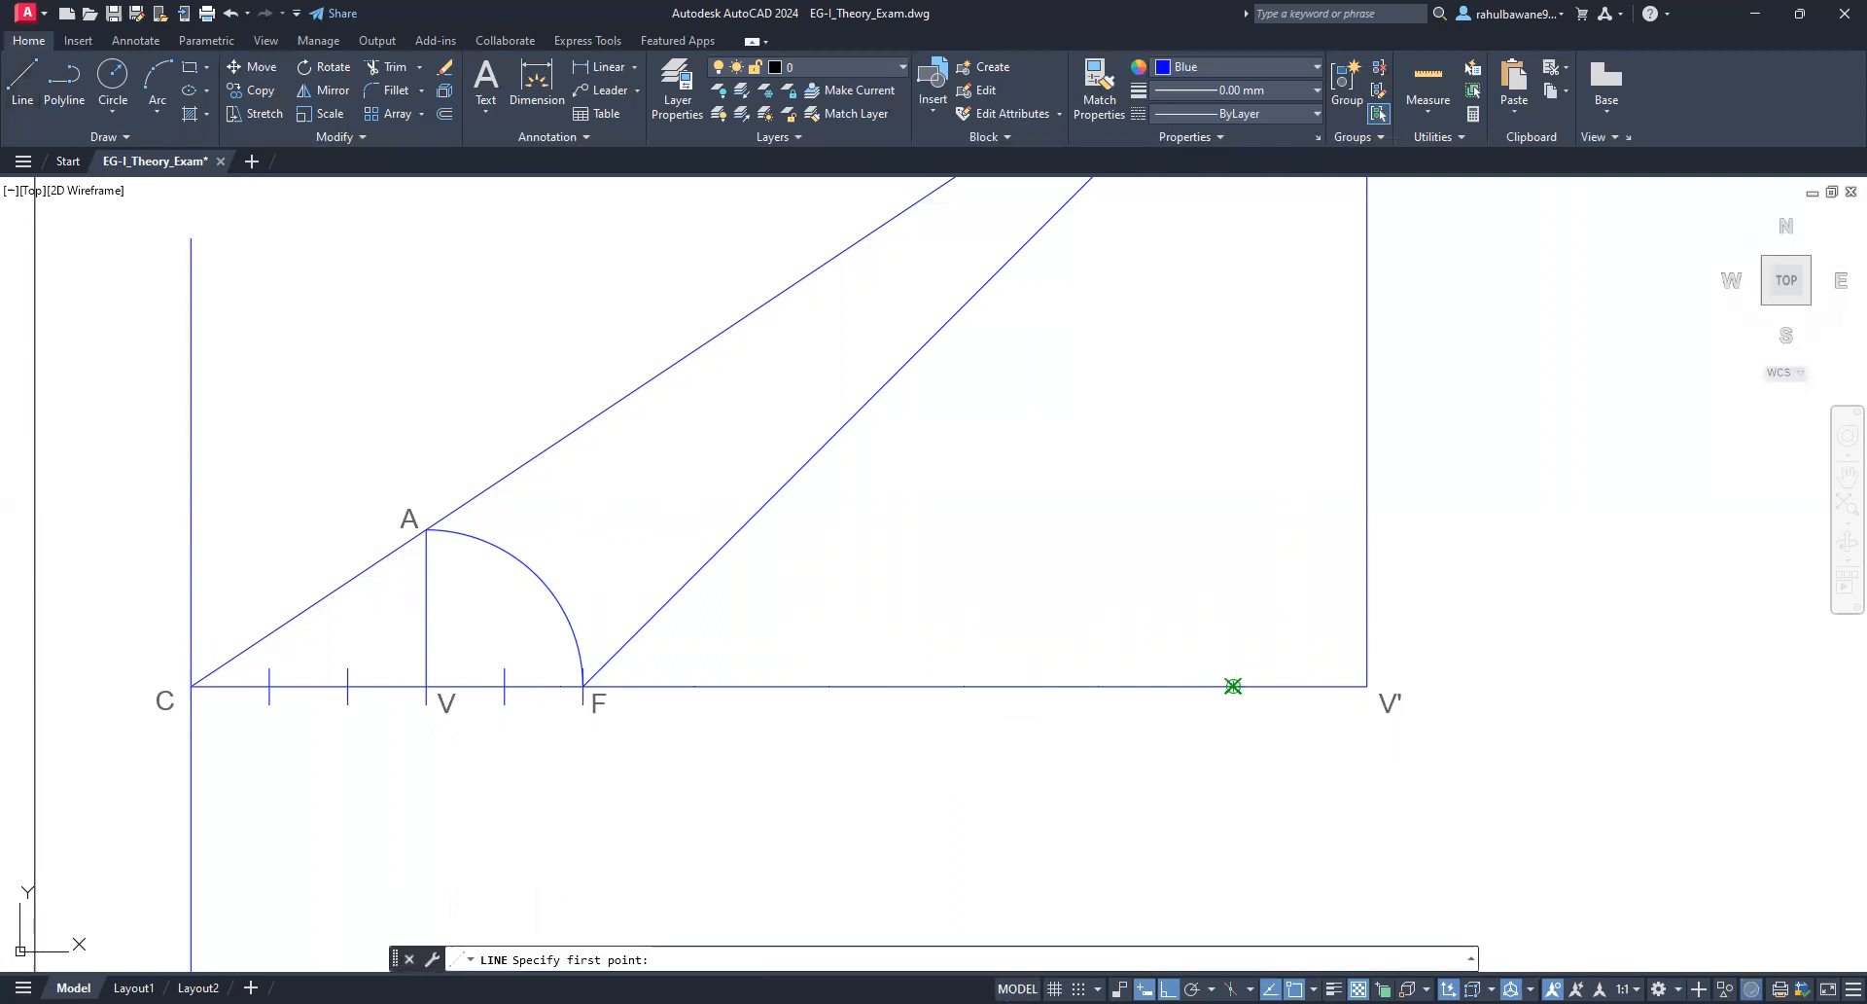
click(1188, 454)
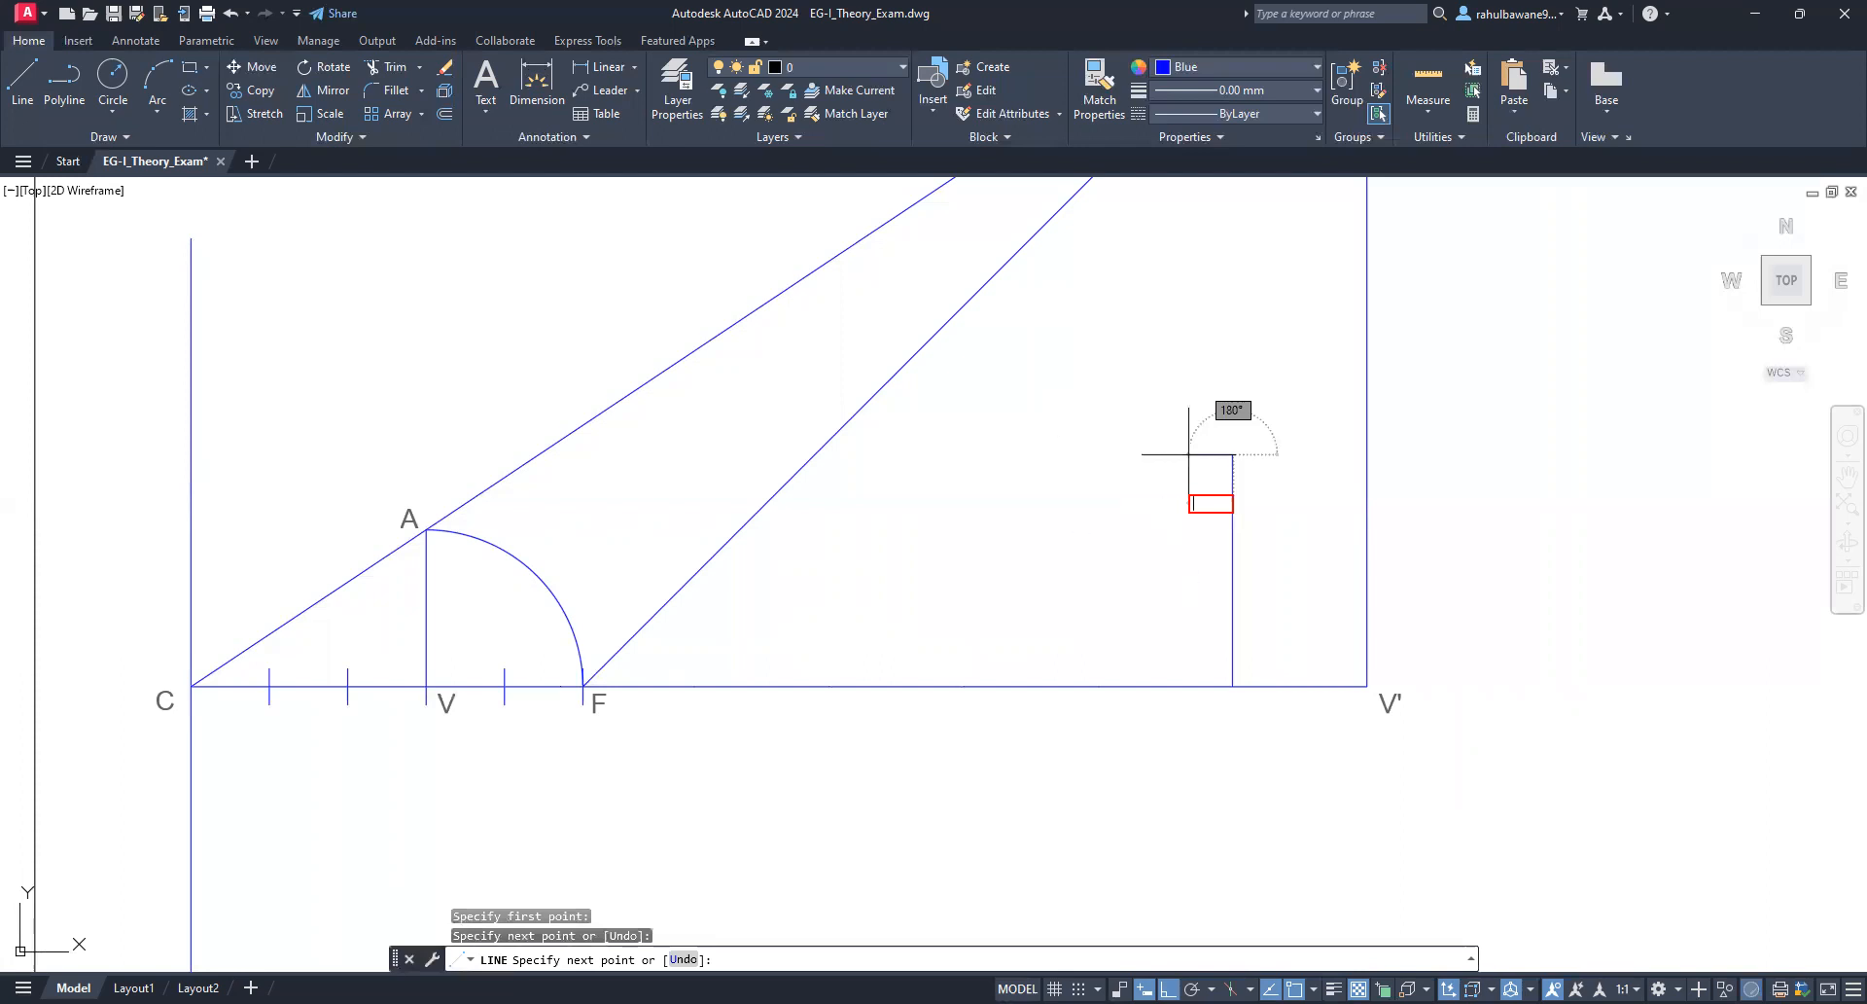
key(Escape)
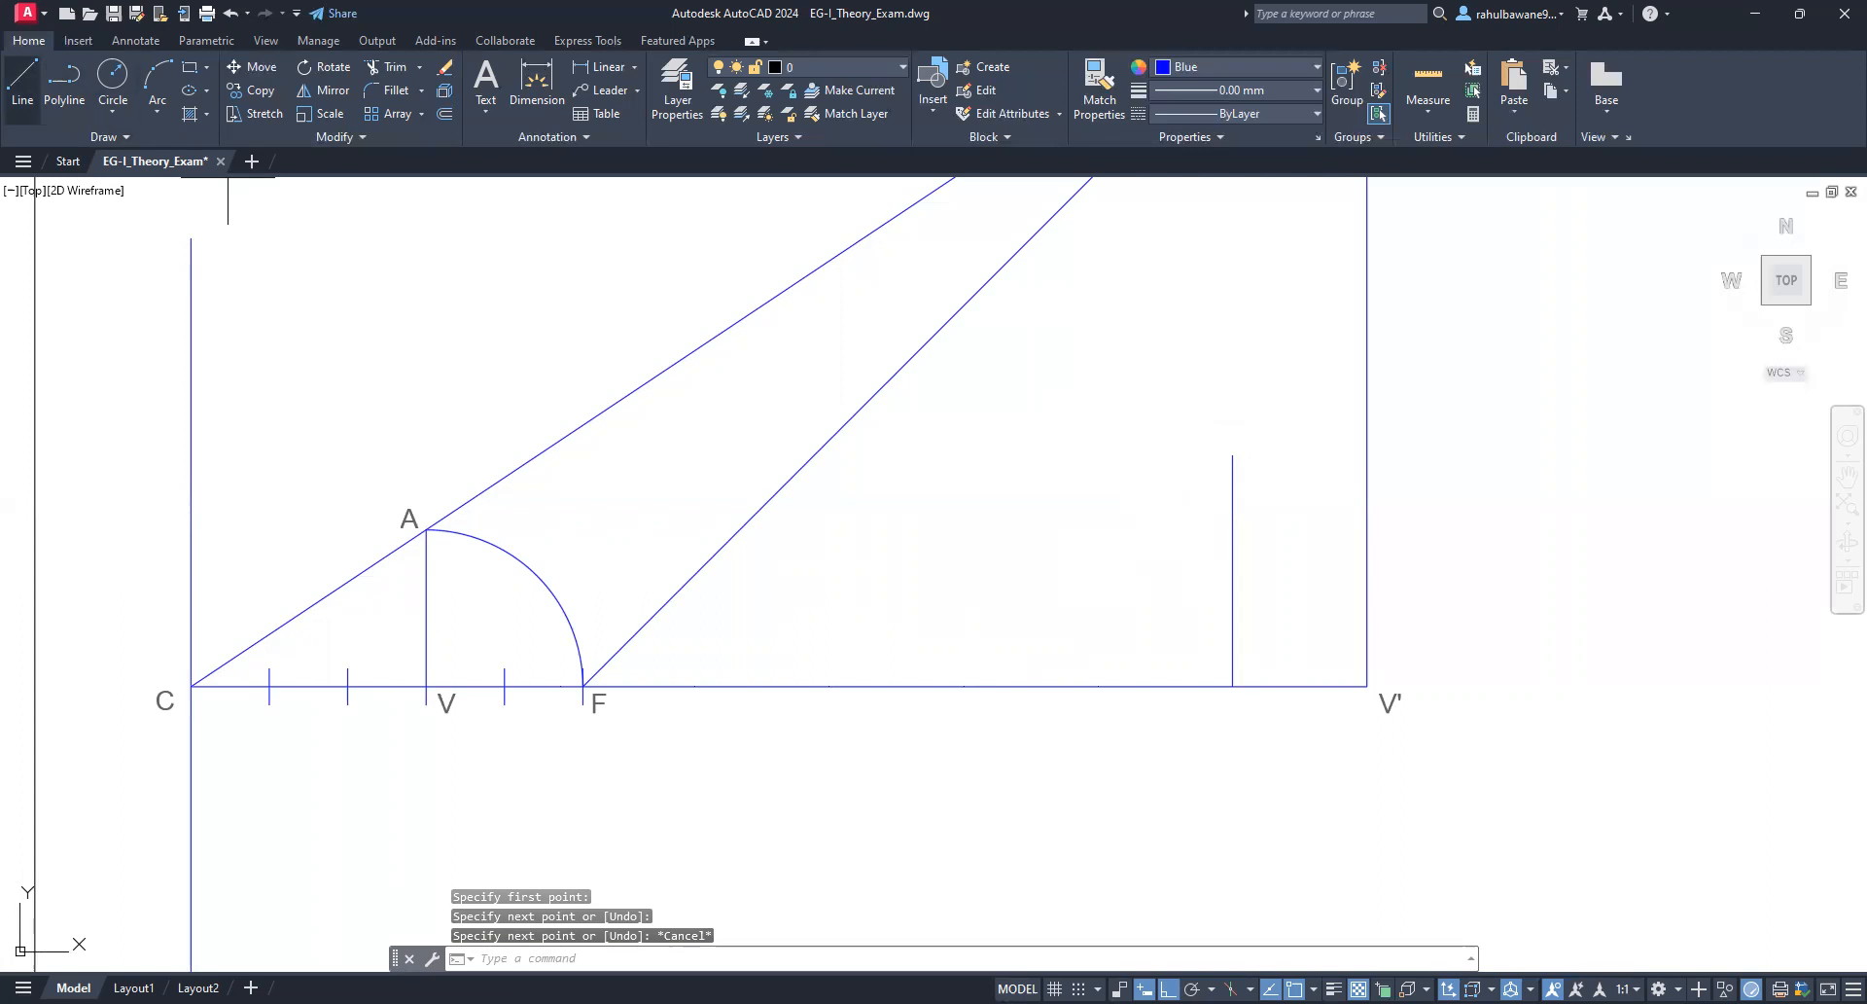
key(Return)
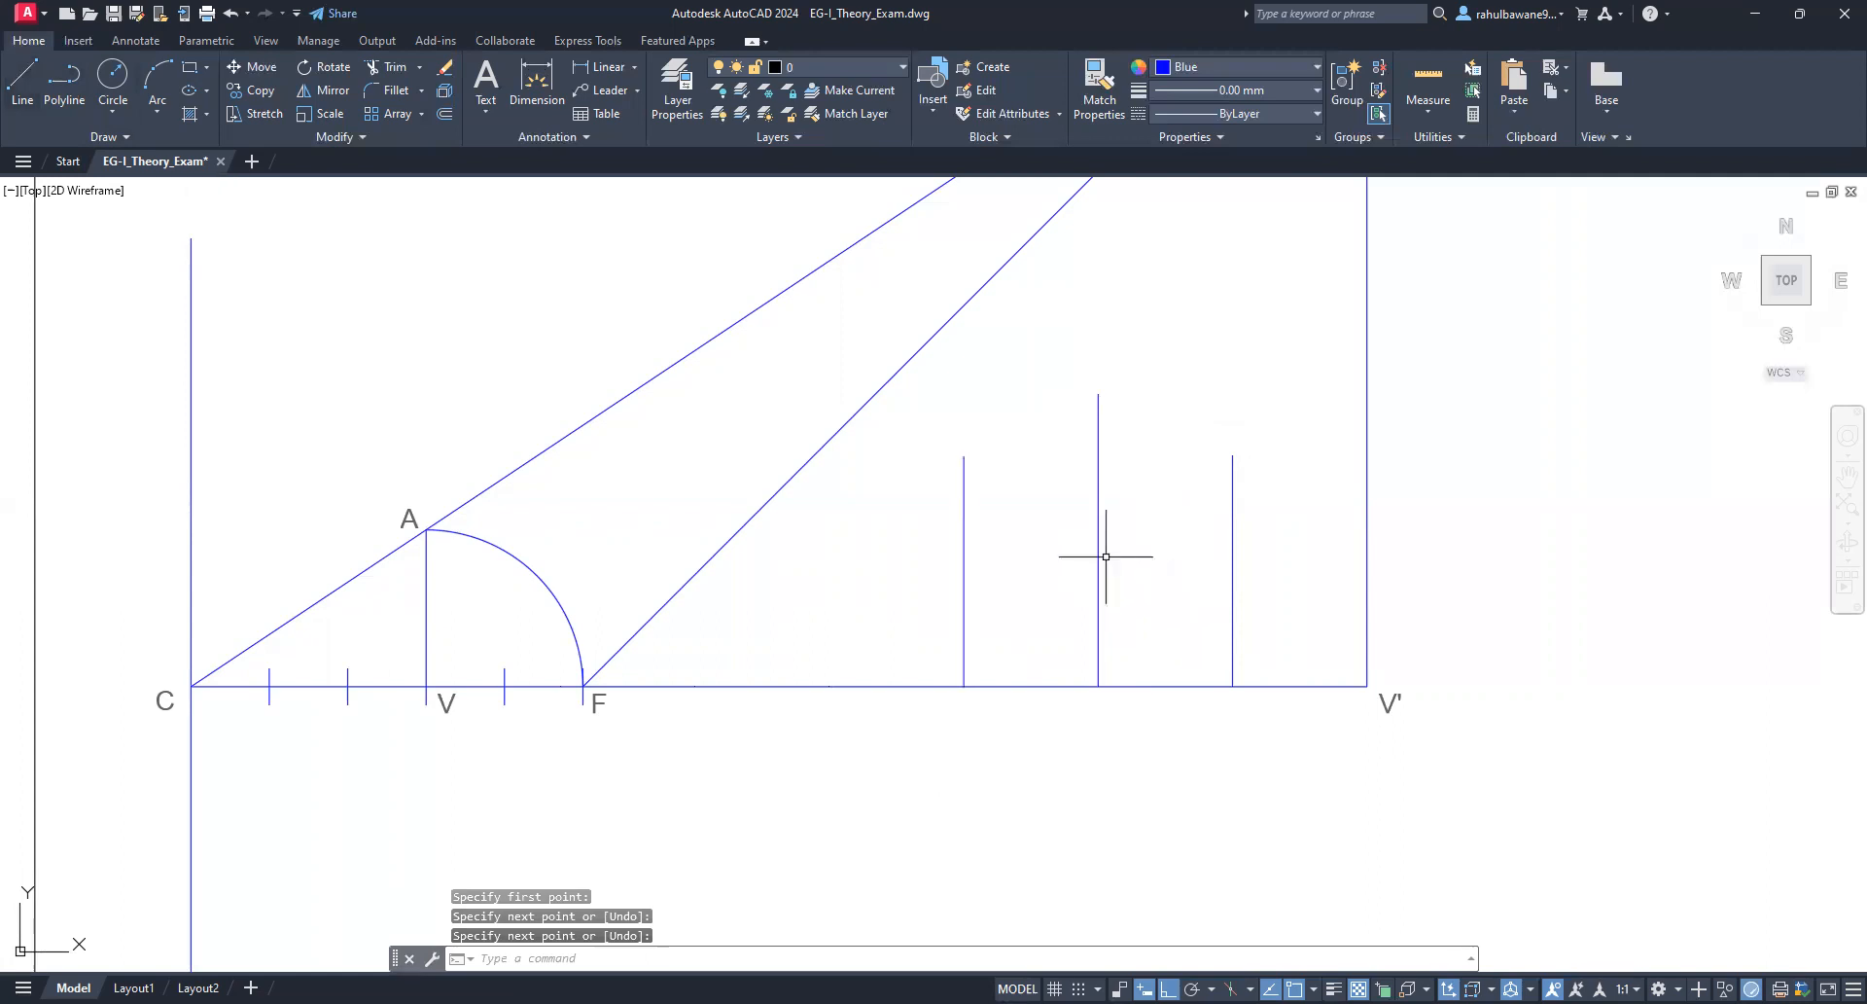
Step: Copy the middle one of the three new vertical lines to the remaining three division points toward V
click(1097, 547)
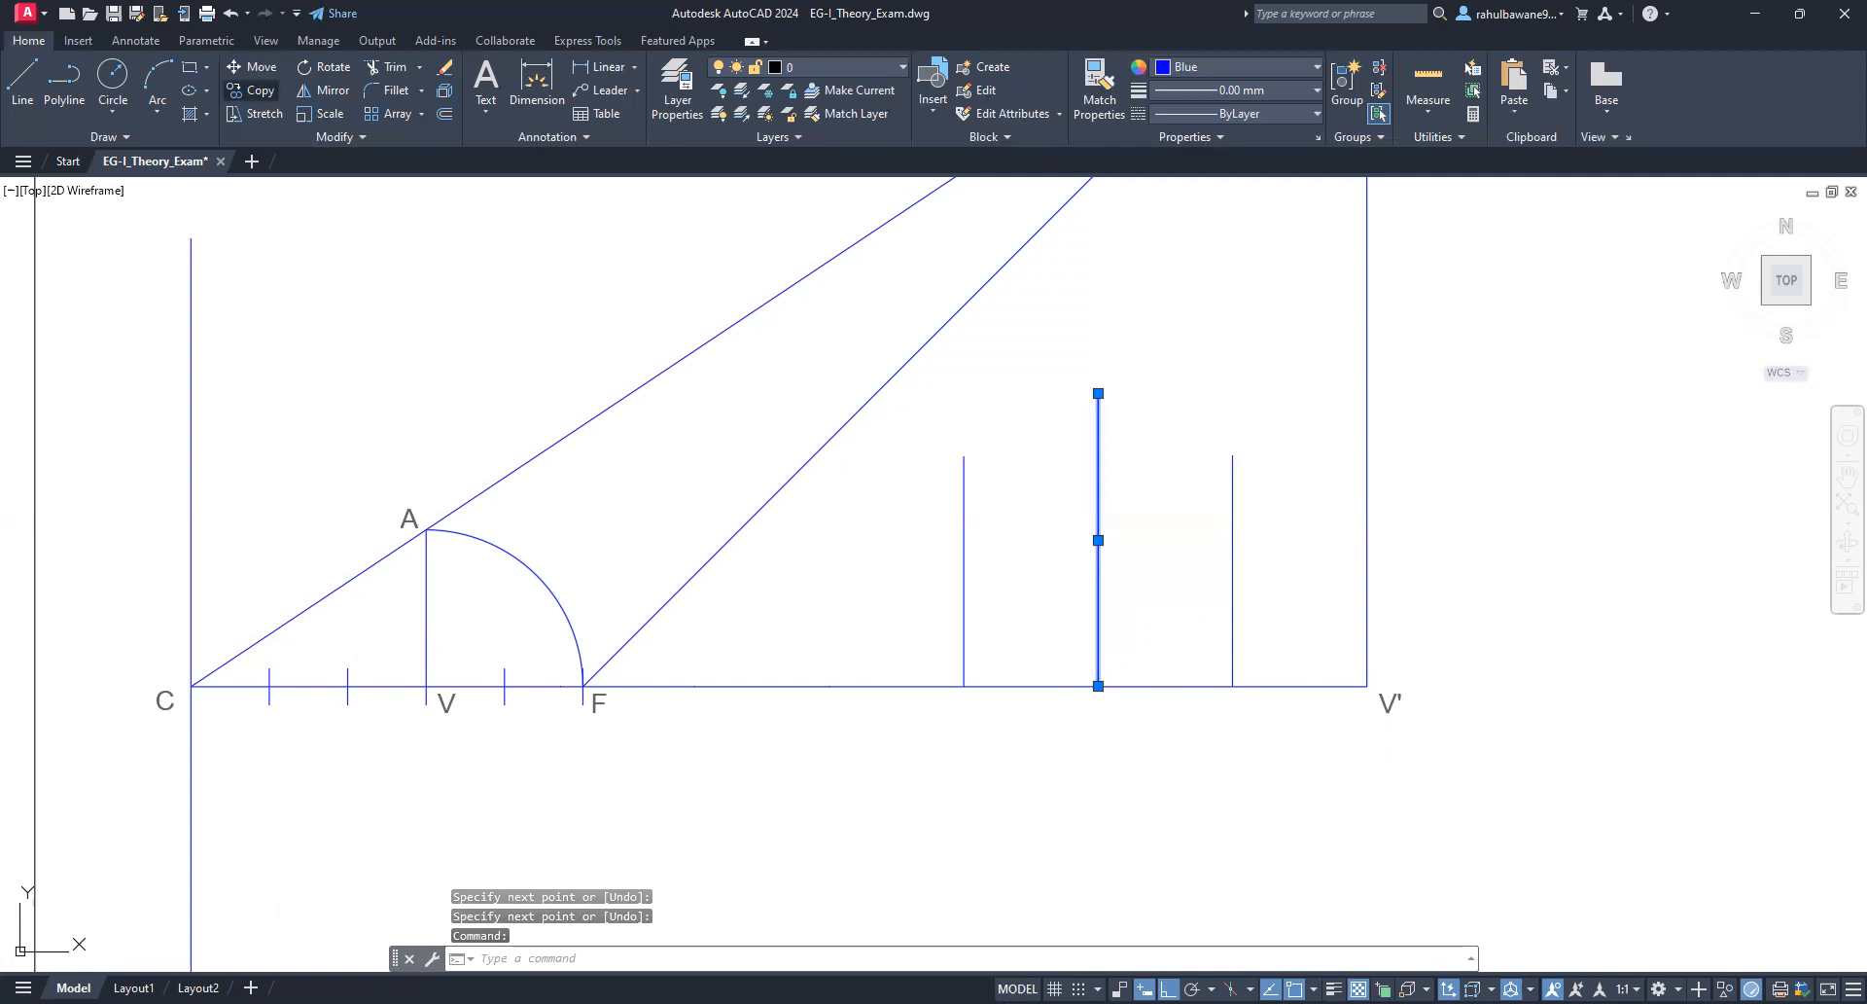
click(251, 90)
click(1098, 687)
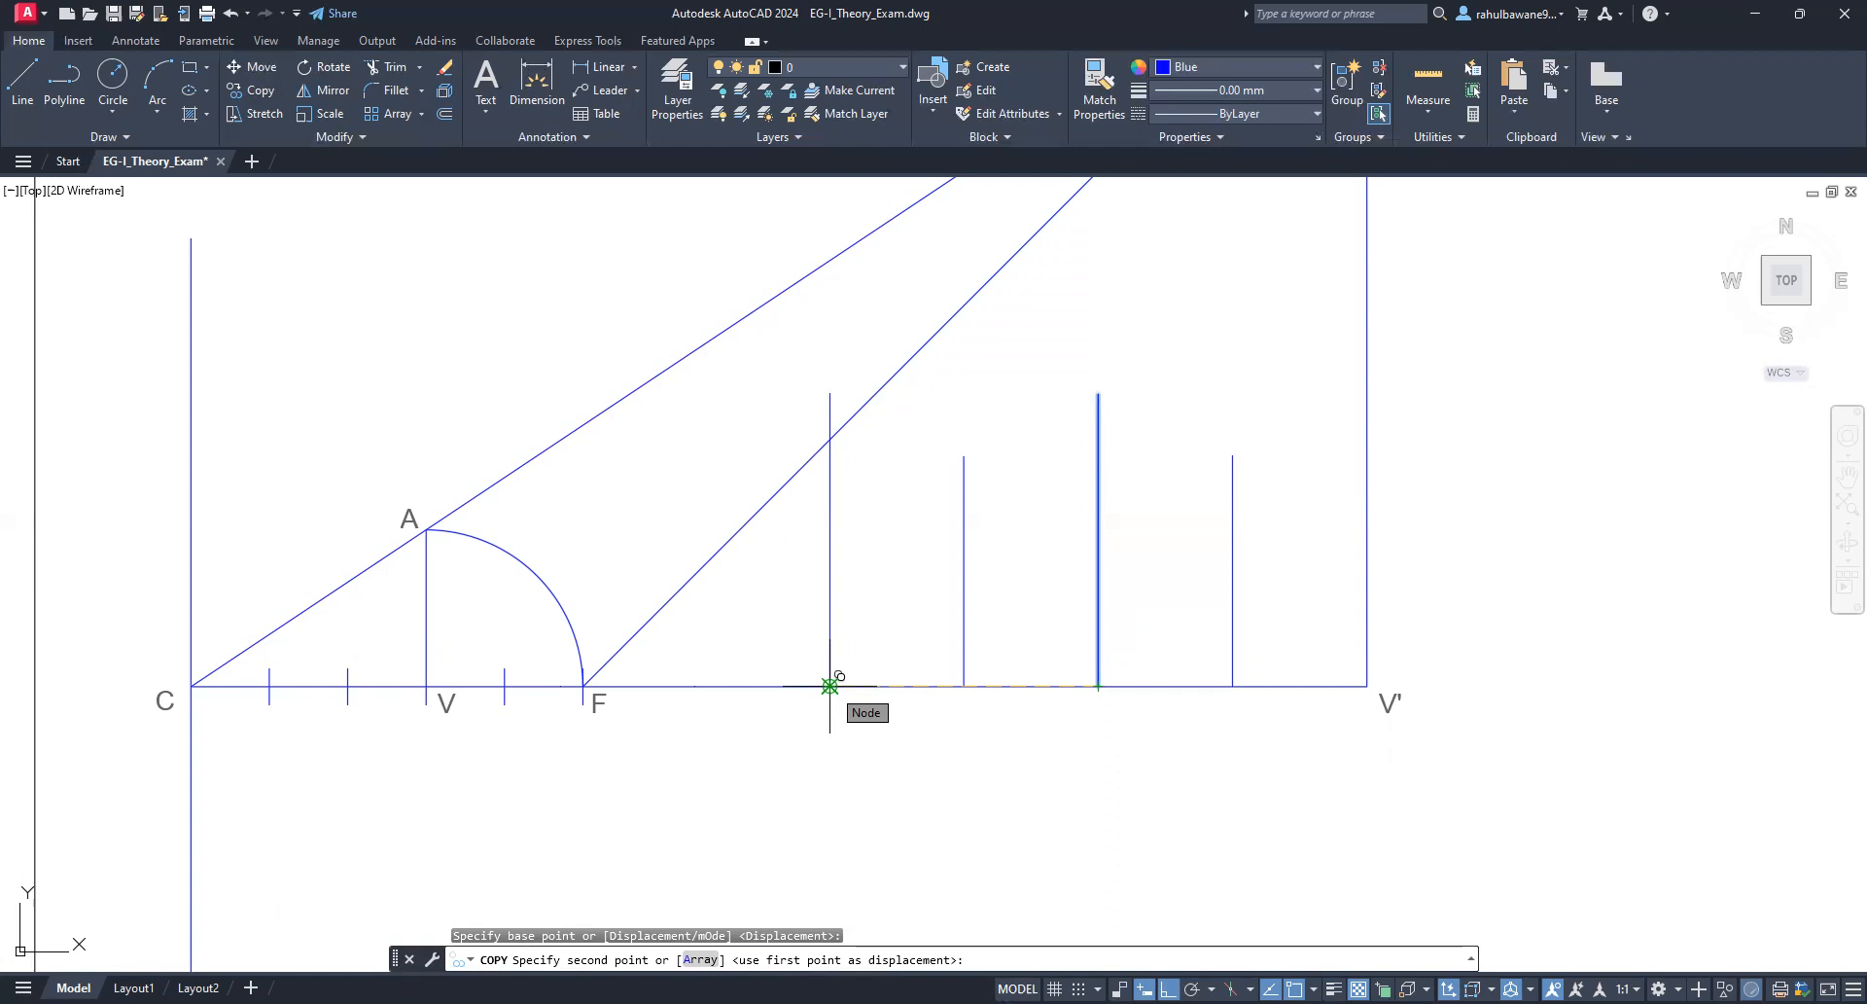
click(829, 686)
click(695, 481)
click(561, 476)
key(Escape)
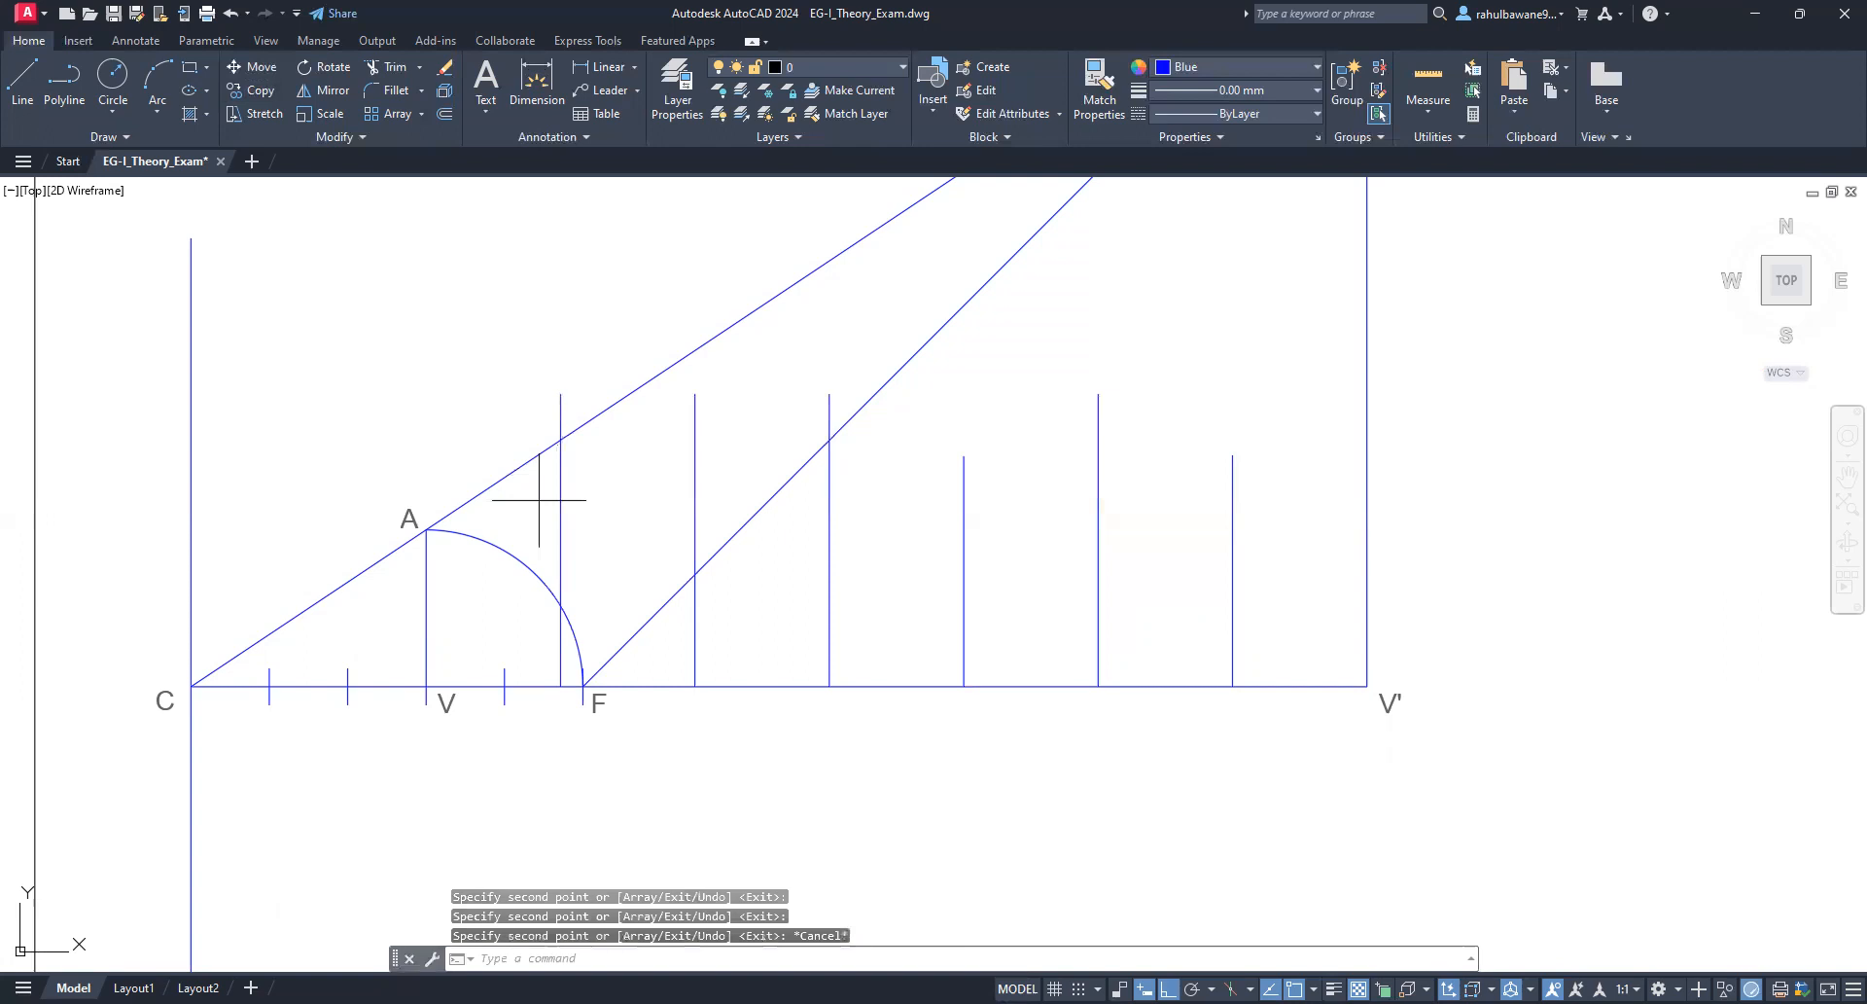
click(540, 500)
key(Escape)
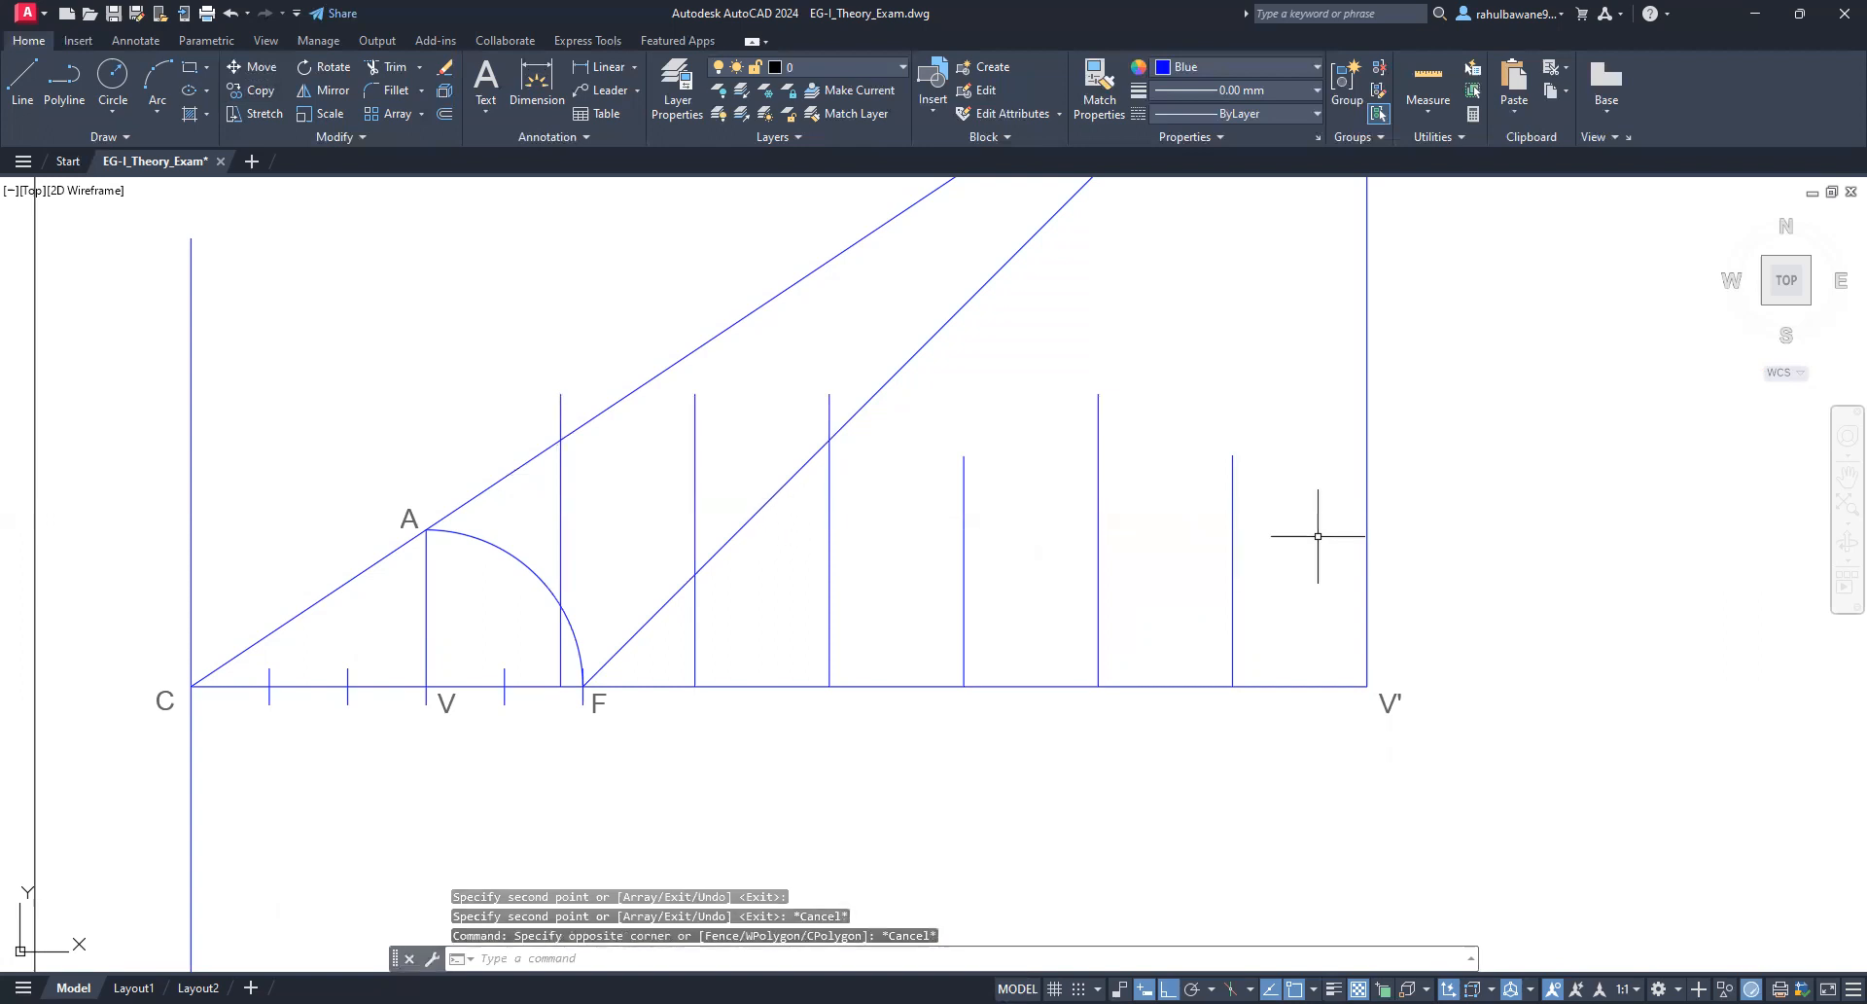
Step: Copy the "V" label along the axis to a spot beneath each of the six division points
scroll(717, 609, down, 4)
scroll(884, 613, up, 3)
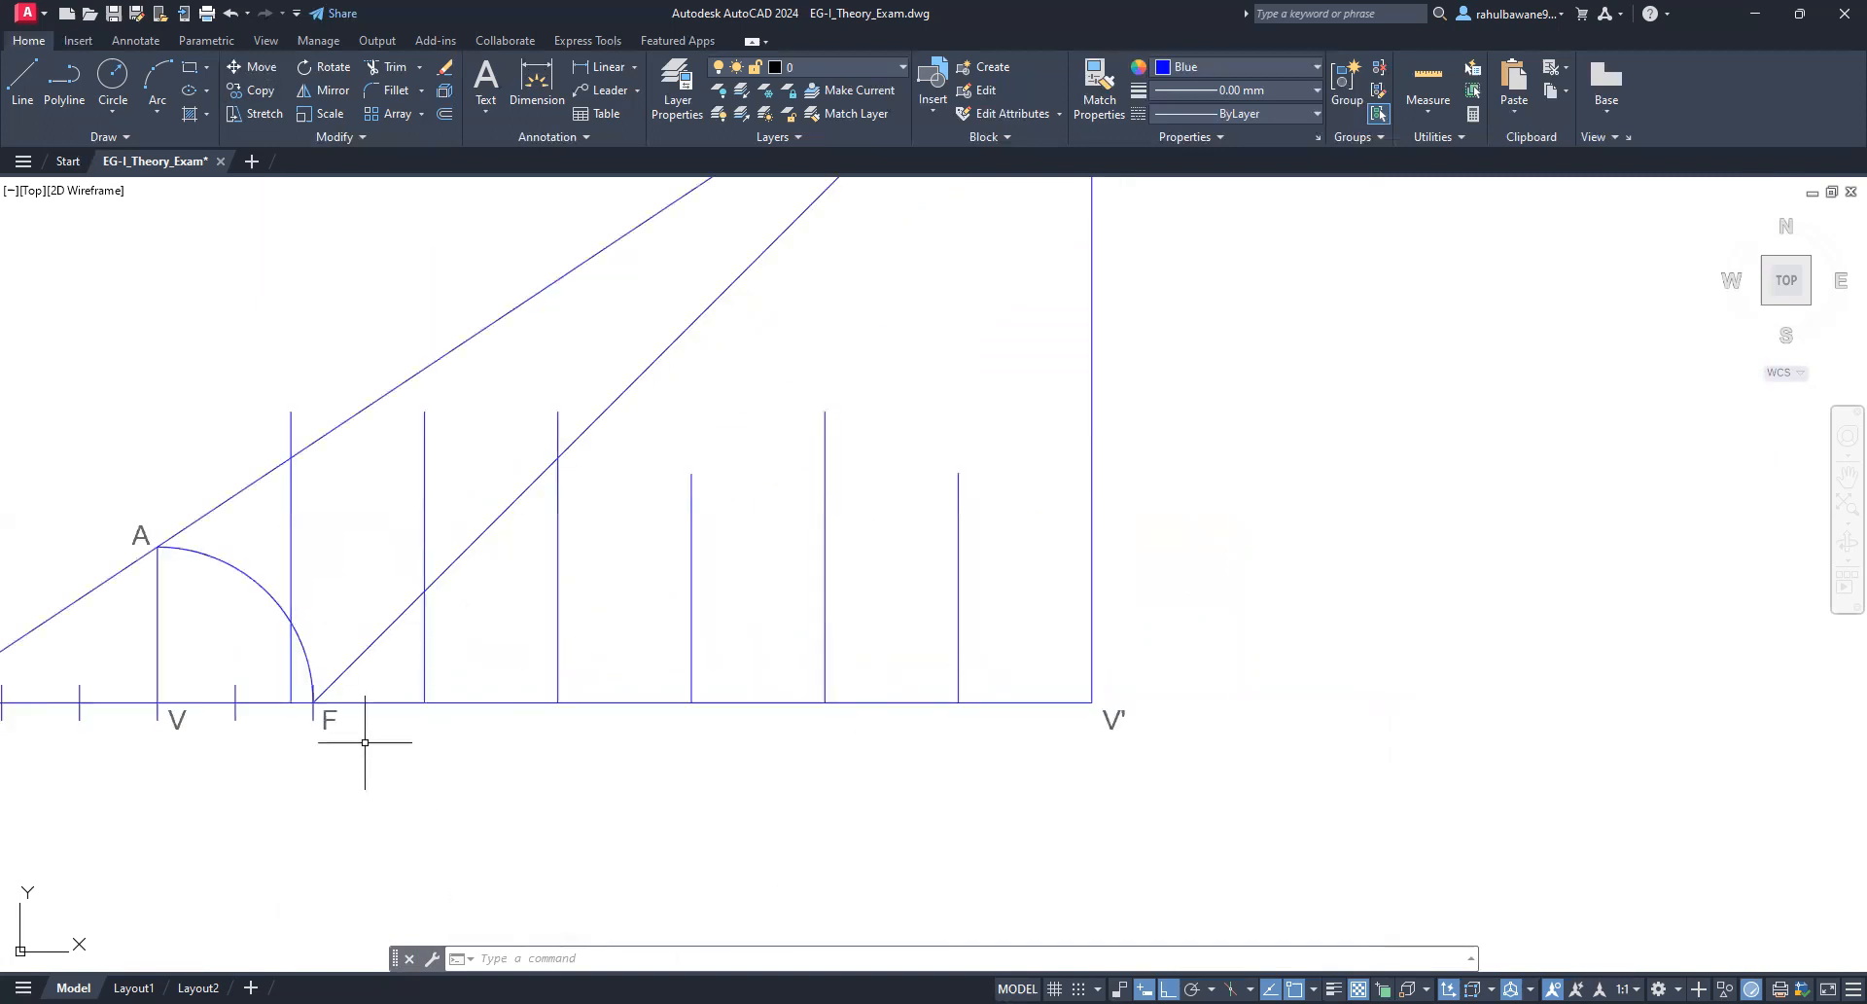
scroll(197, 720, up, 2)
click(198, 719)
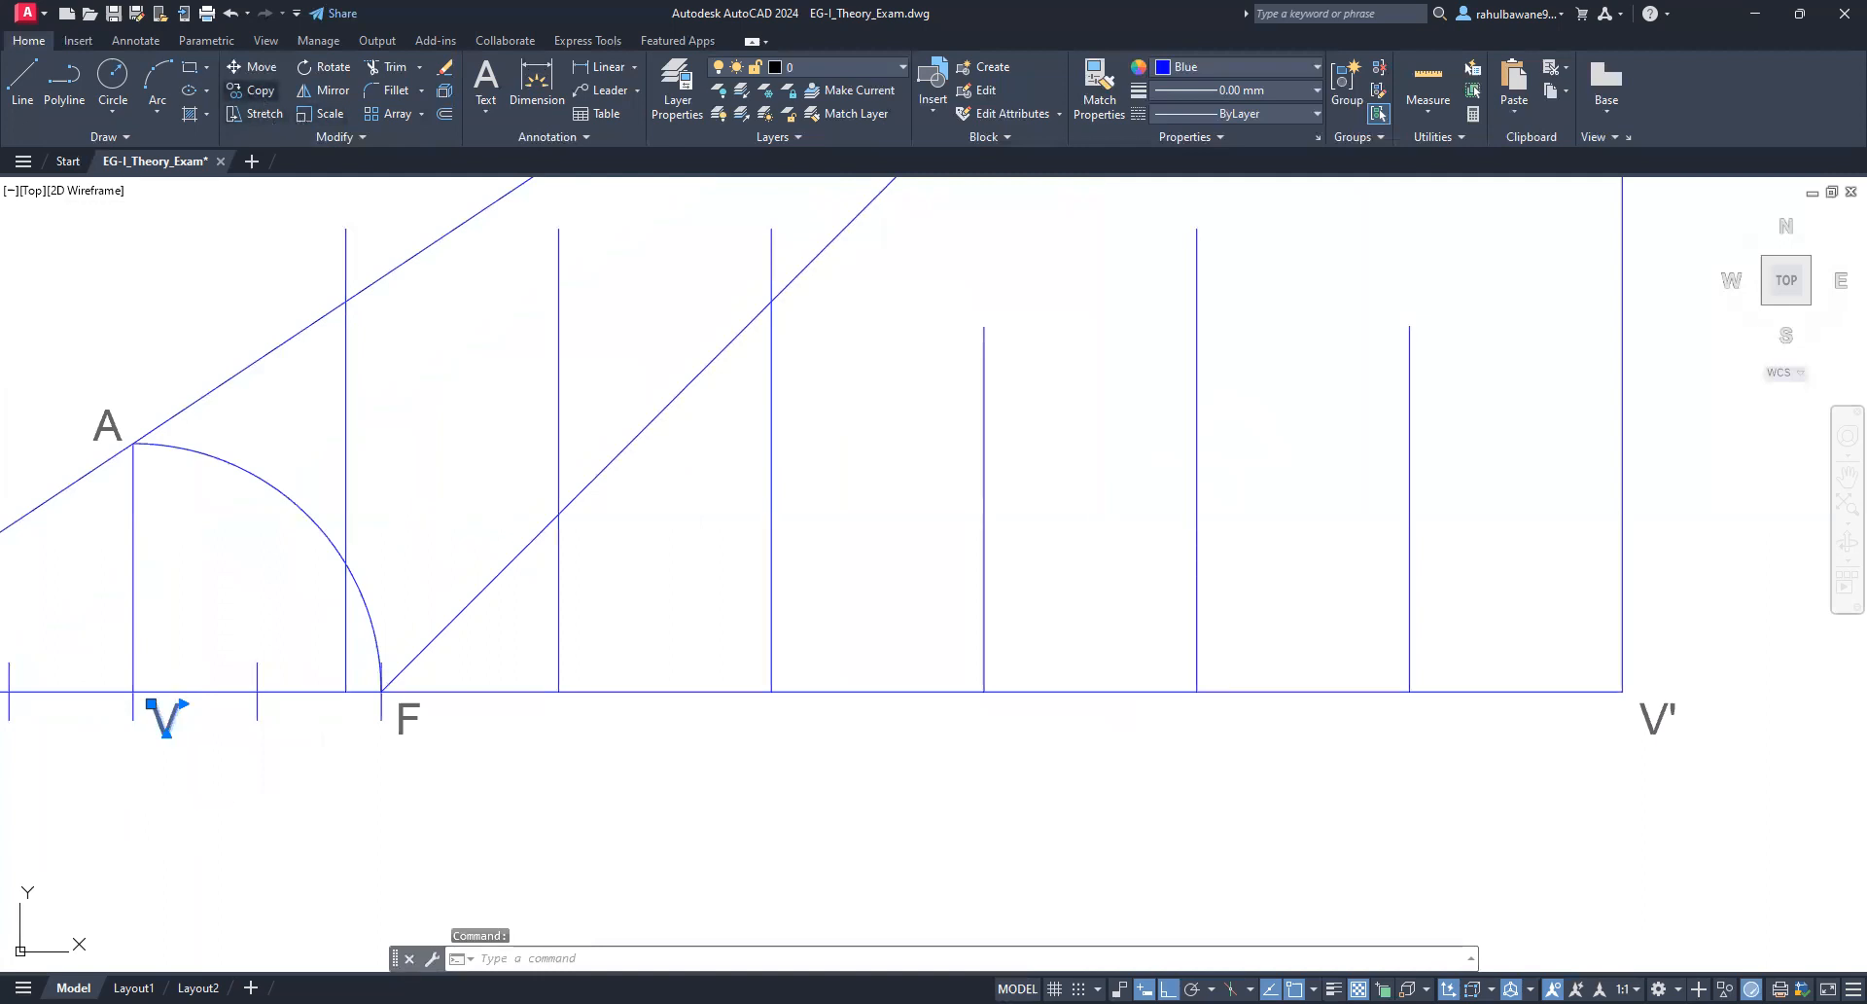
click(255, 90)
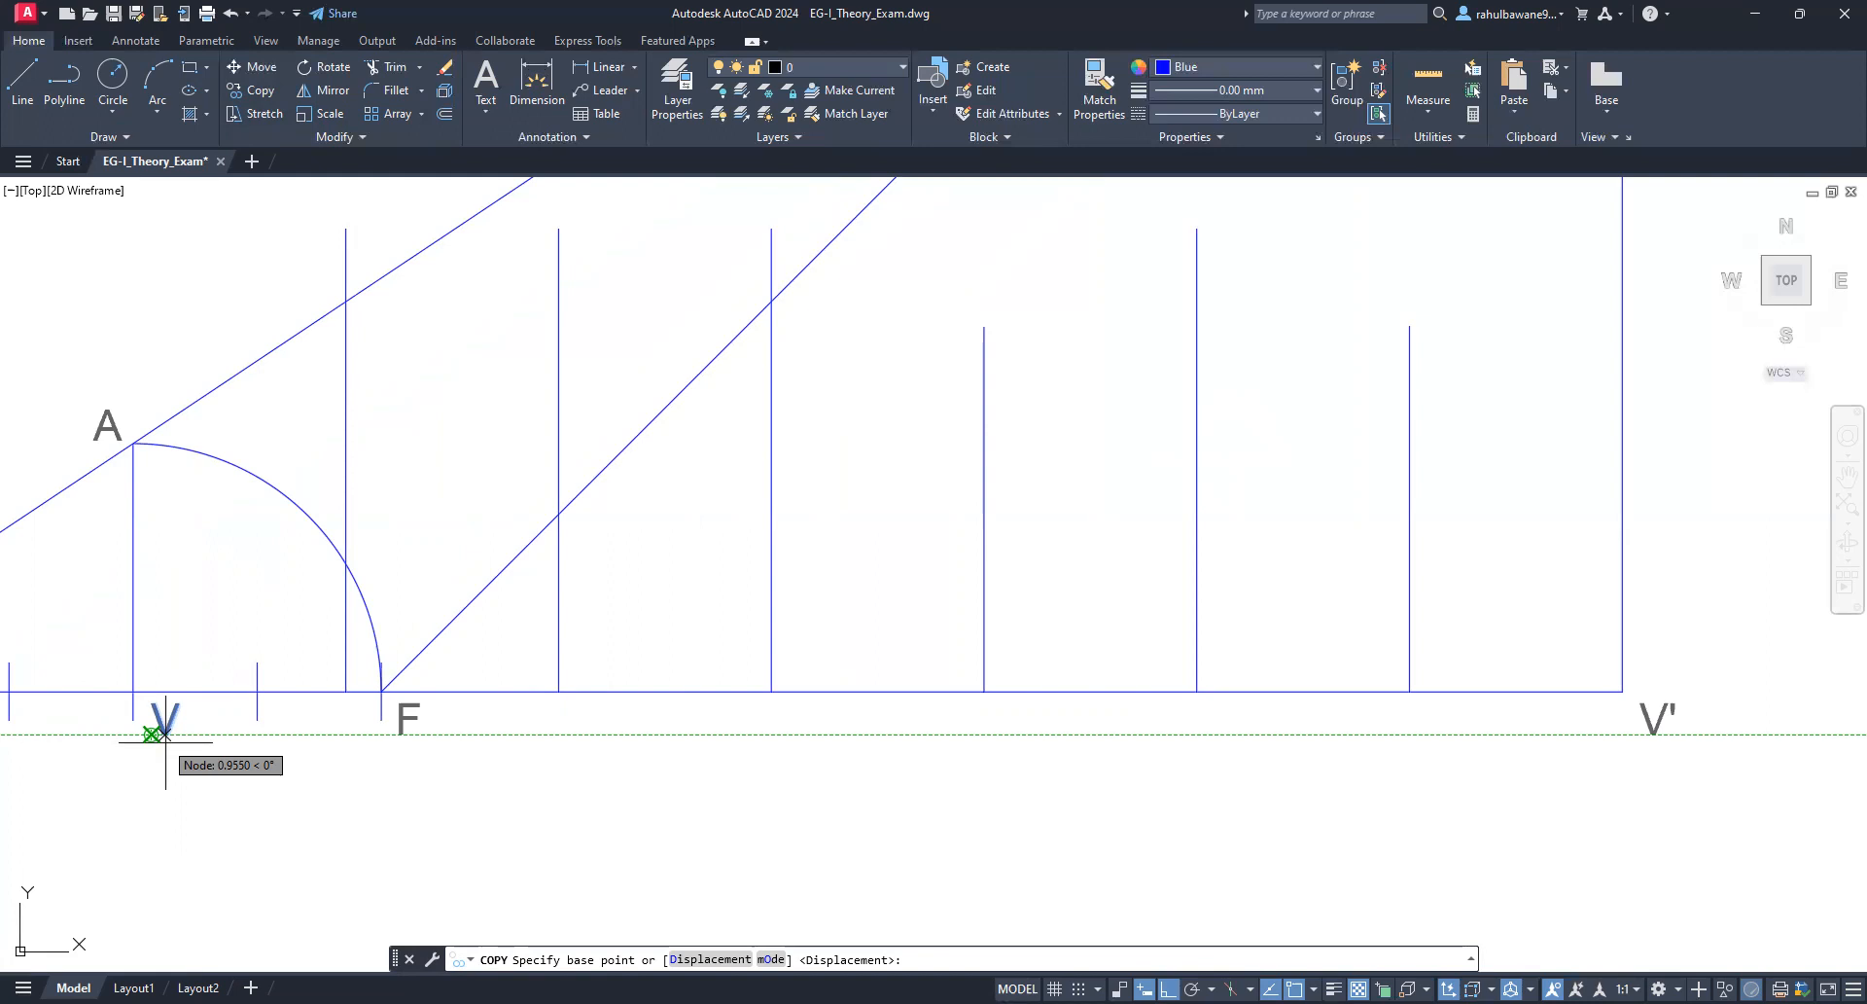
click(166, 734)
click(338, 733)
click(554, 733)
click(768, 733)
click(984, 733)
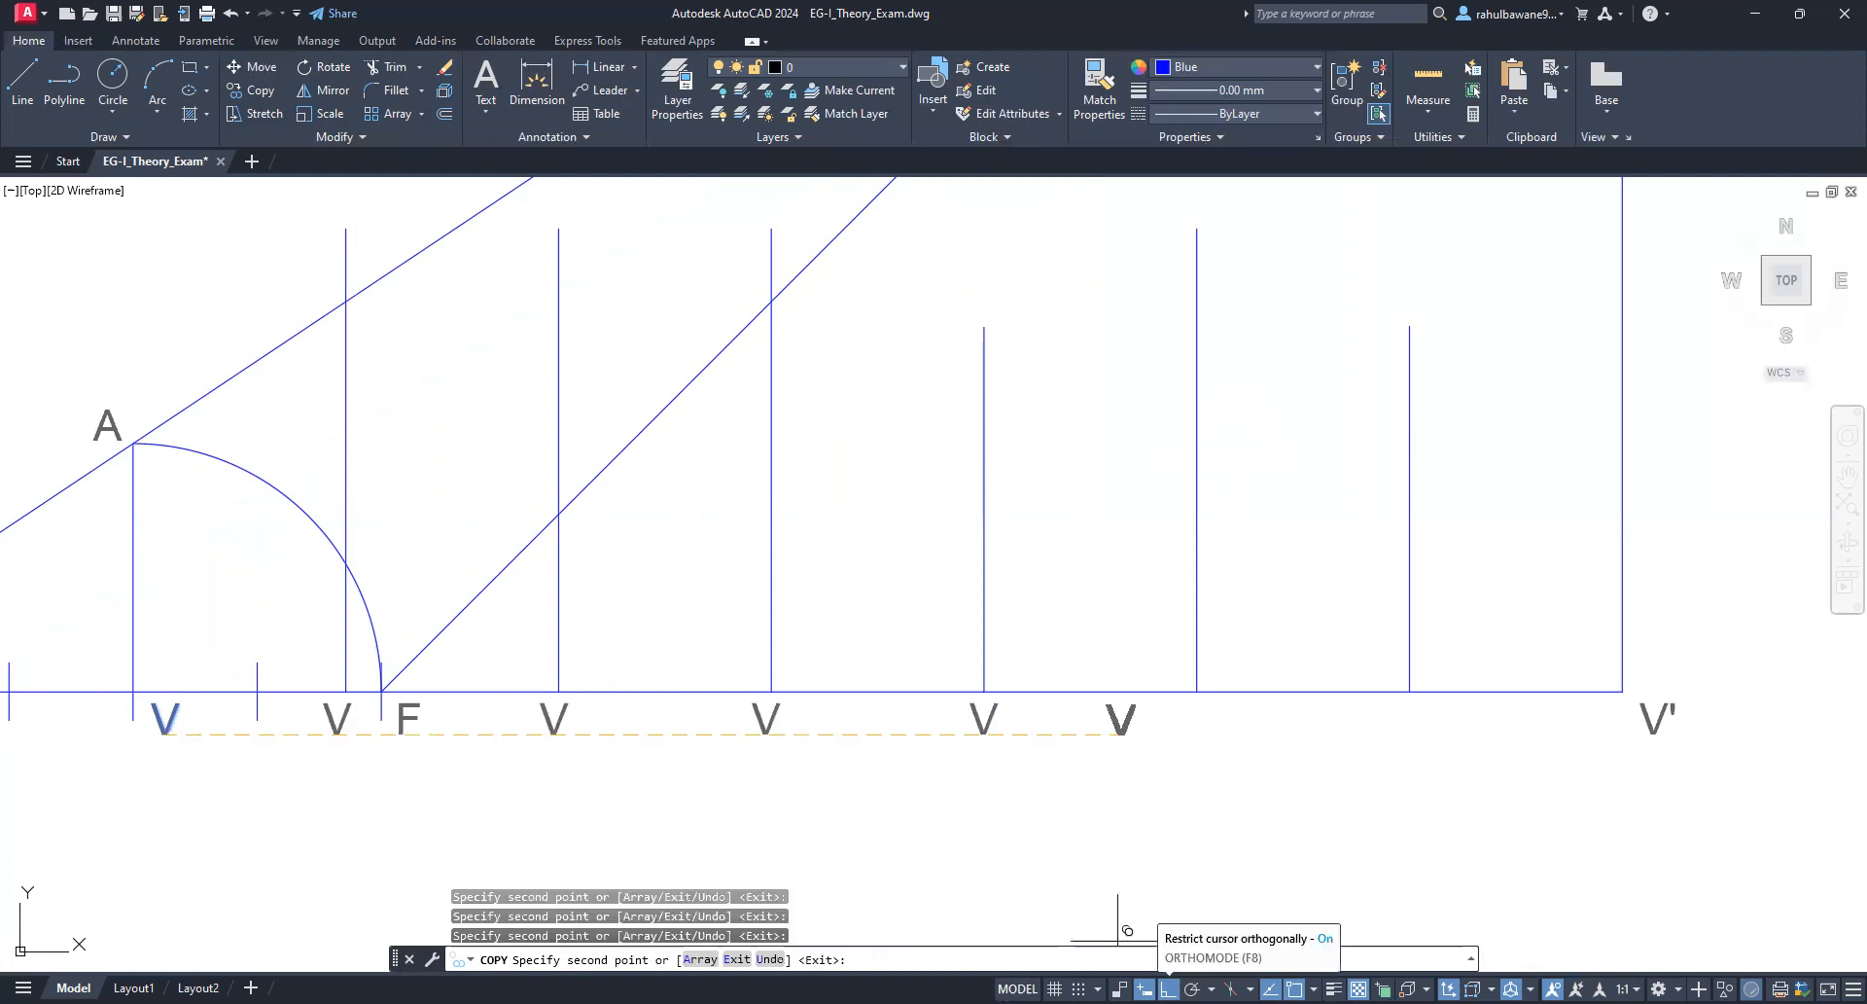
key(F8)
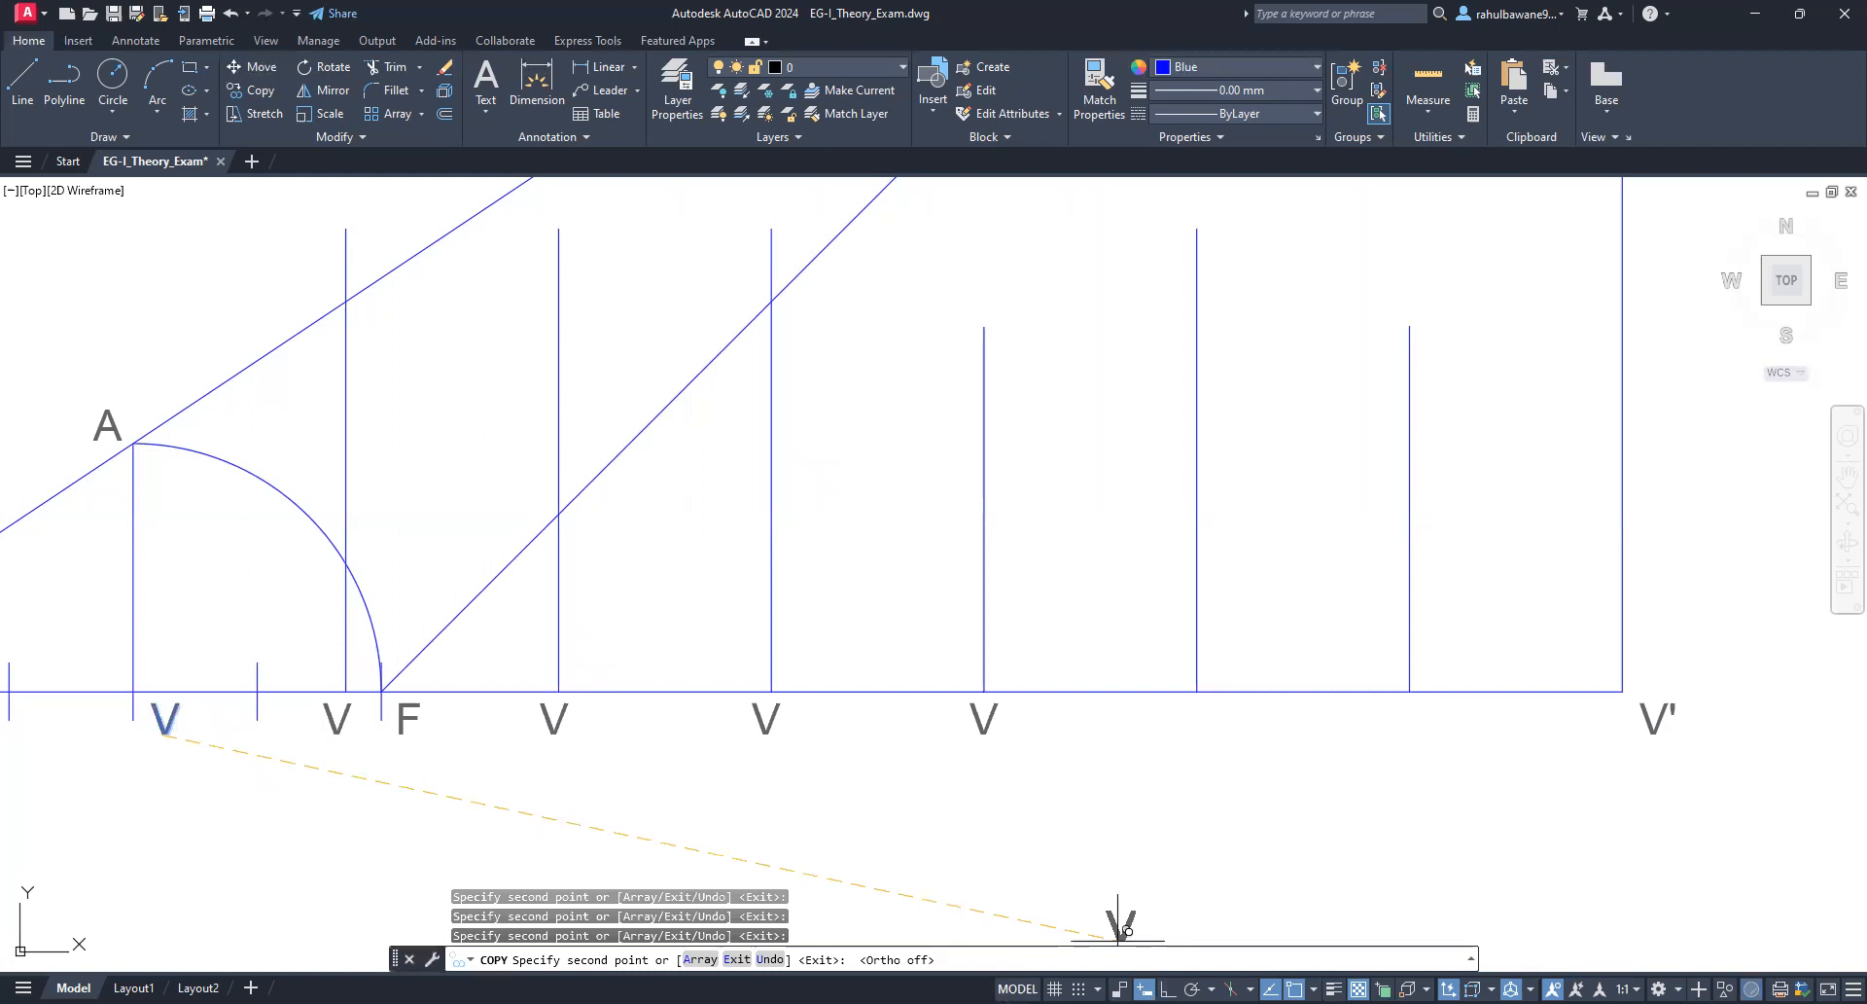
key(F8)
key(Escape)
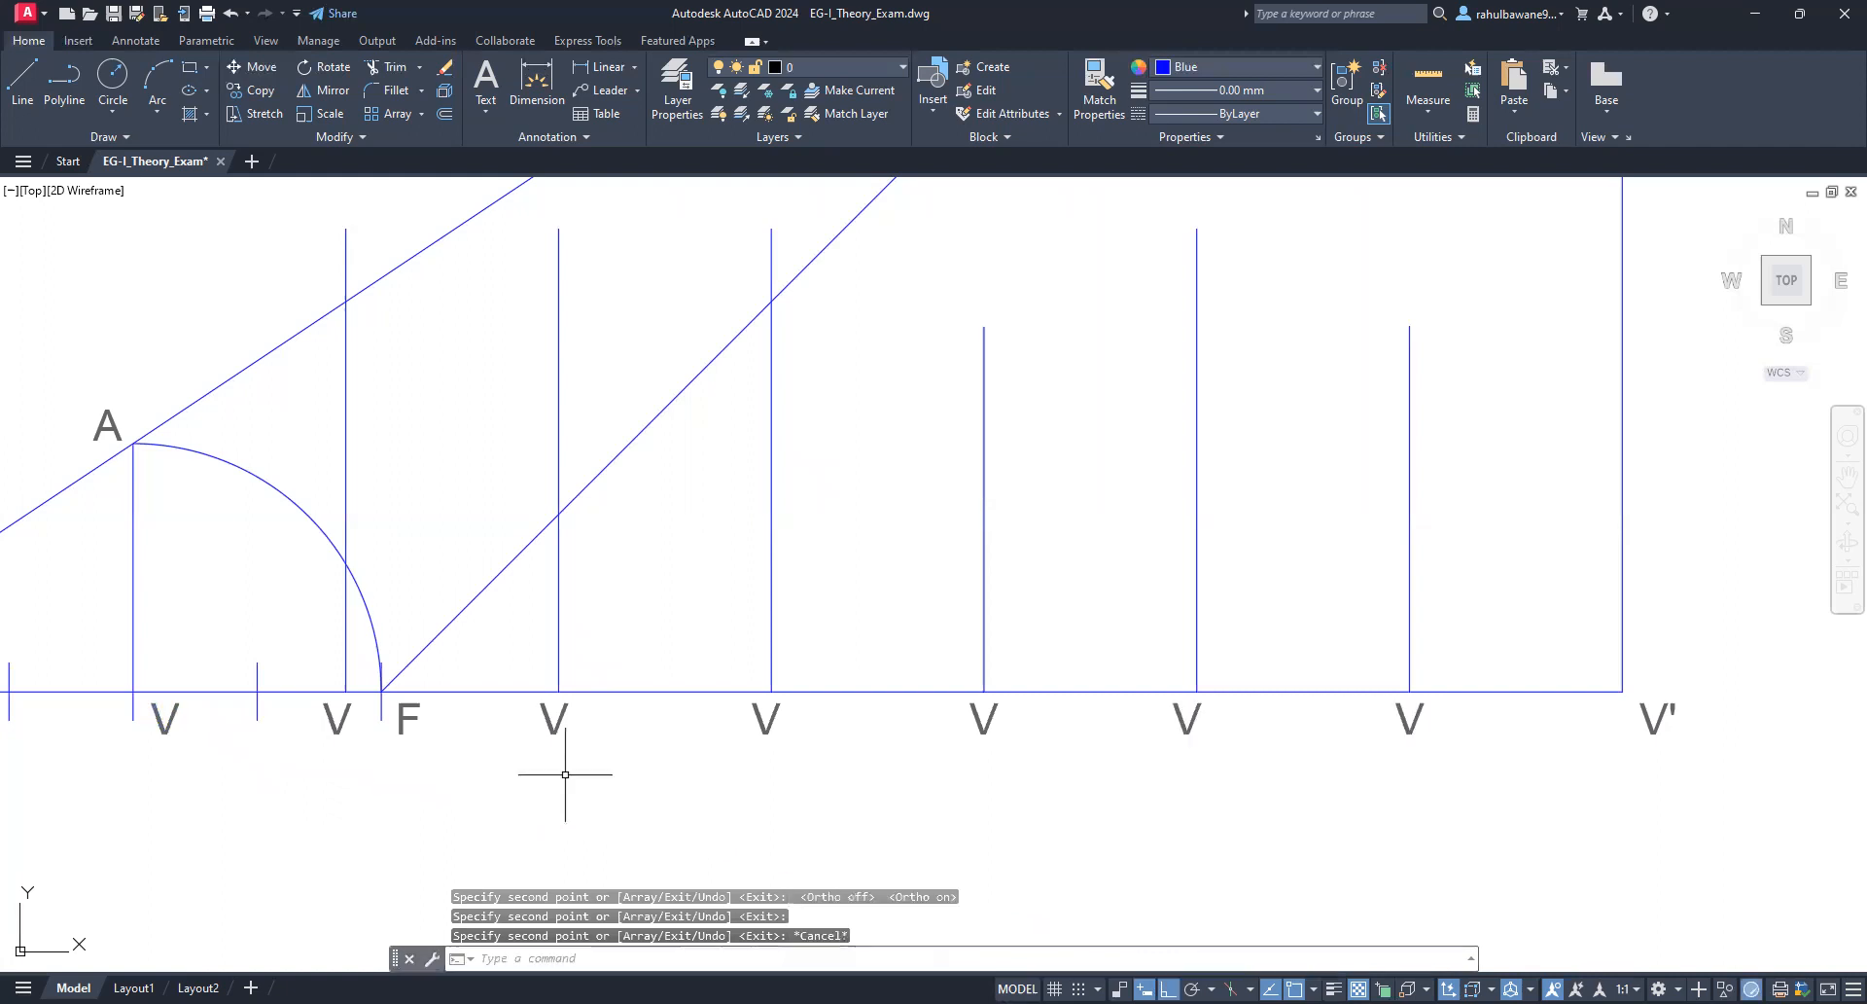
Step: Change the copied labels under the first three division points from V to "1", "2" and "3"
click(326, 720)
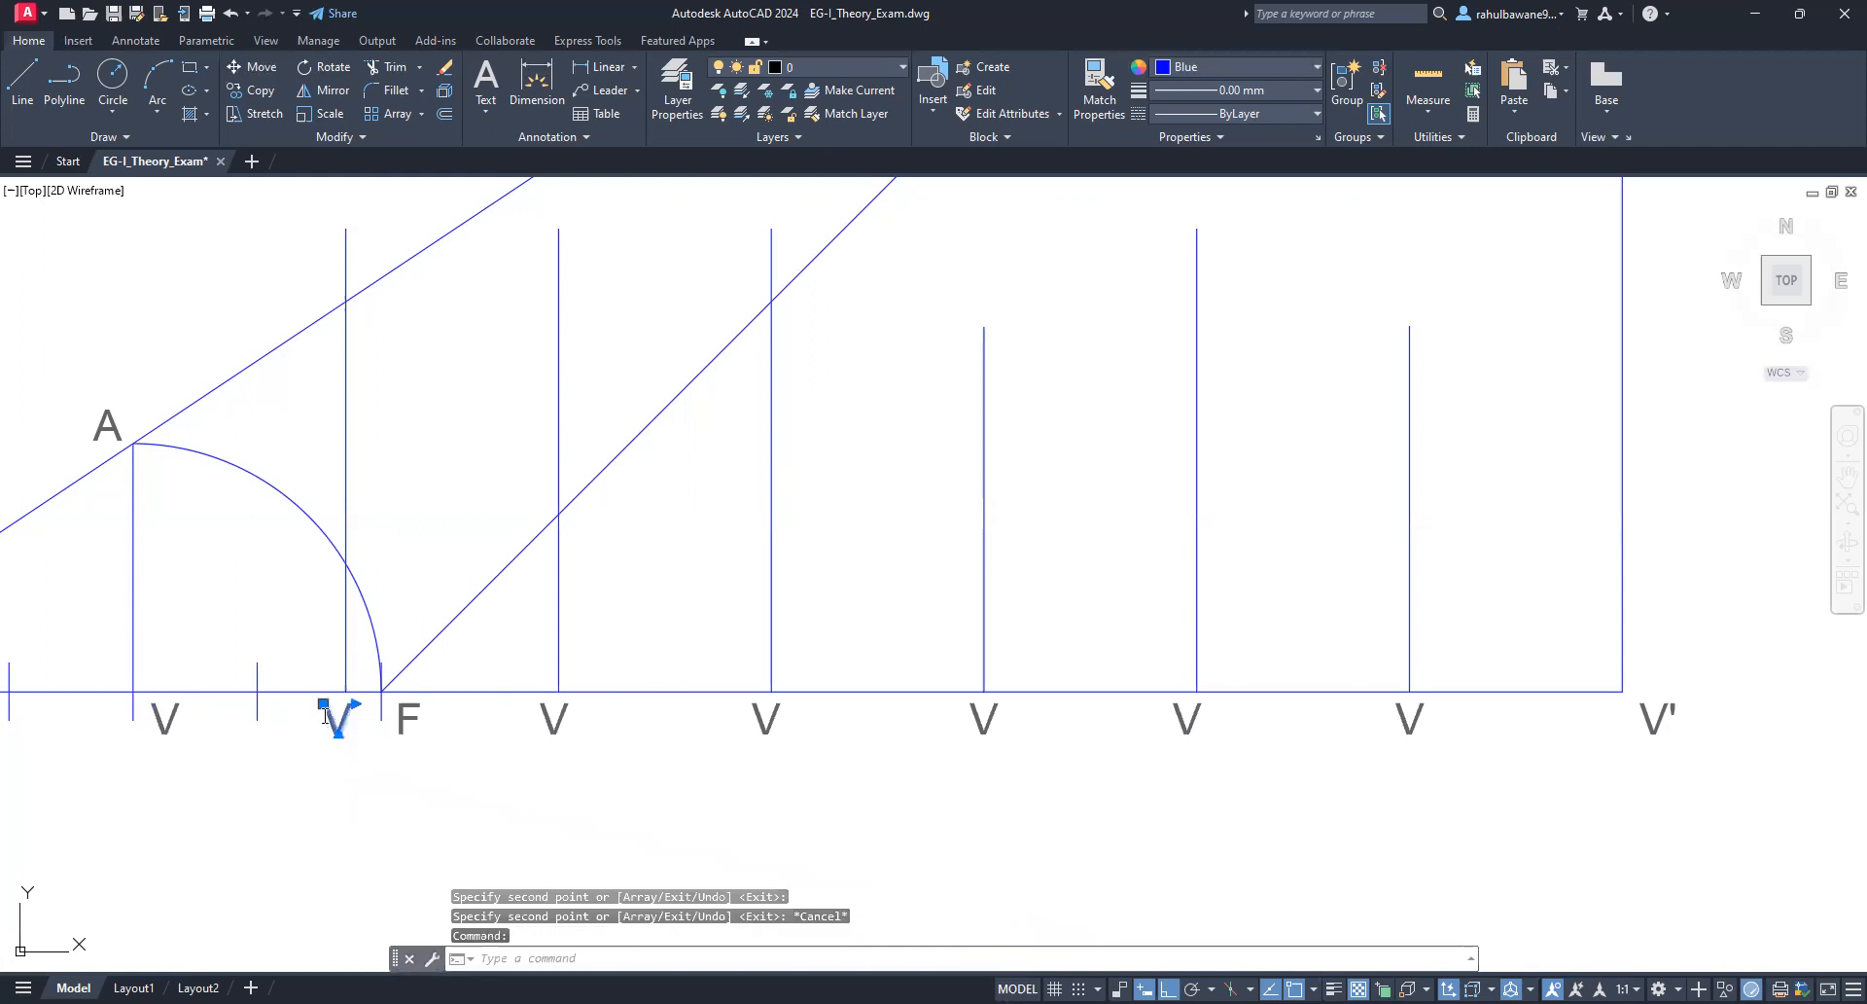
double_click(327, 718)
text(1)
click(500, 835)
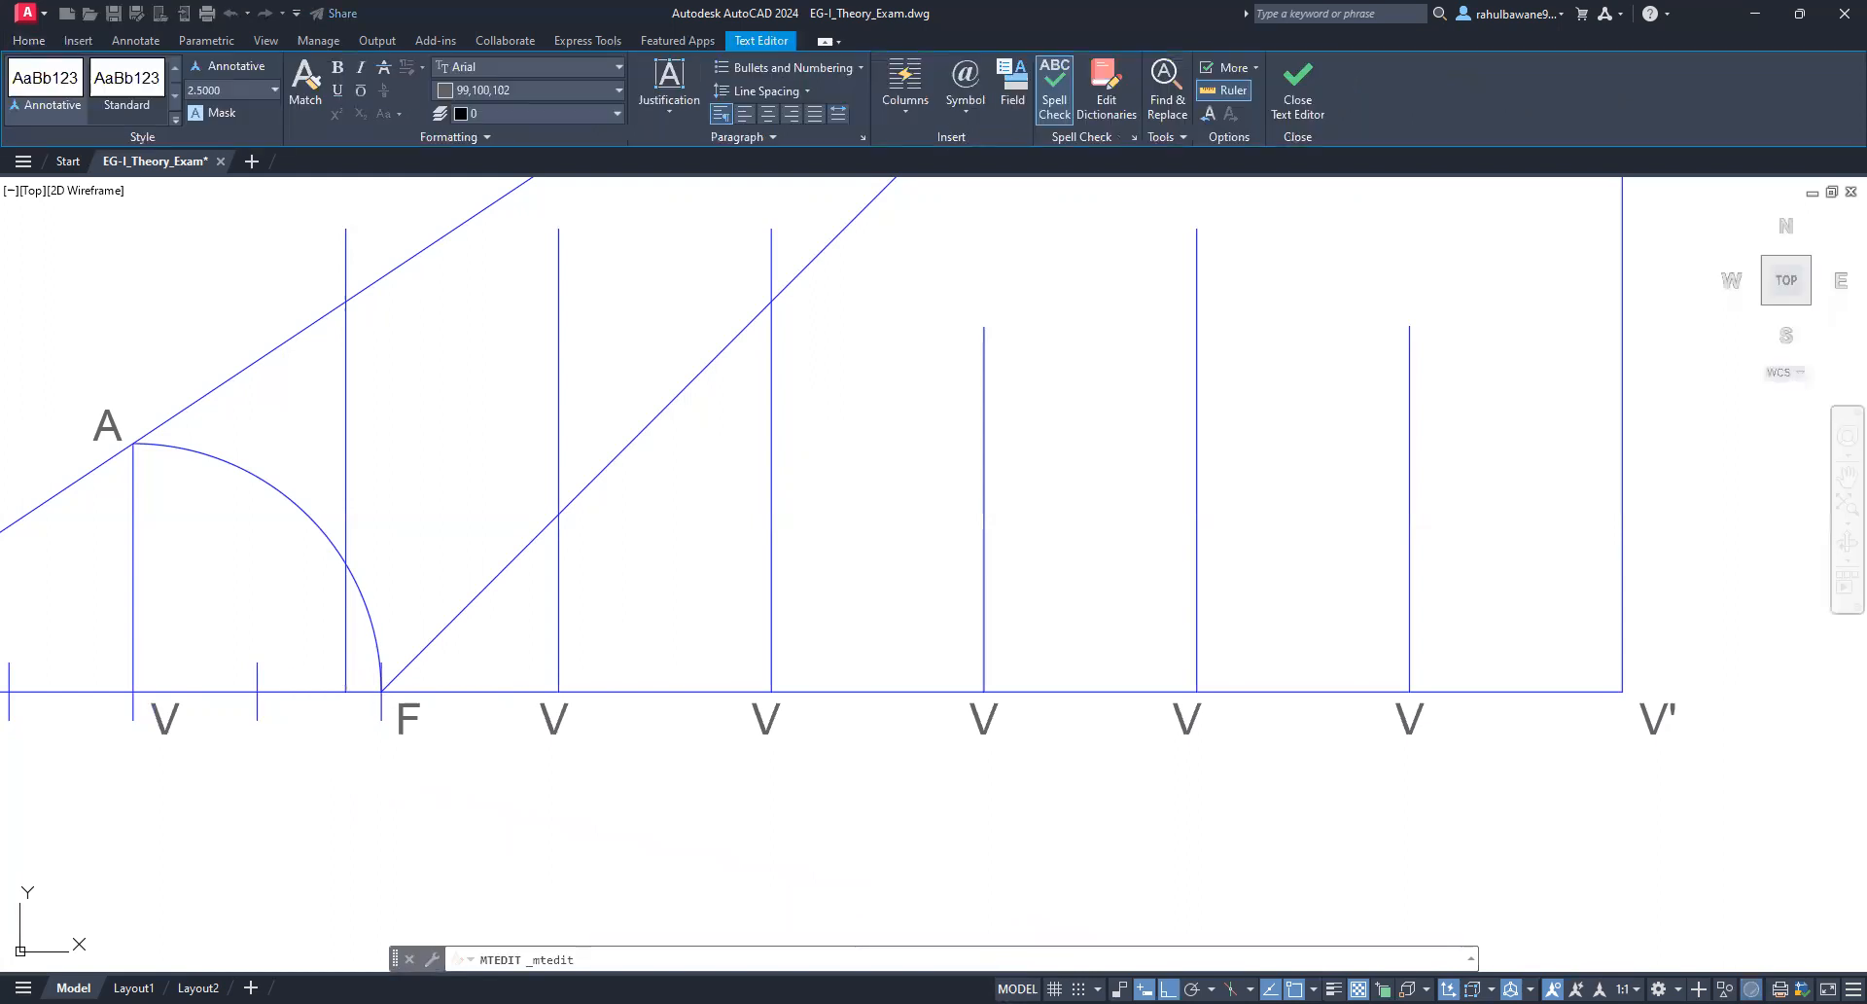
double_click(558, 718)
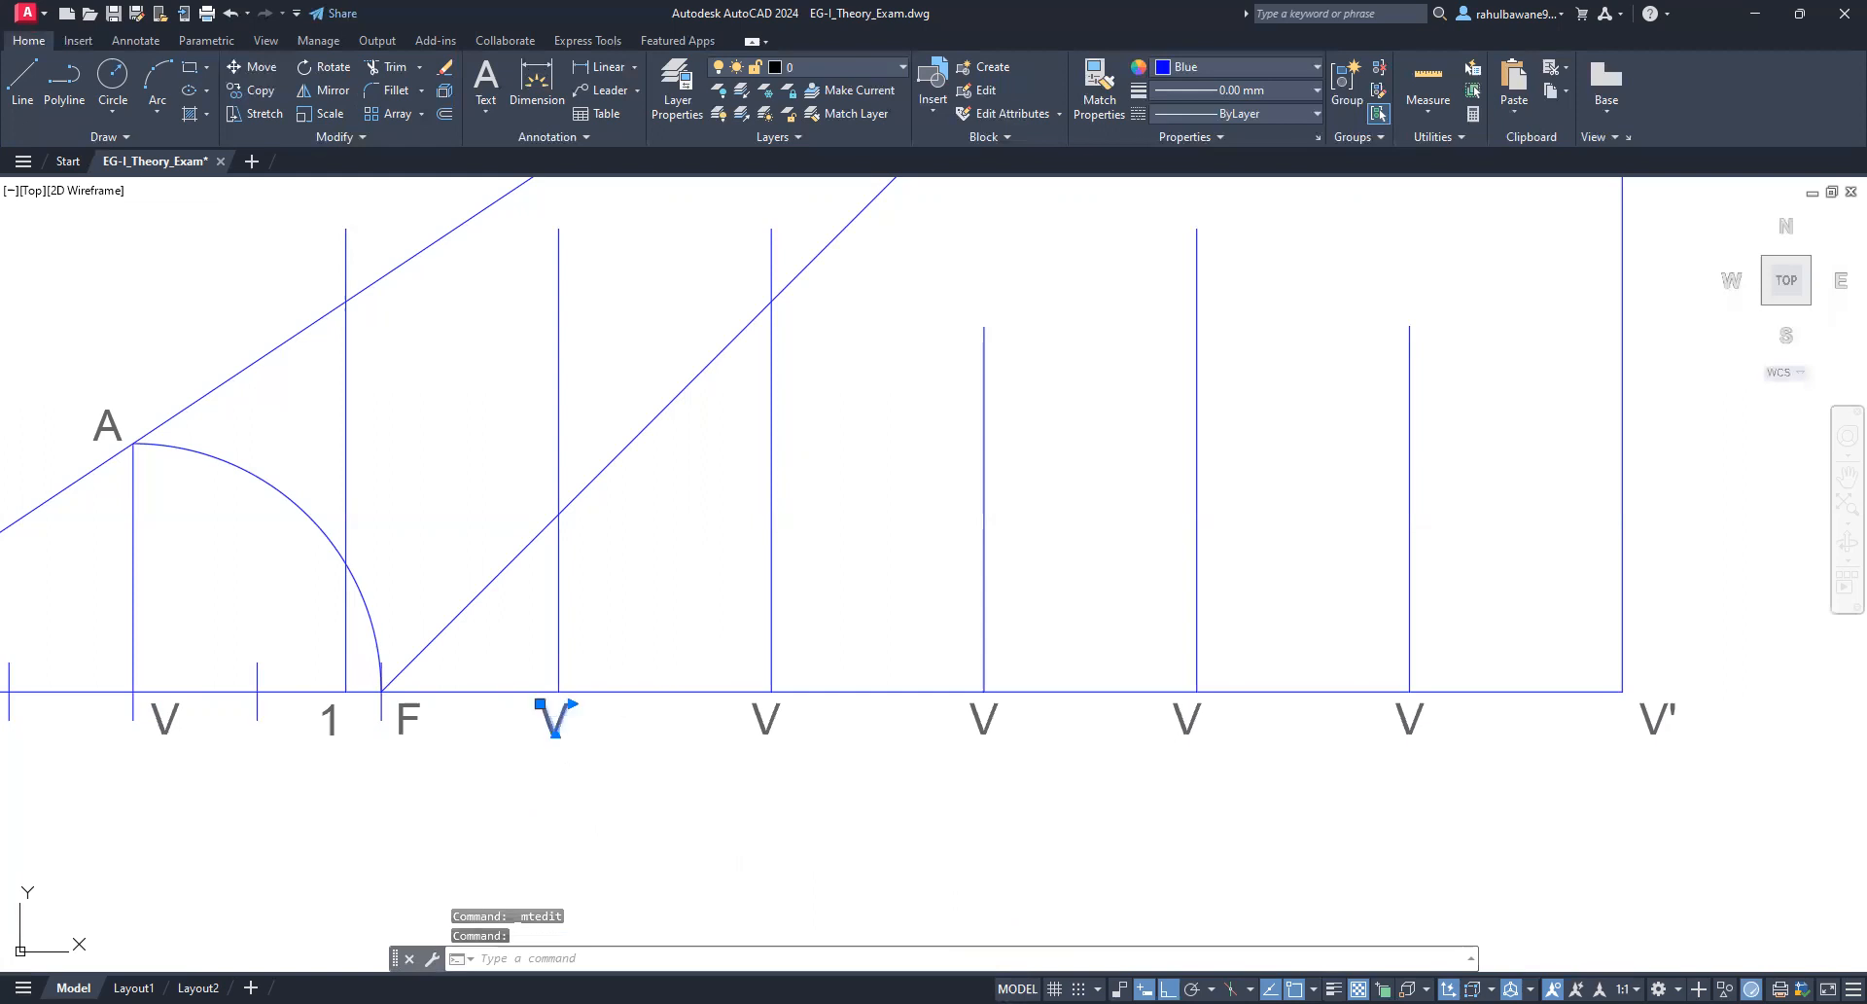
text(2)
click(767, 715)
double_click(794, 724)
text(3)
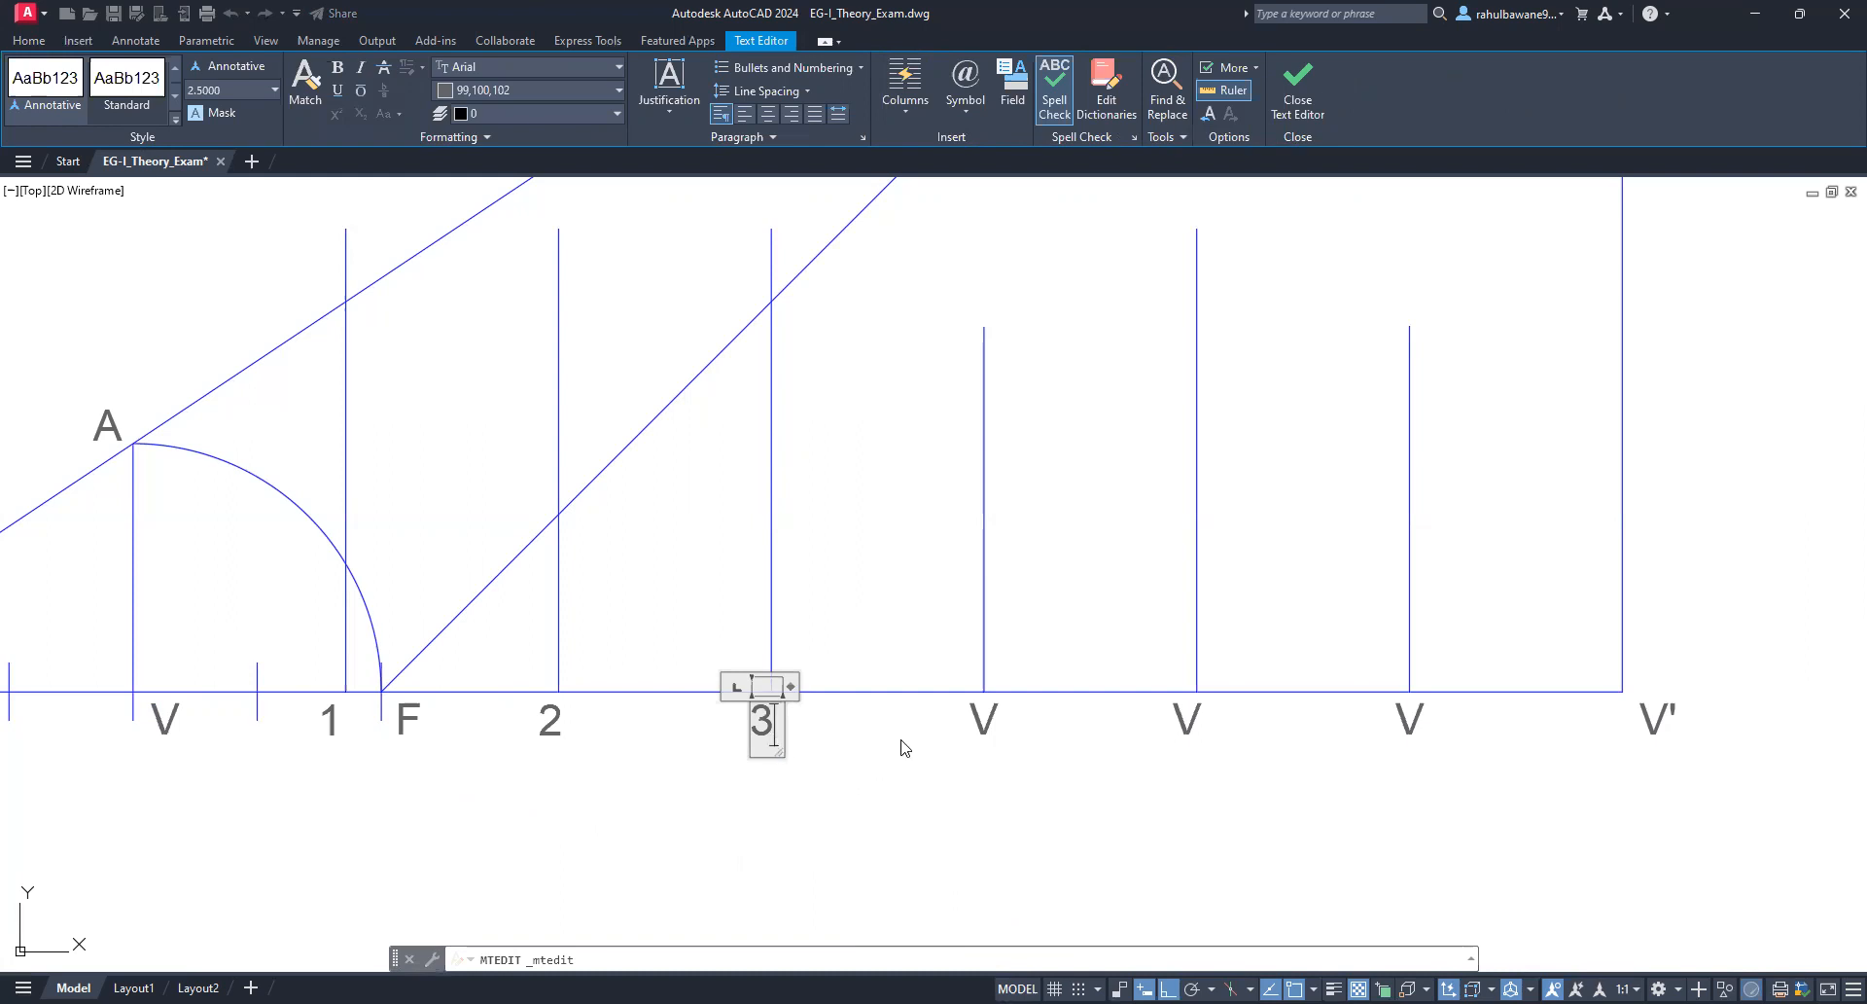
click(850, 763)
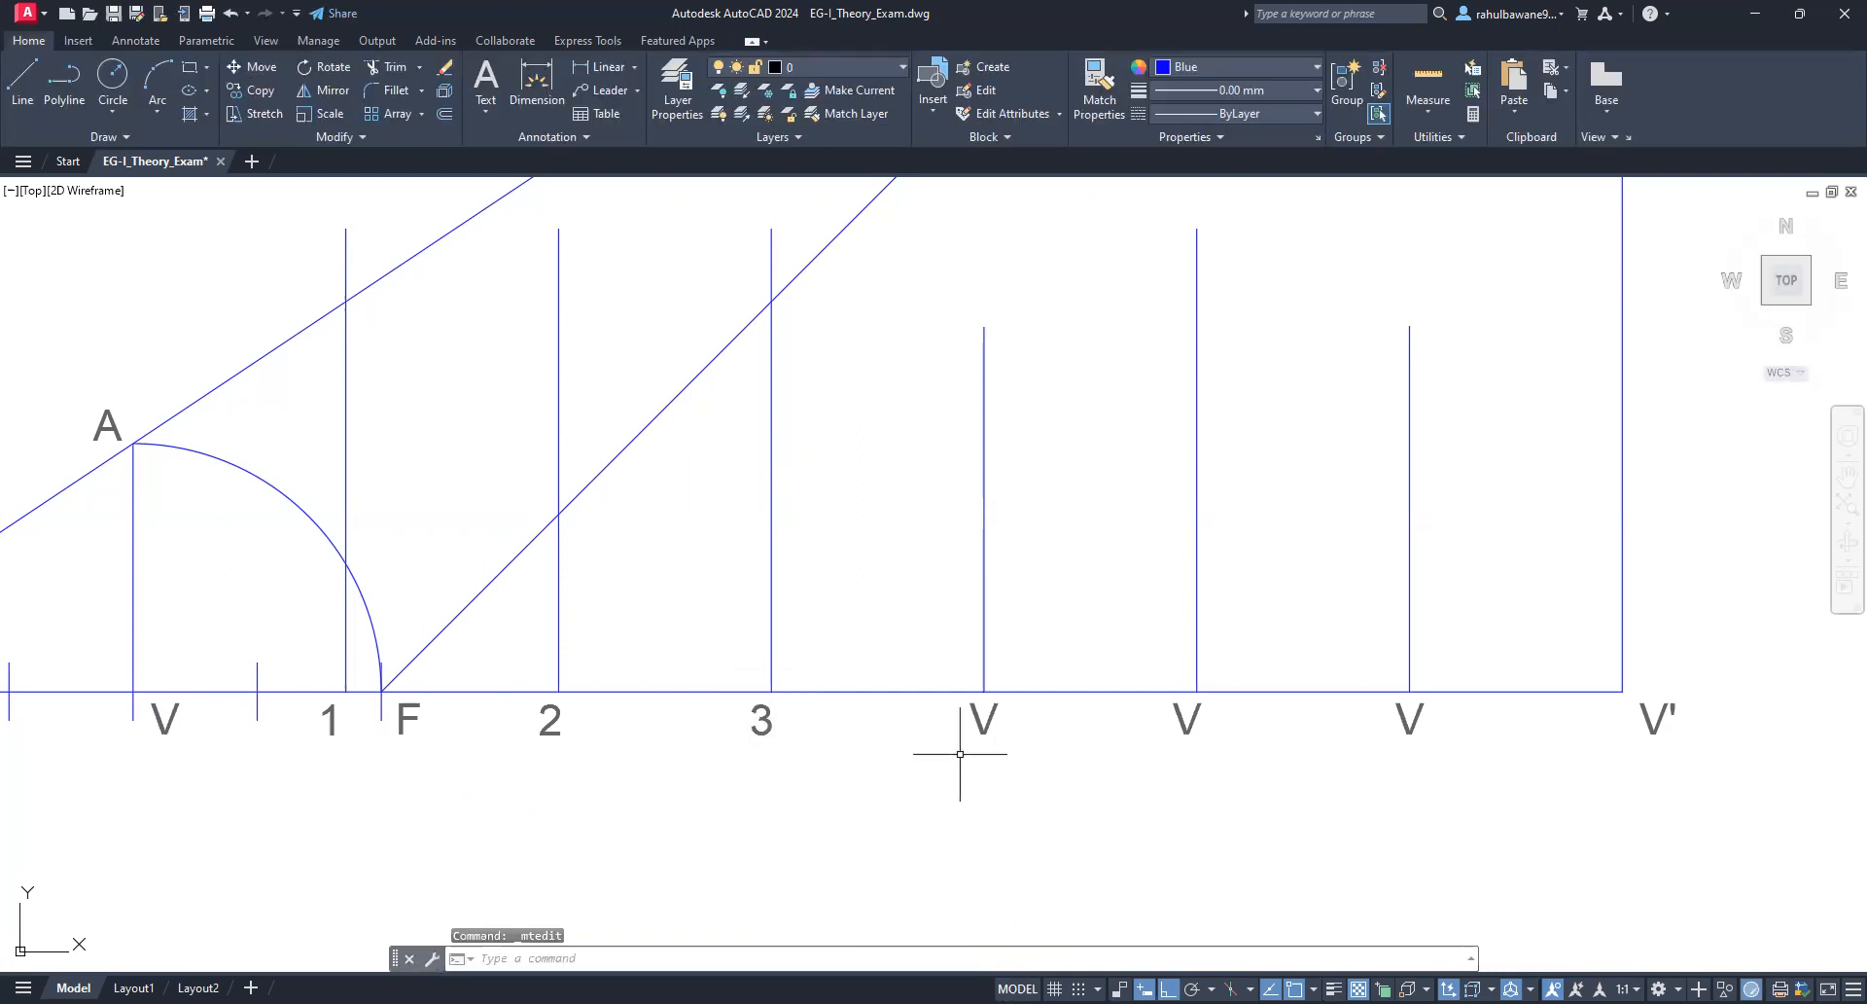
Step: Change the copied labels under the fourth and fifth division points to "4" and "5"
click(982, 725)
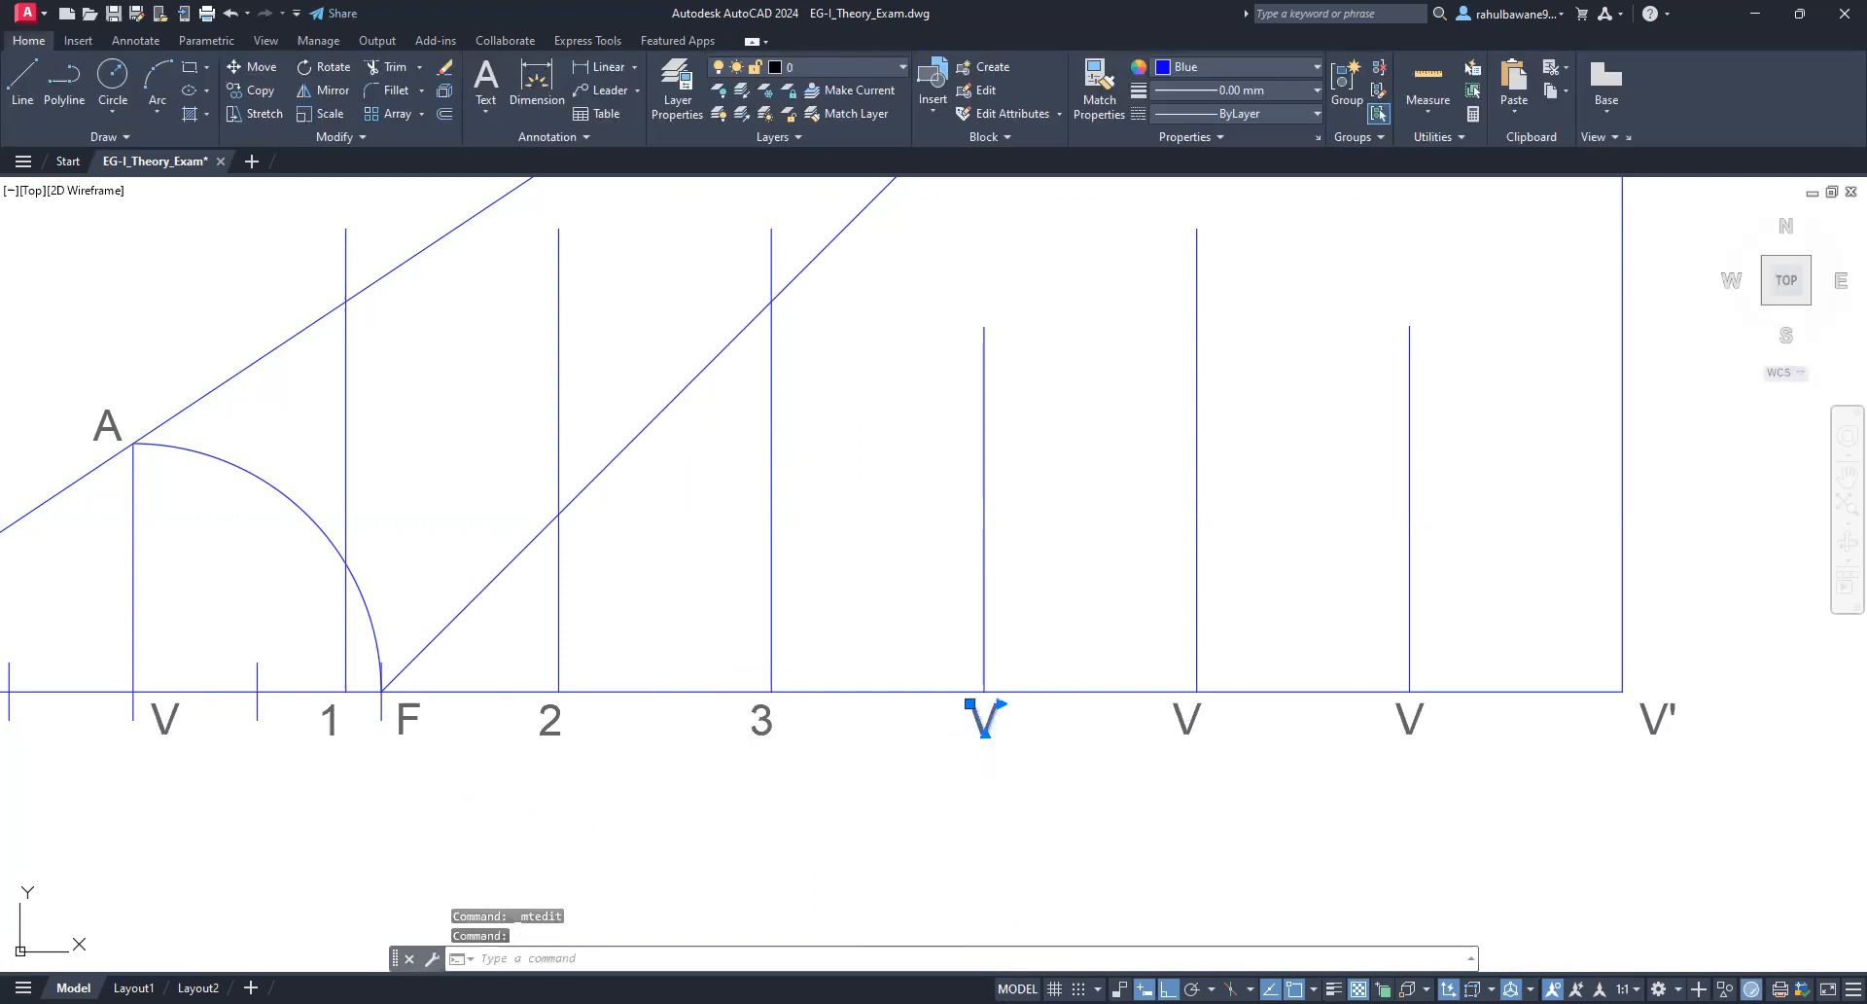
double_click(983, 721)
text(4)
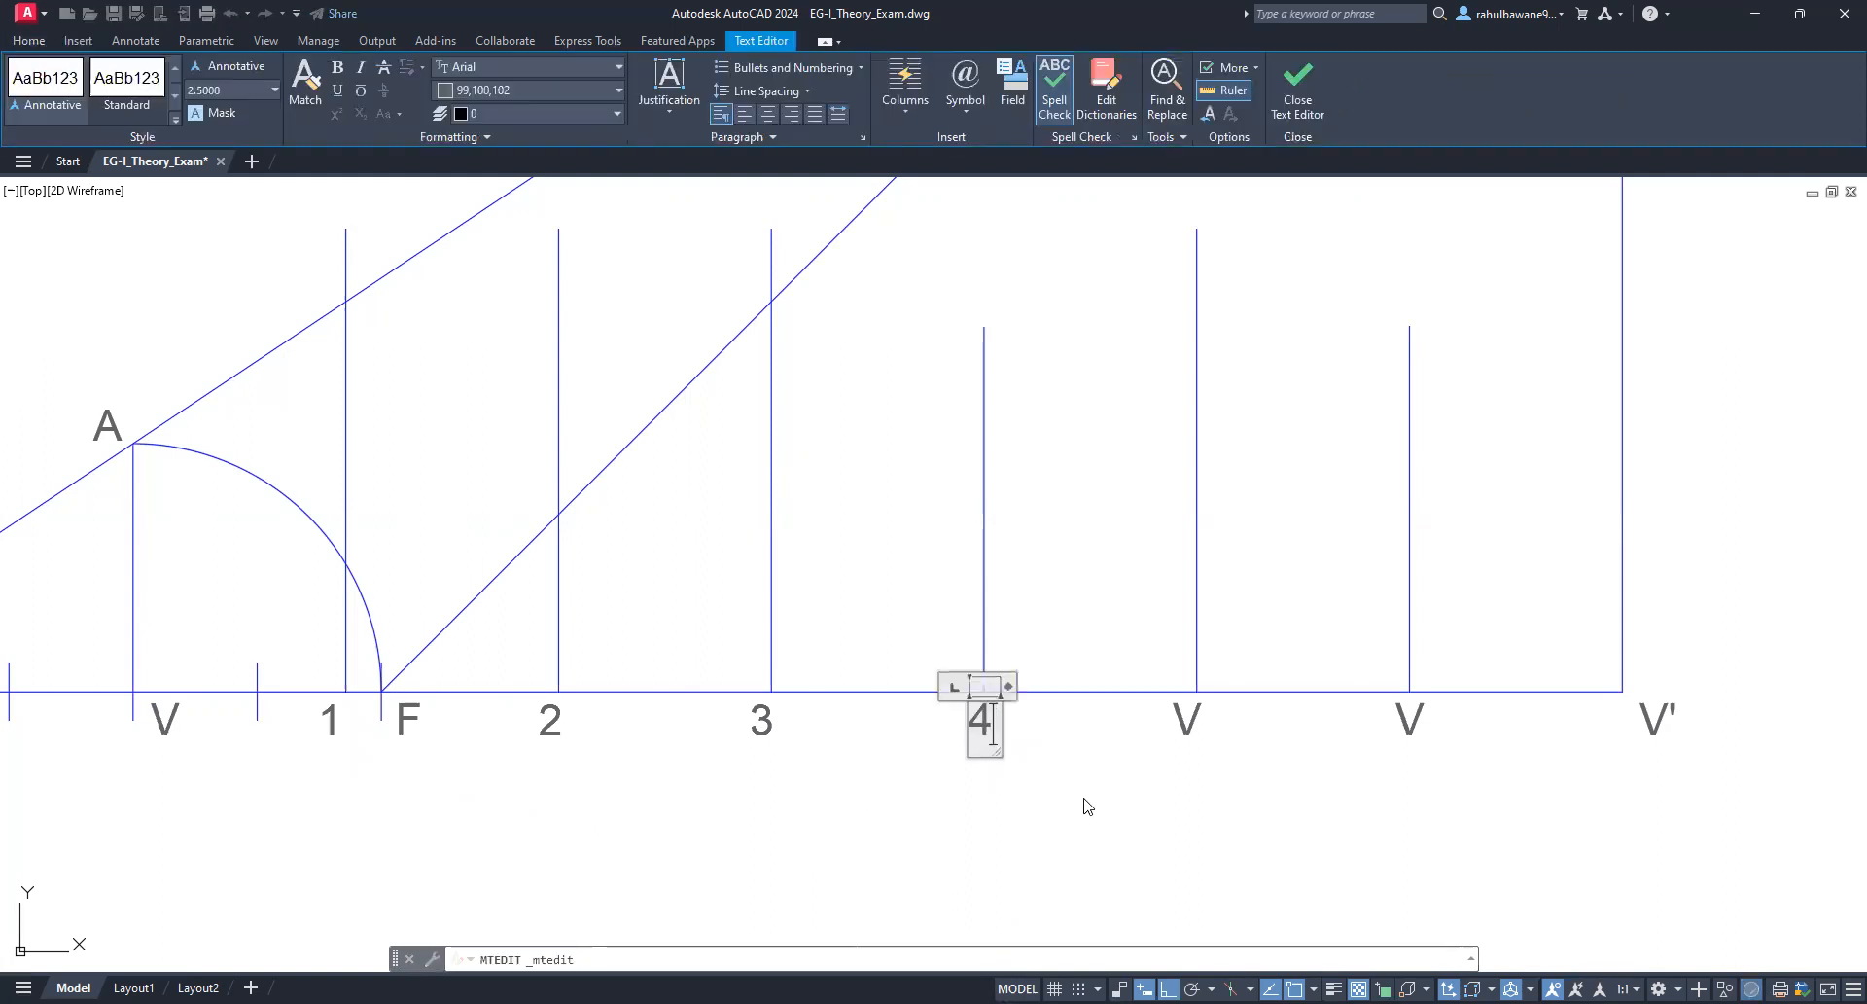
click(1184, 739)
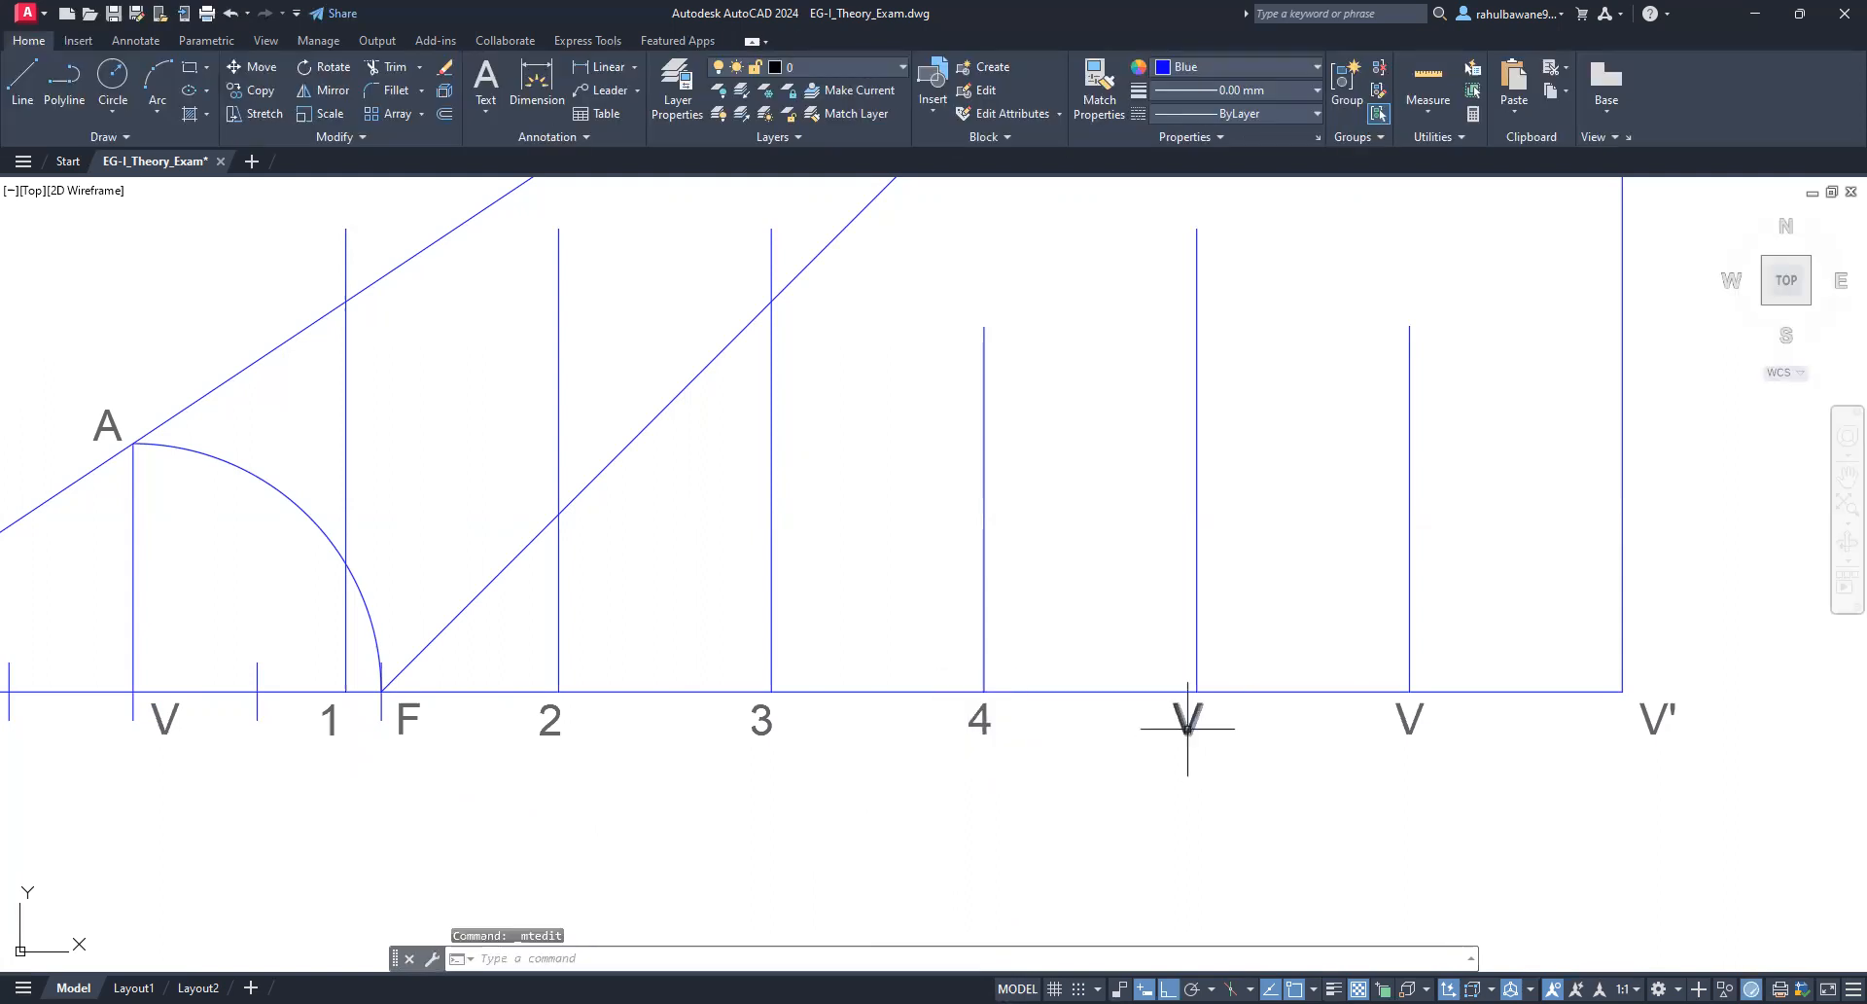
double_click(1186, 721)
text(5)
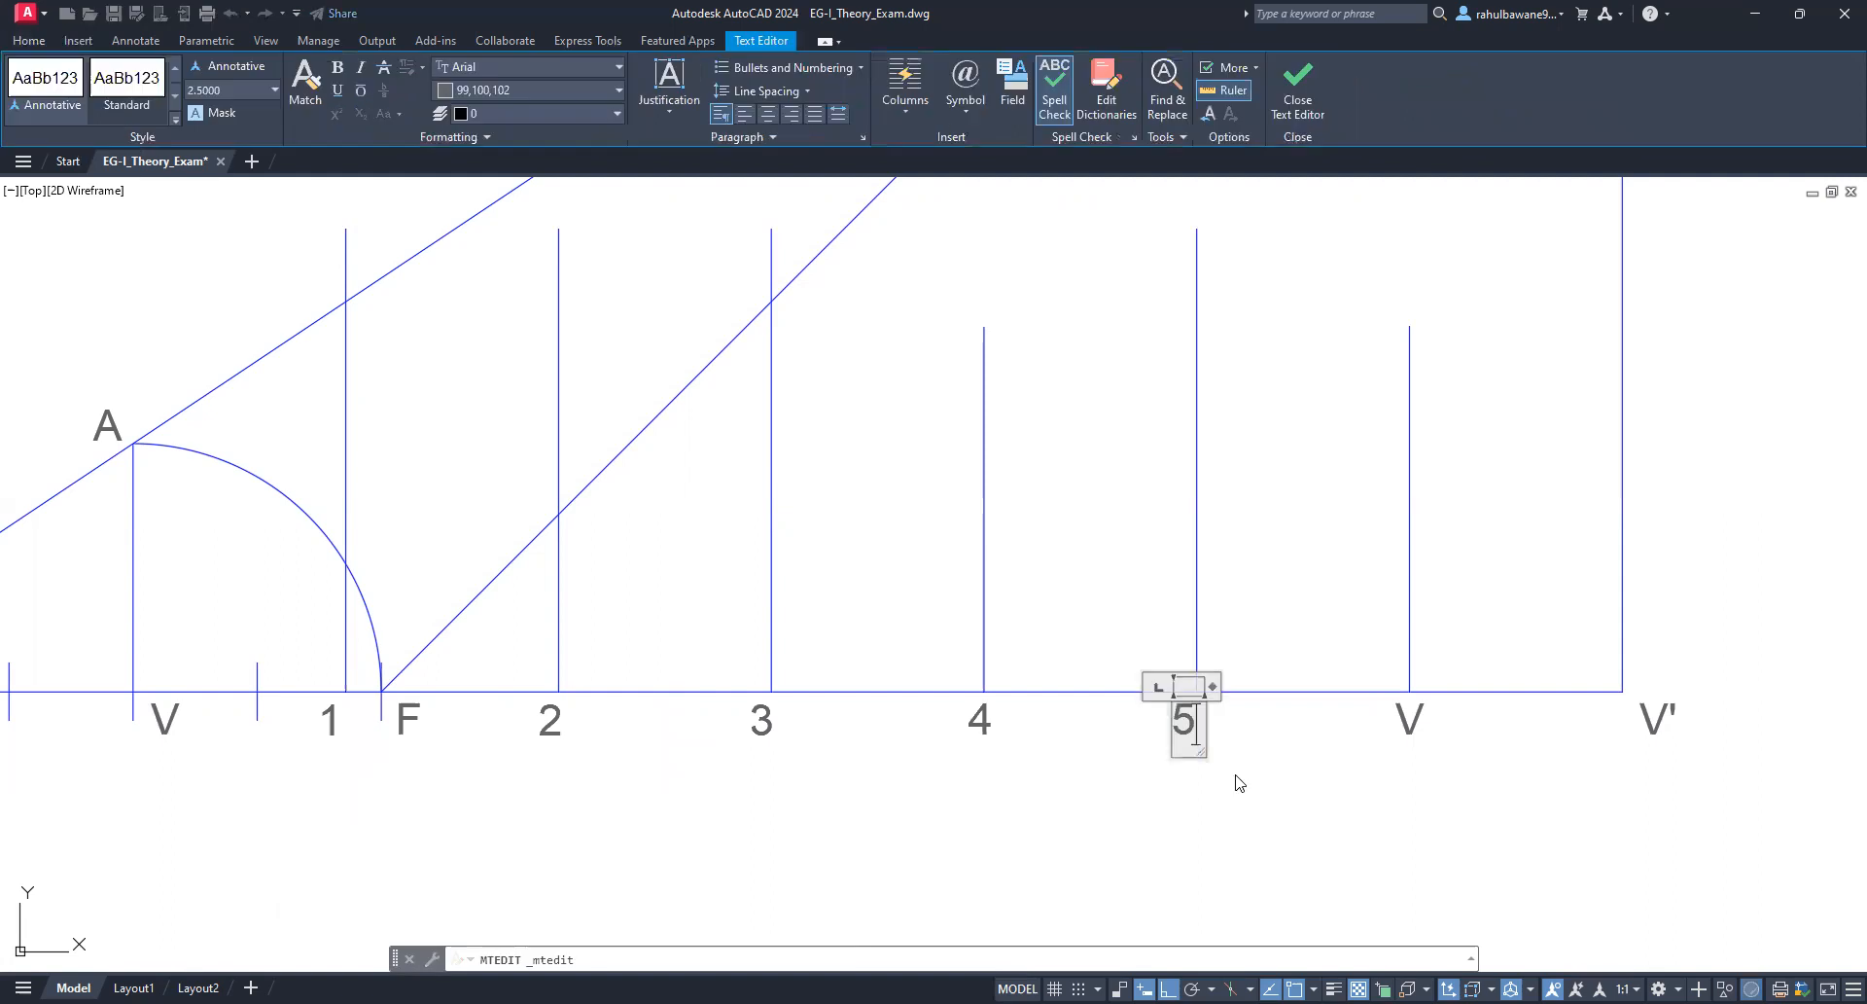
click(1239, 783)
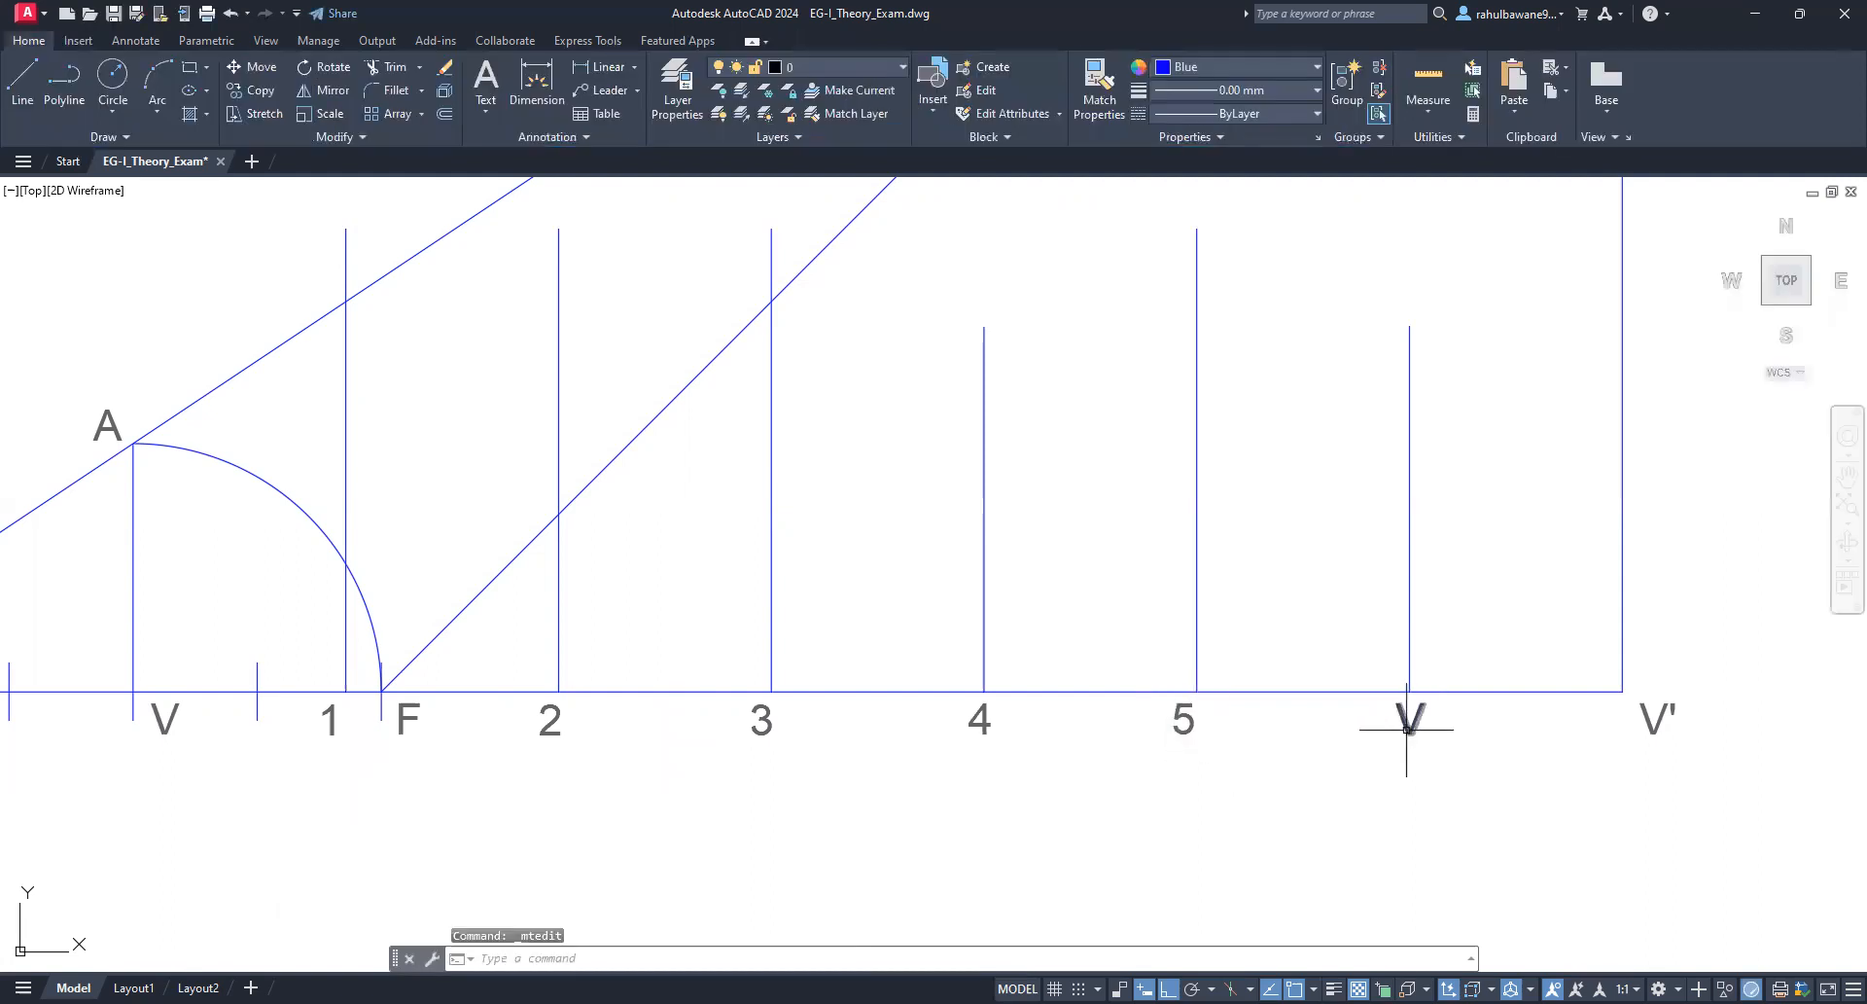
Step: Change the copied V label under the sixth division point to "6"
click(1407, 729)
double_click(1408, 720)
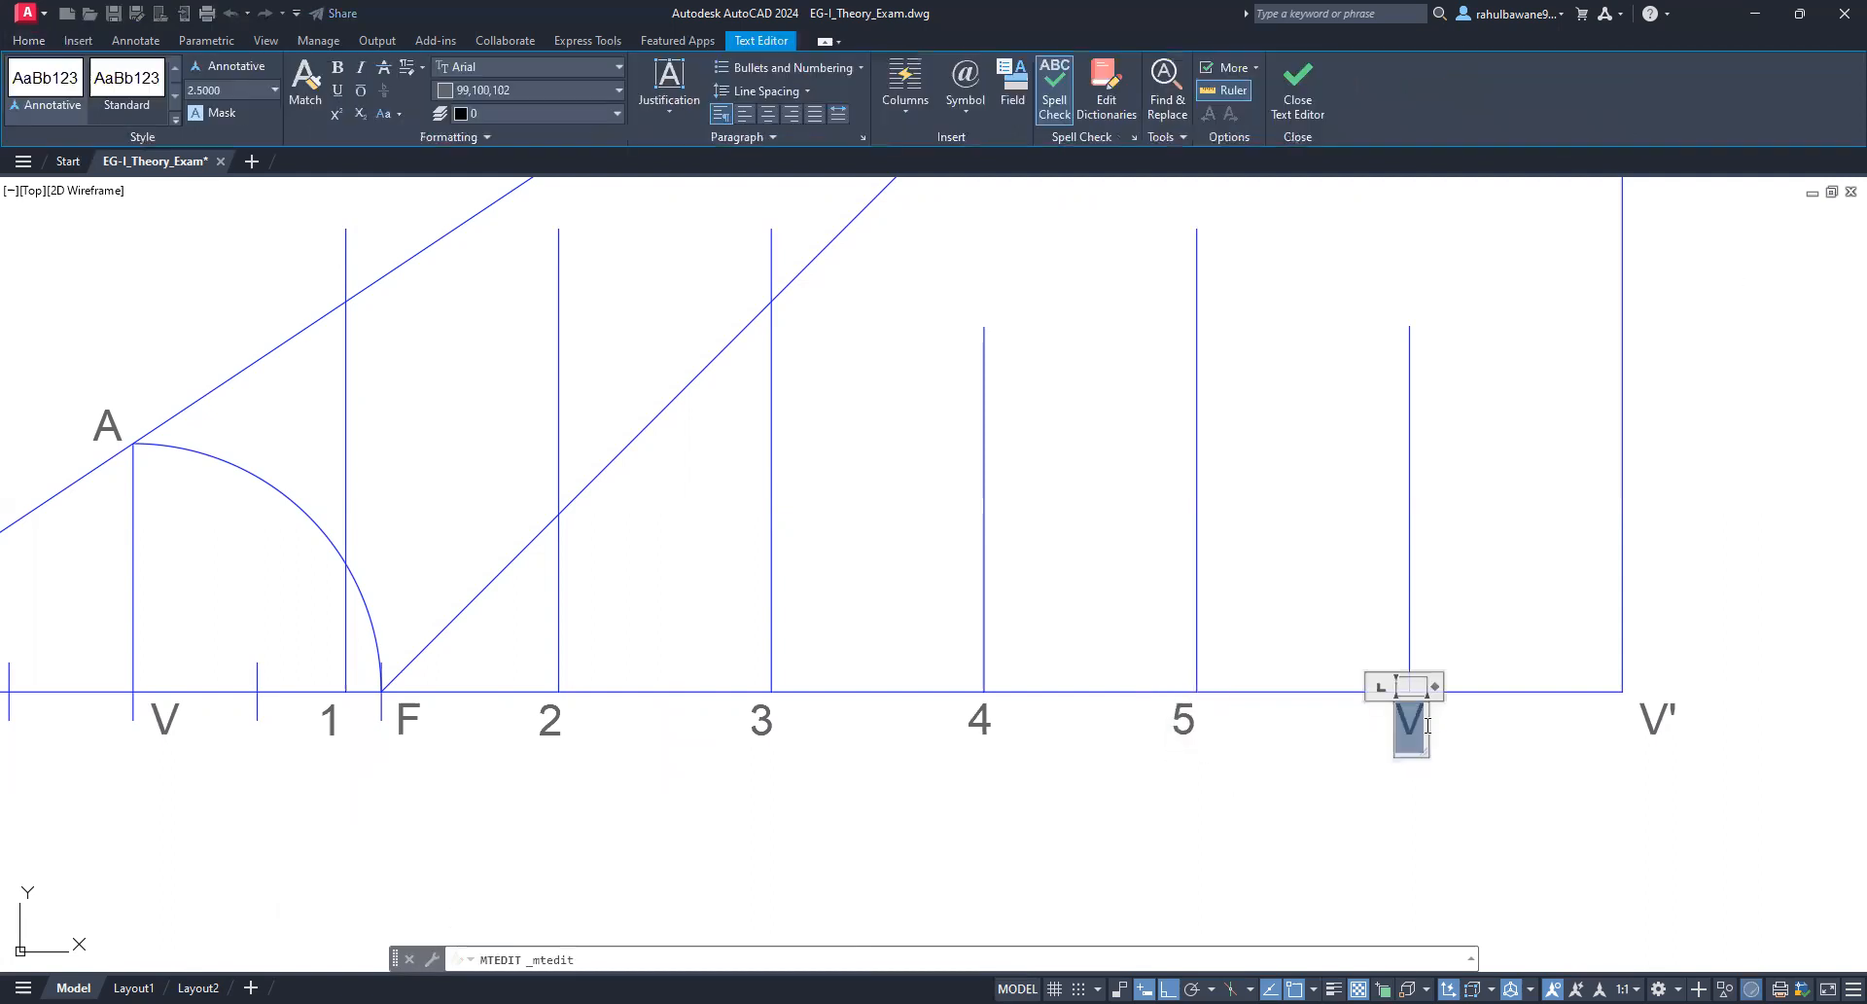
text(6)
click(1469, 853)
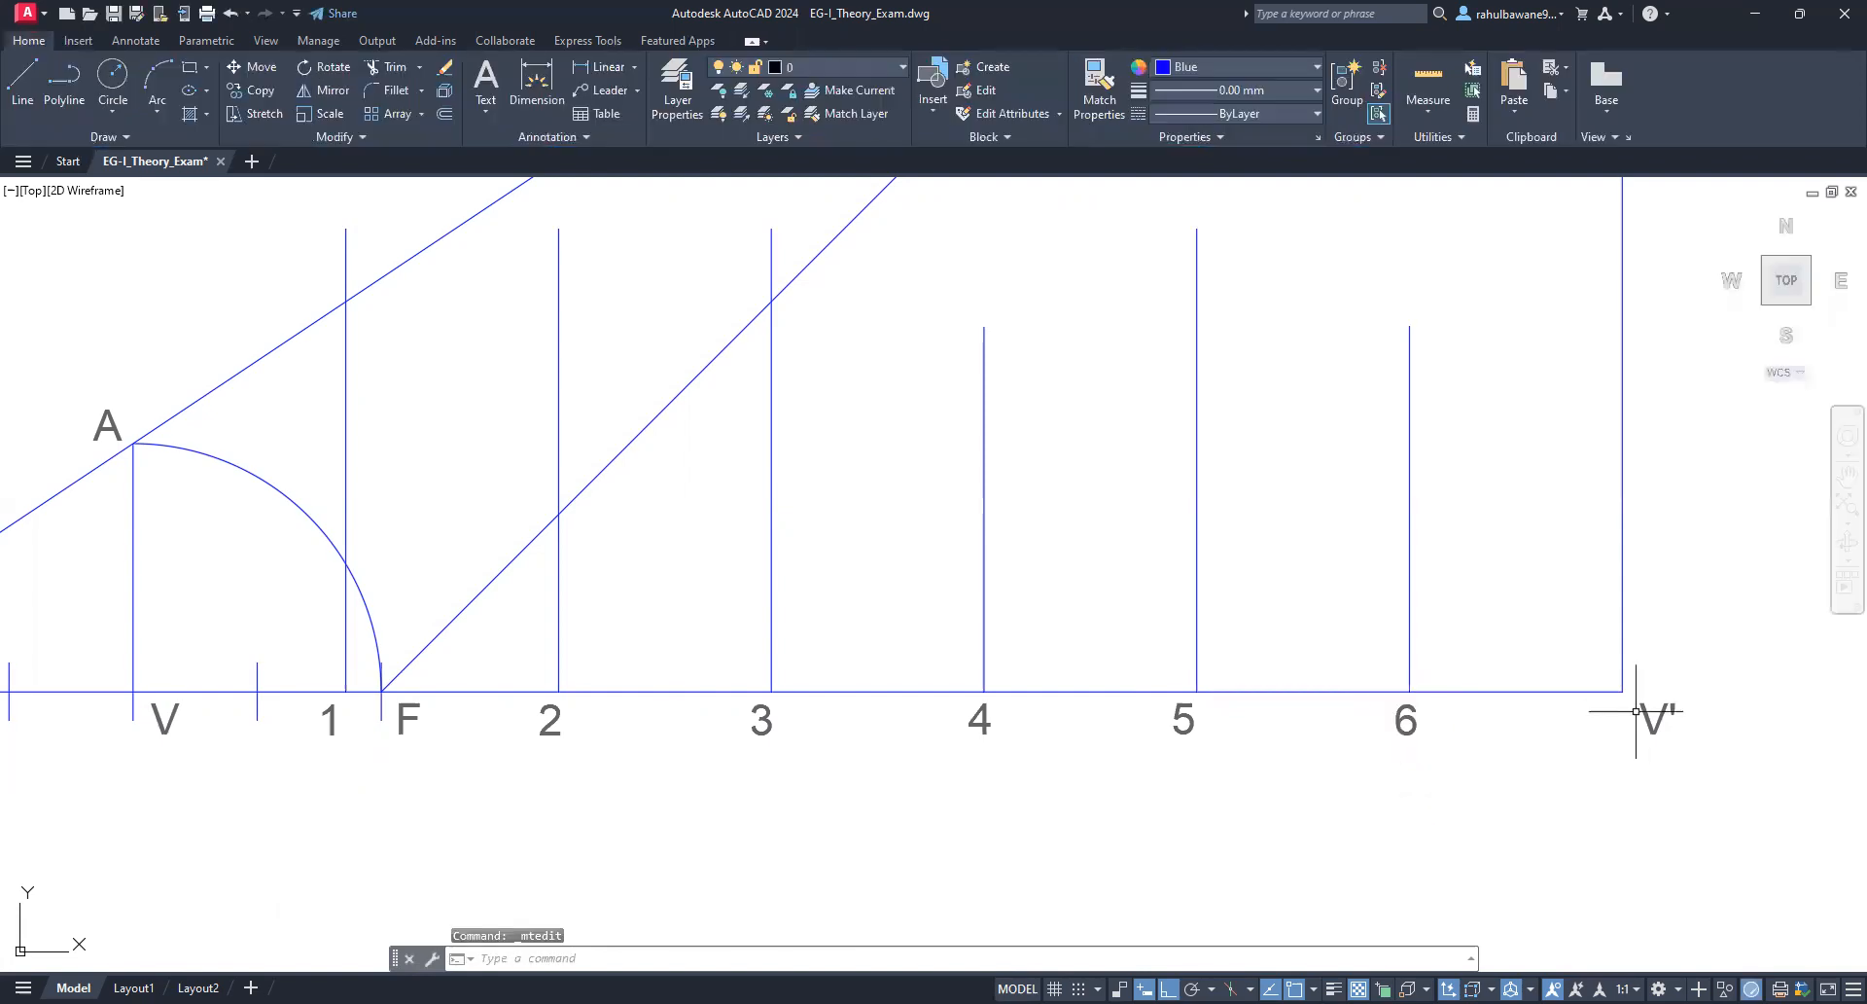
Step: Extend the six vertical lines at division points 1 to 6 up to the inclined line from C through A
scroll(963, 759, down, 2)
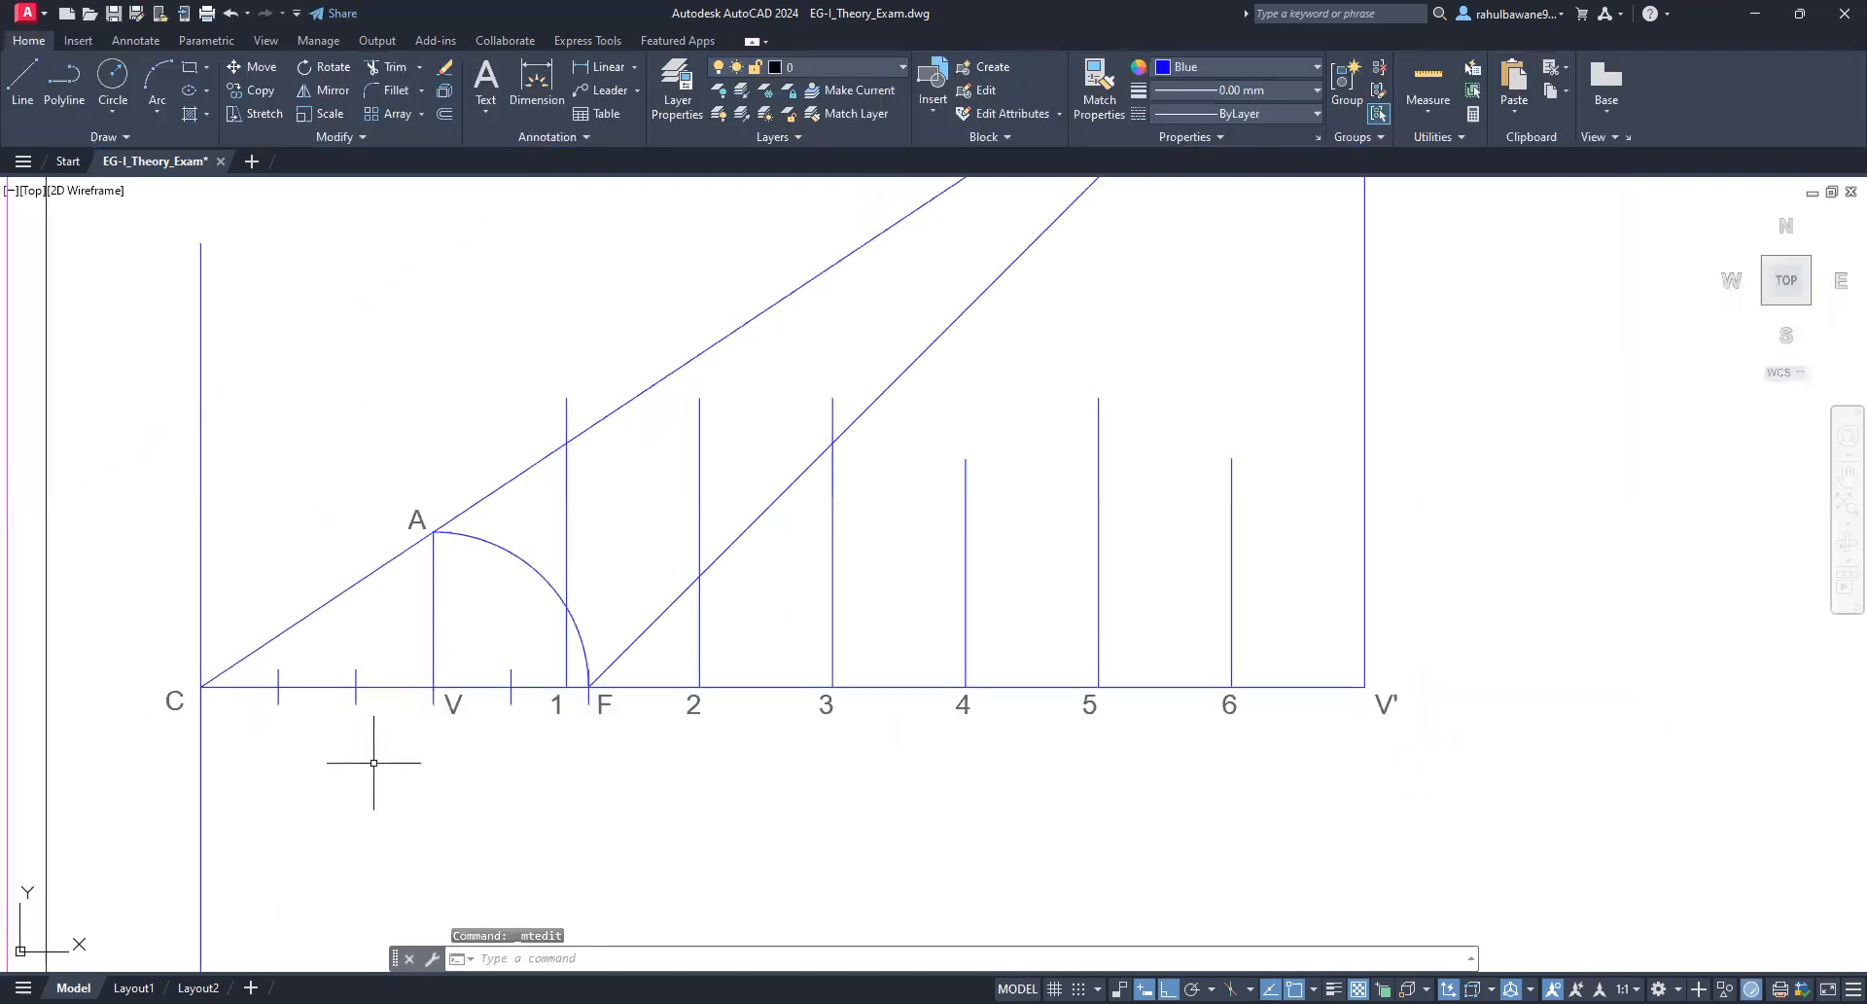
scroll(428, 754, up, 2)
scroll(379, 742, down, 2)
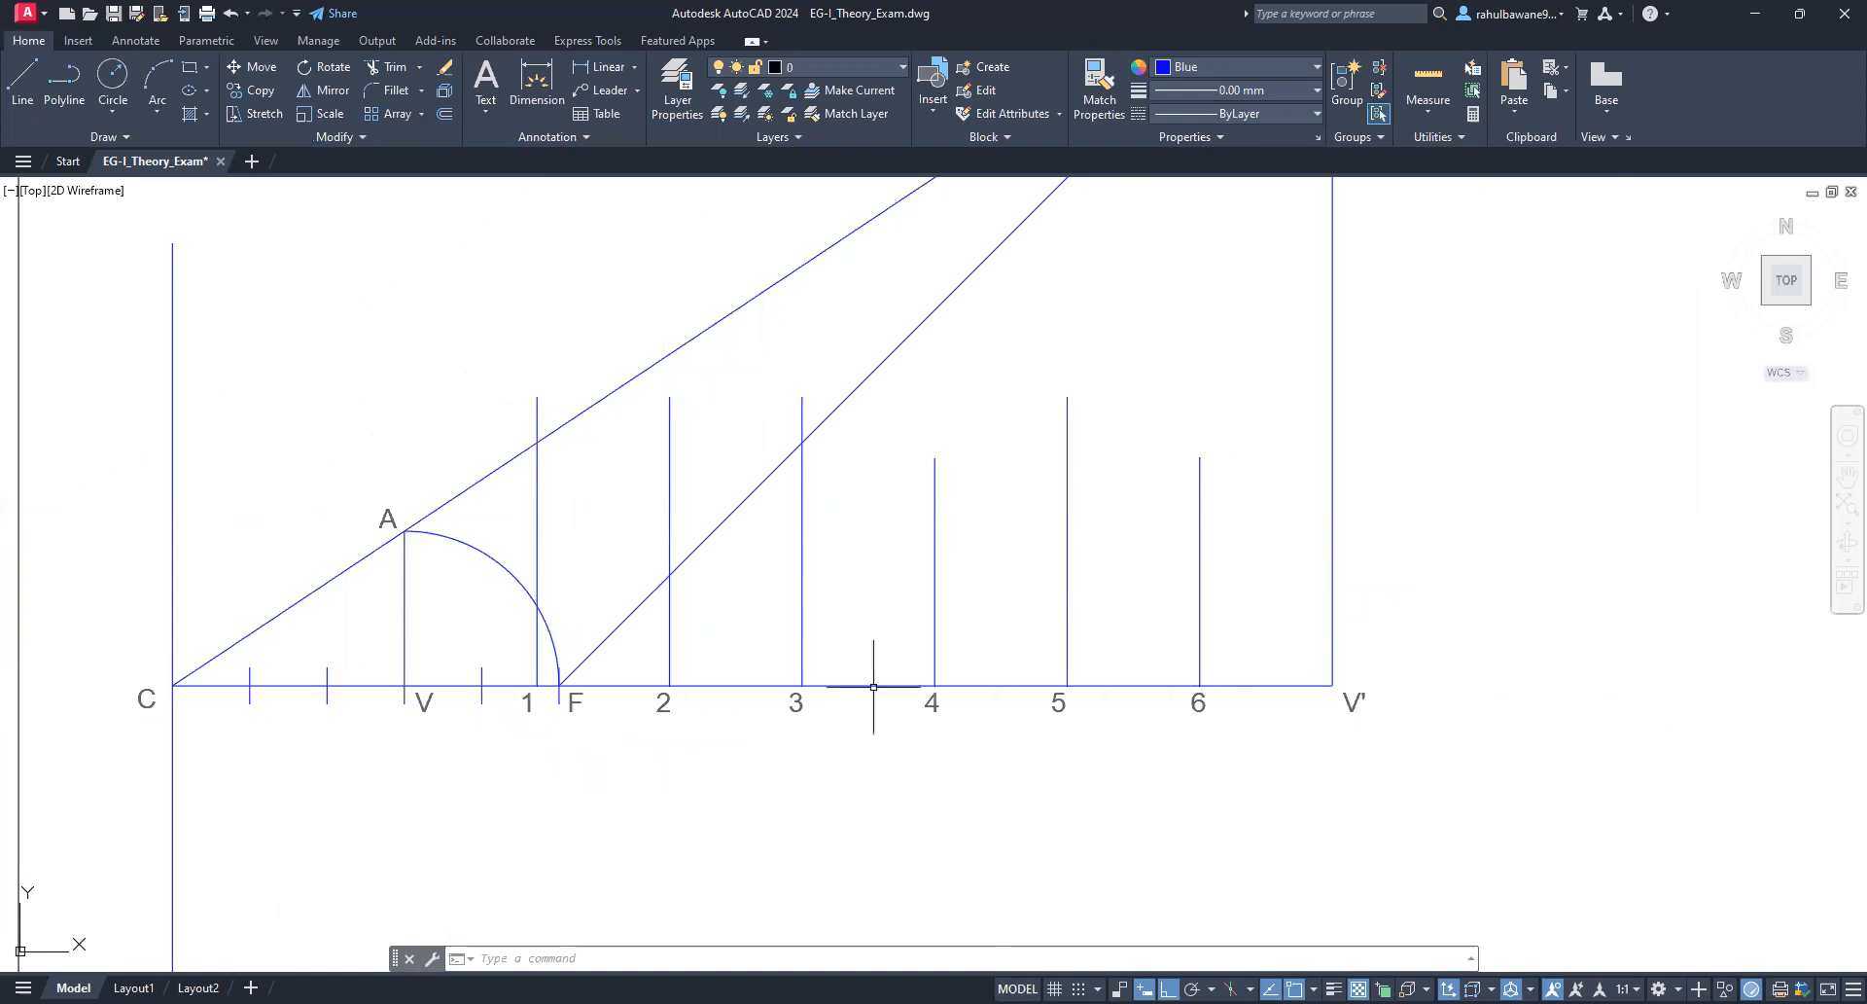
scroll(976, 895, down, 4)
scroll(1011, 599, up, 2)
click(1001, 586)
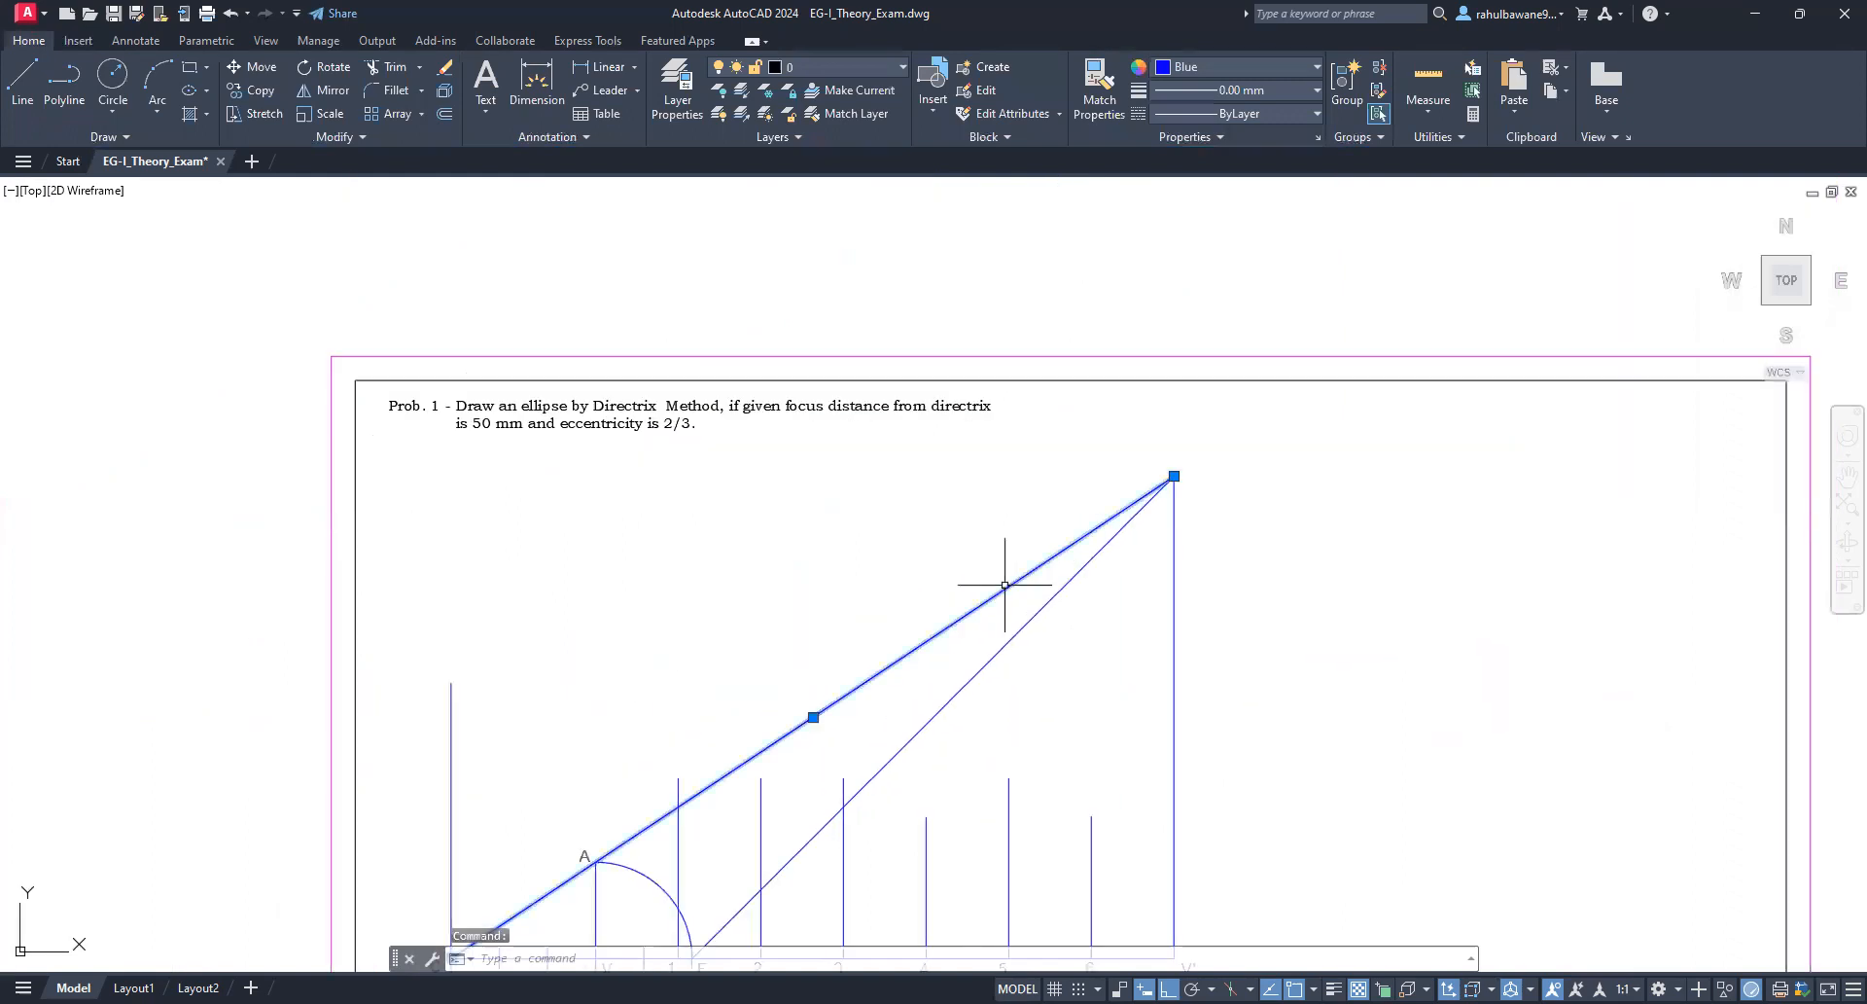
key(Escape)
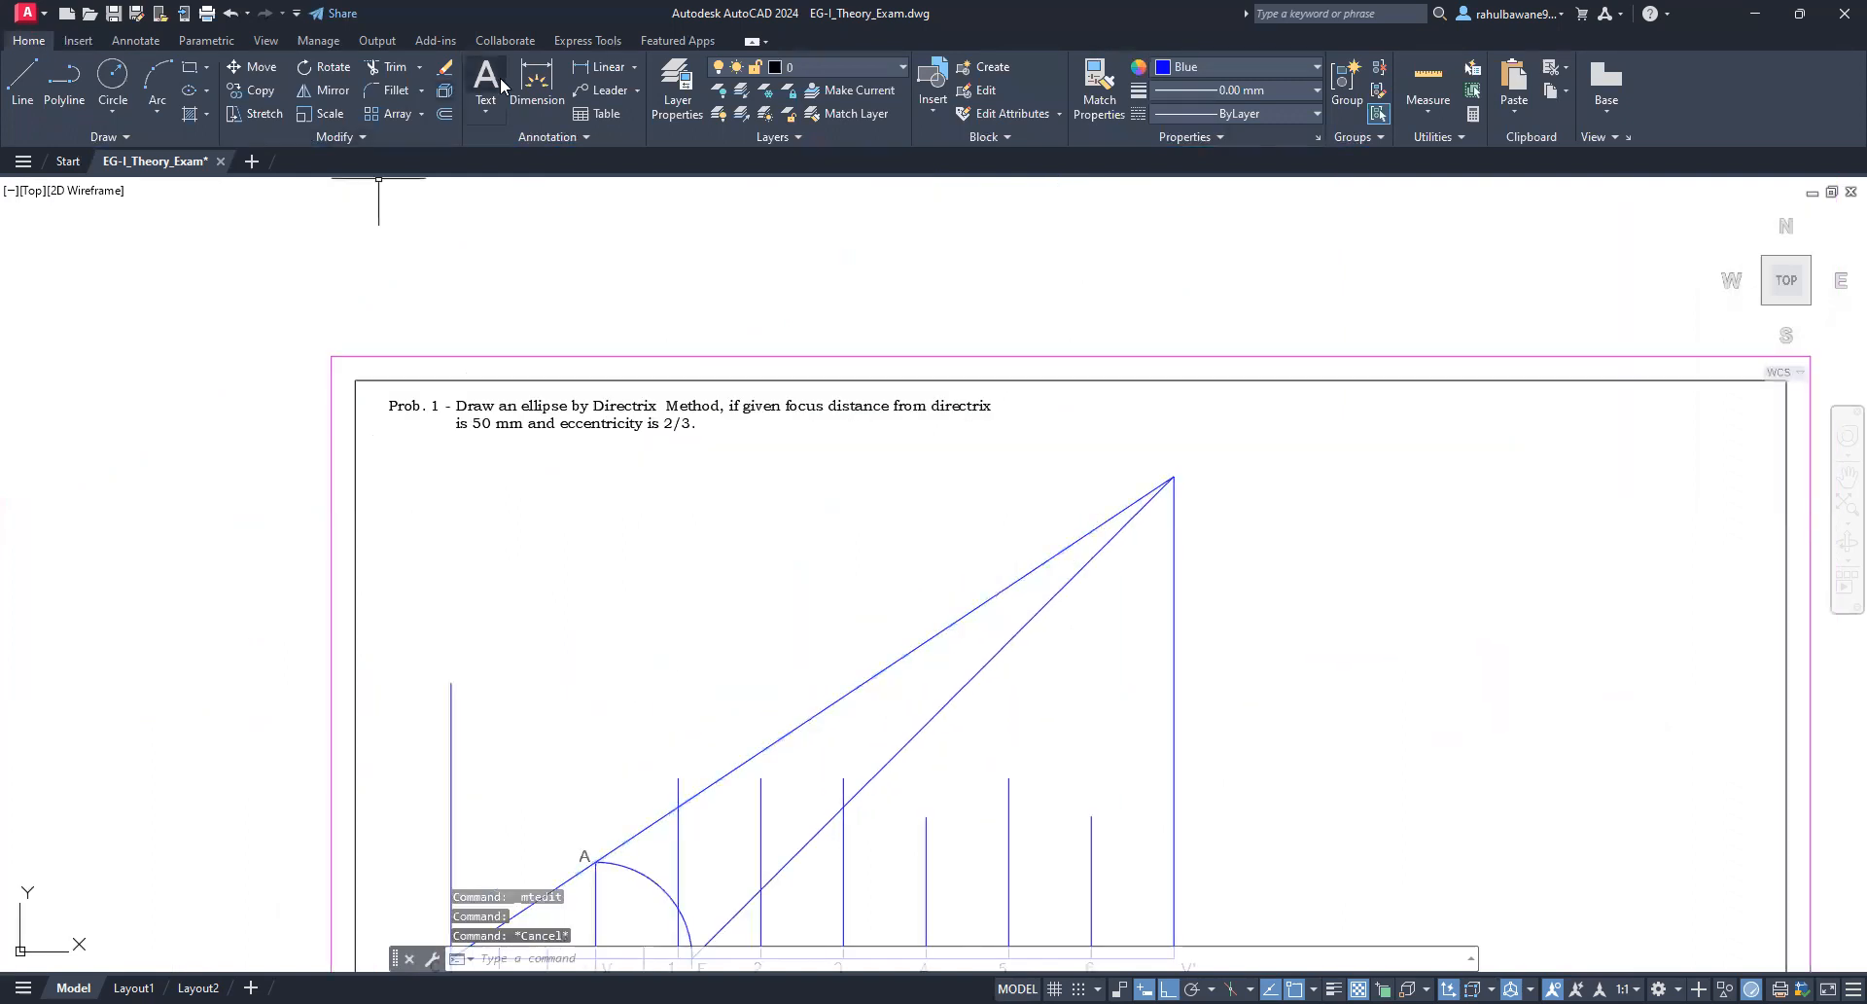
click(419, 68)
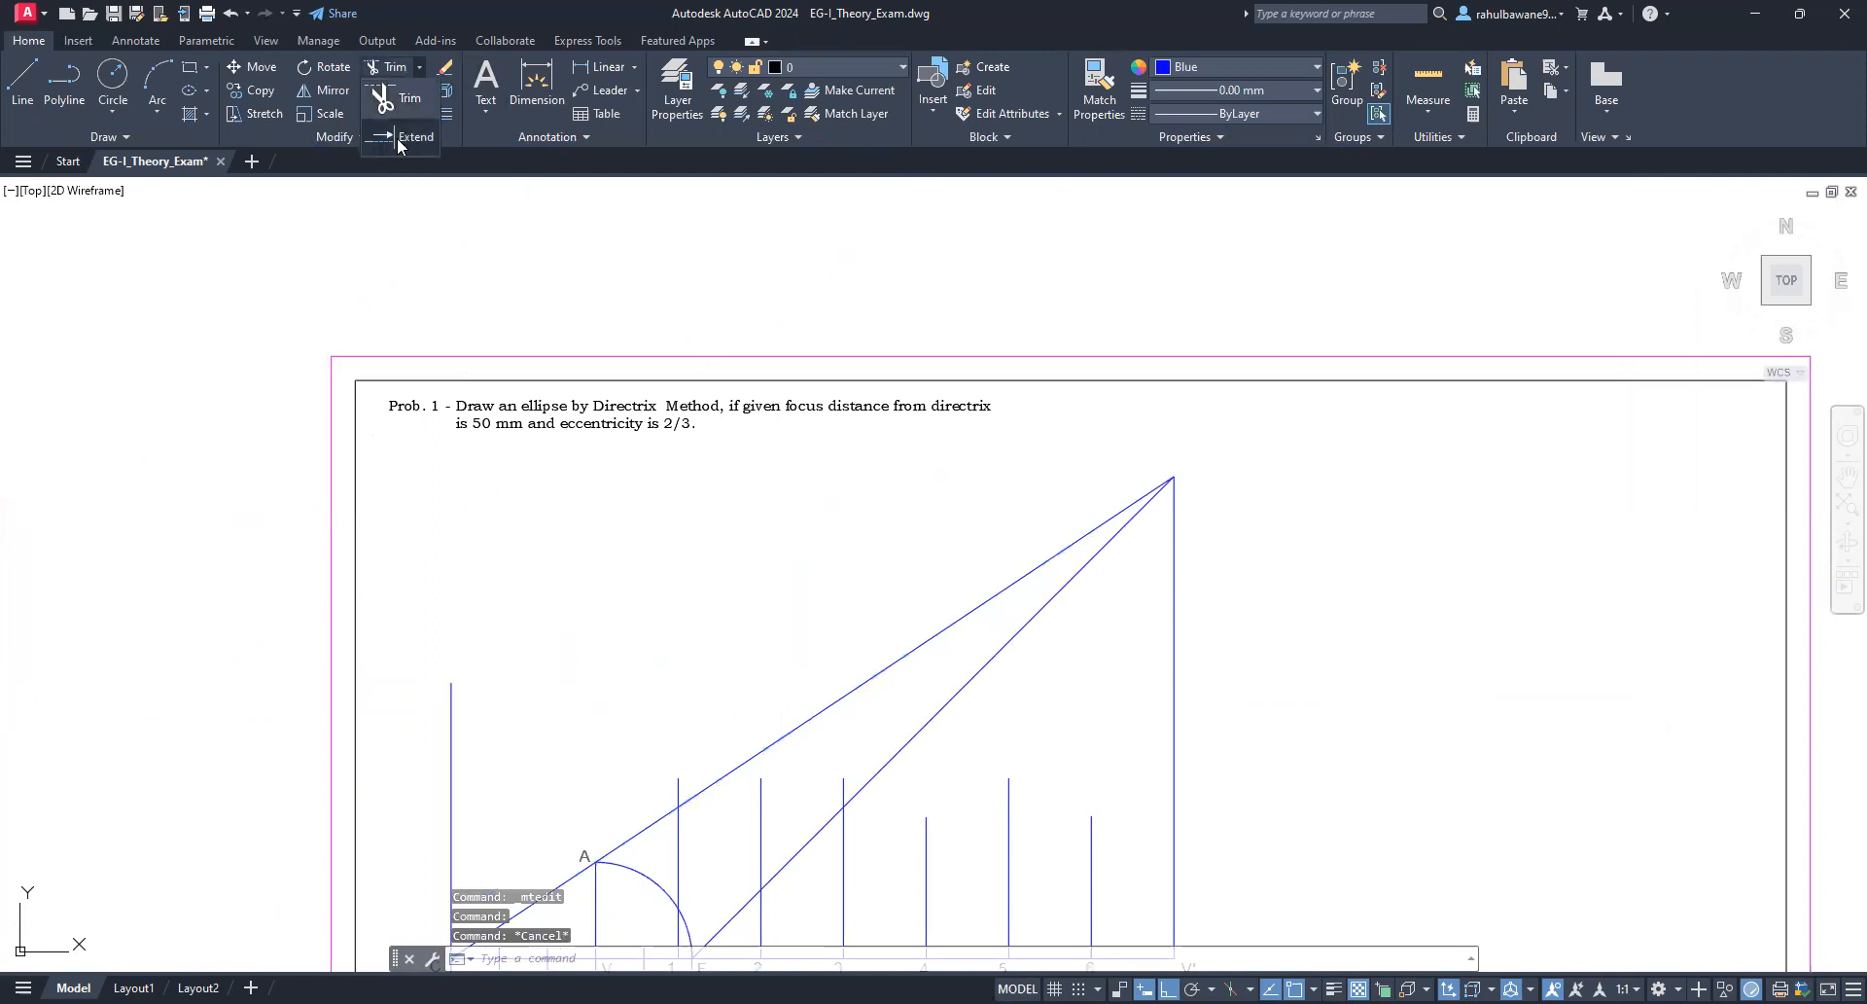
click(398, 142)
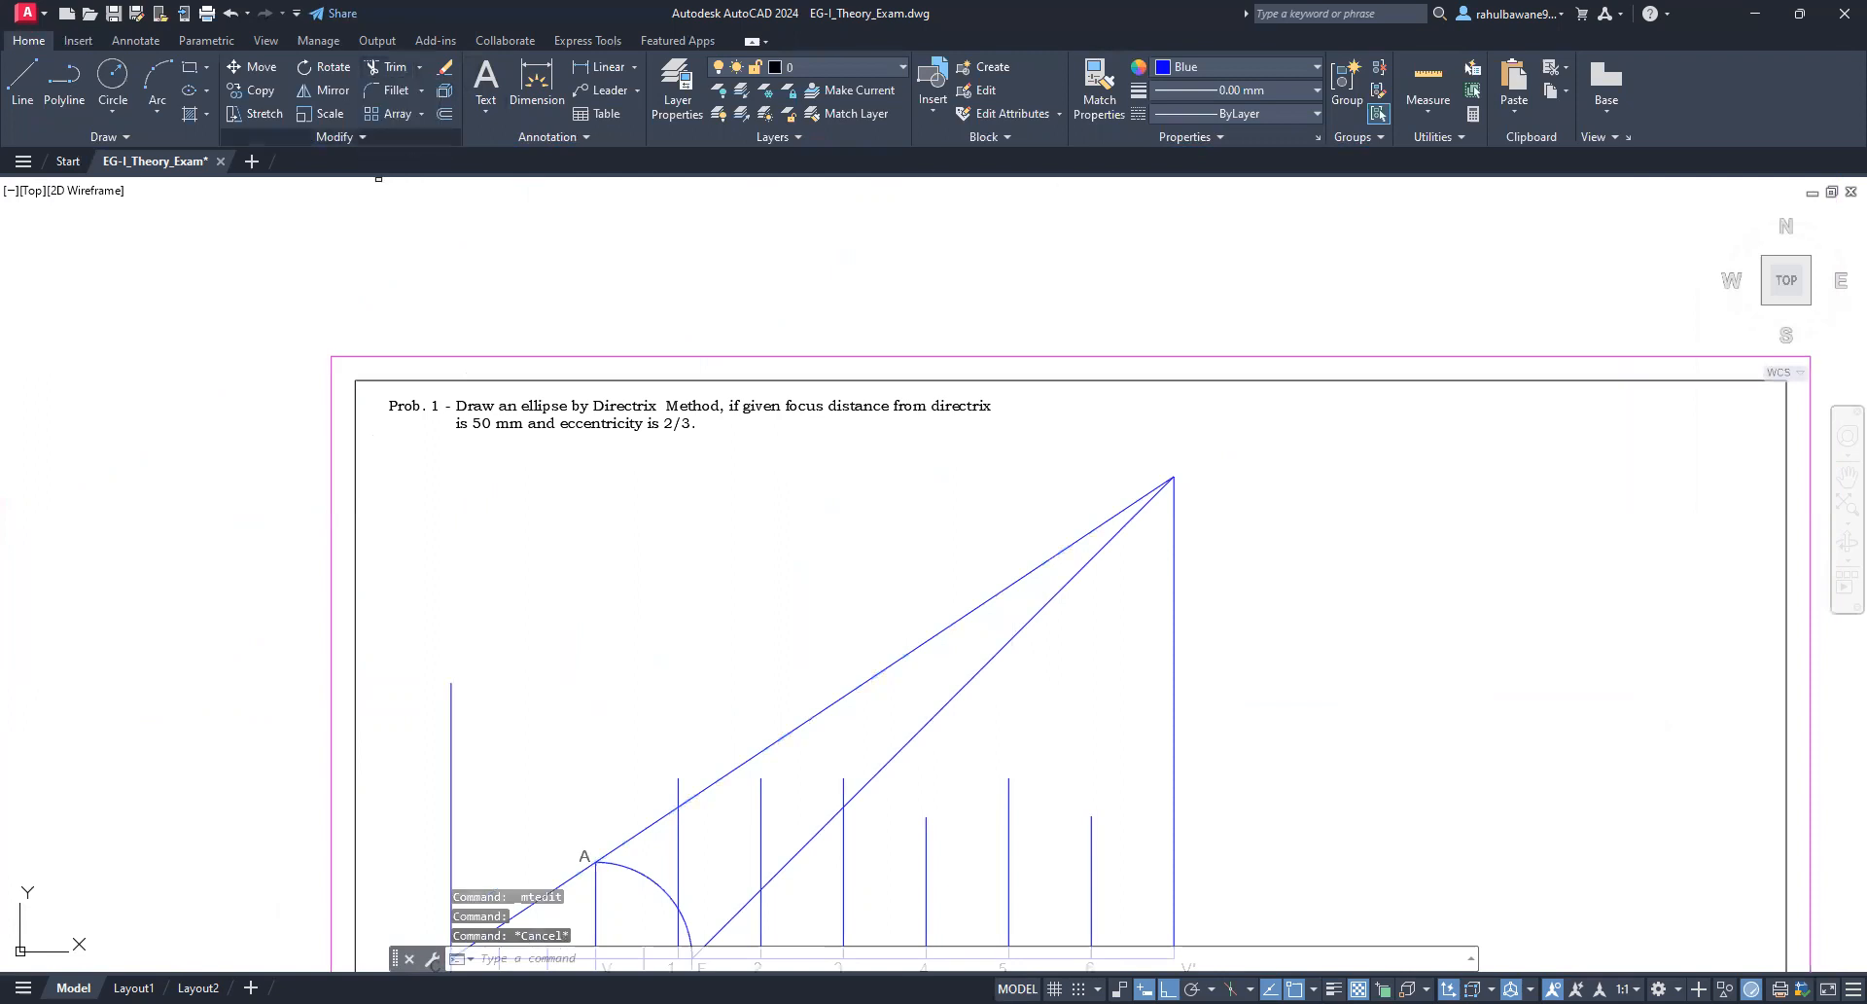
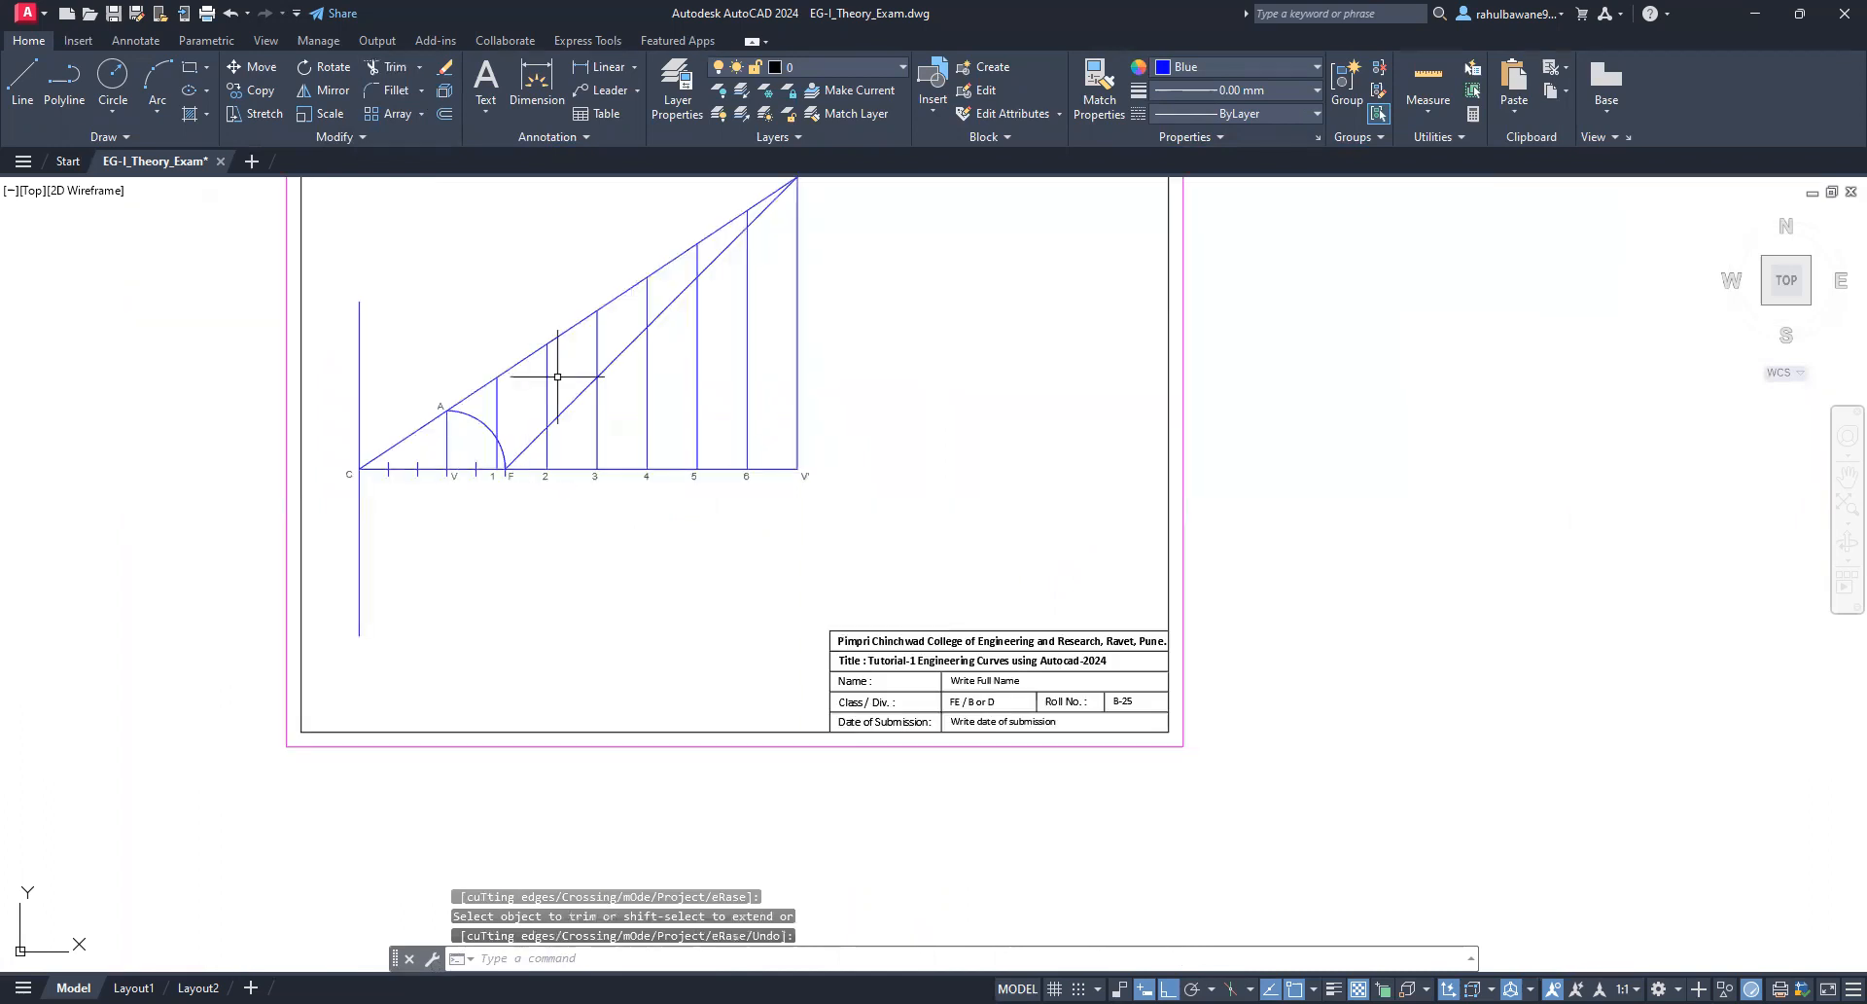
Step: Copy the labels 1 to 6 from below the axis straight up, placing the copied "1" above the upper end of its line
scroll(473, 298, up, 2)
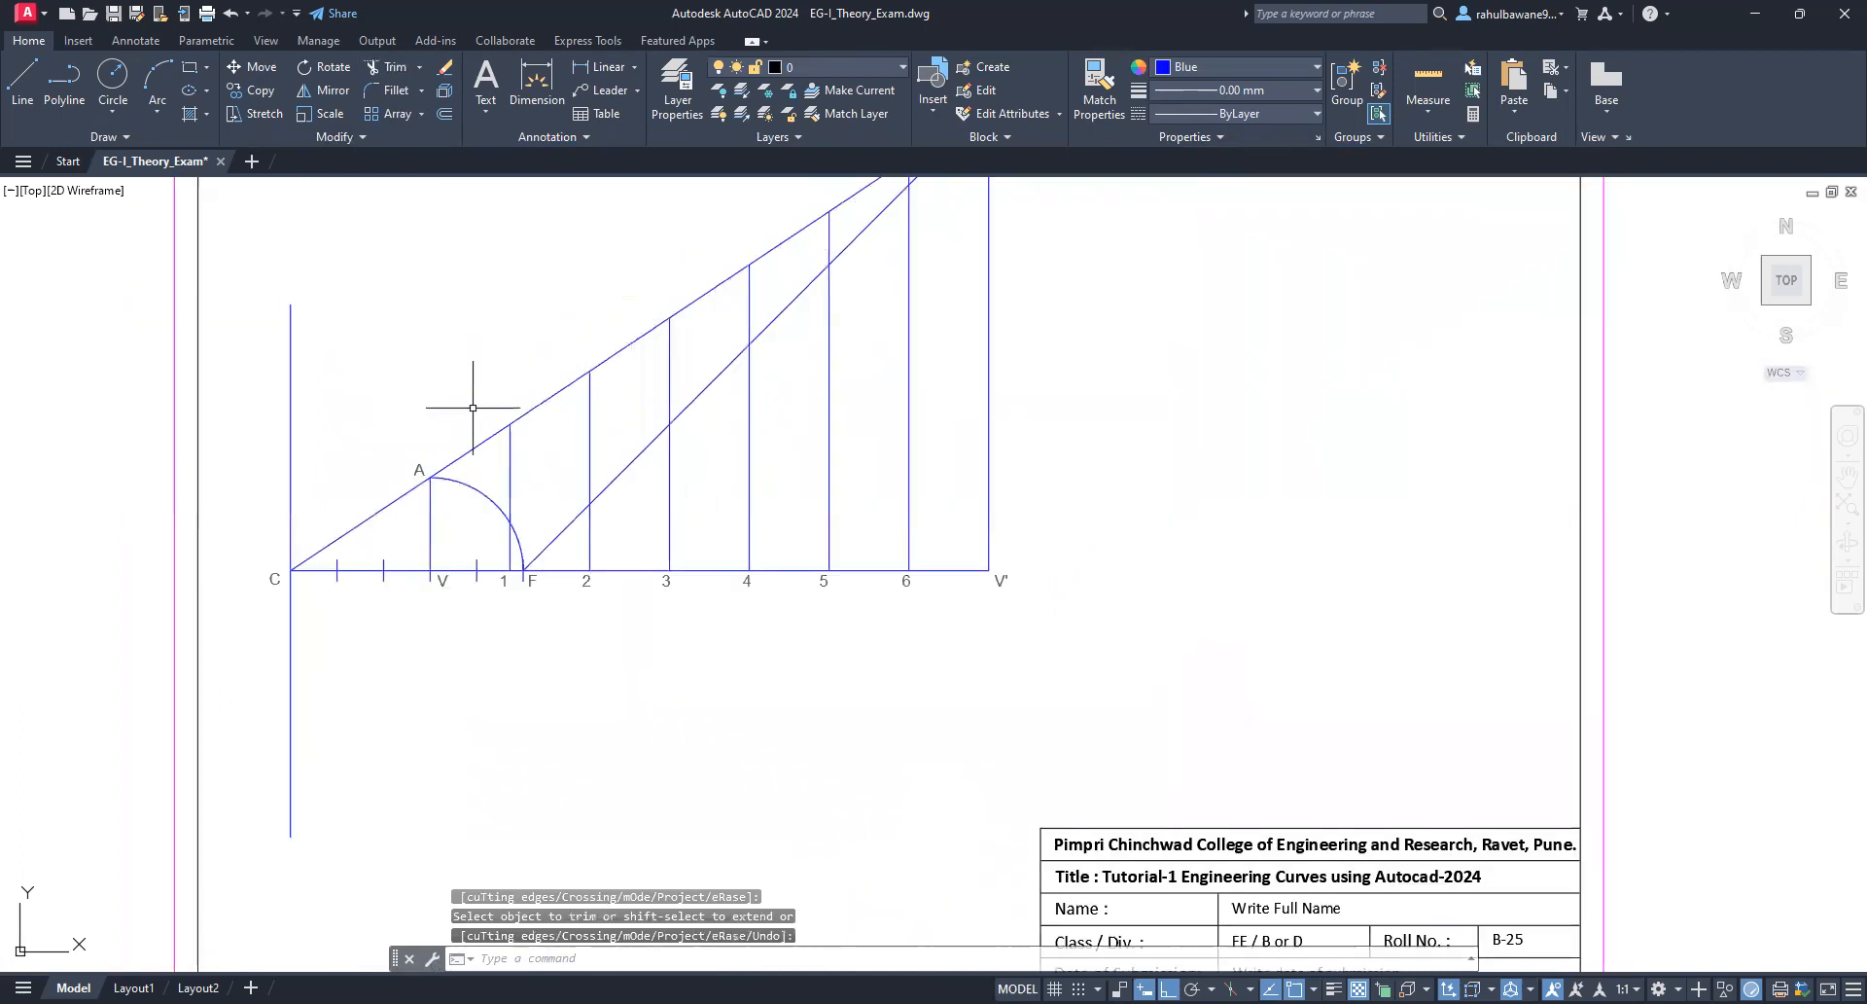
scroll(510, 565, up, 4)
click(492, 597)
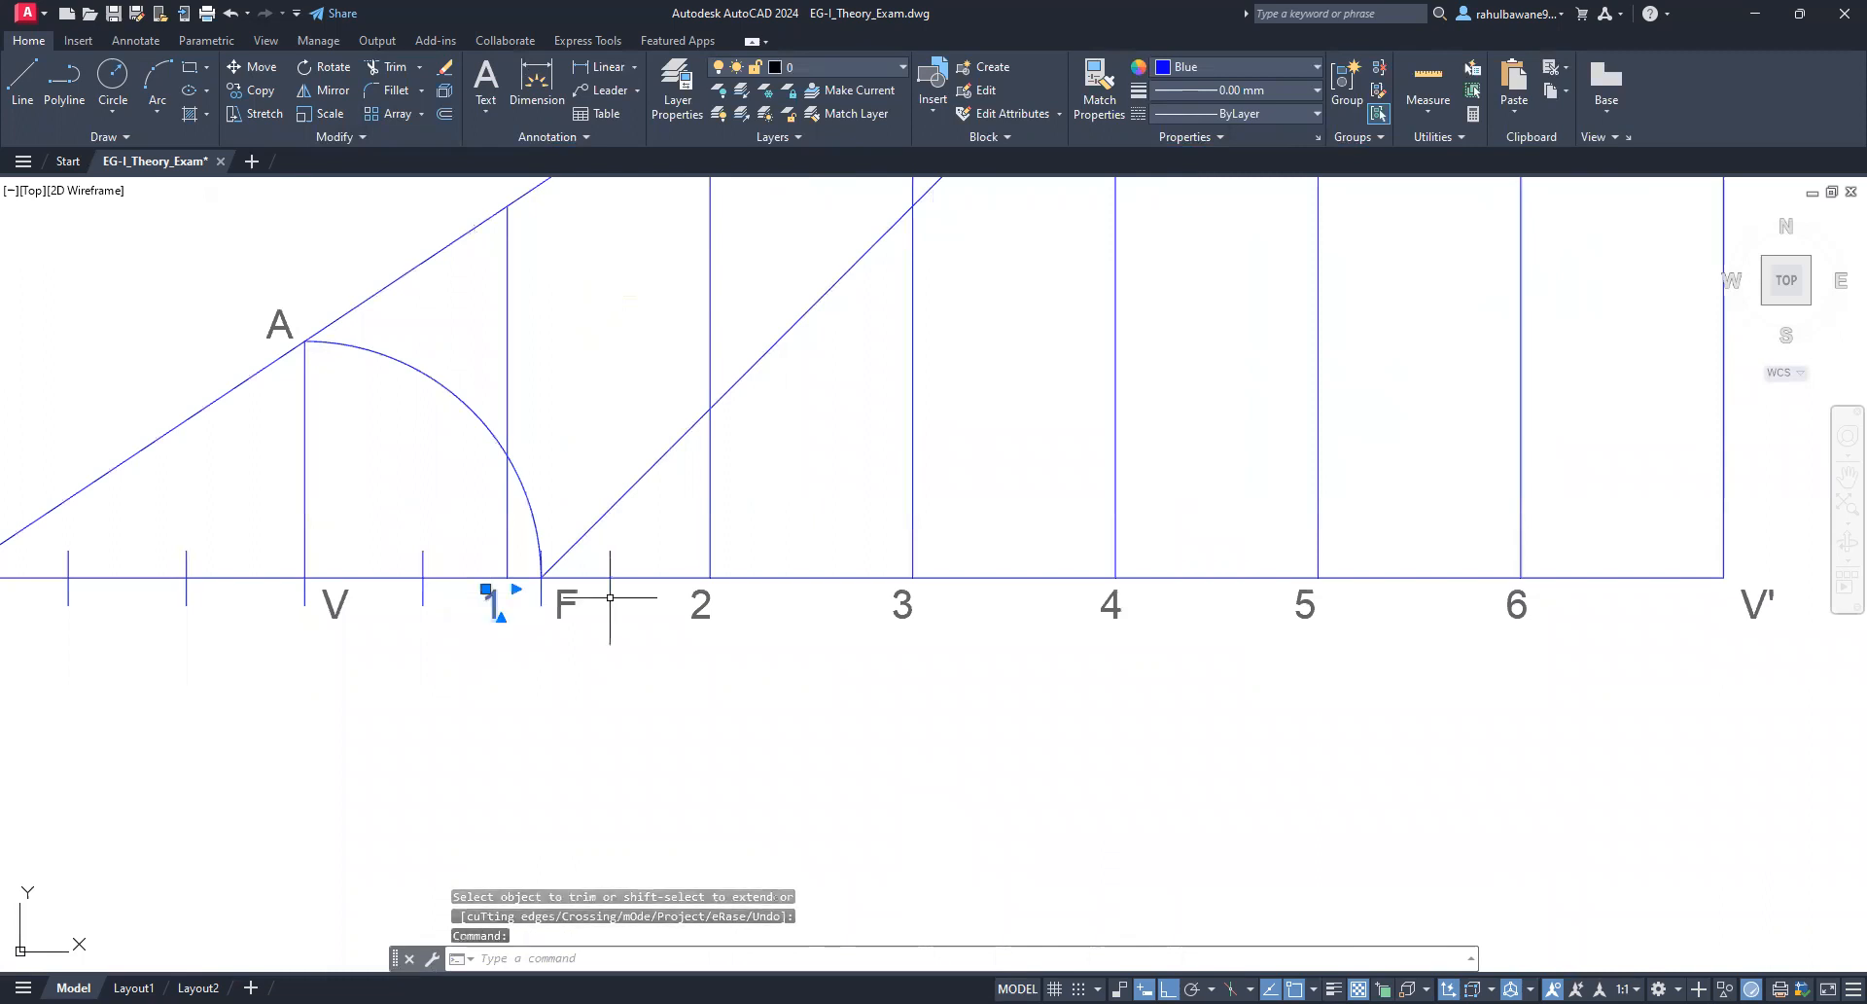
click(700, 604)
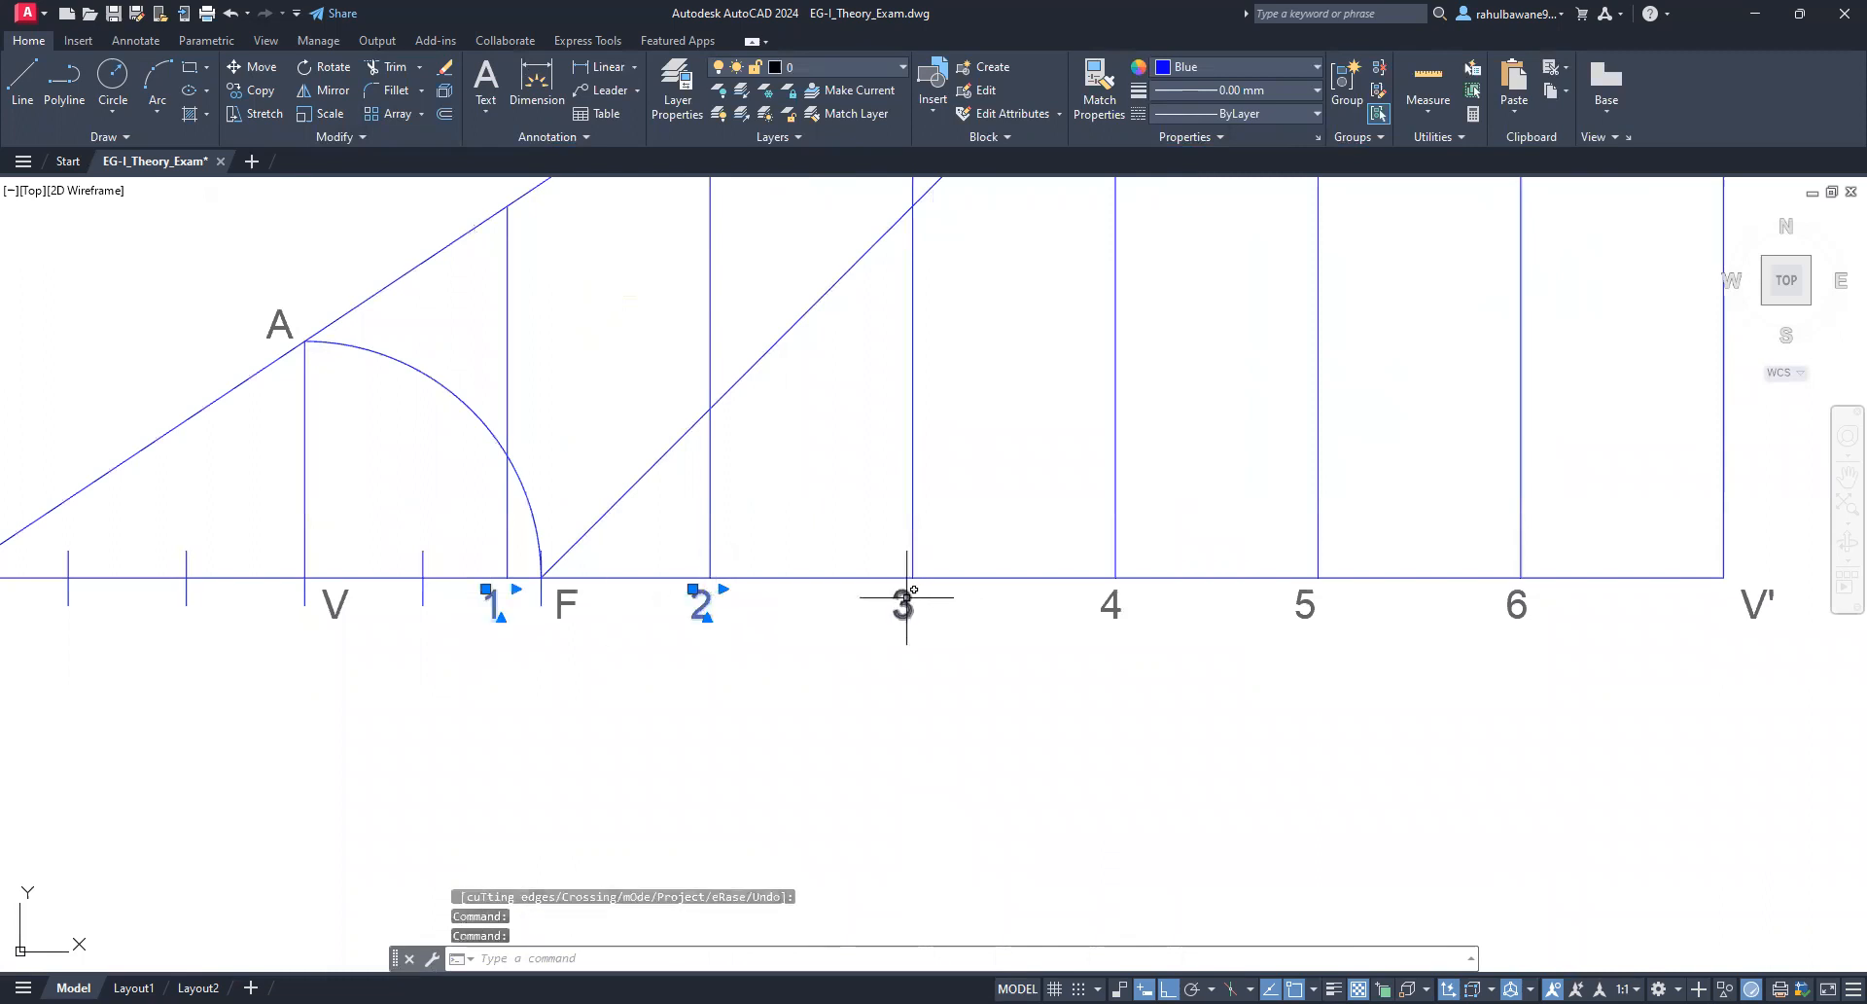
click(905, 600)
click(1110, 603)
click(1305, 603)
click(1517, 601)
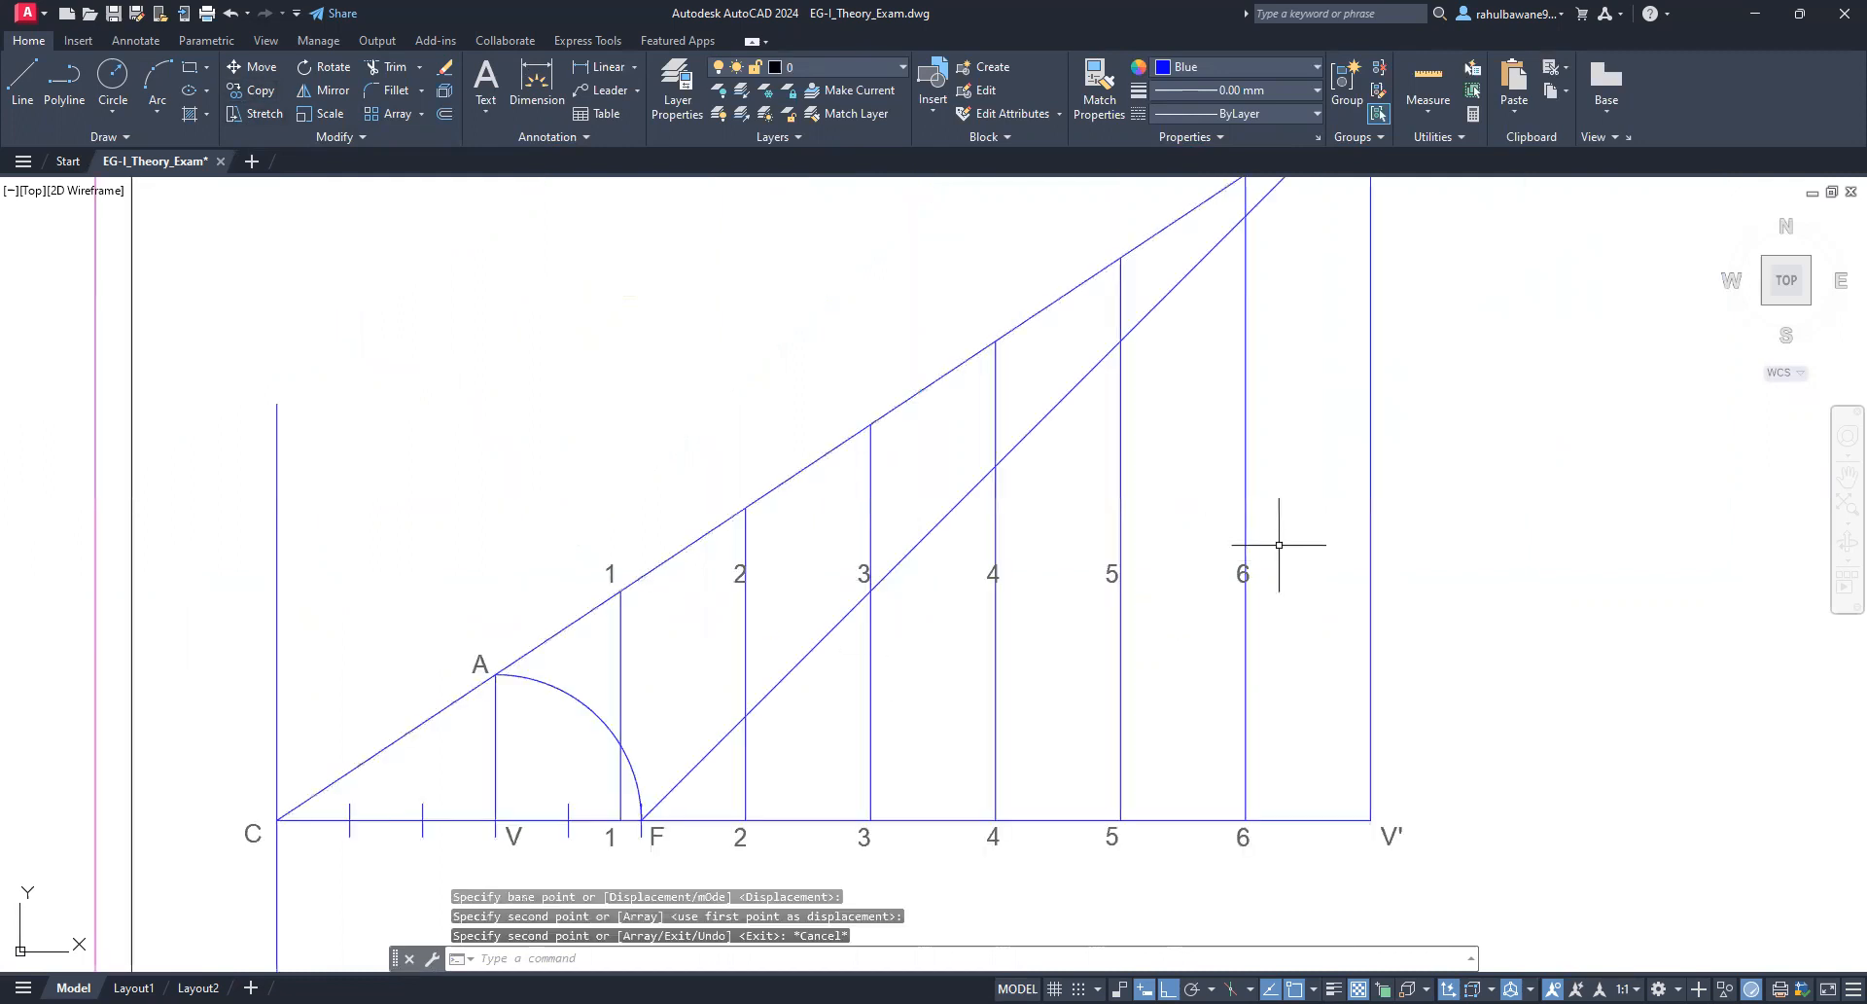
Step: Move the copied labels 2, 3 and 4 up to just above the upper ends of their vertical lines
click(739, 573)
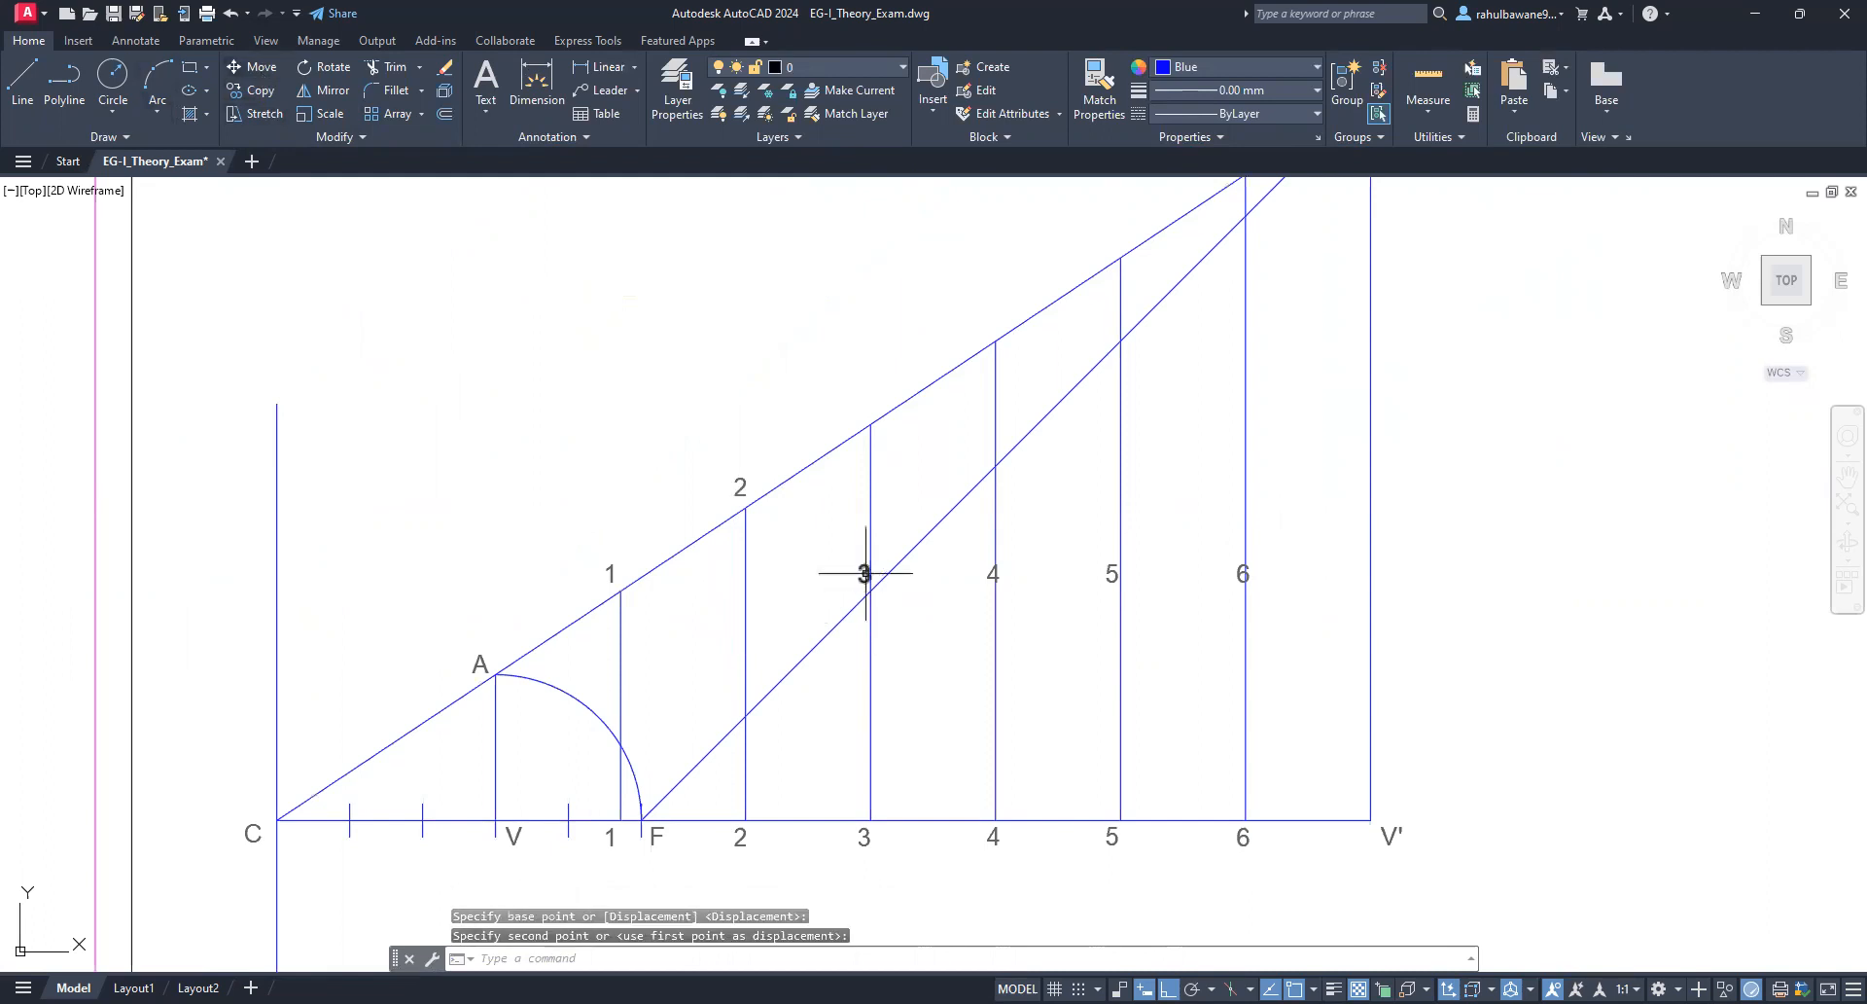
click(865, 573)
click(992, 573)
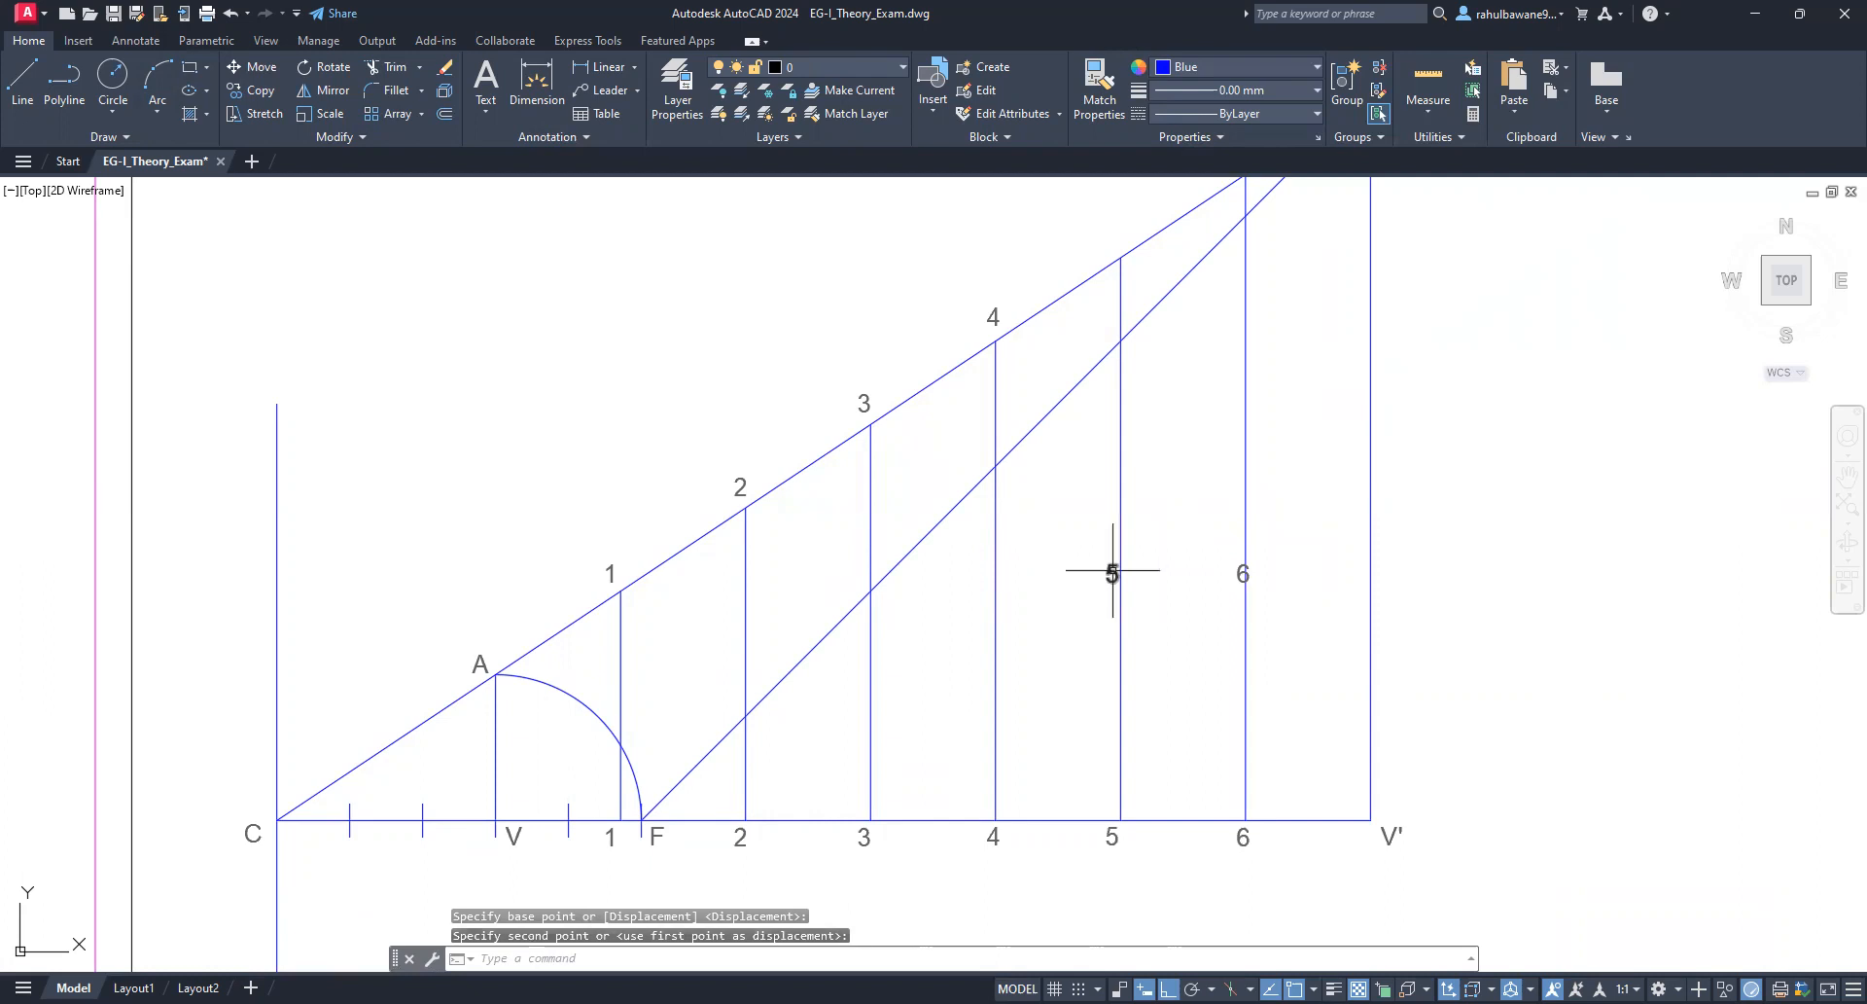
Step: Move the copied labels 5 and 6 up to just above the upper ends of their vertical lines
click(1112, 571)
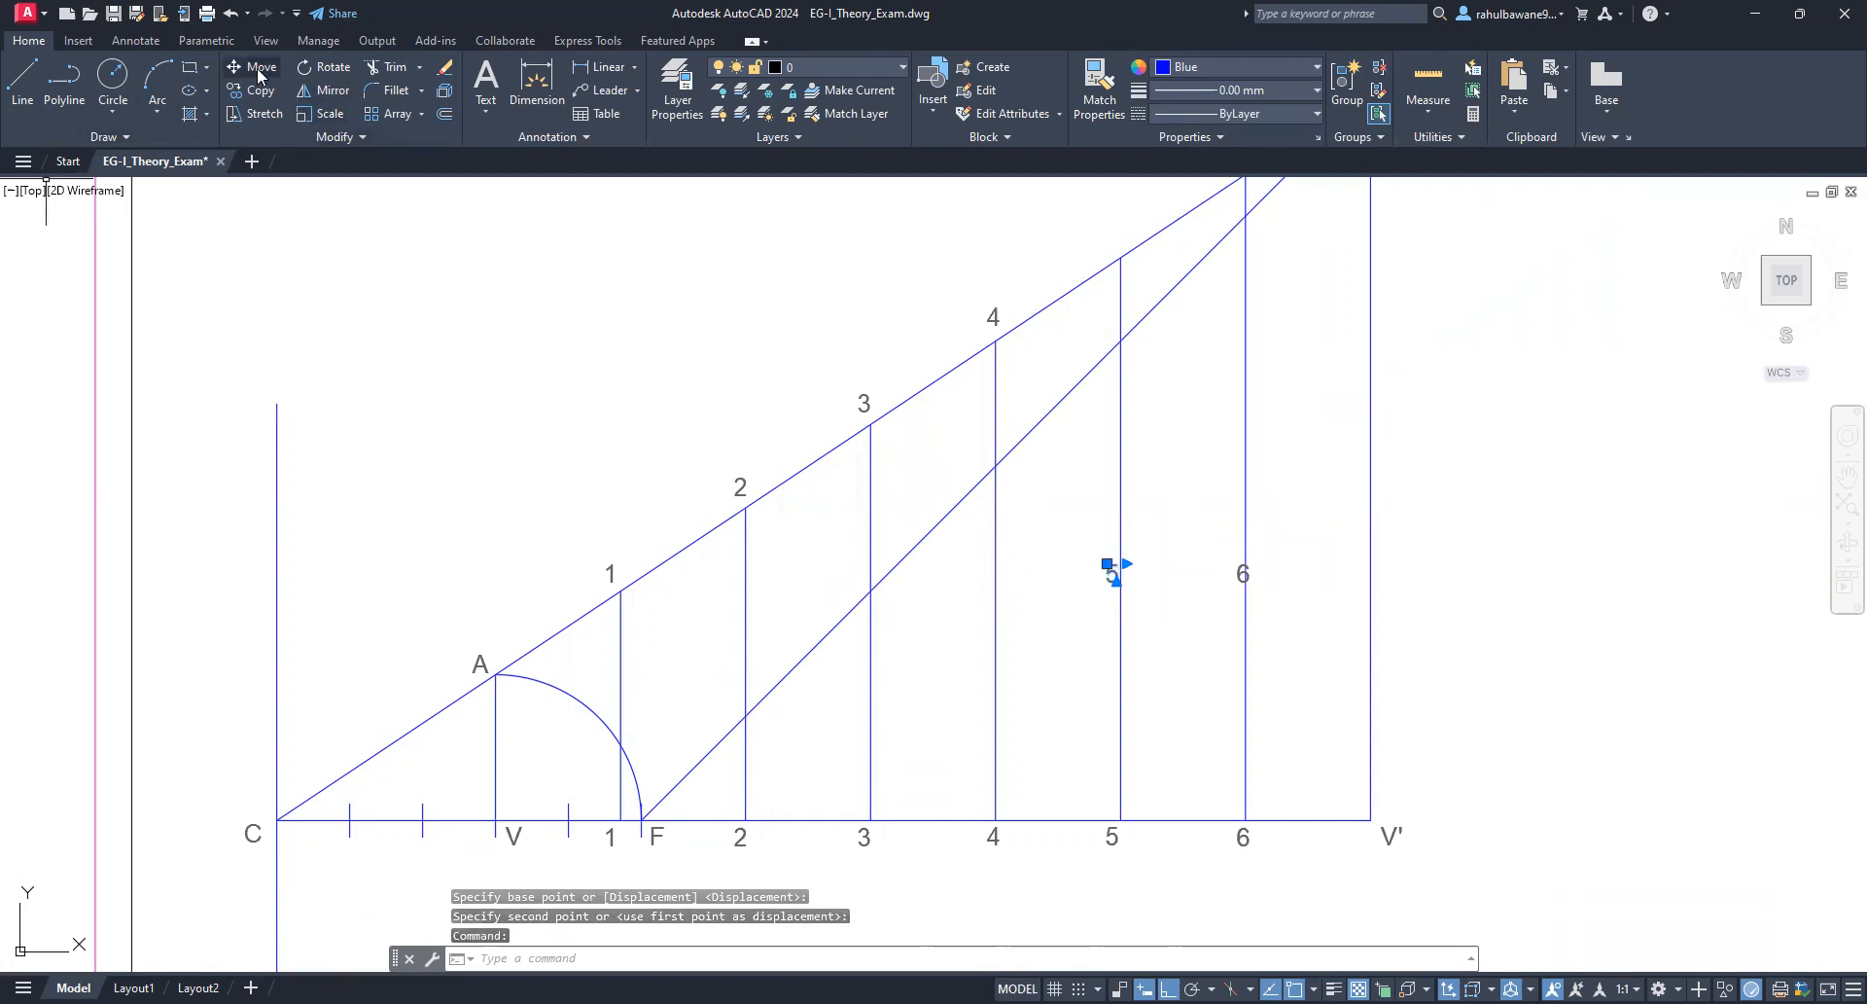
key(space)
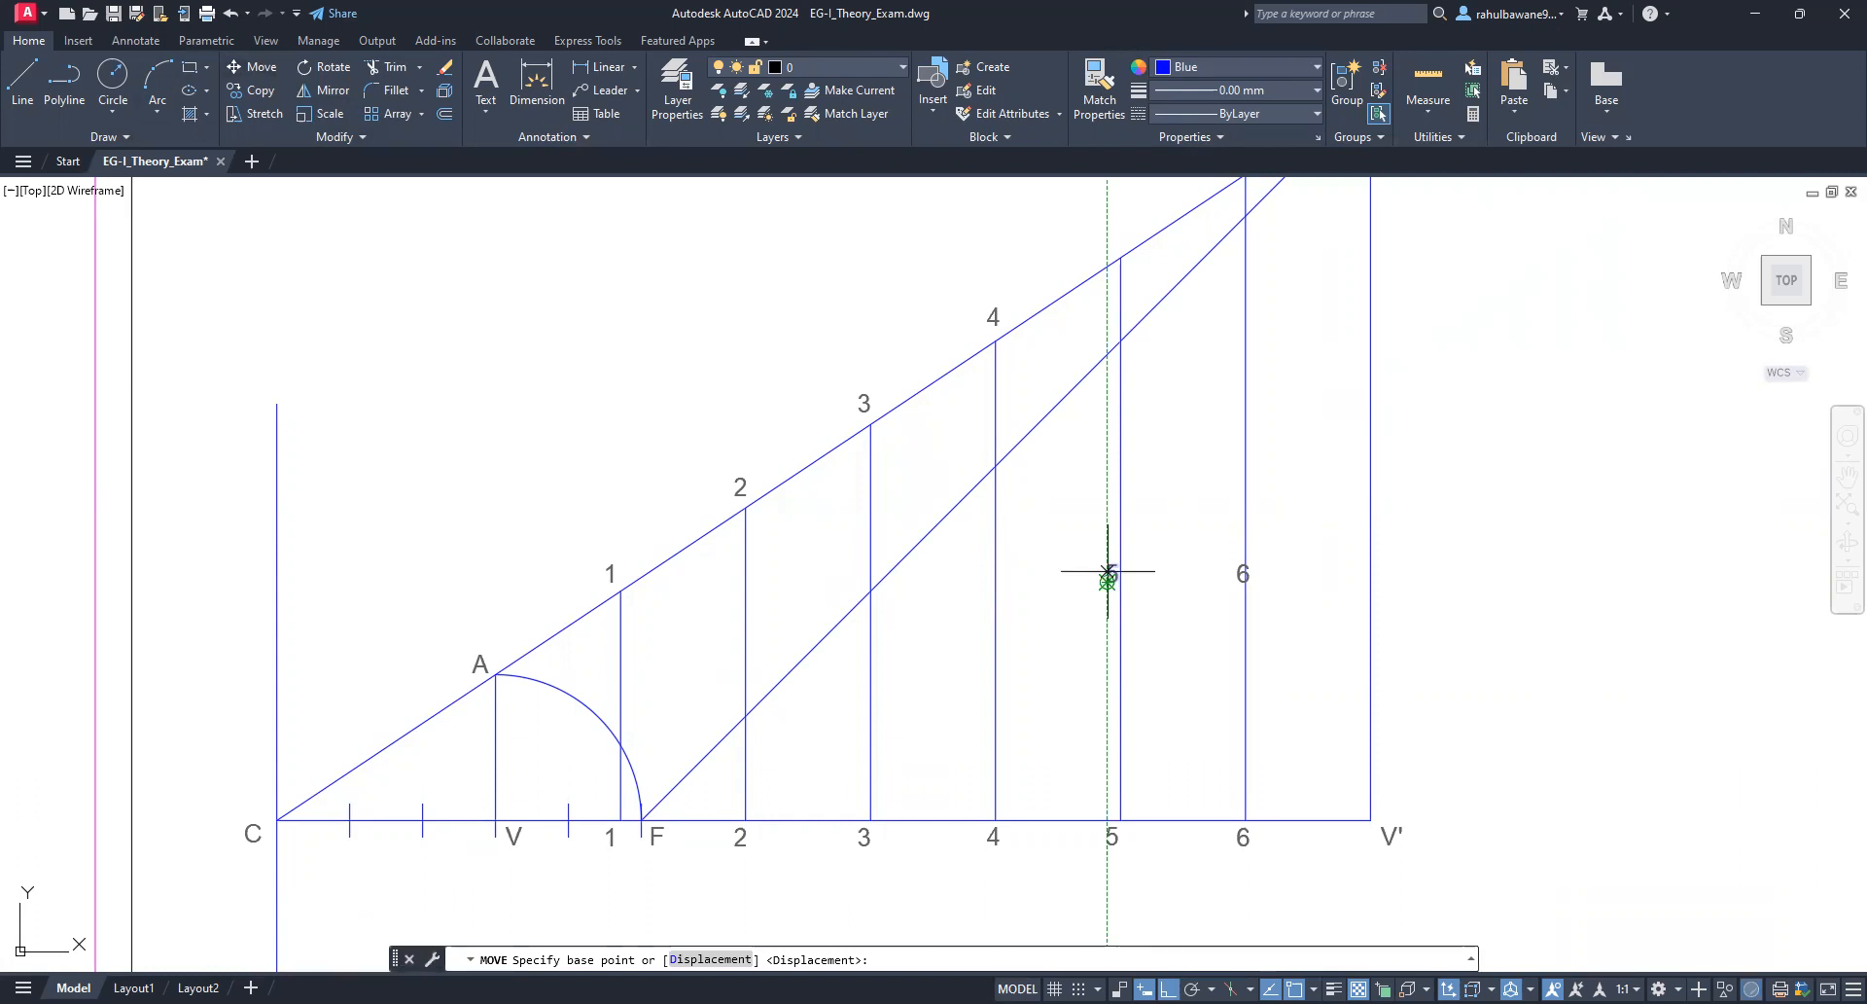
click(1107, 573)
click(1110, 236)
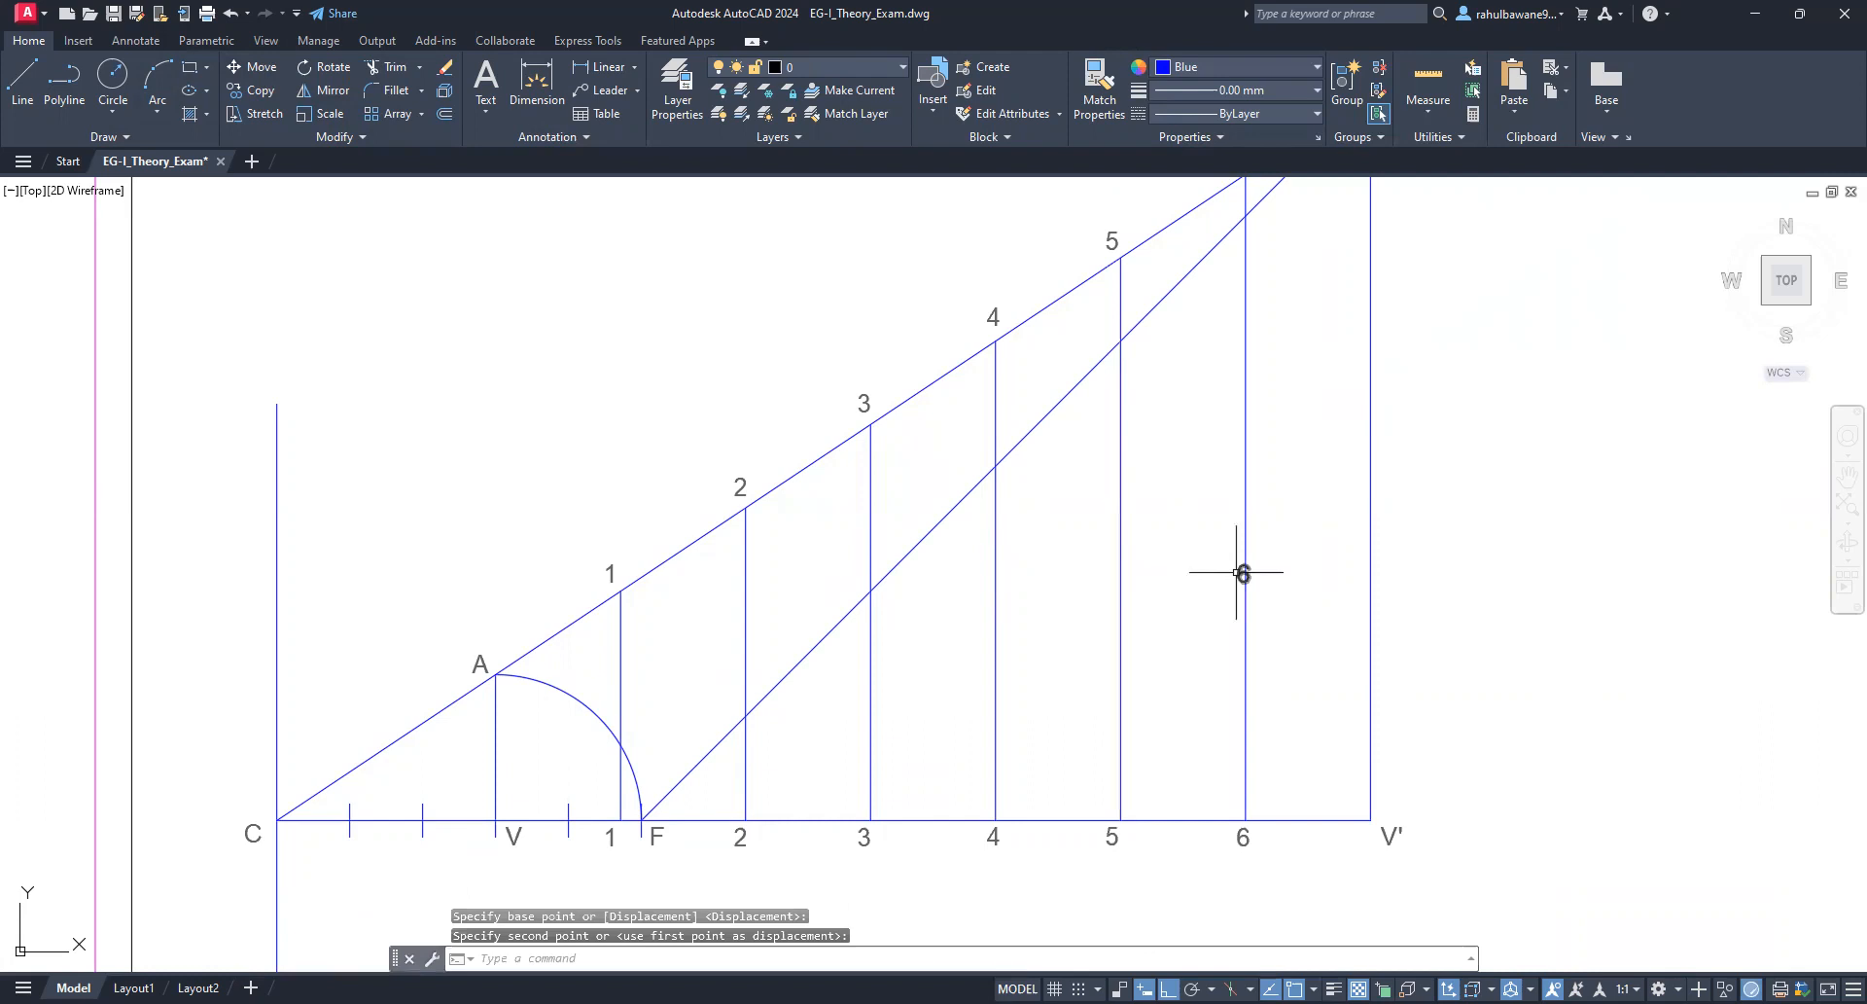
click(1240, 574)
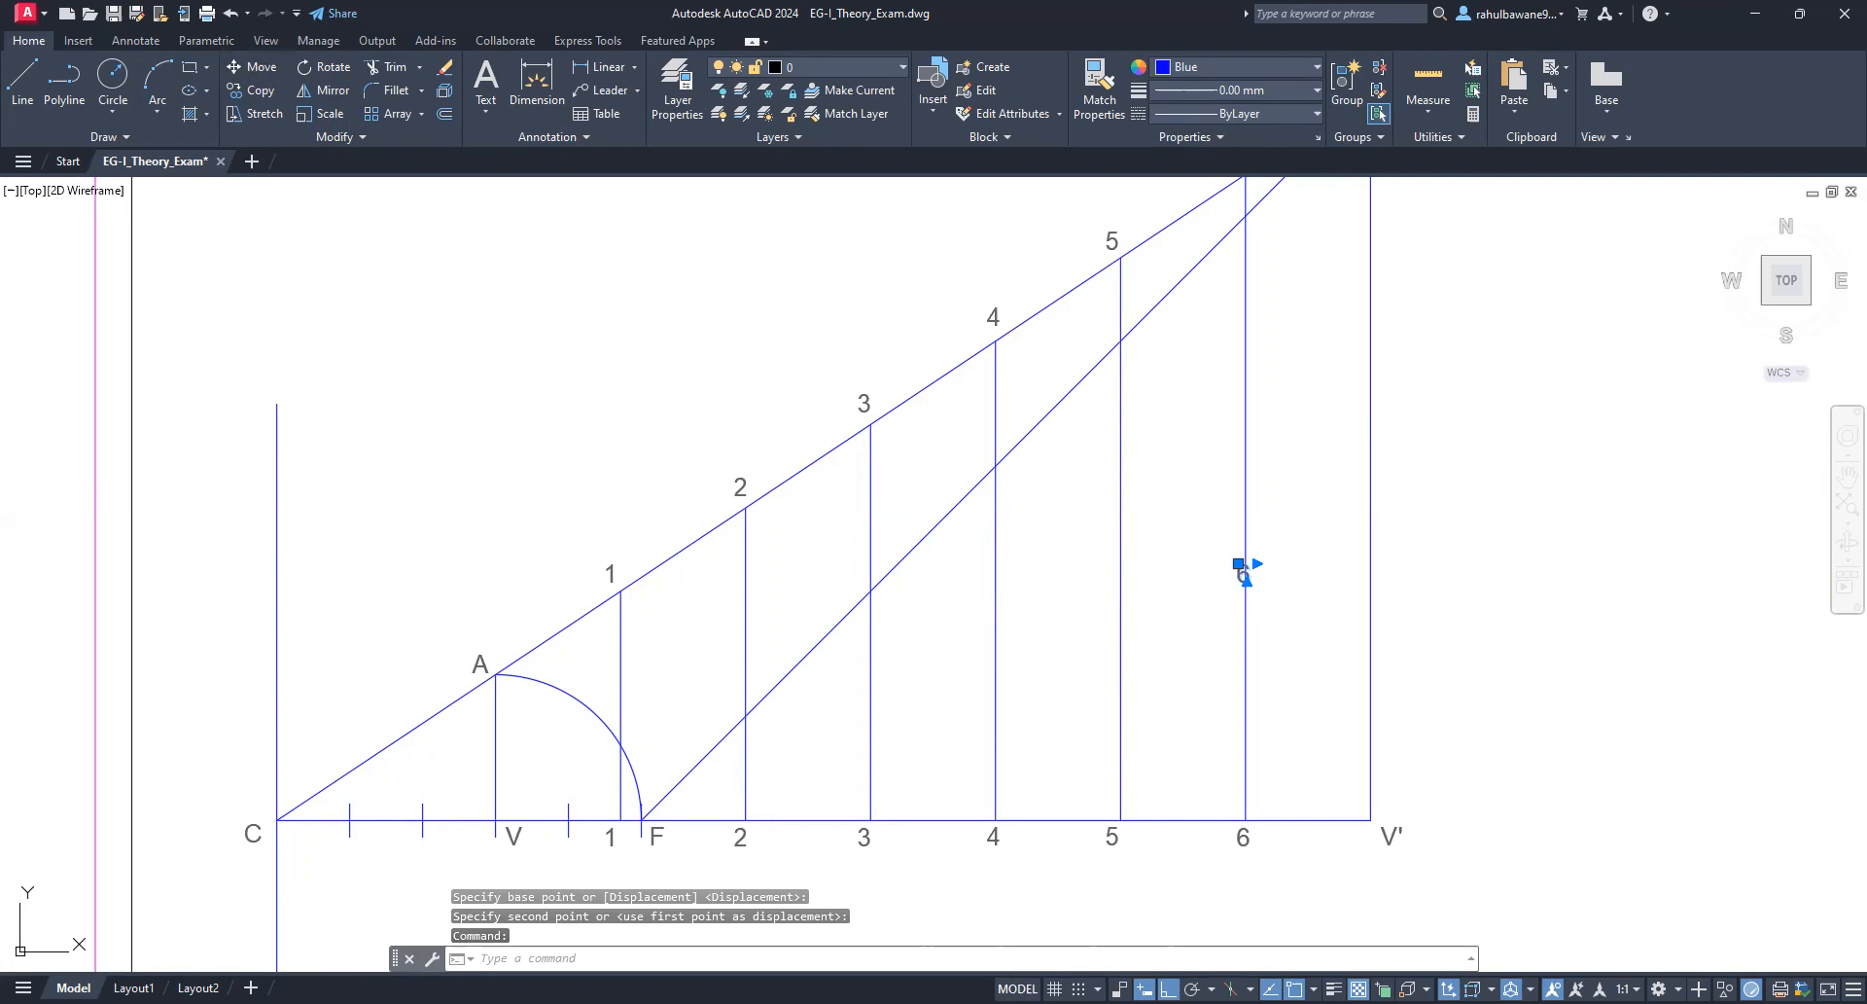
key(Escape)
Step: Mirror the six vertical lines at points 1 to 6 below the axis about line V–V', keeping the originals
scroll(1325, 271, down, 6)
scroll(1388, 475, up, 2)
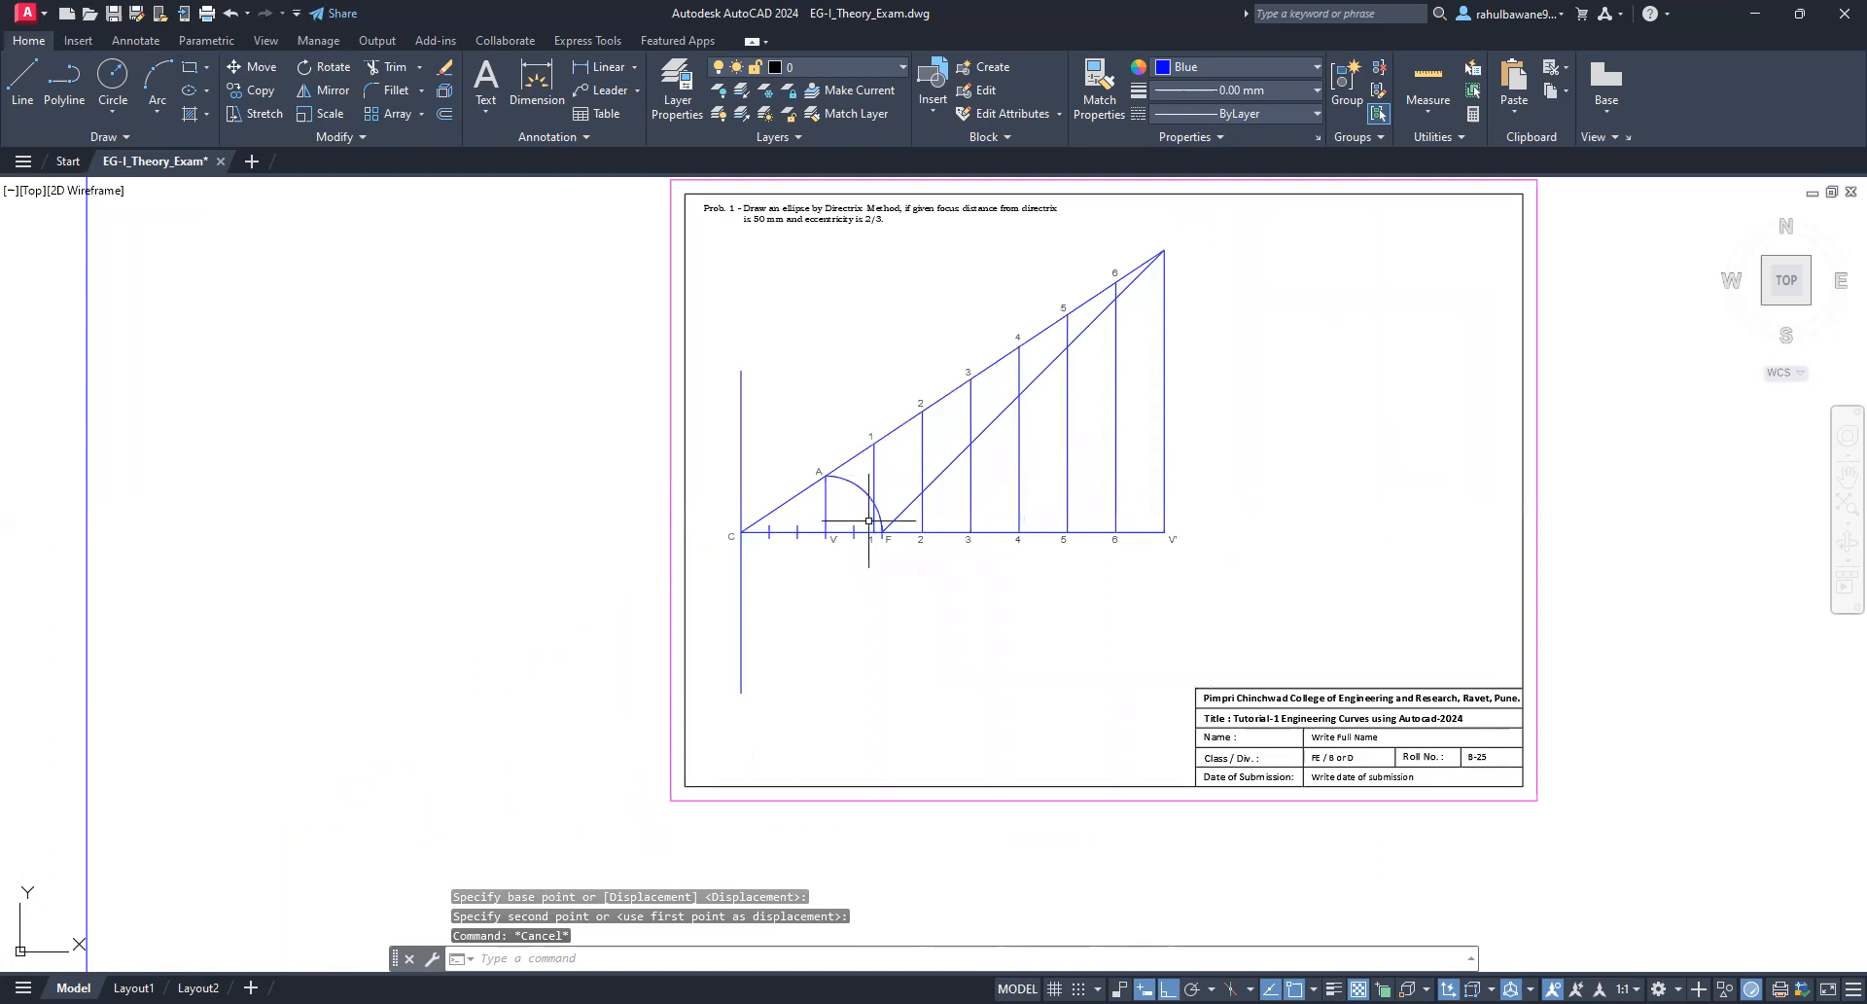
scroll(987, 540, up, 2)
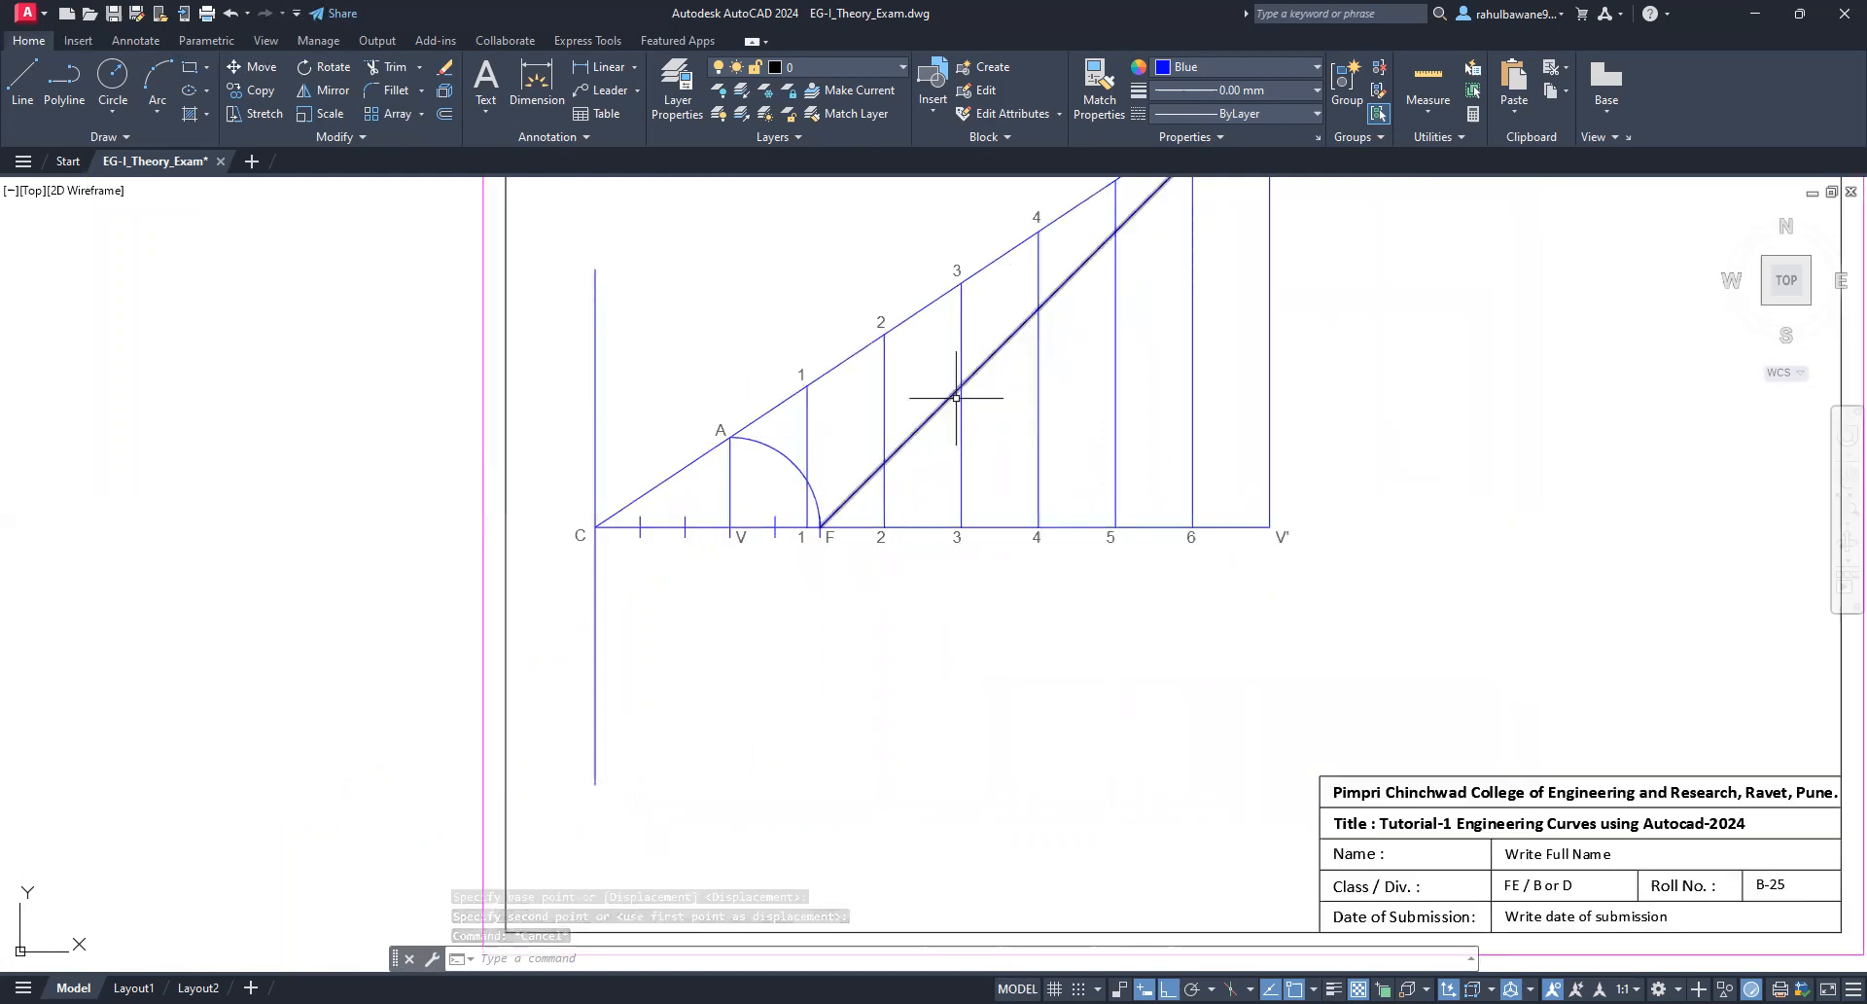
click(806, 409)
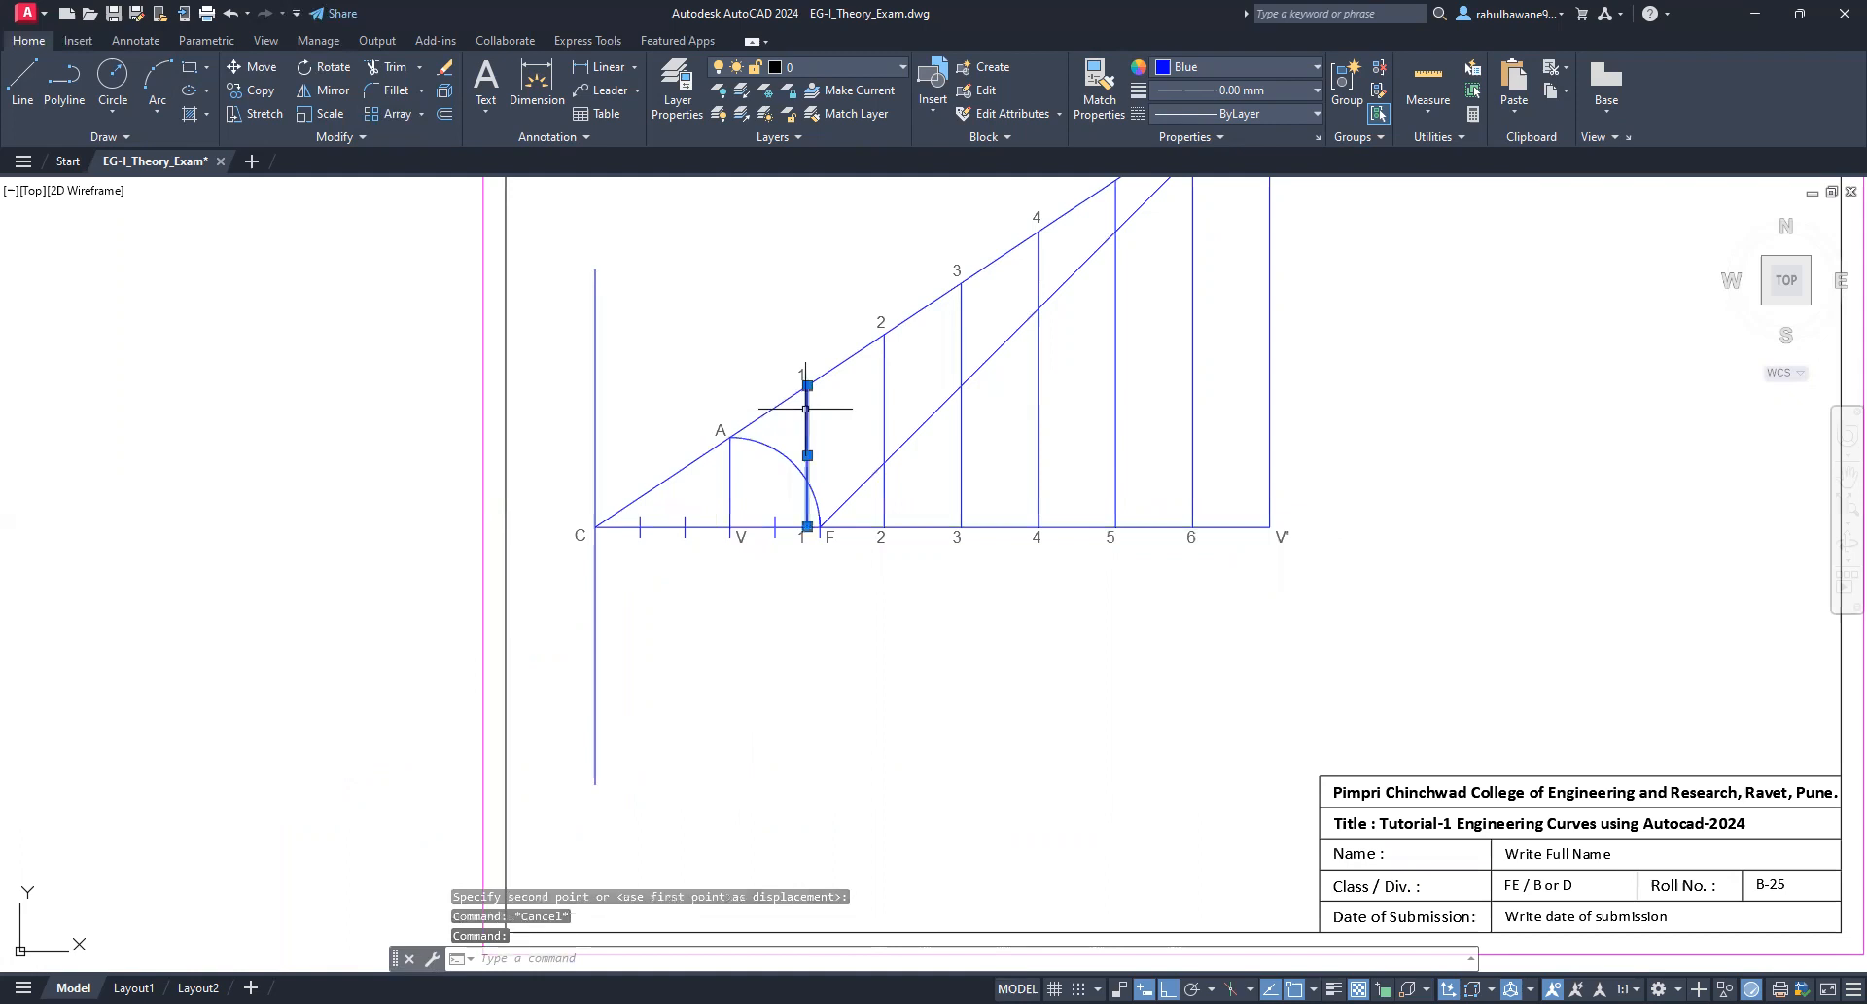
click(884, 401)
click(962, 323)
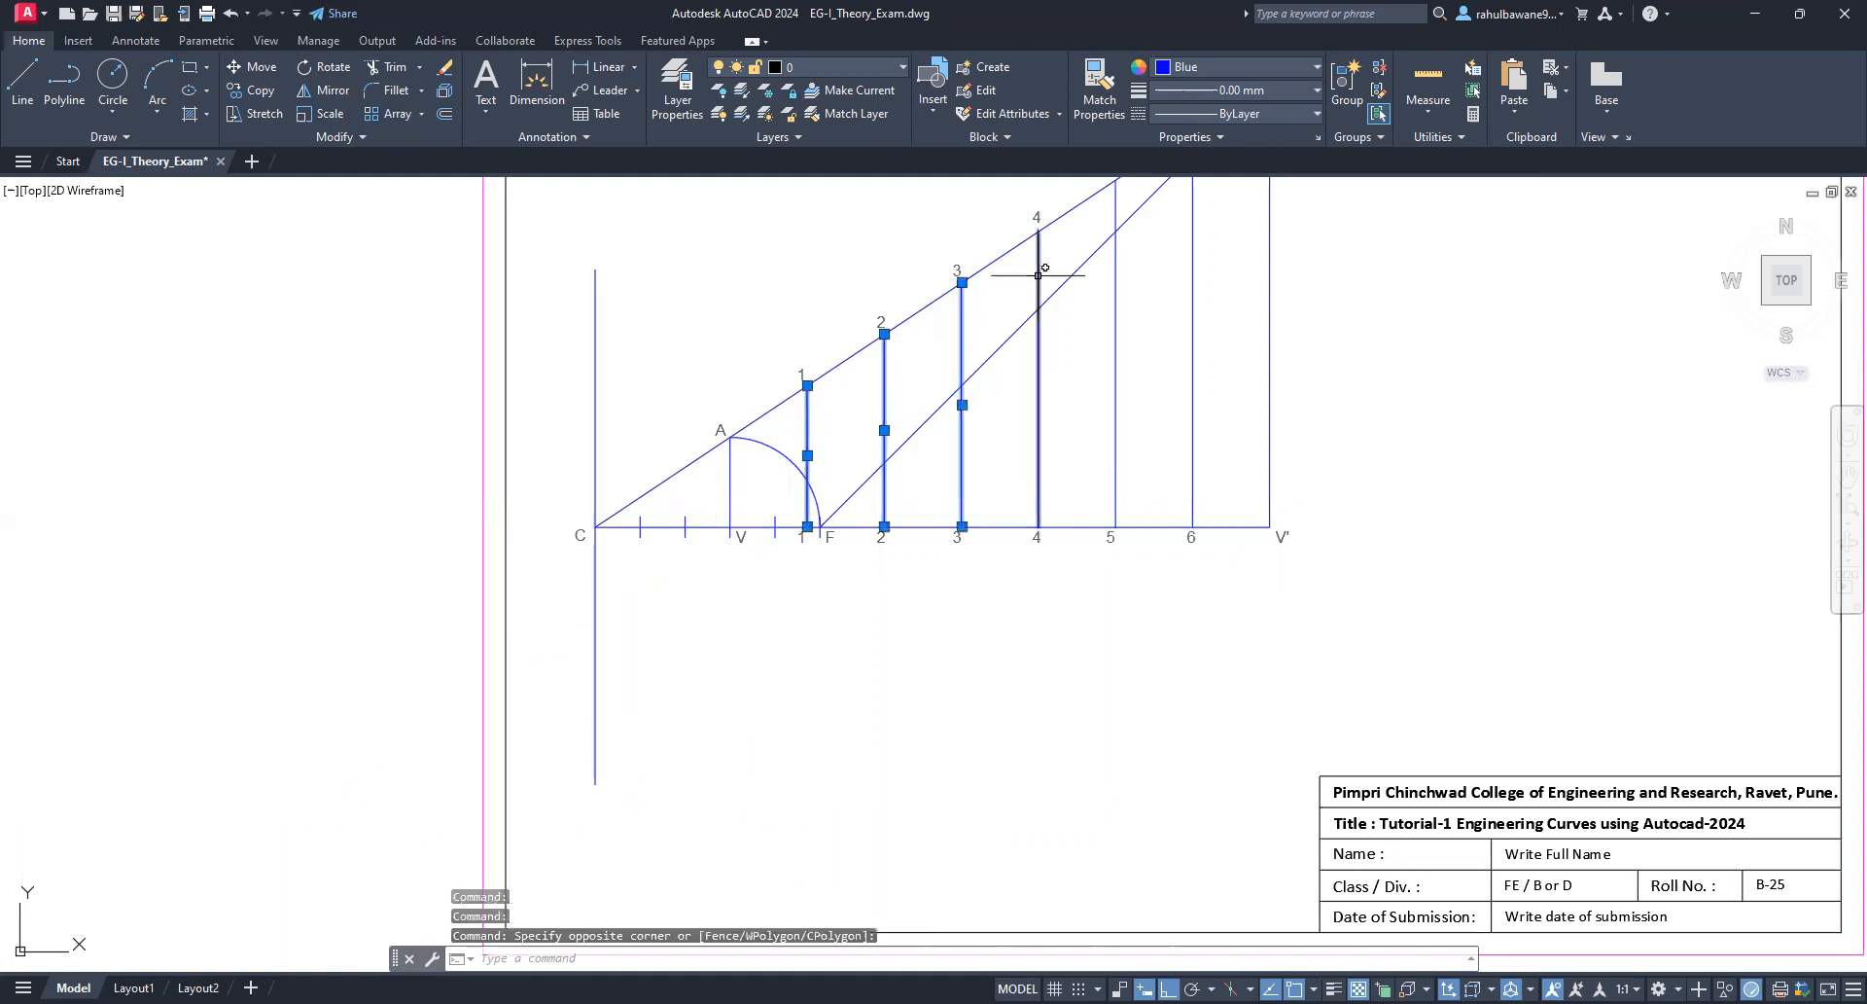
click(1039, 282)
click(1116, 311)
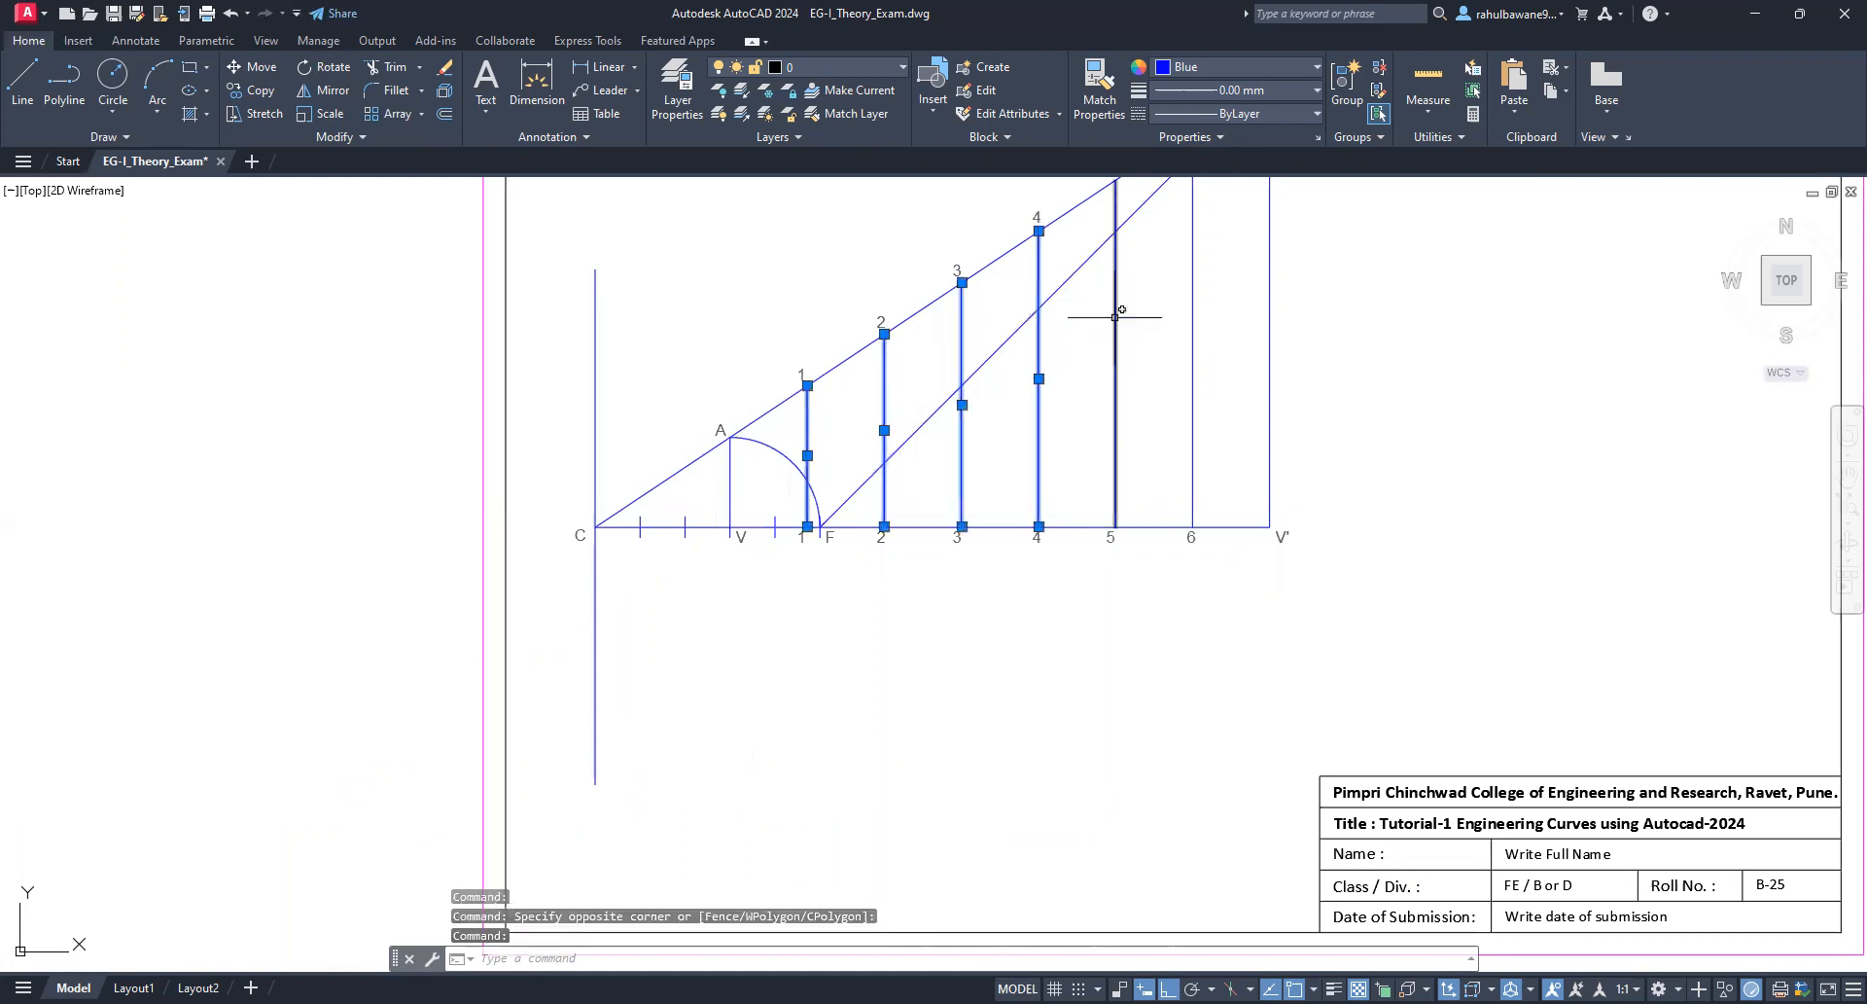
click(1192, 375)
scroll(954, 833, down, 3)
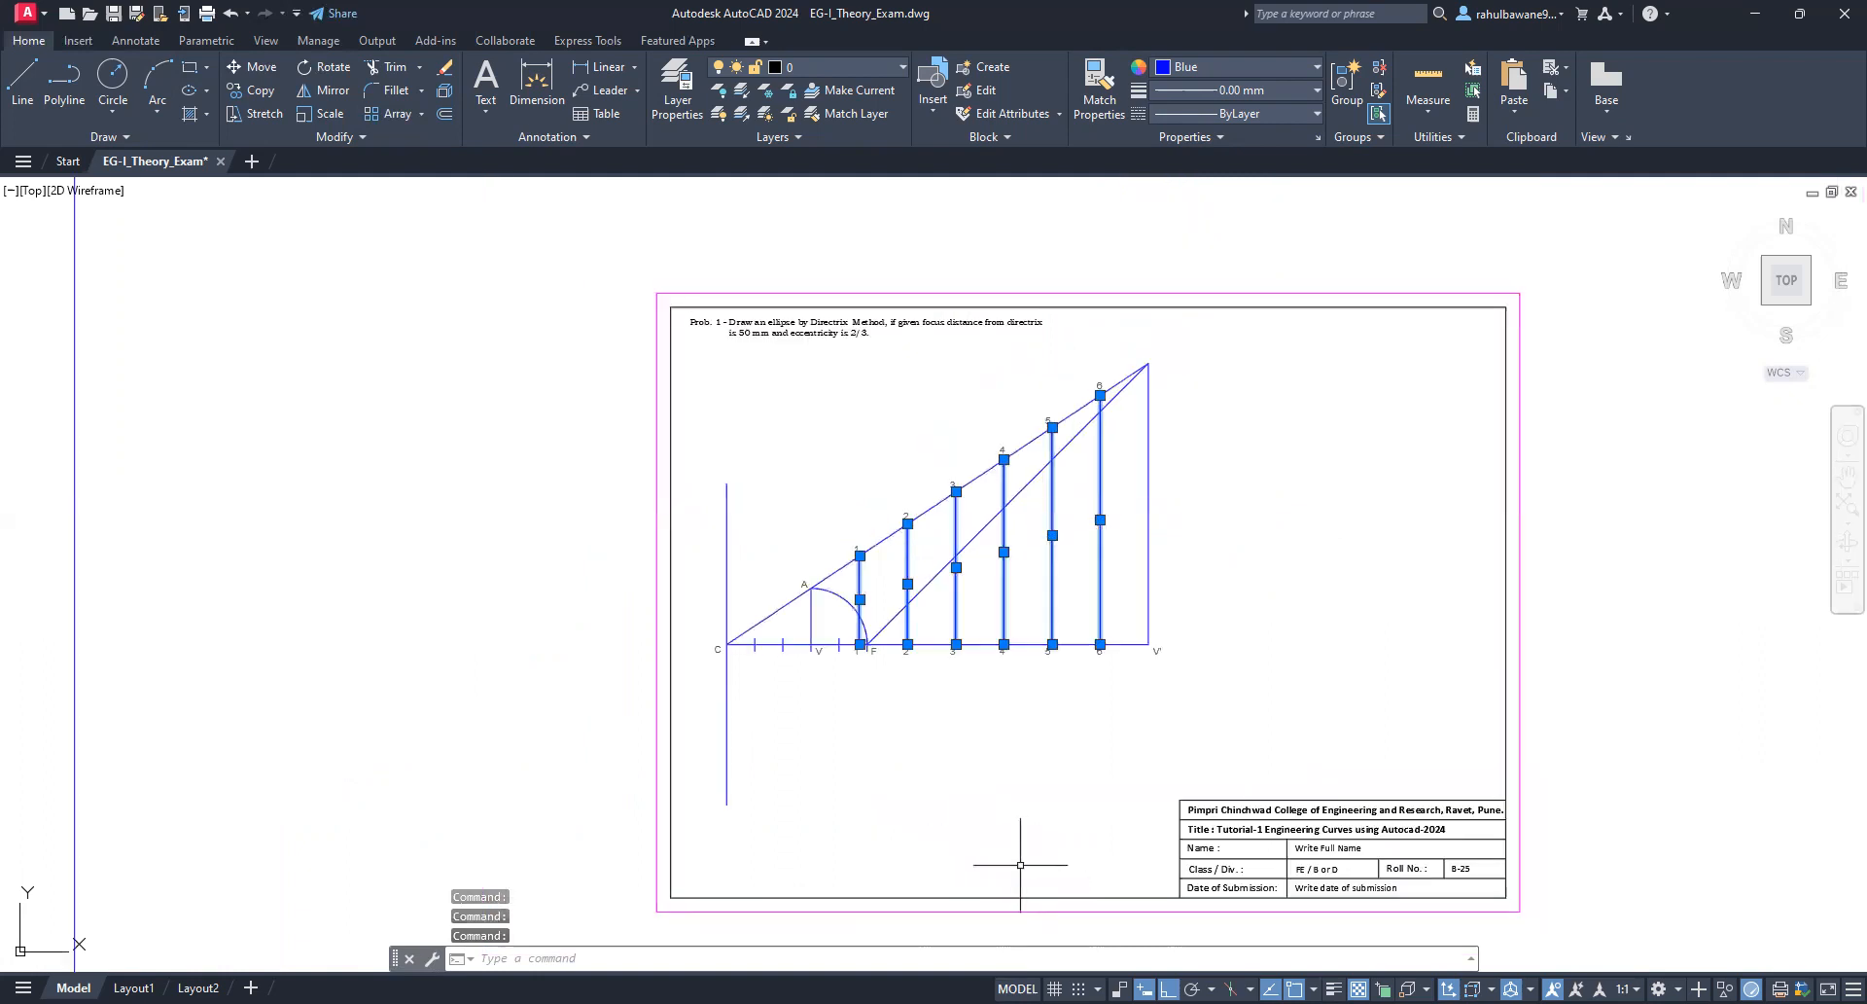
scroll(1012, 851, up, 3)
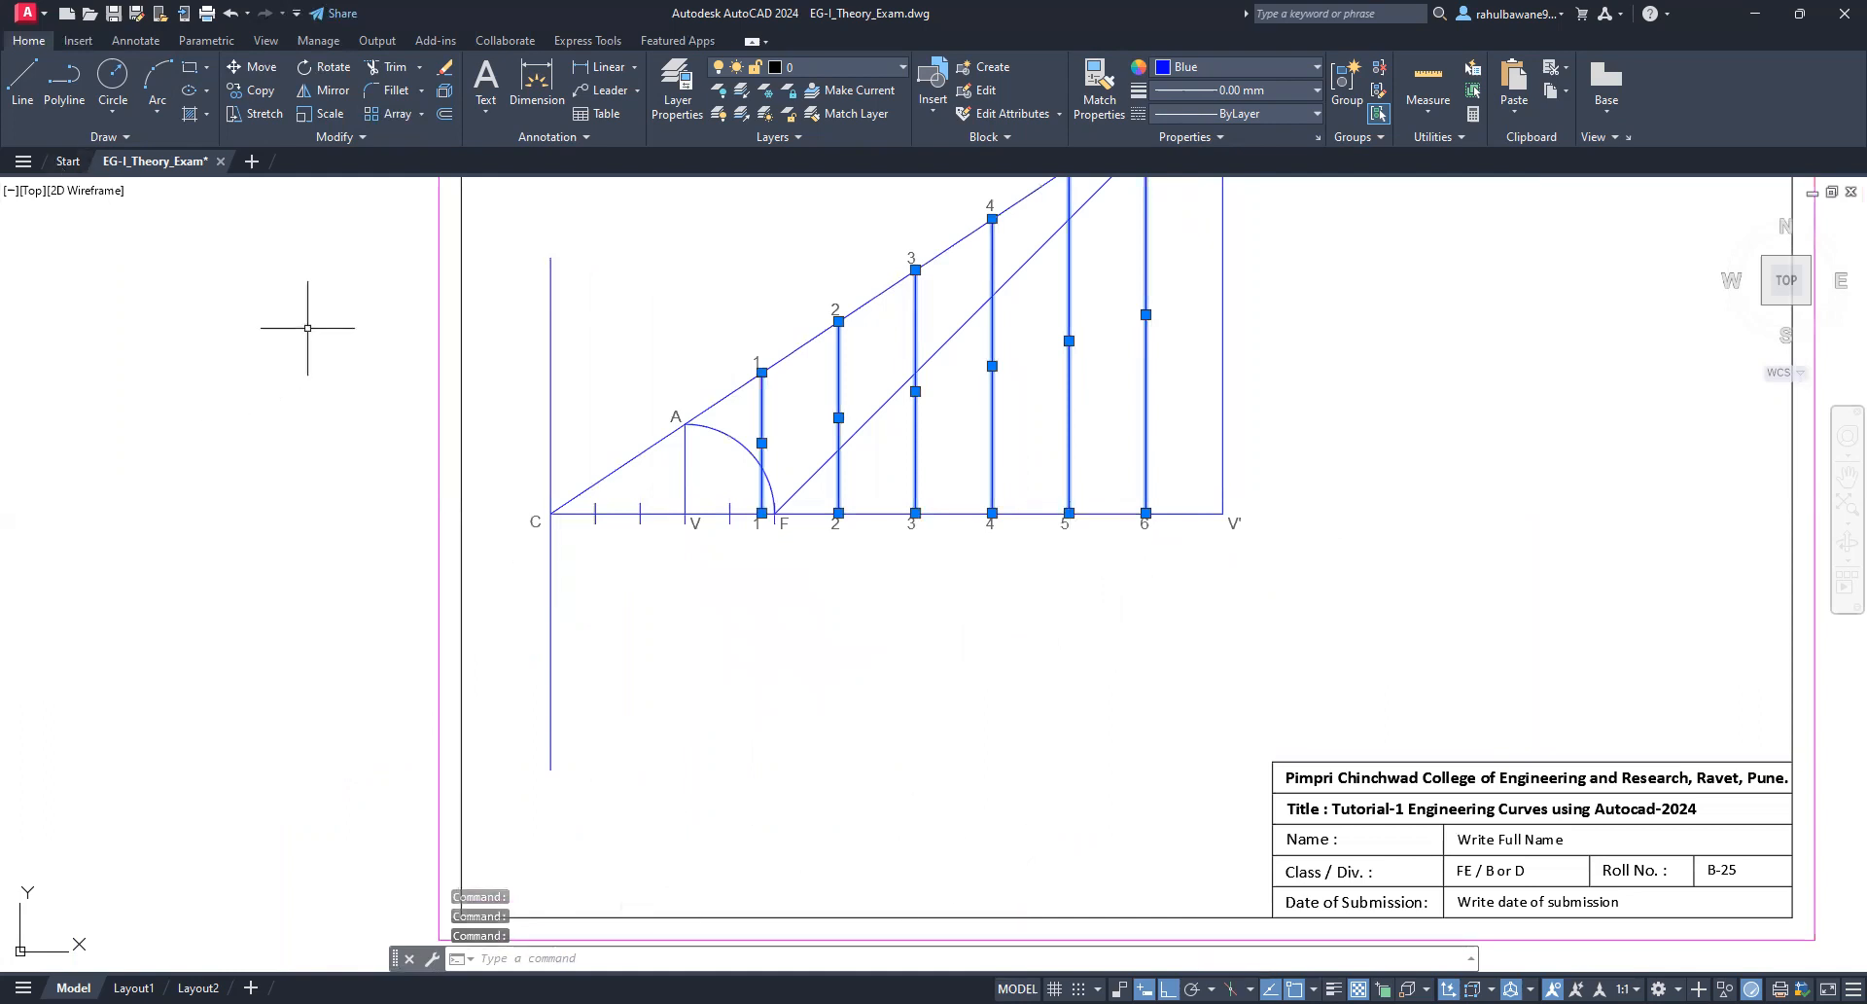
click(340, 95)
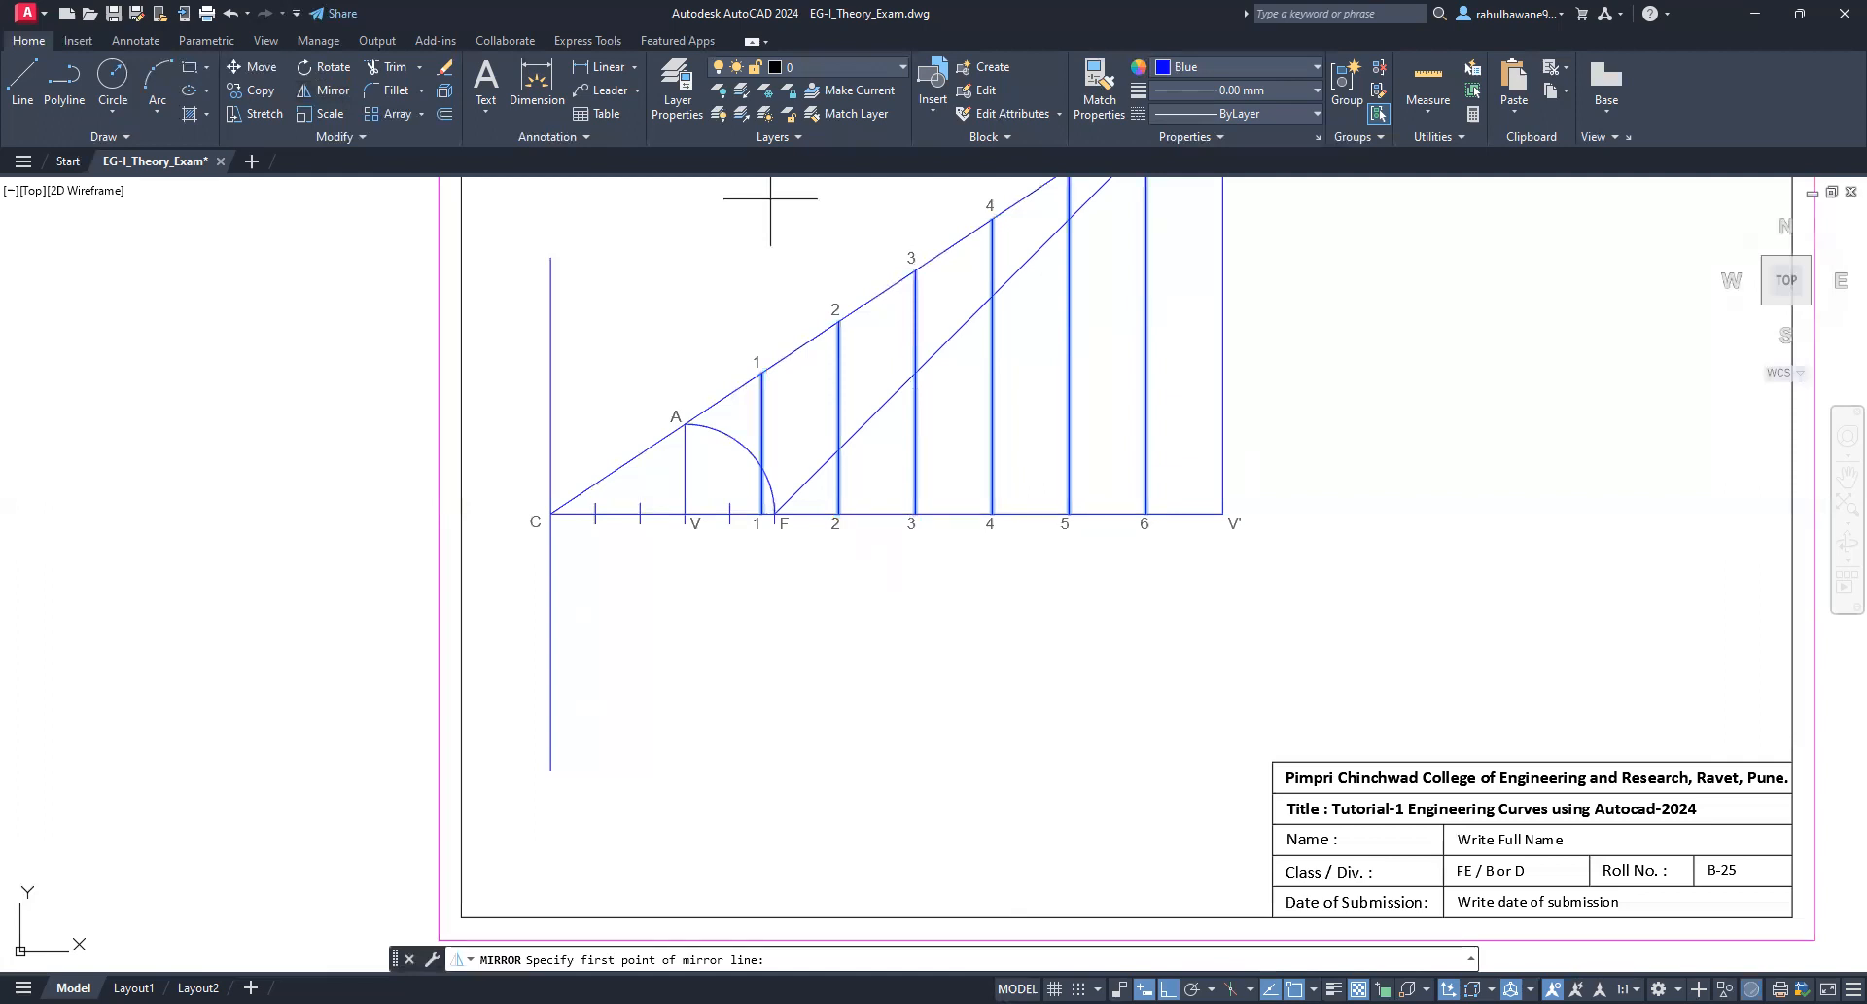
click(684, 513)
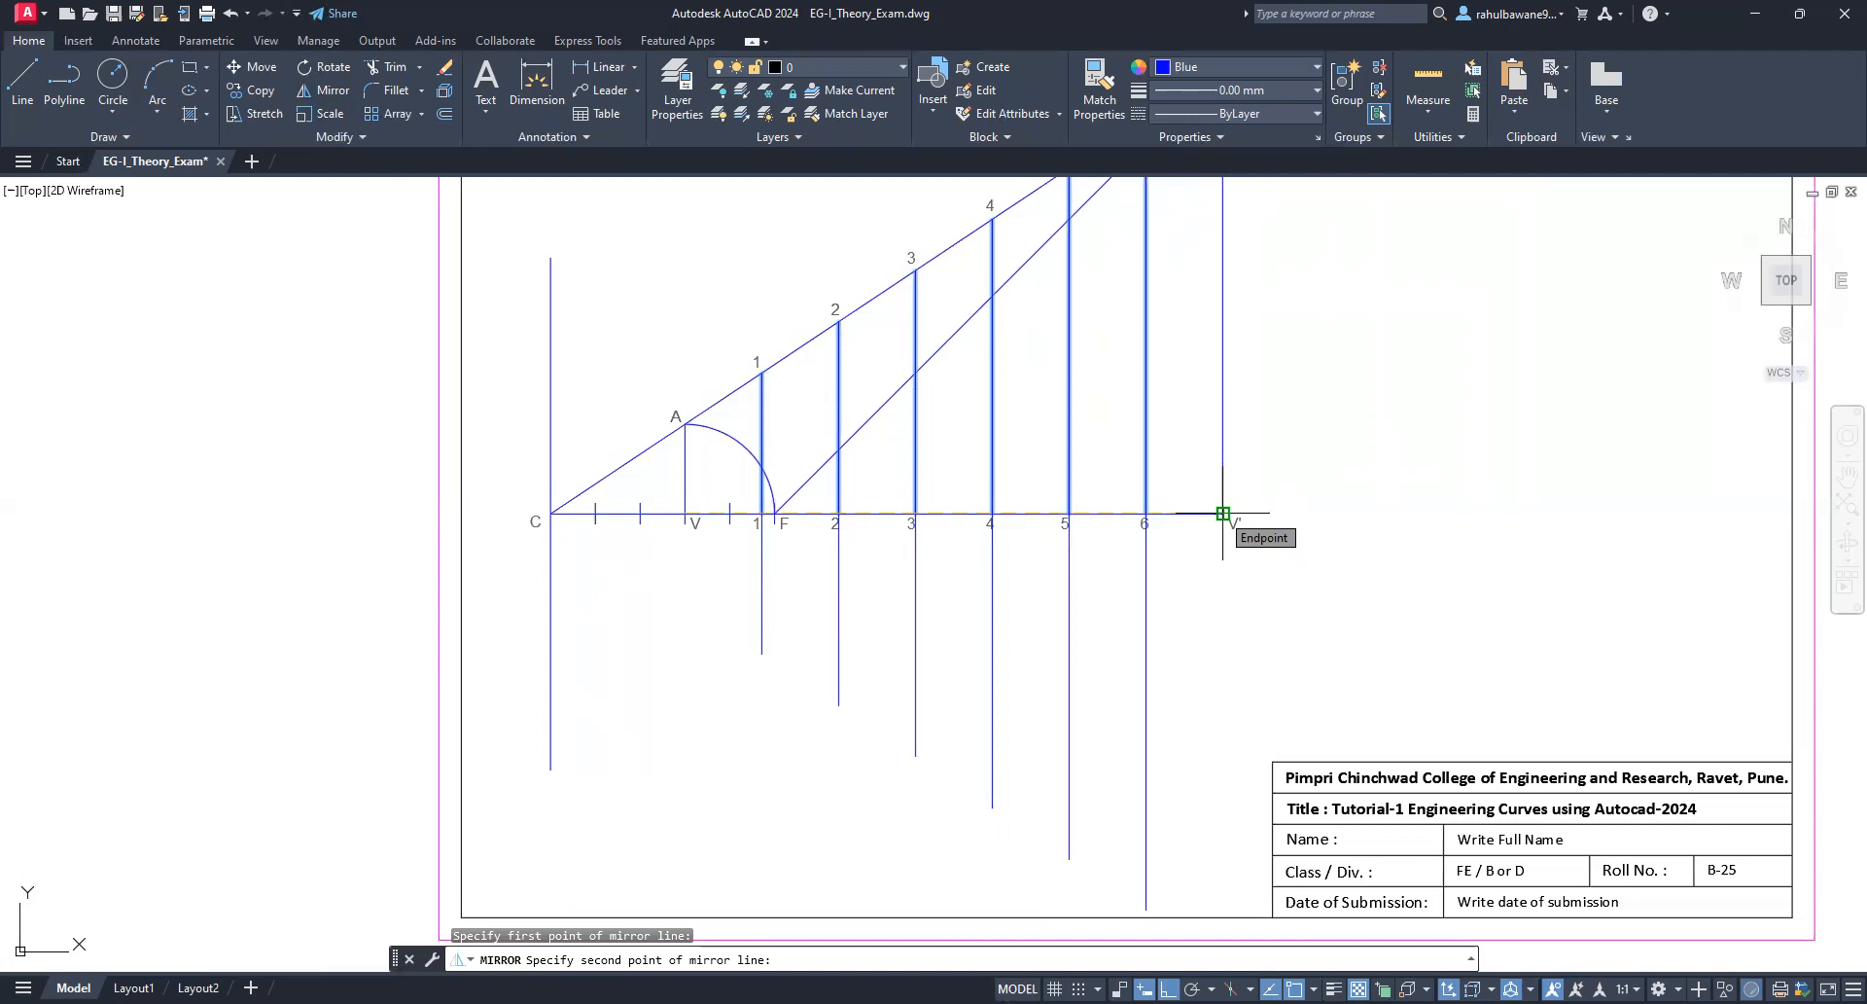
click(1223, 513)
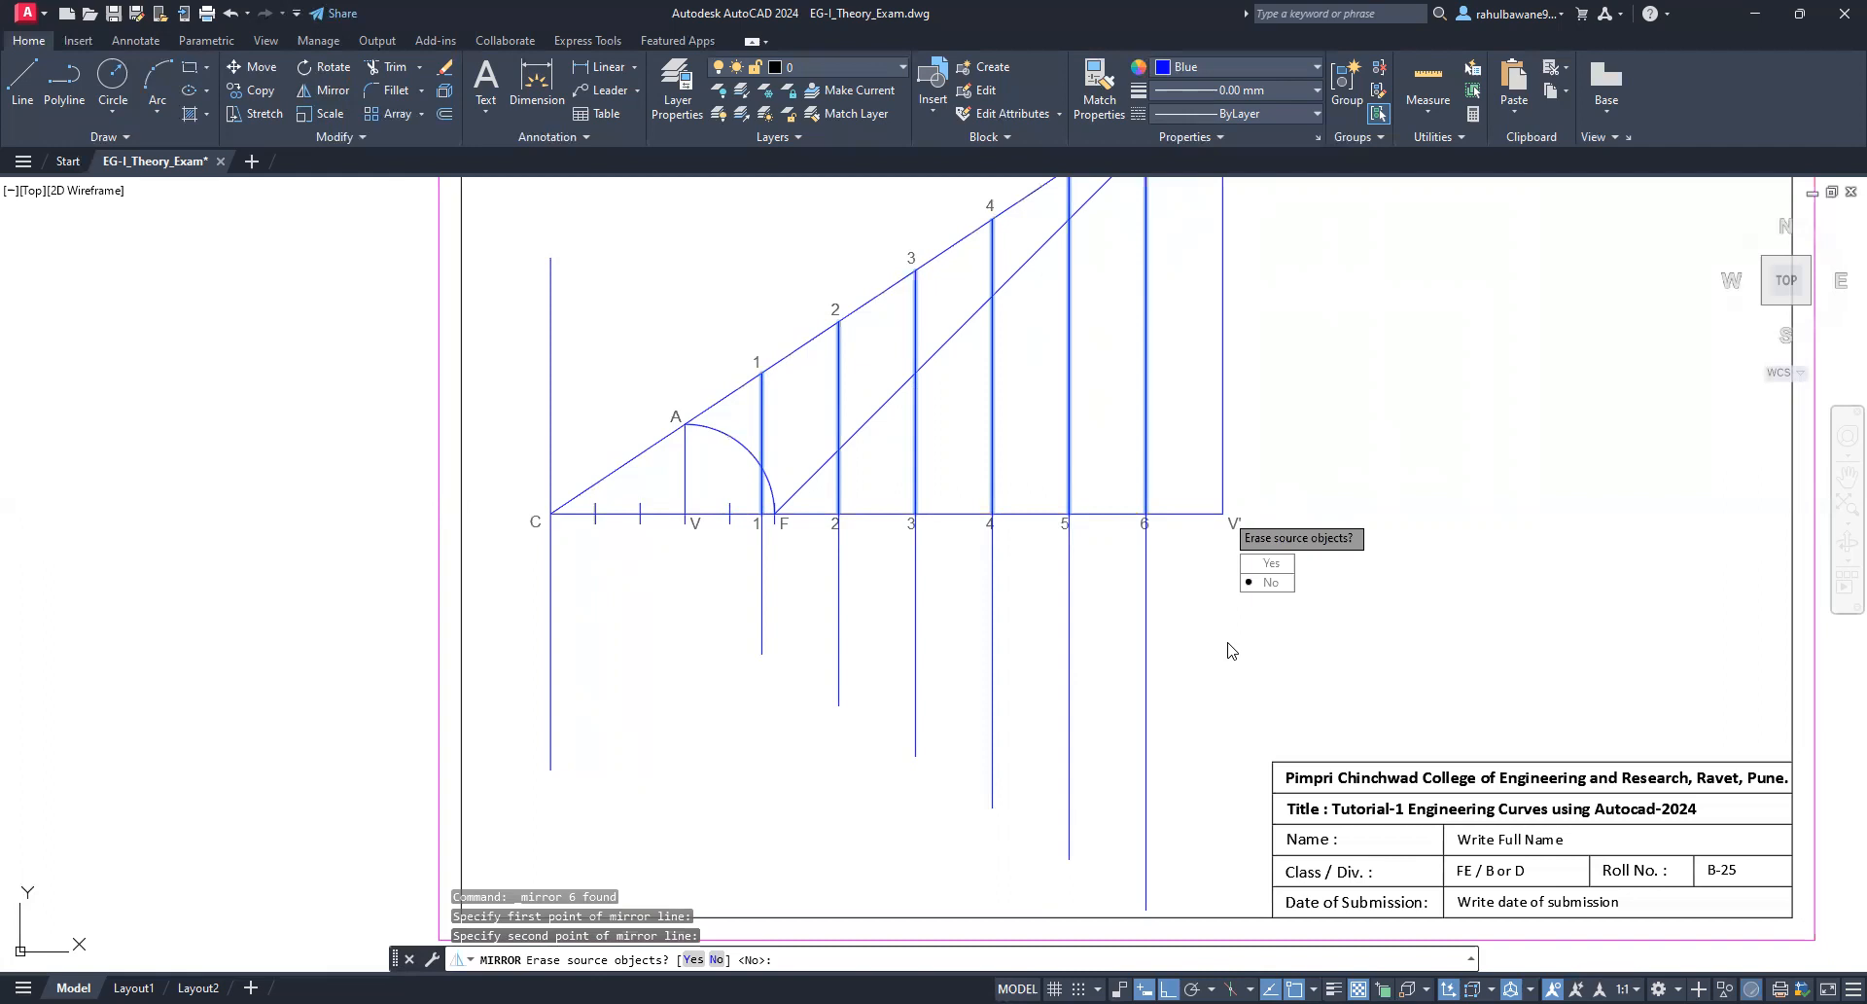
key(Return)
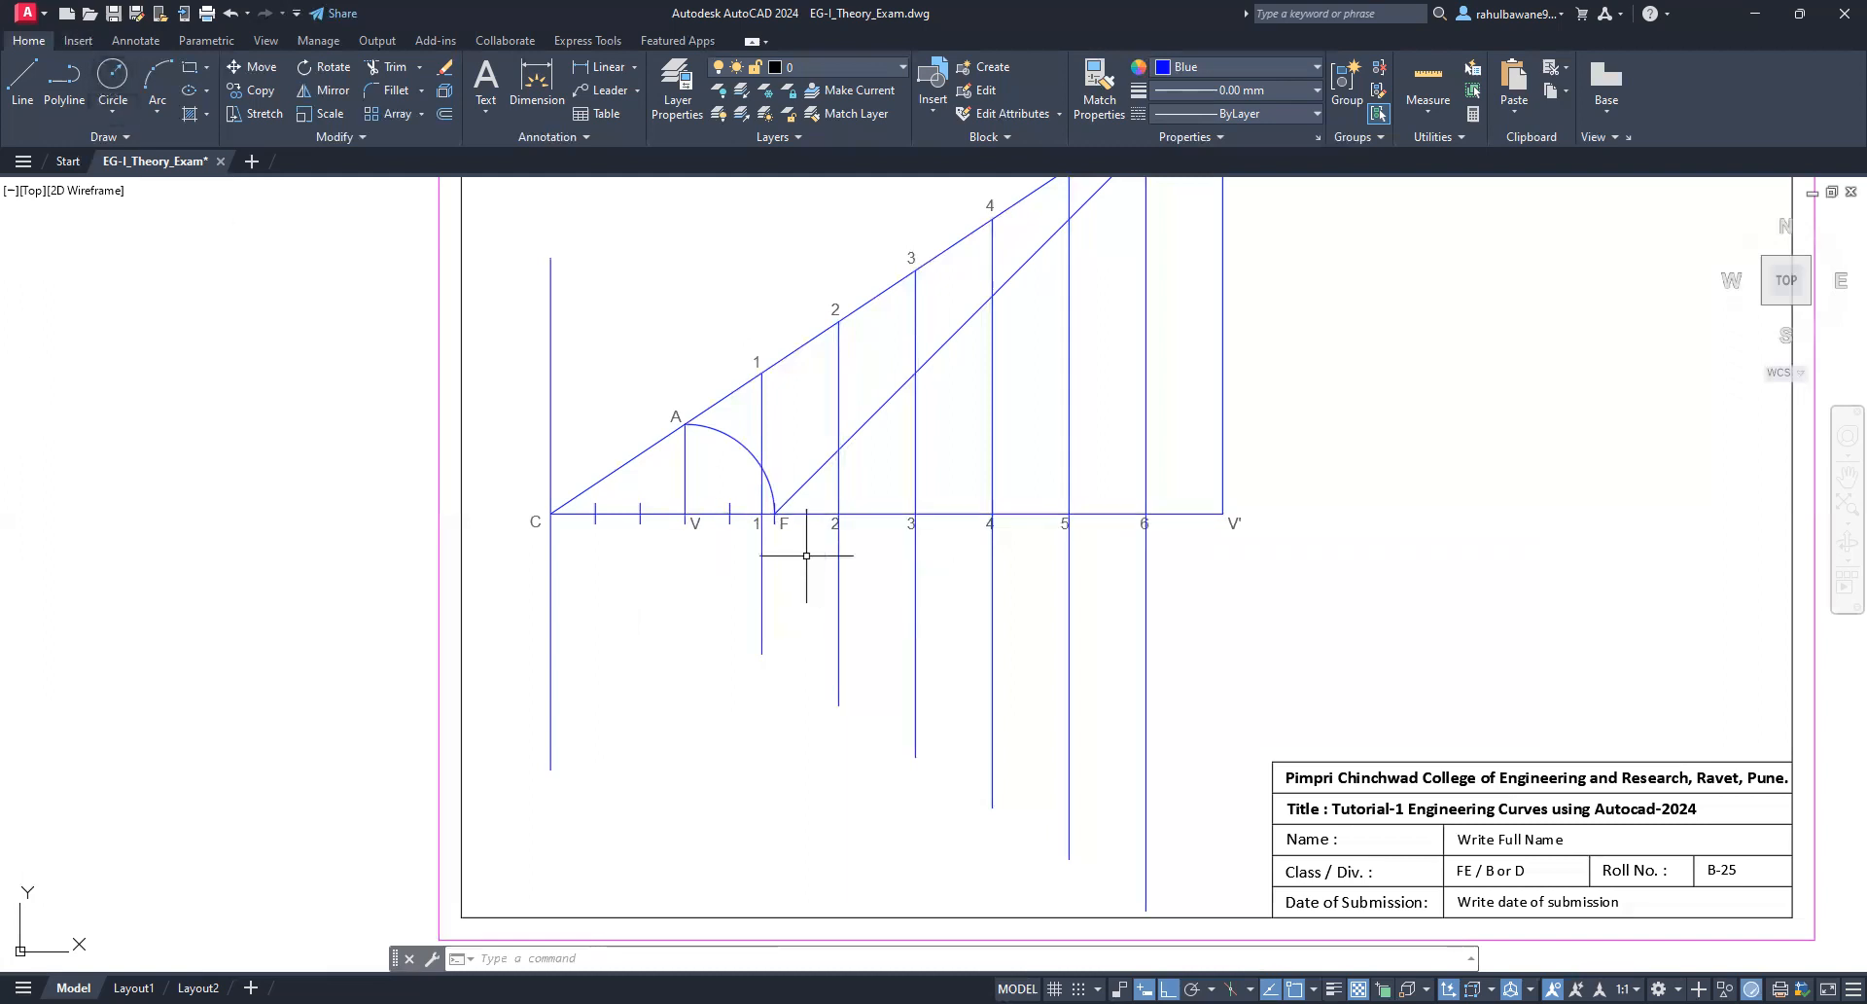
Step: Draw a circle centred at axis point 1 through its line's upper end, and another of the same radius centred at F
click(113, 77)
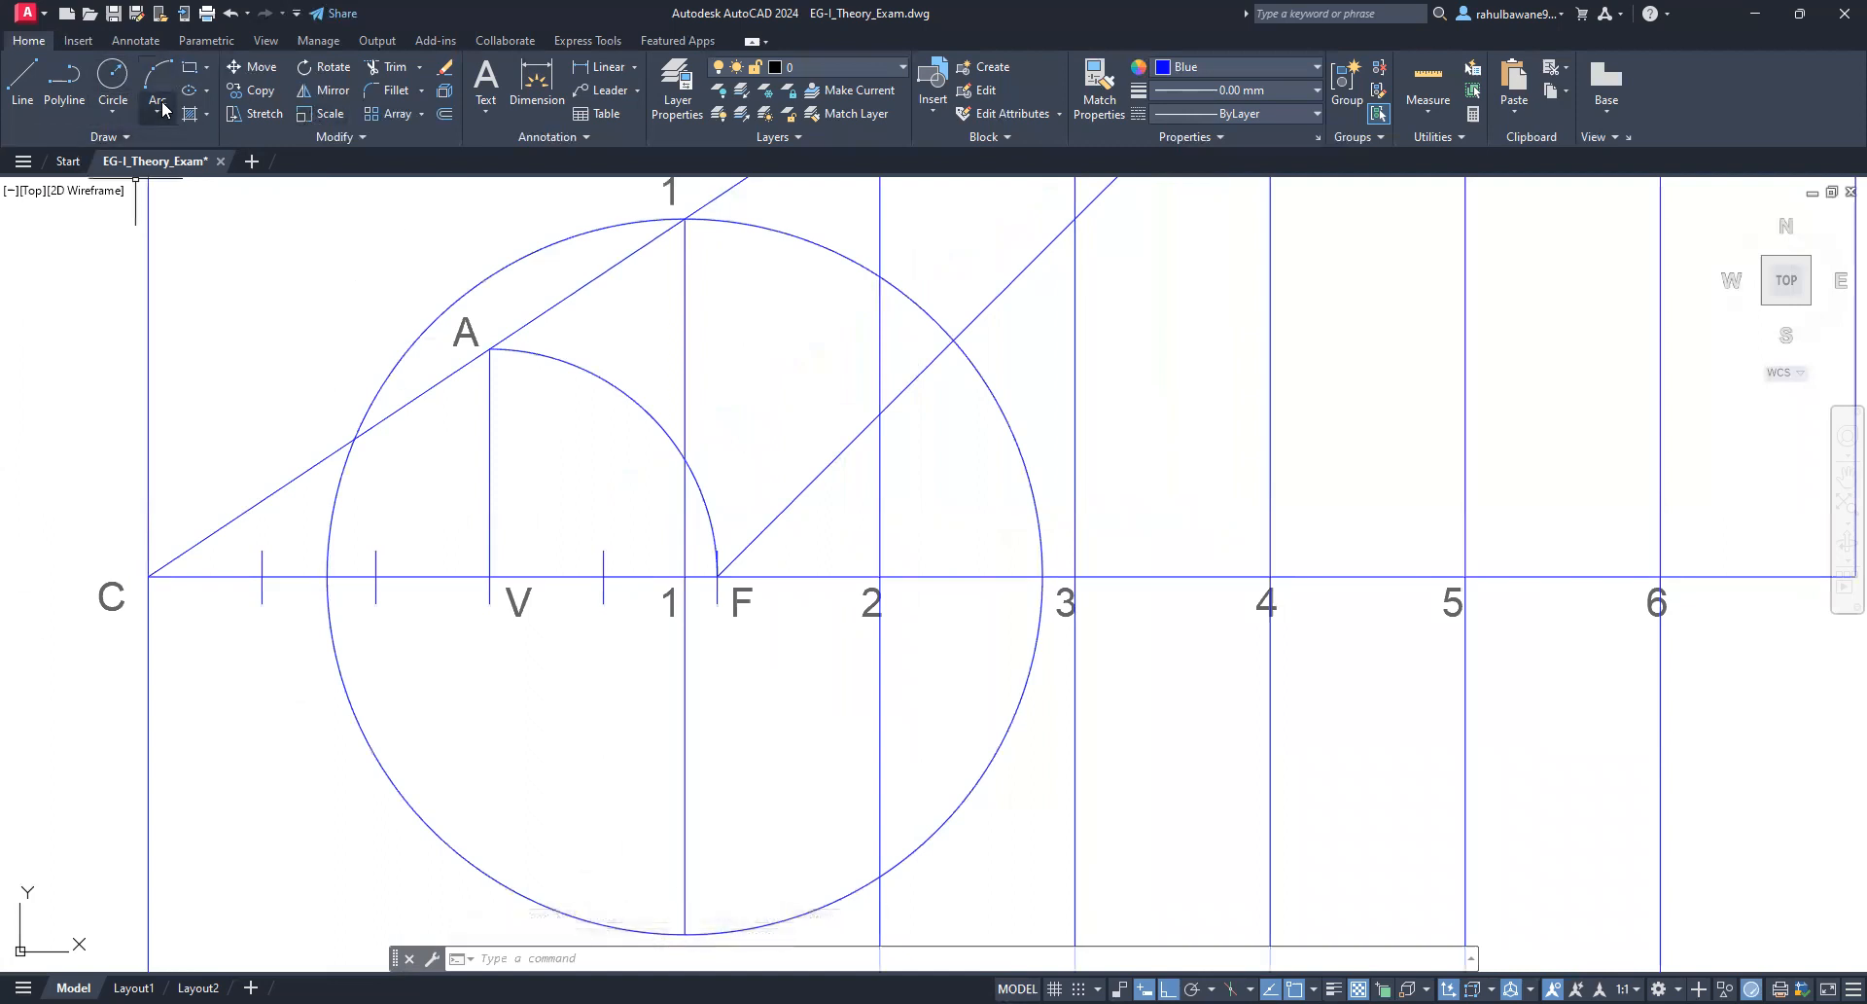
click(112, 78)
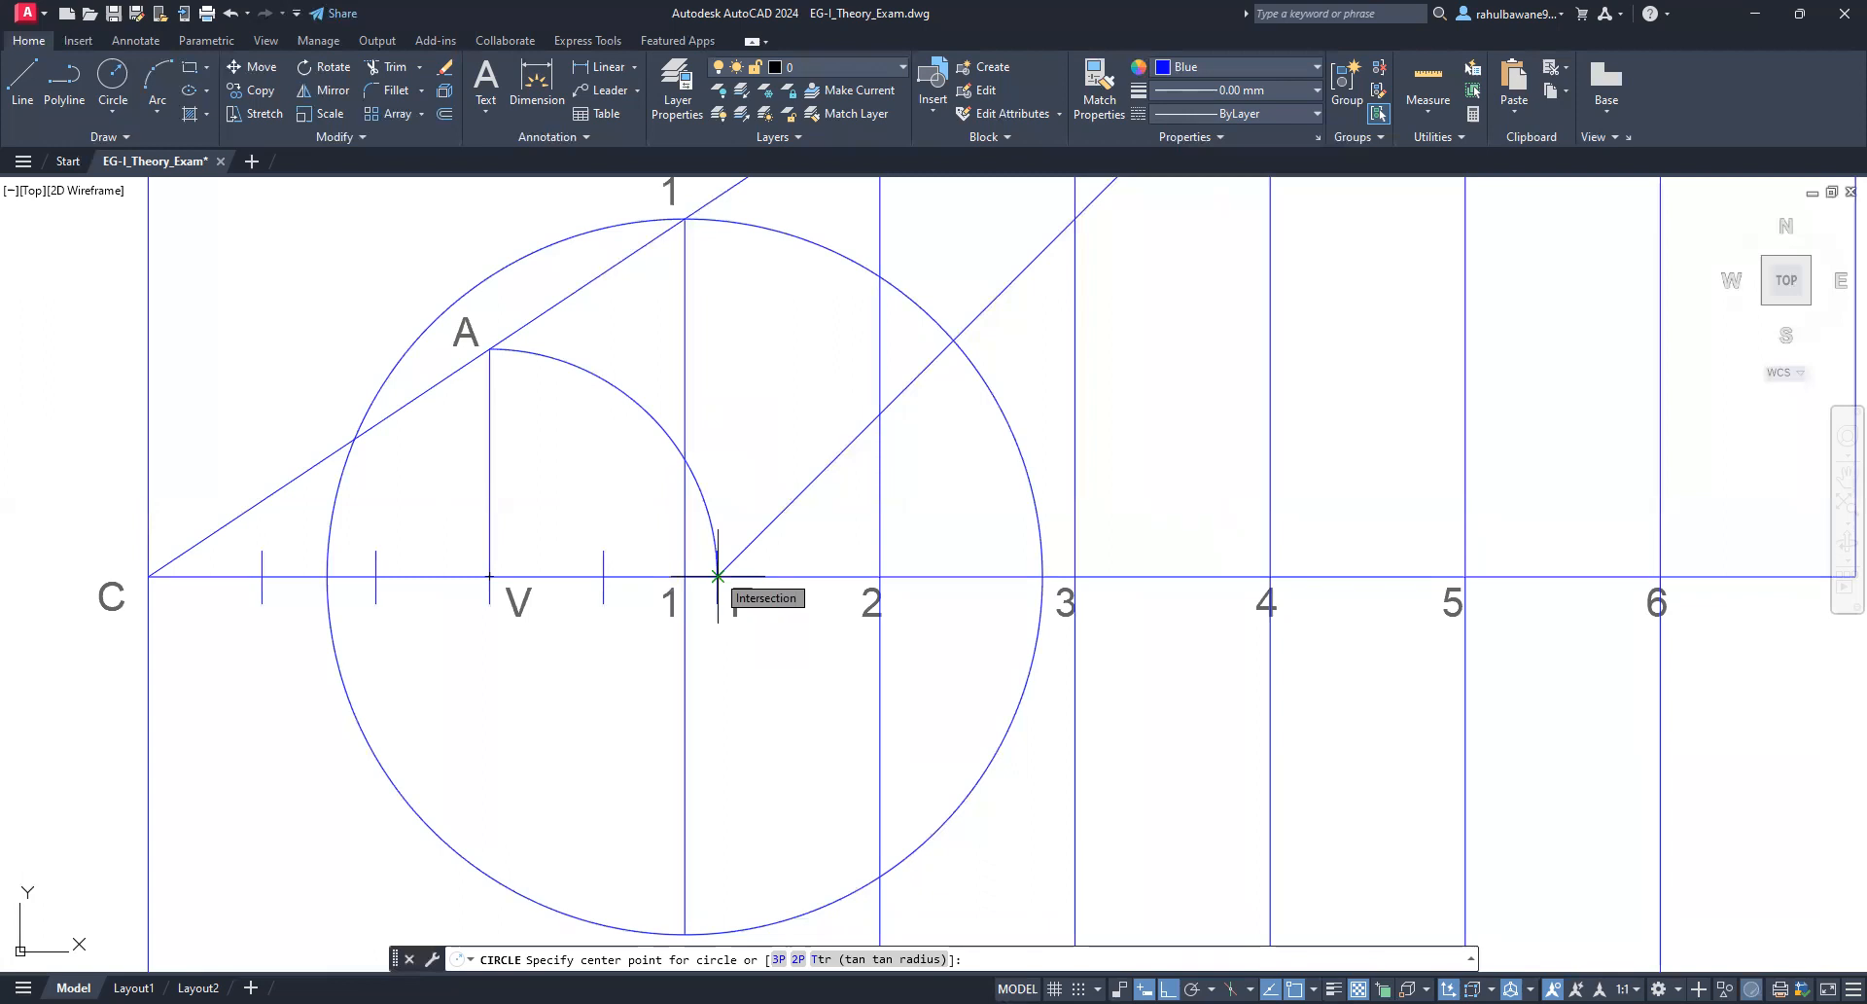
click(716, 577)
key(Return)
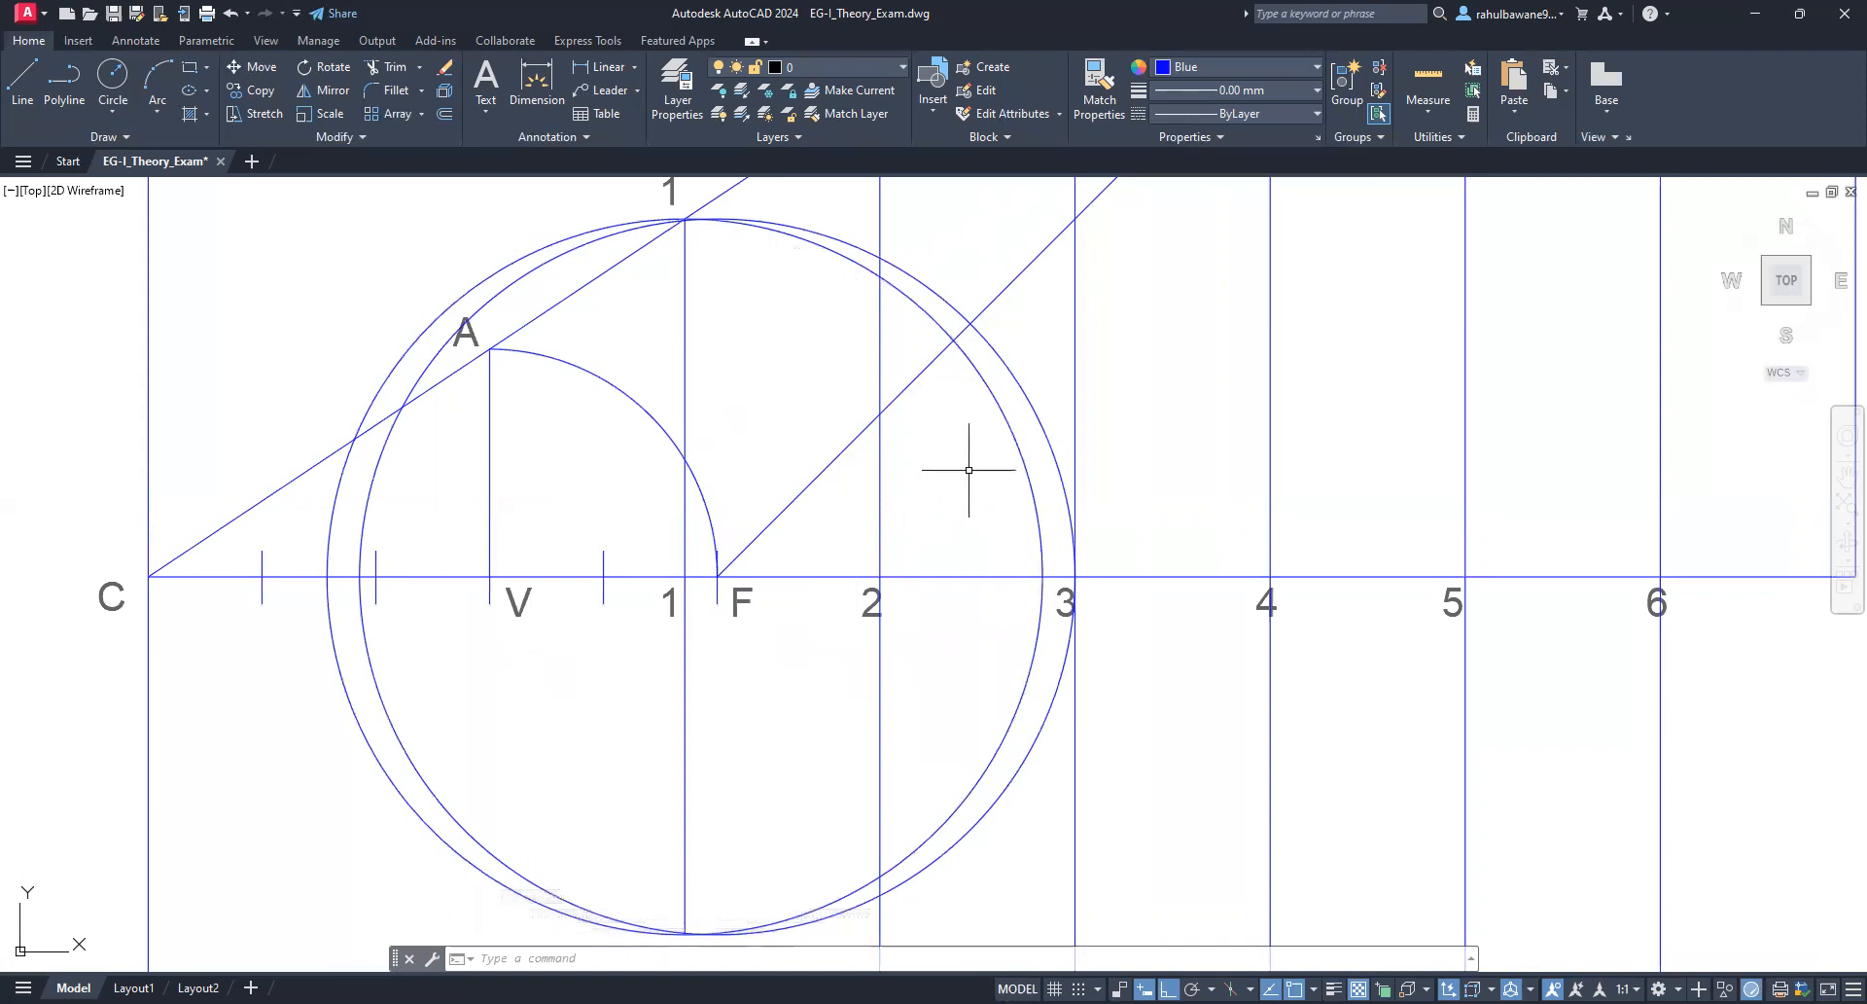
Step: Erase the circle centred at axis point 1, keeping the equal circle centred at F
click(1002, 414)
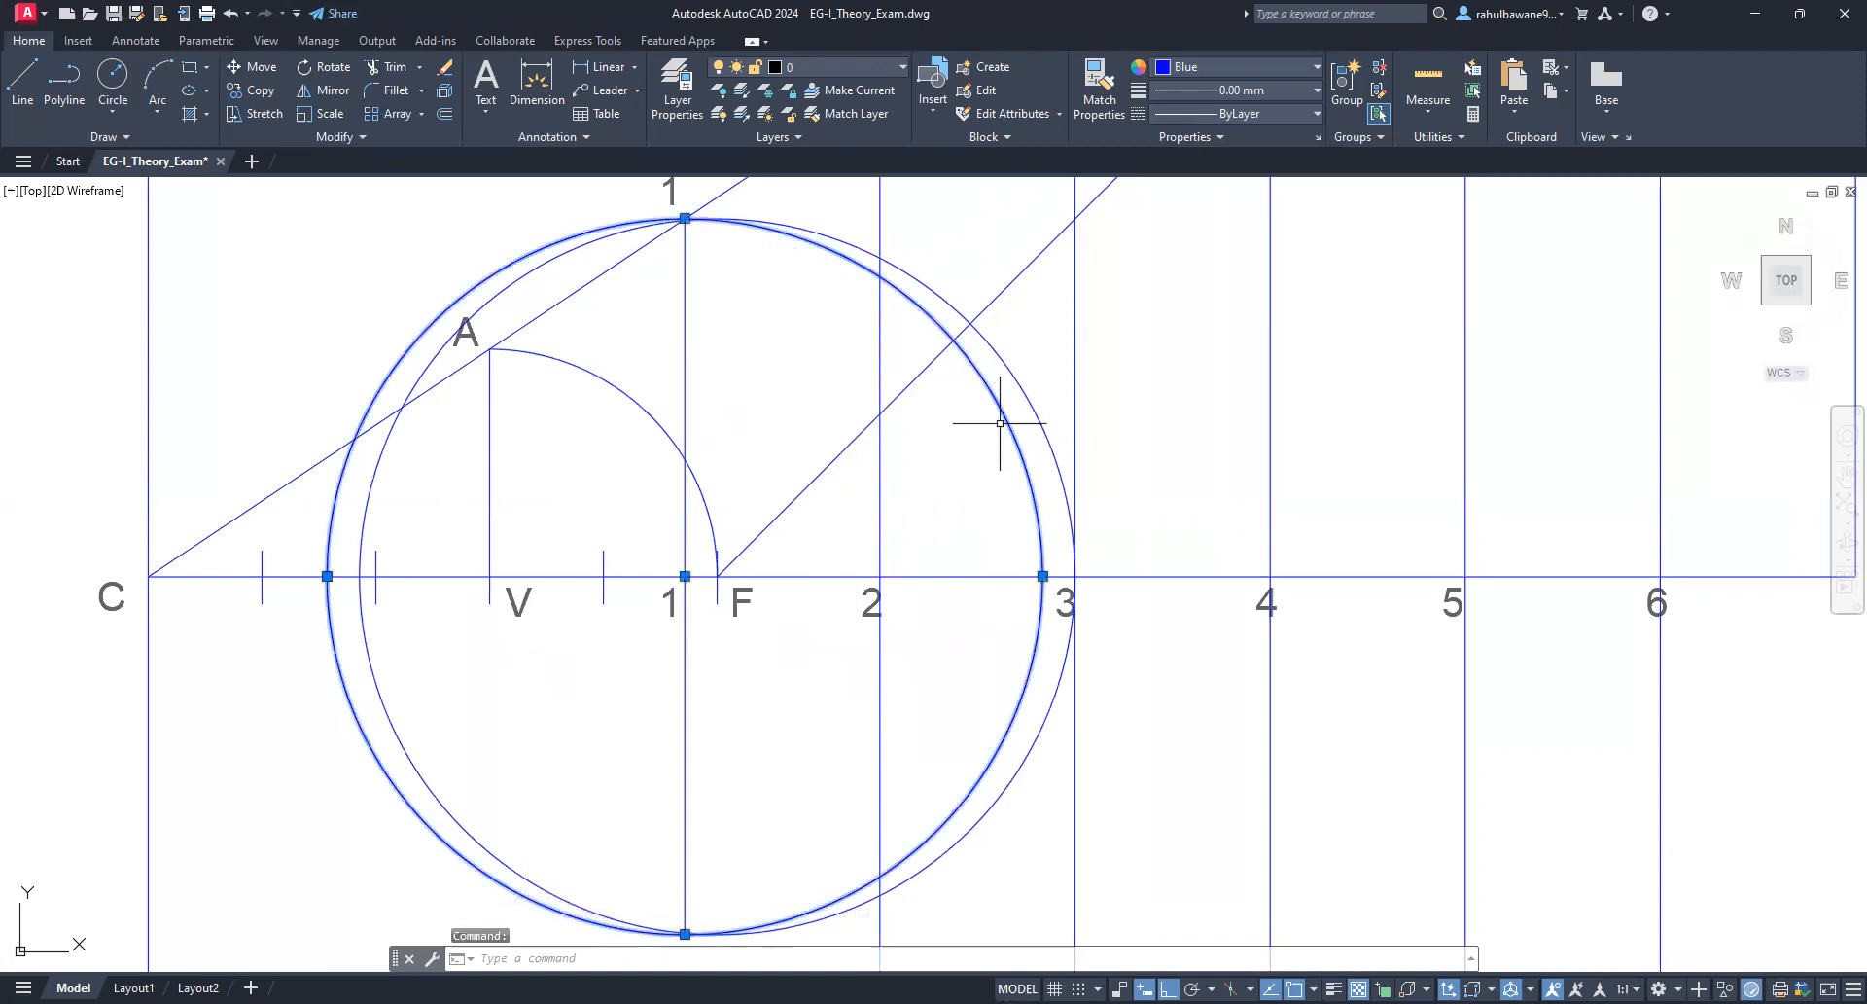
click(686, 611)
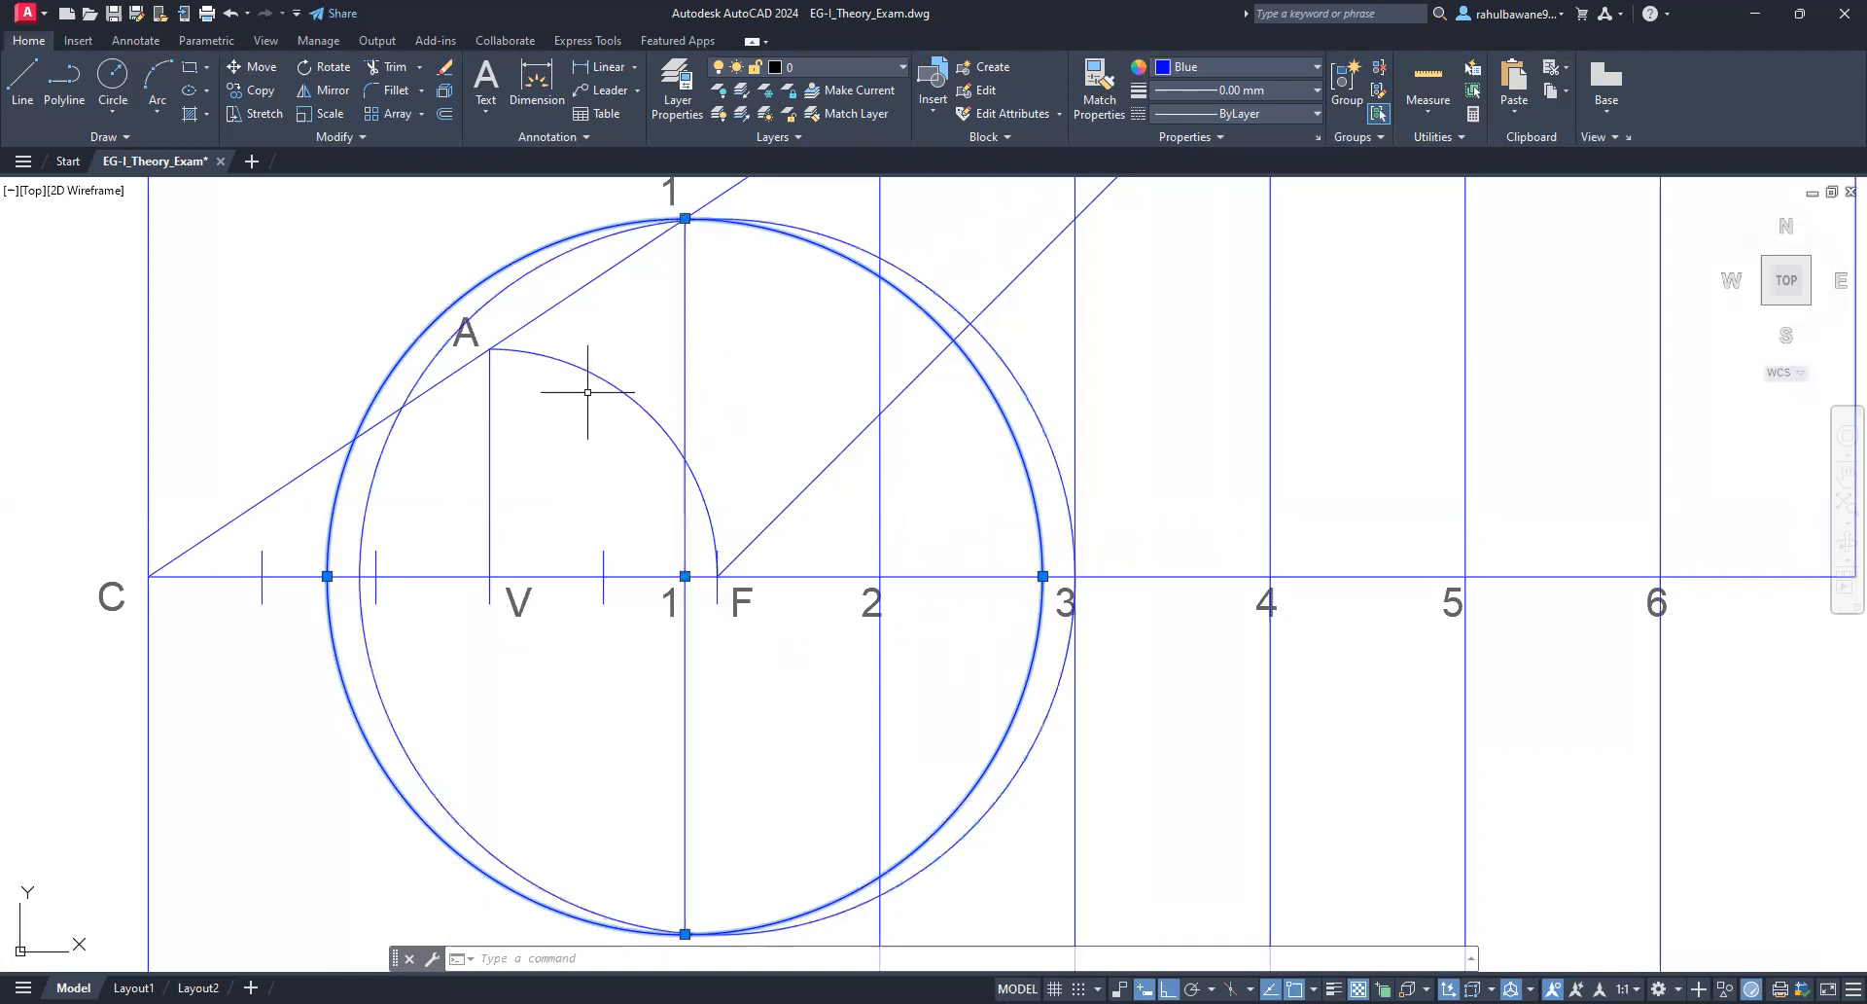
key(Delete)
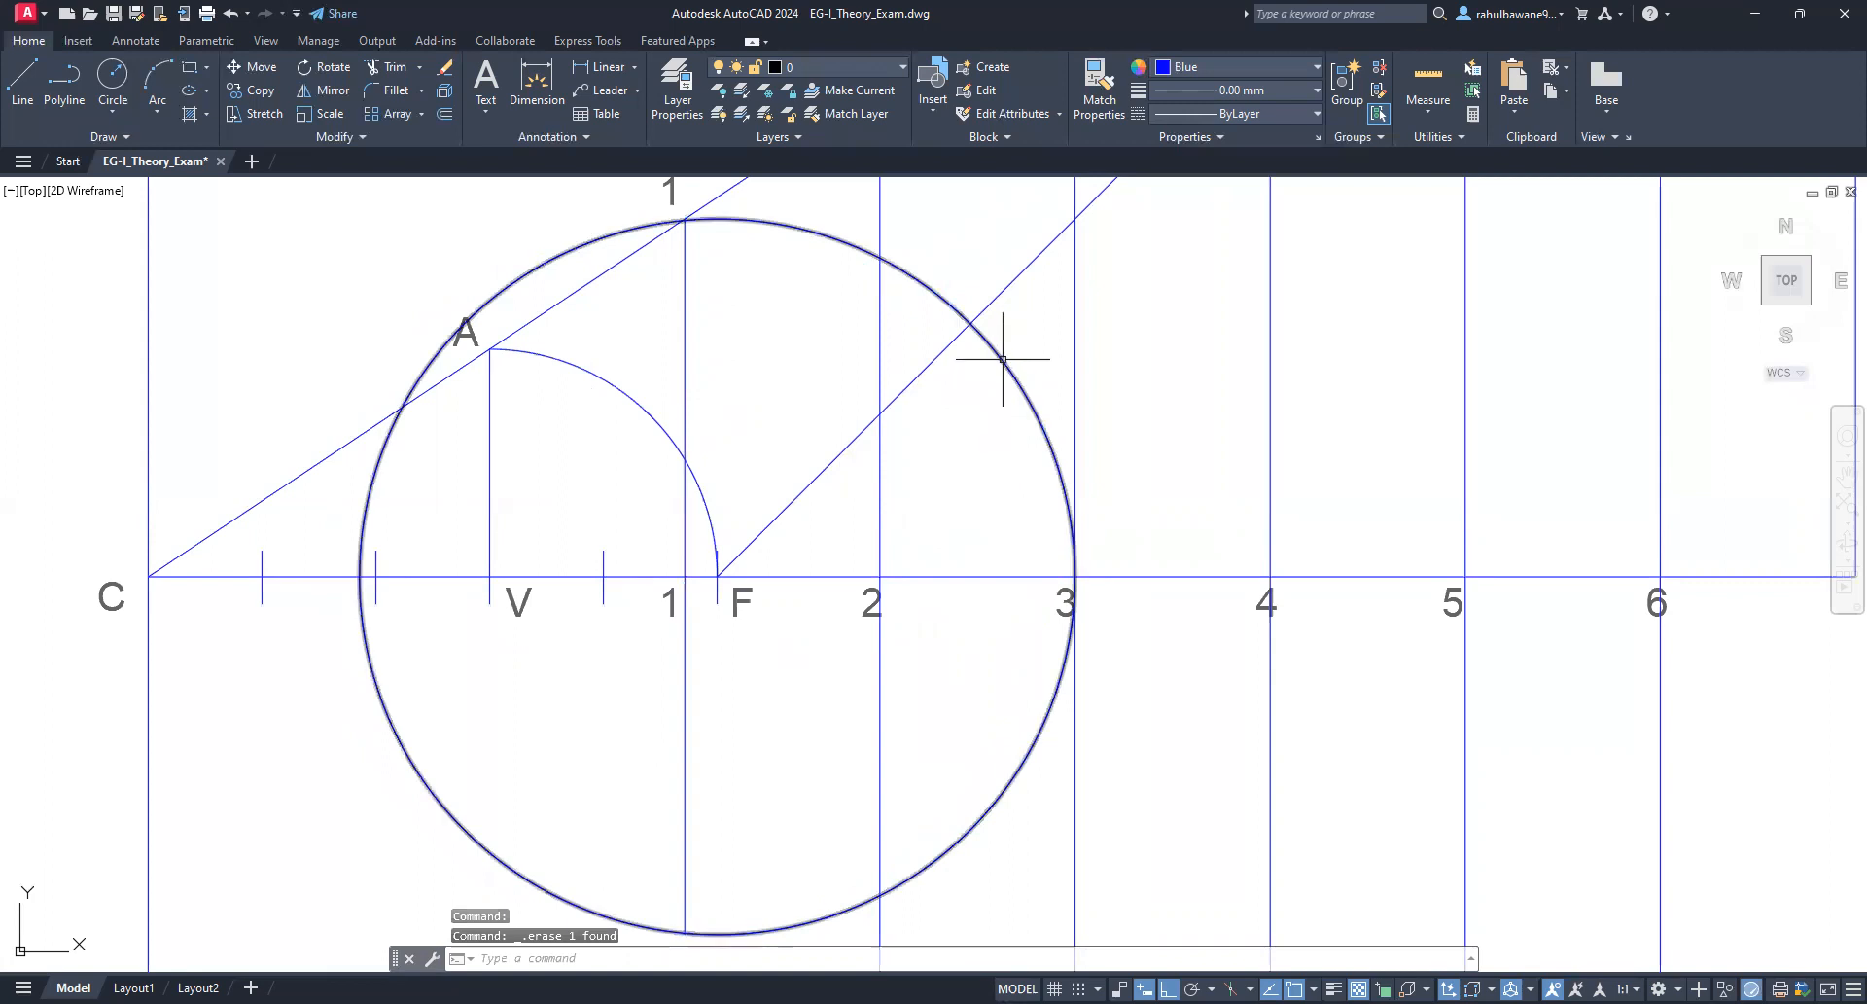
Step: Draw tiny circles centred where the circle about F crosses vertical line 1, above and below the axis
click(1002, 359)
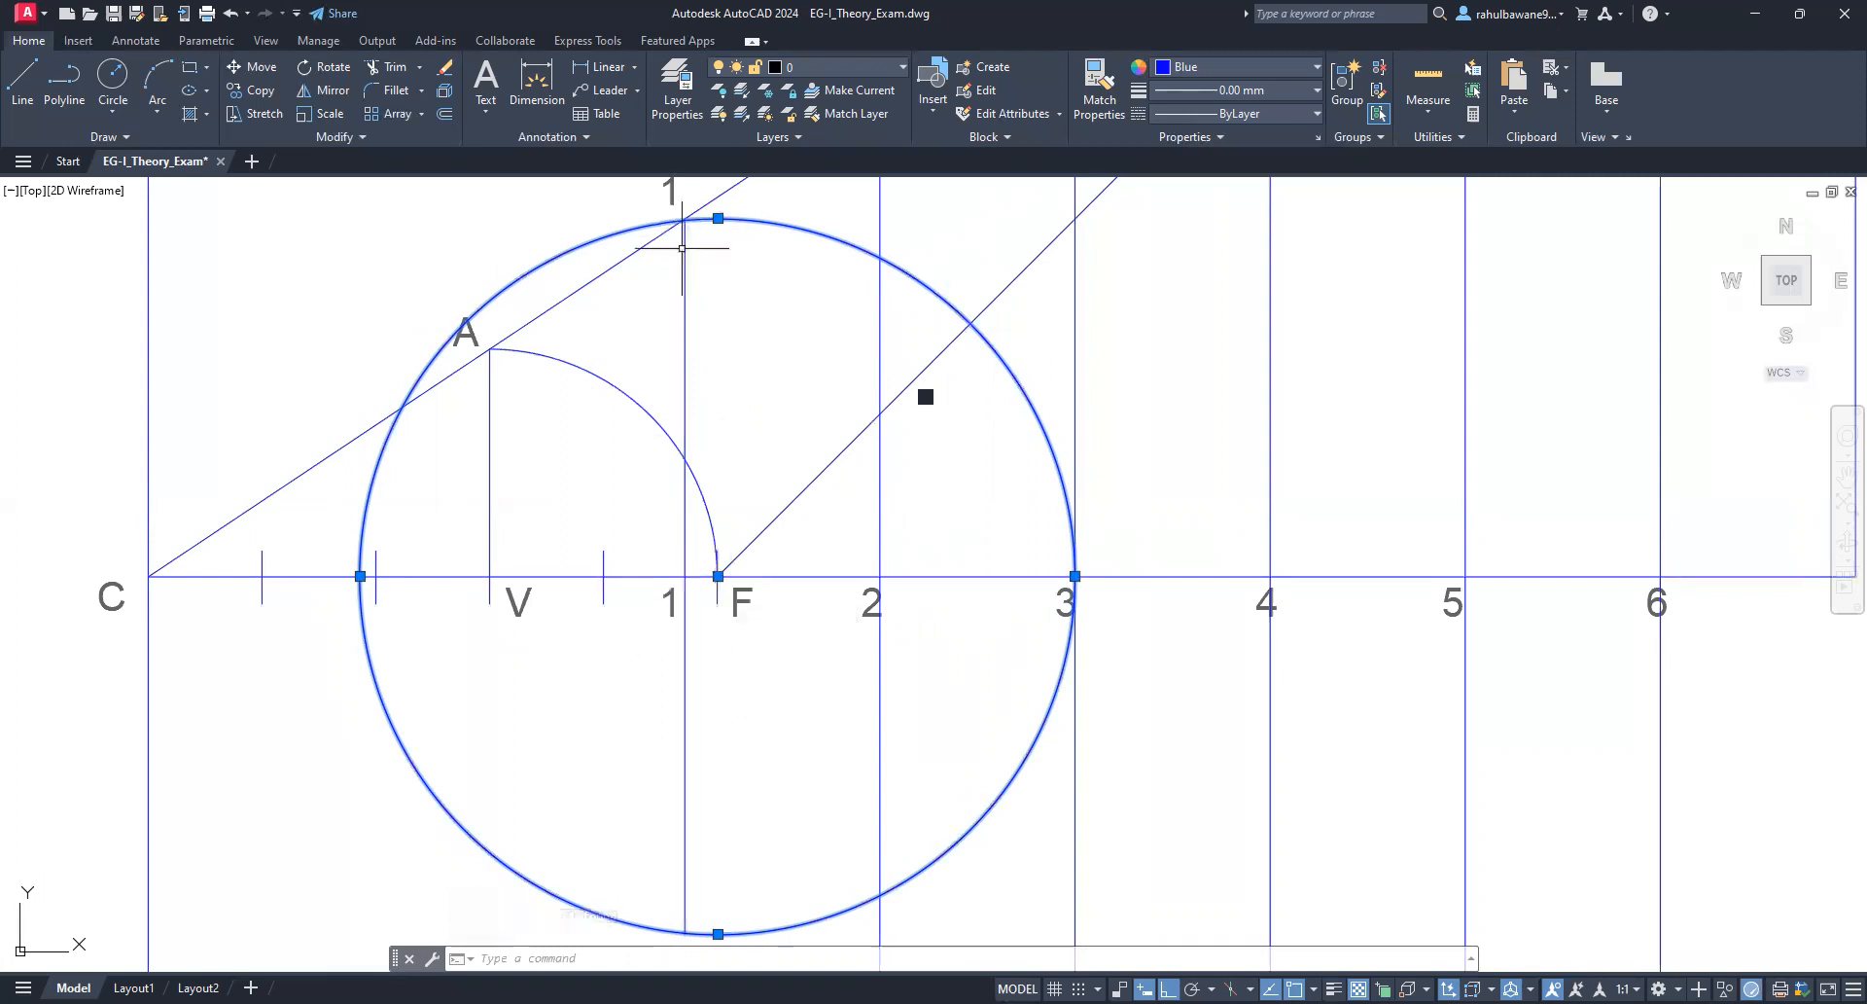
scroll(731, 583, down, 2)
scroll(705, 792, up, 10)
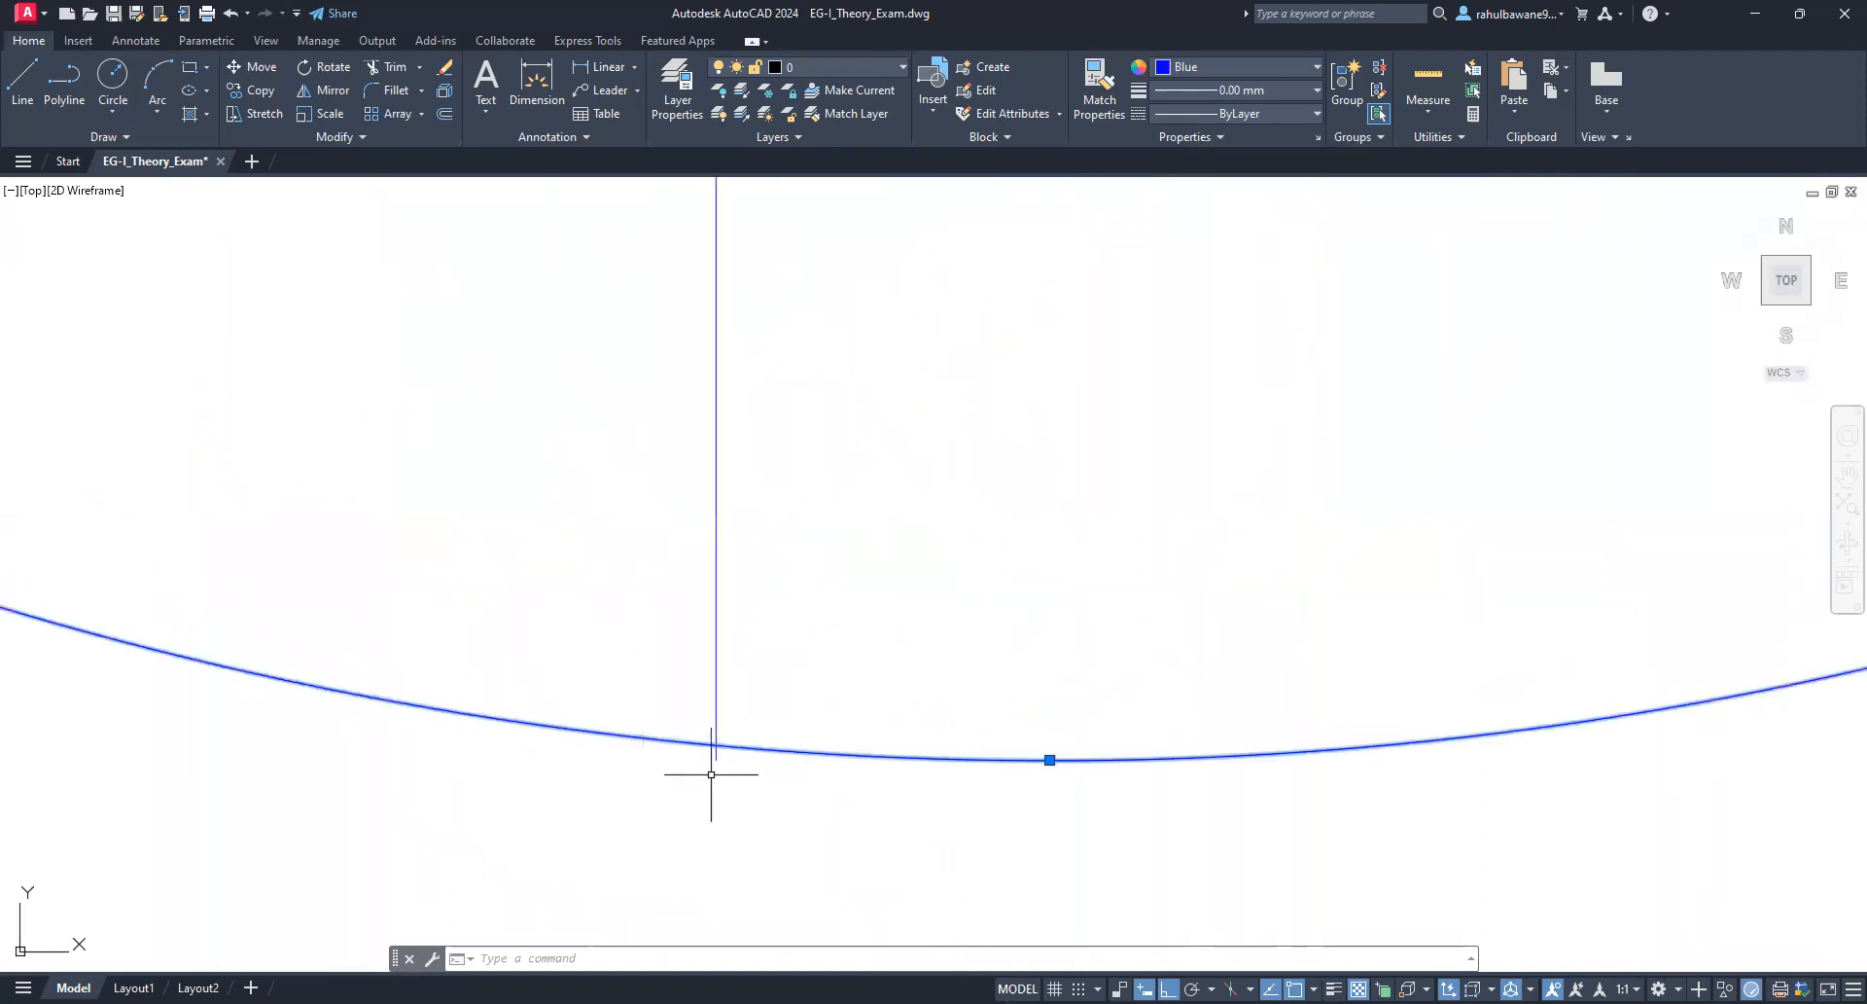
scroll(700, 762, down, 10)
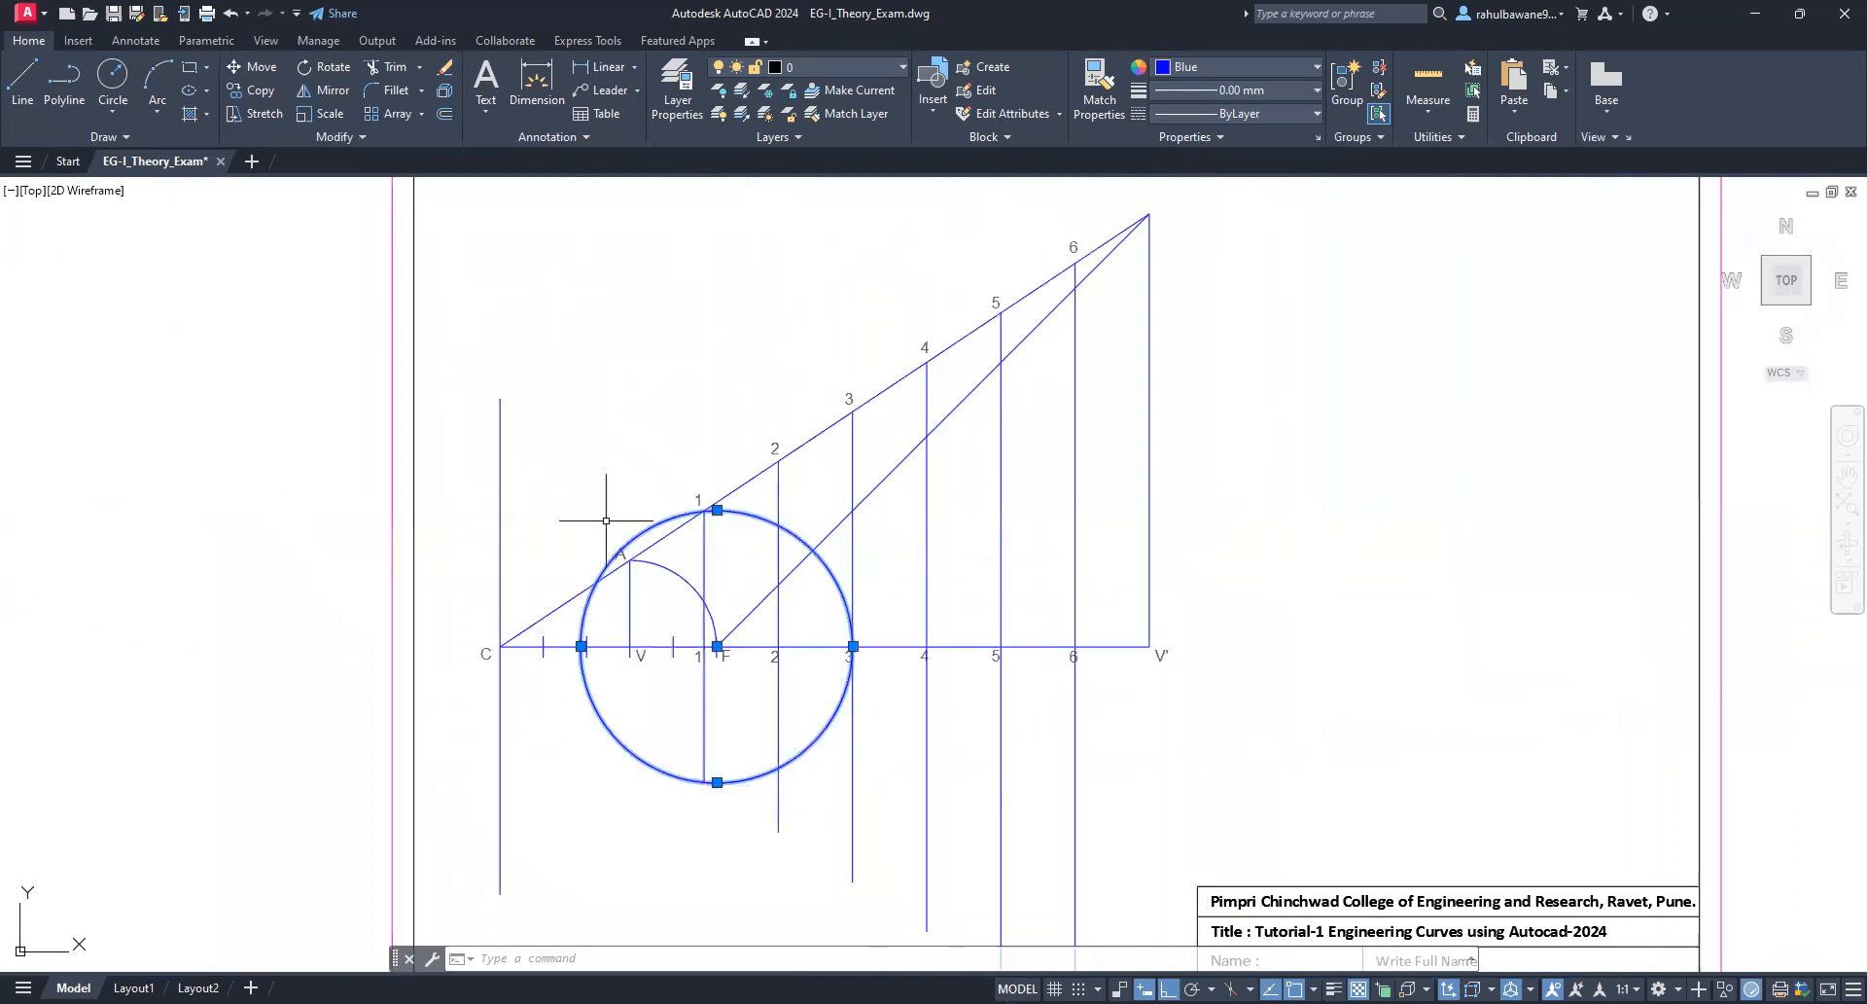
scroll(705, 508, up, 8)
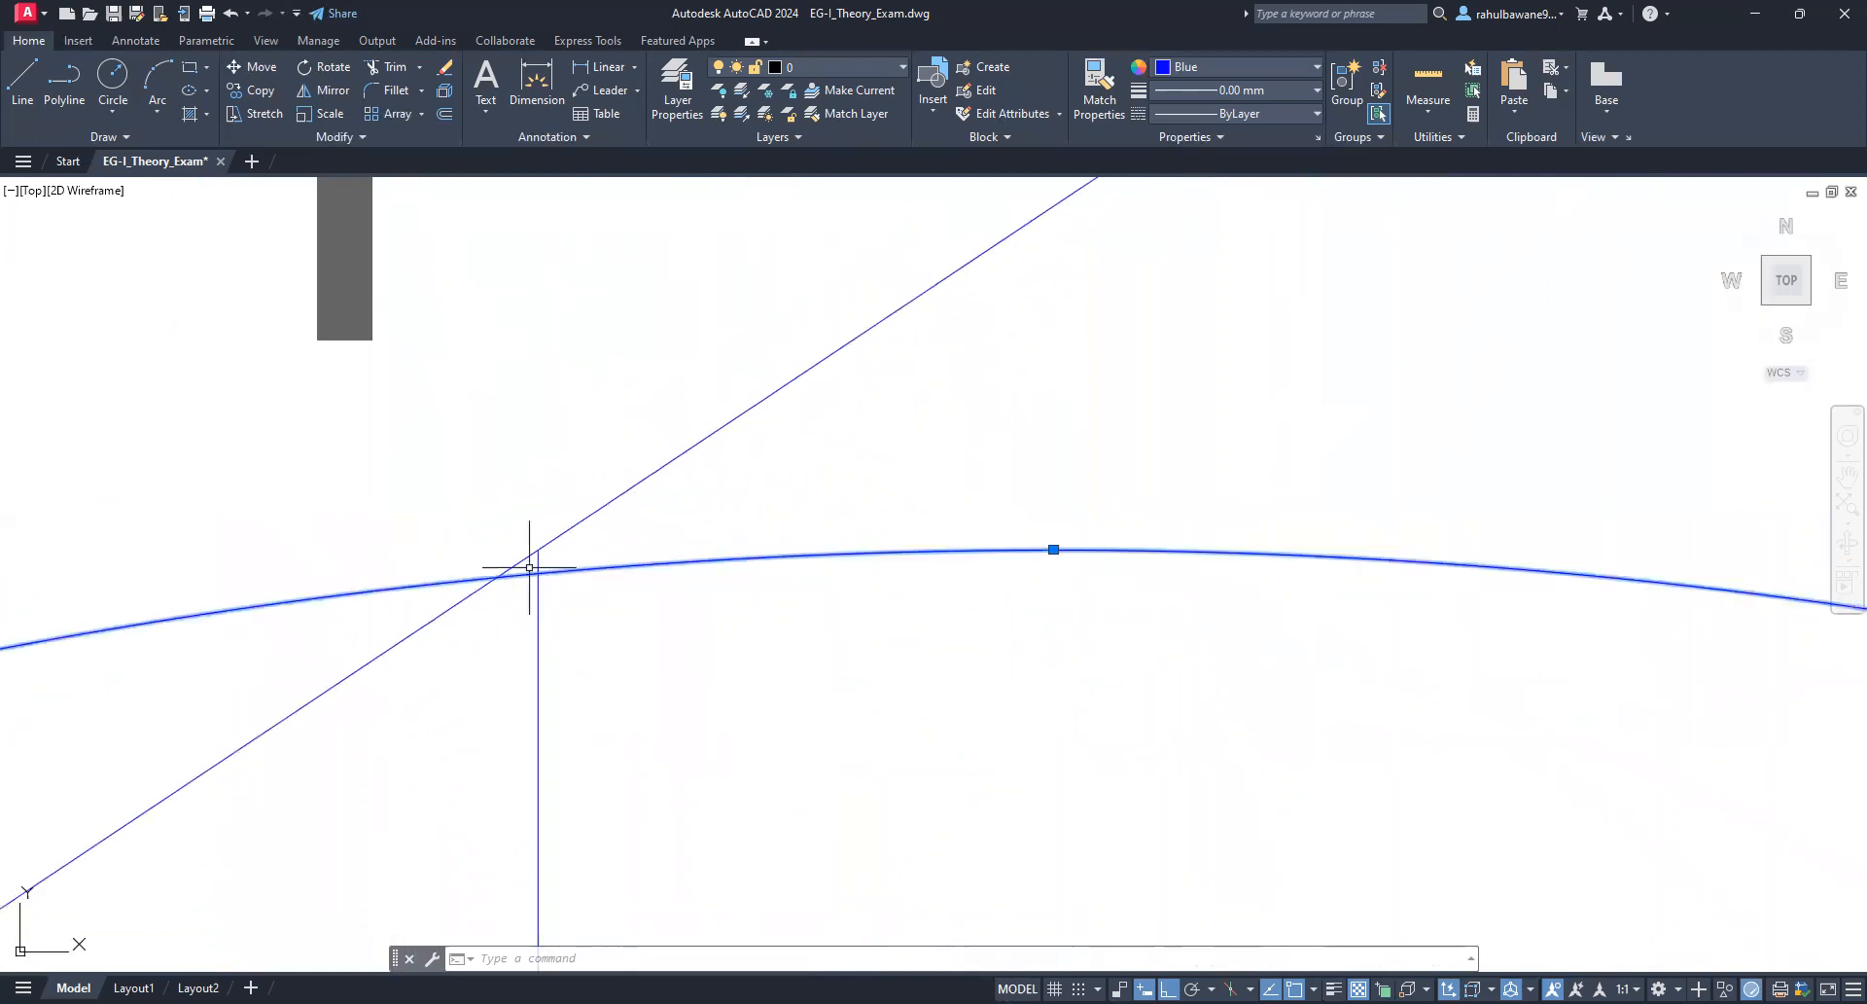
click(113, 91)
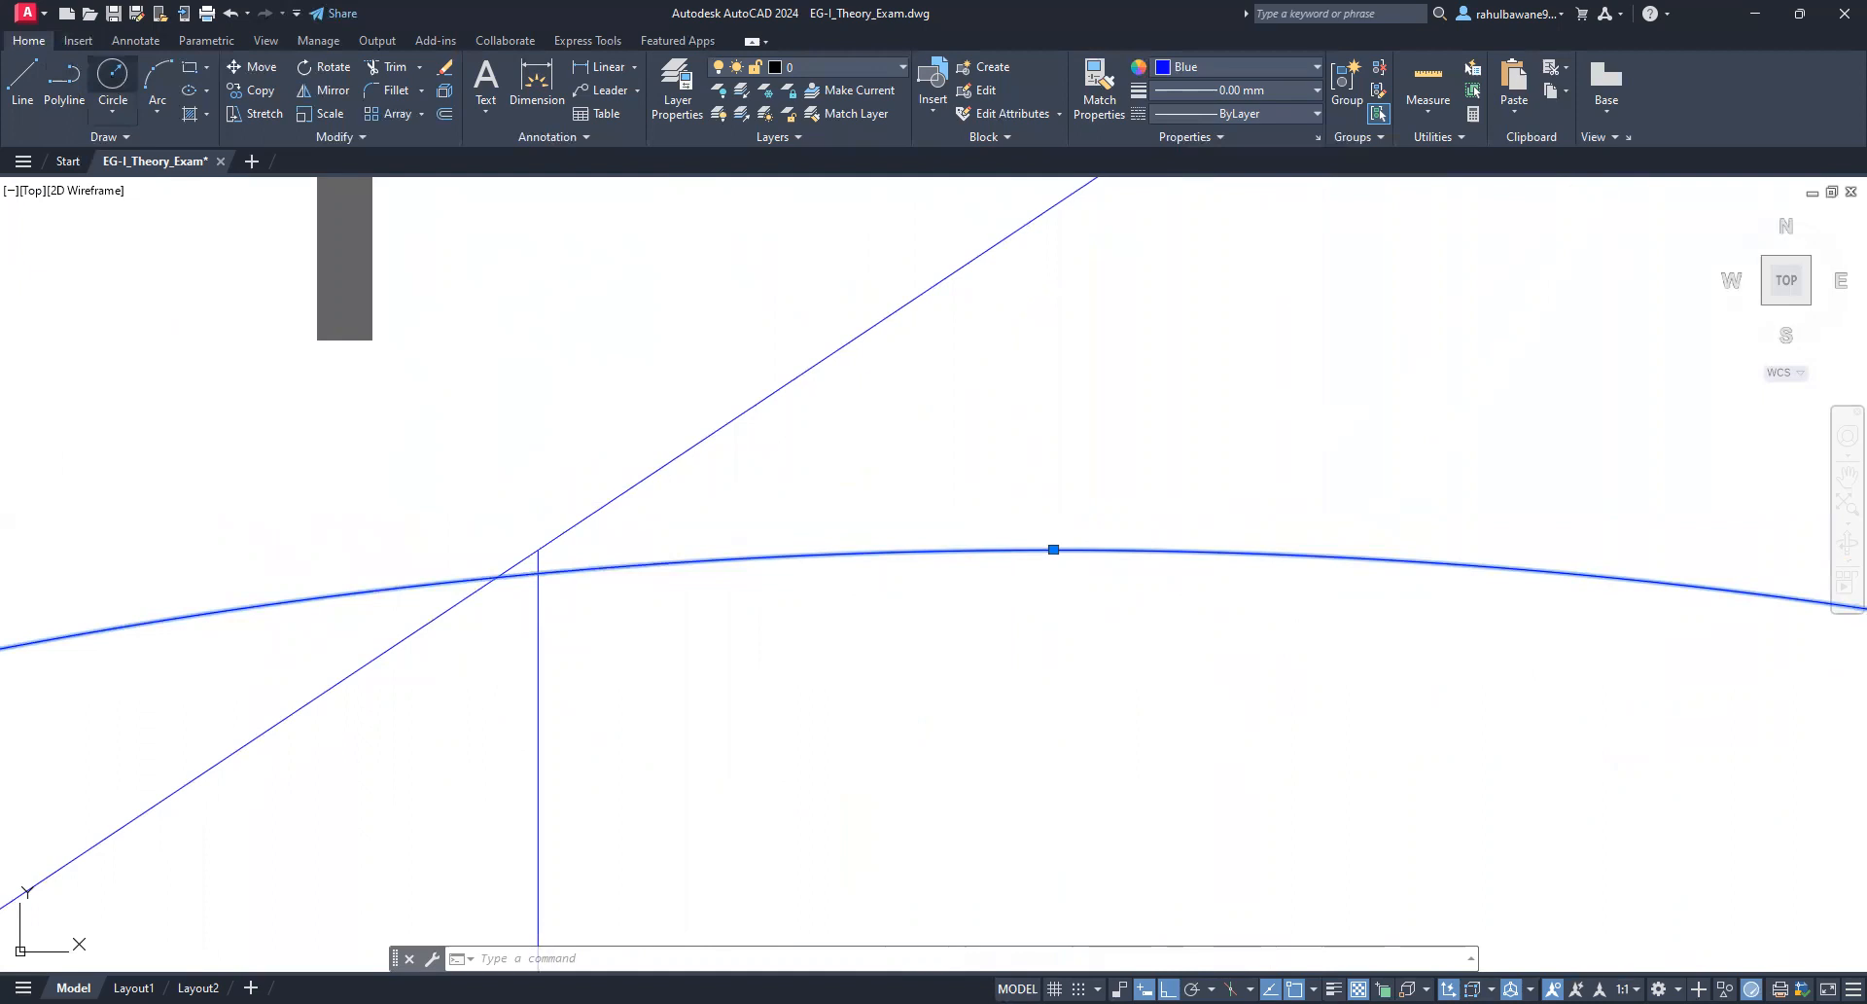
click(537, 574)
key(Return)
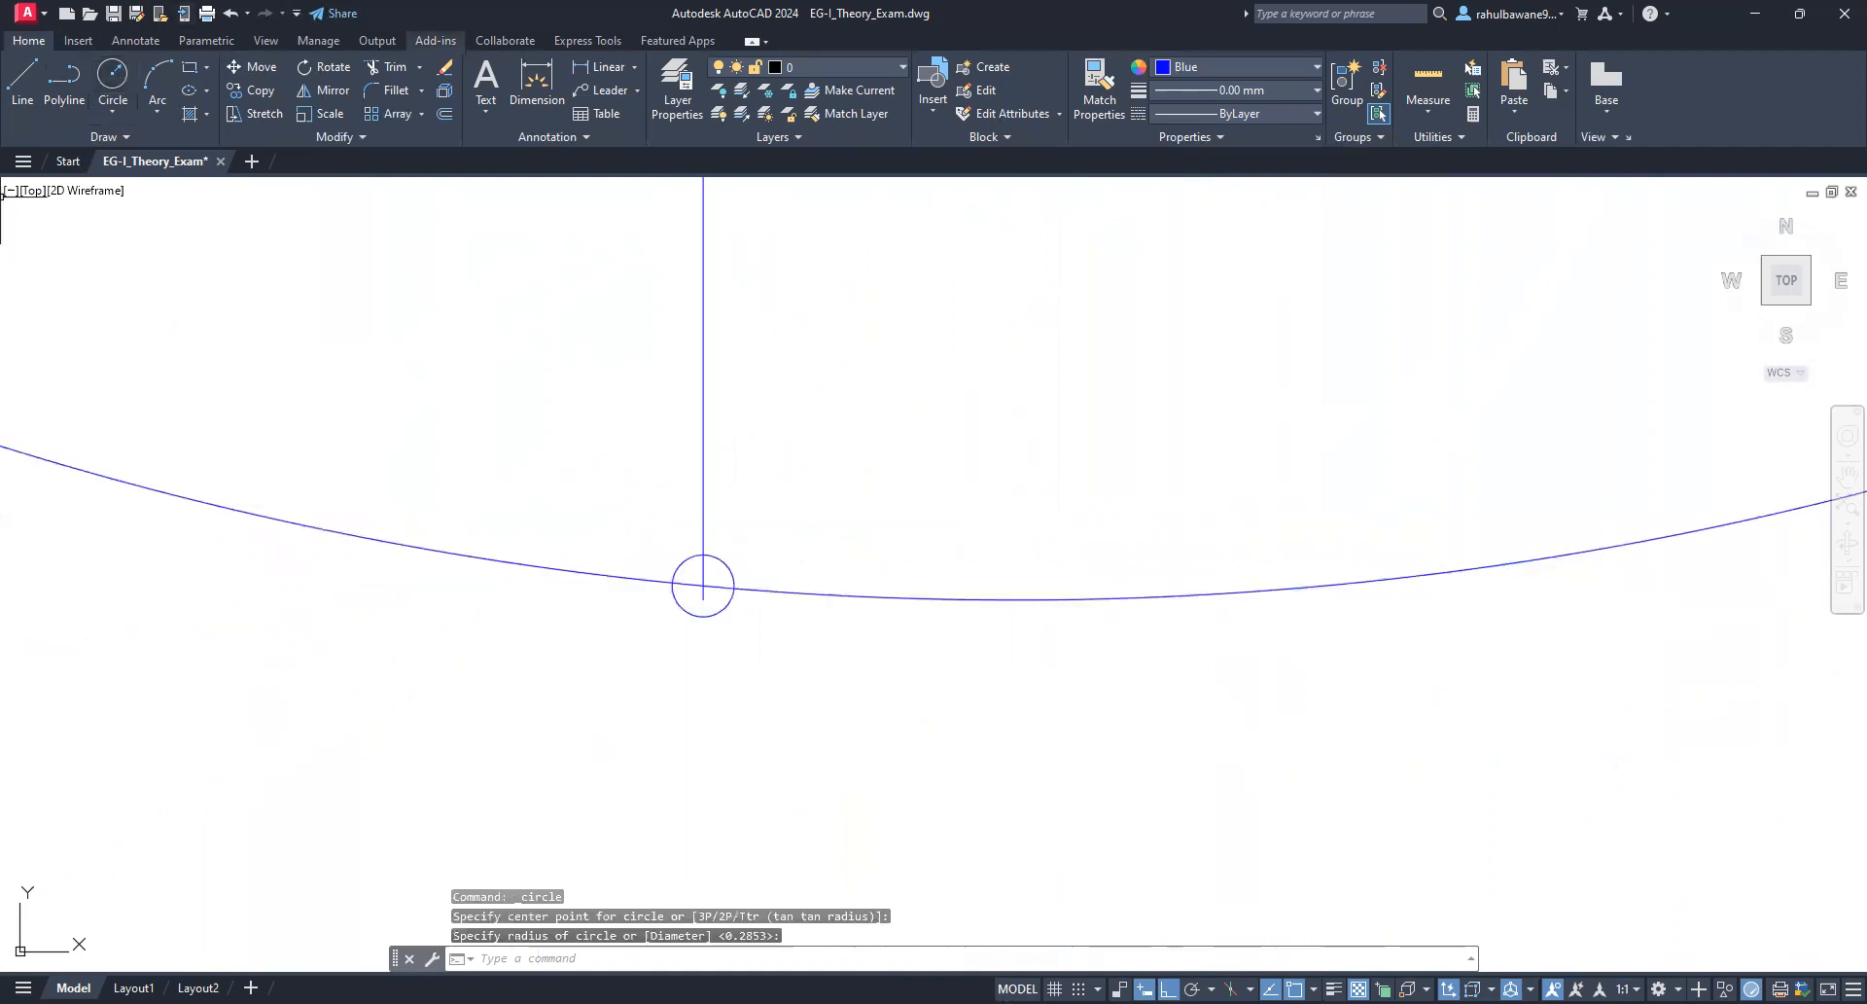
Step: Replace the tiny circle at the upper crossing of line 1 with a slightly larger one centred on the same intersection
scroll(555, 517, down, 5)
scroll(632, 622, down, 5)
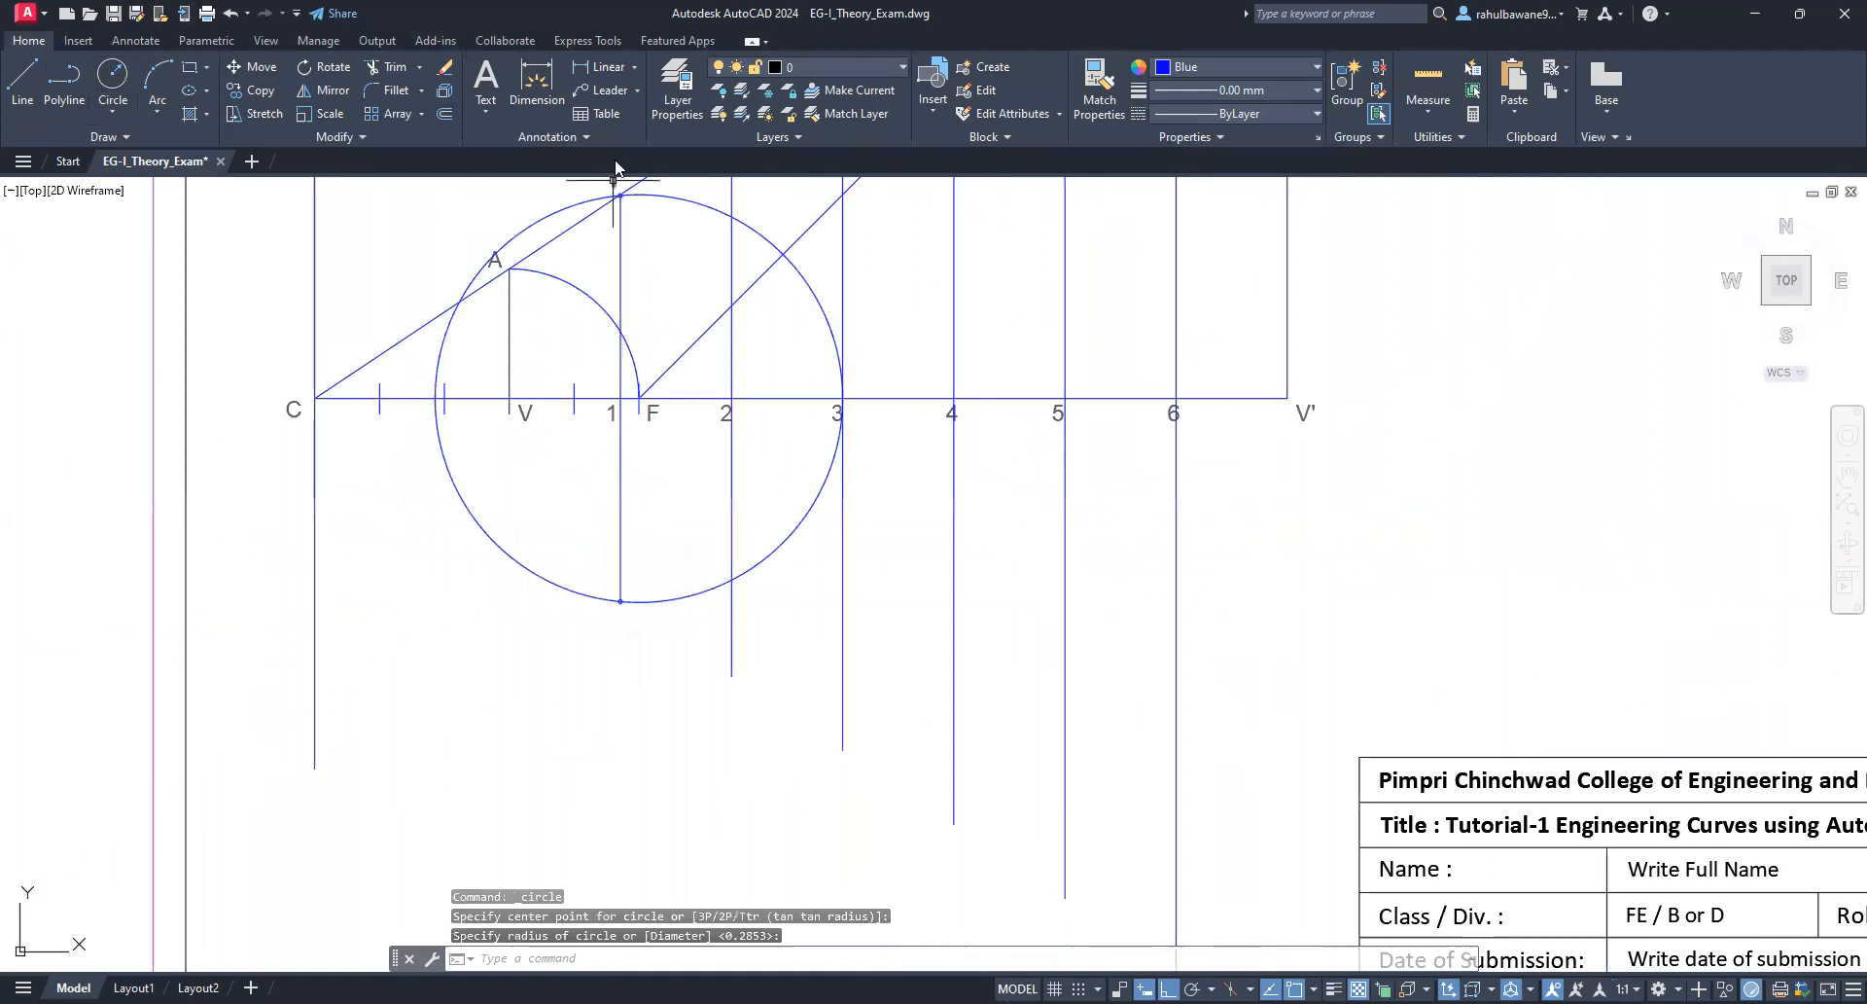
scroll(622, 185, up, 10)
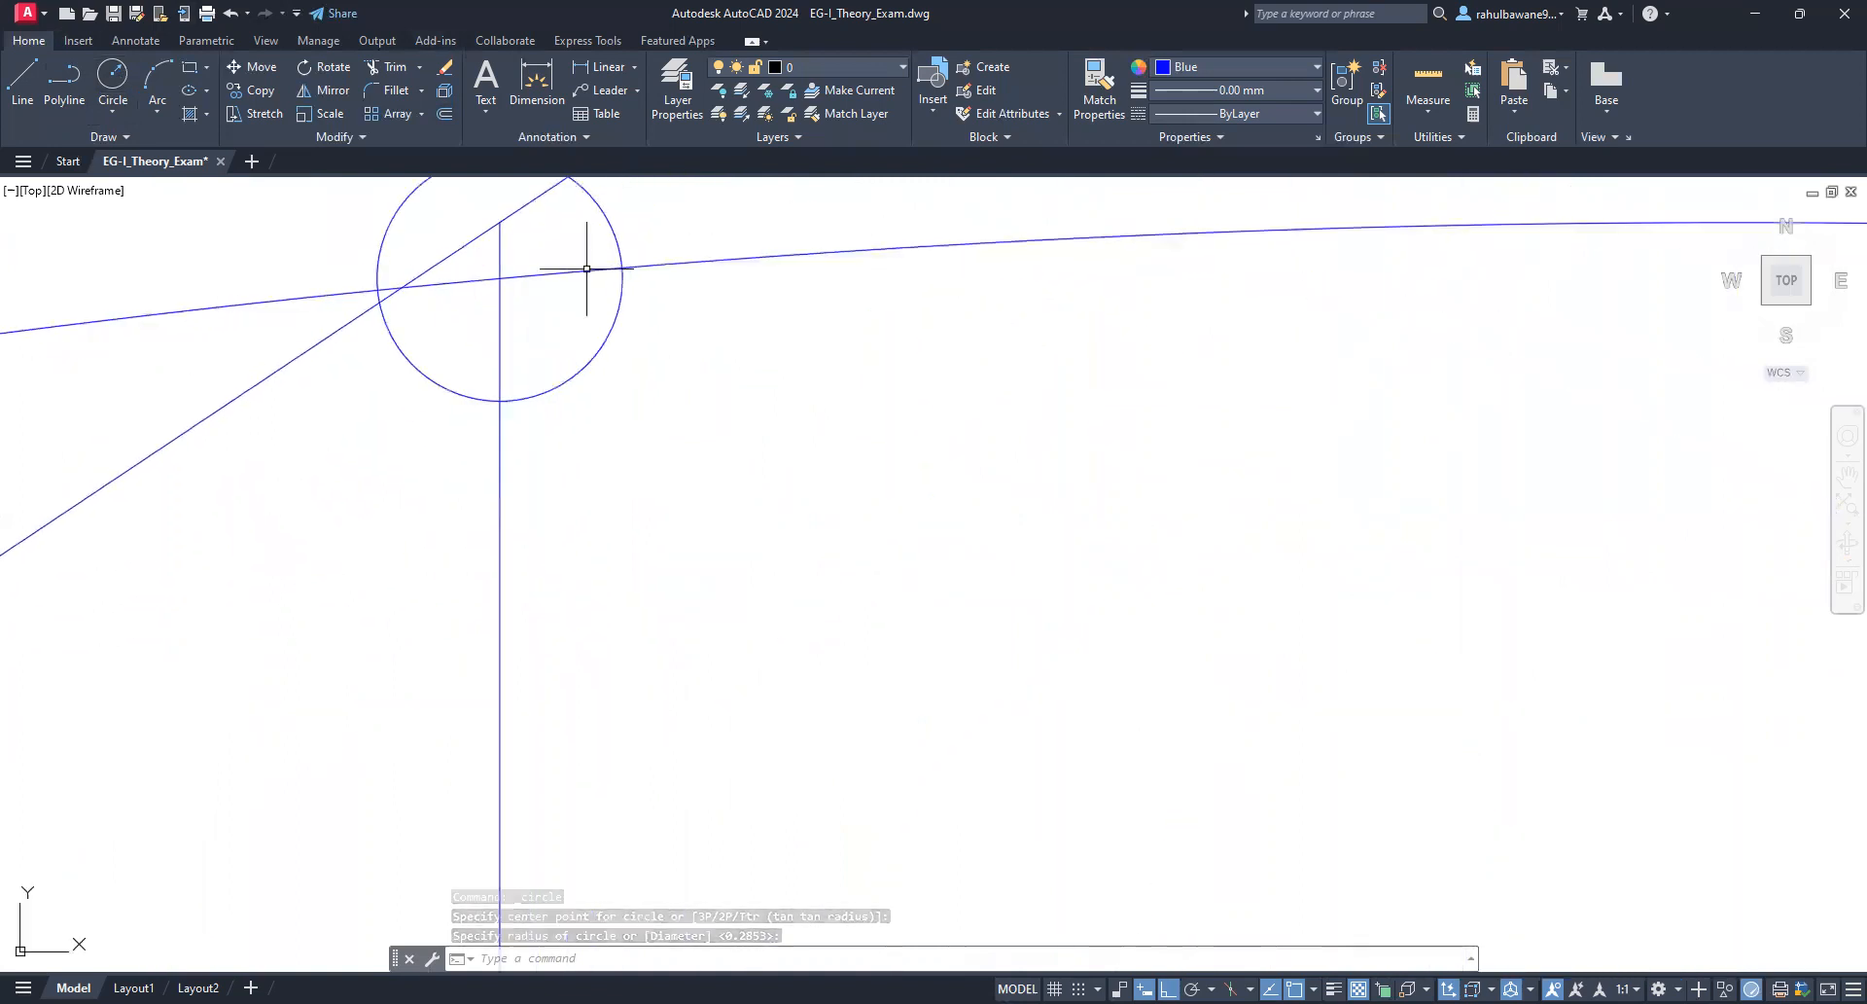
scroll(632, 341, down, 4)
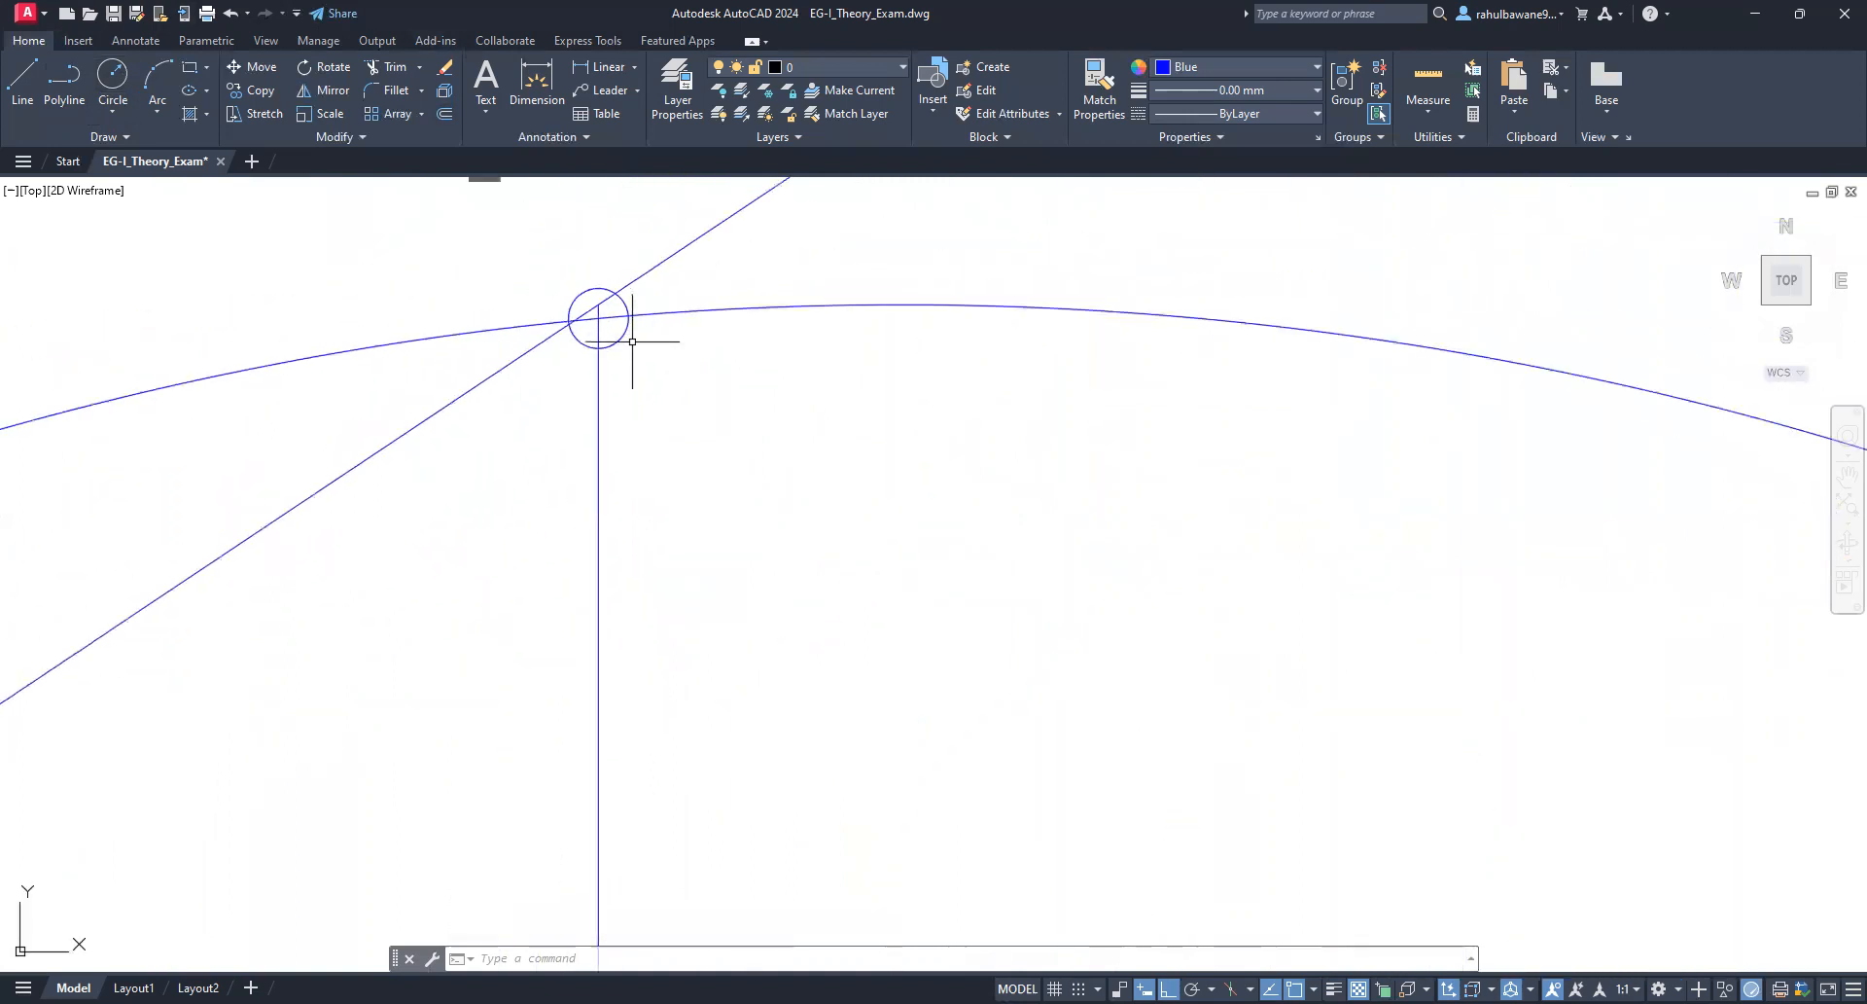
click(622, 339)
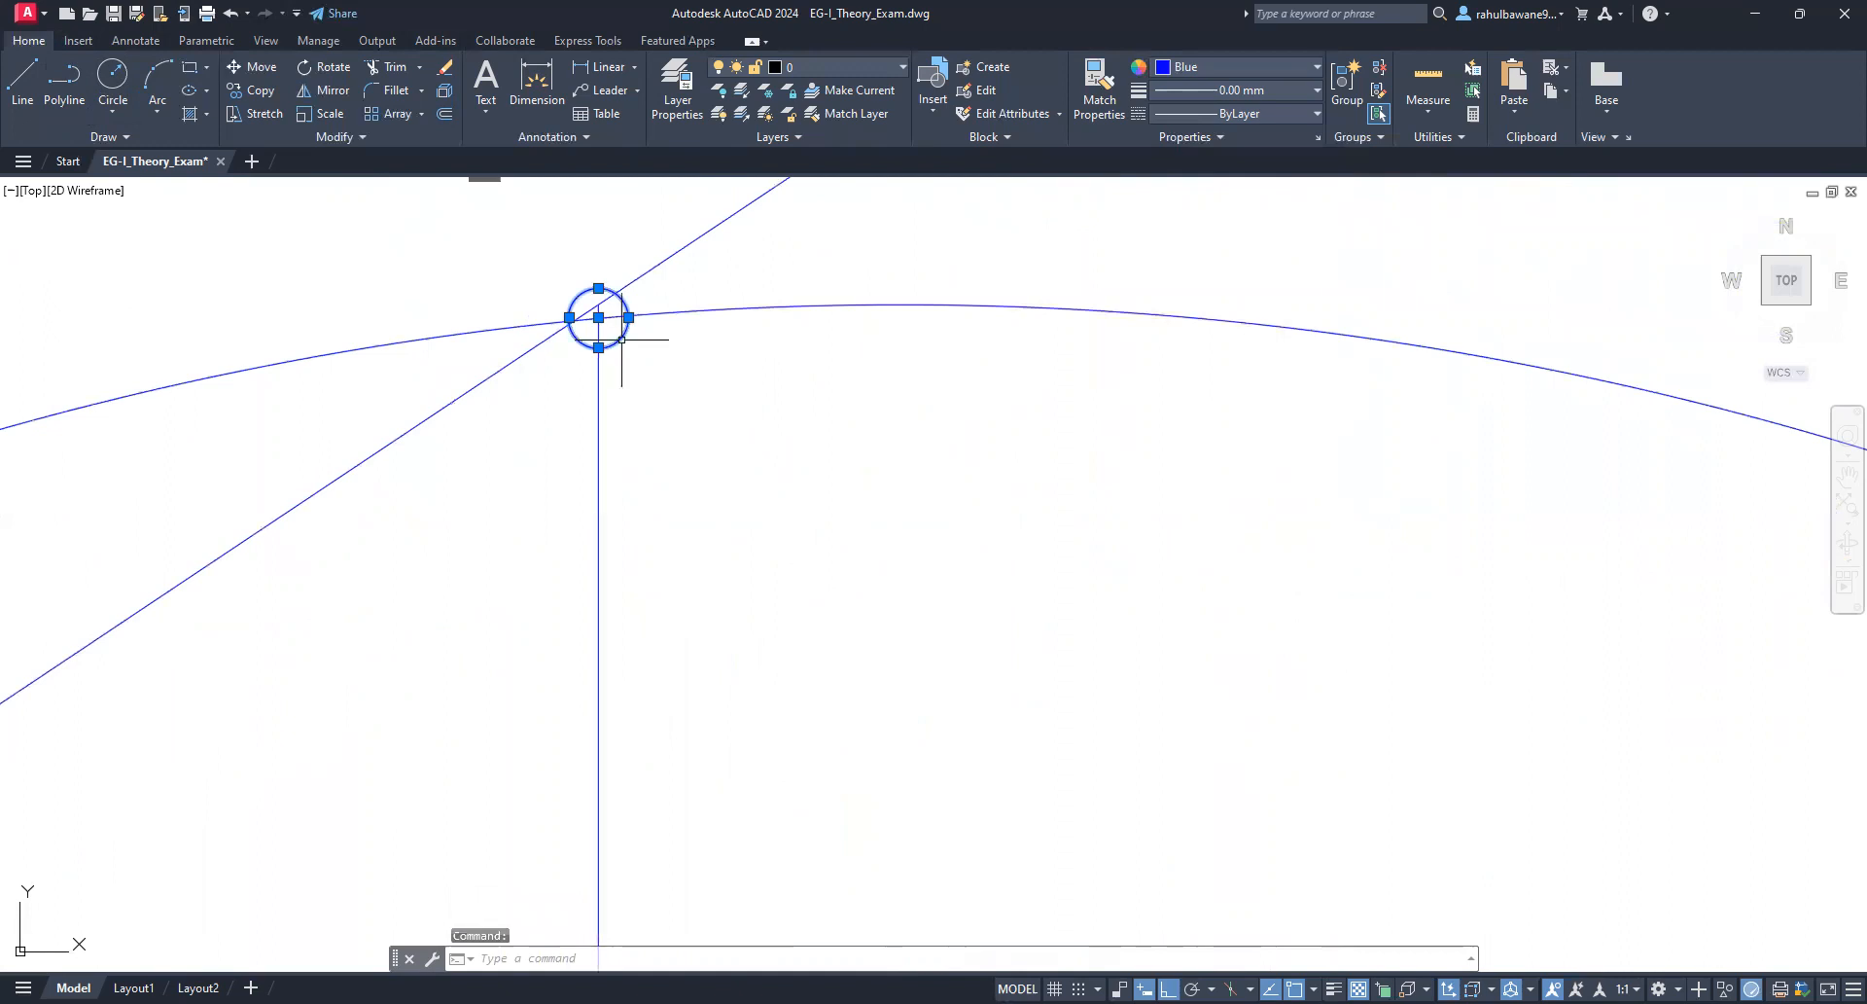
key(Delete)
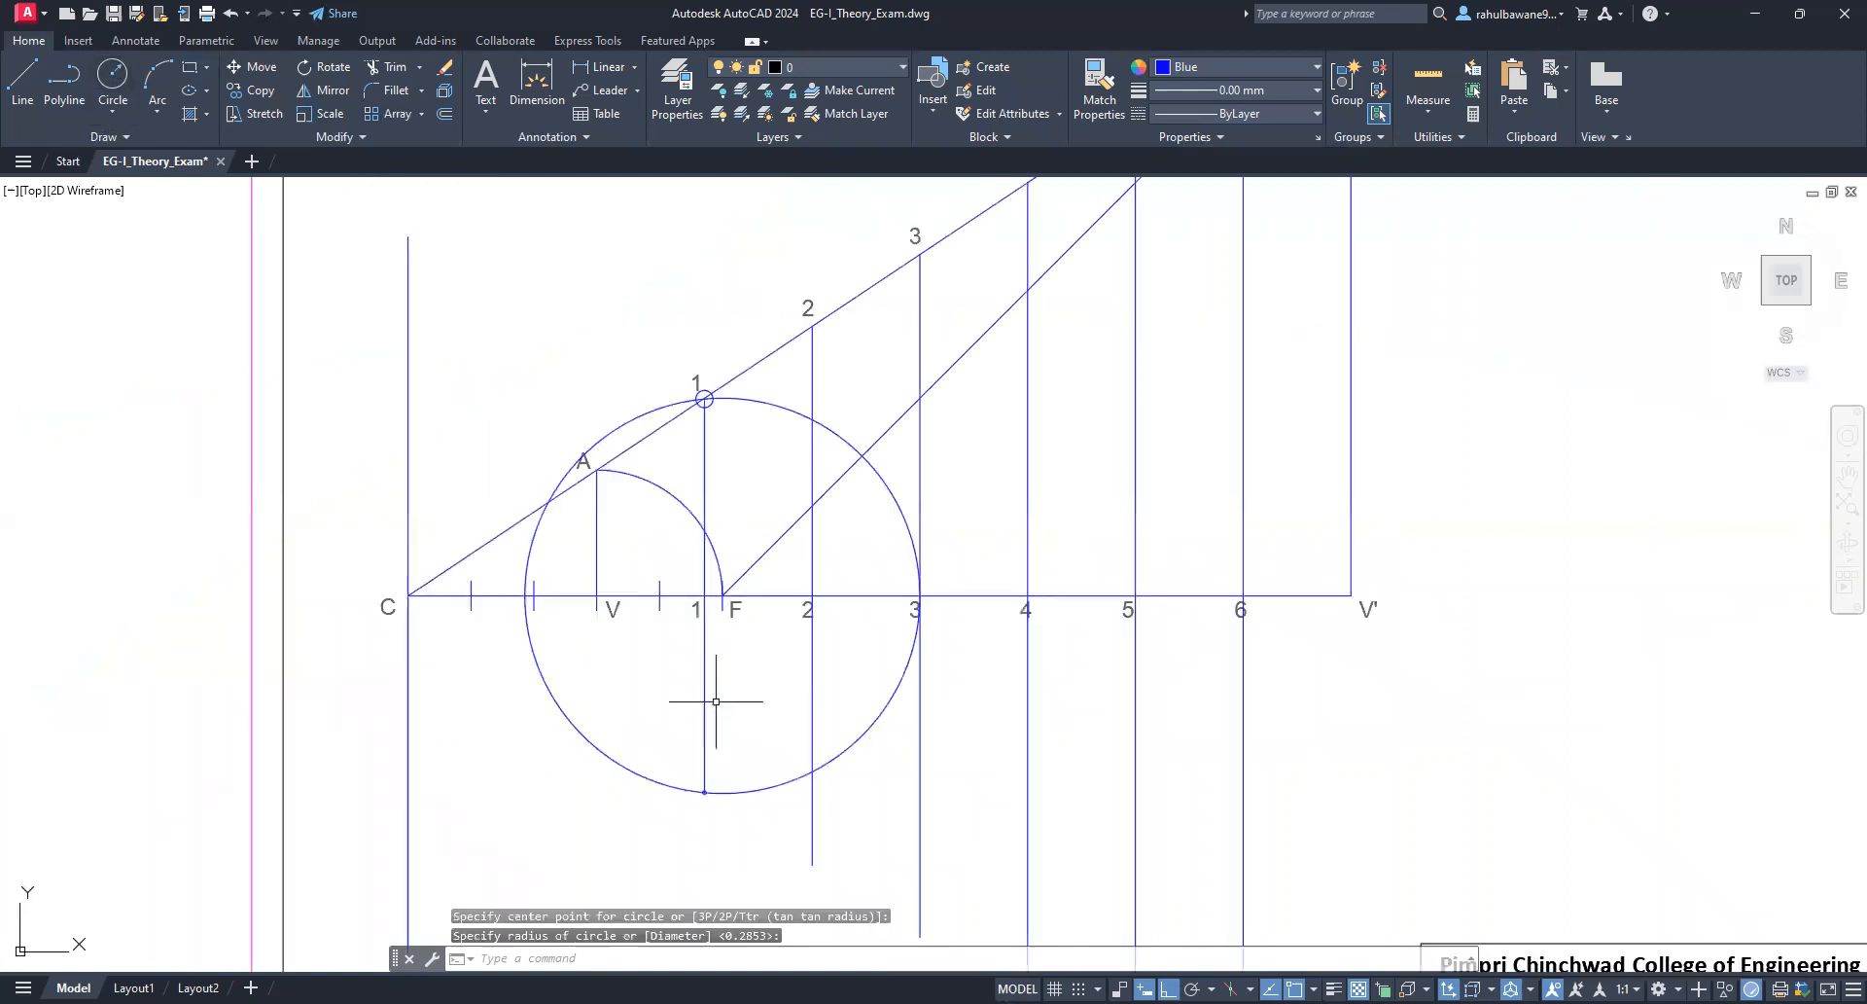
Step: Replace the tiny circle at the lower crossing of line 1 with one matching the larger circle at the upper crossing
scroll(716, 788, up, 6)
scroll(727, 812, up, 4)
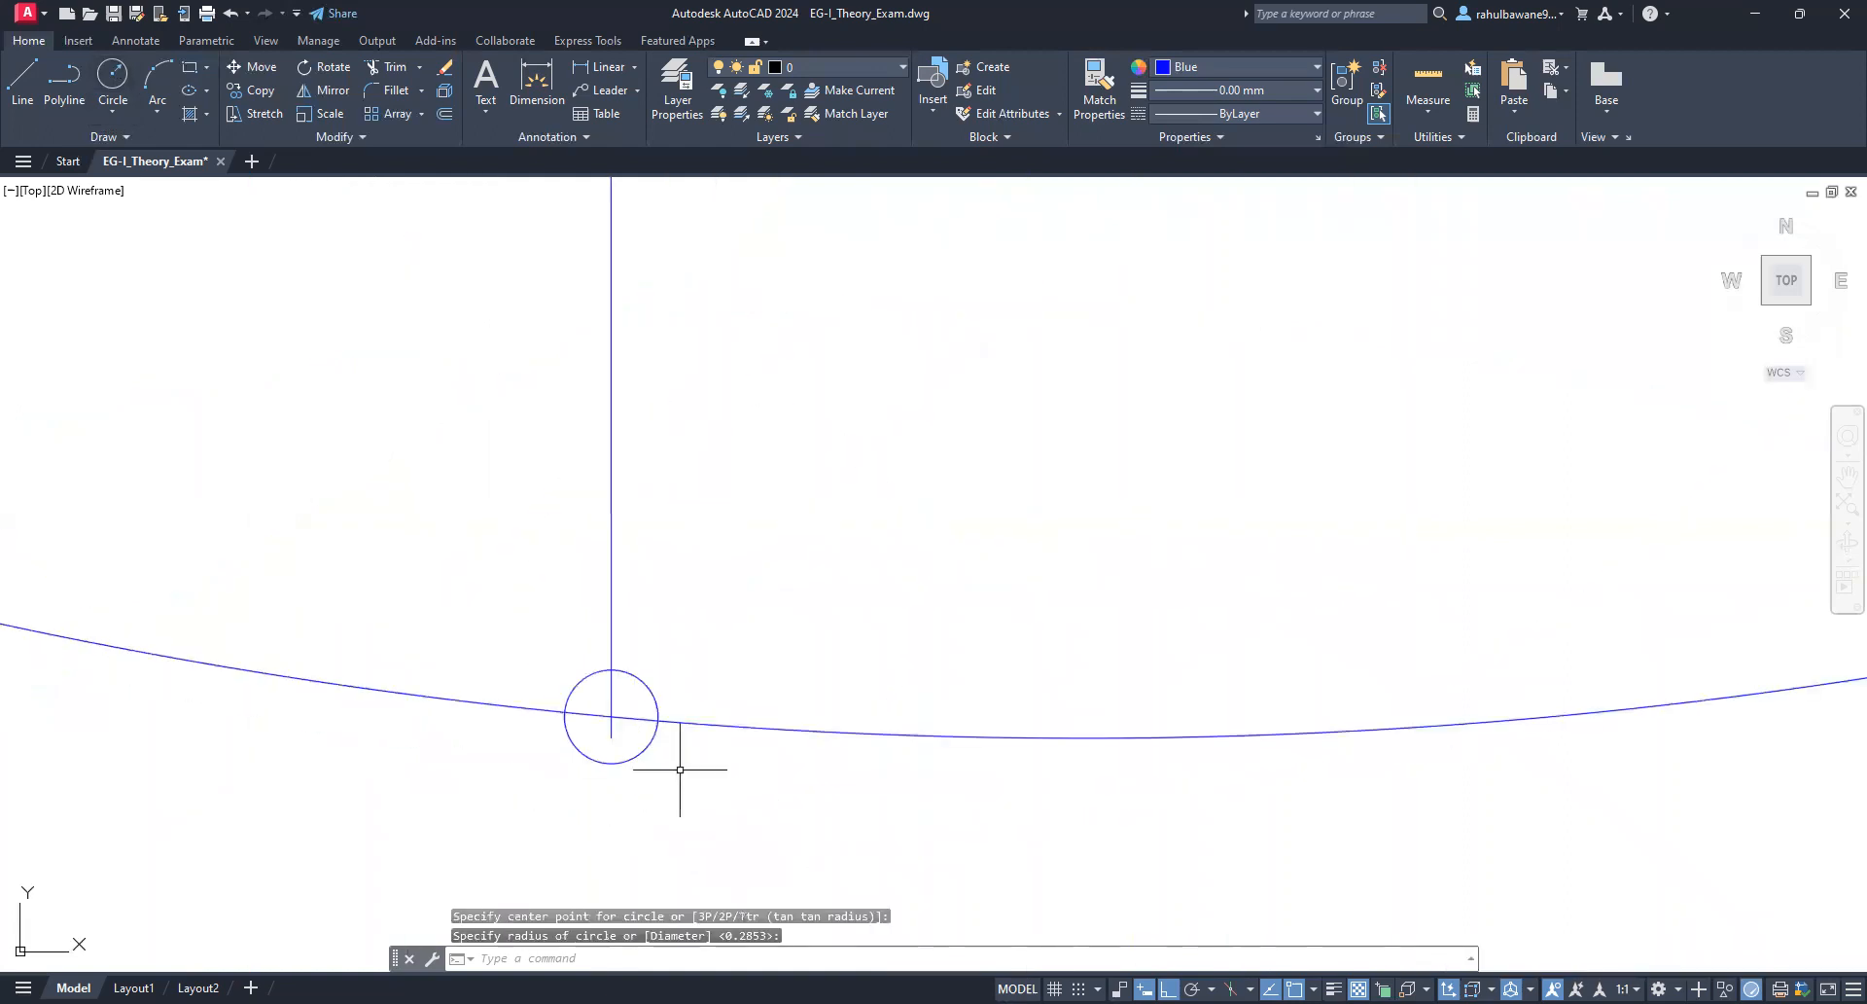
click(649, 692)
key(Delete)
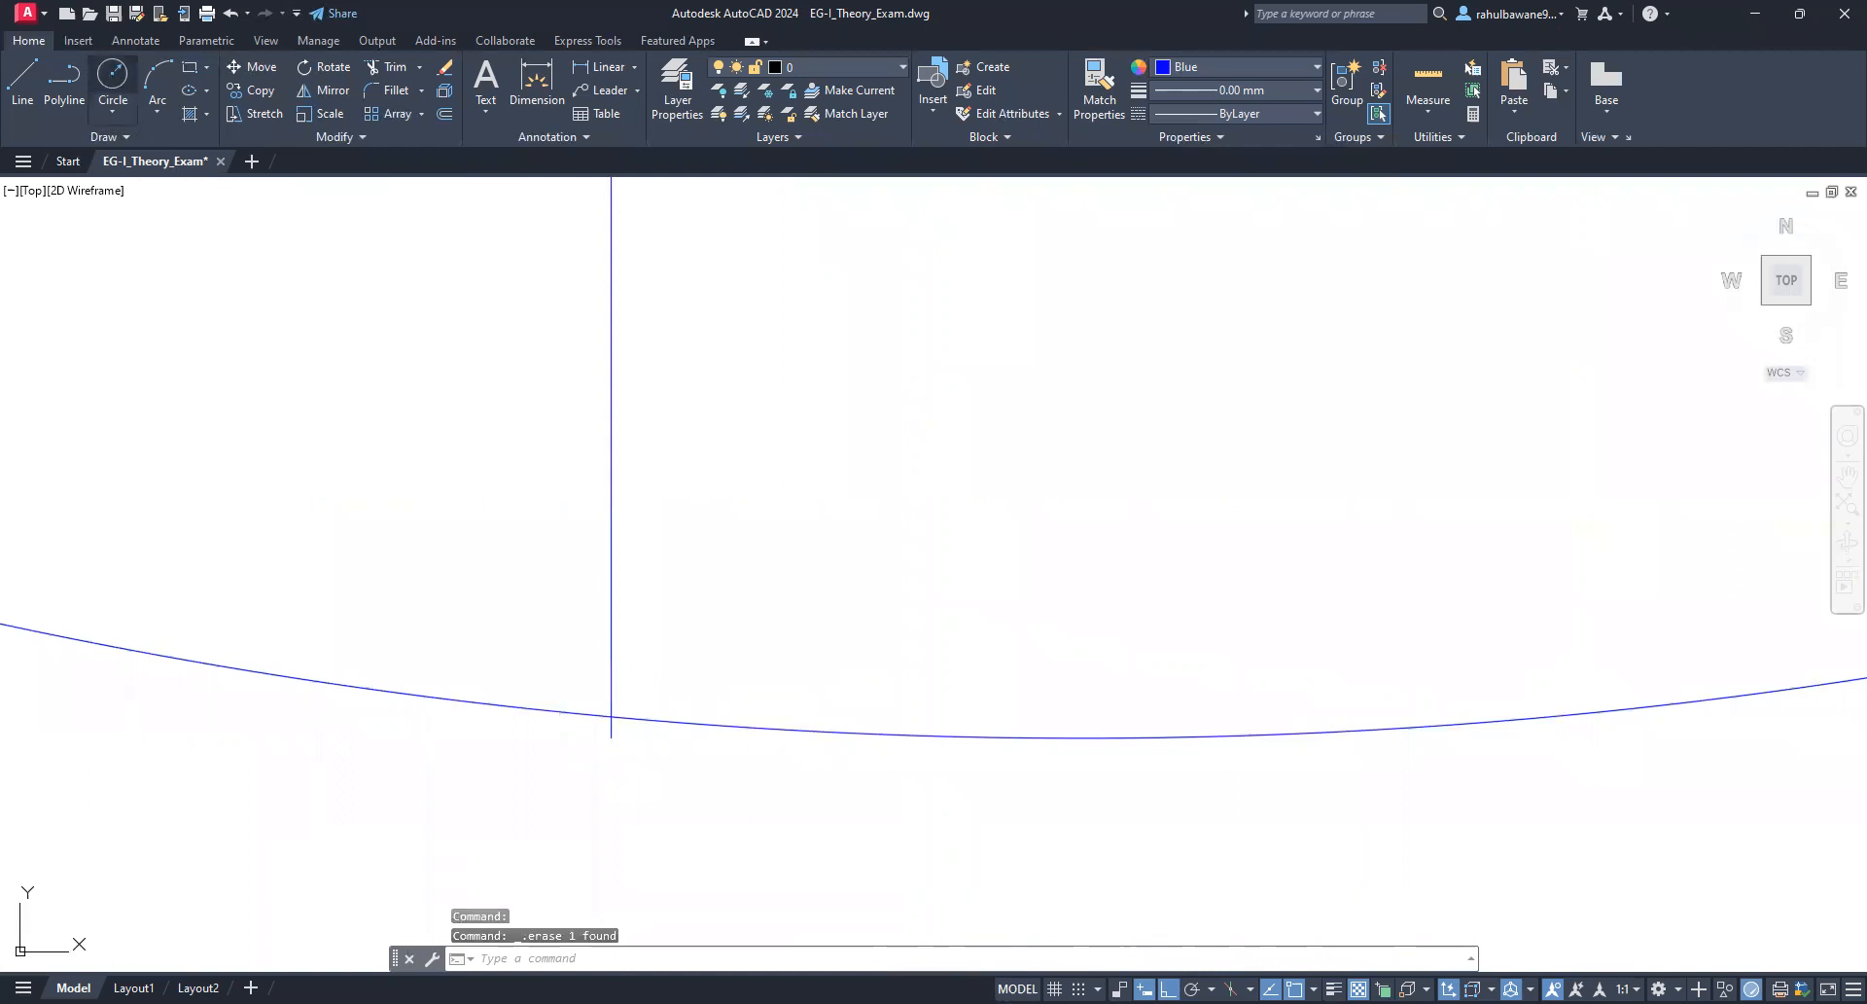
click(113, 78)
click(611, 717)
key(Return)
scroll(732, 720, down, 5)
scroll(477, 808, down, 10)
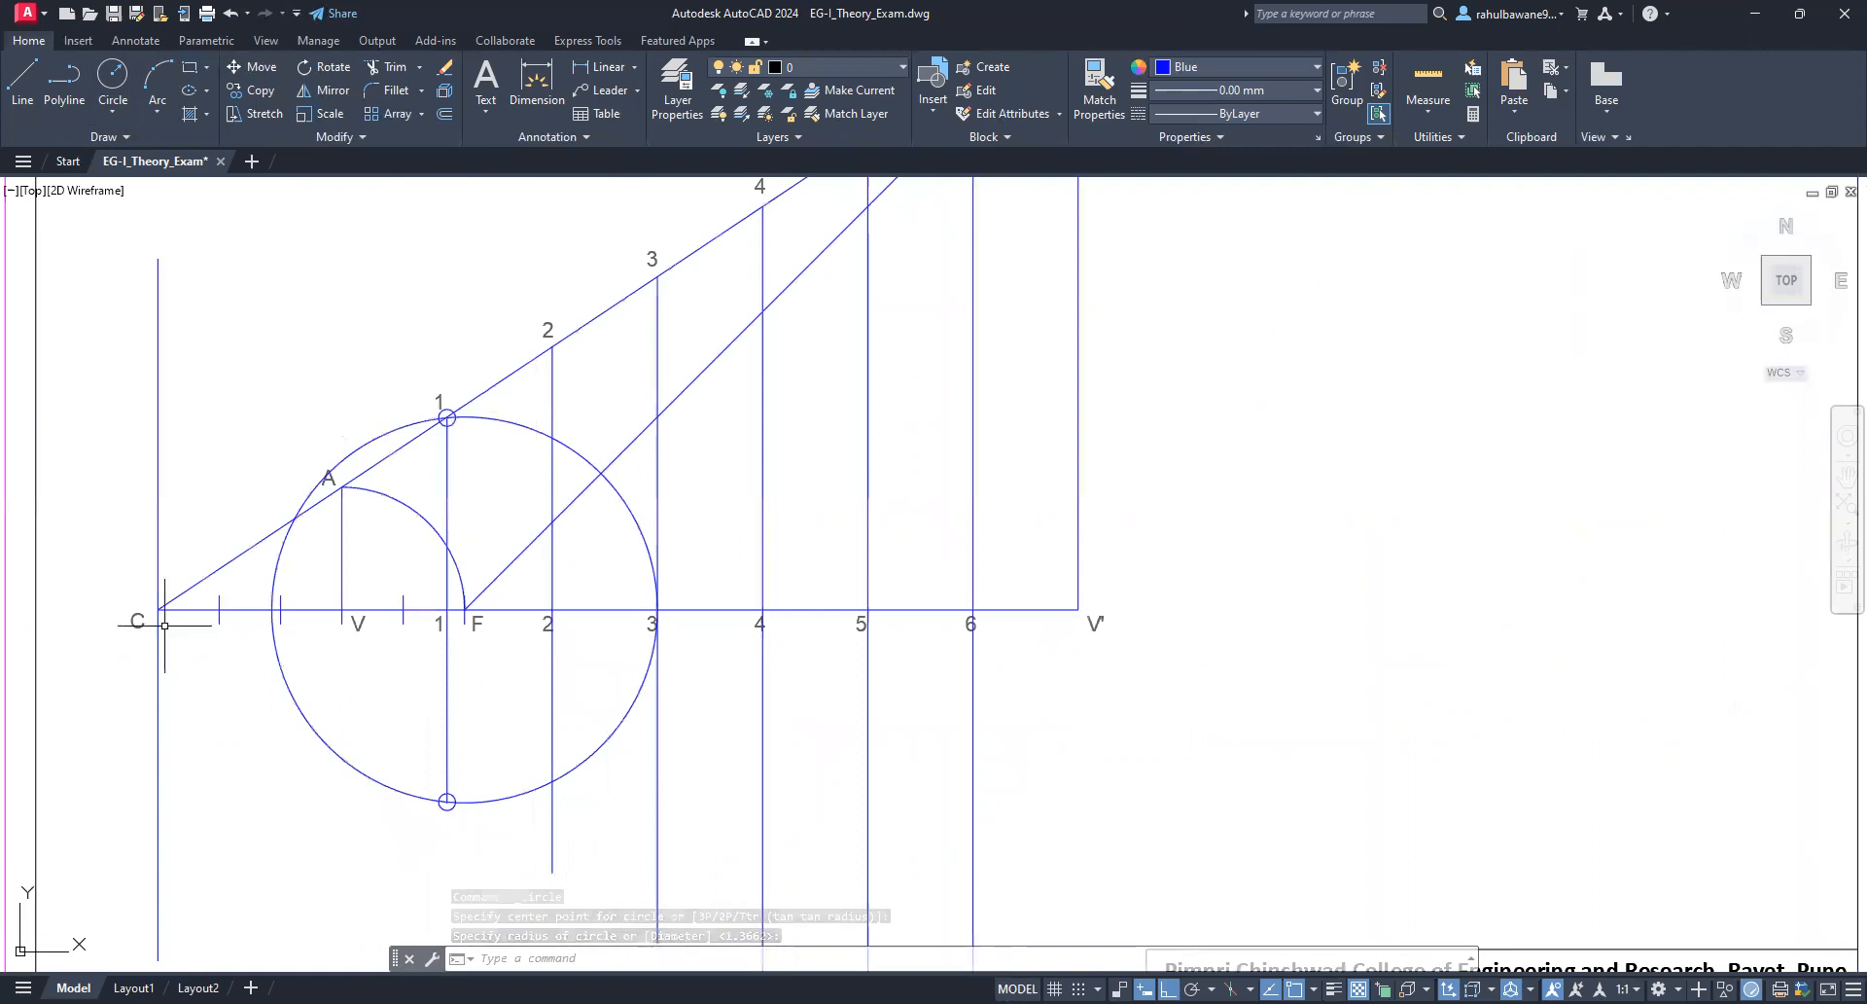
Step: Trim the circle about F to short arcs inside the two small circles on line 1, and remove the small circles
scroll(438, 425, up, 10)
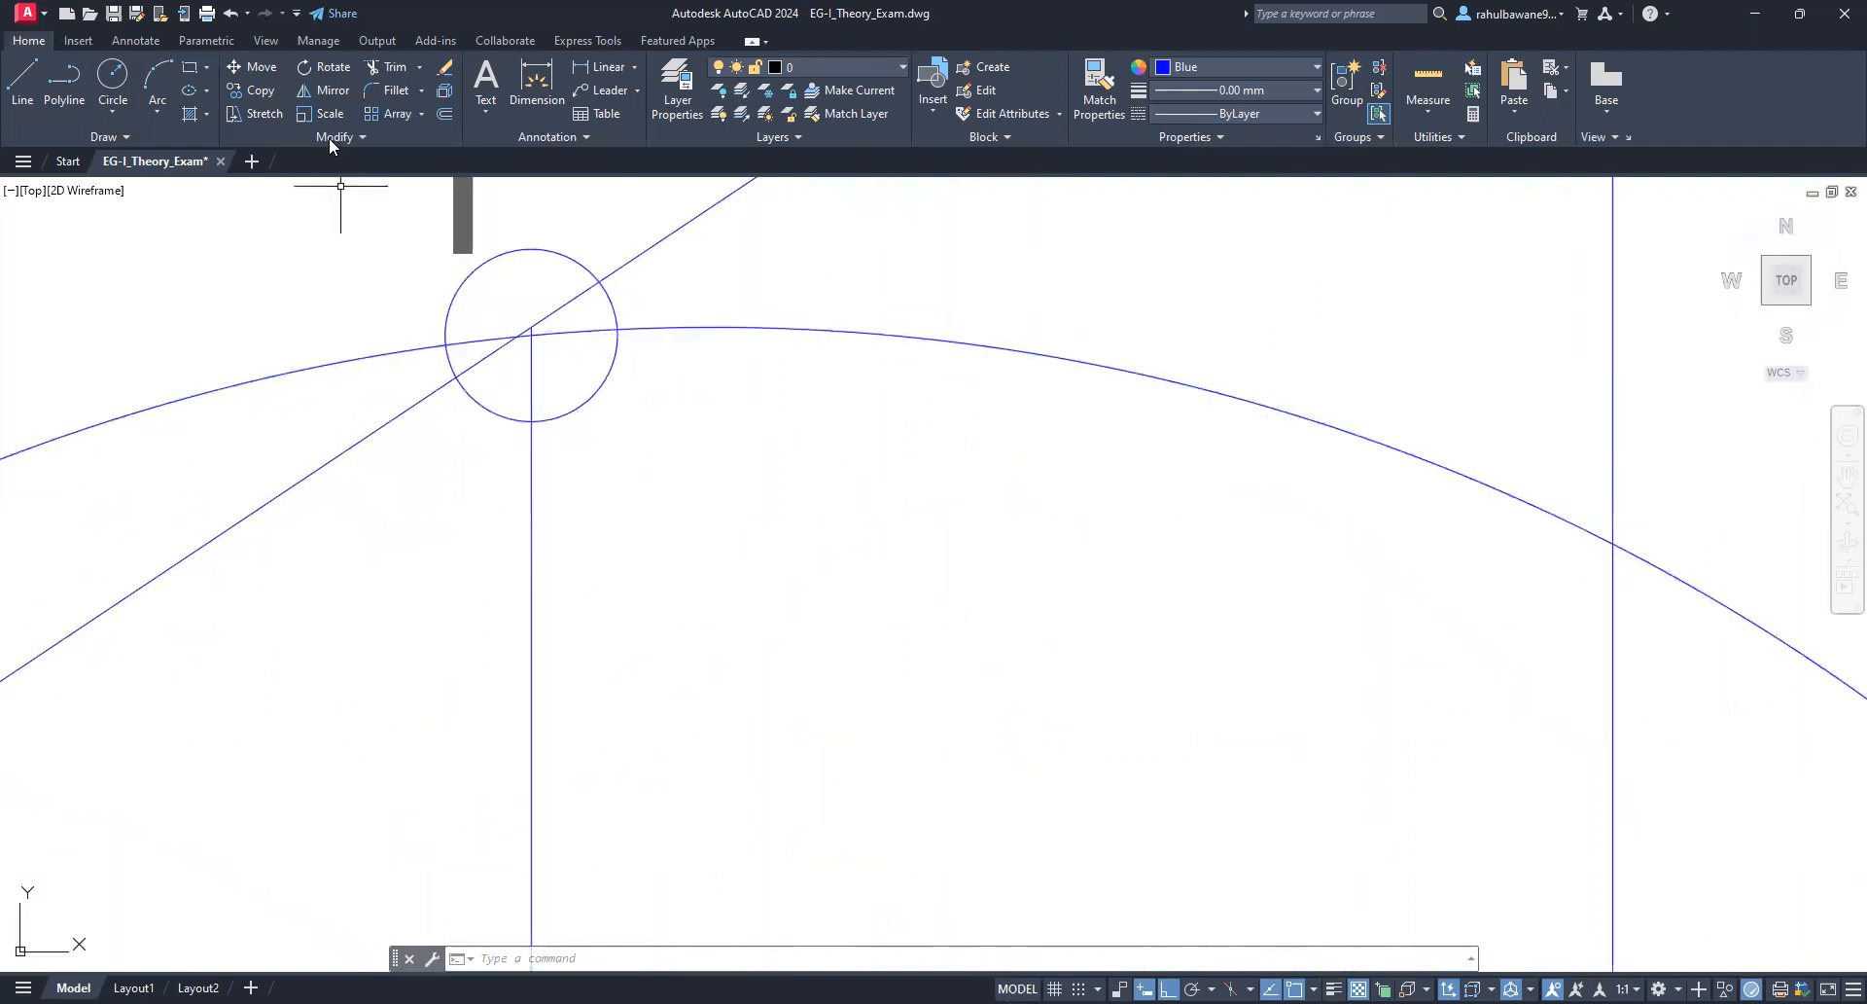
click(389, 66)
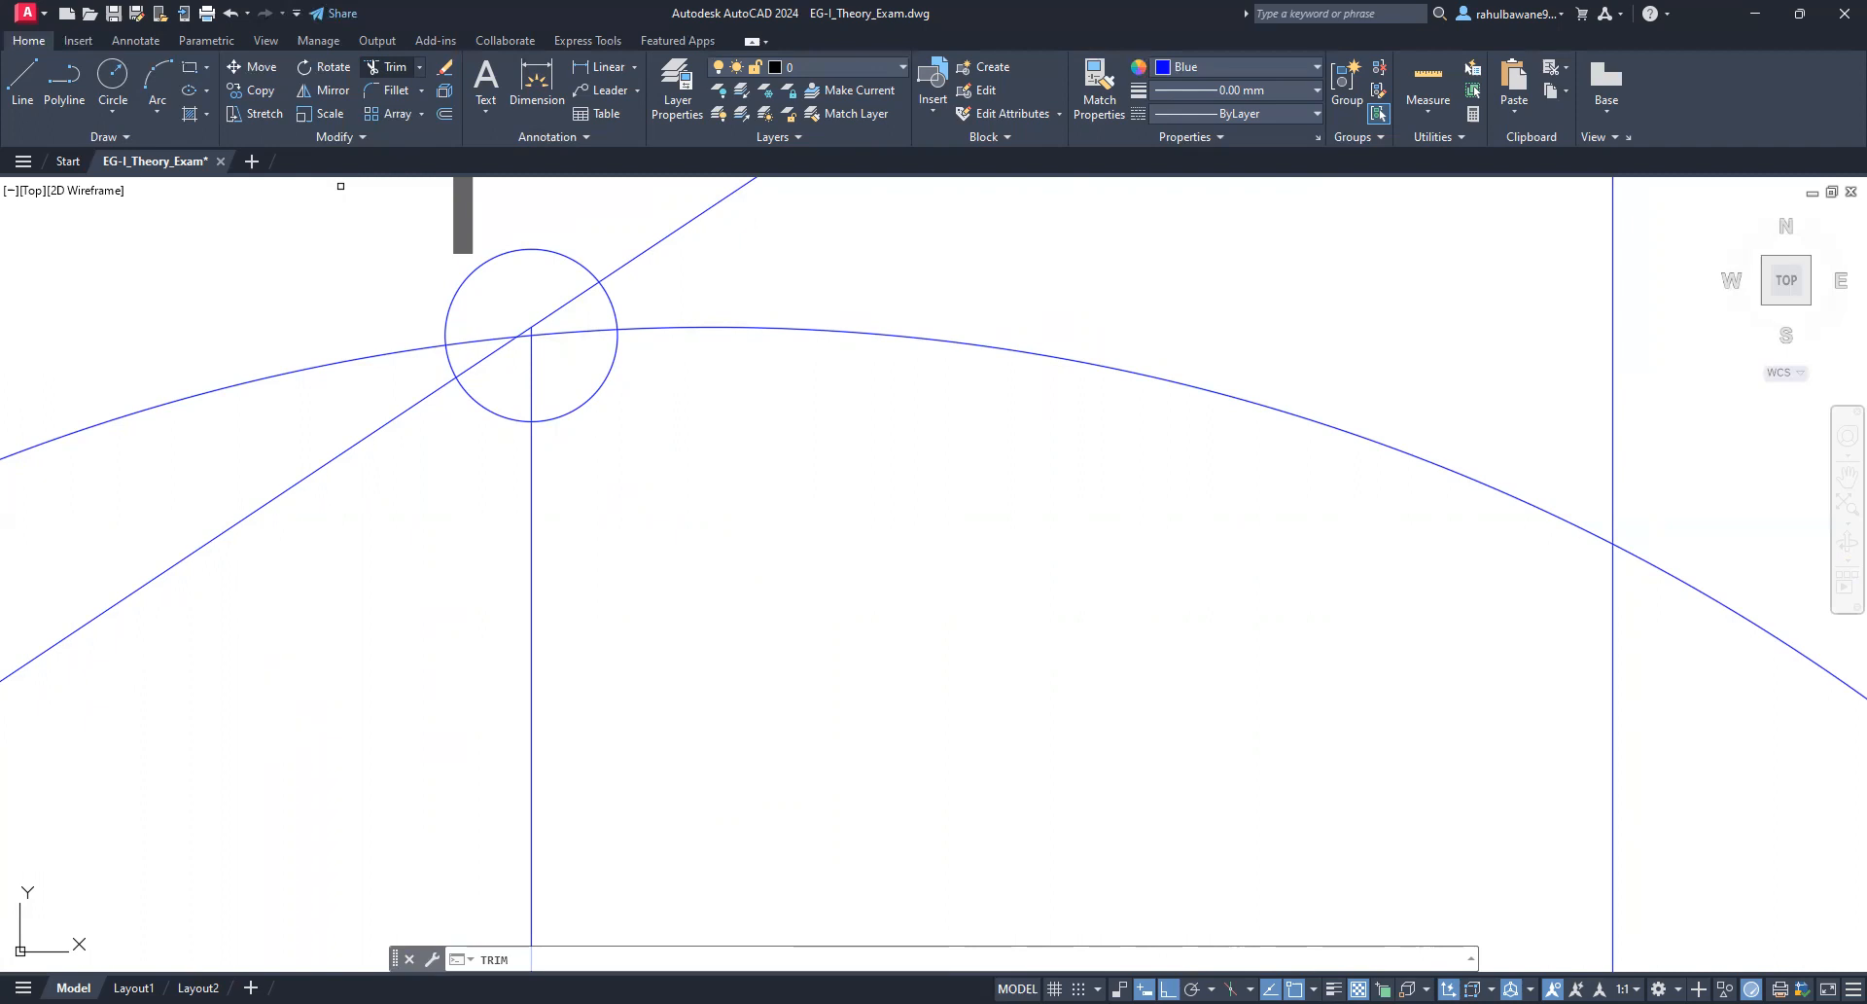
key(Escape)
Step: Copy the label 1 above line 1 to a free spot beside the short arc at the line's upper end
scroll(801, 762, down, 5)
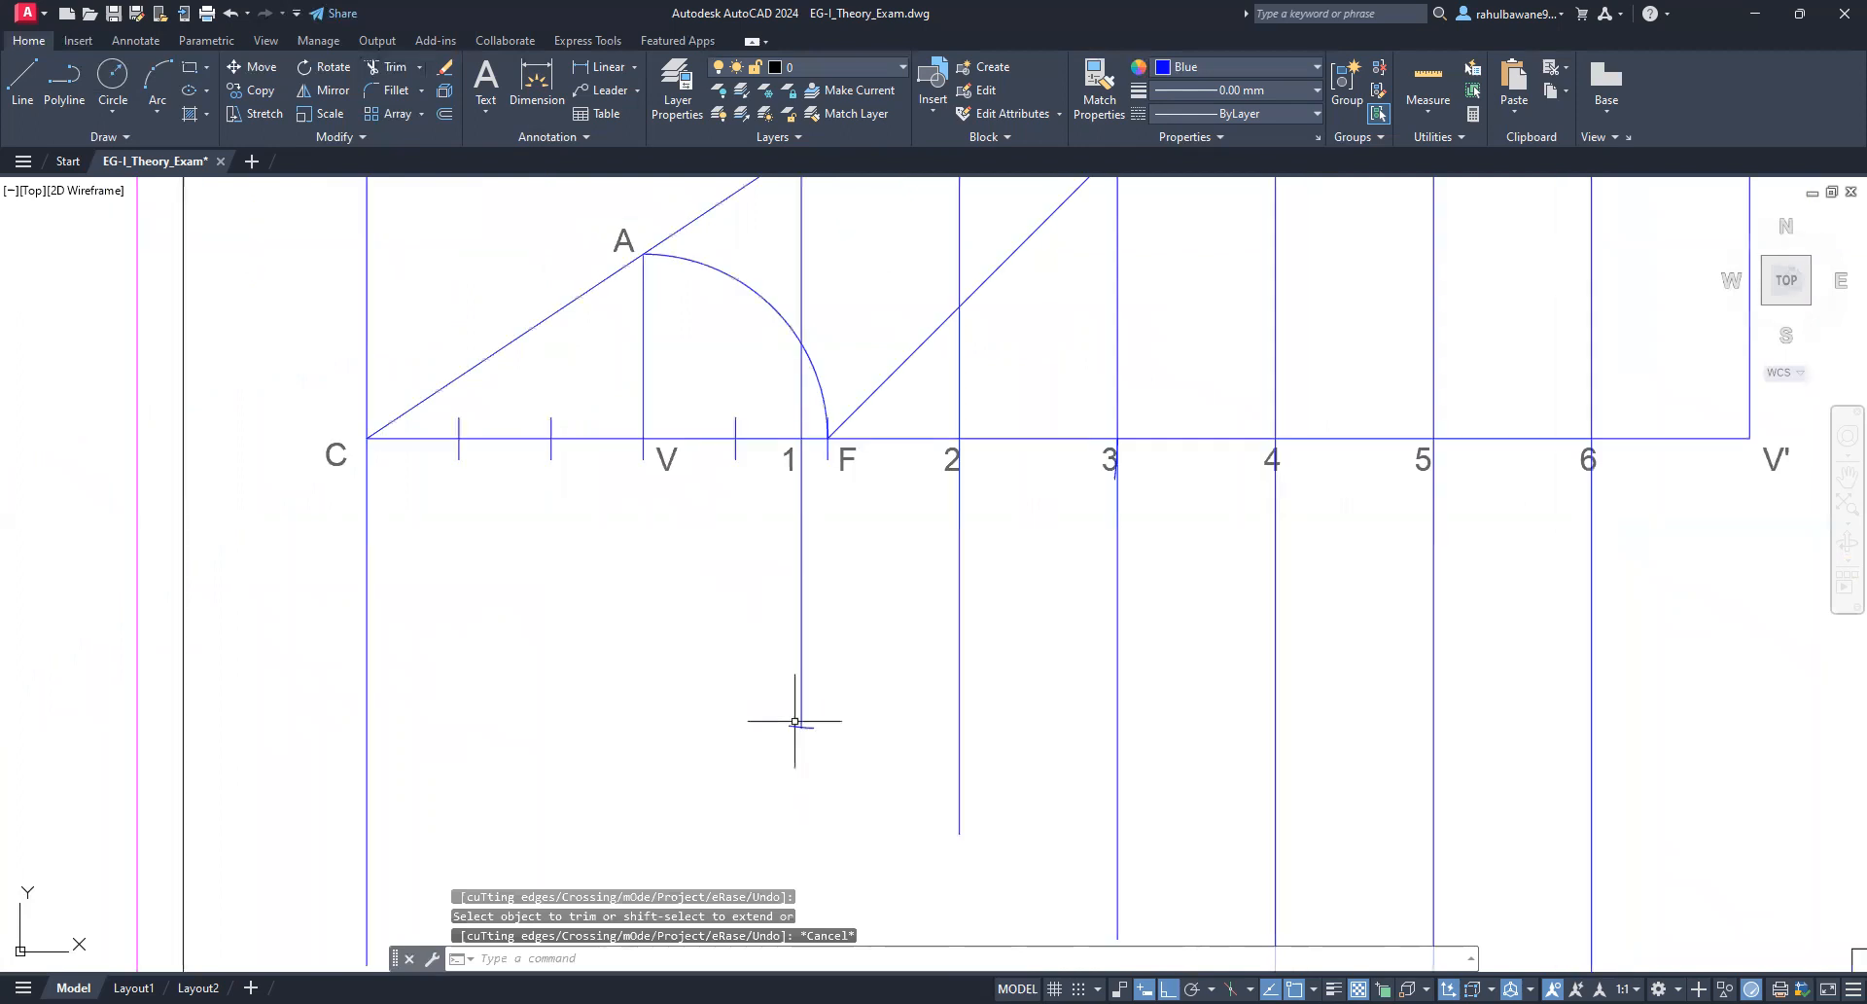
scroll(795, 719, down, 2)
scroll(799, 500, up, 10)
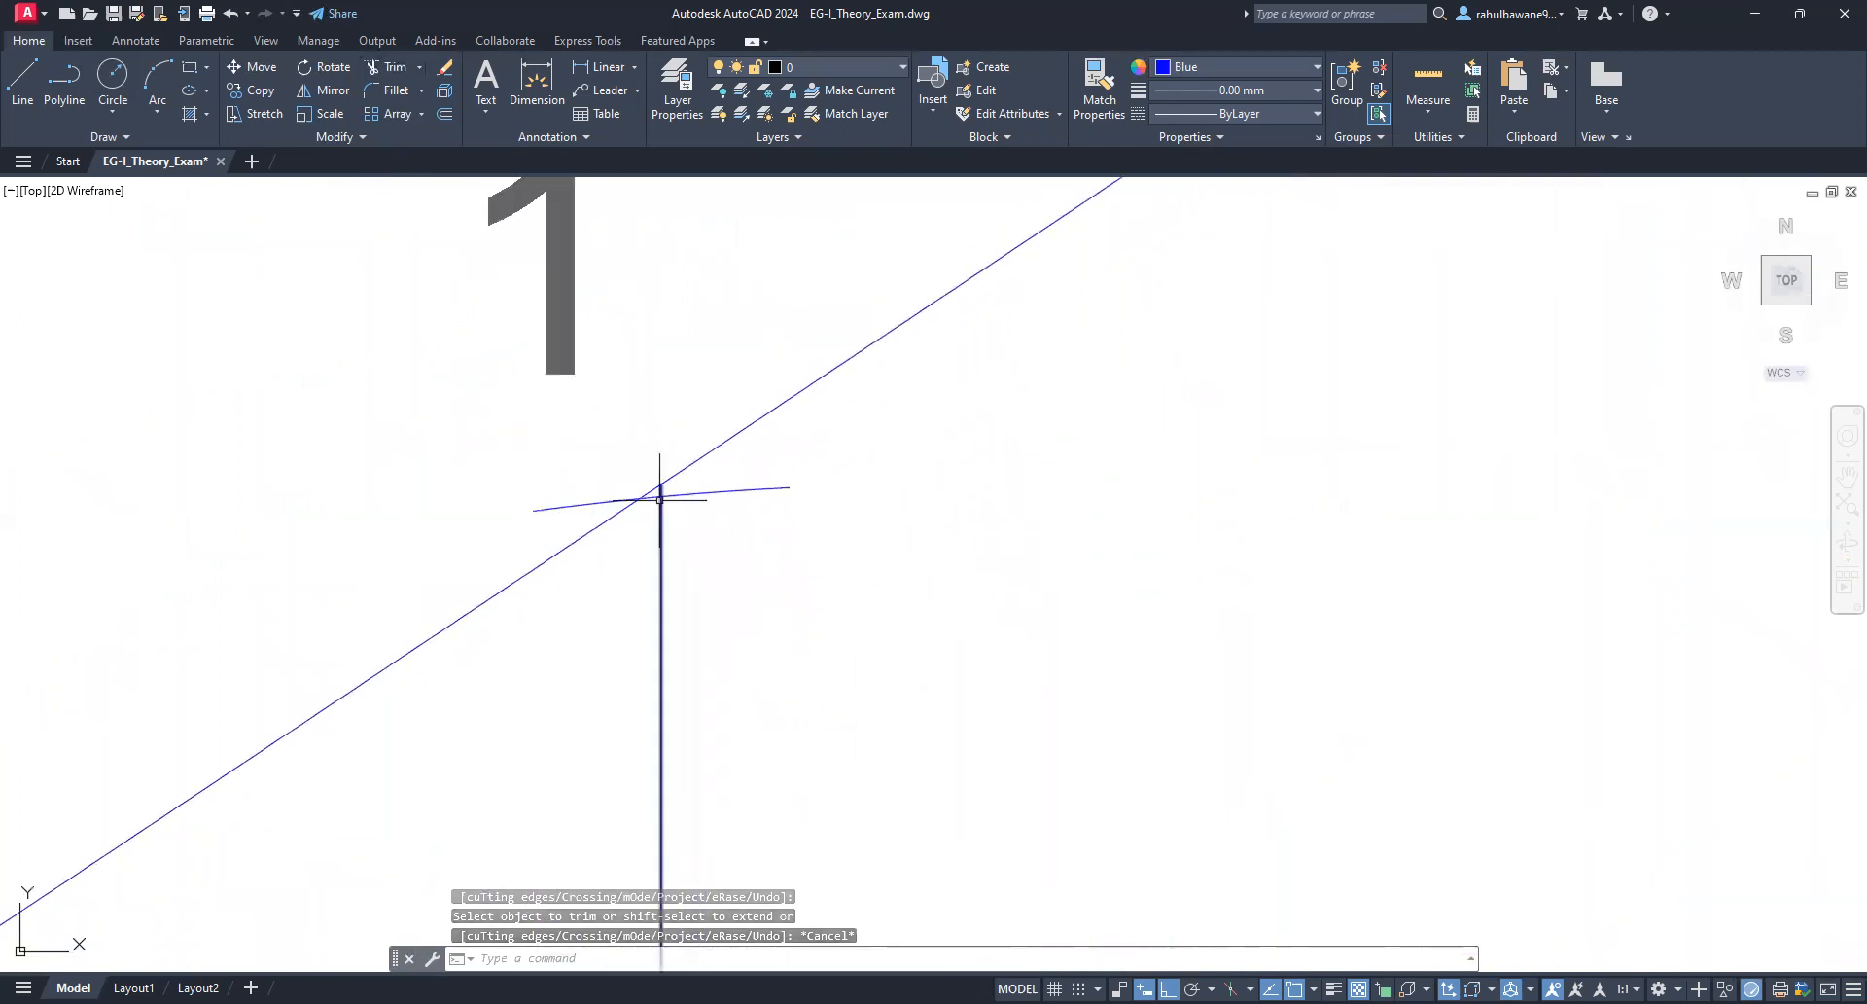
click(569, 277)
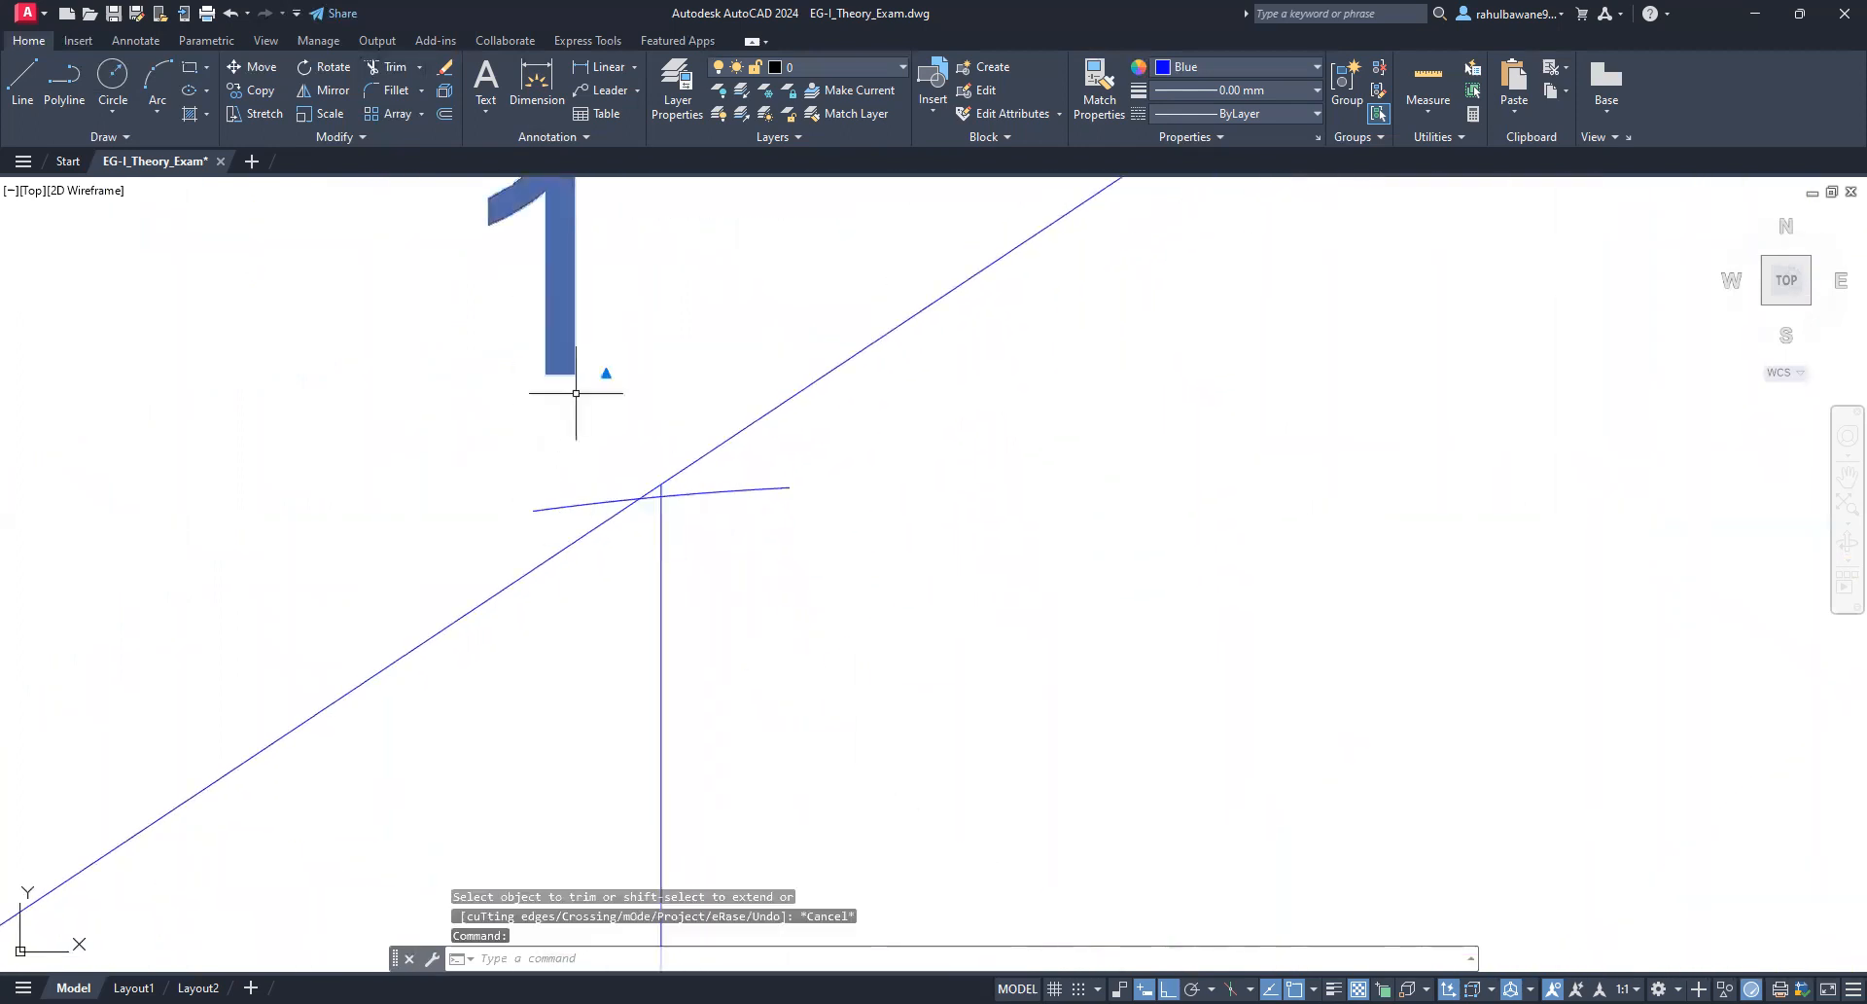
click(256, 92)
click(532, 302)
scroll(724, 476, down, 4)
key(F8)
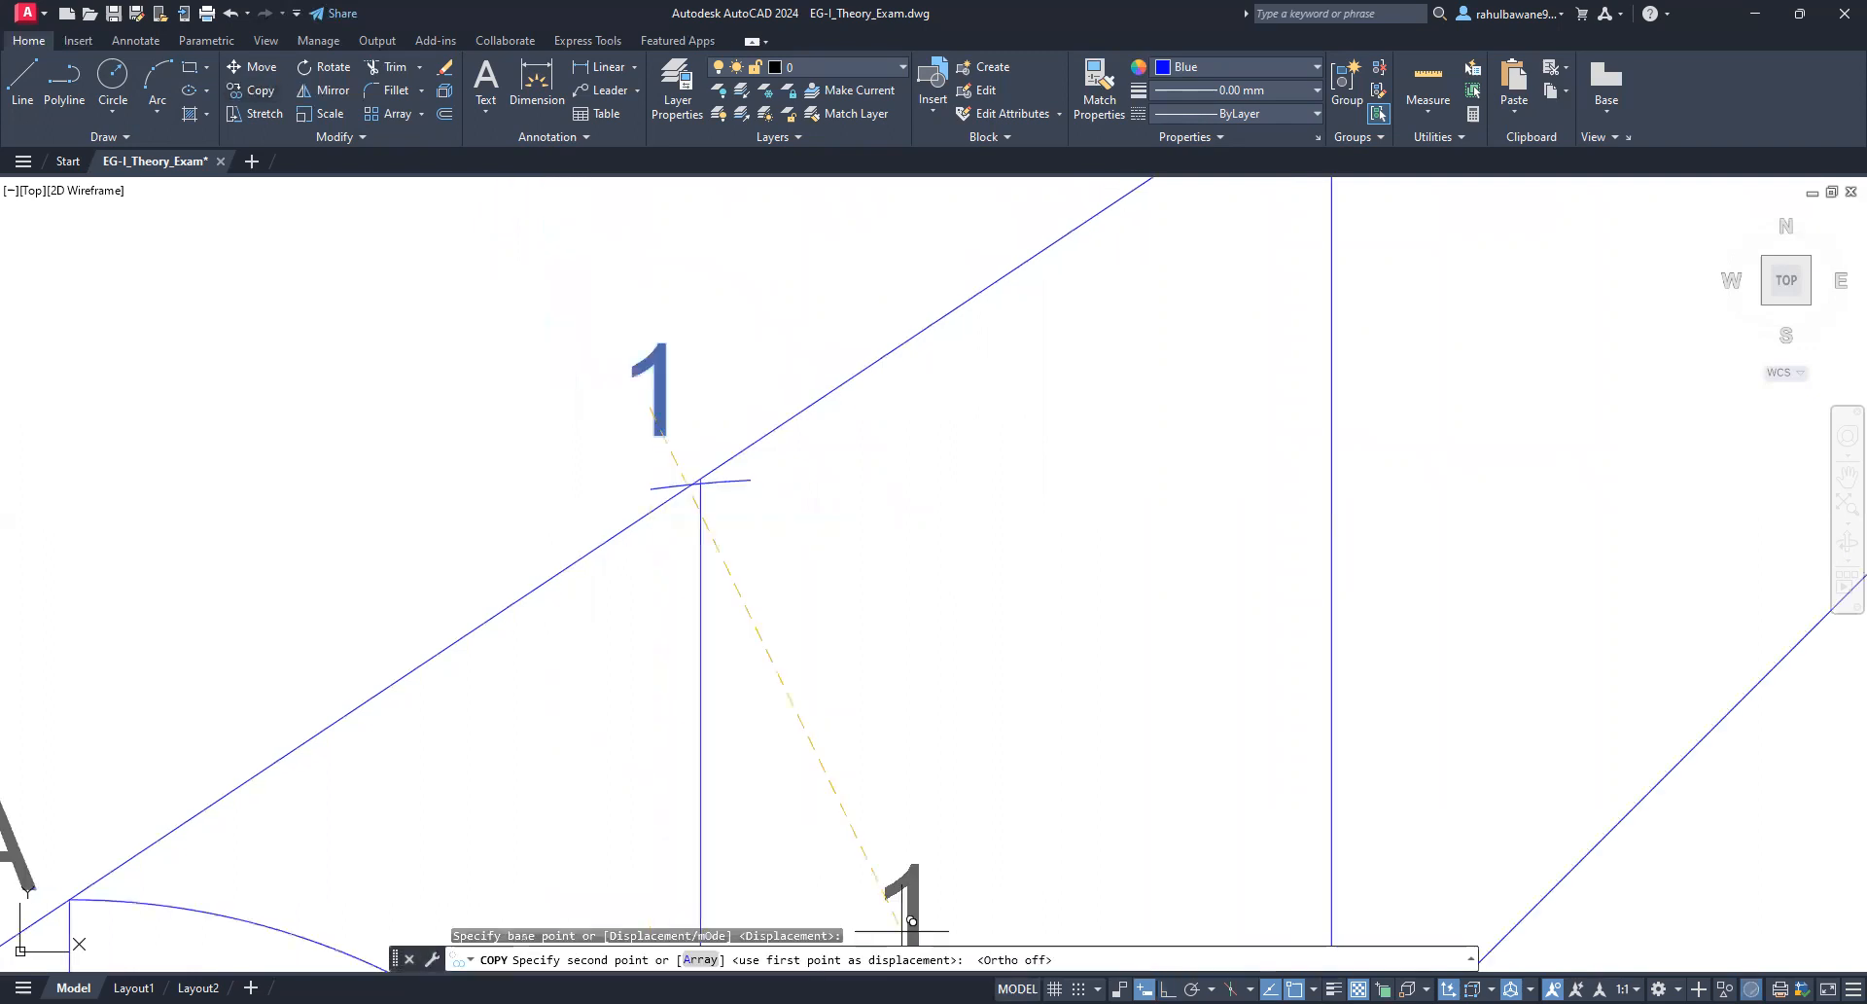
click(525, 520)
key(Escape)
Step: Change the copied label's text to P1 and copy it beside the short arc at line 1's lower end
double_click(521, 474)
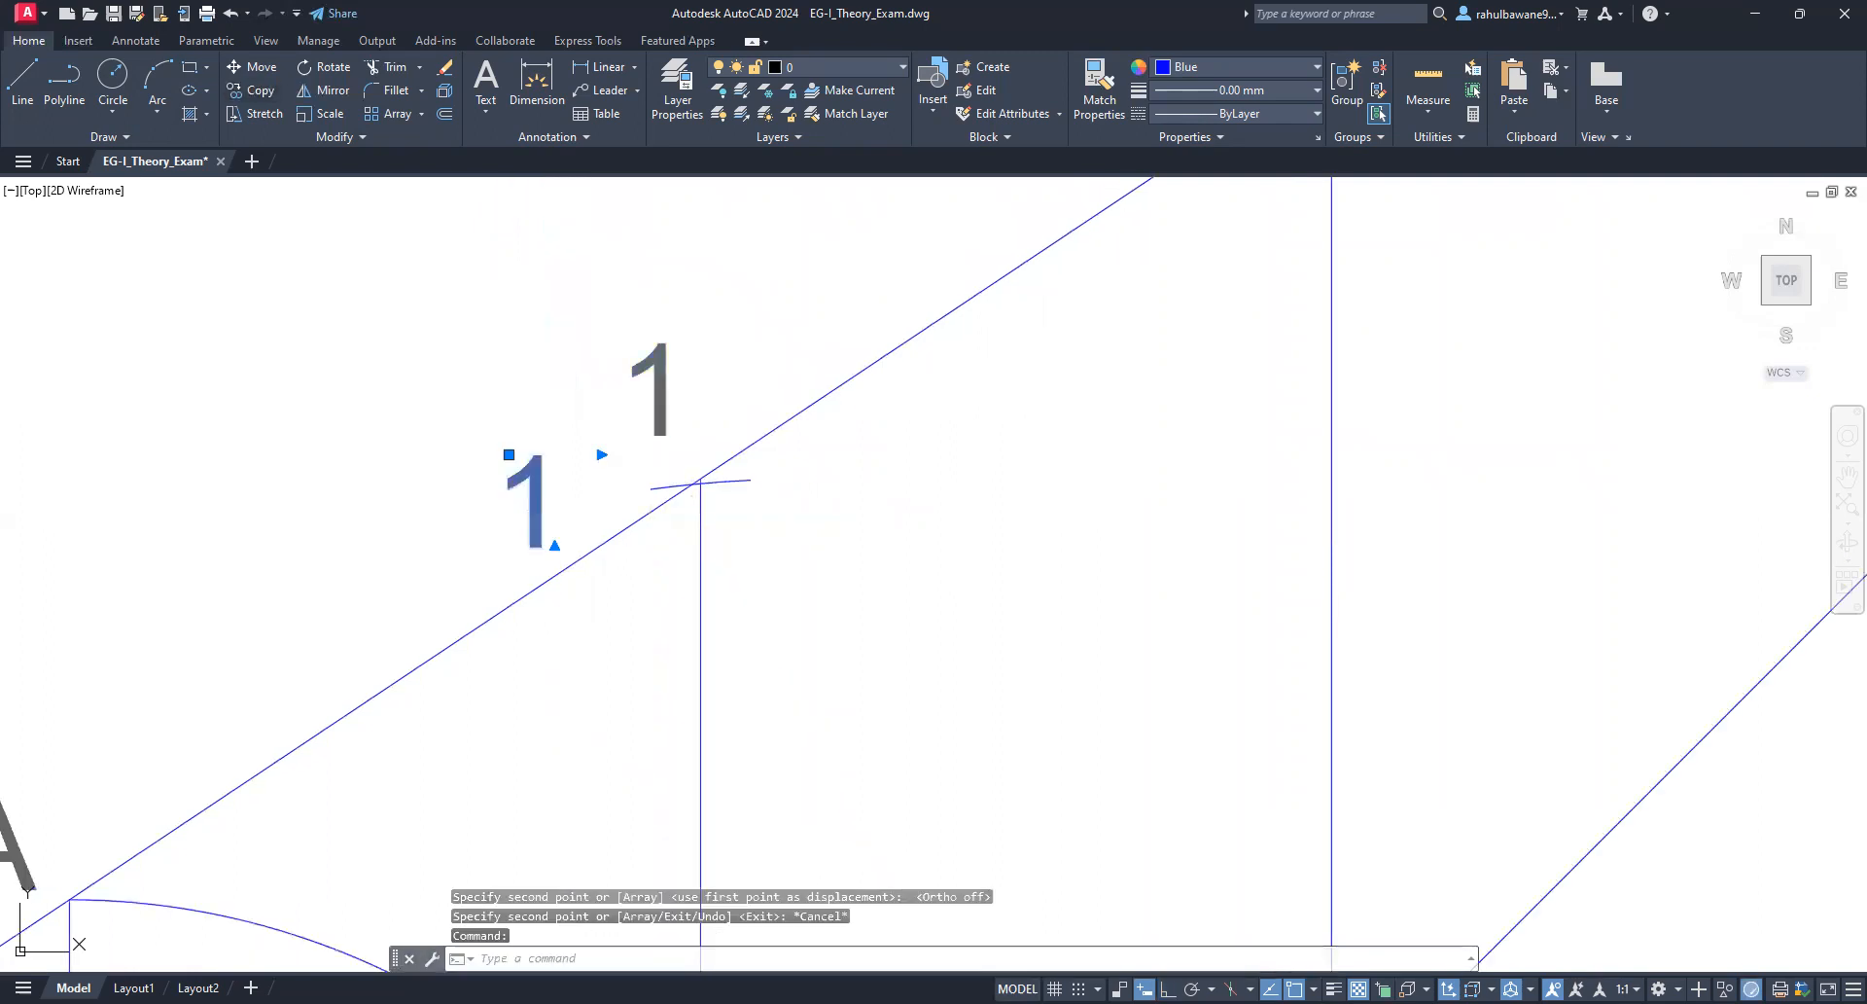
double_click(553, 488)
text(P1)
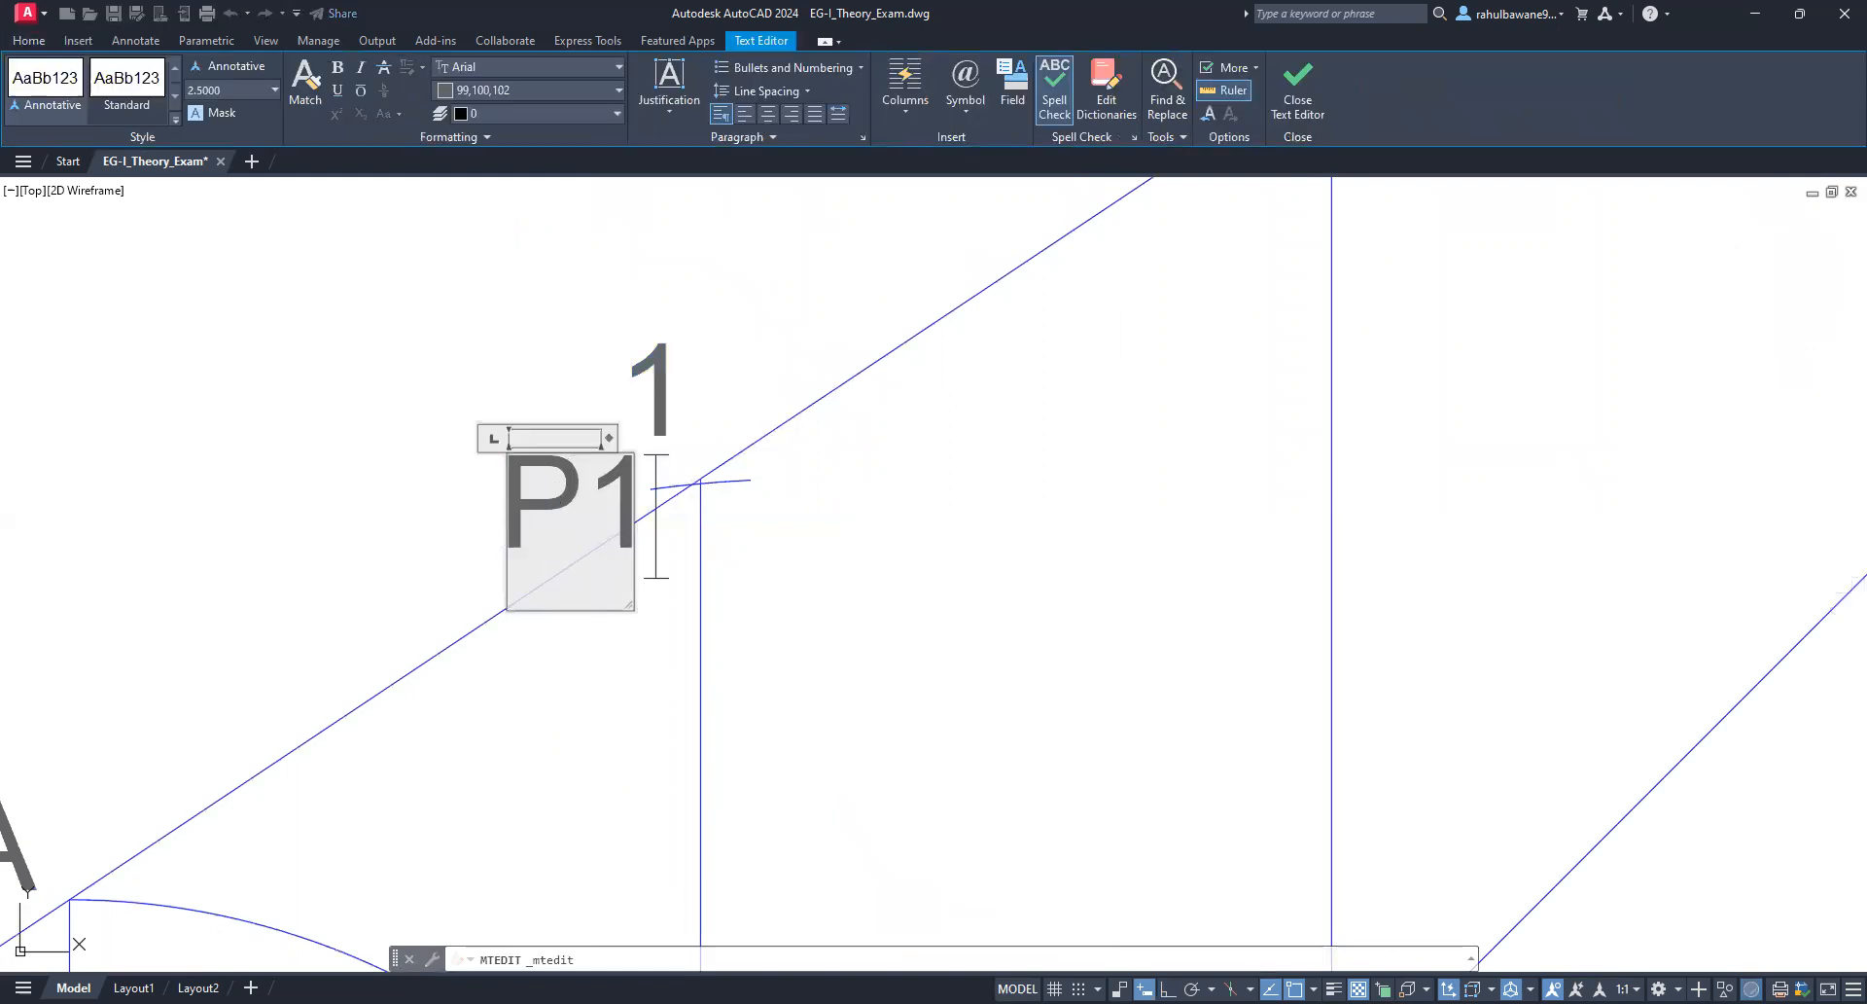
click(717, 487)
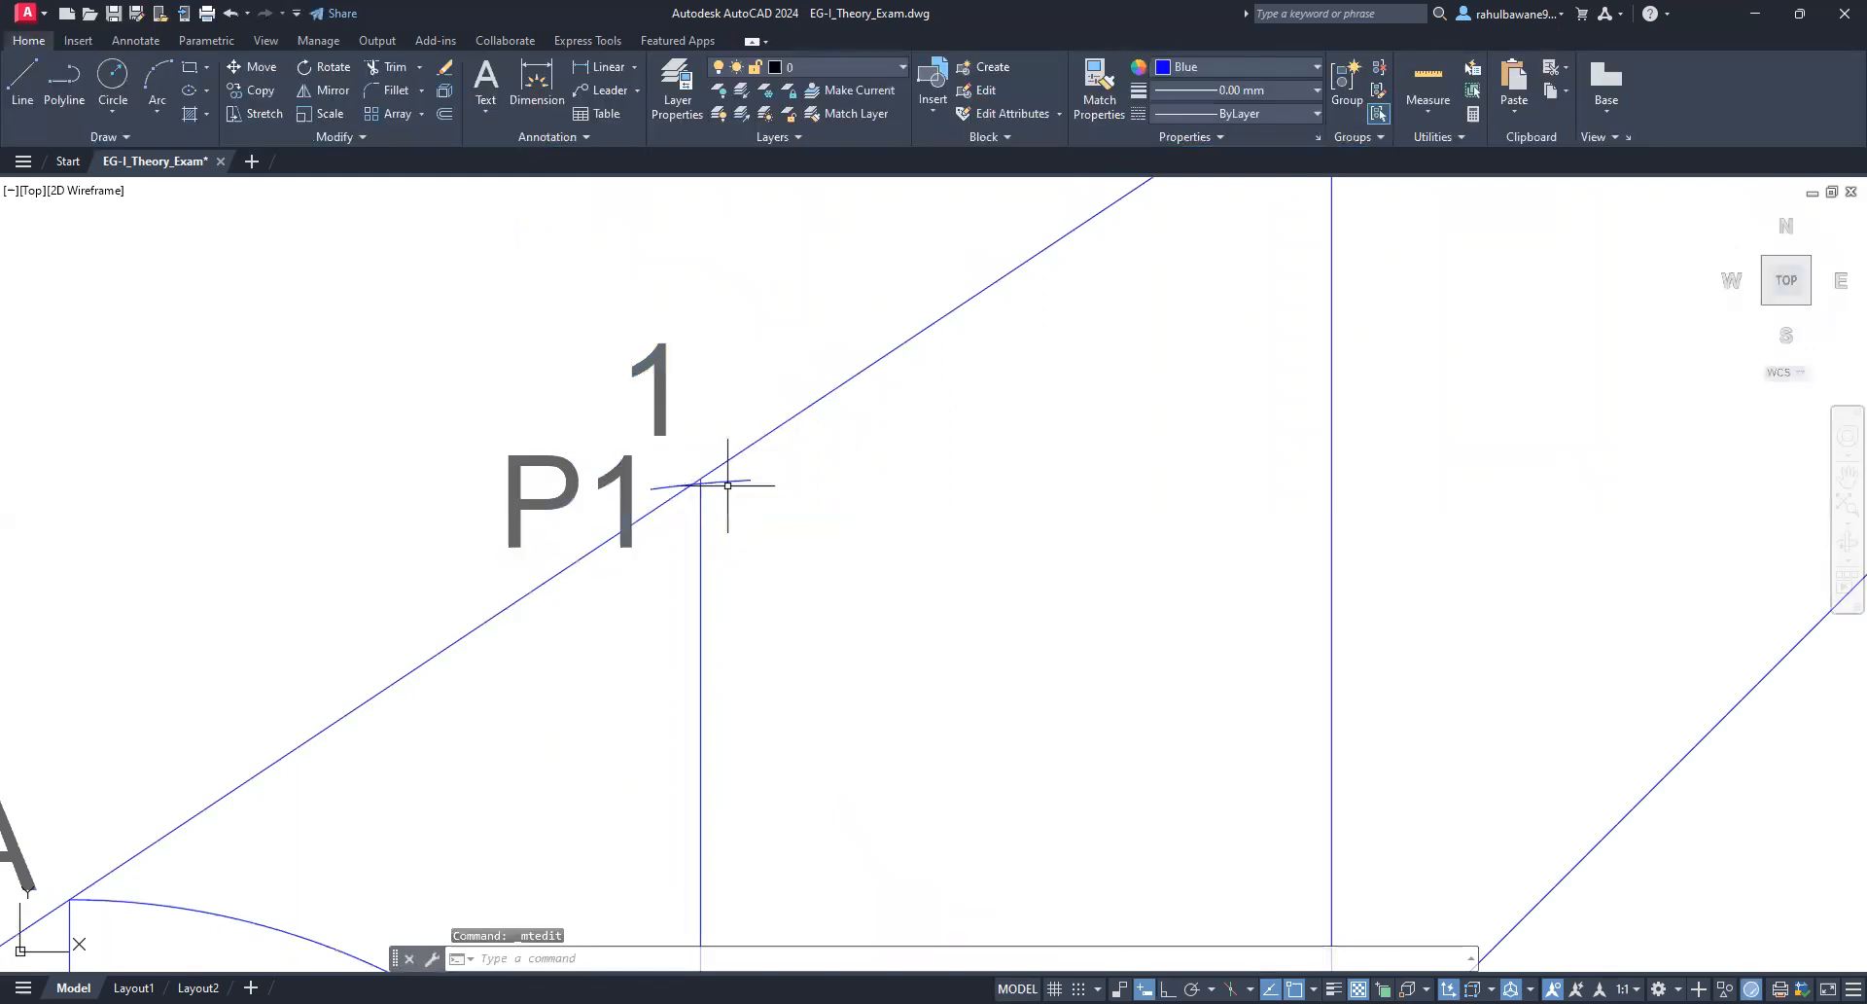
click(613, 467)
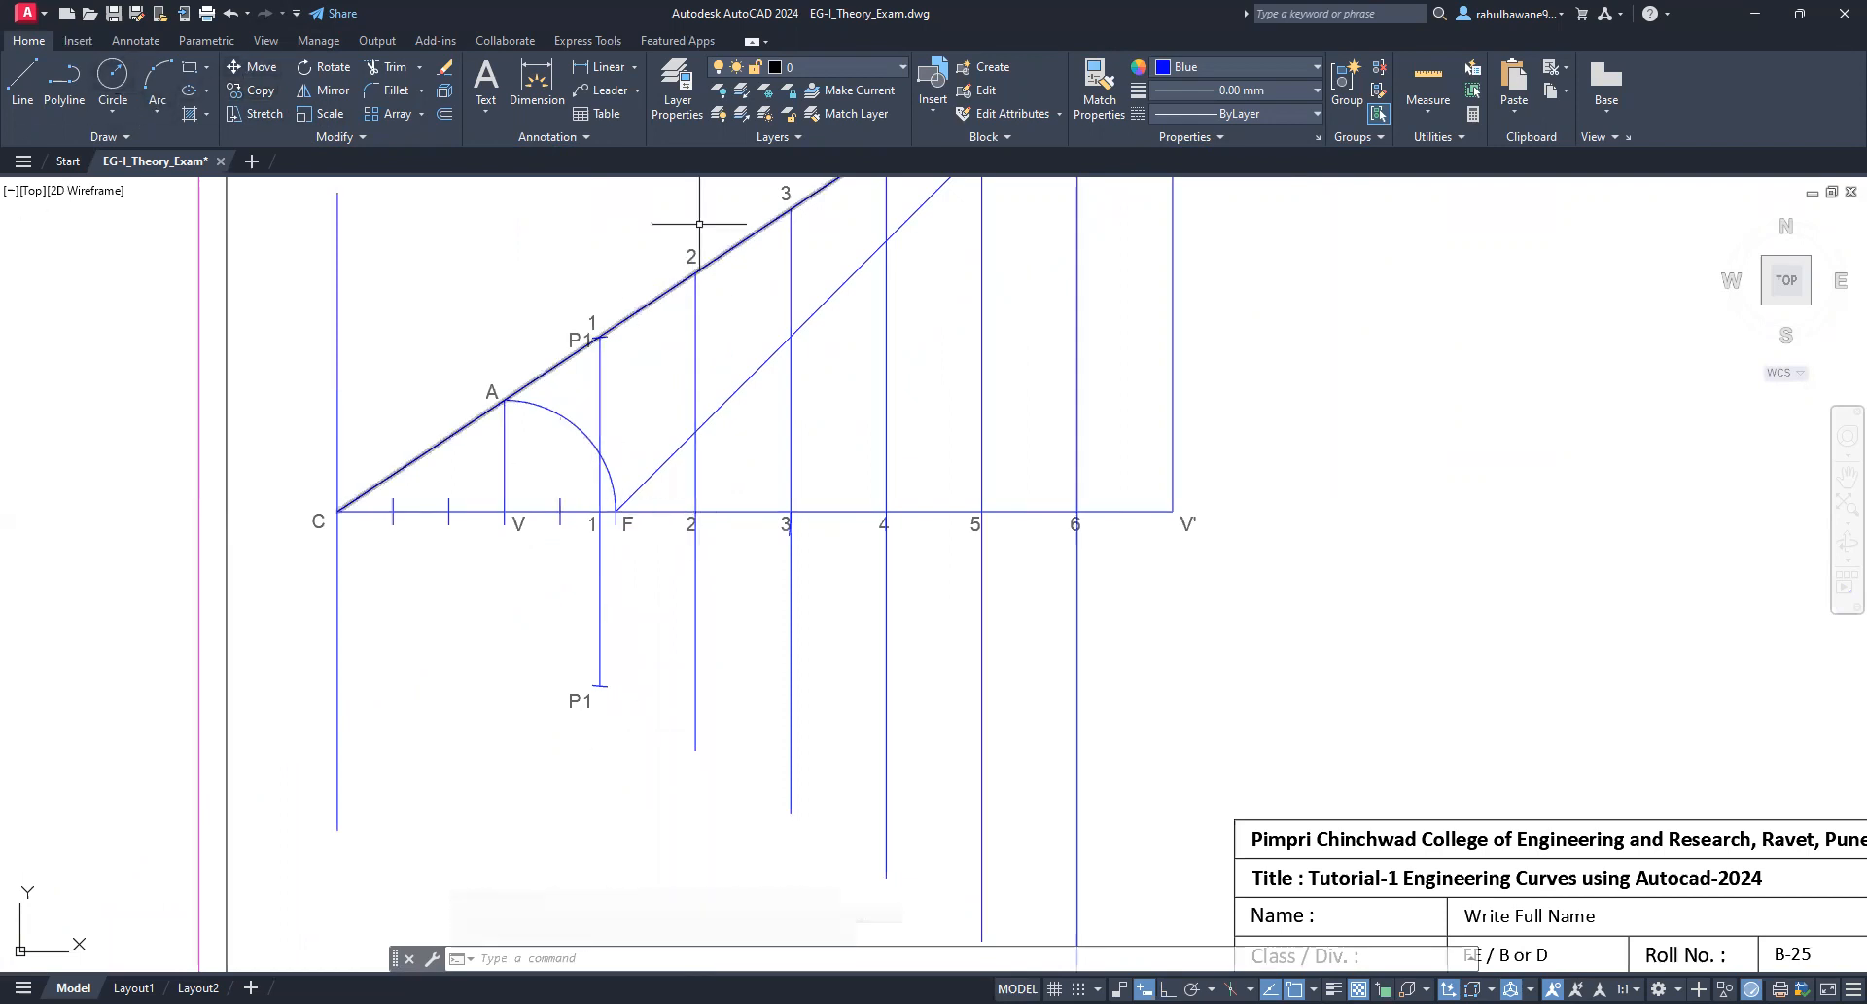
Step: Draw a circle centred at axis point 2 through its line's upper end, and another of the same radius centred at F
click(113, 76)
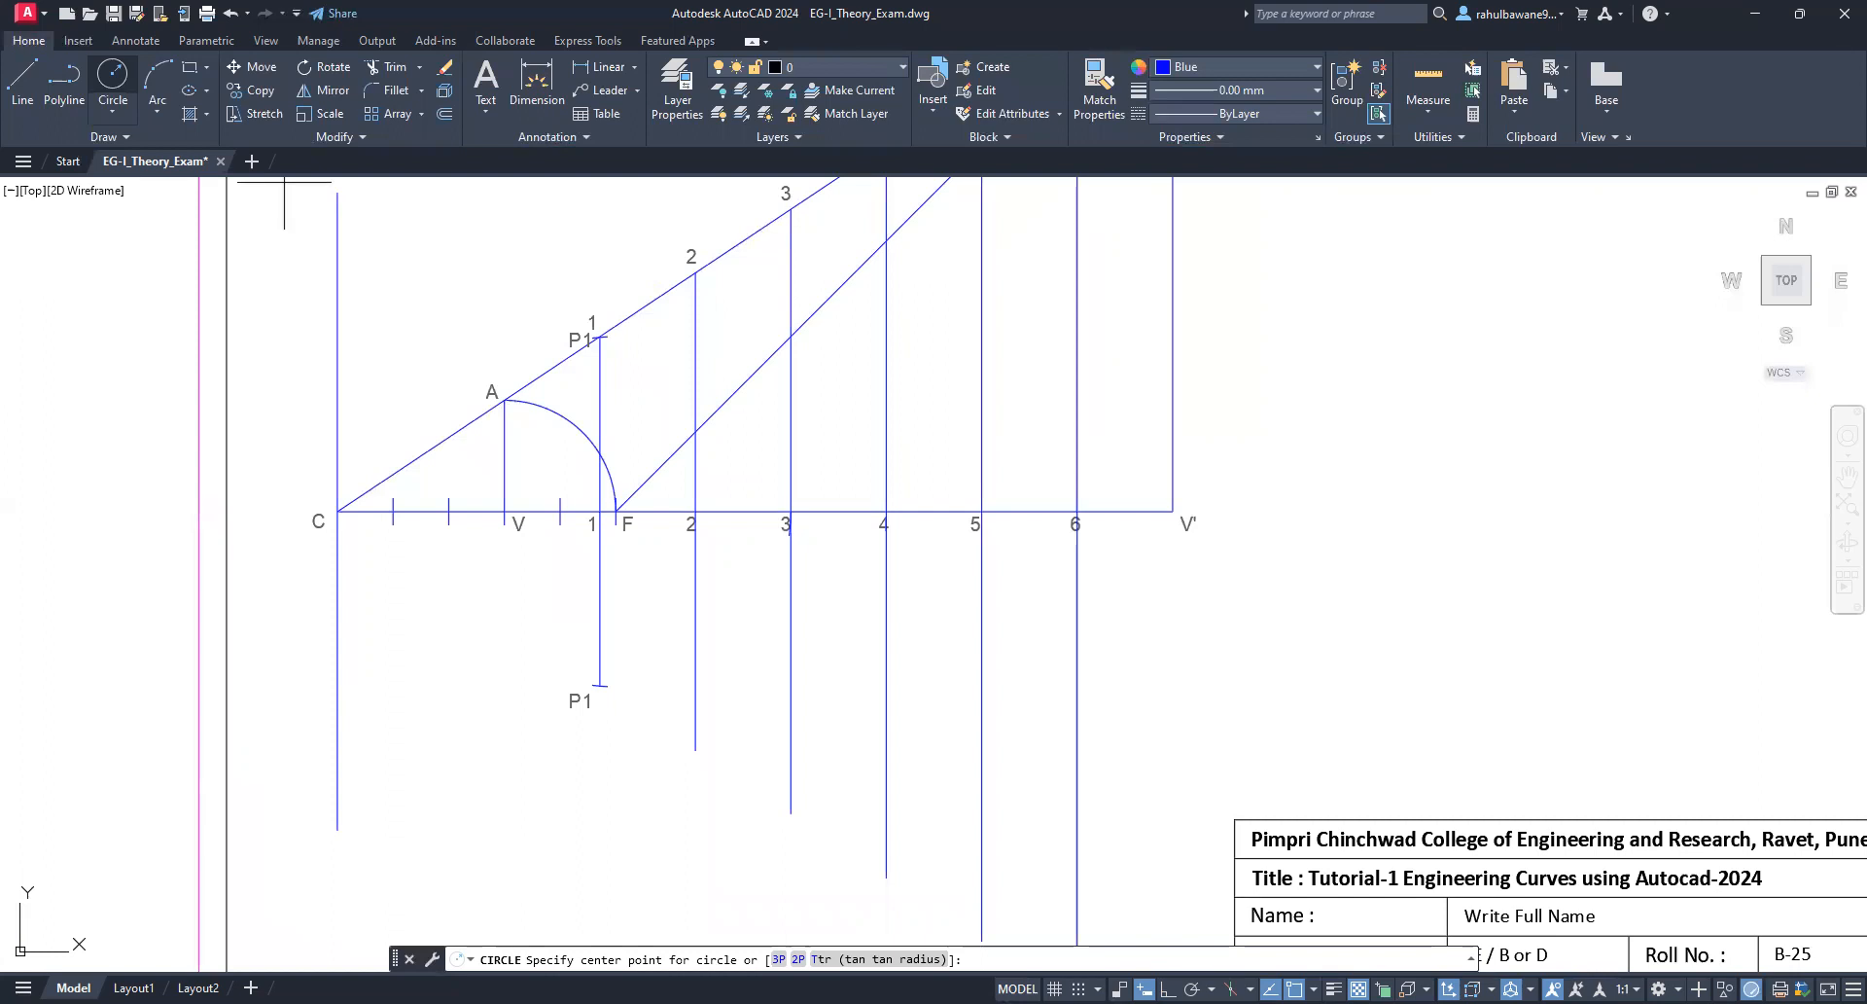
click(695, 510)
click(695, 273)
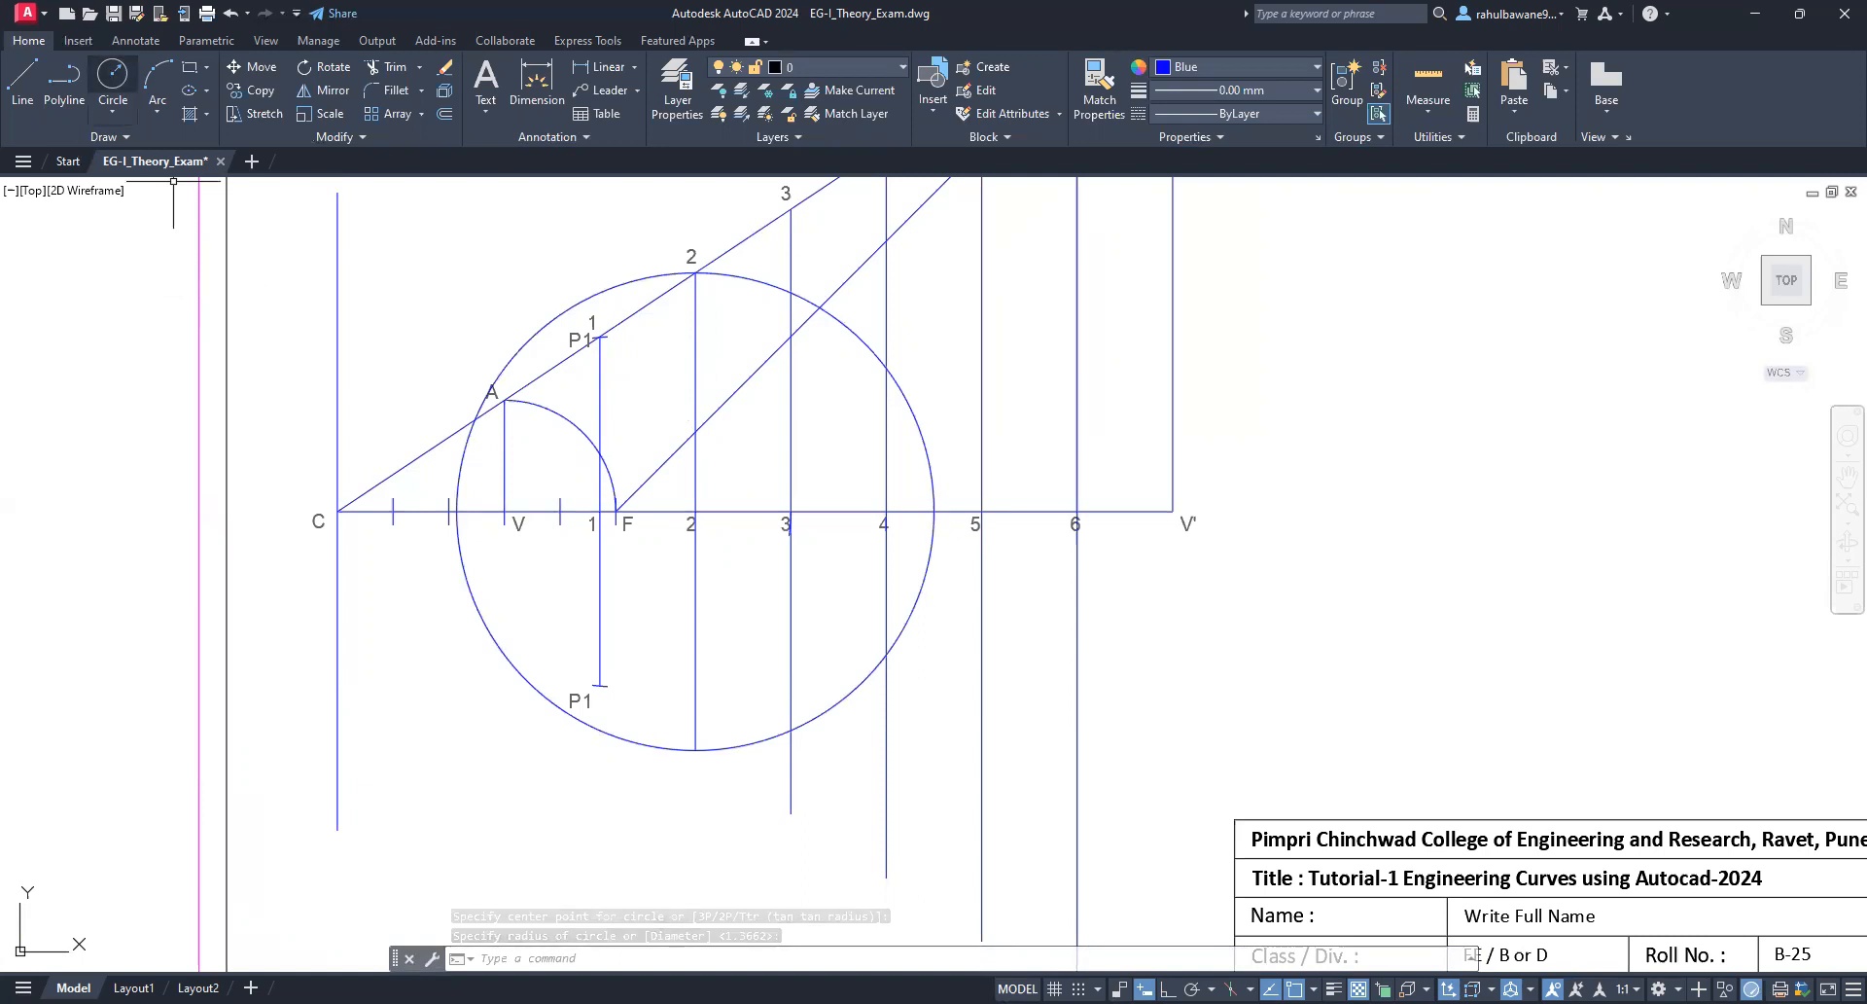
click(112, 80)
scroll(666, 519, up, 4)
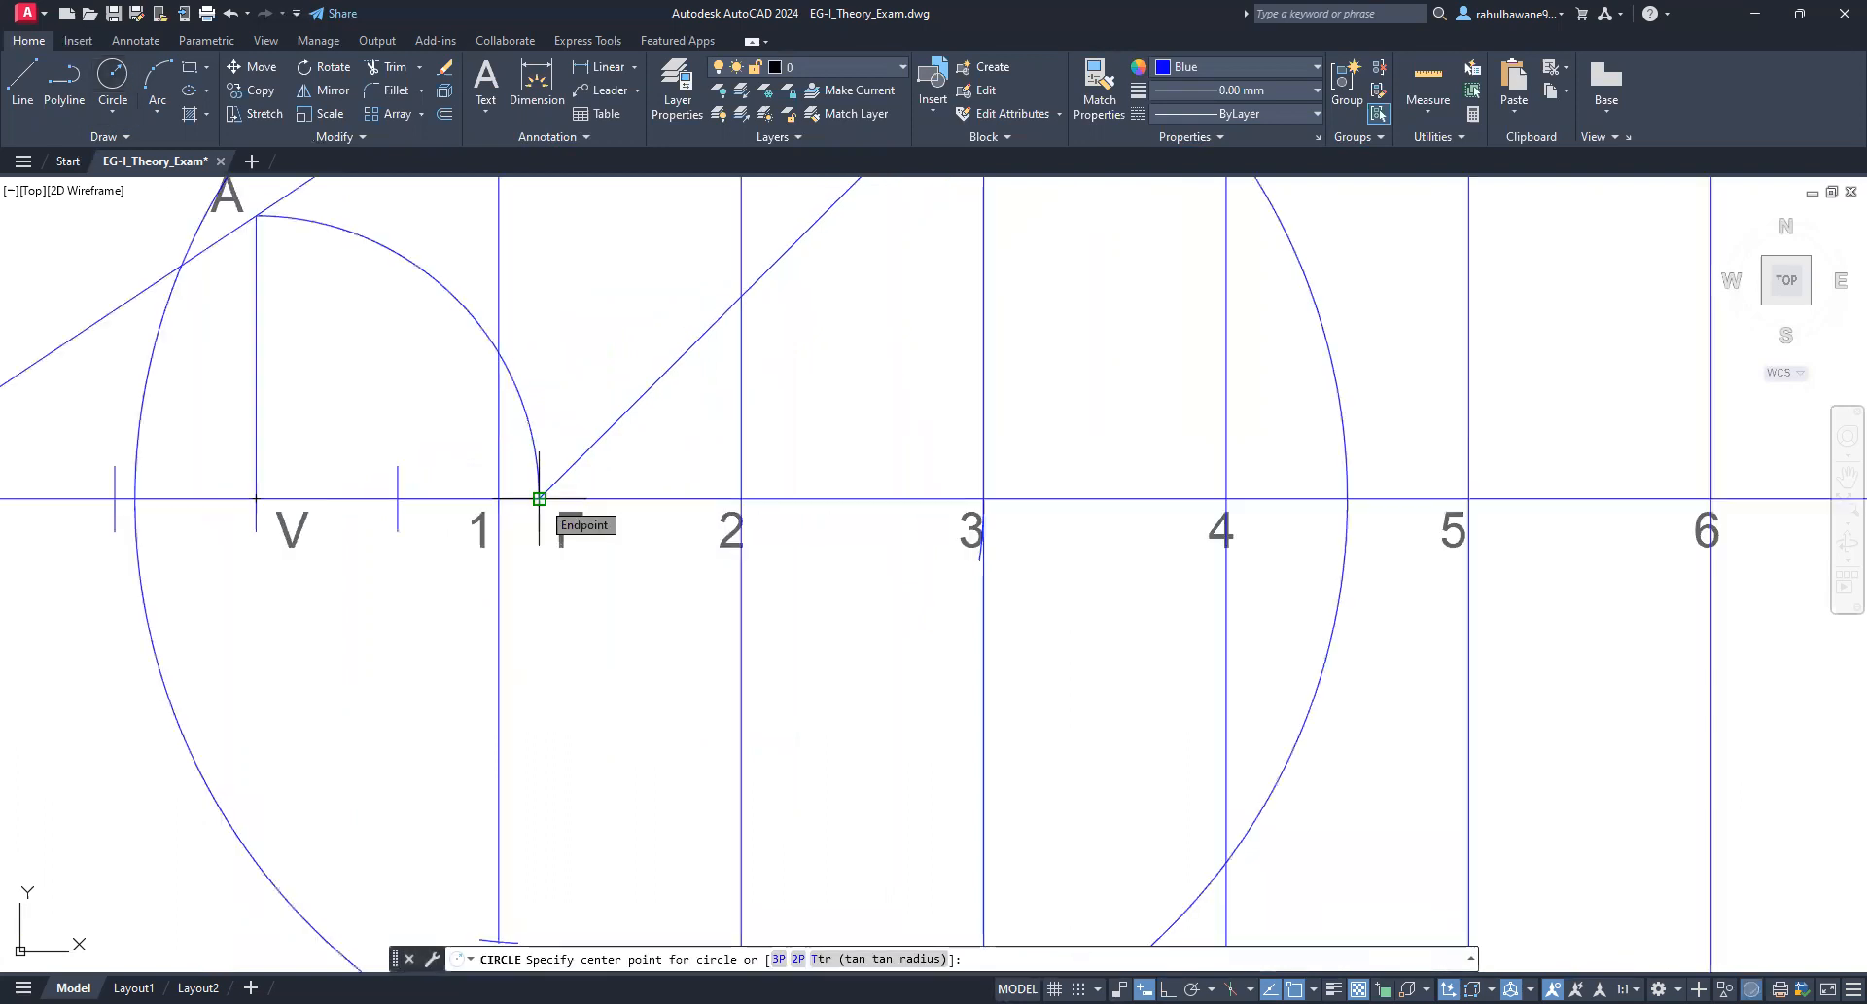
click(539, 498)
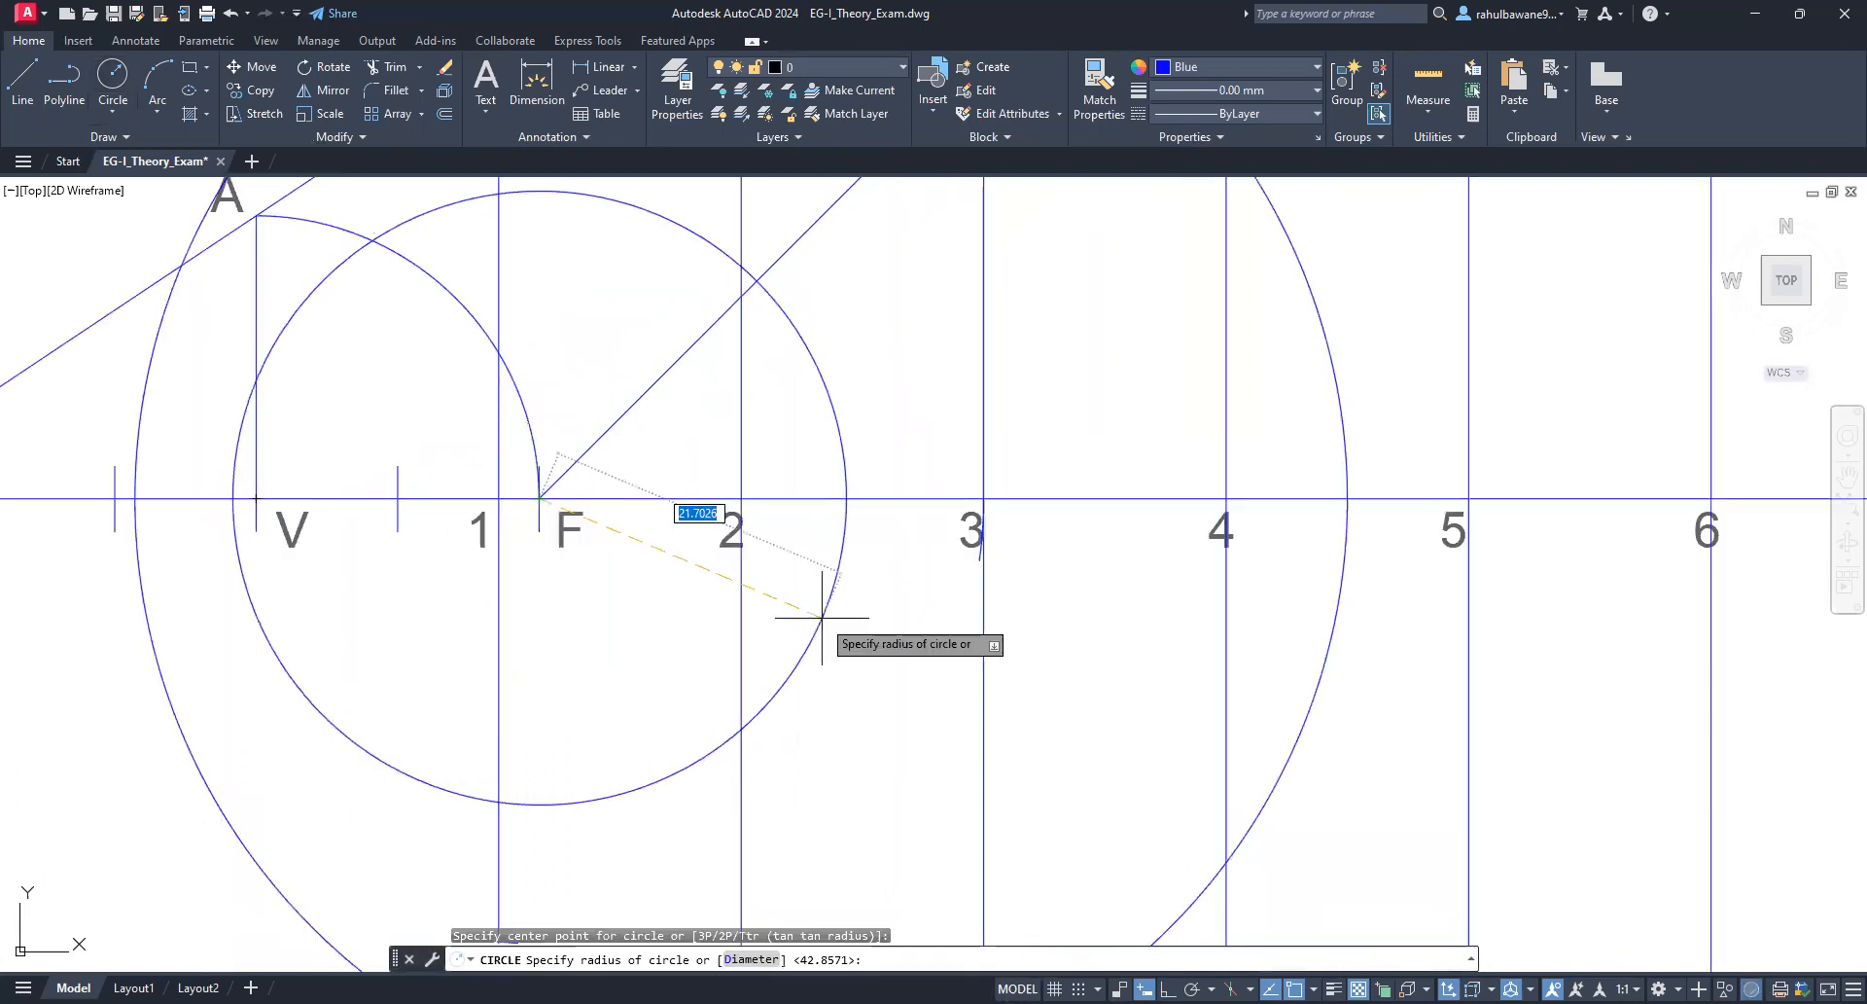
click(821, 616)
scroll(880, 718, down, 4)
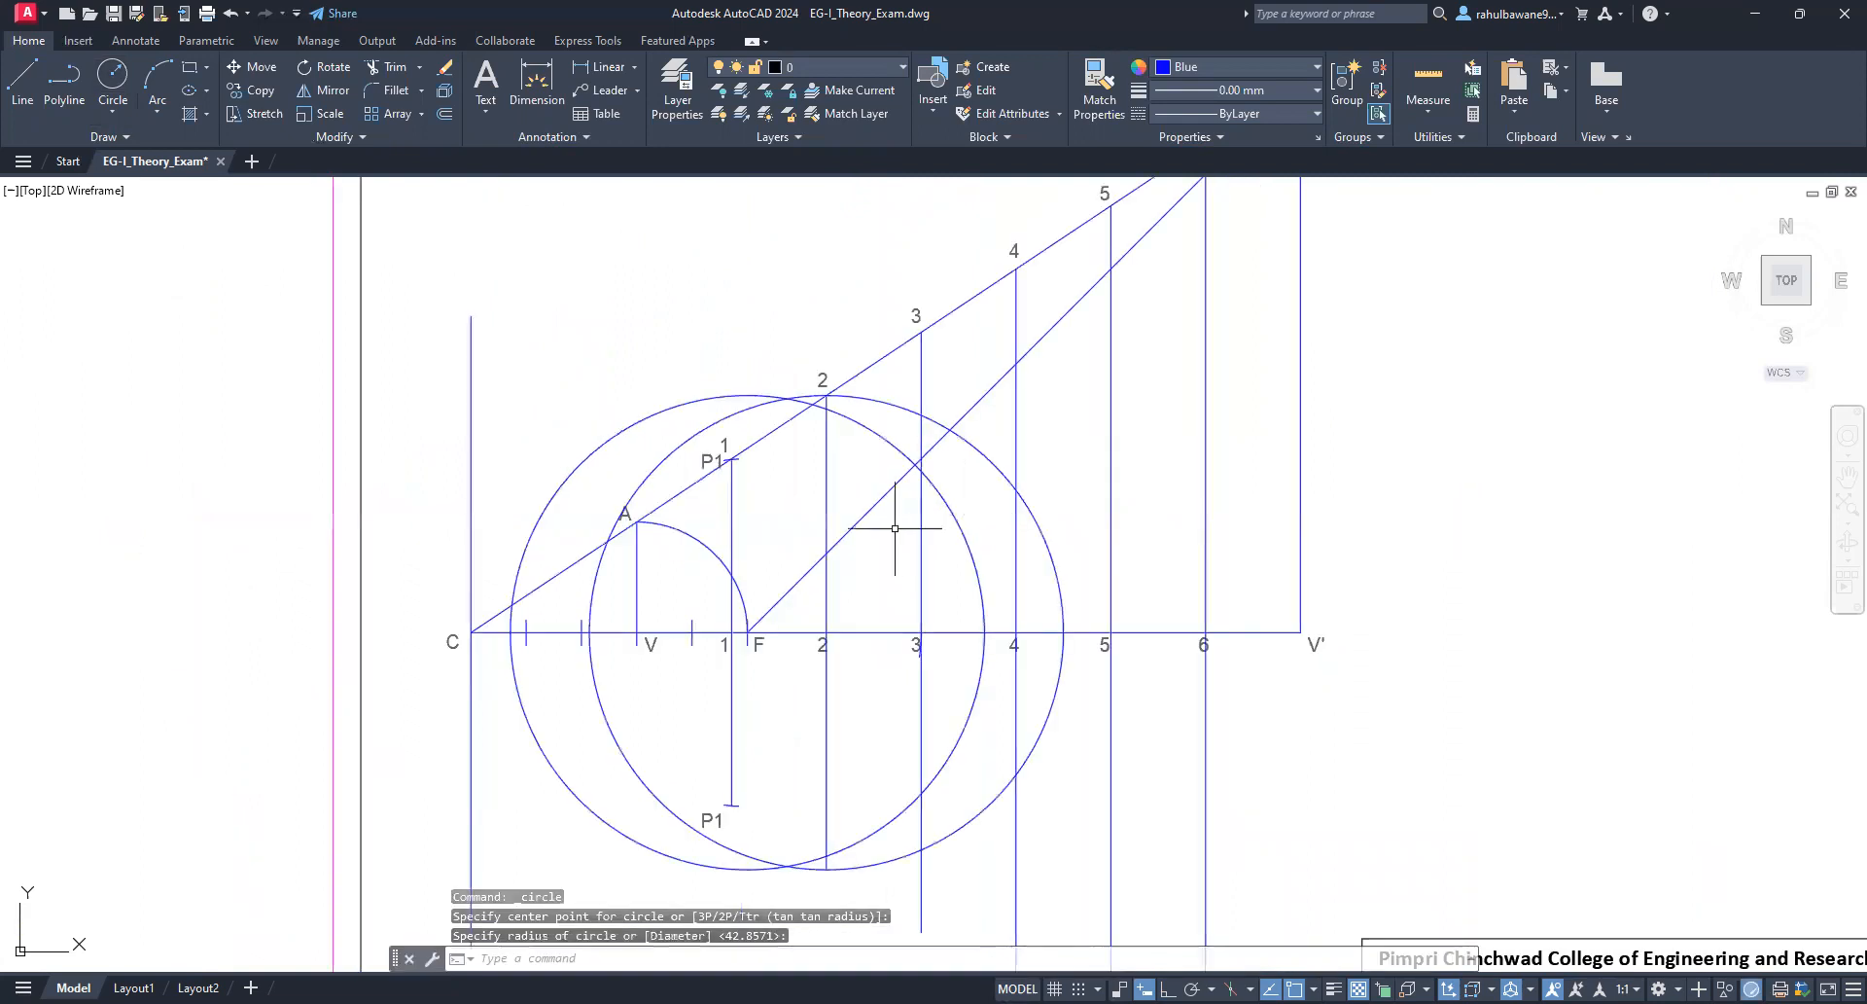
Step: Erase the circle centred at axis point 2 and select the remaining circle centred at F
click(1000, 467)
scroll(901, 736, up, 5)
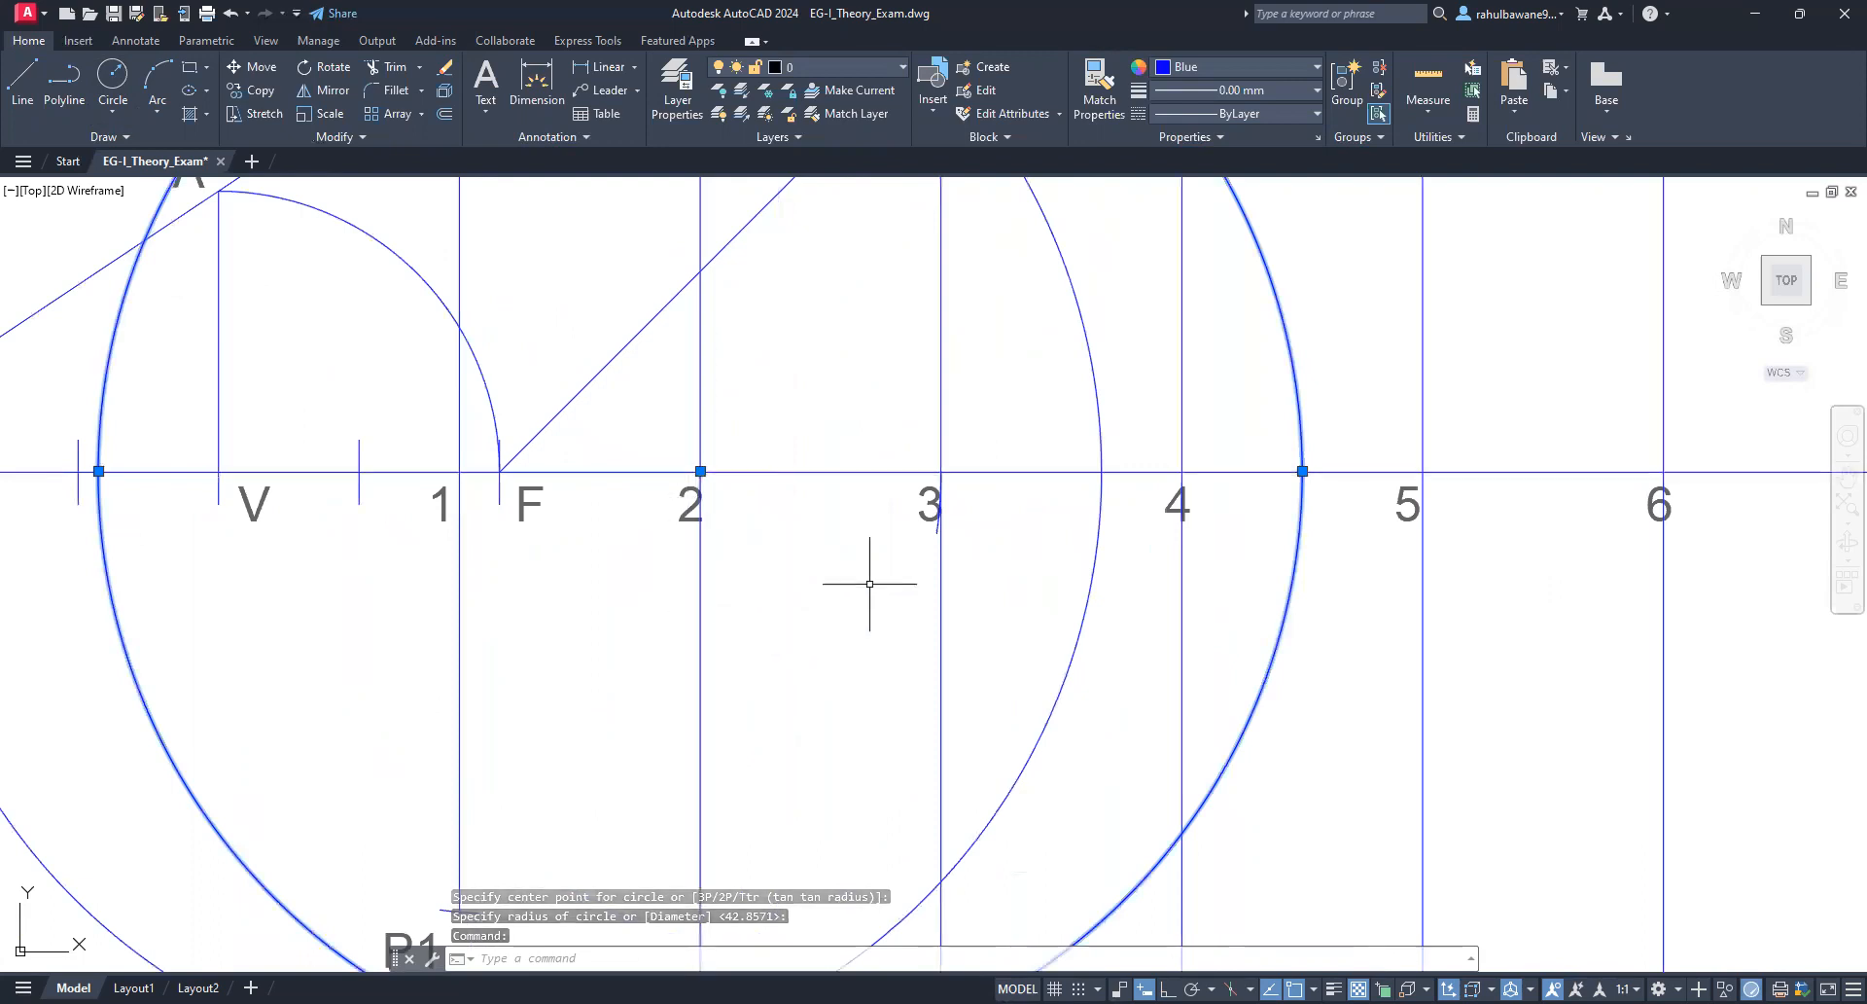
scroll(870, 583, down, 6)
key(Delete)
scroll(854, 491, up, 4)
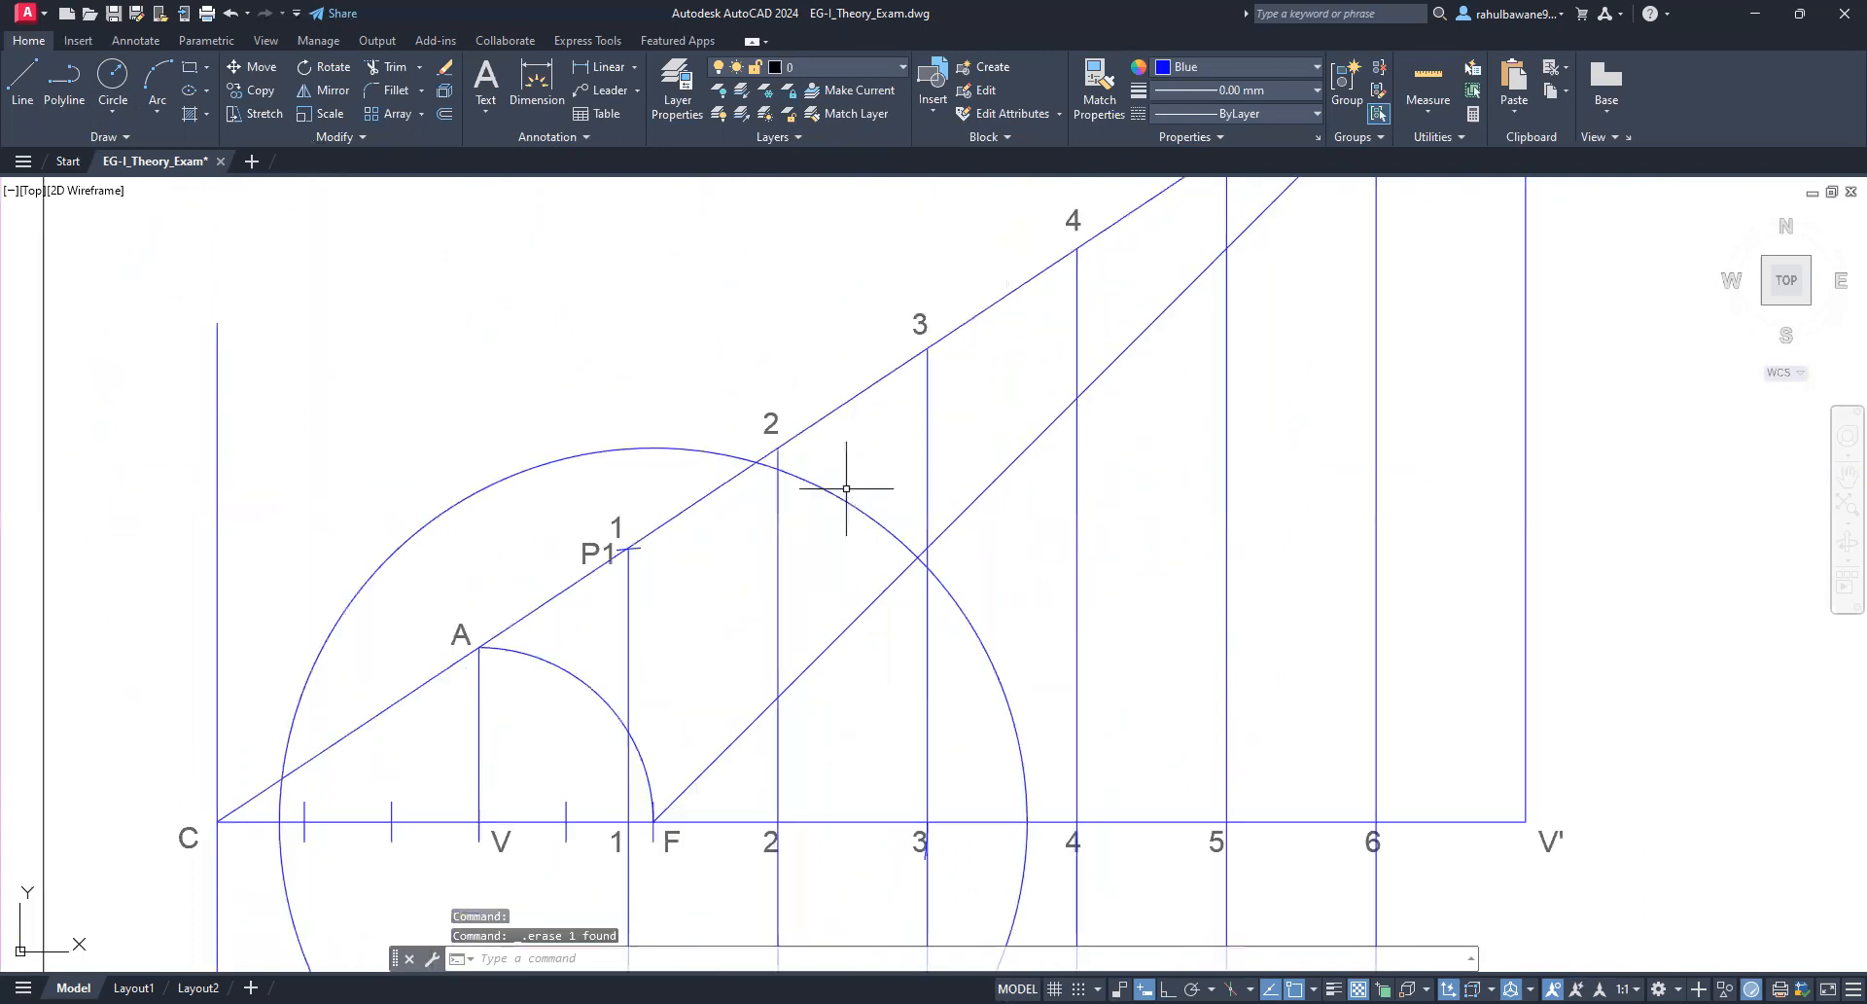
click(847, 502)
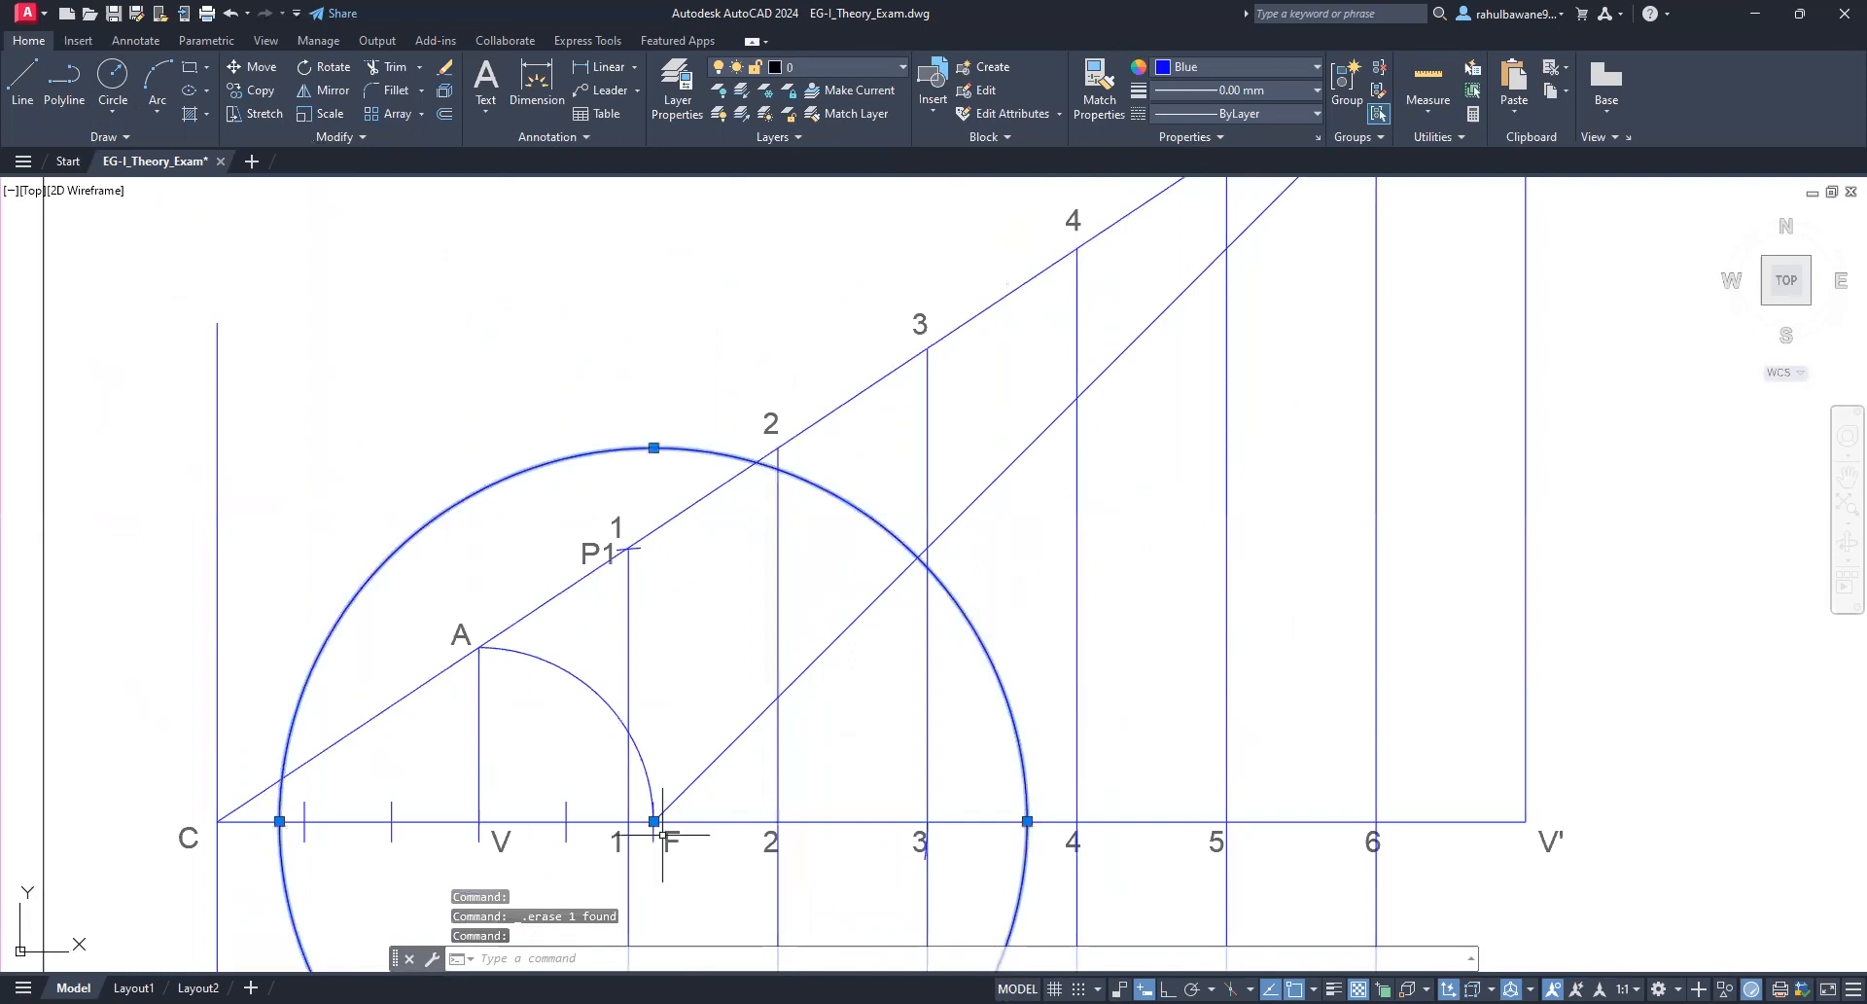
Step: Draw small circles of about 2.8 mm radius where the F-centred circle crosses line 2 above and below the axis
scroll(791, 479, up, 2)
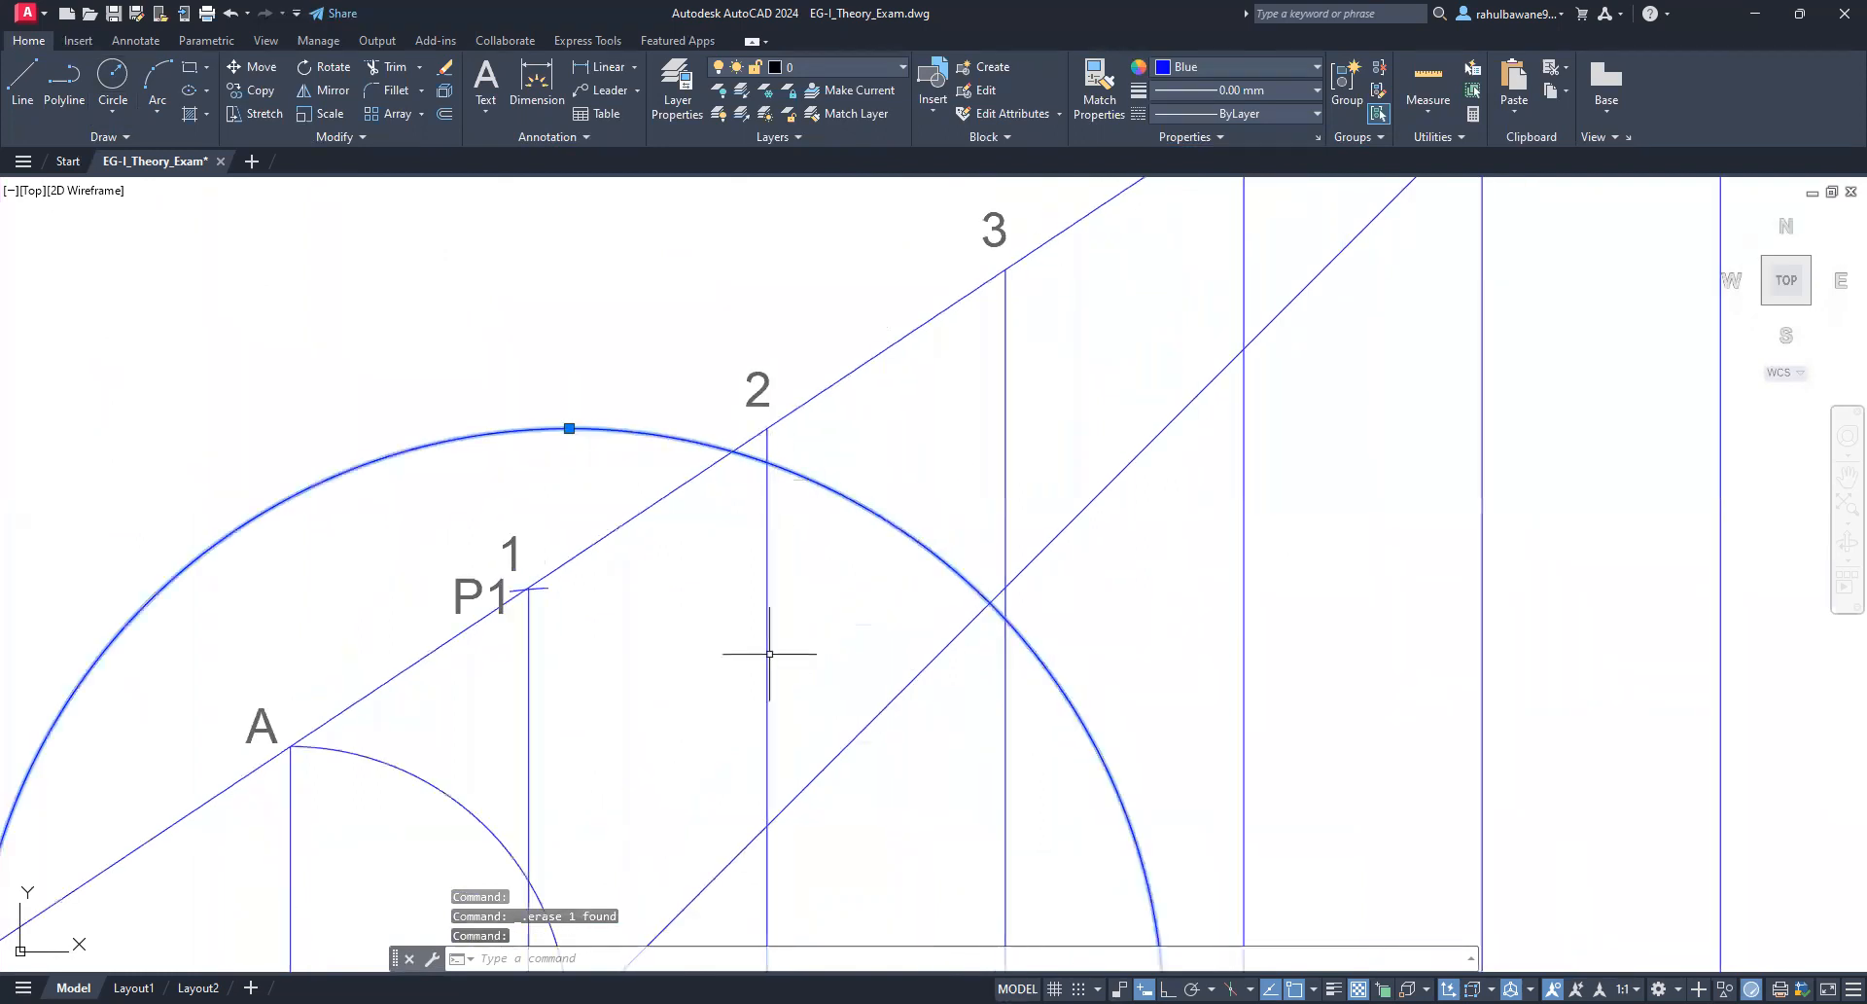
scroll(765, 463, up, 2)
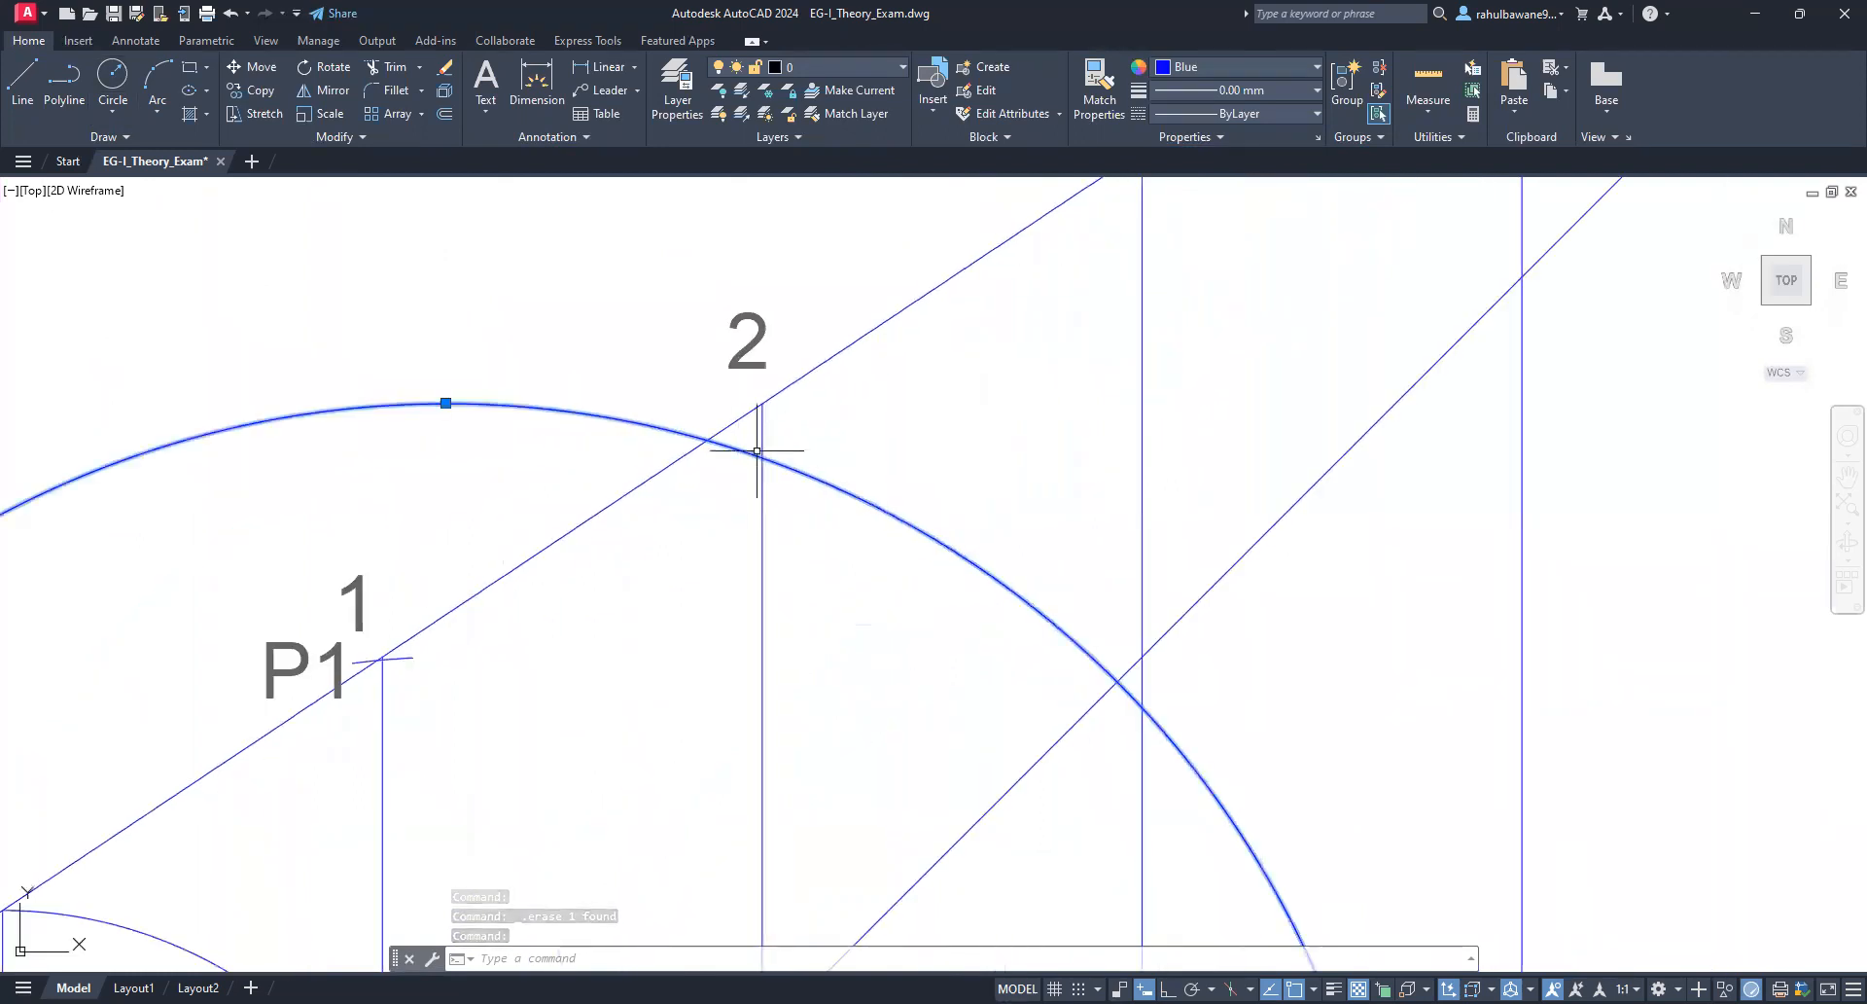
scroll(762, 402, down, 4)
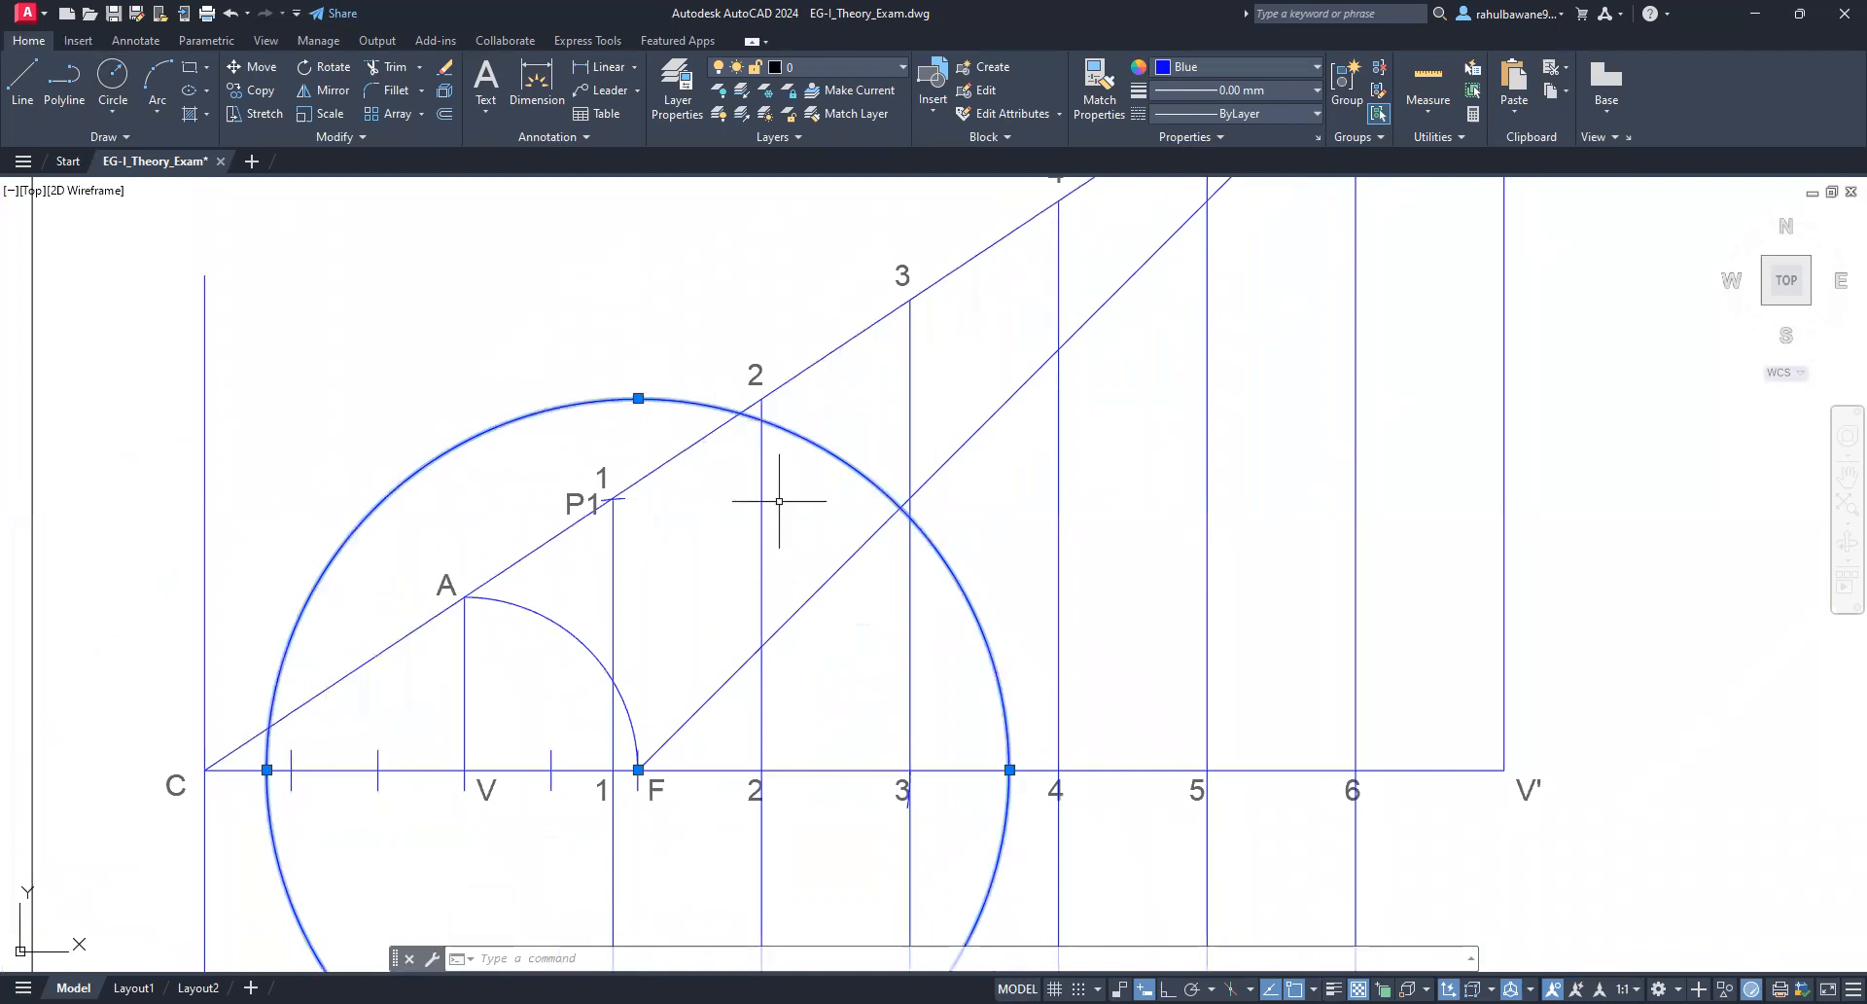
key(Escape)
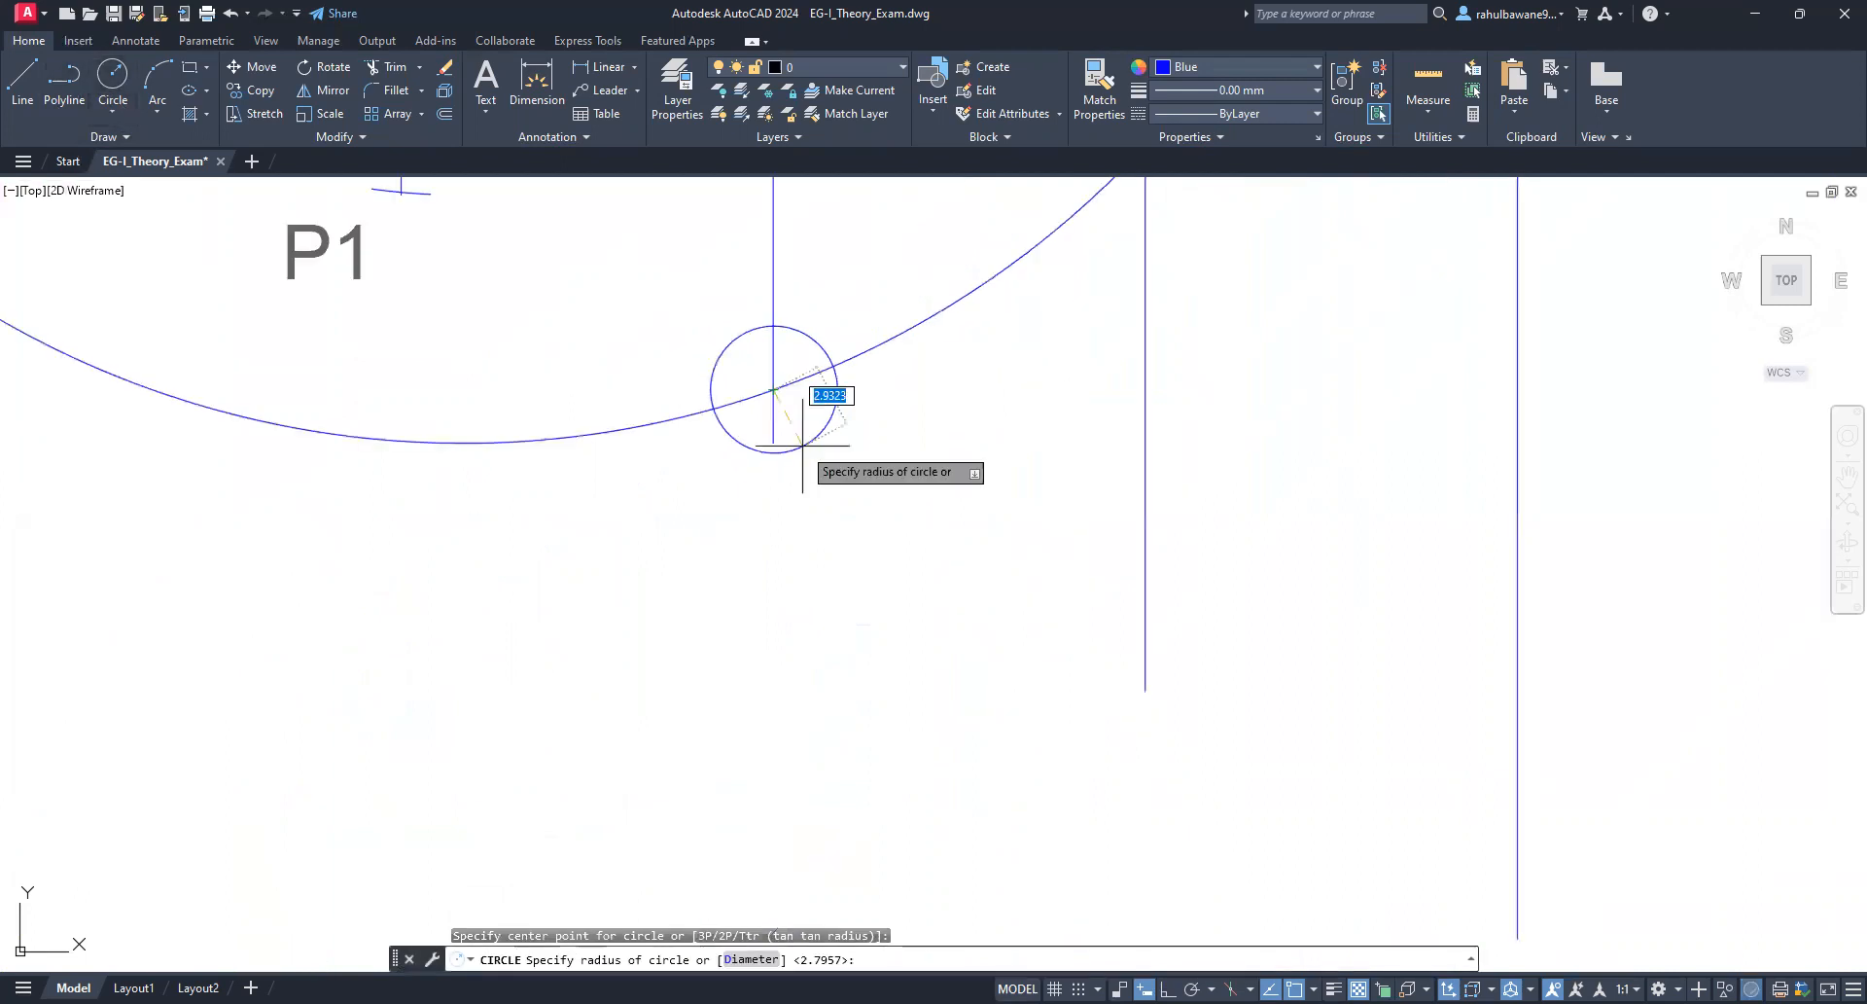
click(802, 445)
scroll(709, 717, down, 5)
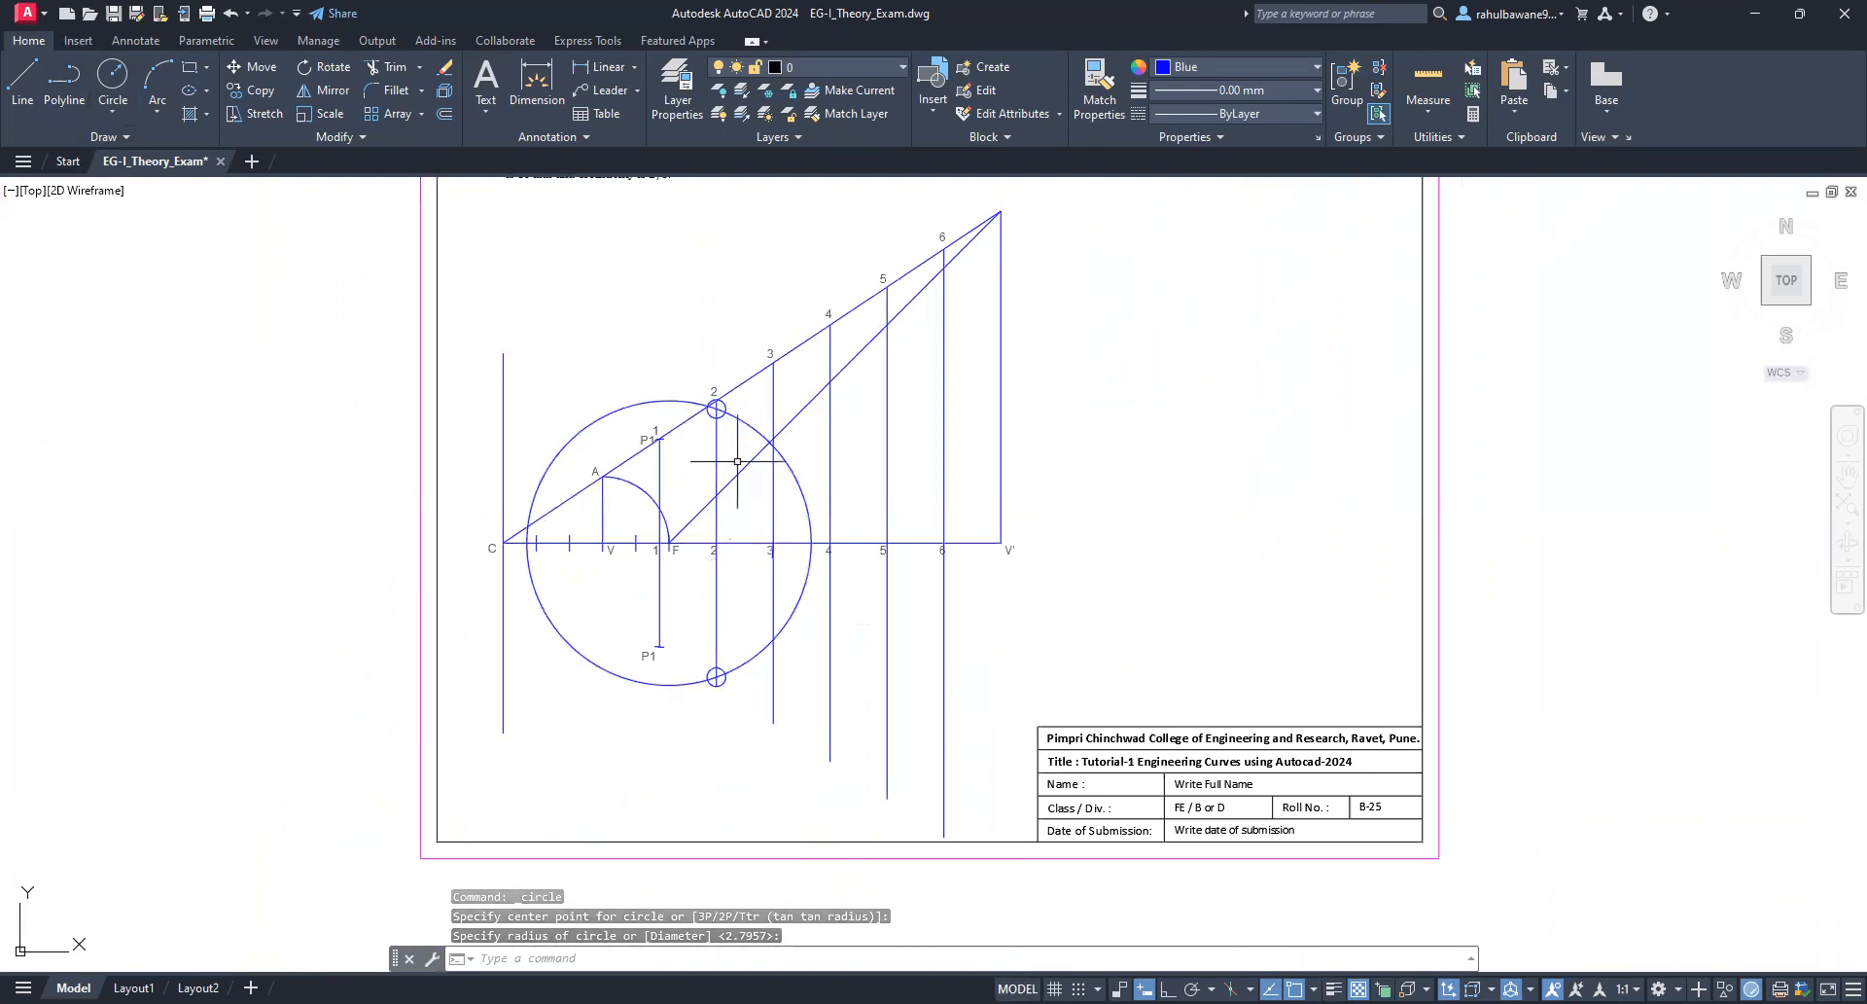
scroll(741, 458, up, 5)
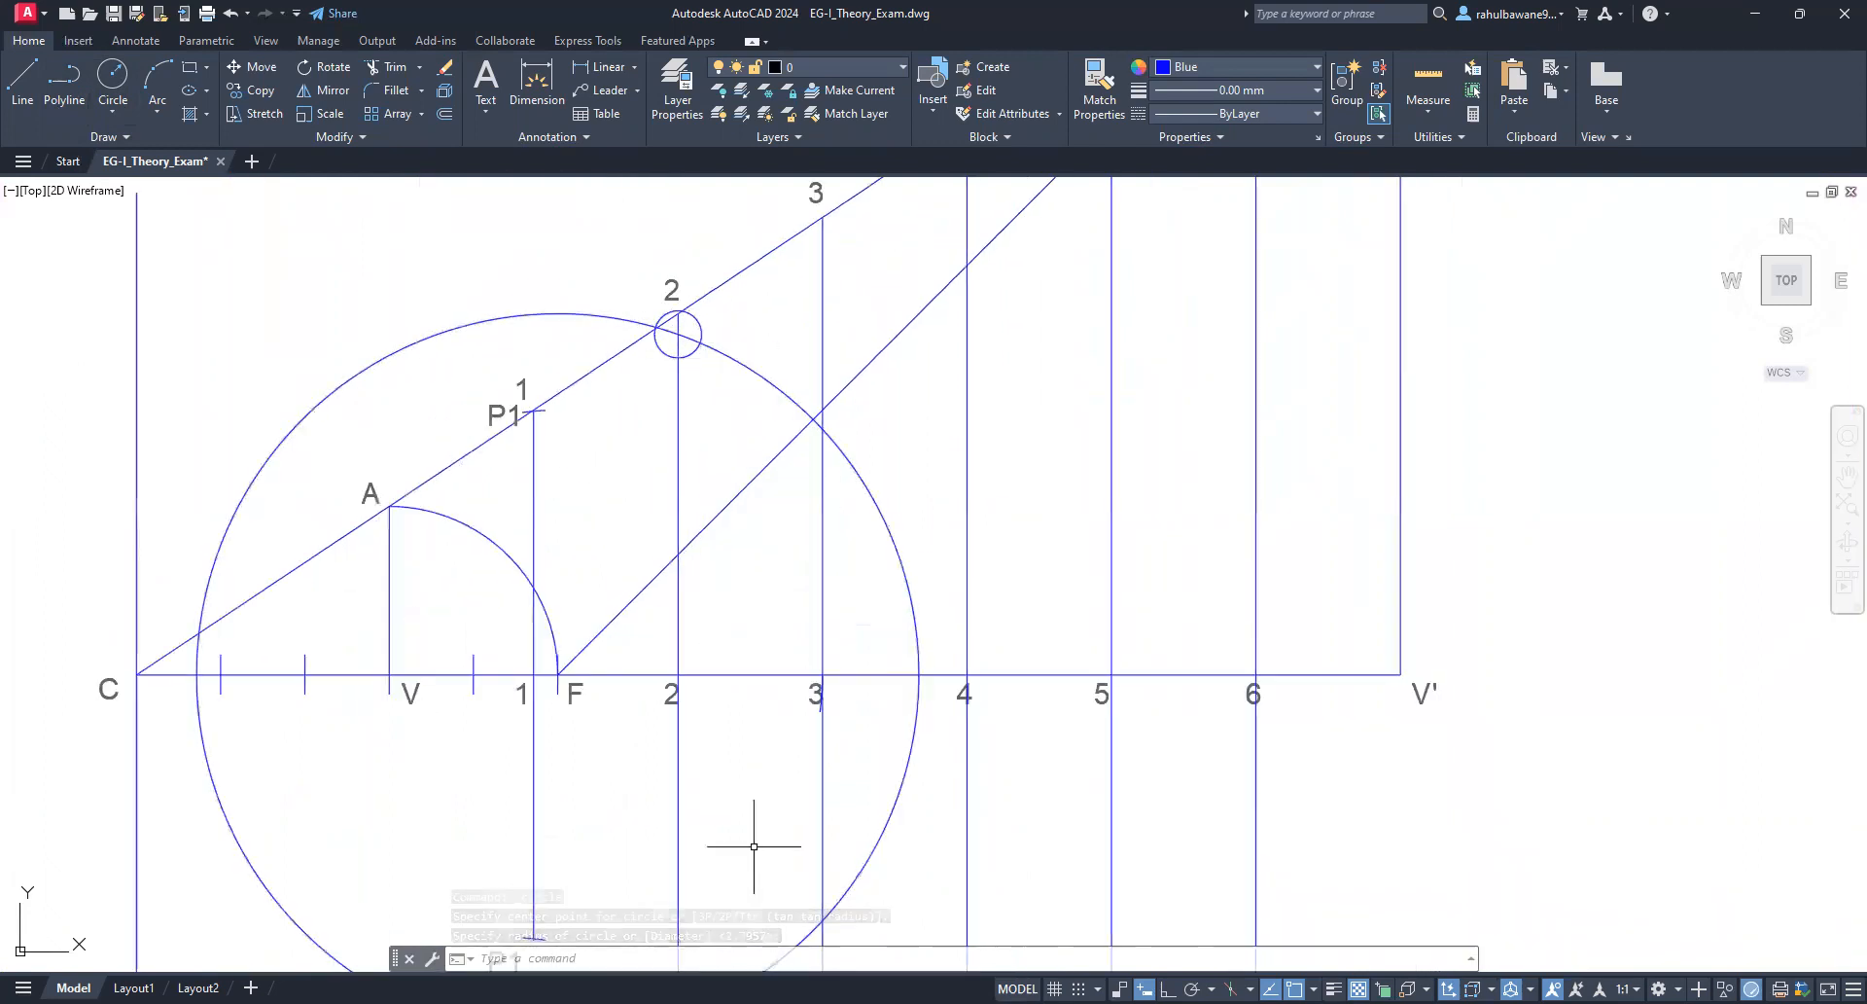
scroll(663, 669, down, 3)
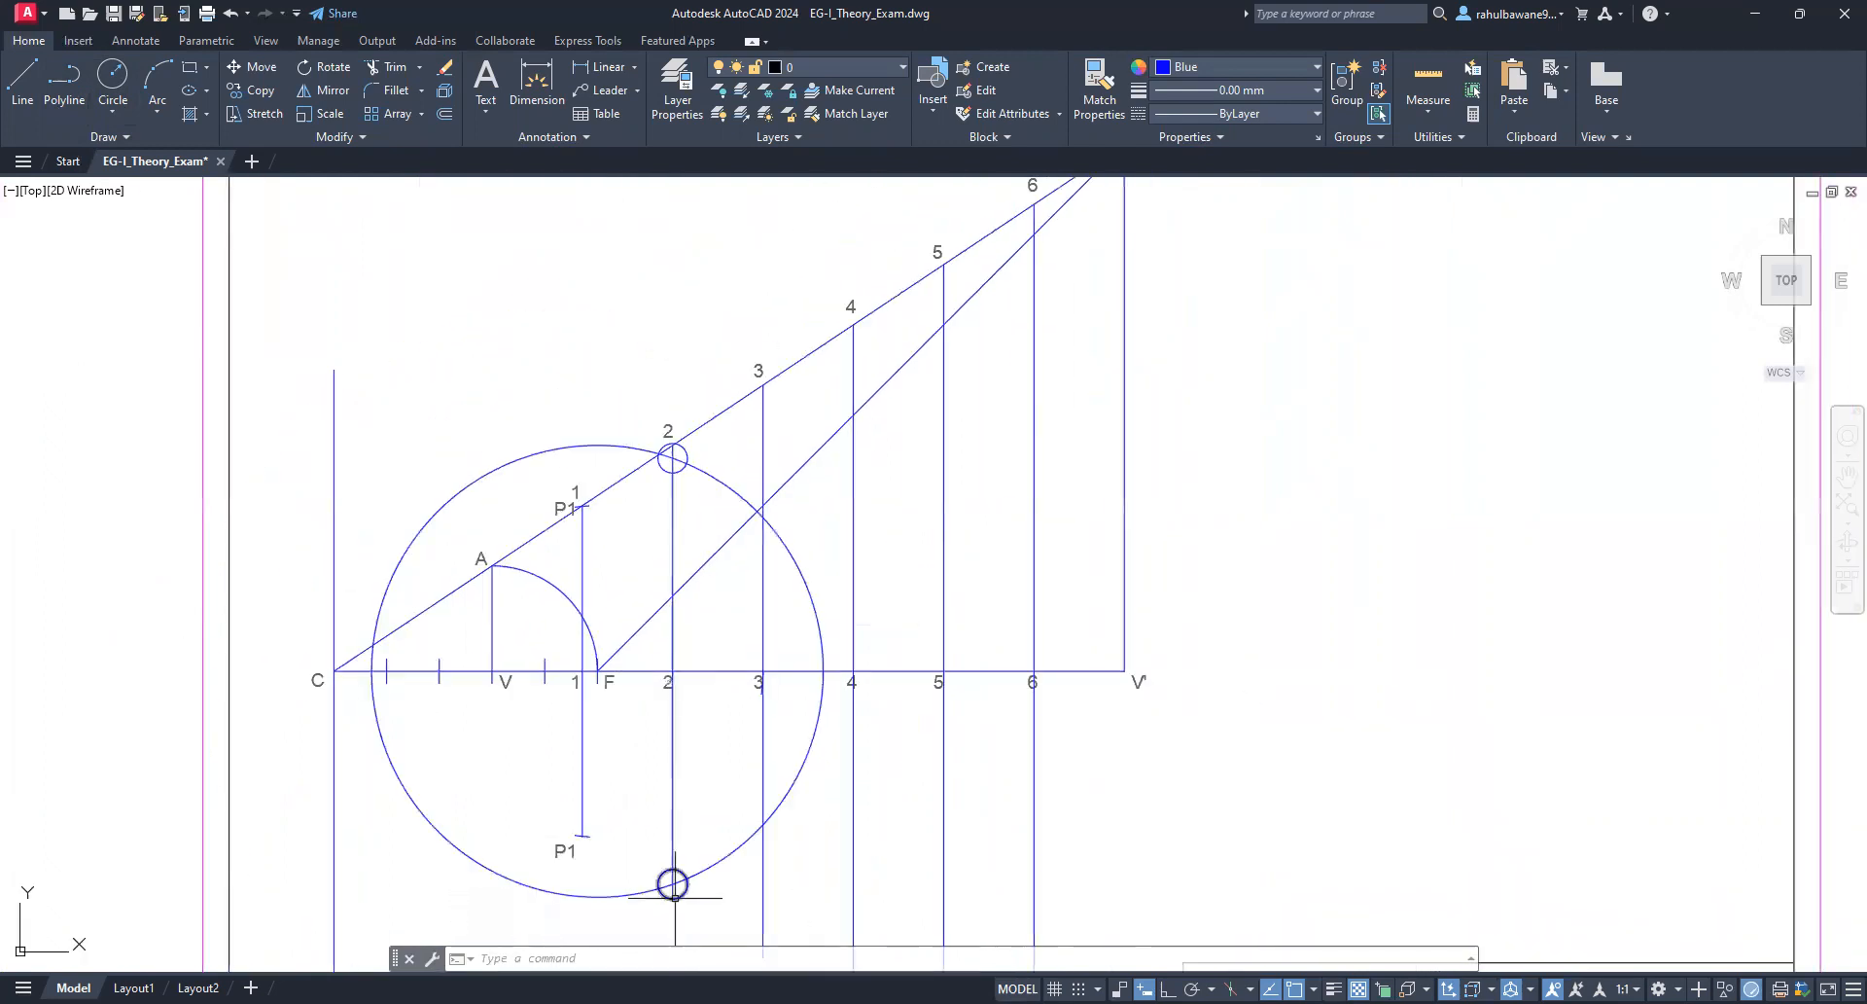
Step: Trim the F-centred circle down to short arcs inside the two small circles on line 2, and erase those small circles
click(389, 66)
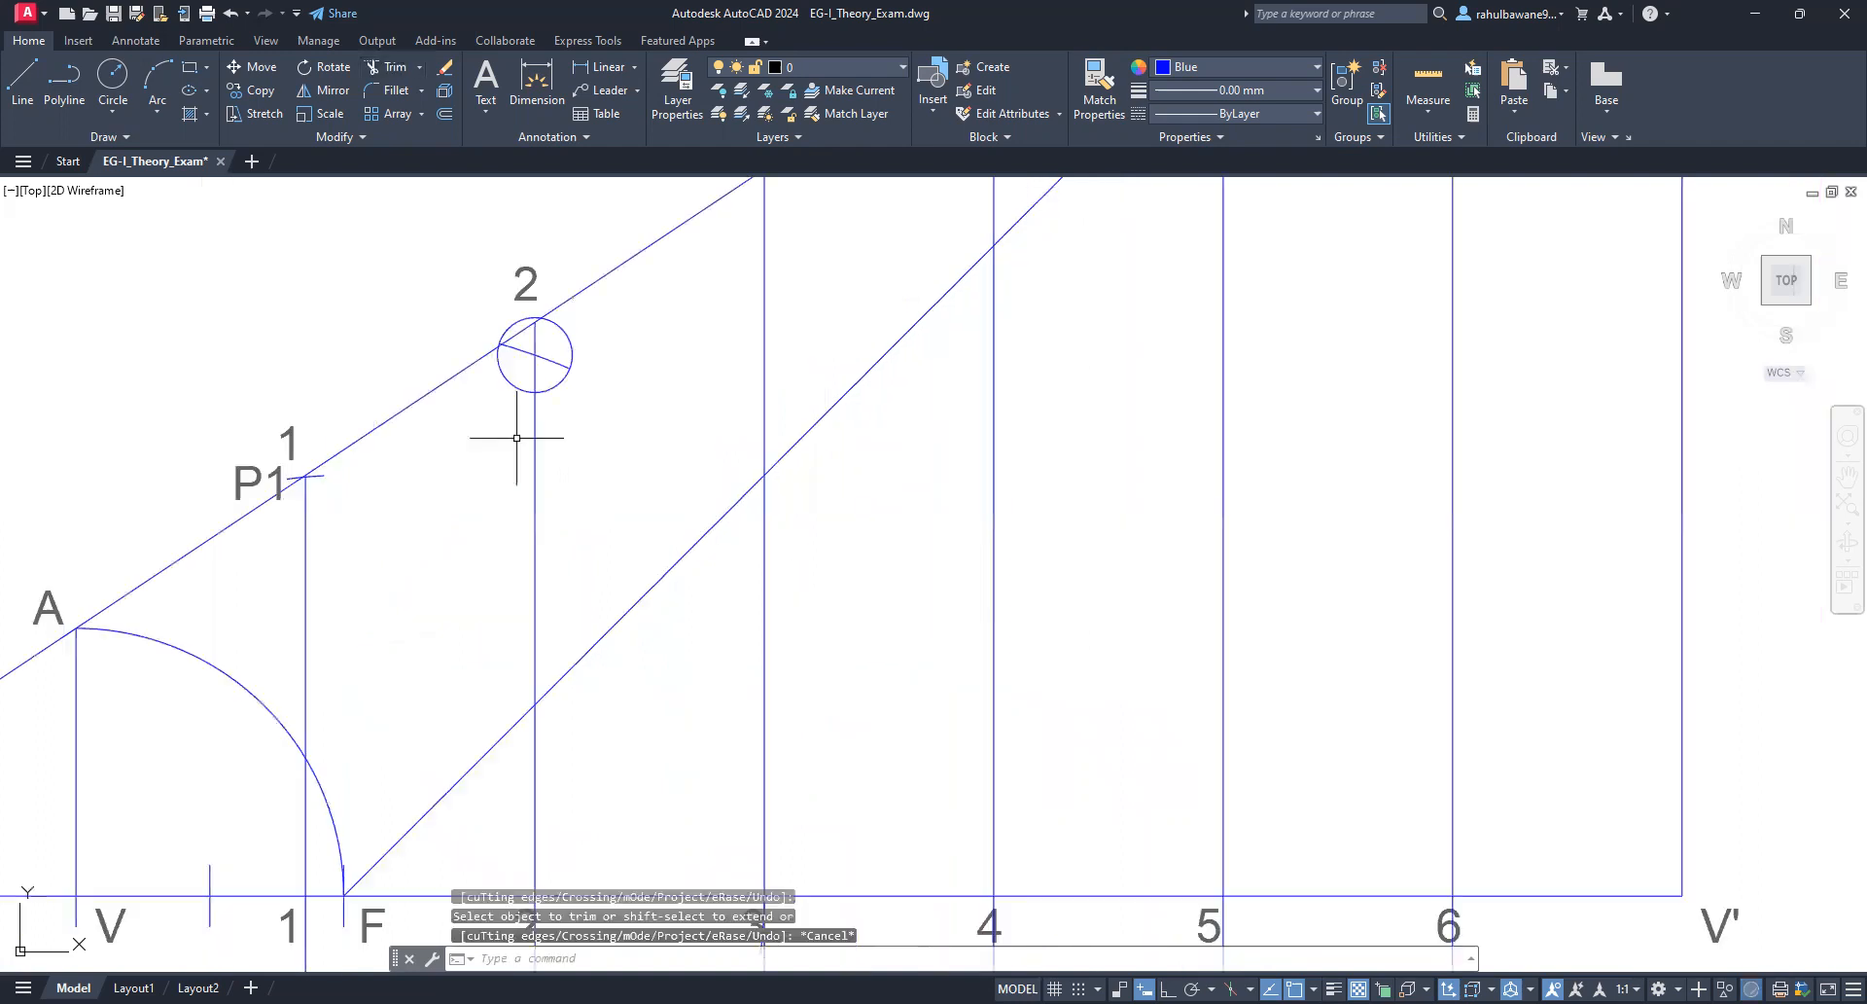
click(554, 387)
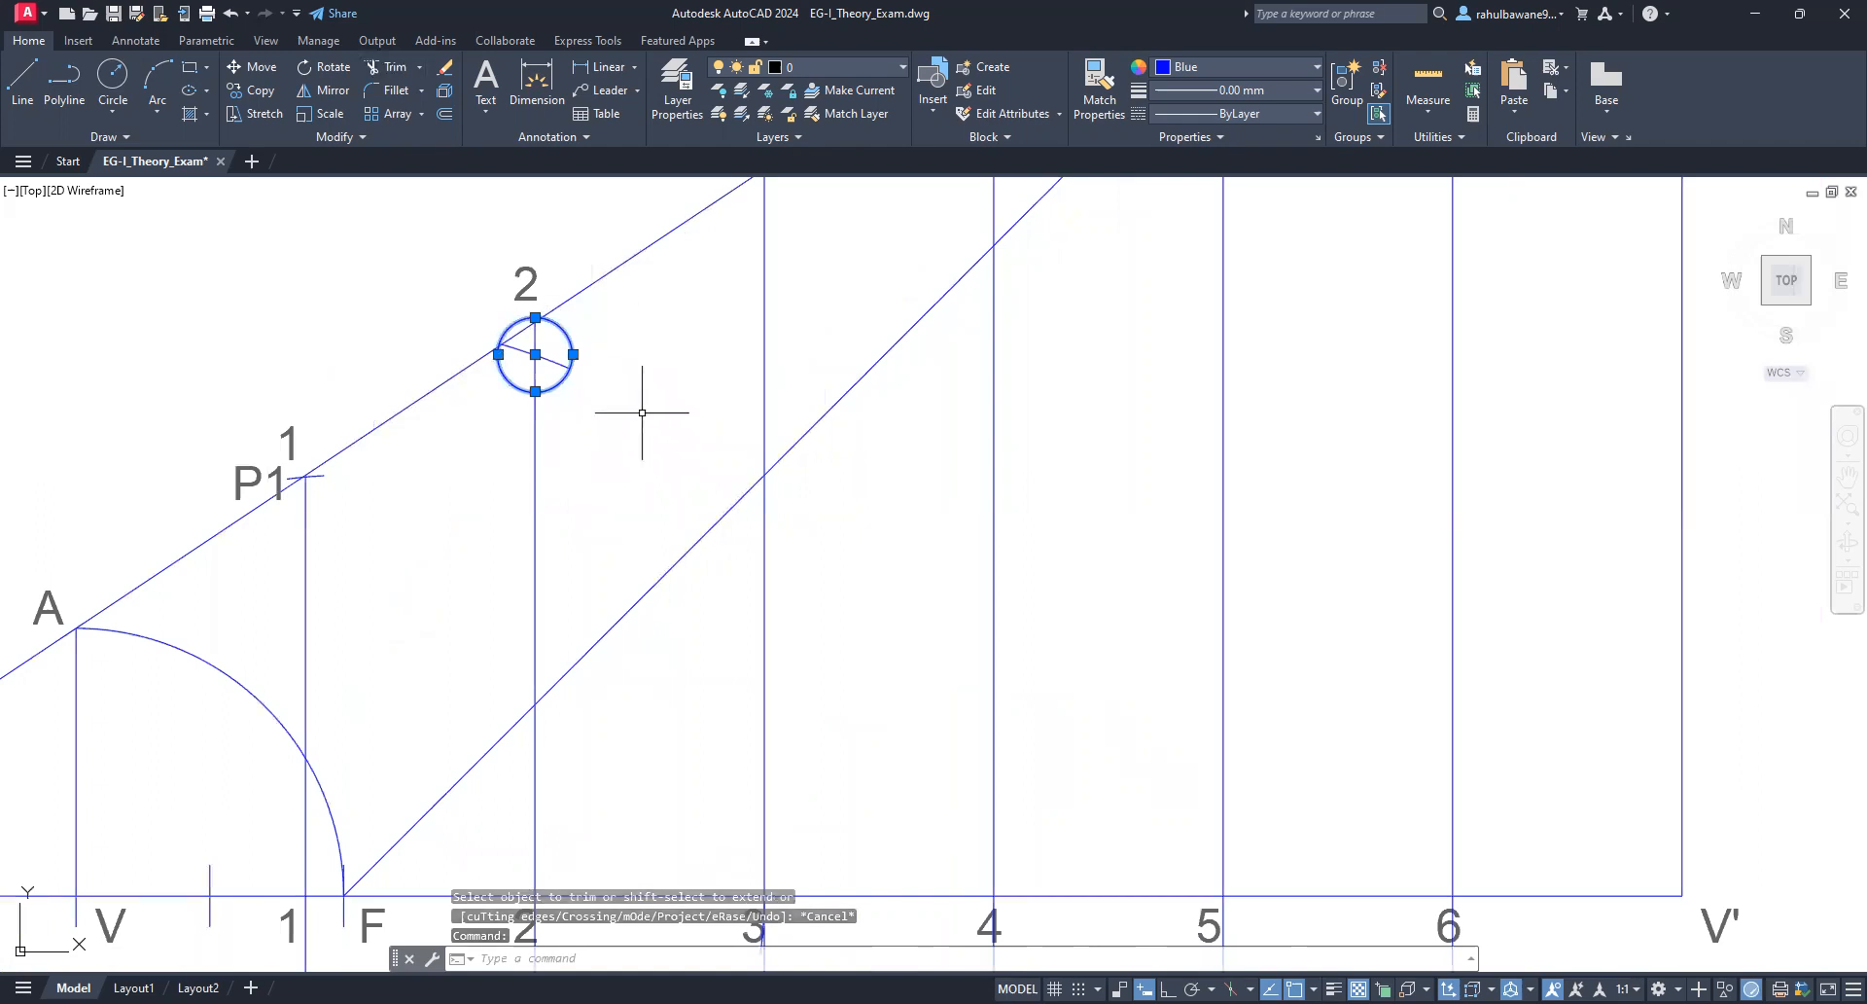
scroll(611, 316, down, 4)
scroll(642, 748, up, 6)
click(493, 640)
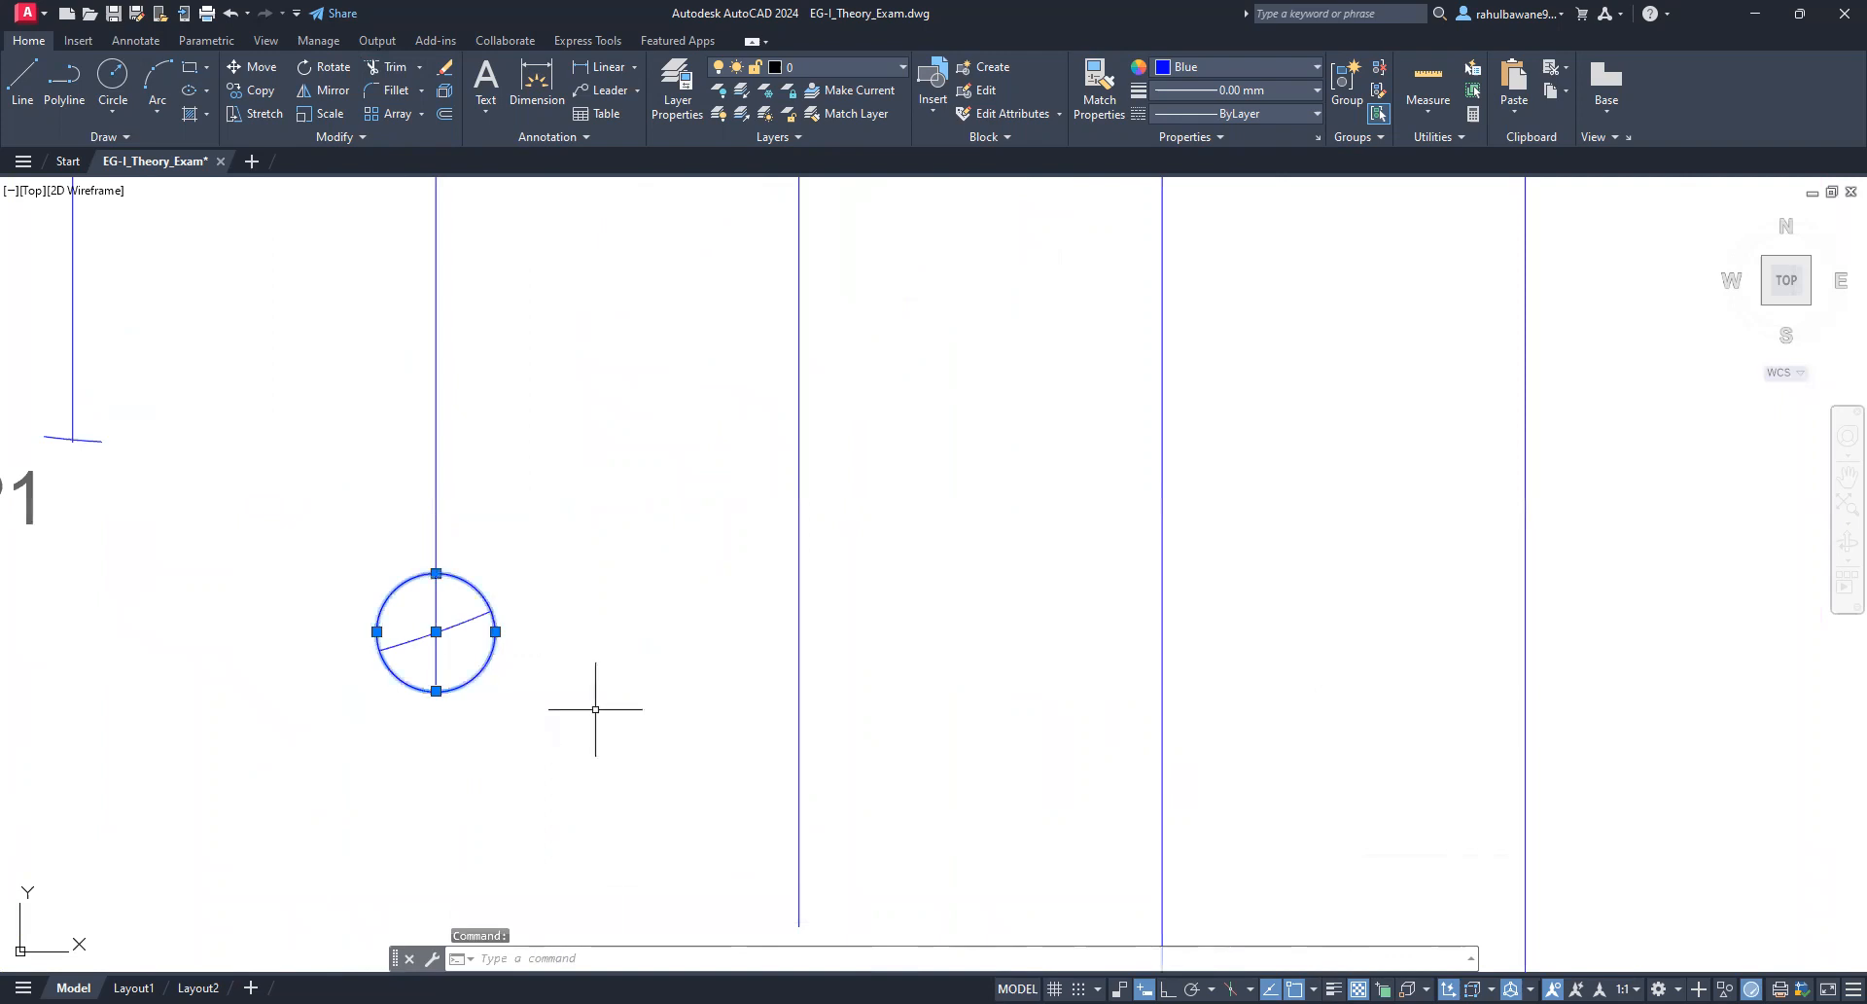
scroll(595, 708, down, 6)
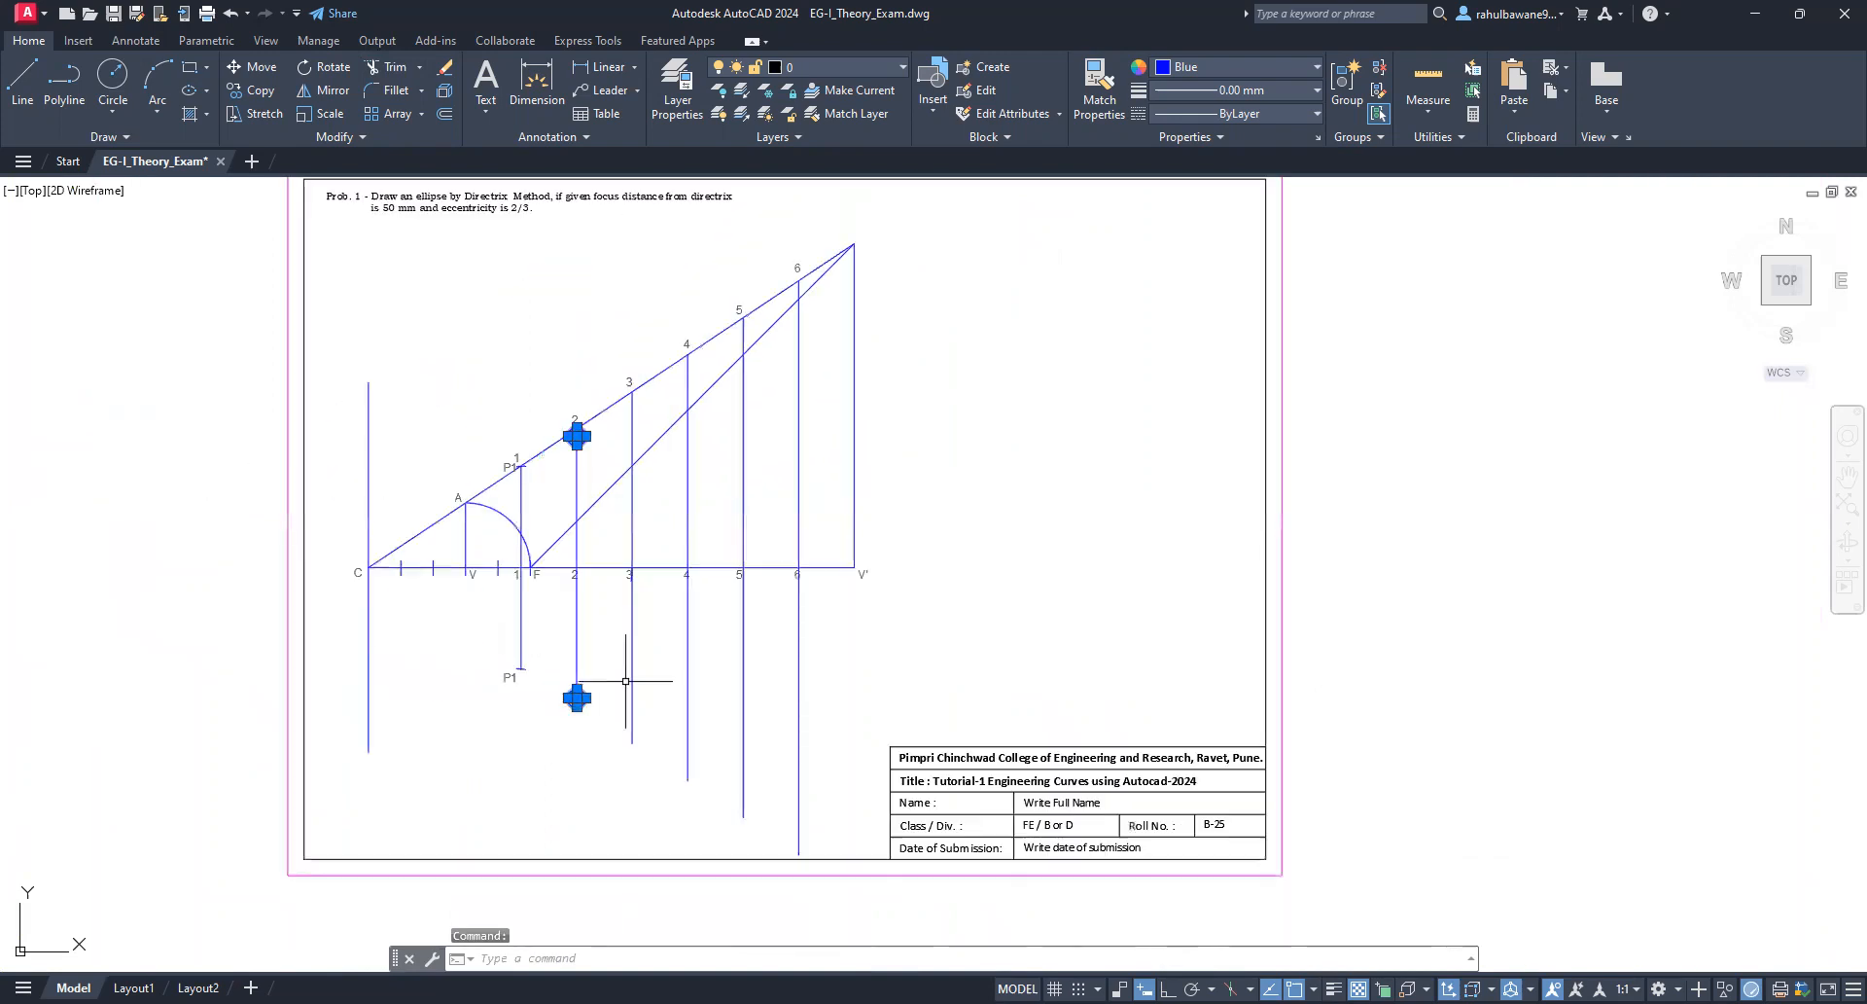
key(Delete)
Step: Copy the lower P1 label beside the short arc at line 2's lower end and change its text to P2
scroll(625, 681, up, 4)
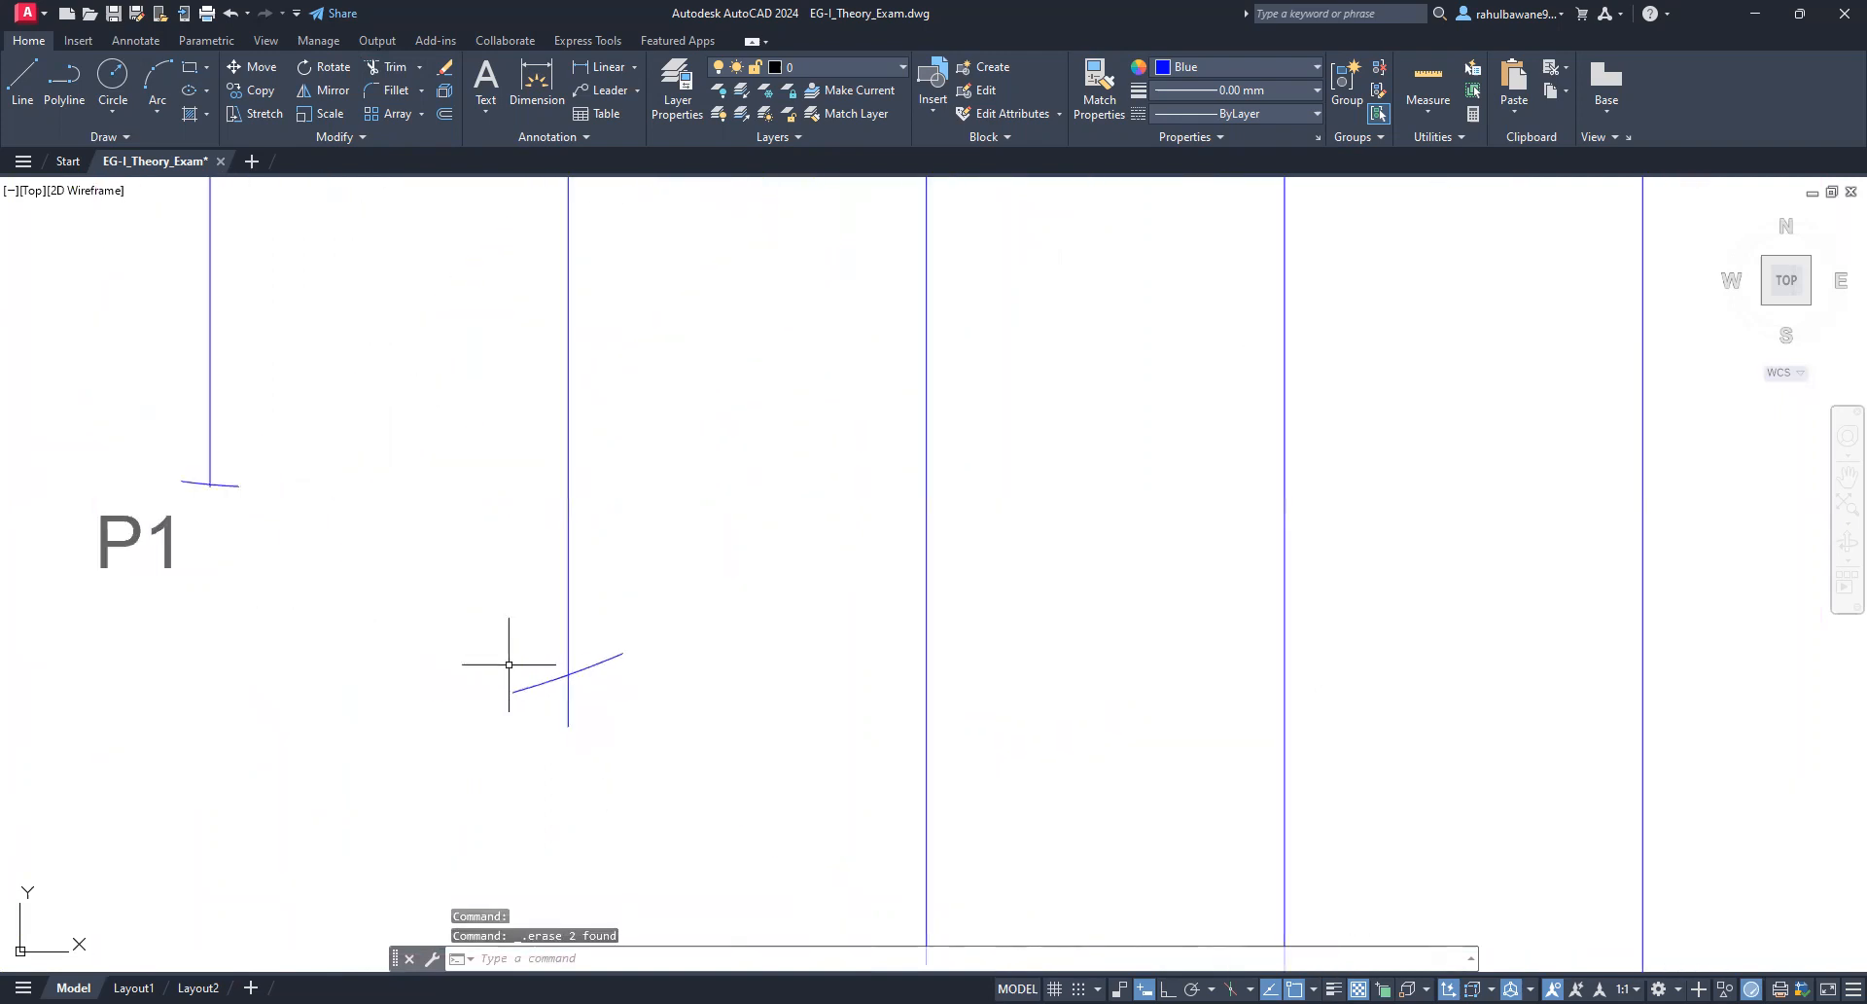
click(458, 633)
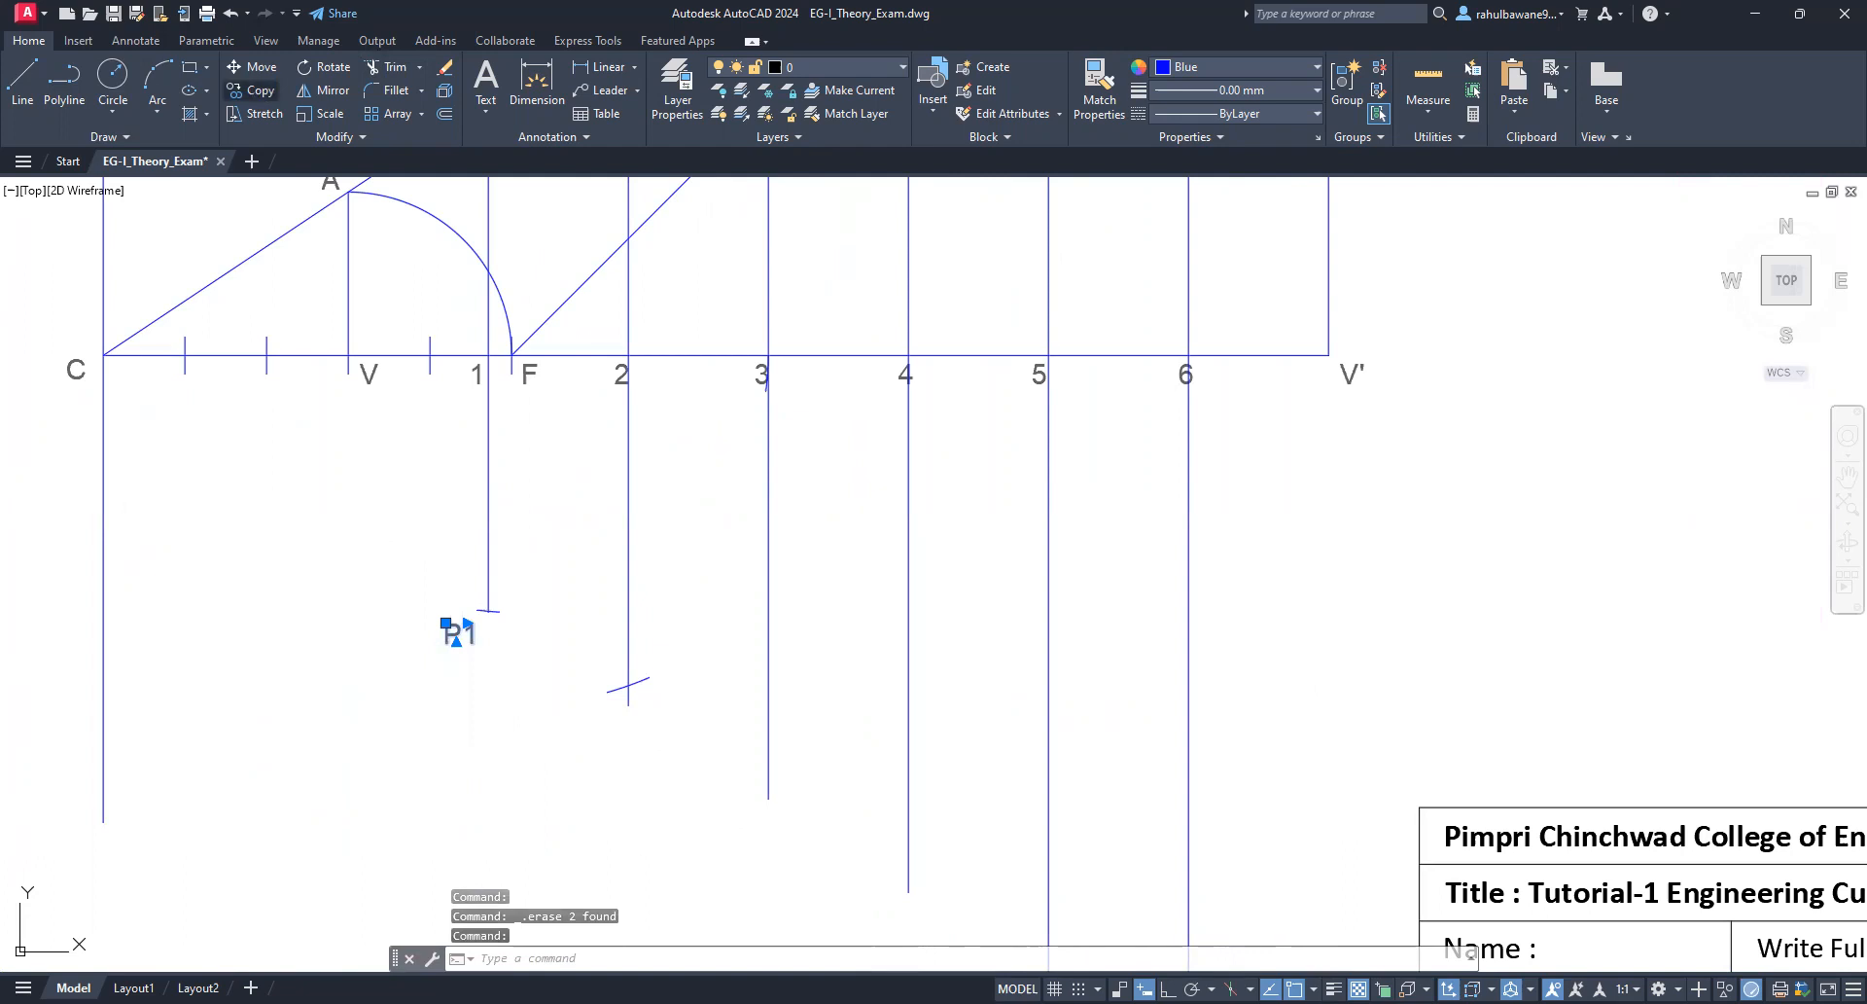
click(593, 684)
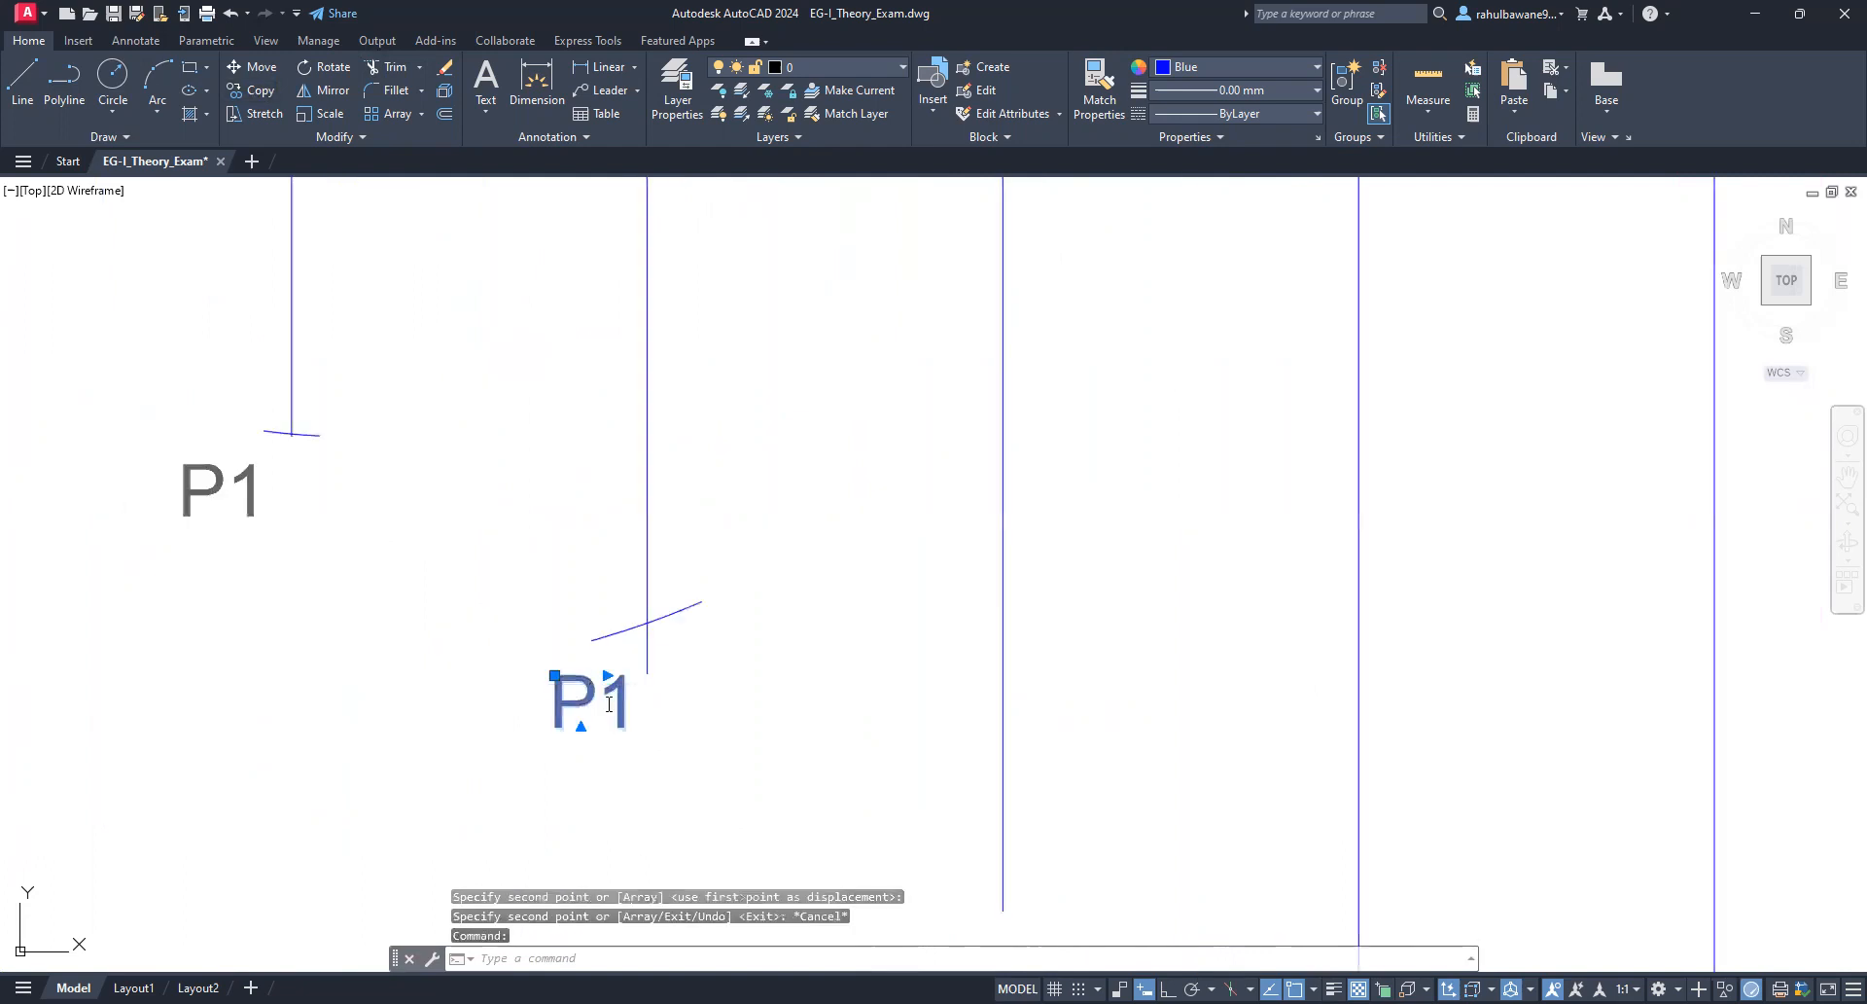
double_click(613, 693)
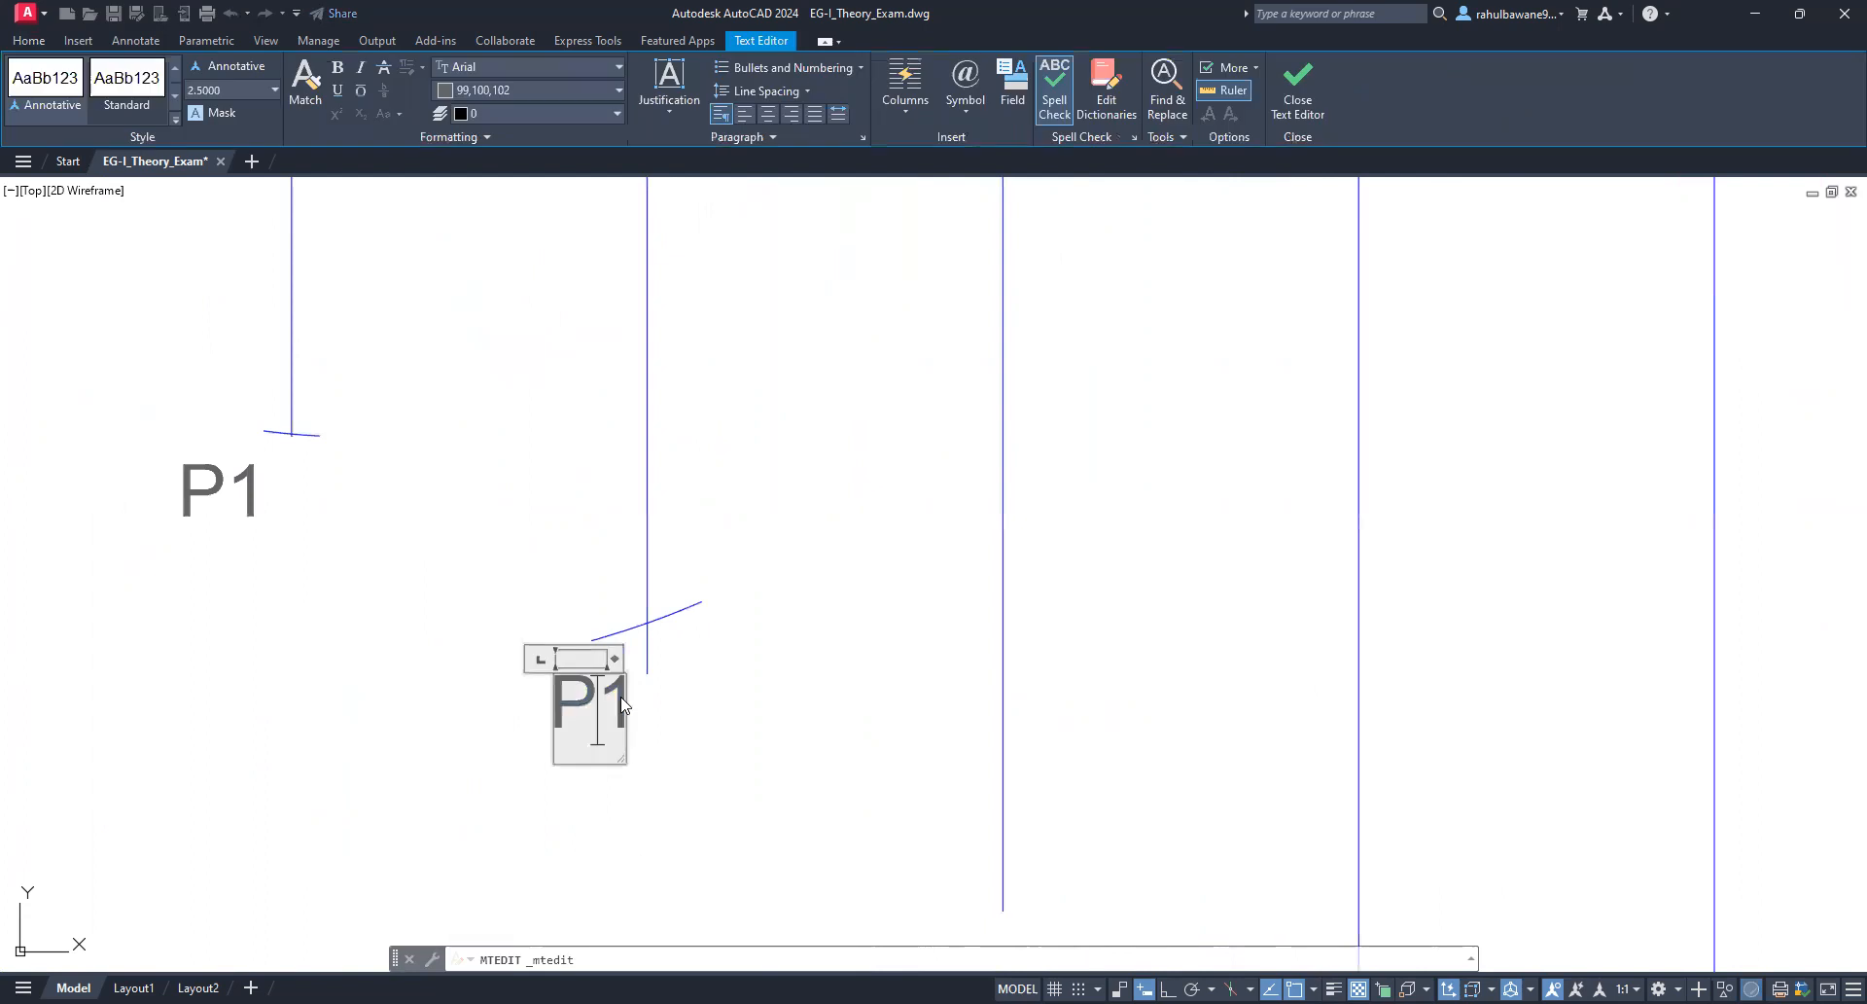
key(Delete)
text(2)
click(638, 744)
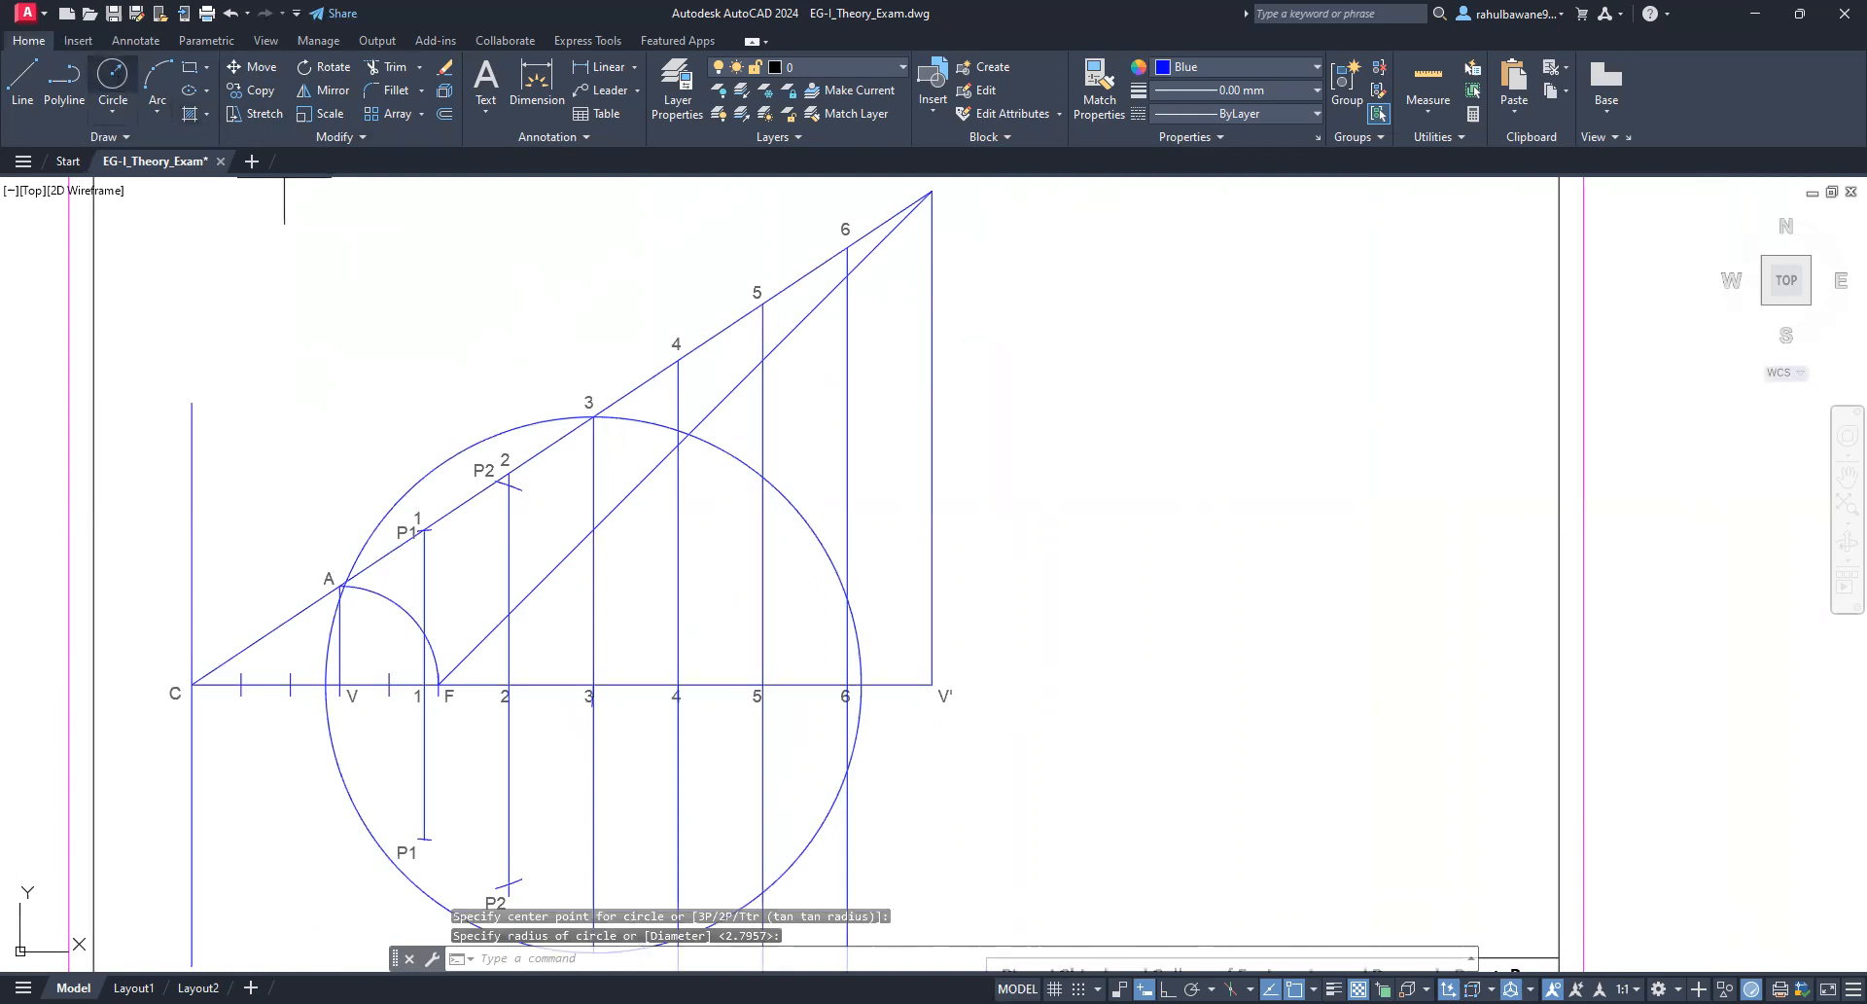
Step: Draw a circle of radius 54.2857 centred at F, and erase the equal circle centred at axis point 3
right_click(616, 661)
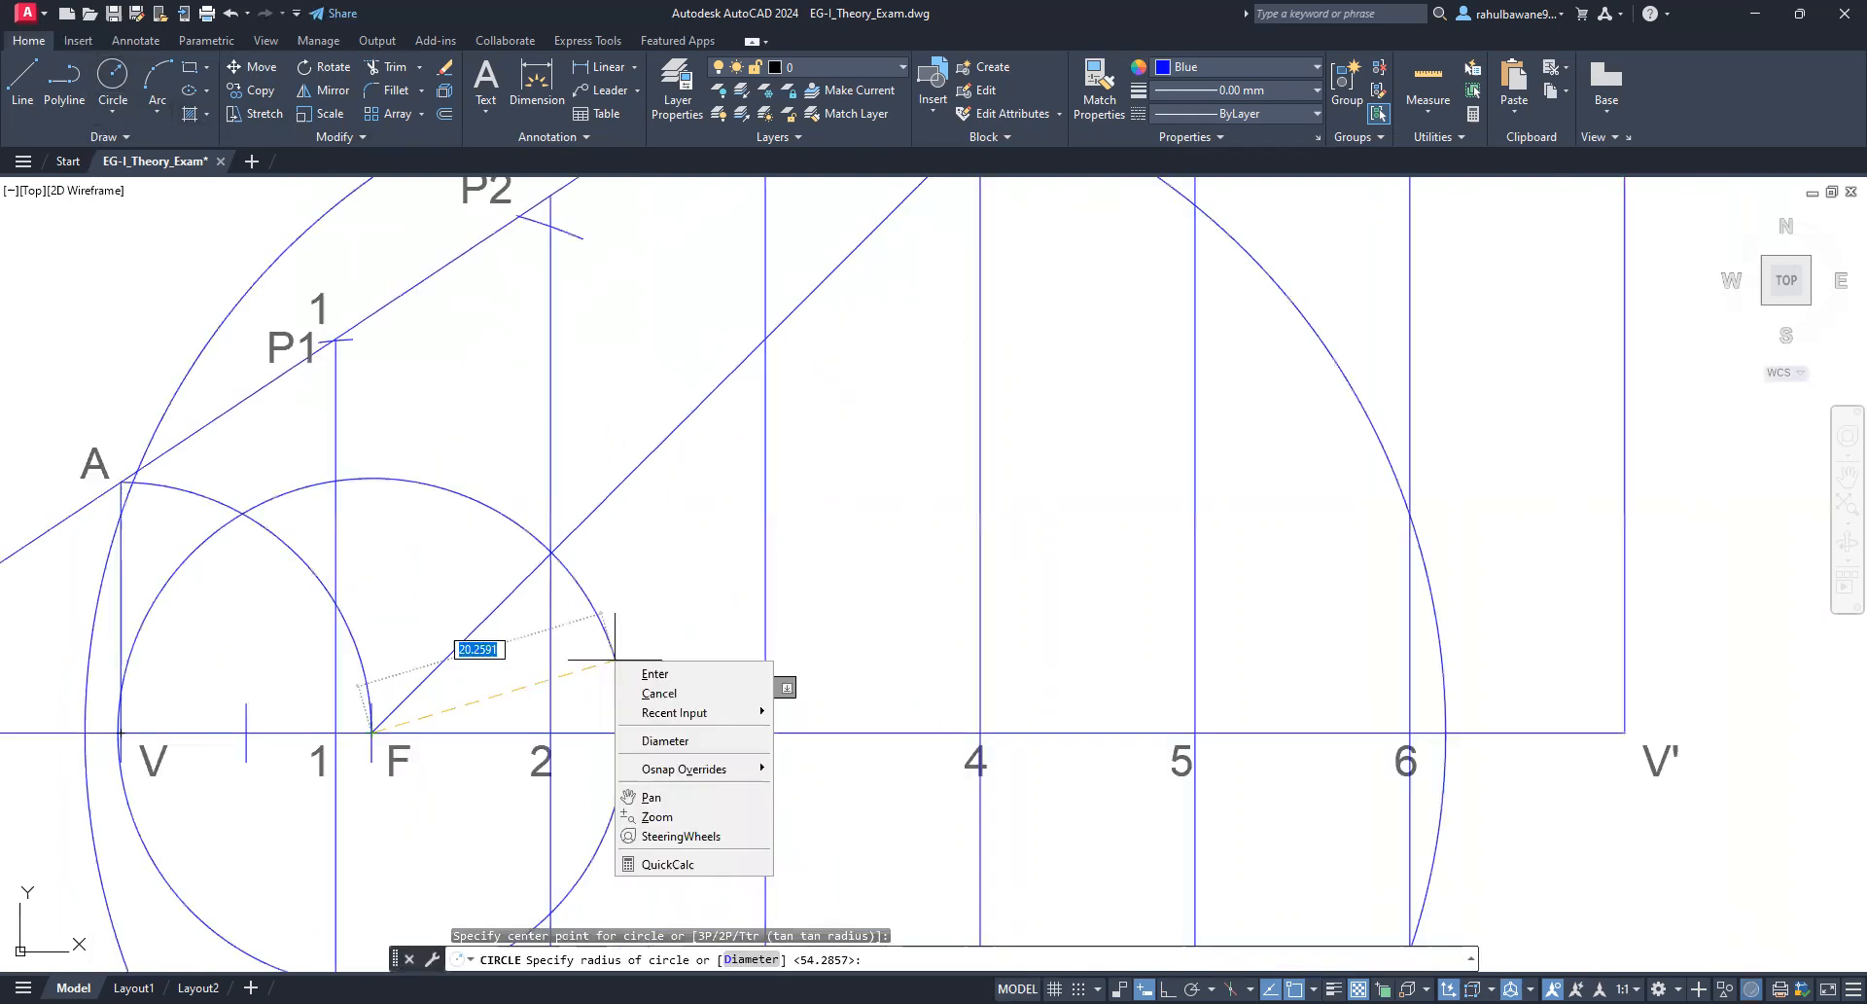
click(670, 686)
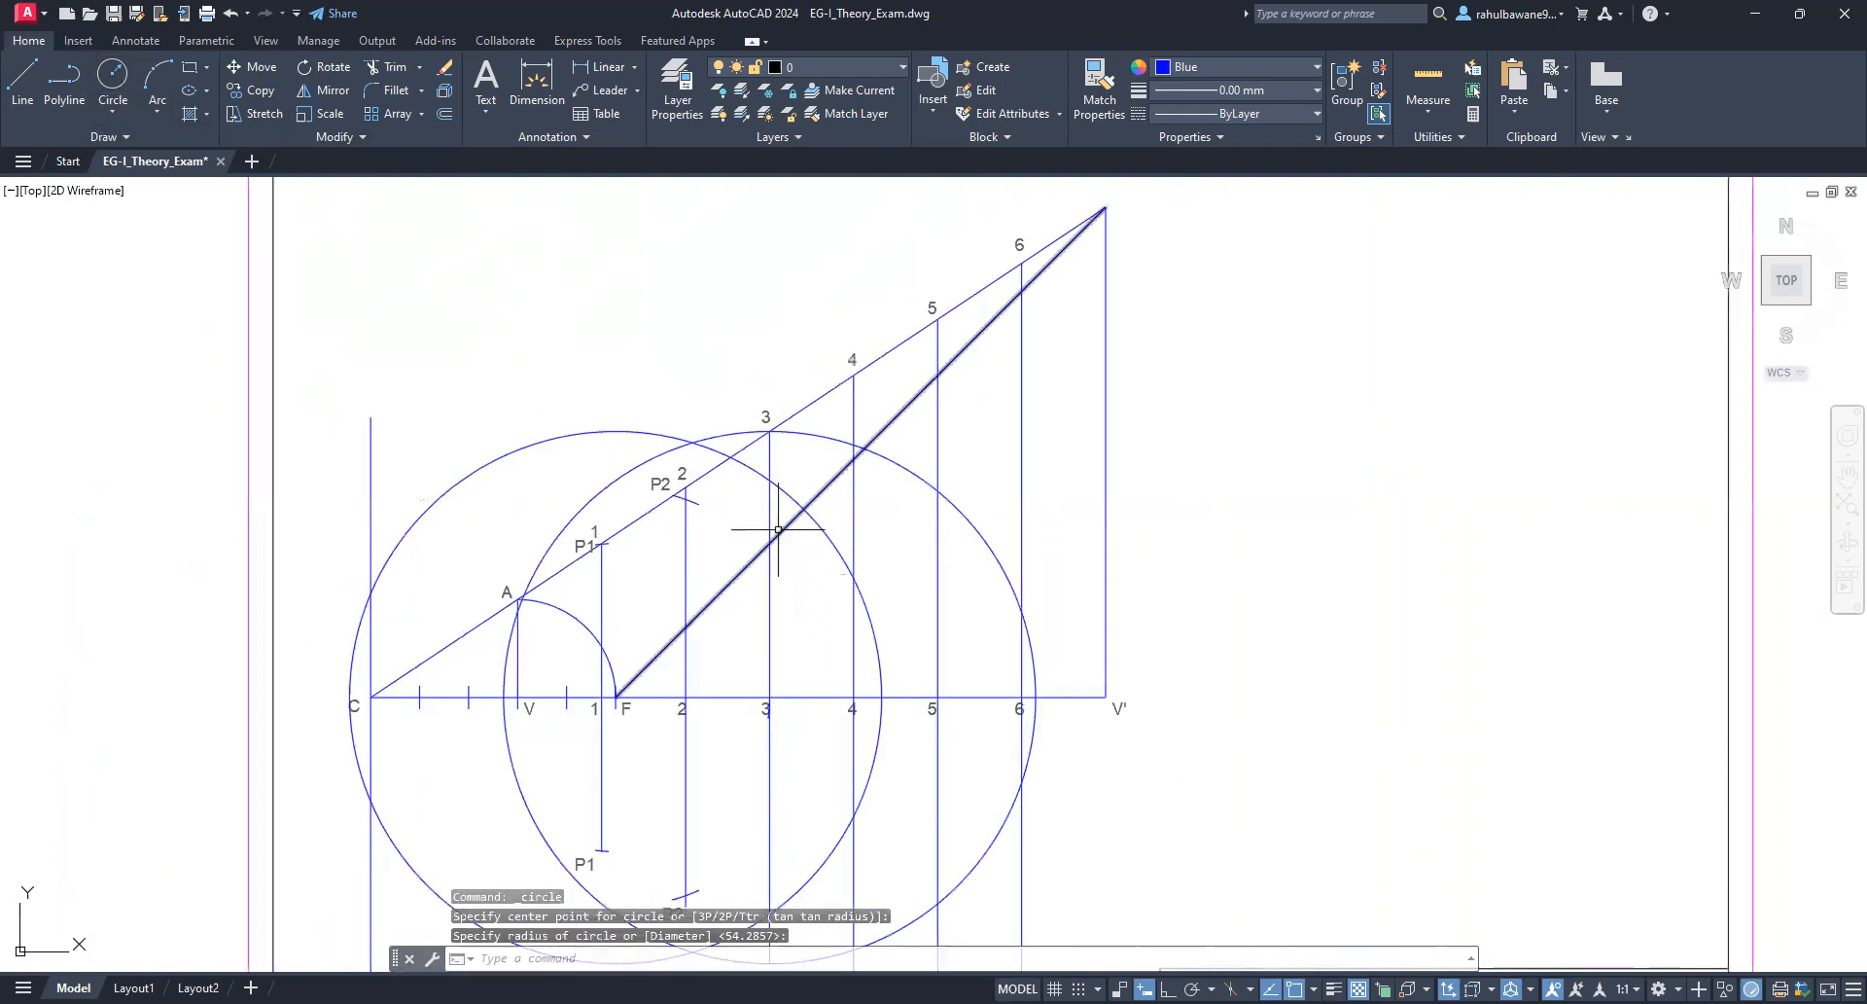
click(919, 473)
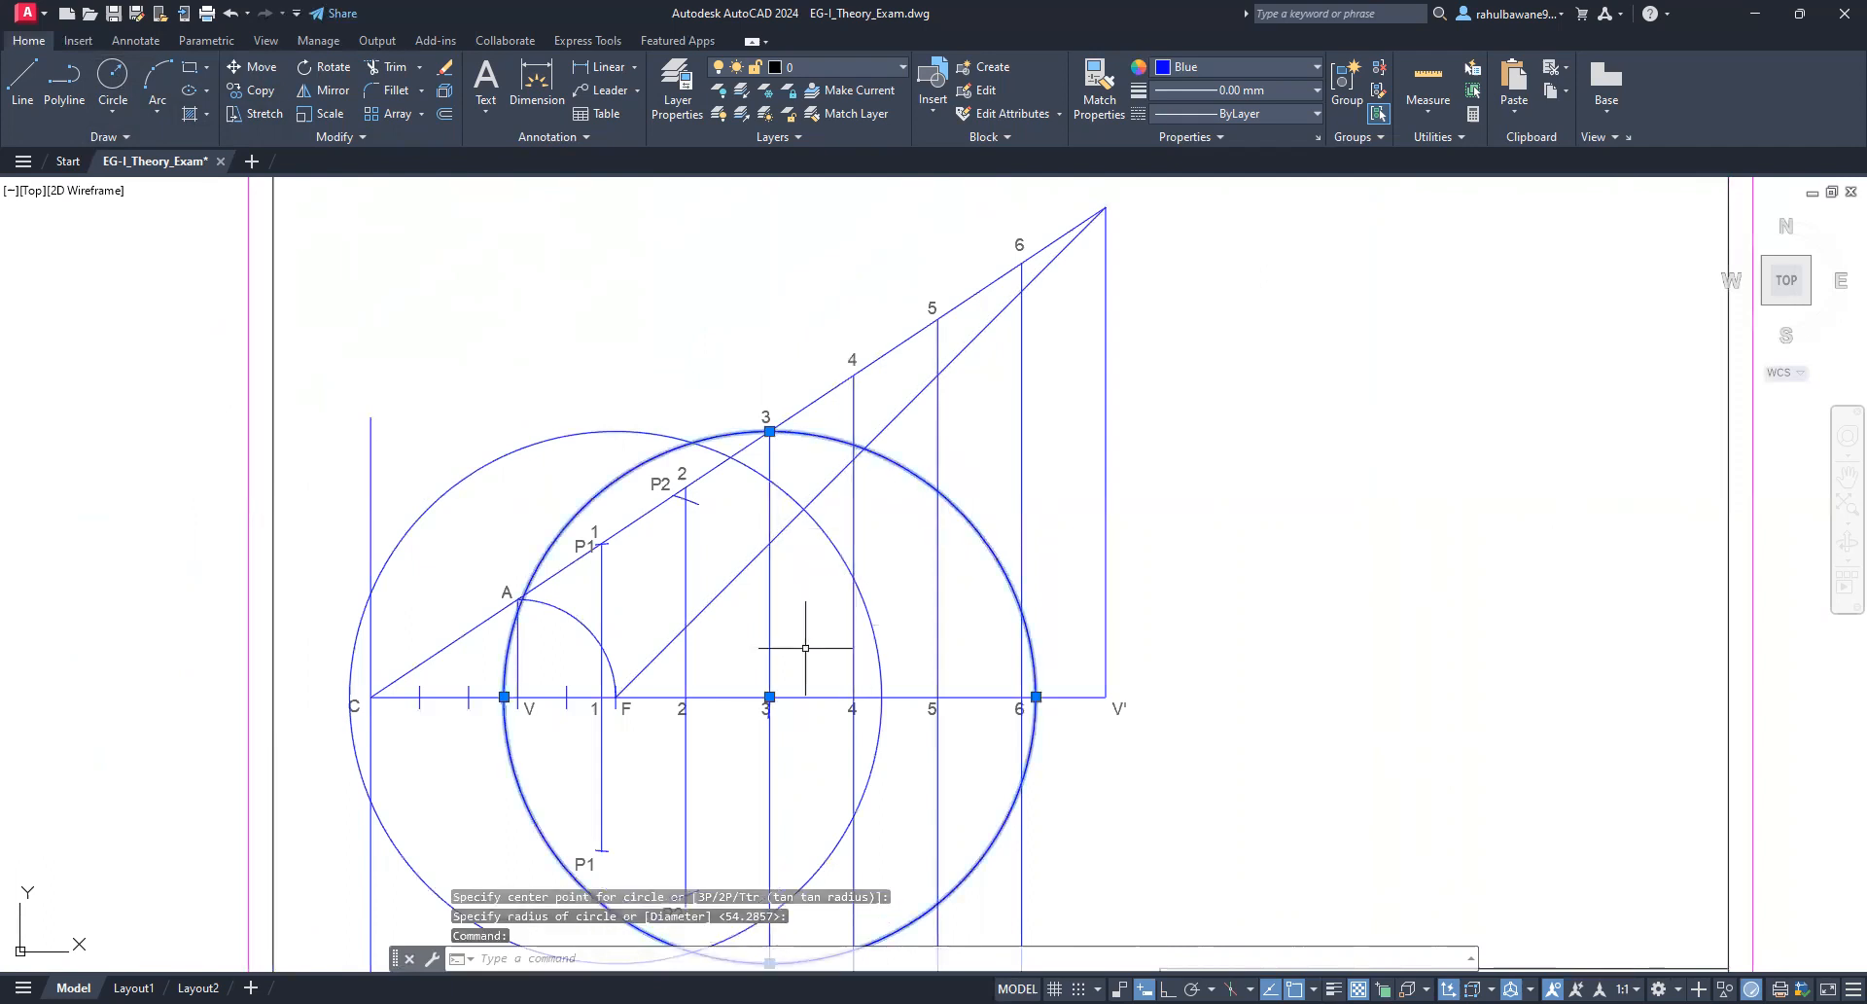
scroll(775, 735, up, 4)
key(Delete)
scroll(728, 646, down, 2)
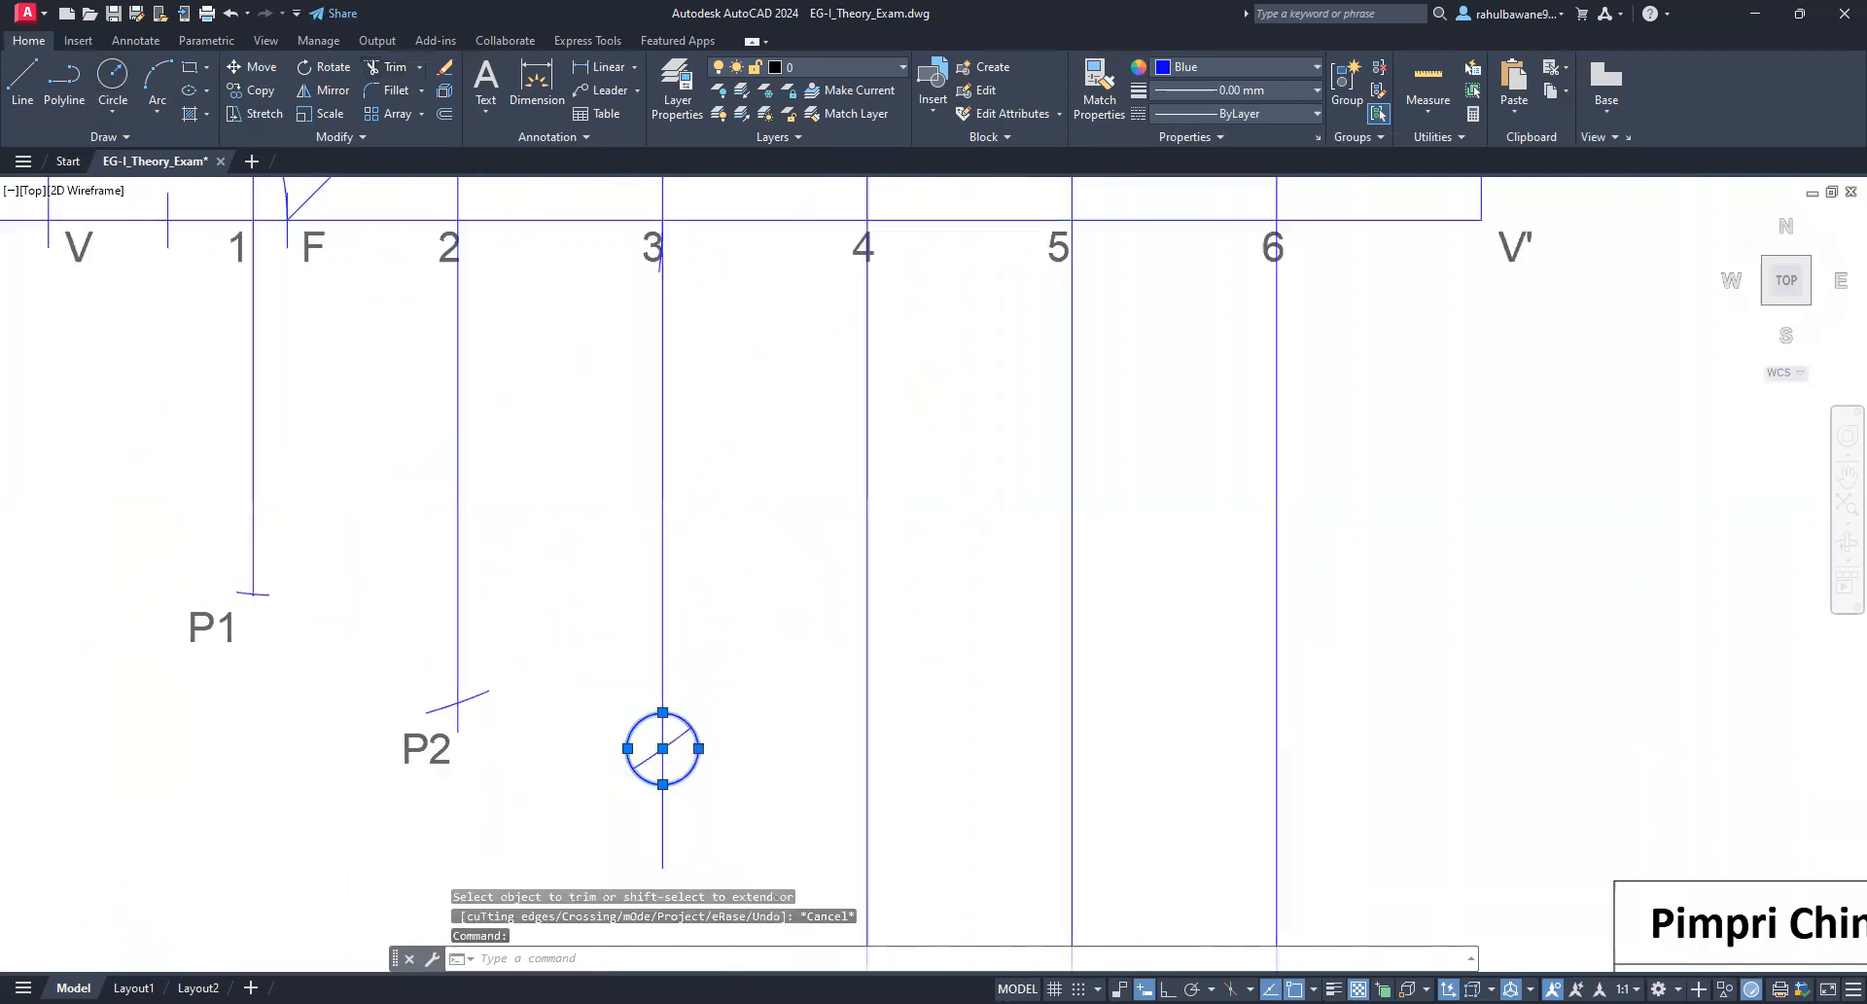
Step: Erase the two small circles around the short arcs on line 3
scroll(661, 749, down, 3)
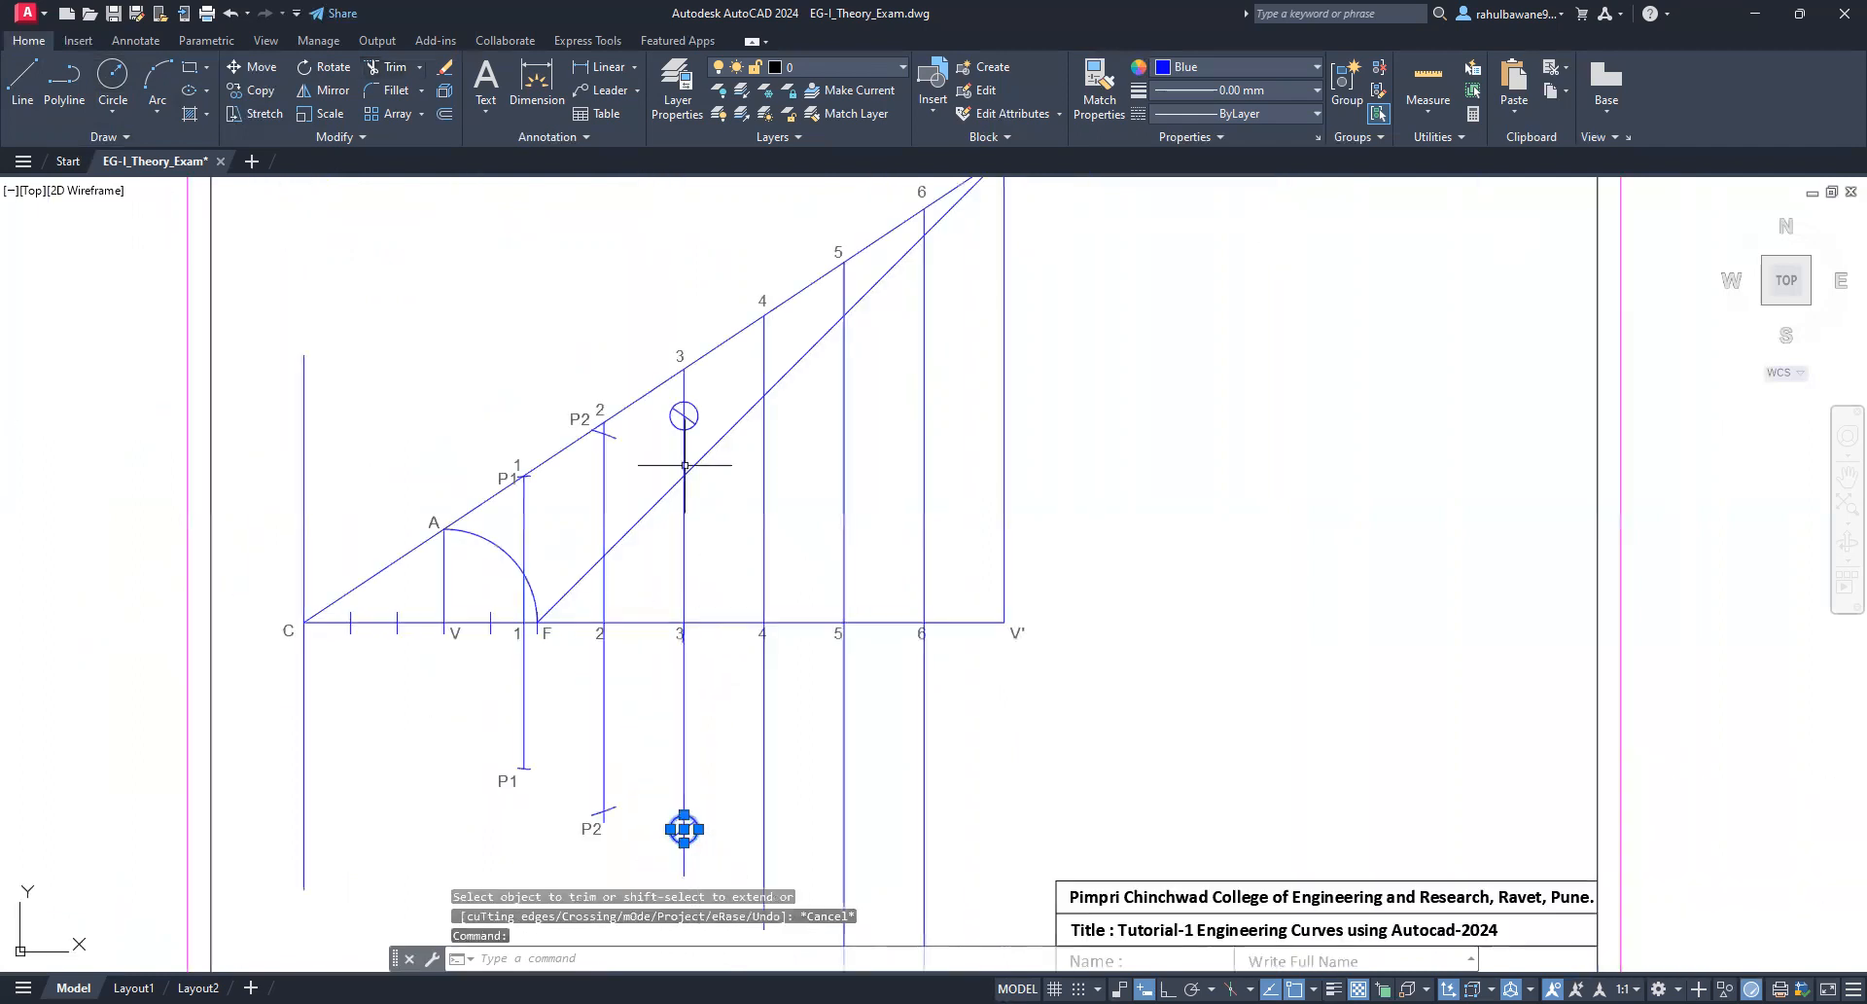
scroll(685, 408, up, 4)
click(686, 412)
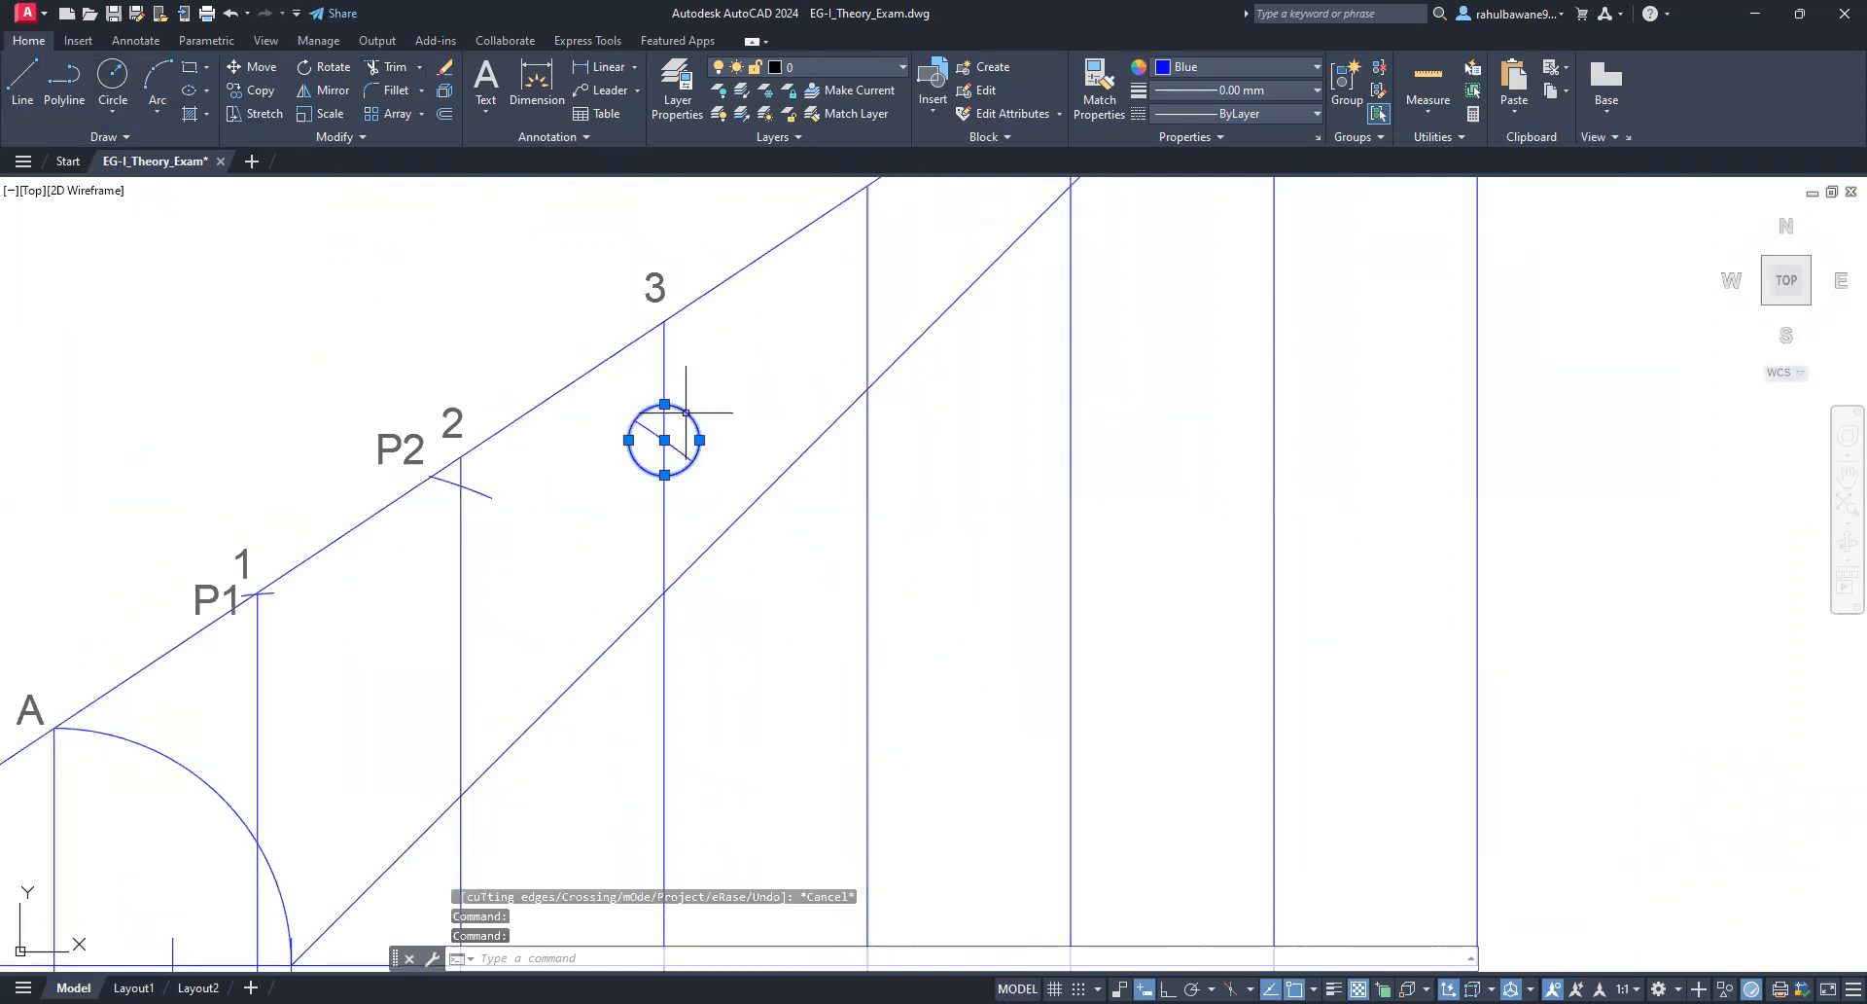
key(Delete)
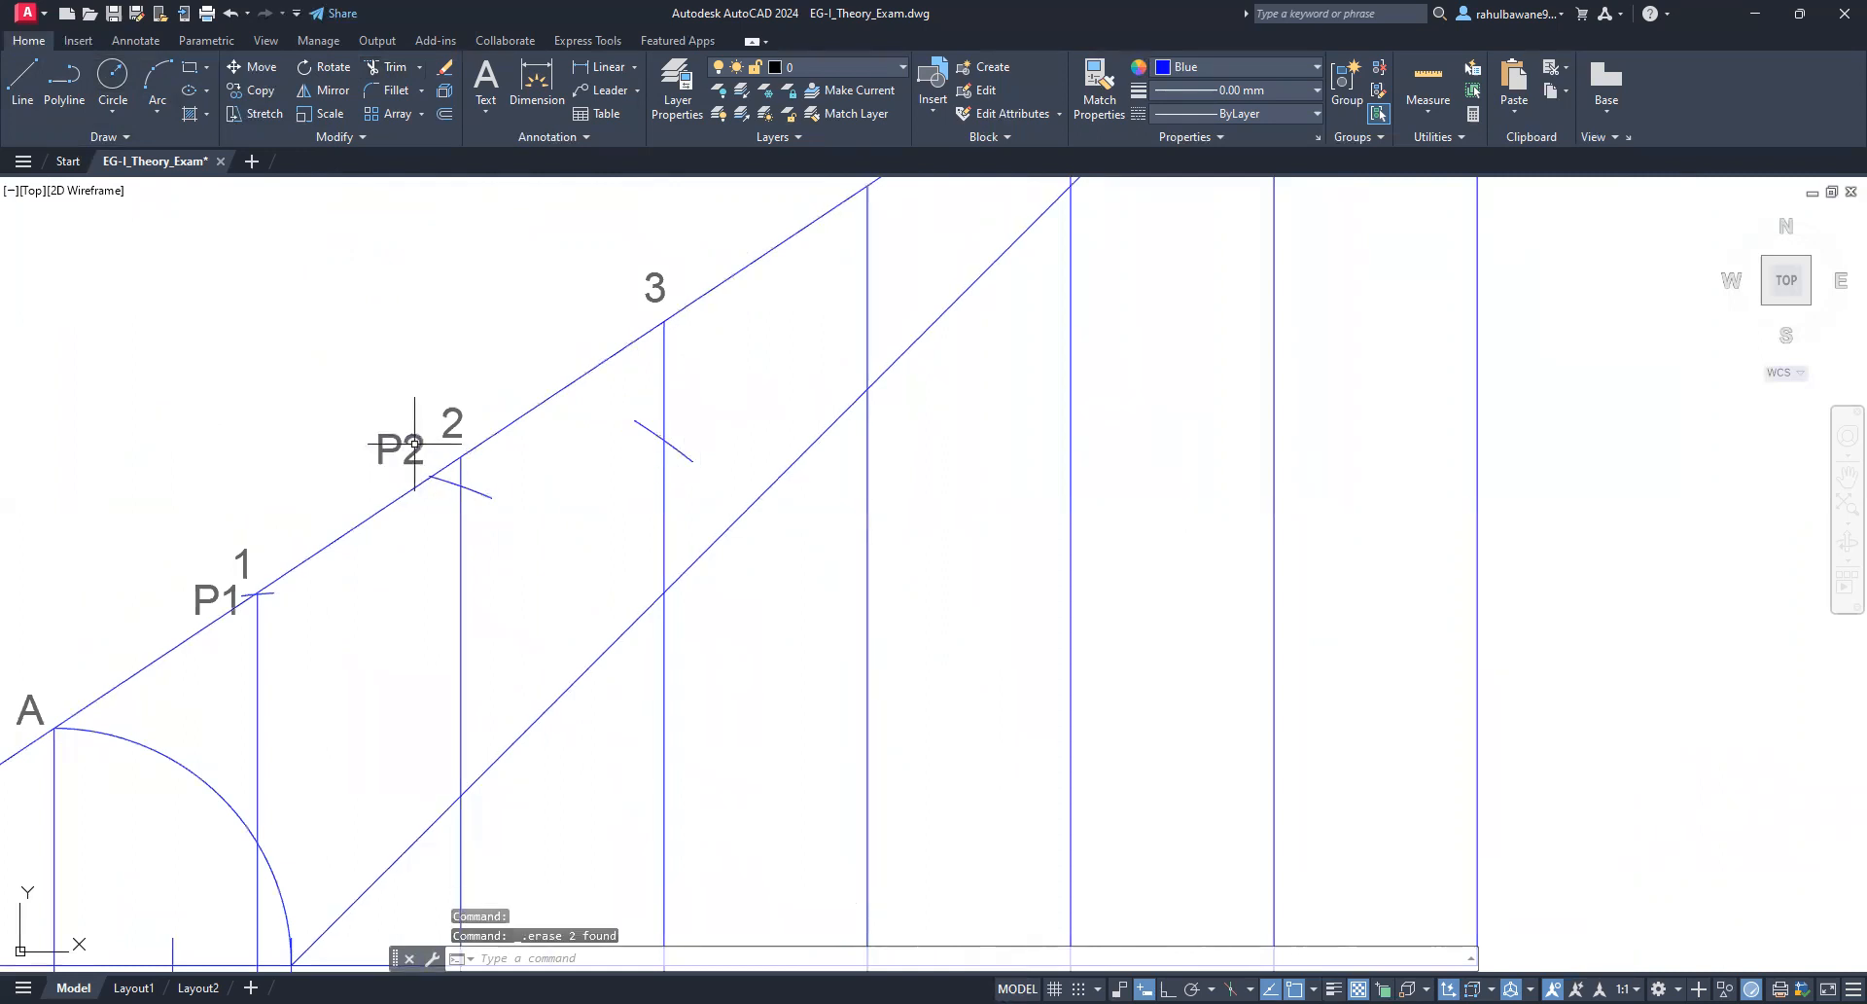
Step: Copy the upper P2 label beside the short arc near line 3's upper end and change its text to P3
click(414, 443)
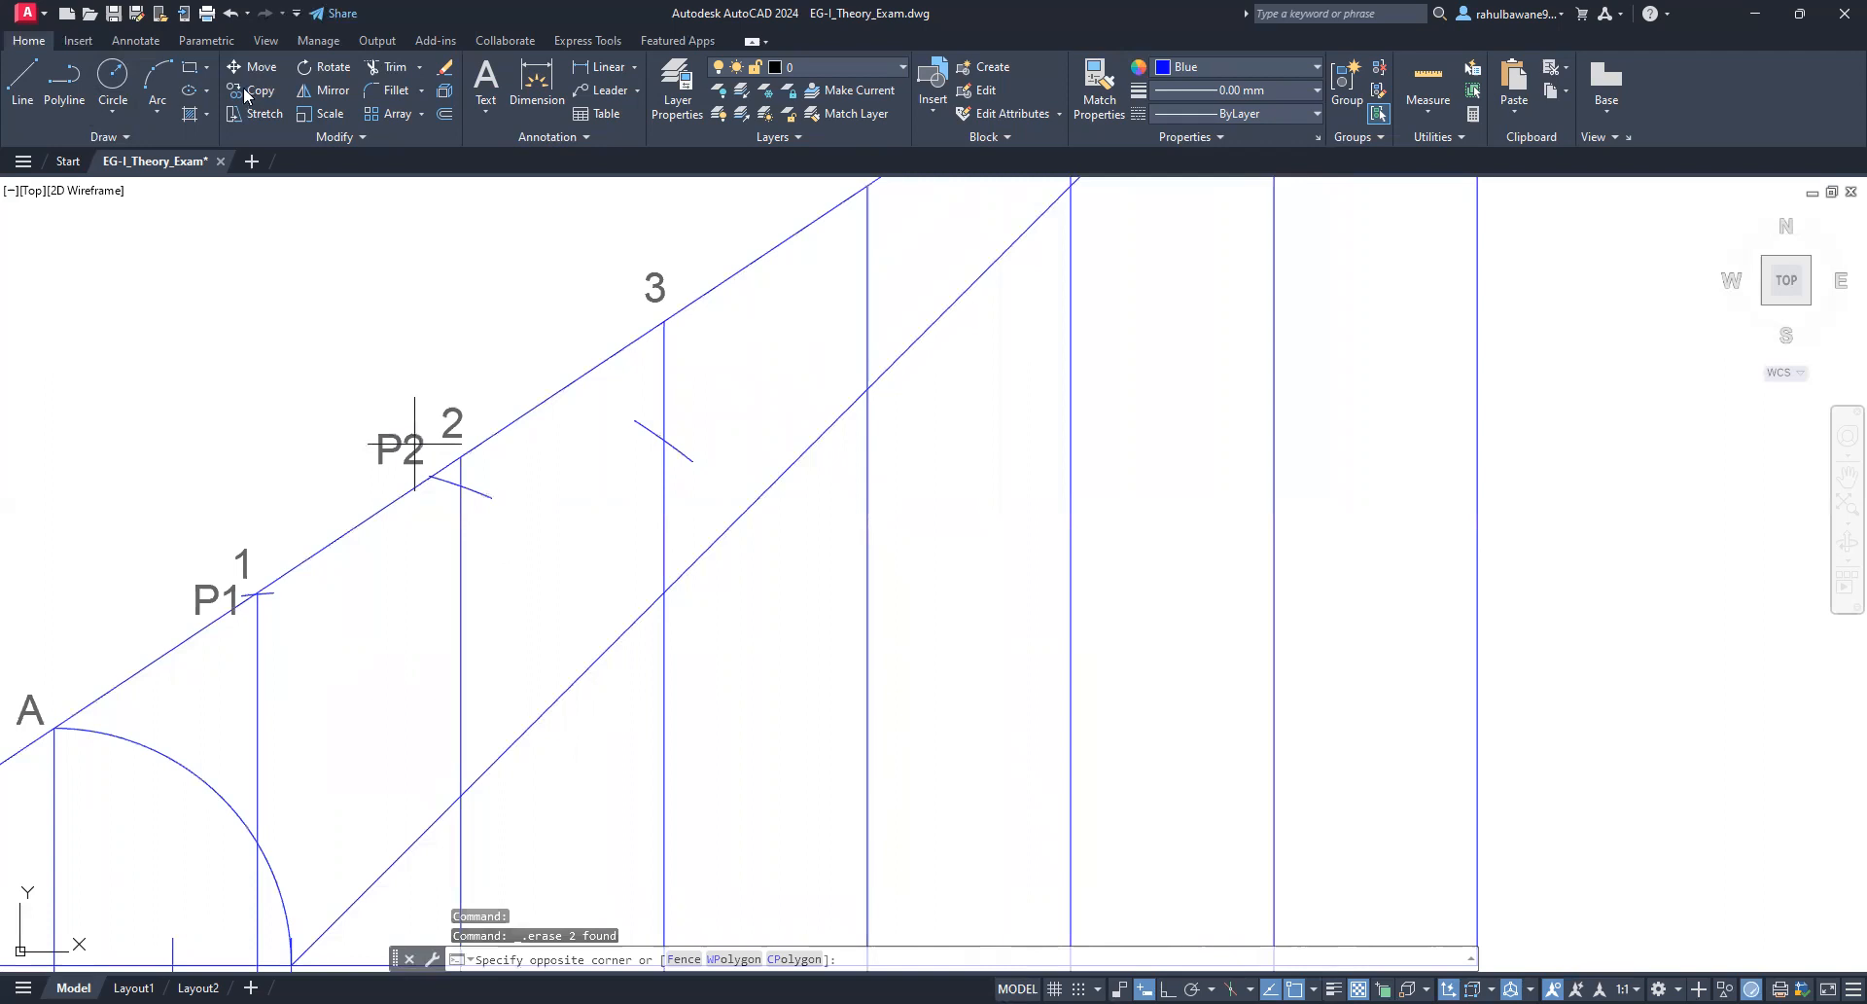
click(393, 454)
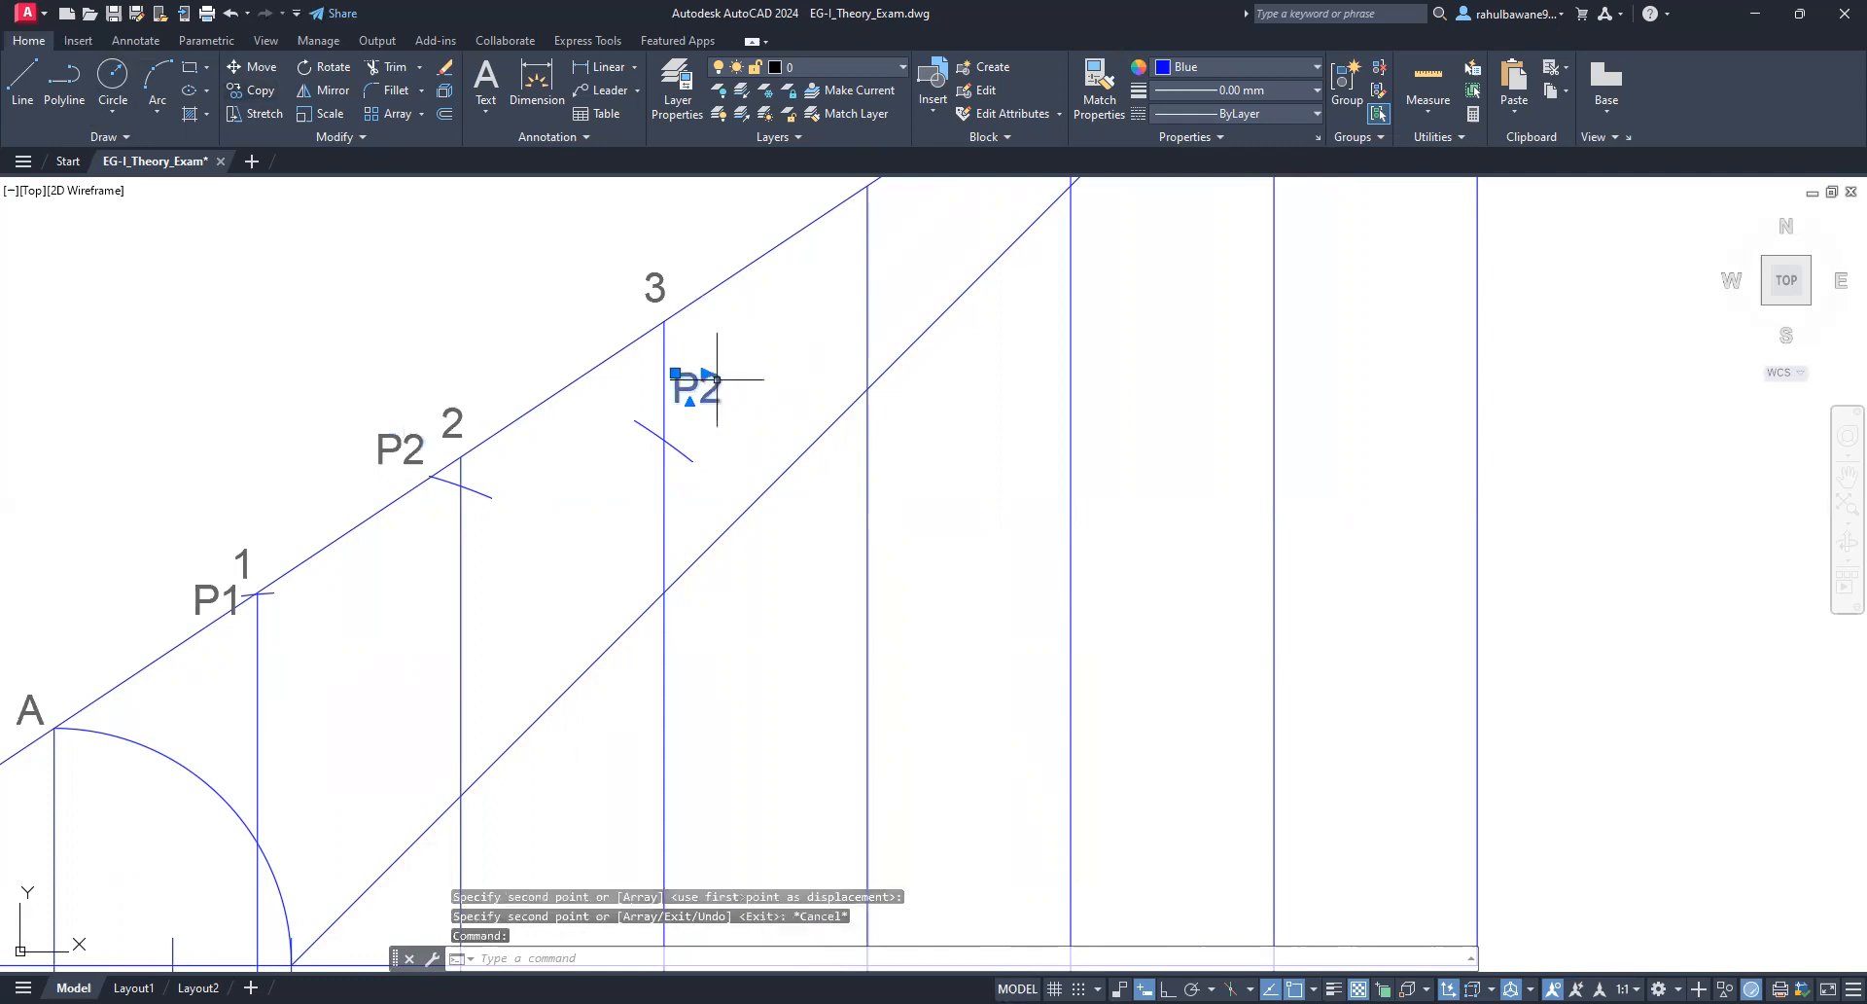
double_click(716, 380)
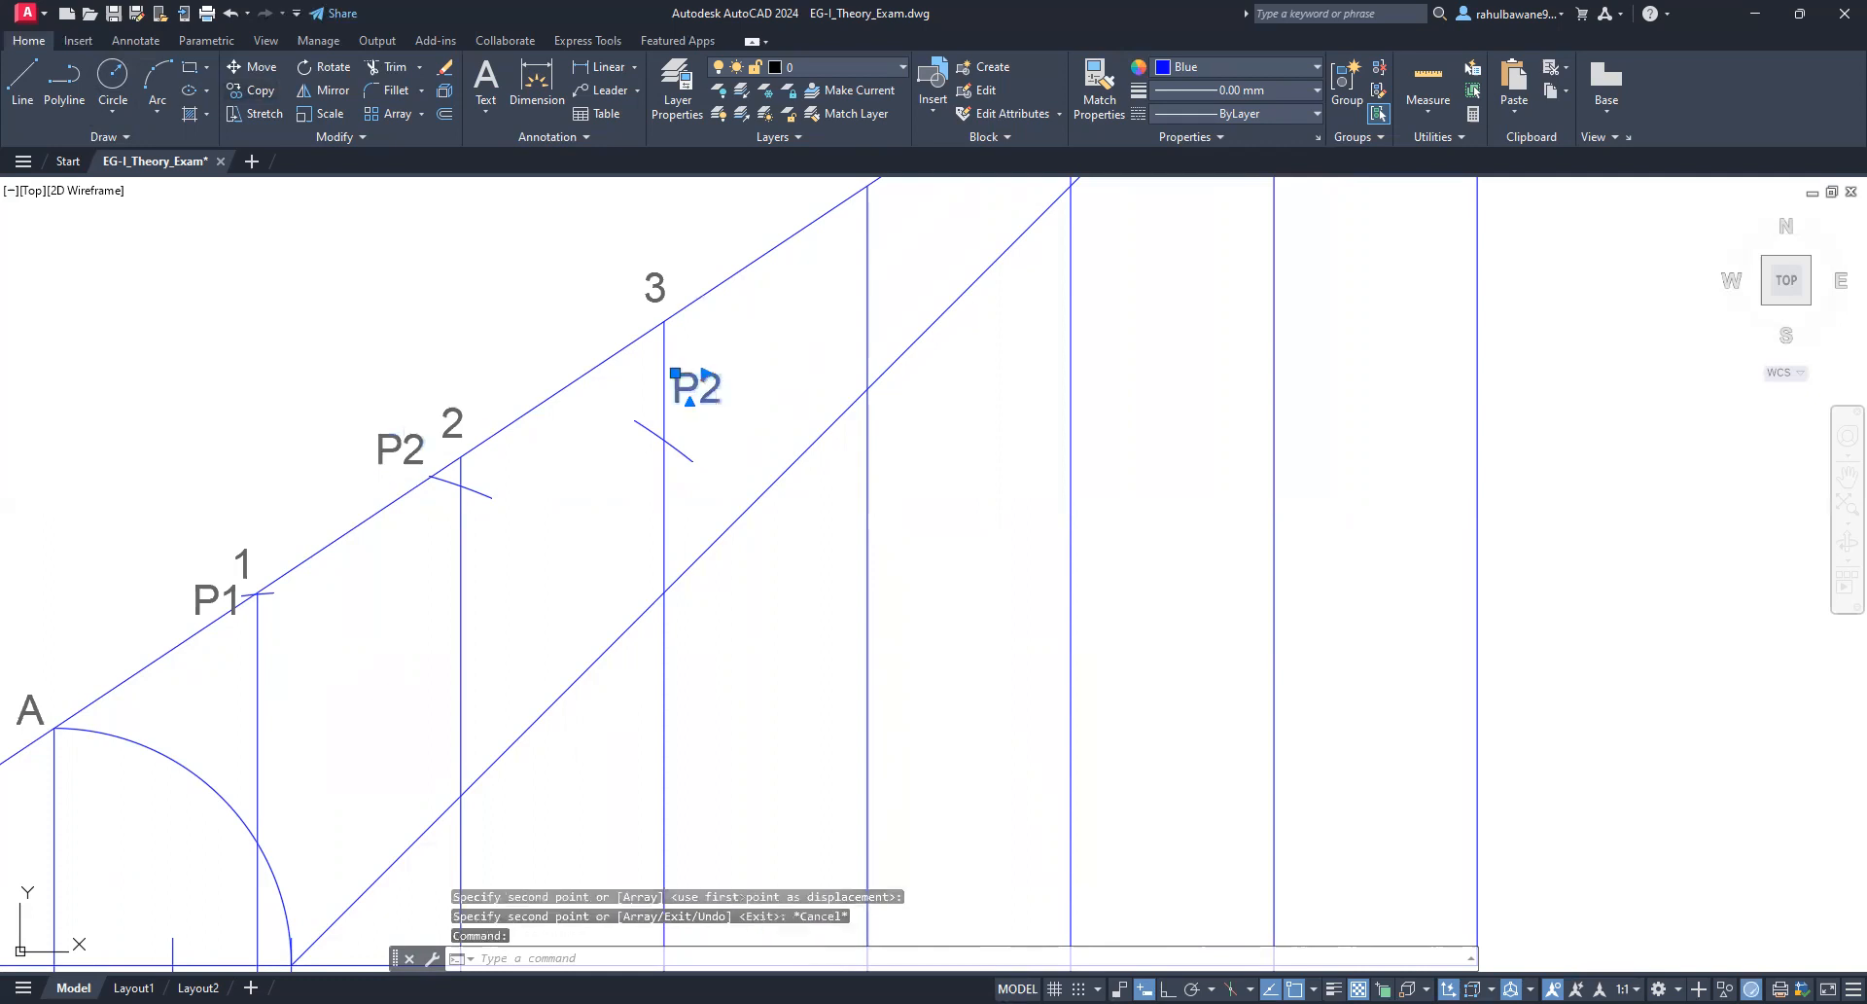
text(P3)
click(773, 396)
Step: Copy the P3 label beside the short arc near line 3's lower end
click(709, 383)
key(Escape)
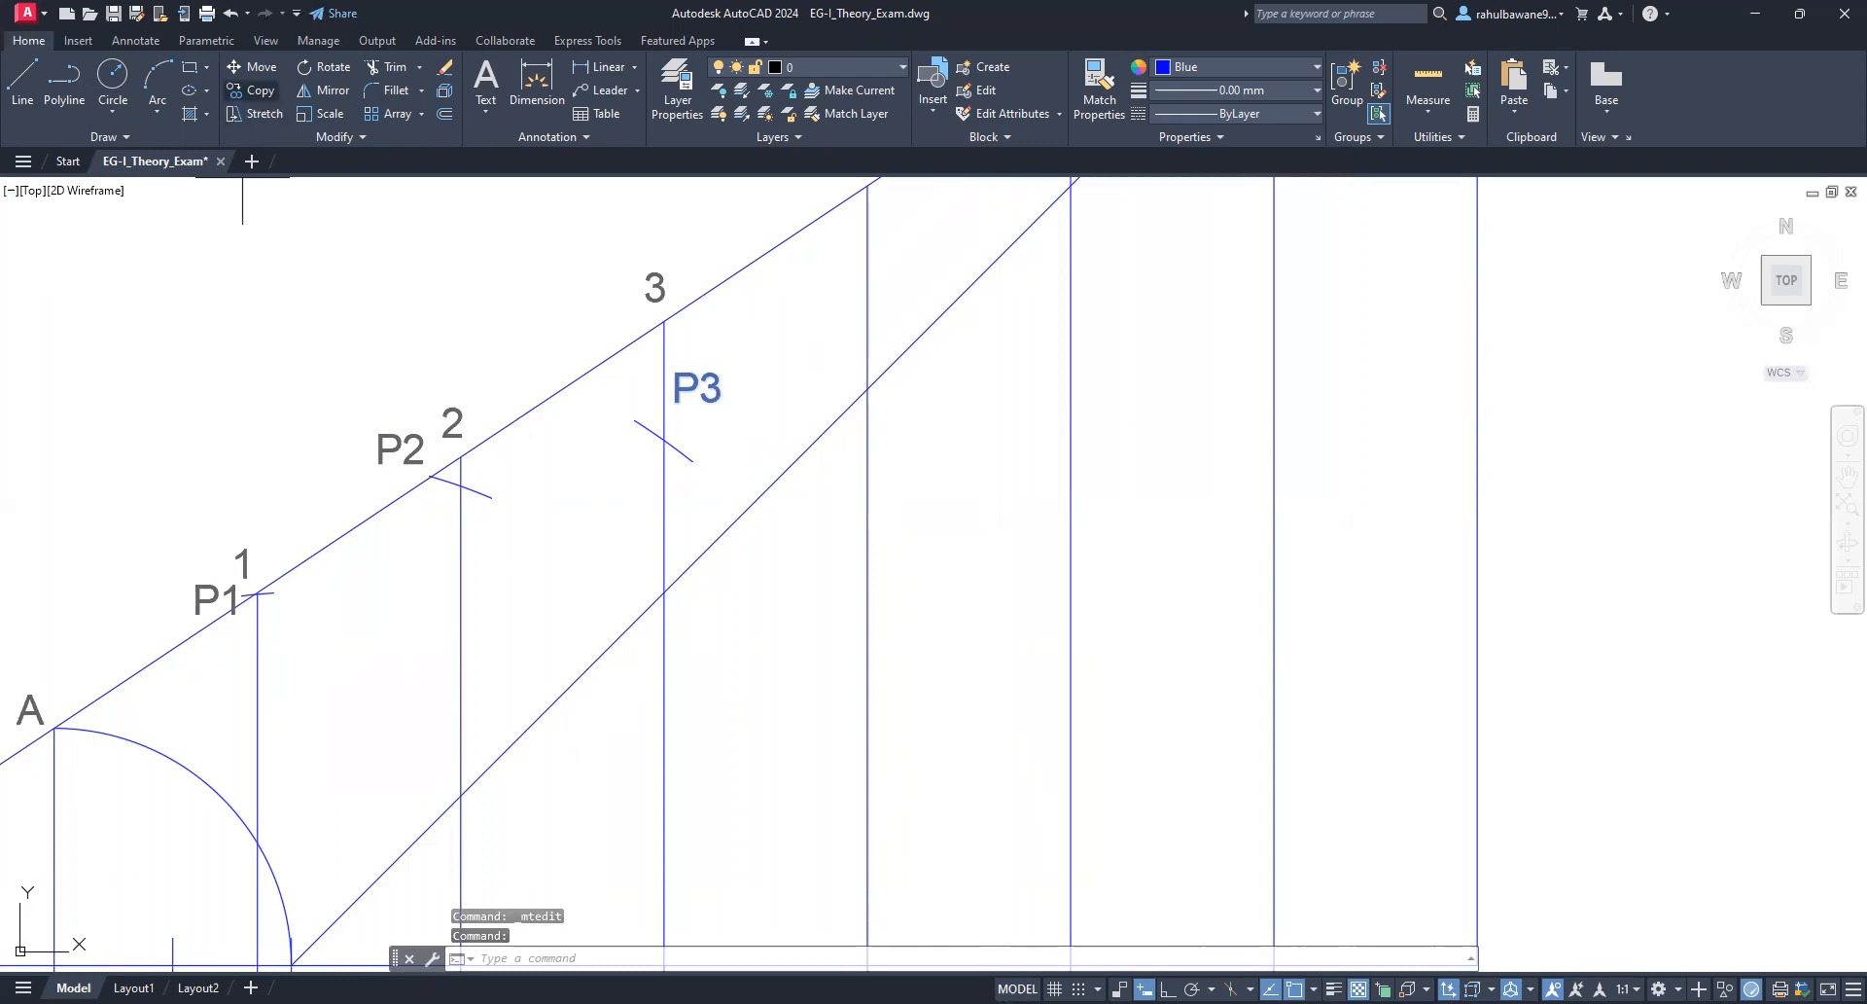
scroll(582, 223, down, 4)
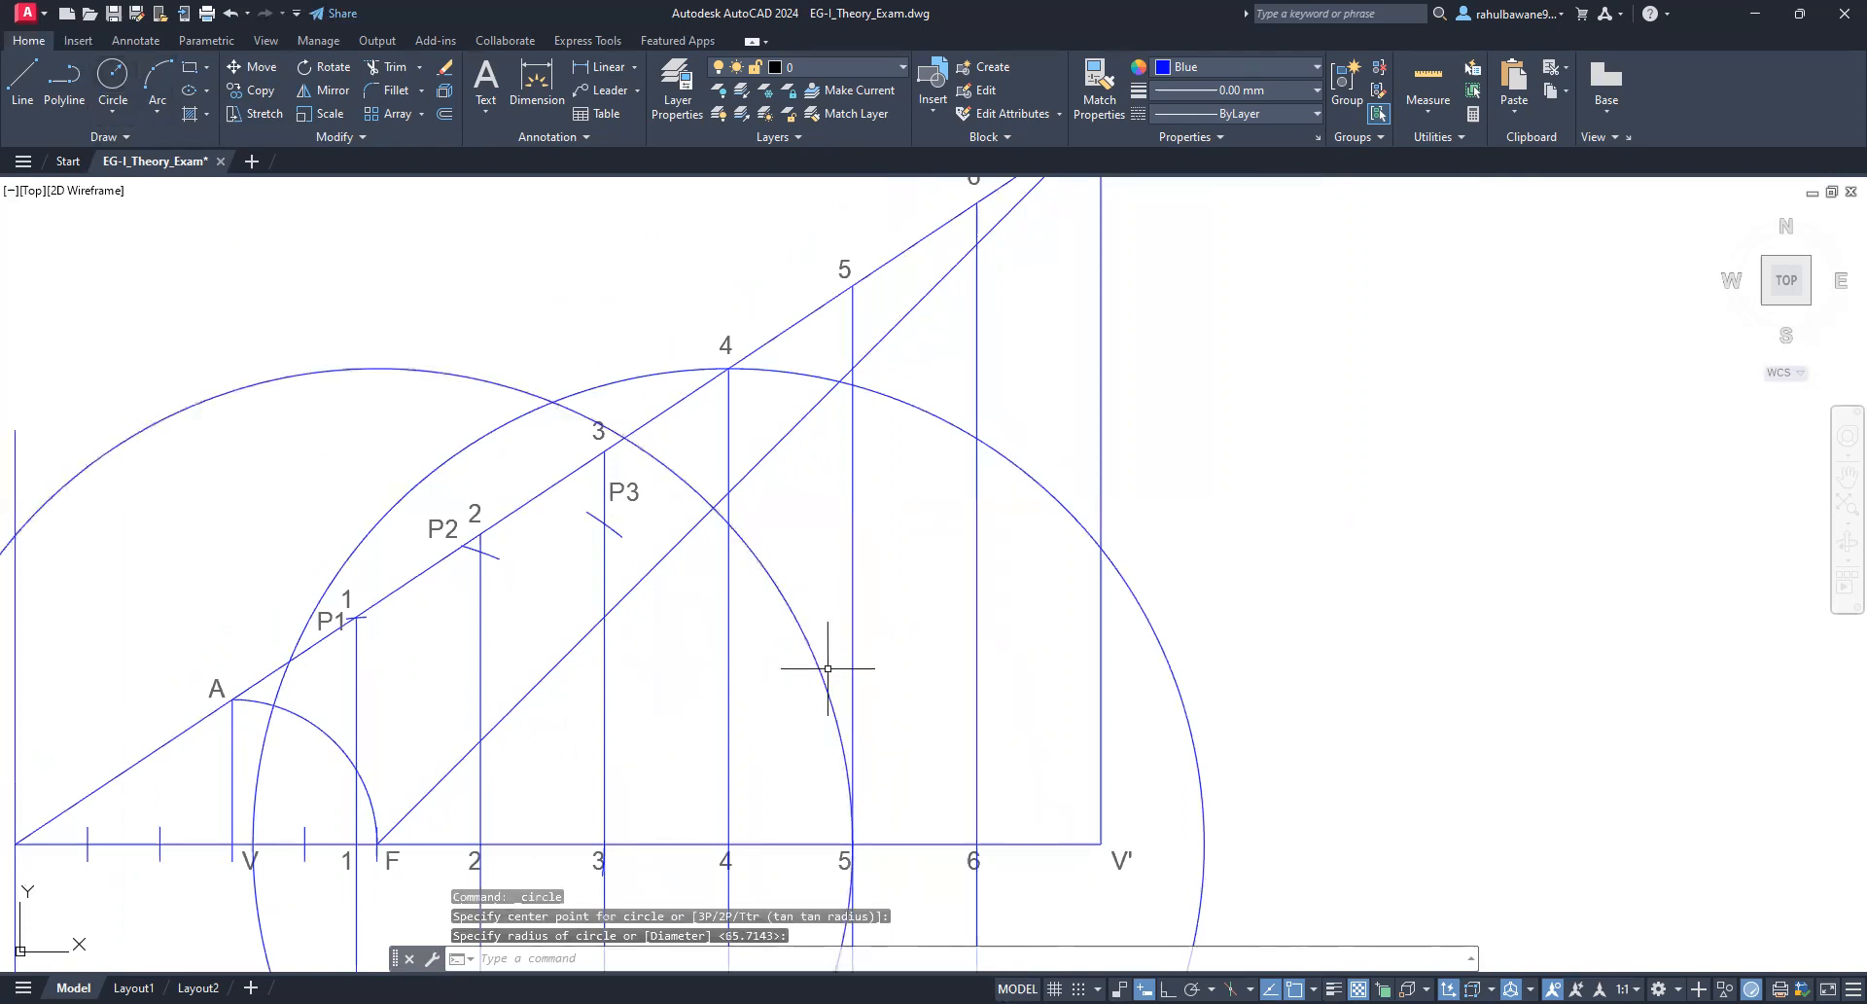
Step: Erase the circle centred at axis point 4, keeping the equal circle centred at F
scroll(967, 428, down, 3)
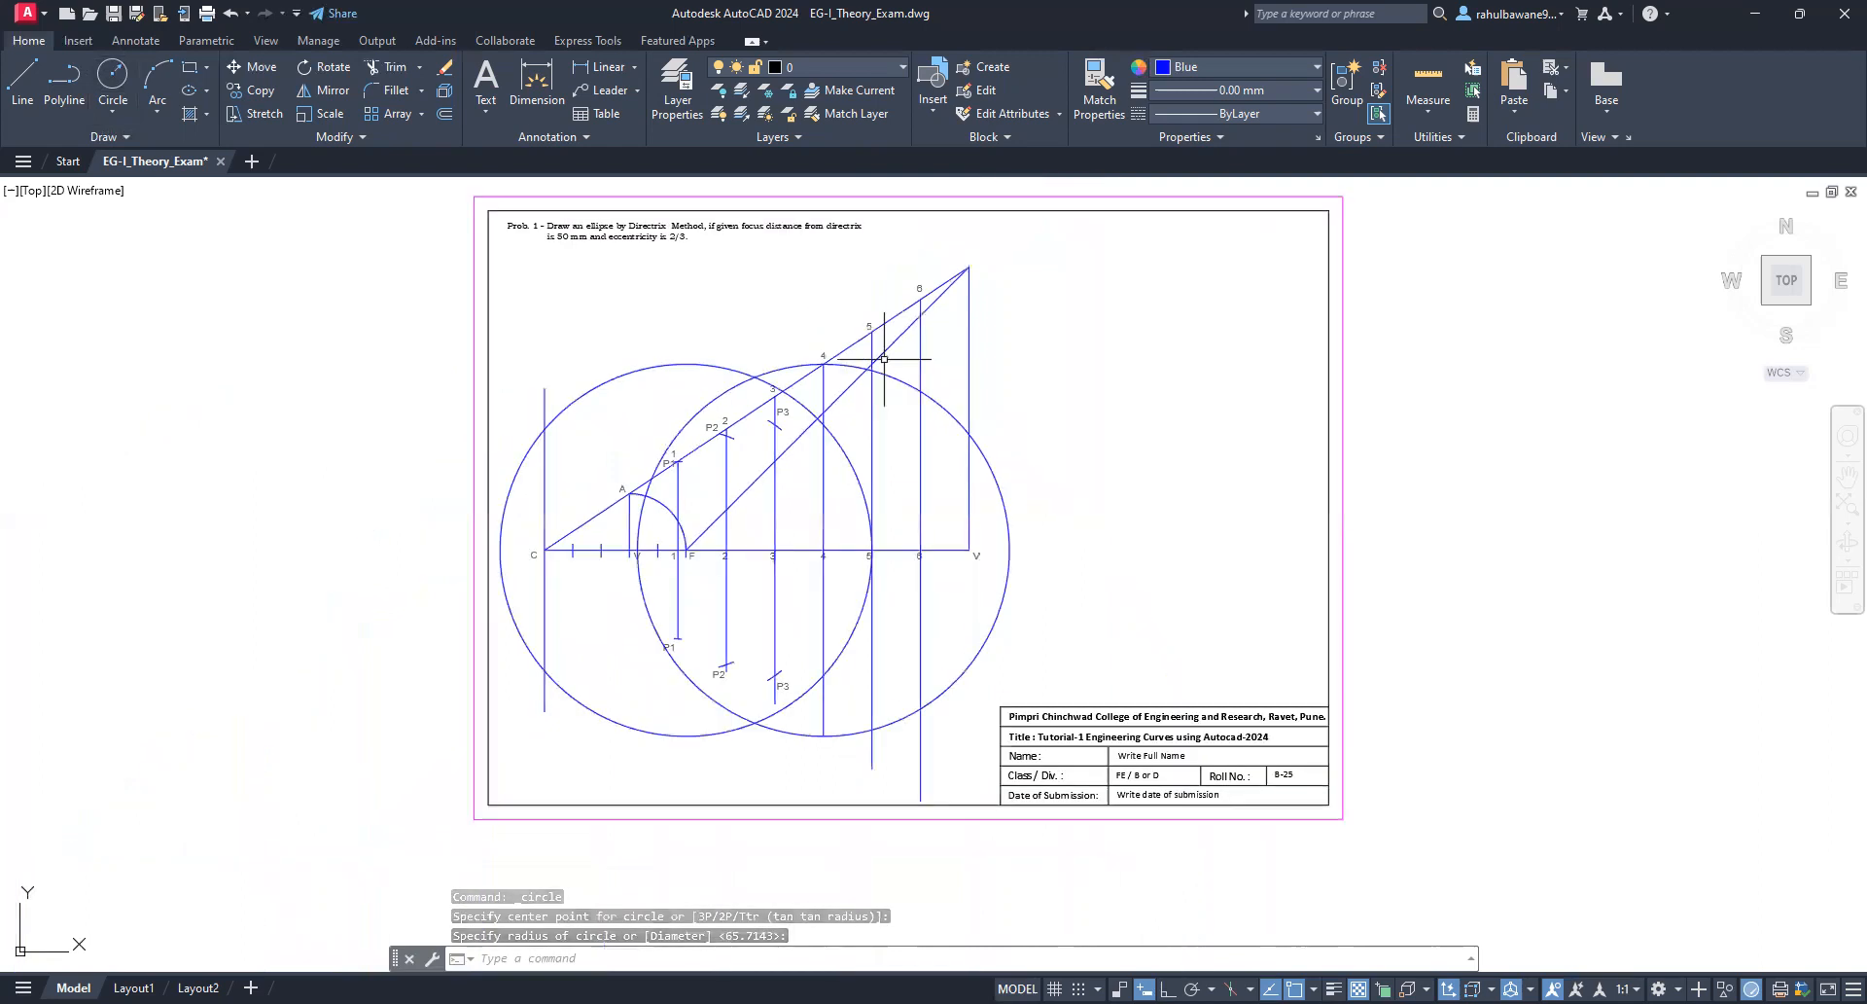
click(1002, 515)
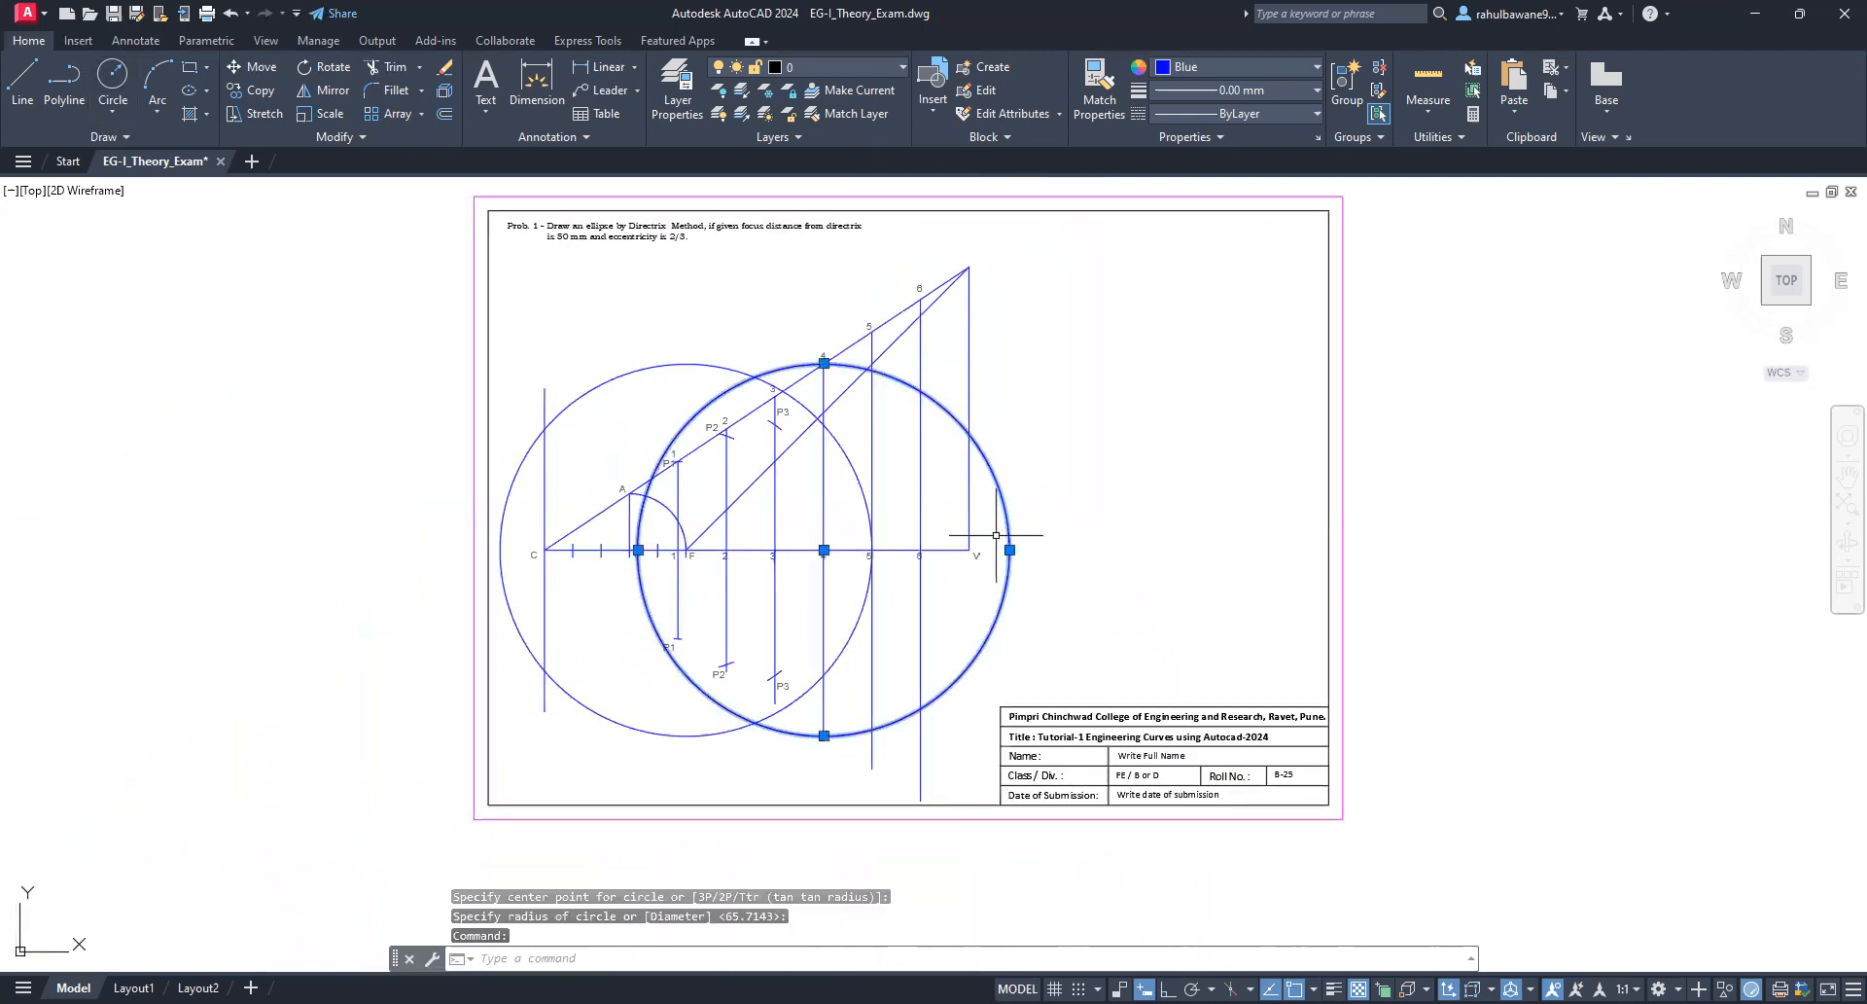
key(Delete)
Step: Trim the F-centred circle down to short arcs inside the two small circles on line 4
scroll(794, 423, up, 4)
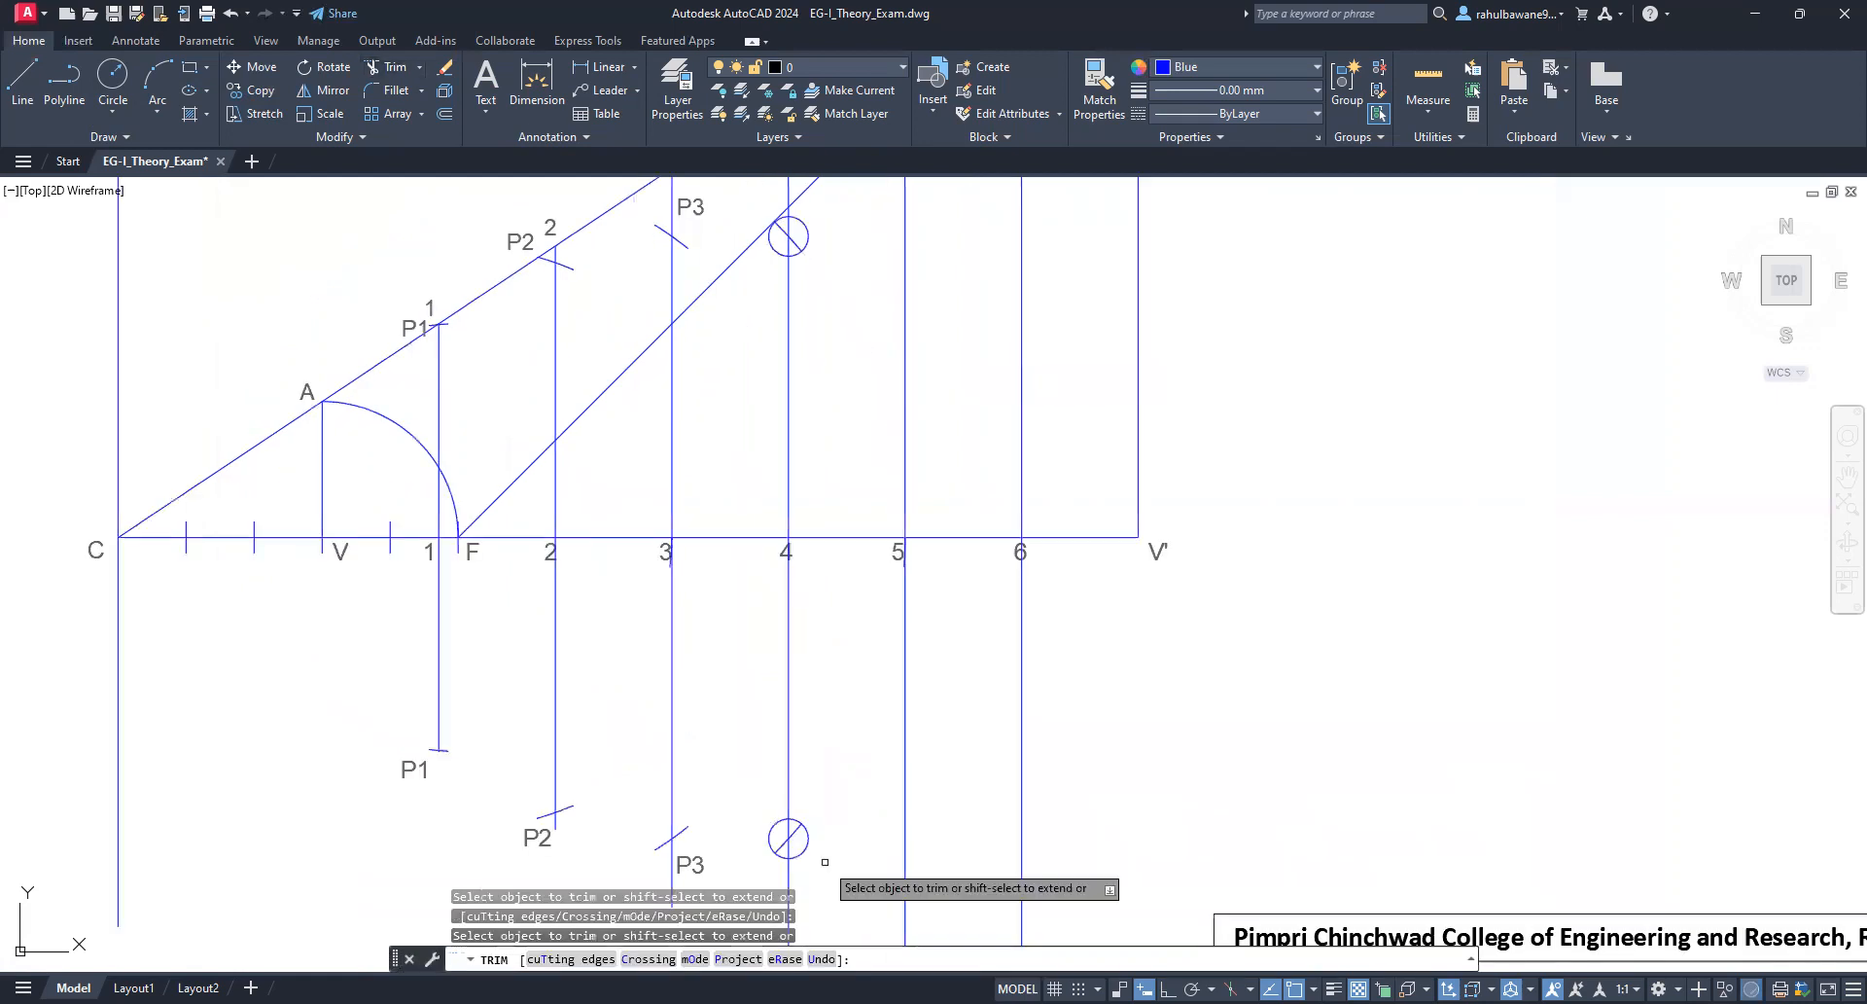
scroll(886, 672, down, 2)
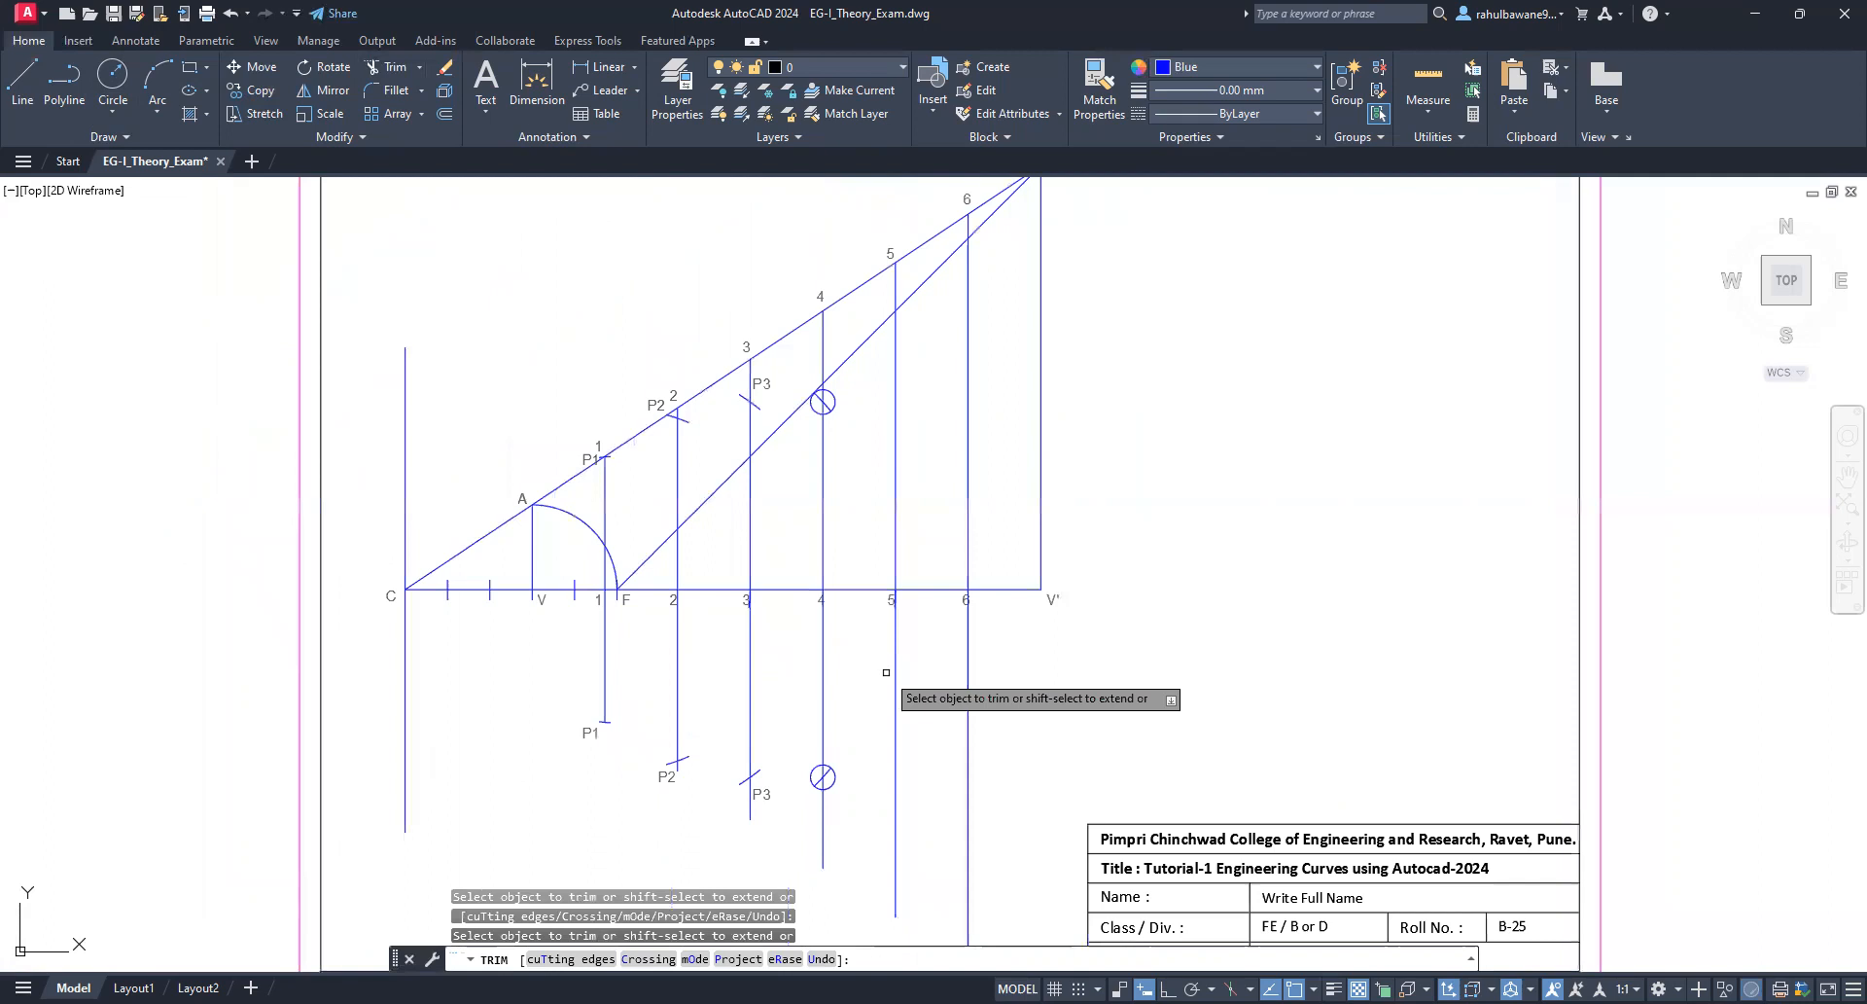
scroll(886, 672, up, 2)
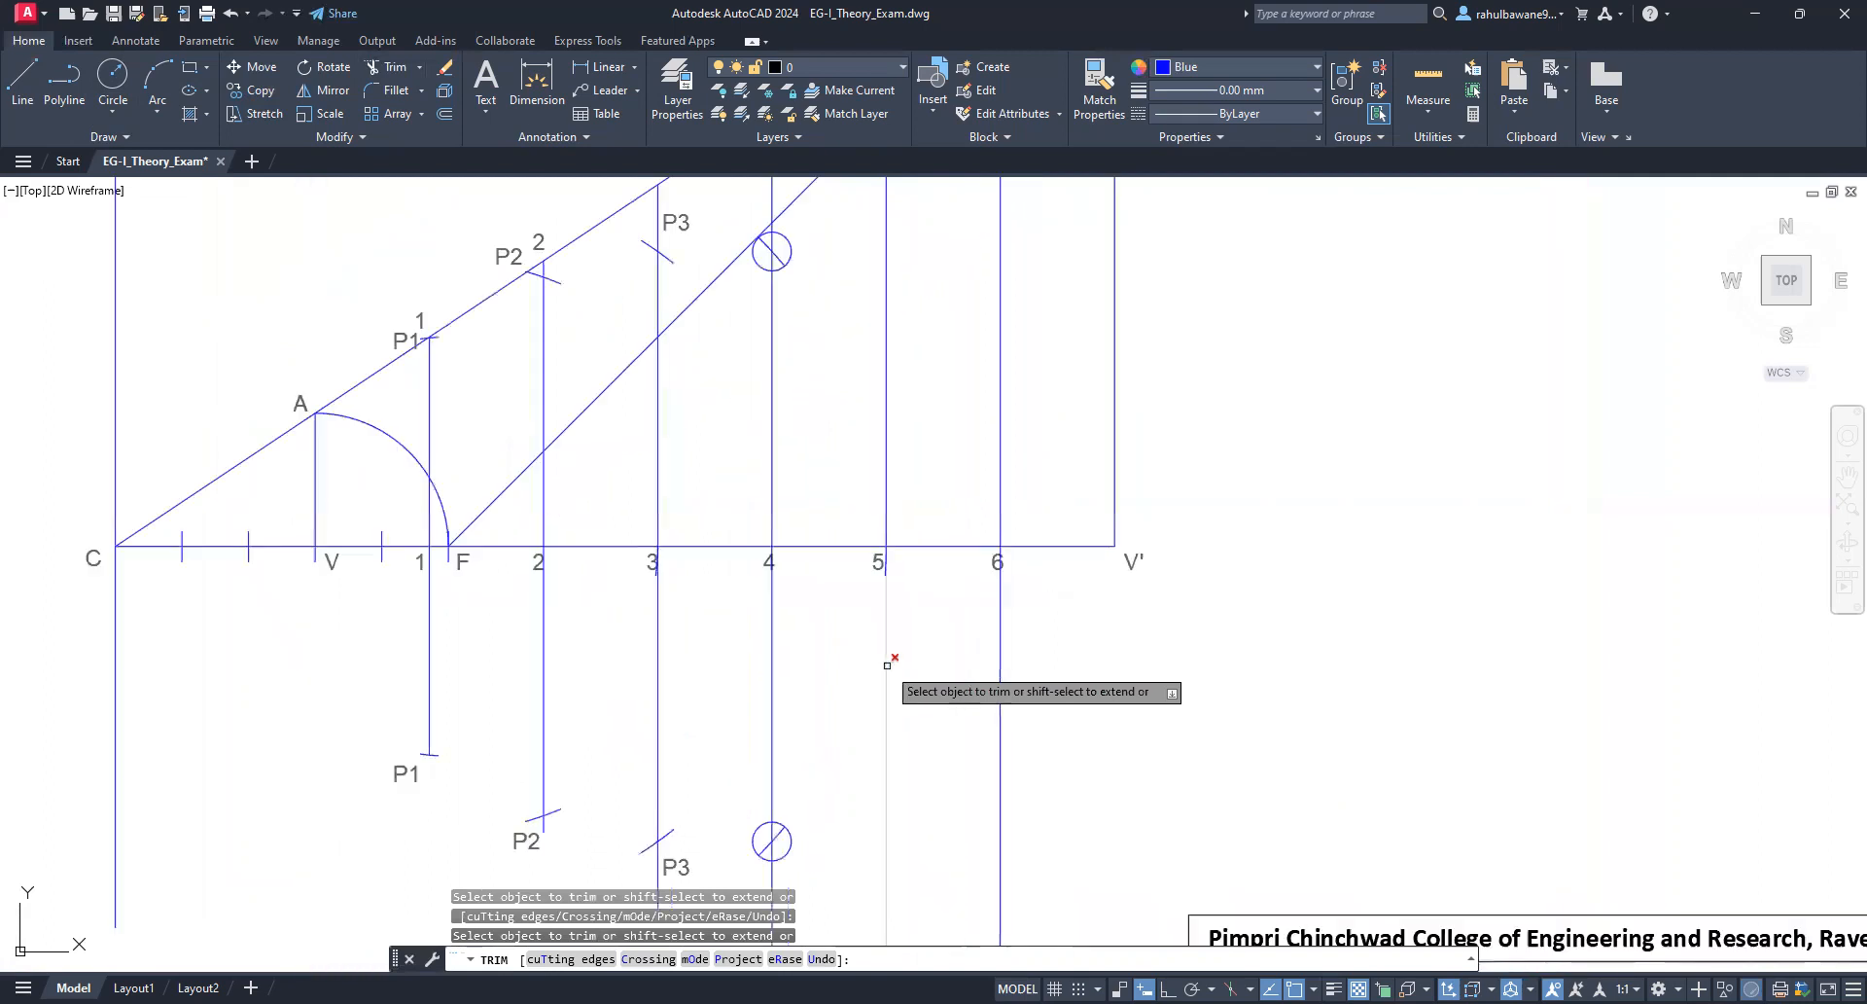
key(Escape)
Step: Erase the two small circles on line 4, keeping the short arcs inside them
scroll(885, 667, down, 2)
scroll(815, 758, up, 4)
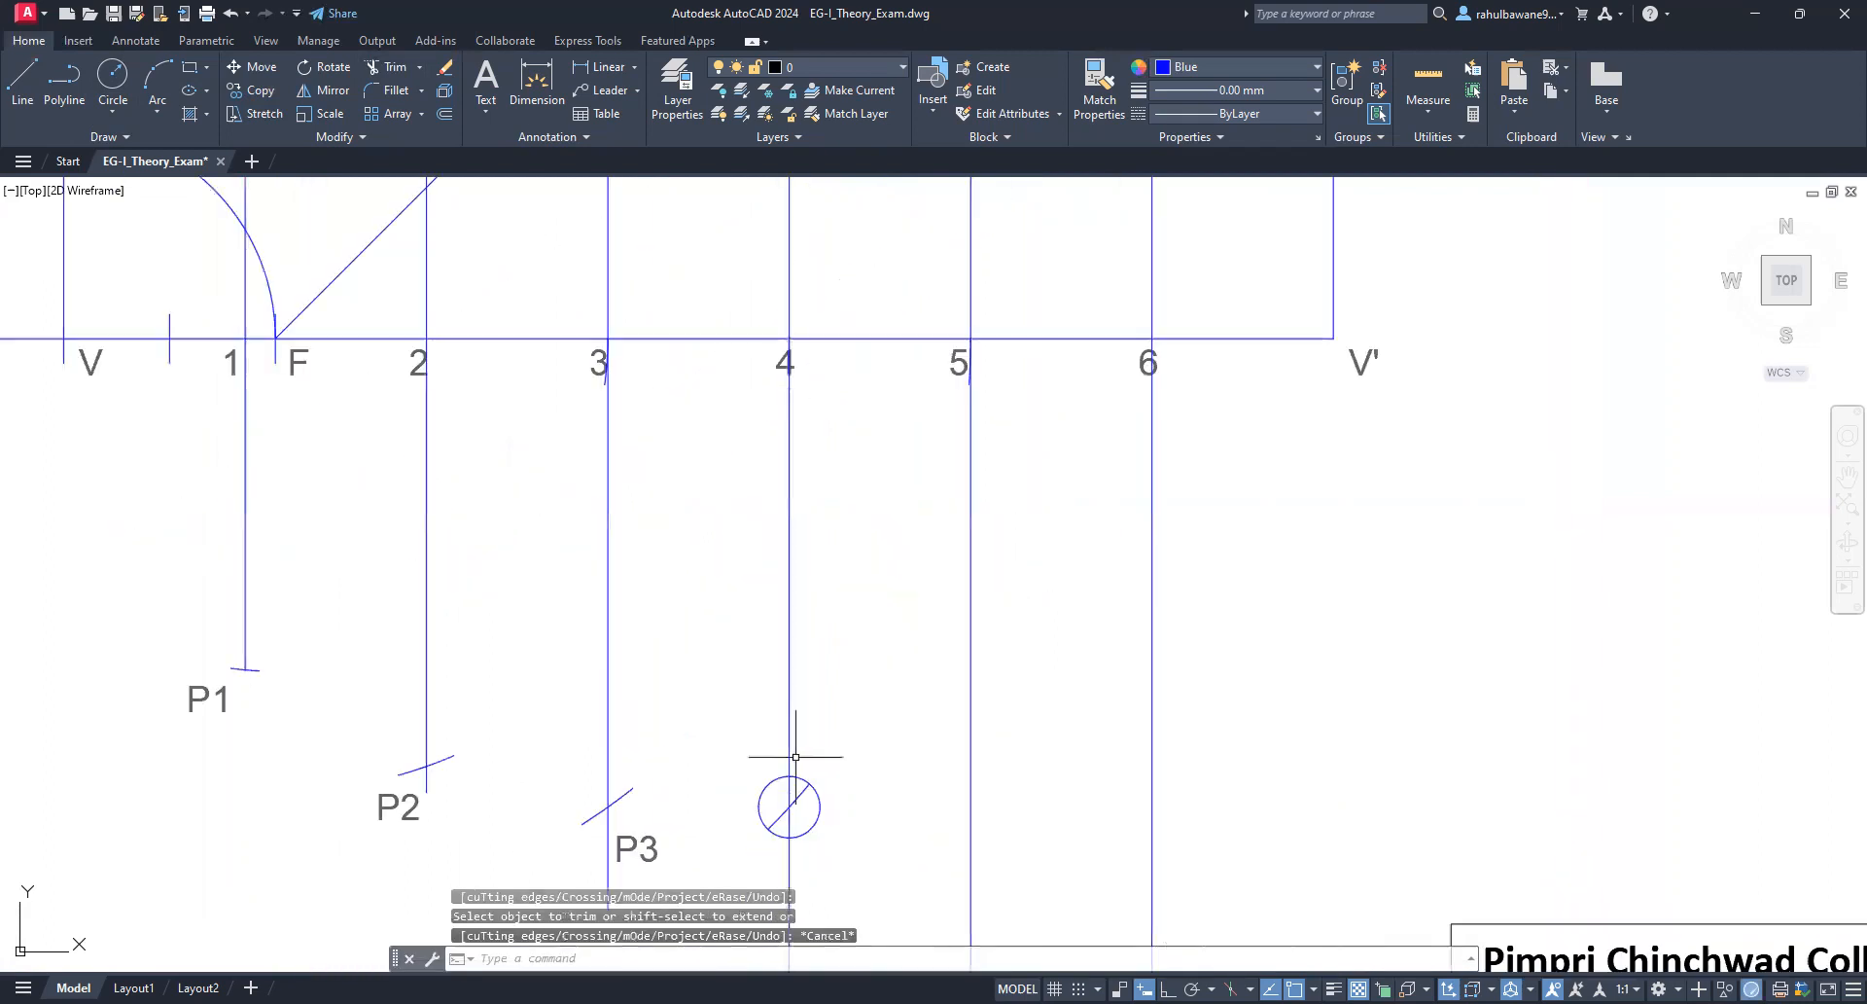
click(817, 819)
scroll(825, 861, down, 4)
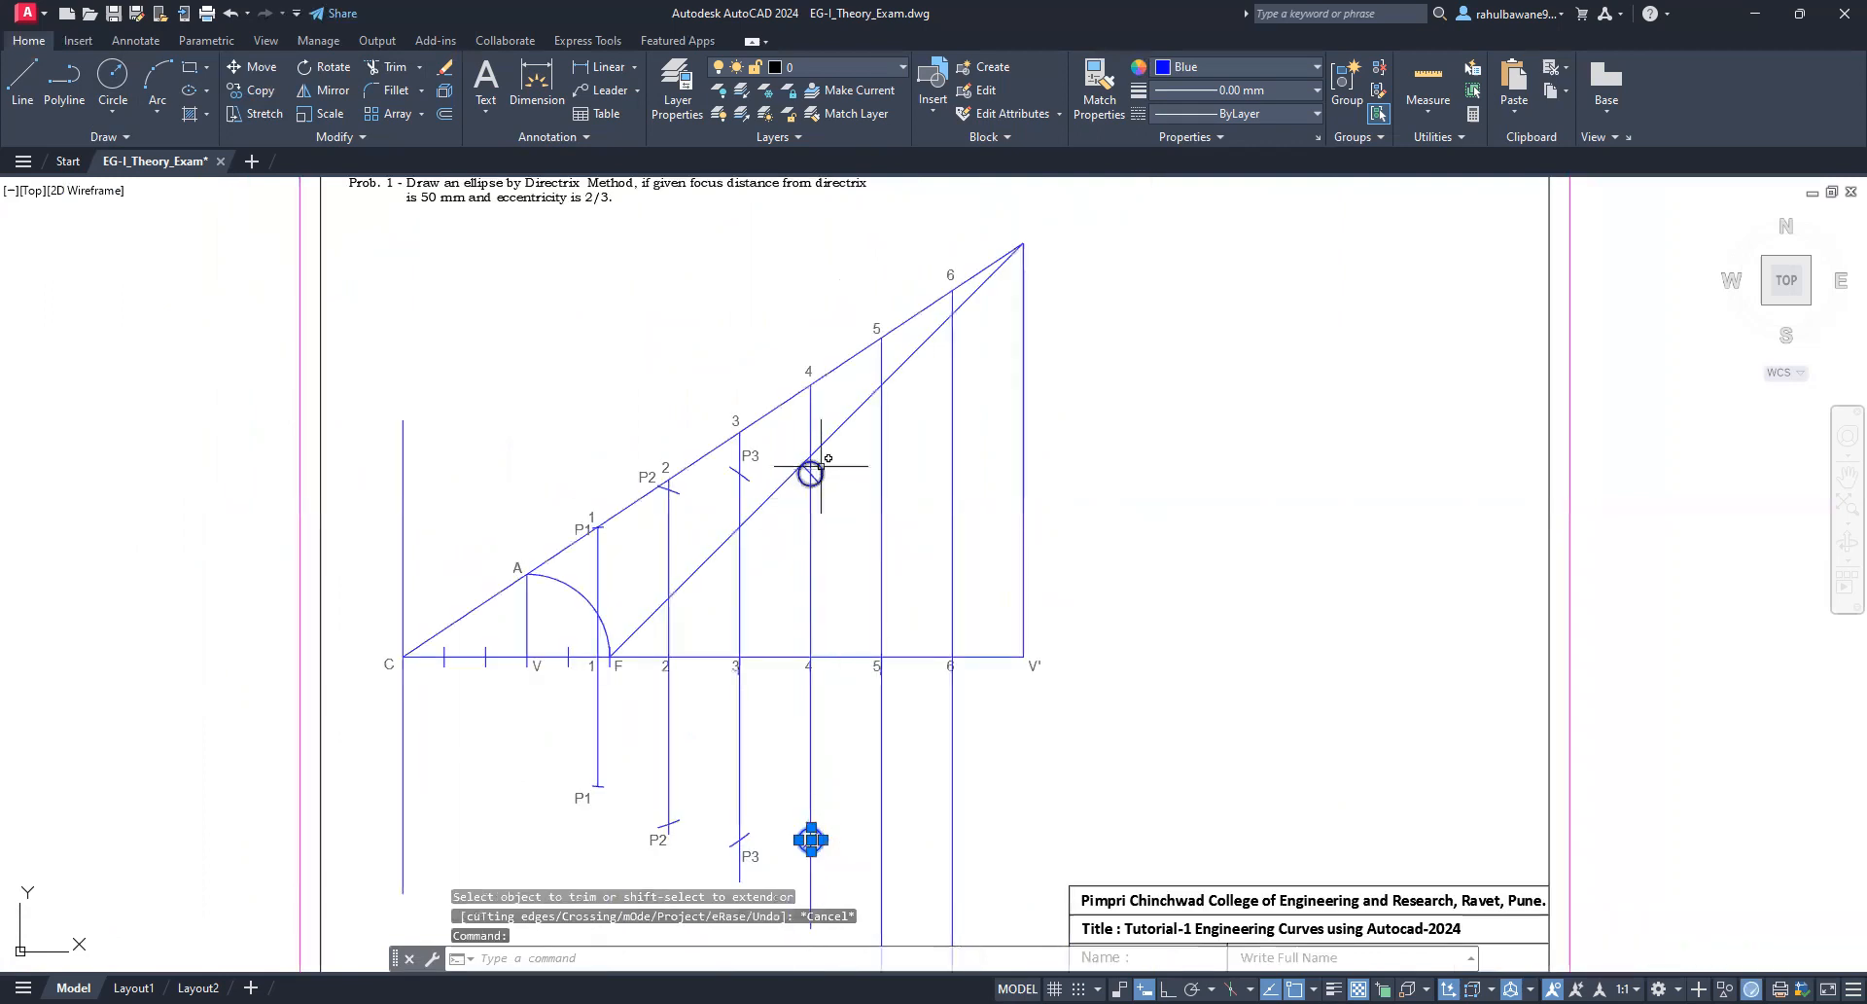
click(820, 467)
key(Delete)
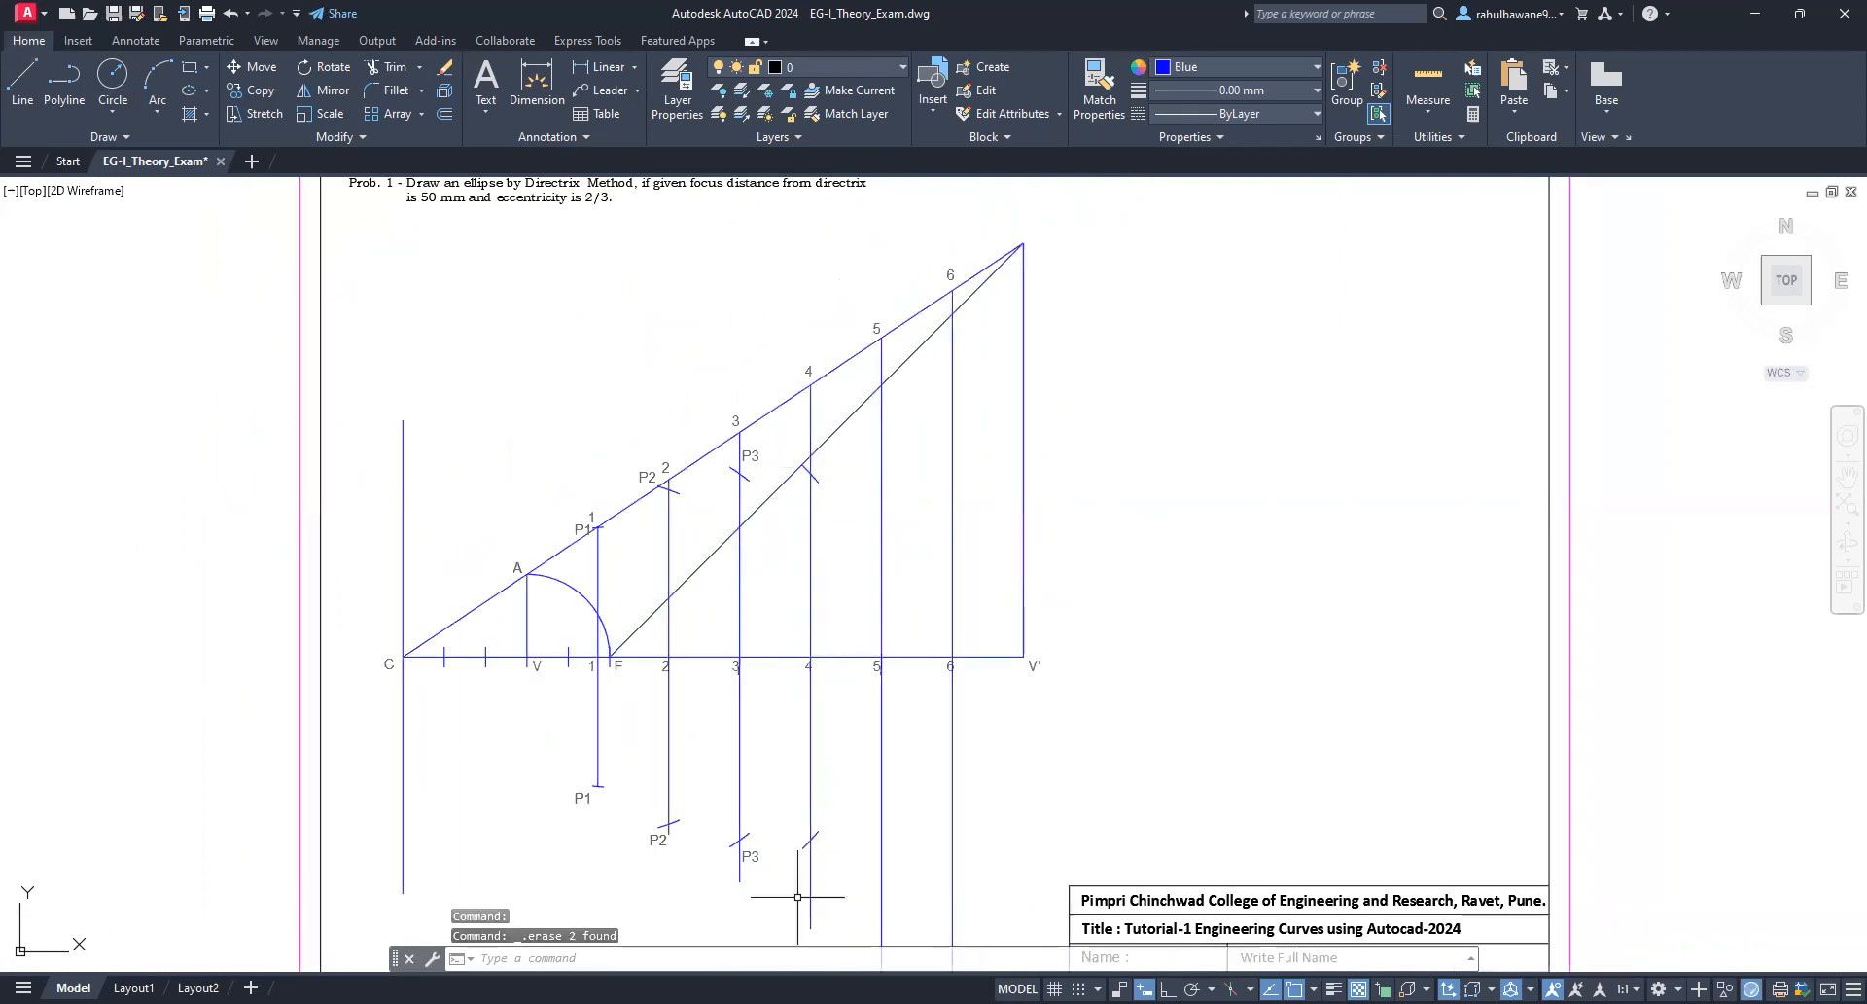
Step: Copy the lower P3 label beside the short arc near line 4's lower end and change its text to P4
scroll(787, 884, up, 4)
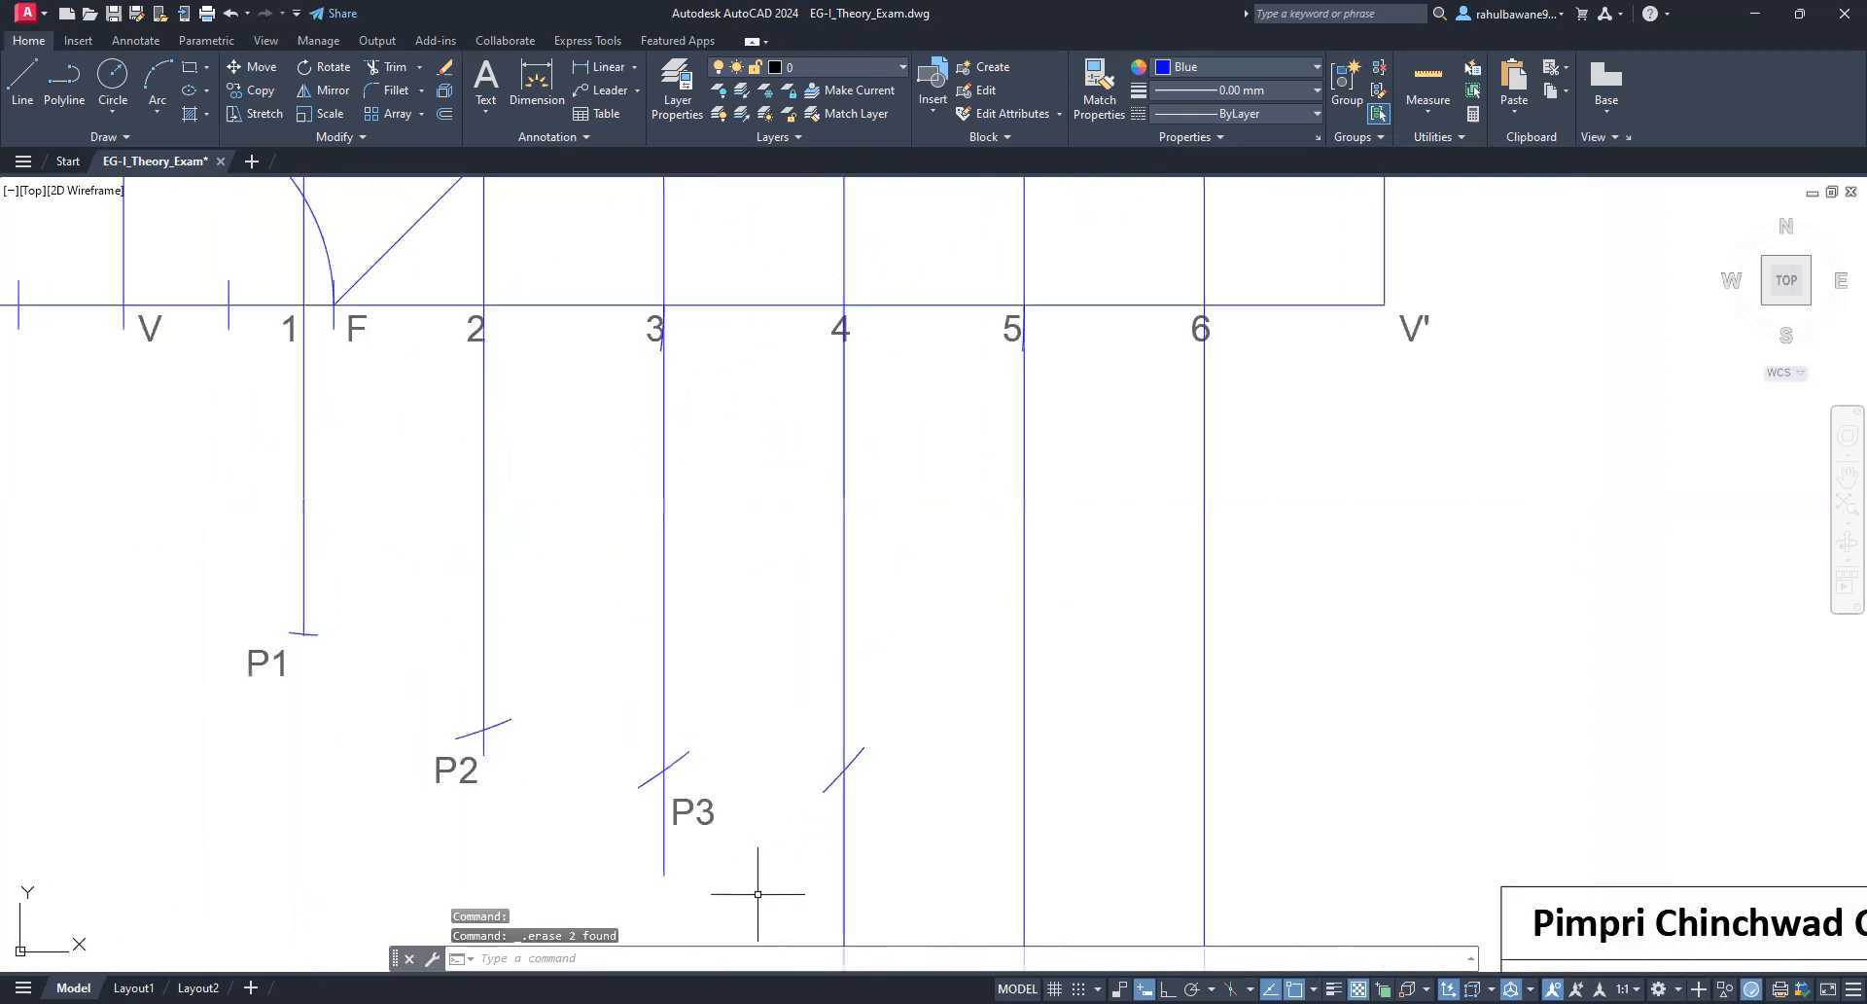
click(694, 810)
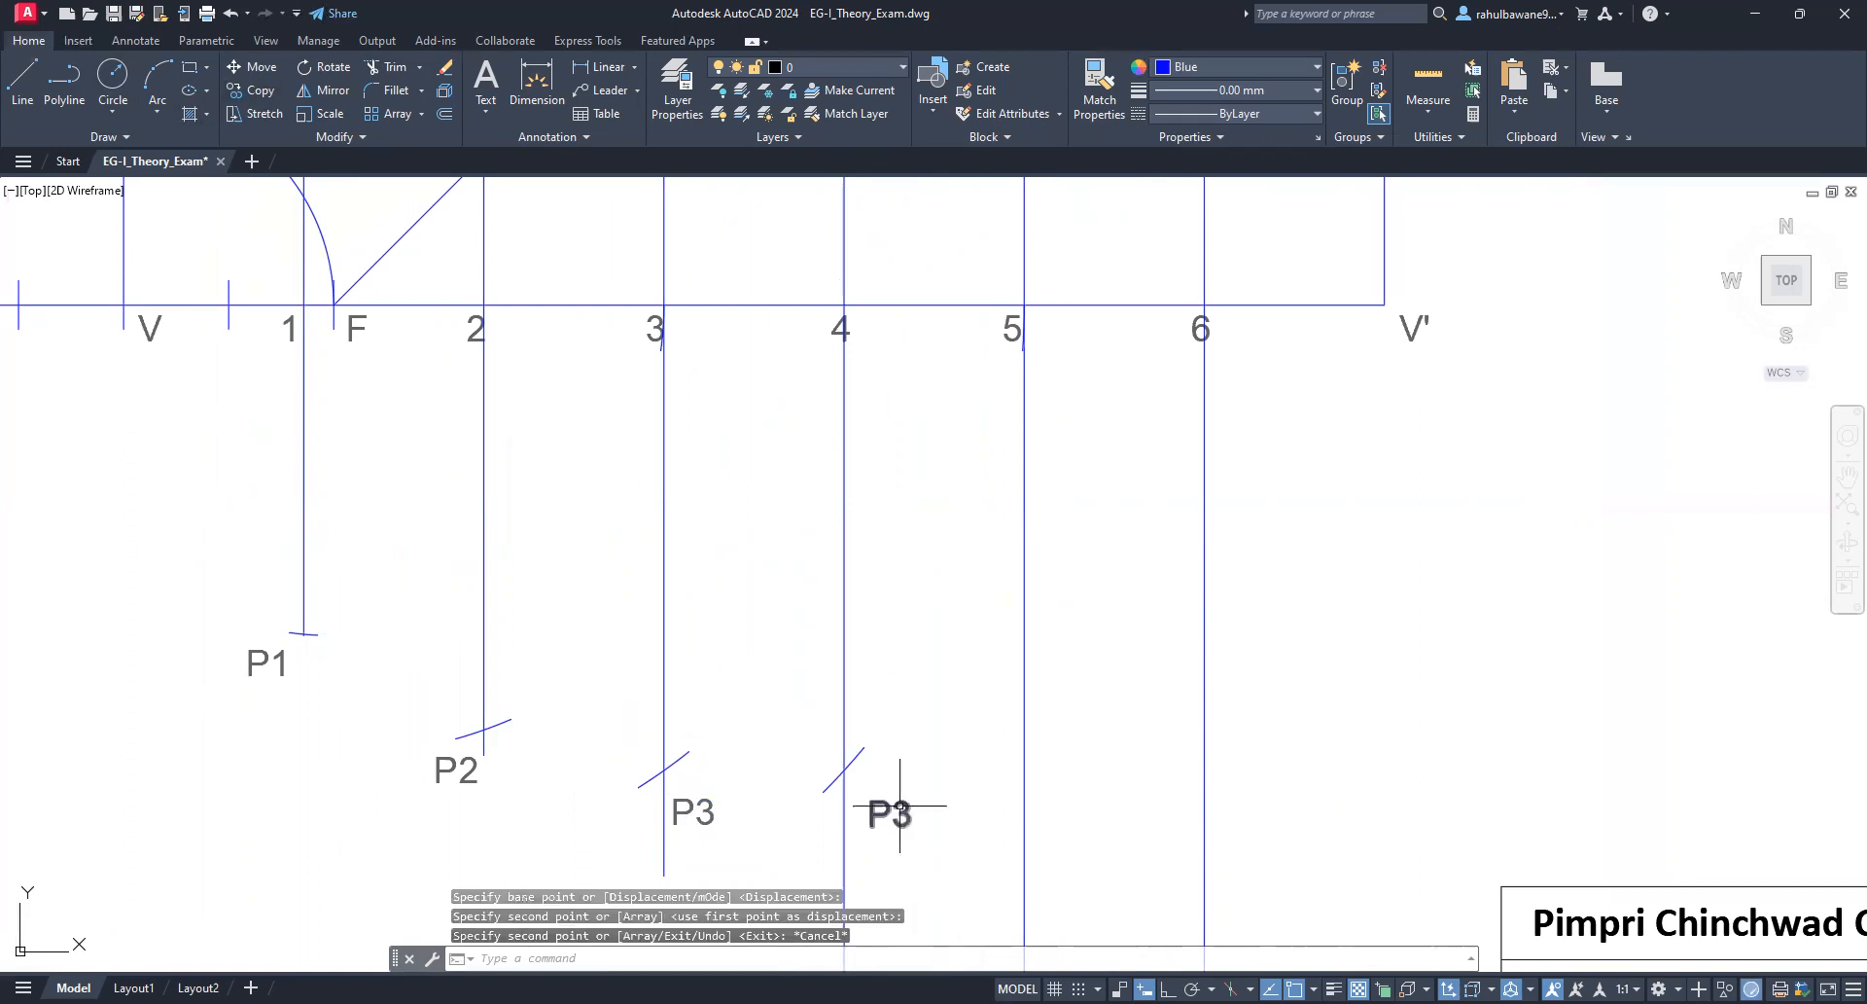
click(901, 806)
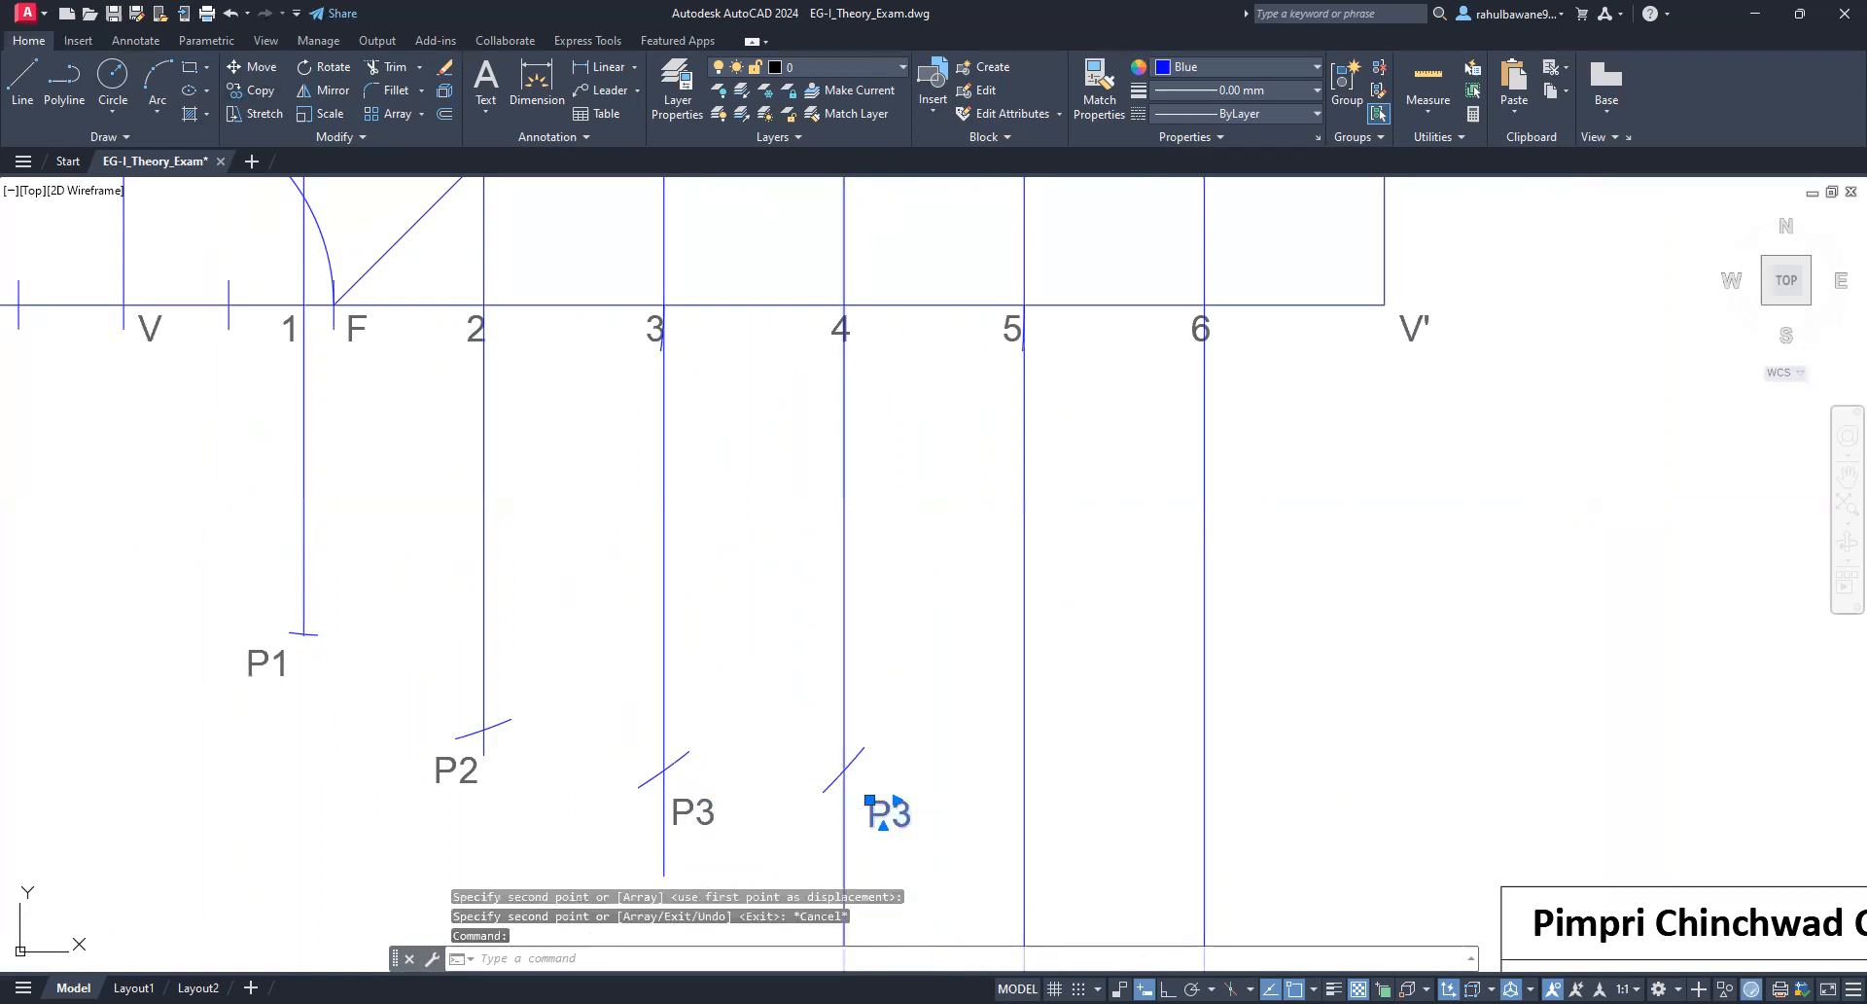
double_click(920, 814)
text(P4)
click(886, 810)
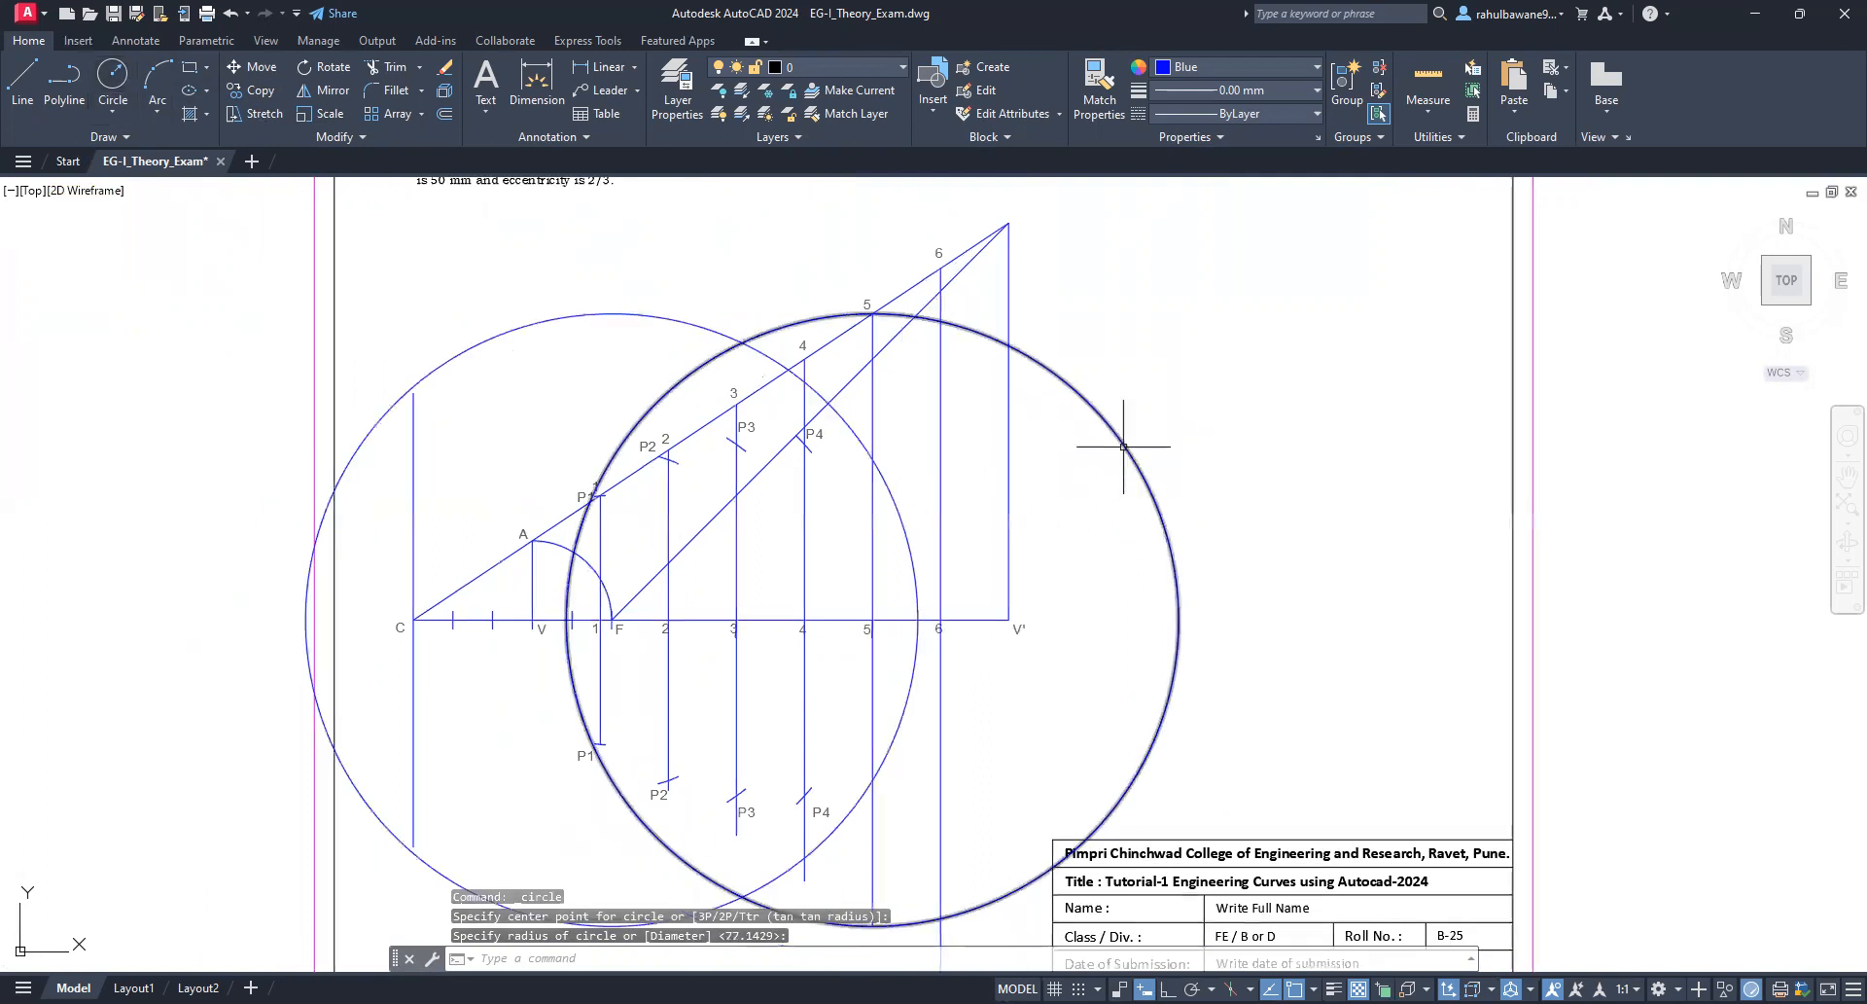
Step: Erase the large circle centred at axis point 5 and the two small circles on line 5, keeping the short arcs
click(1124, 443)
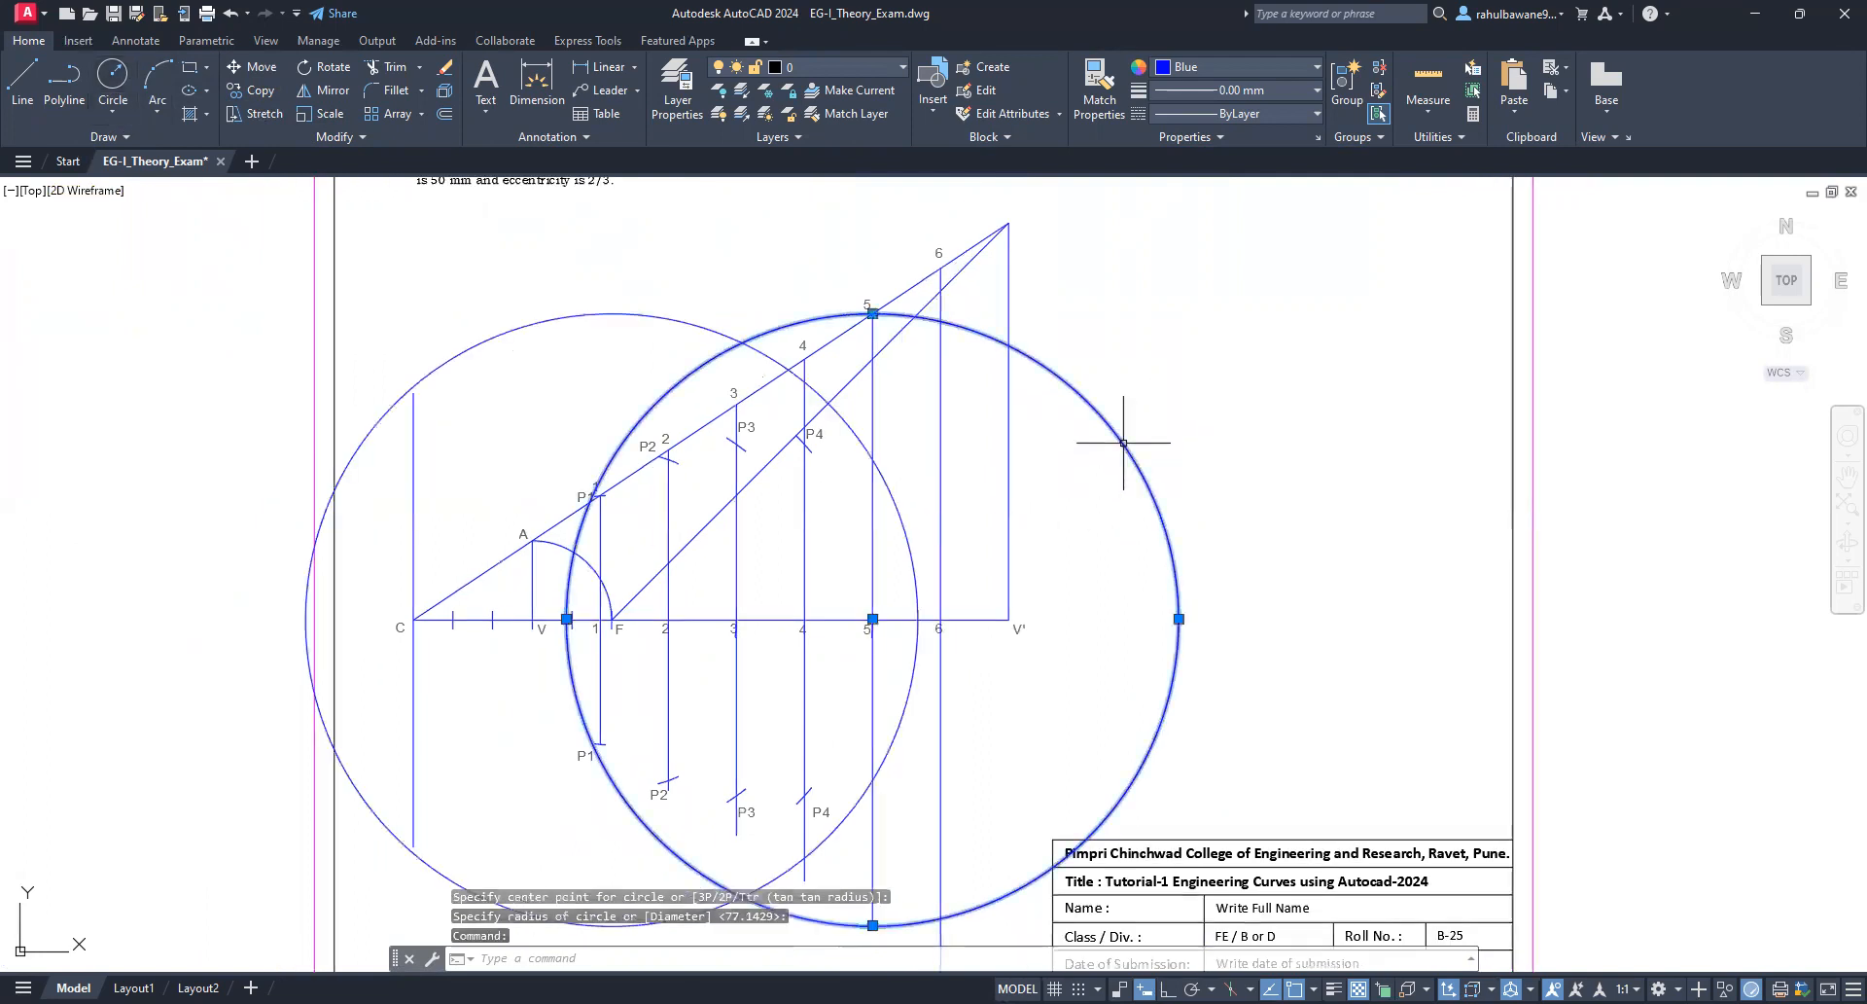
key(Delete)
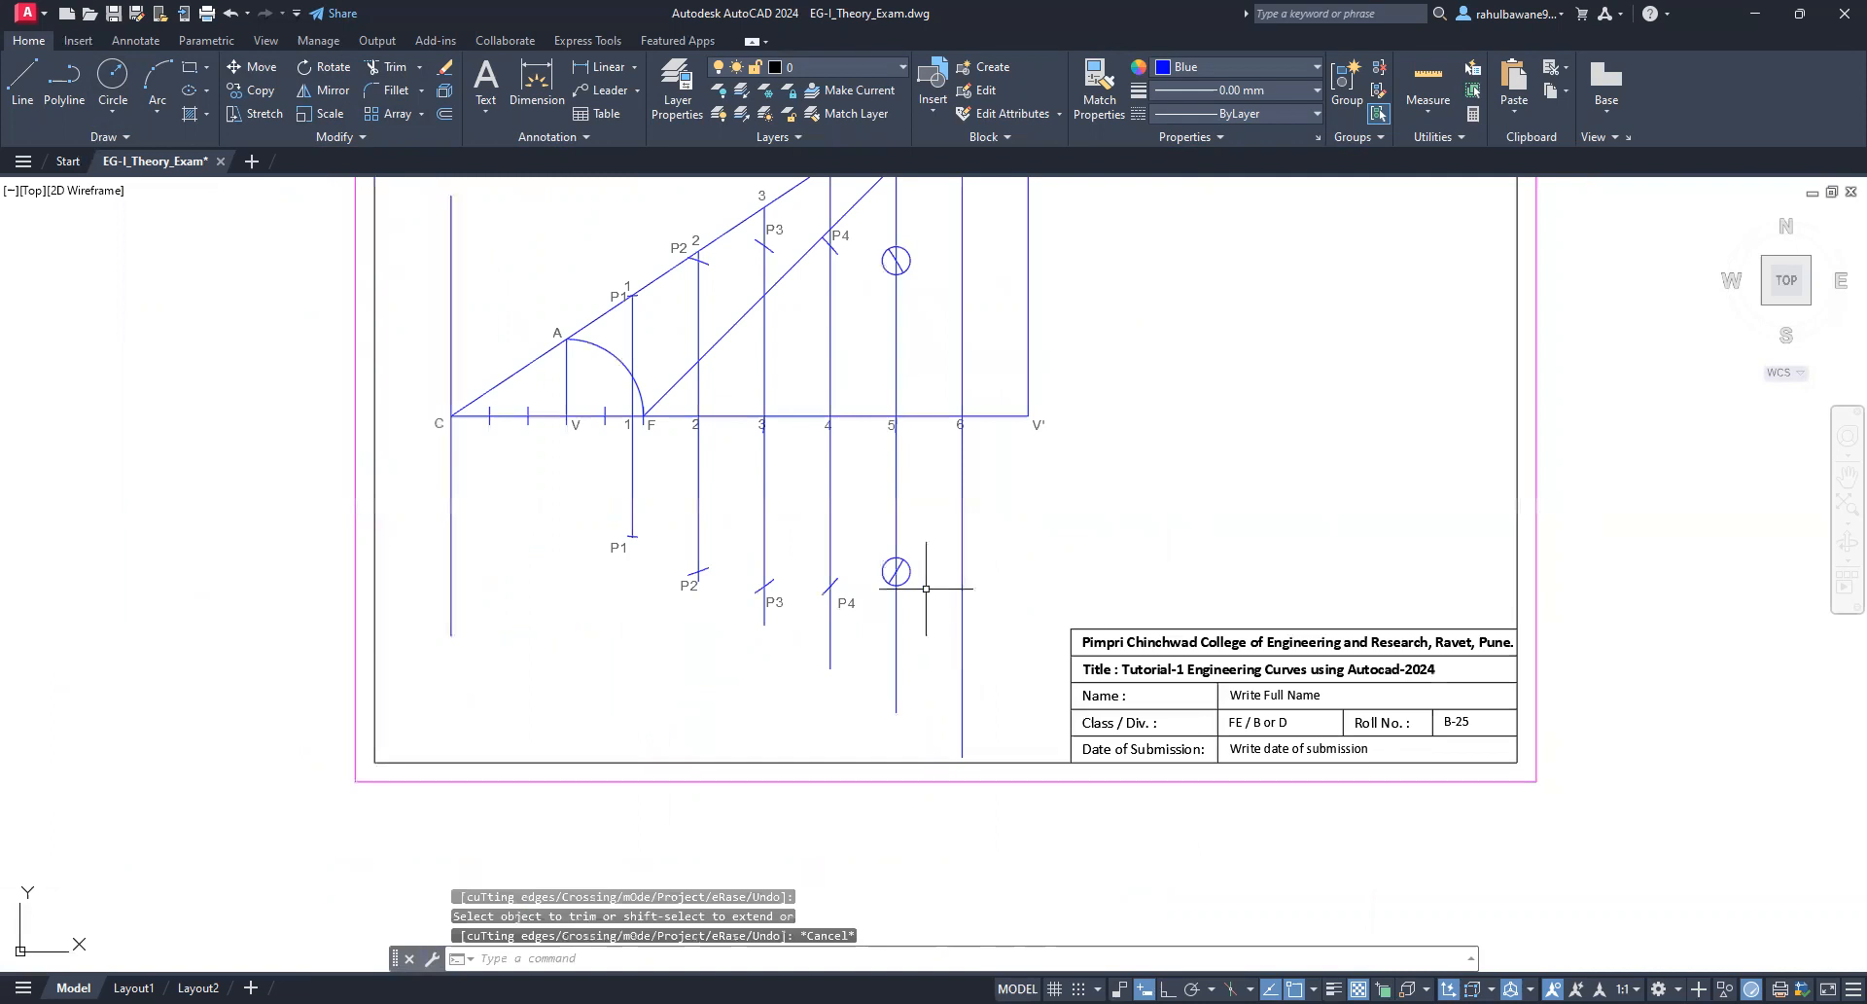
scroll(924, 584, up, 4)
click(881, 574)
scroll(895, 719, down, 3)
scroll(866, 484, up, 3)
scroll(826, 304, down, 2)
click(847, 298)
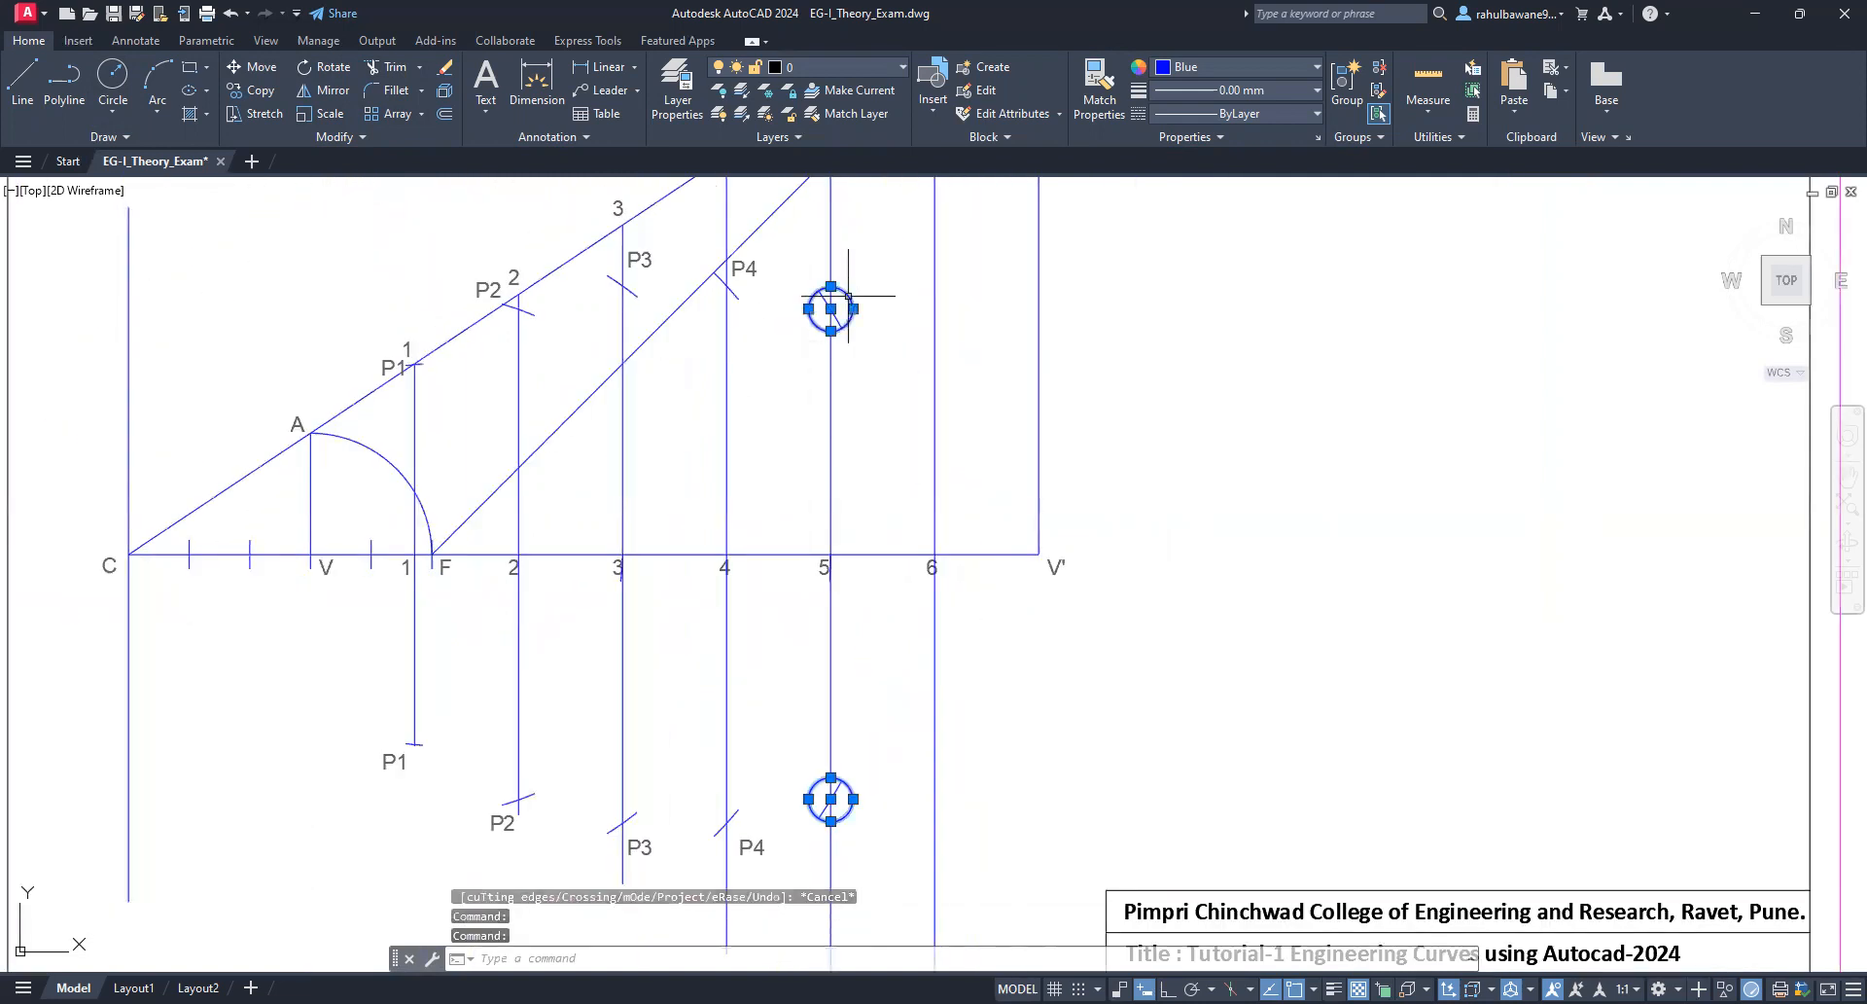
key(Delete)
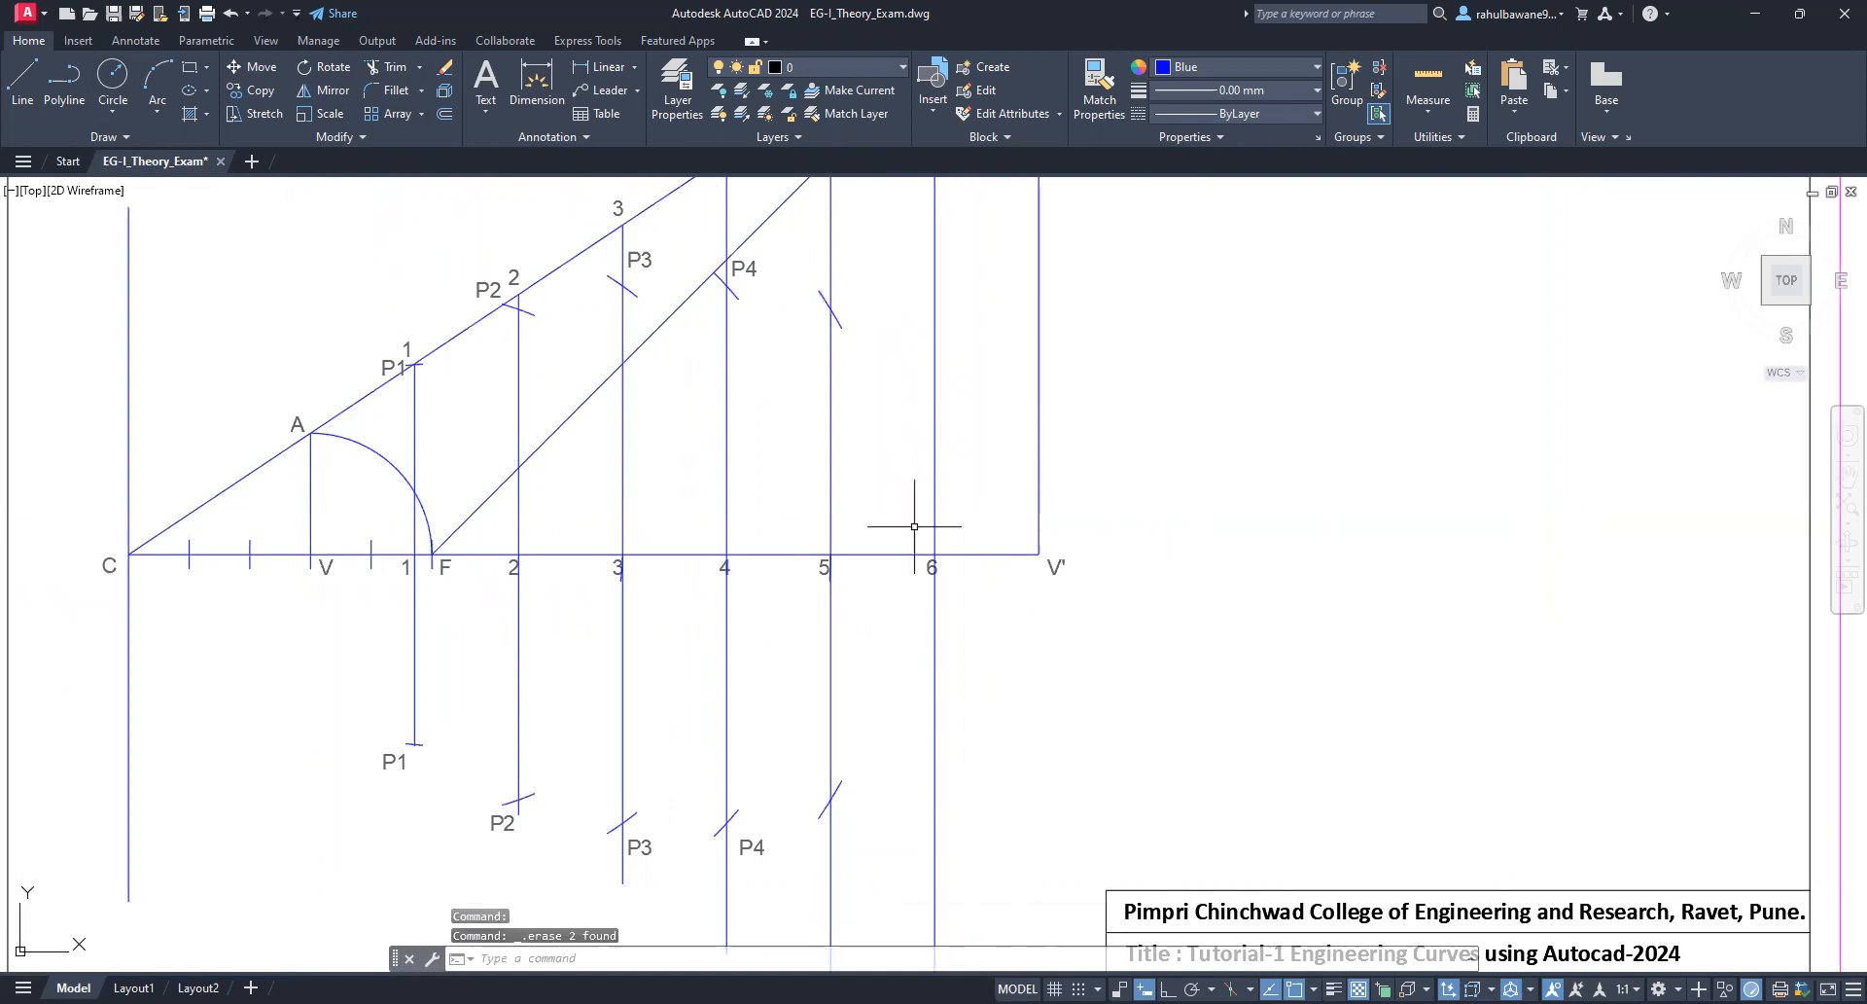
Step: Copy the upper P4 label beside the short arc on line 5 above the axis and change its text to P5
click(742, 271)
click(256, 93)
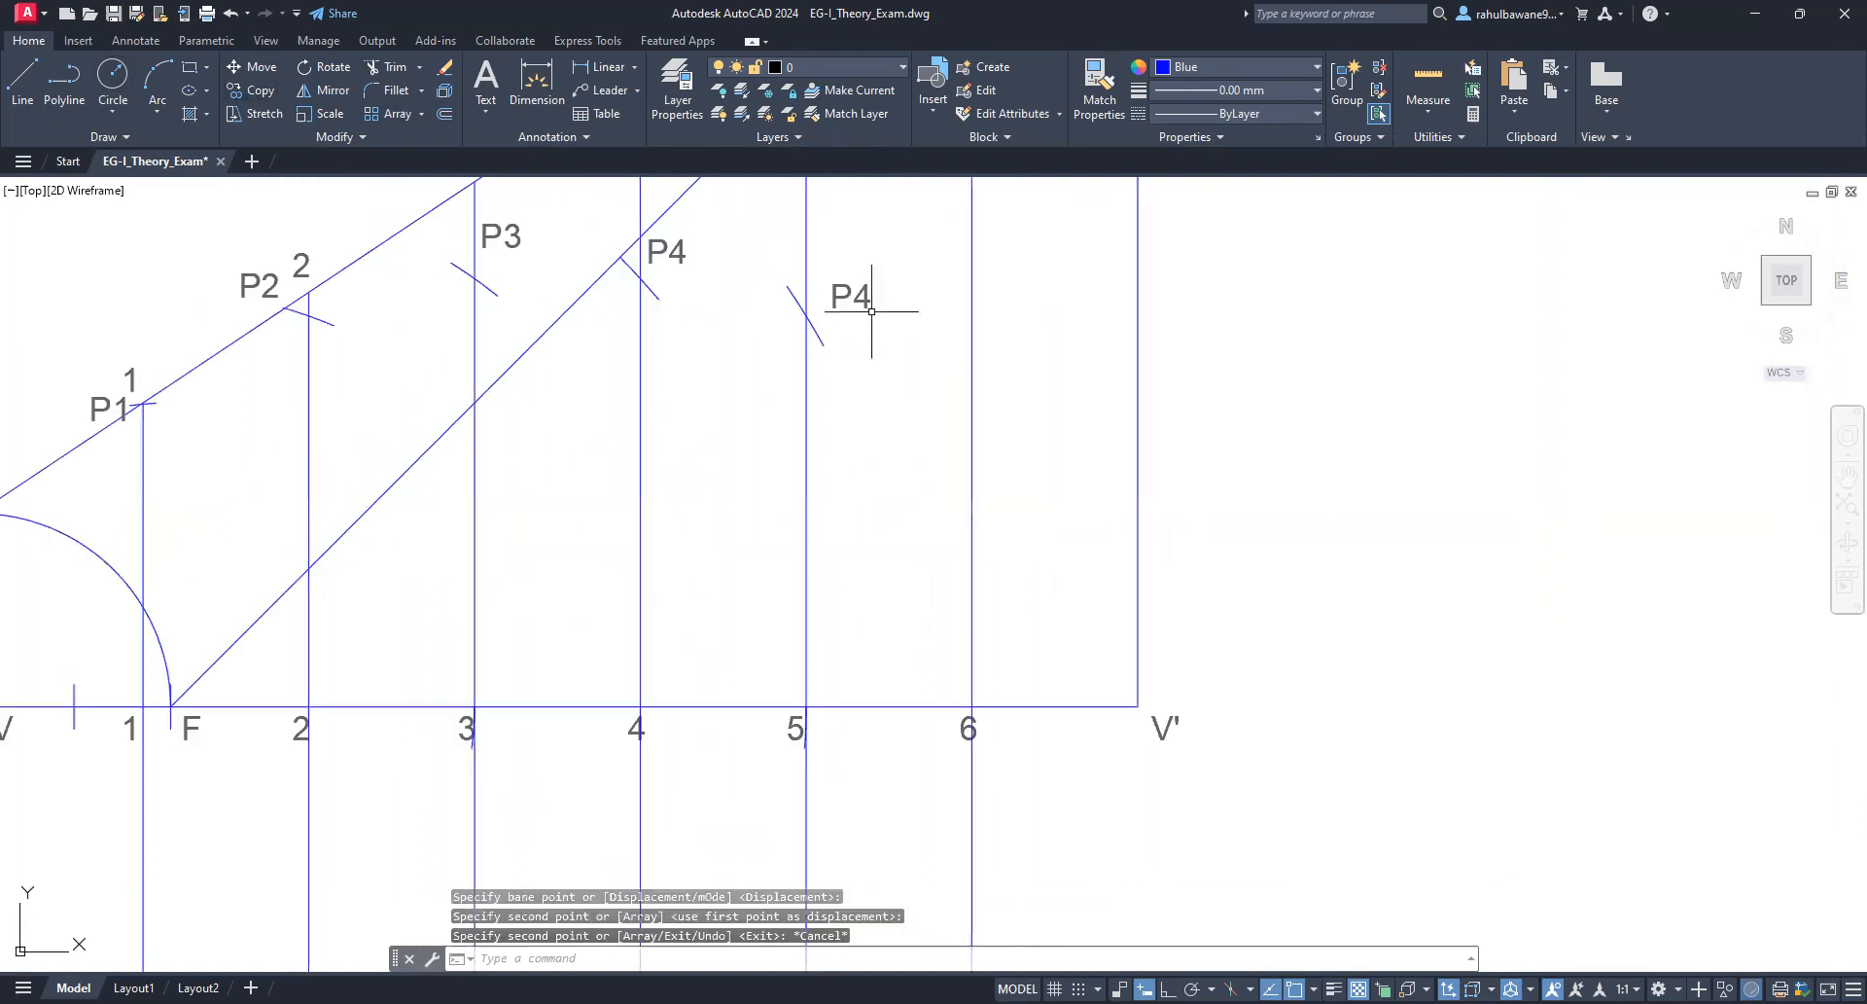
double_click(869, 305)
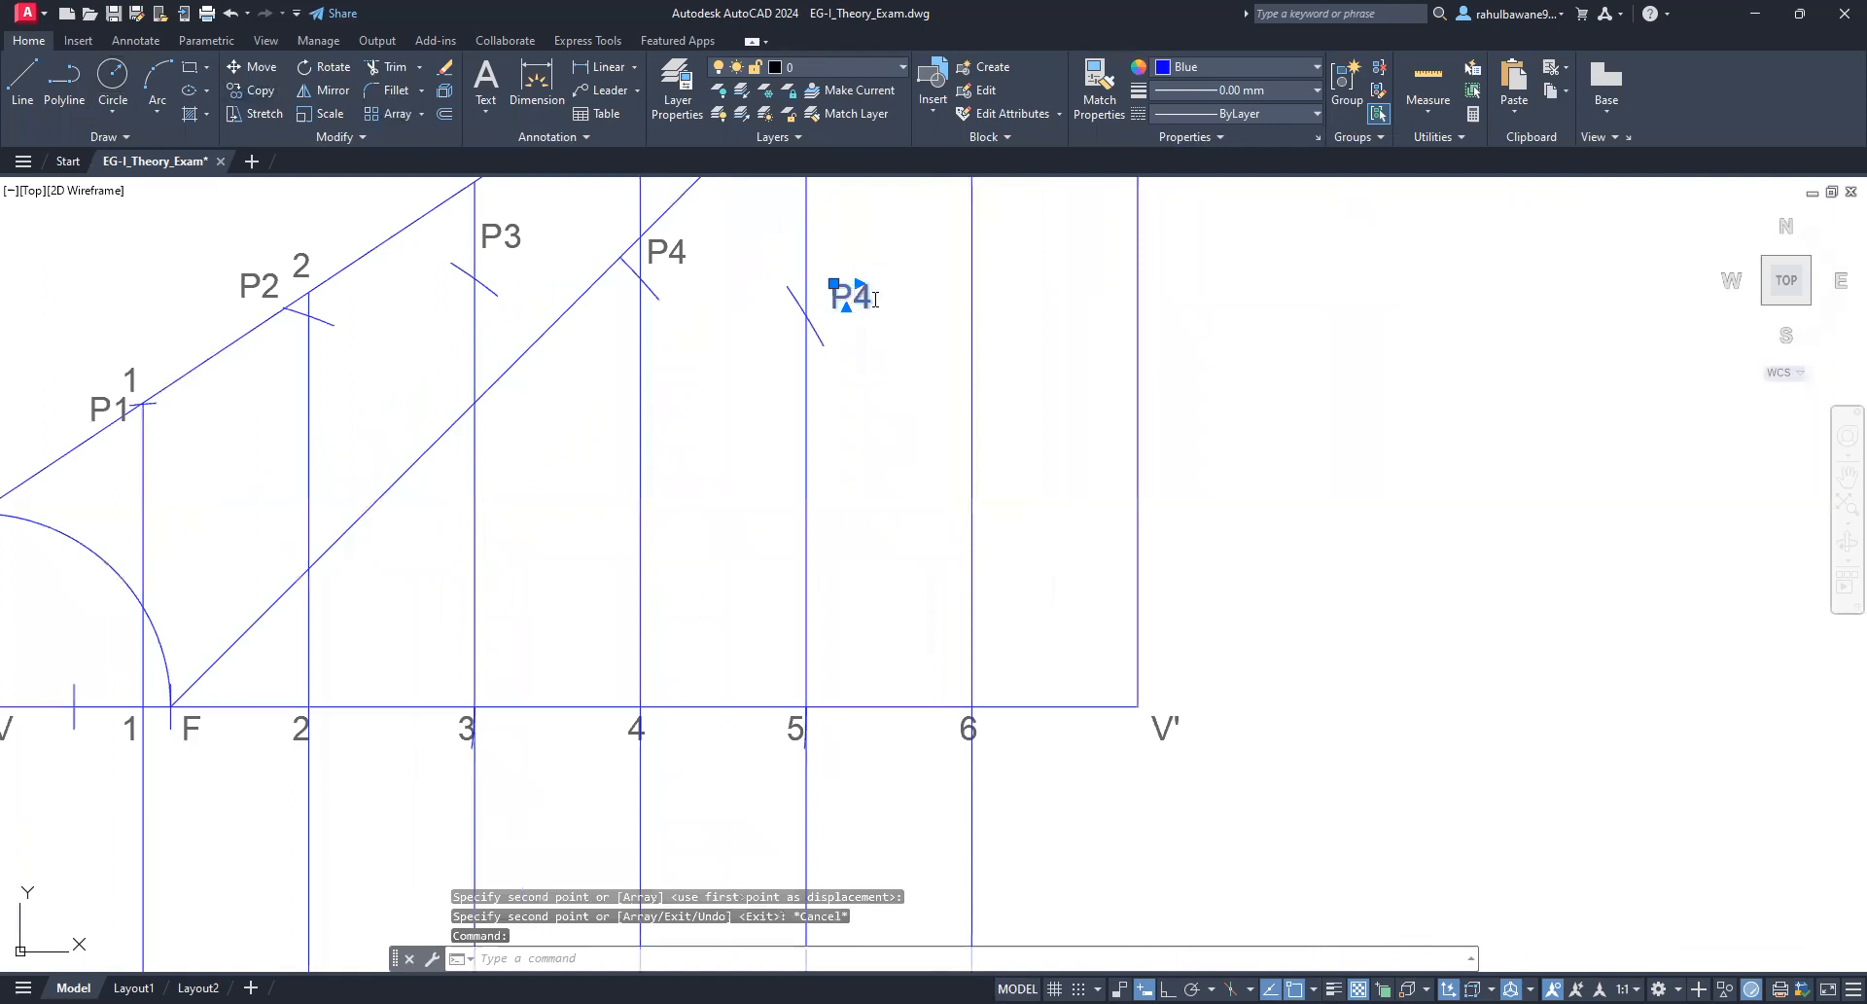
key(BackSpace)
text(5)
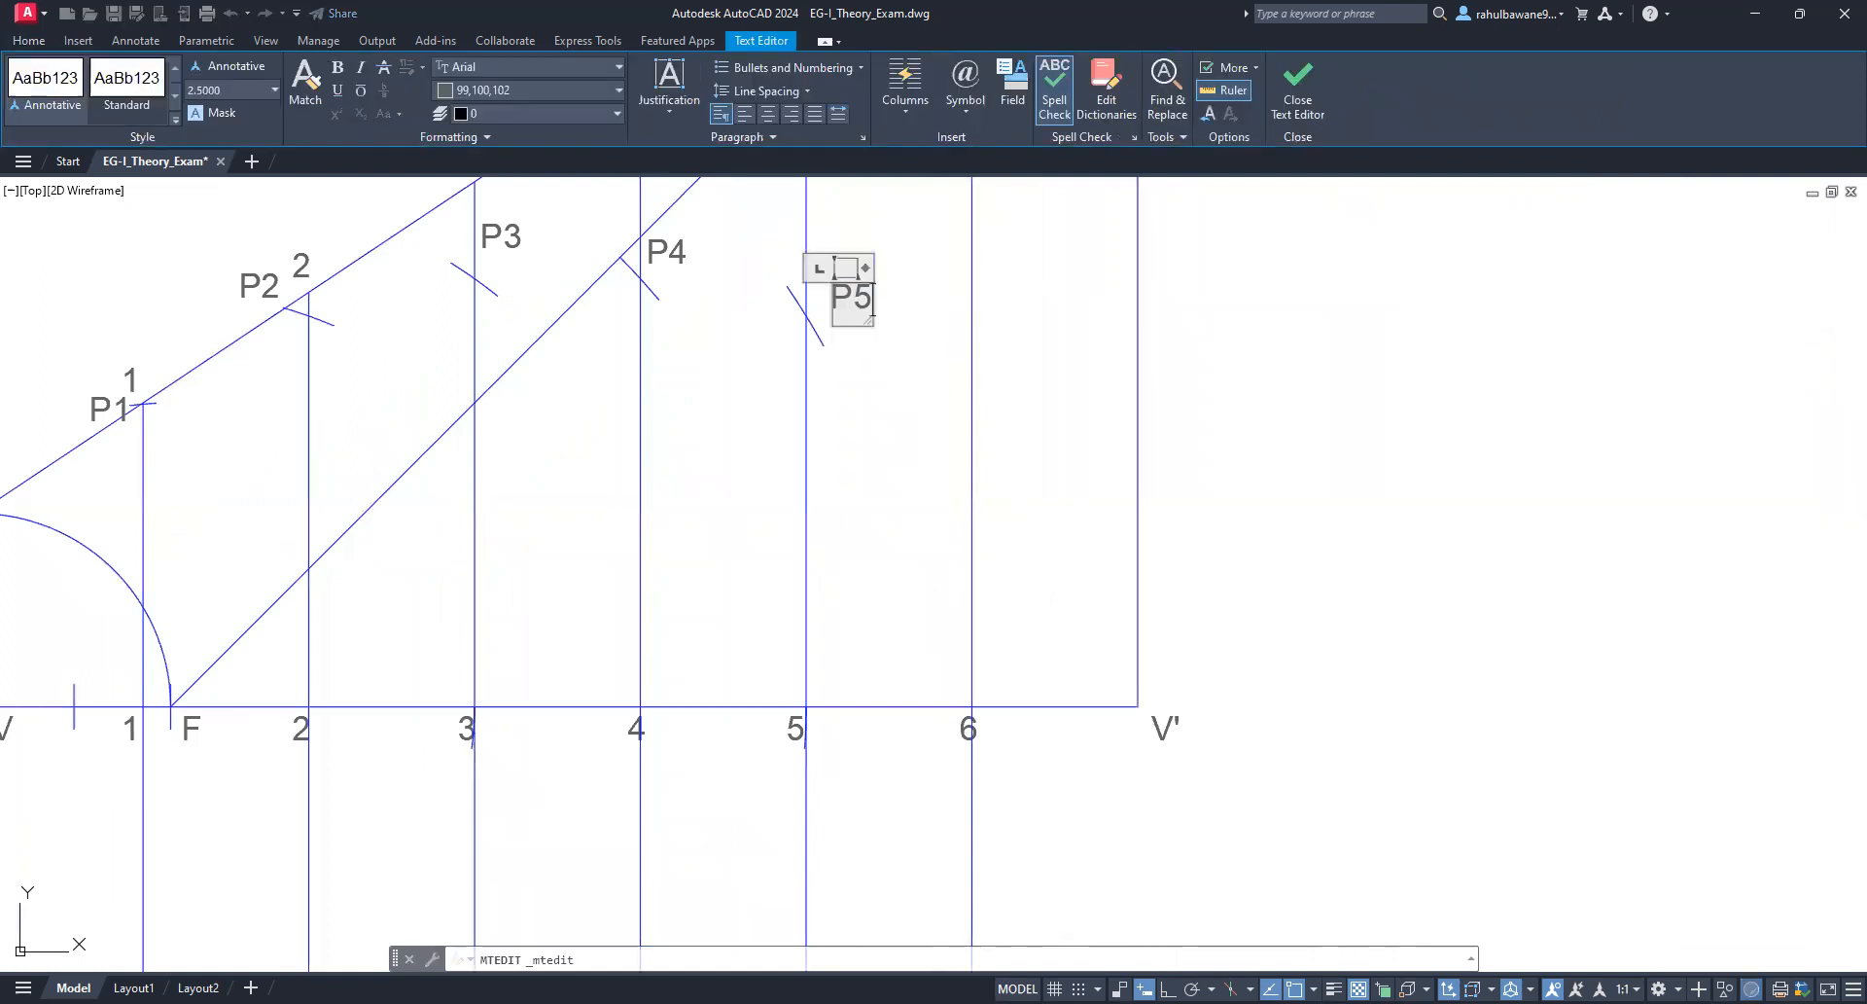
click(853, 259)
Step: Copy the P5 label beside the short arc on line 5 below the axis
click(854, 293)
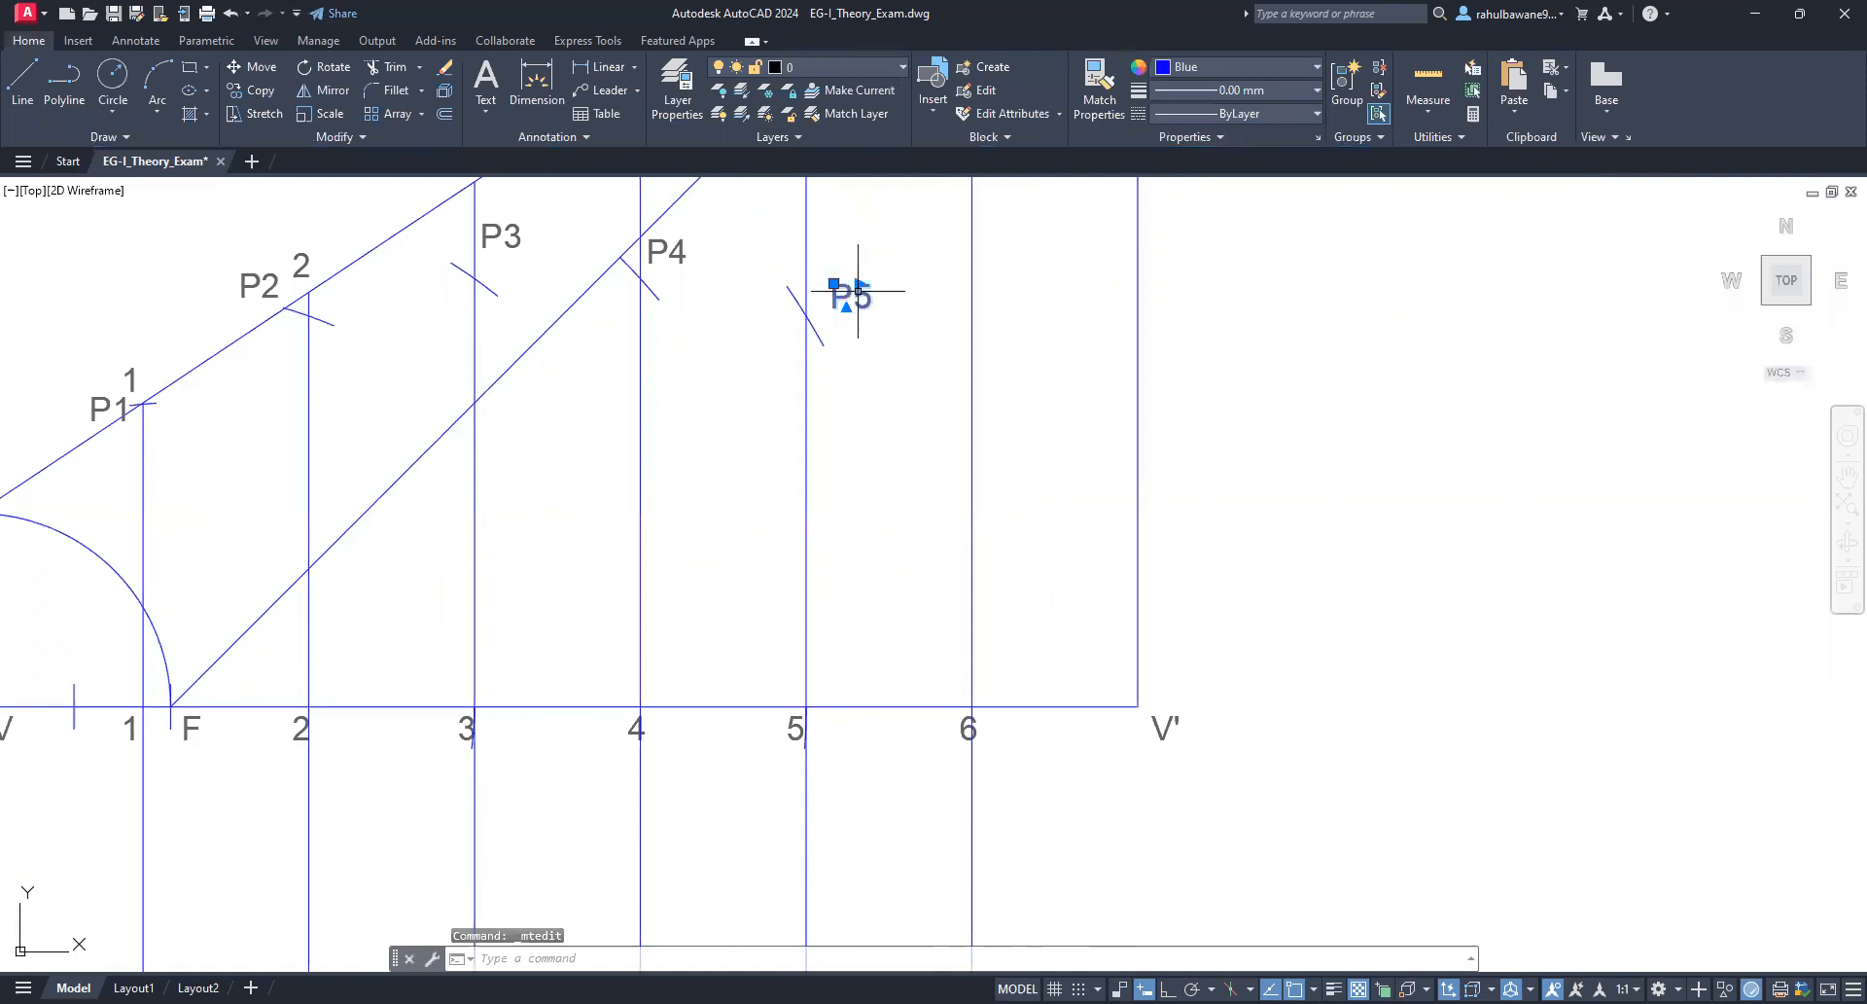
click(258, 94)
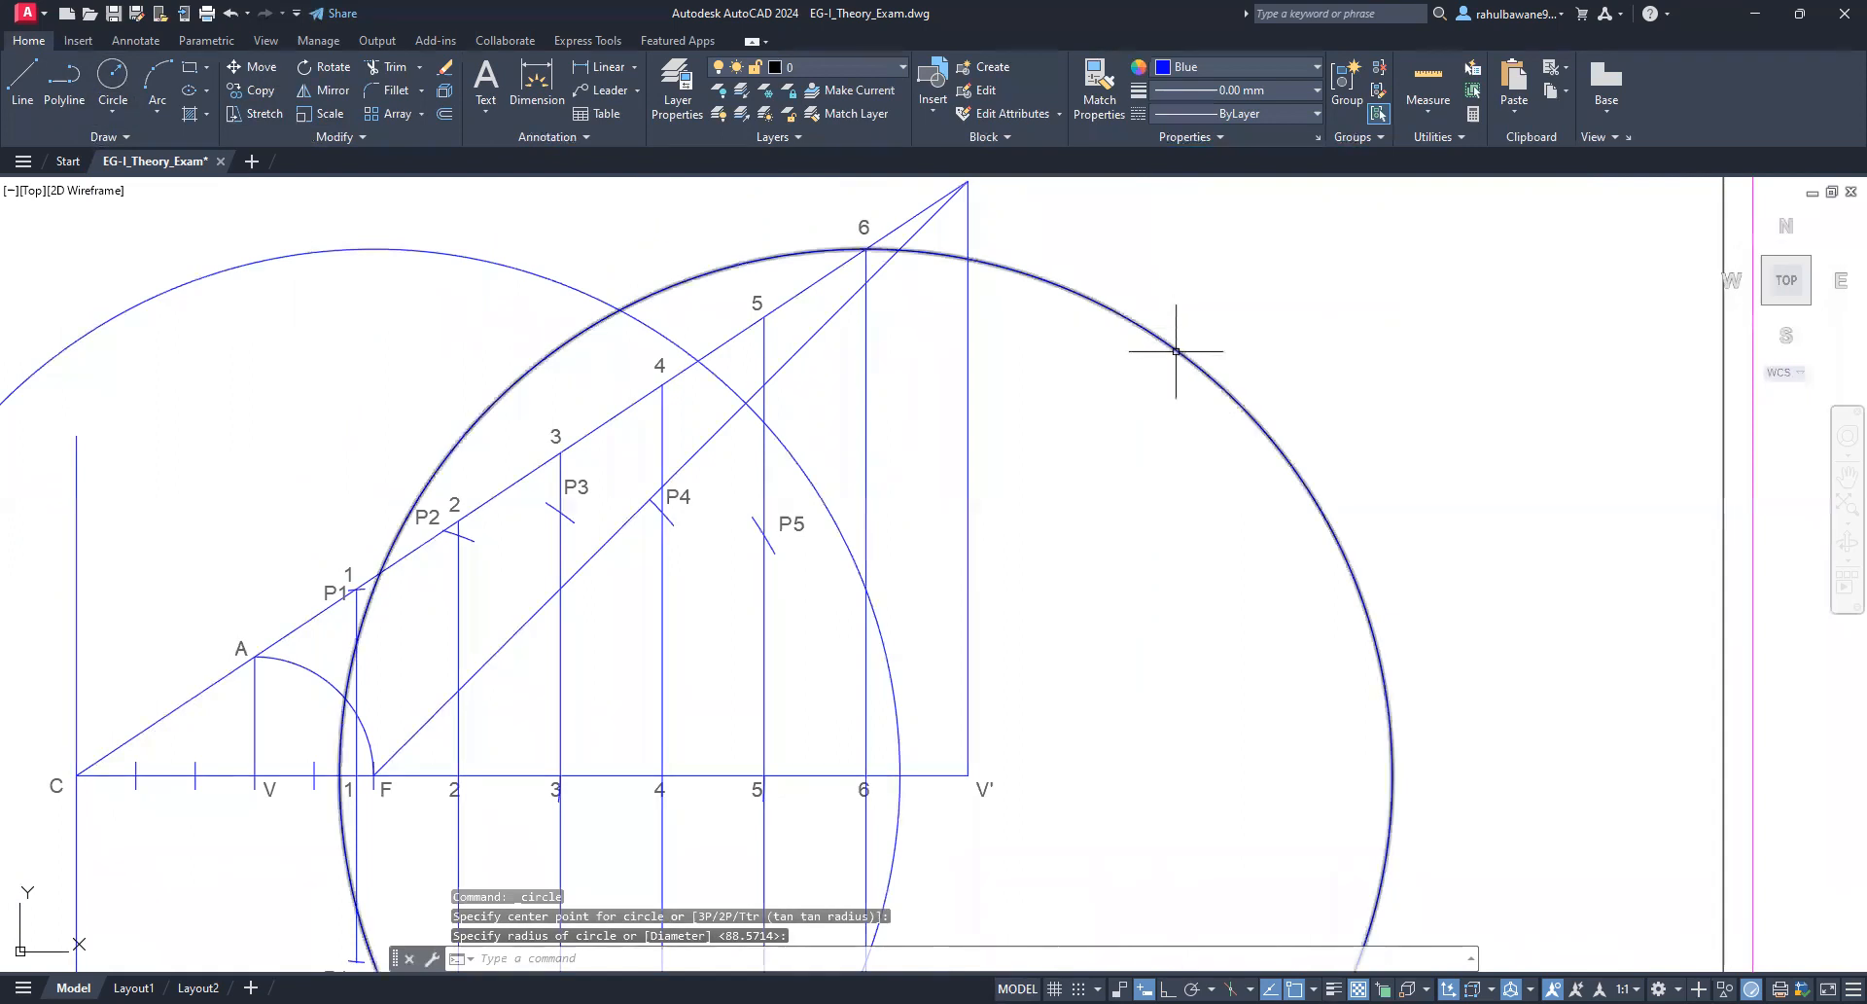
Step: Erase the large circle centred at axis point 6 and the two small circles on line 6, keeping the short arcs
click(1176, 351)
key(Delete)
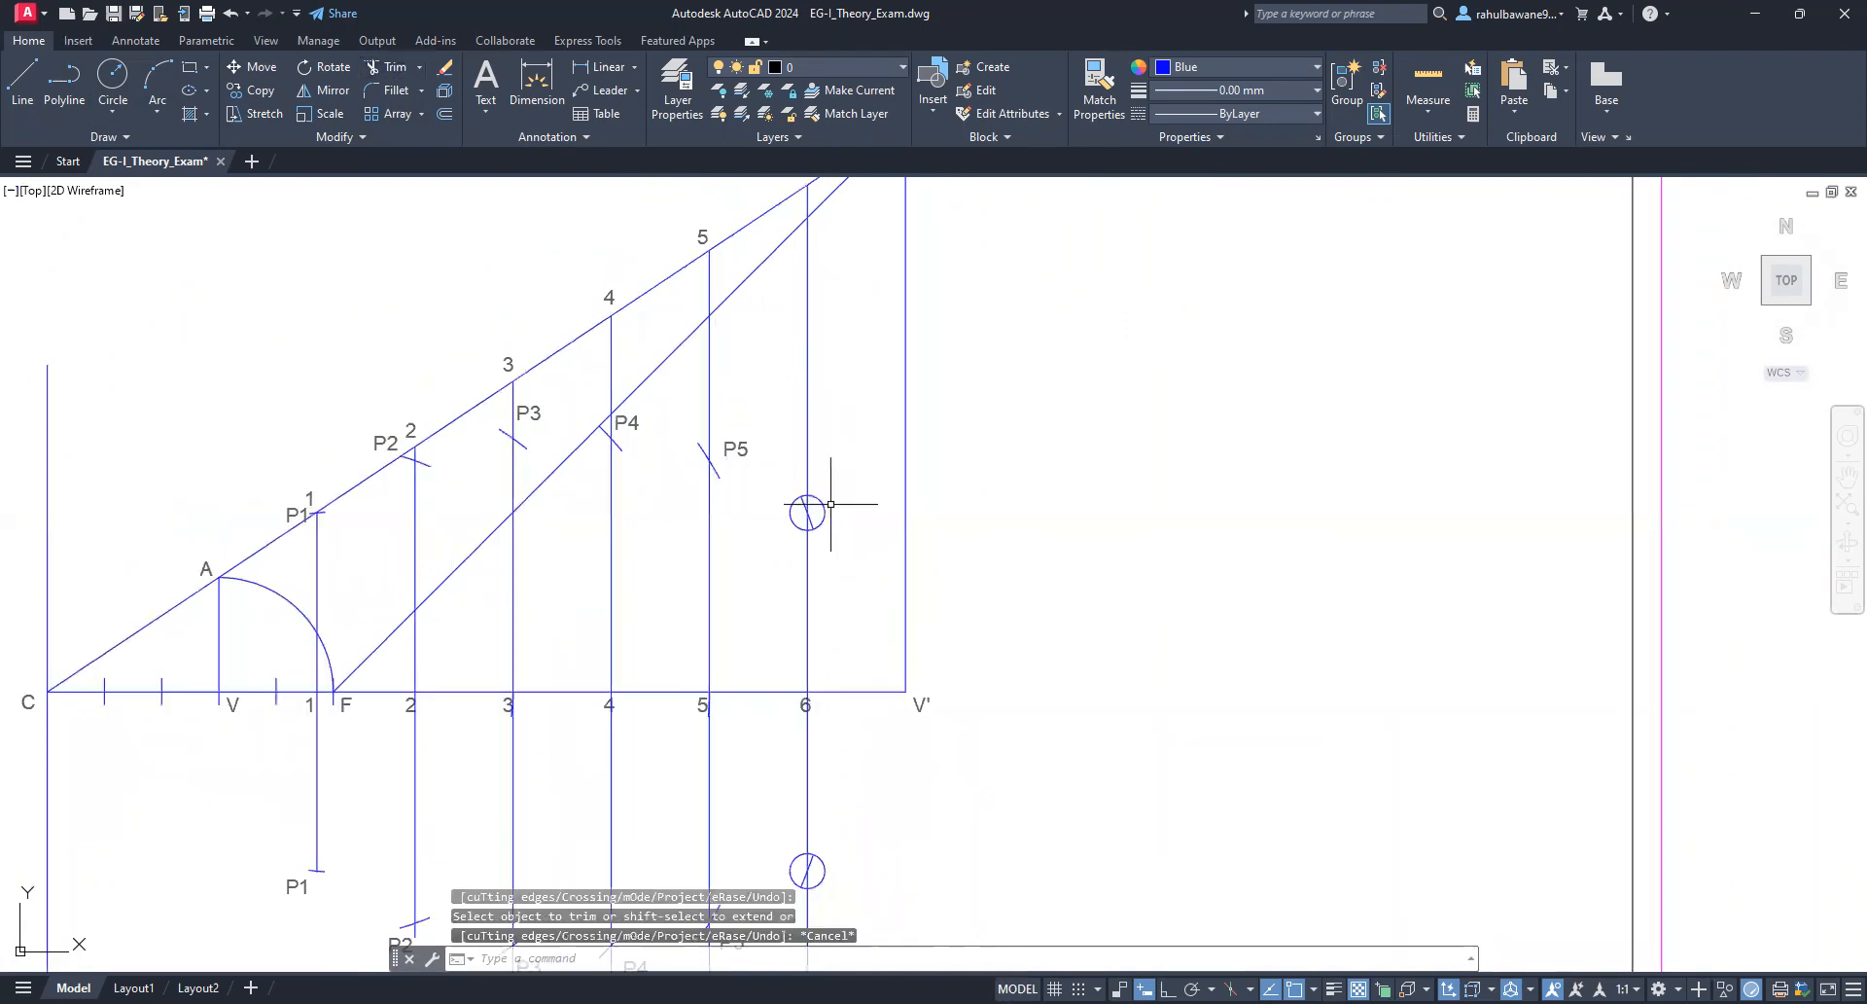
click(825, 505)
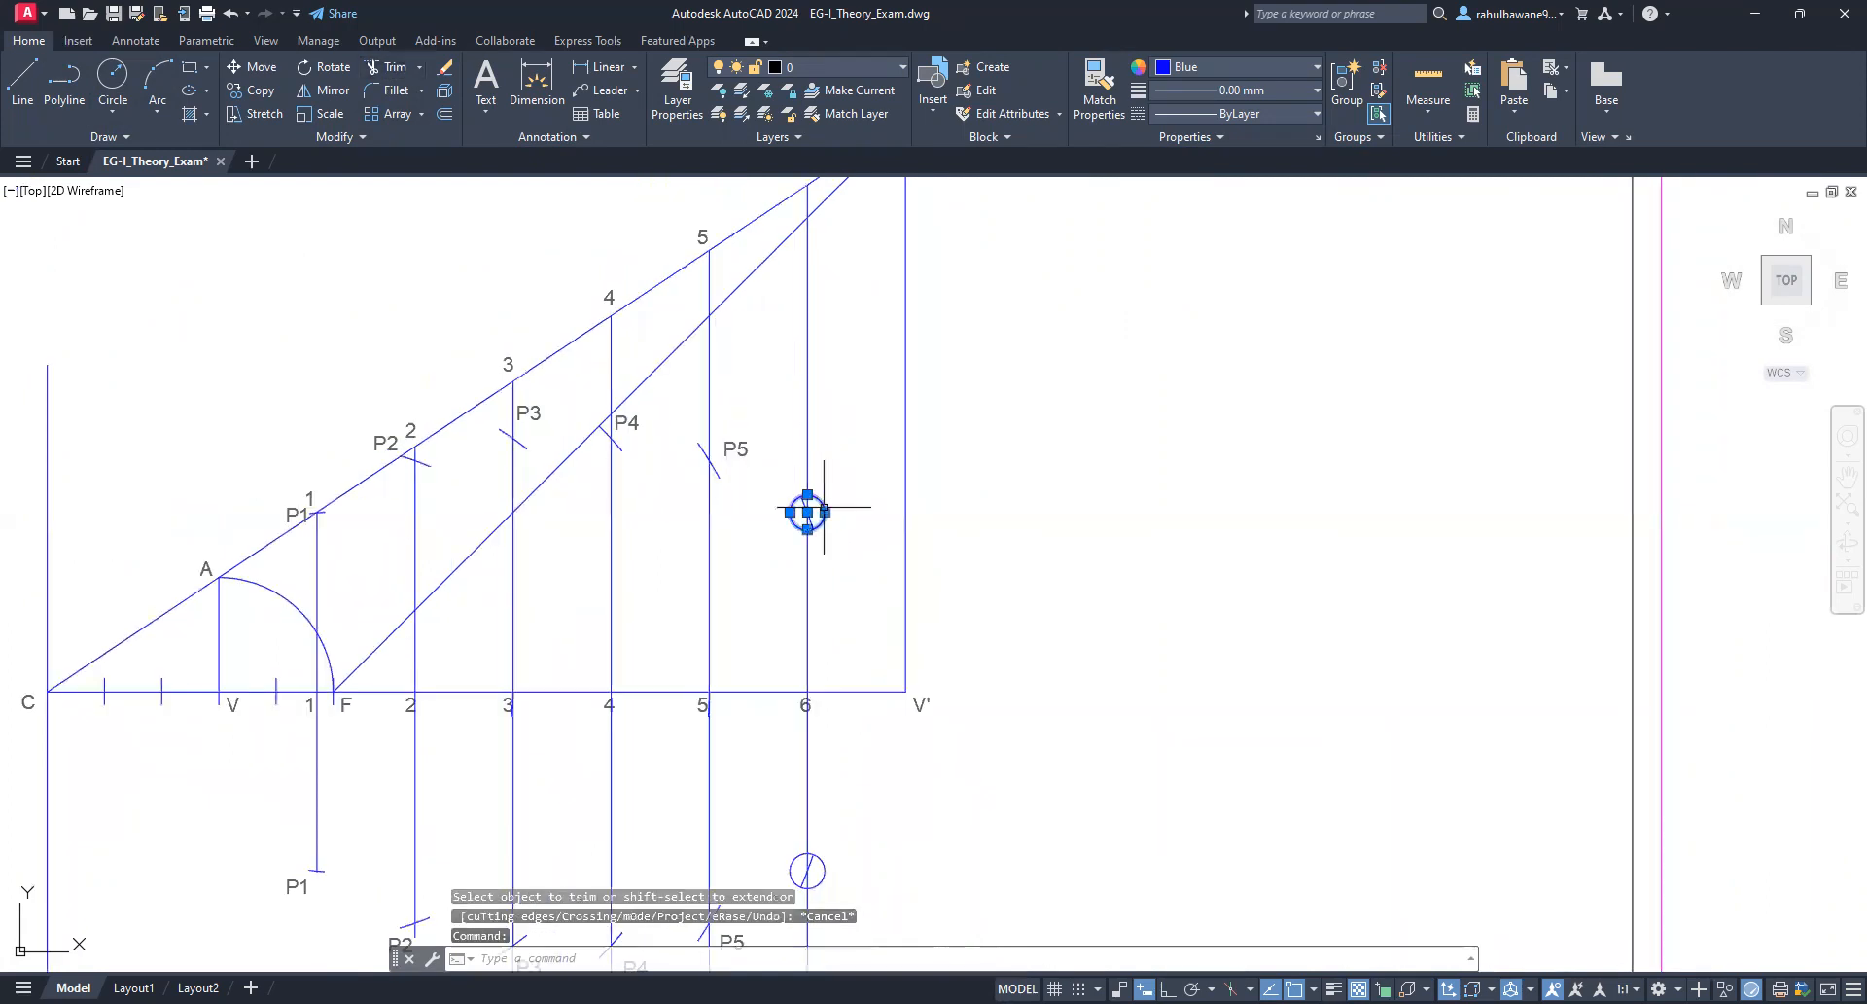
click(824, 867)
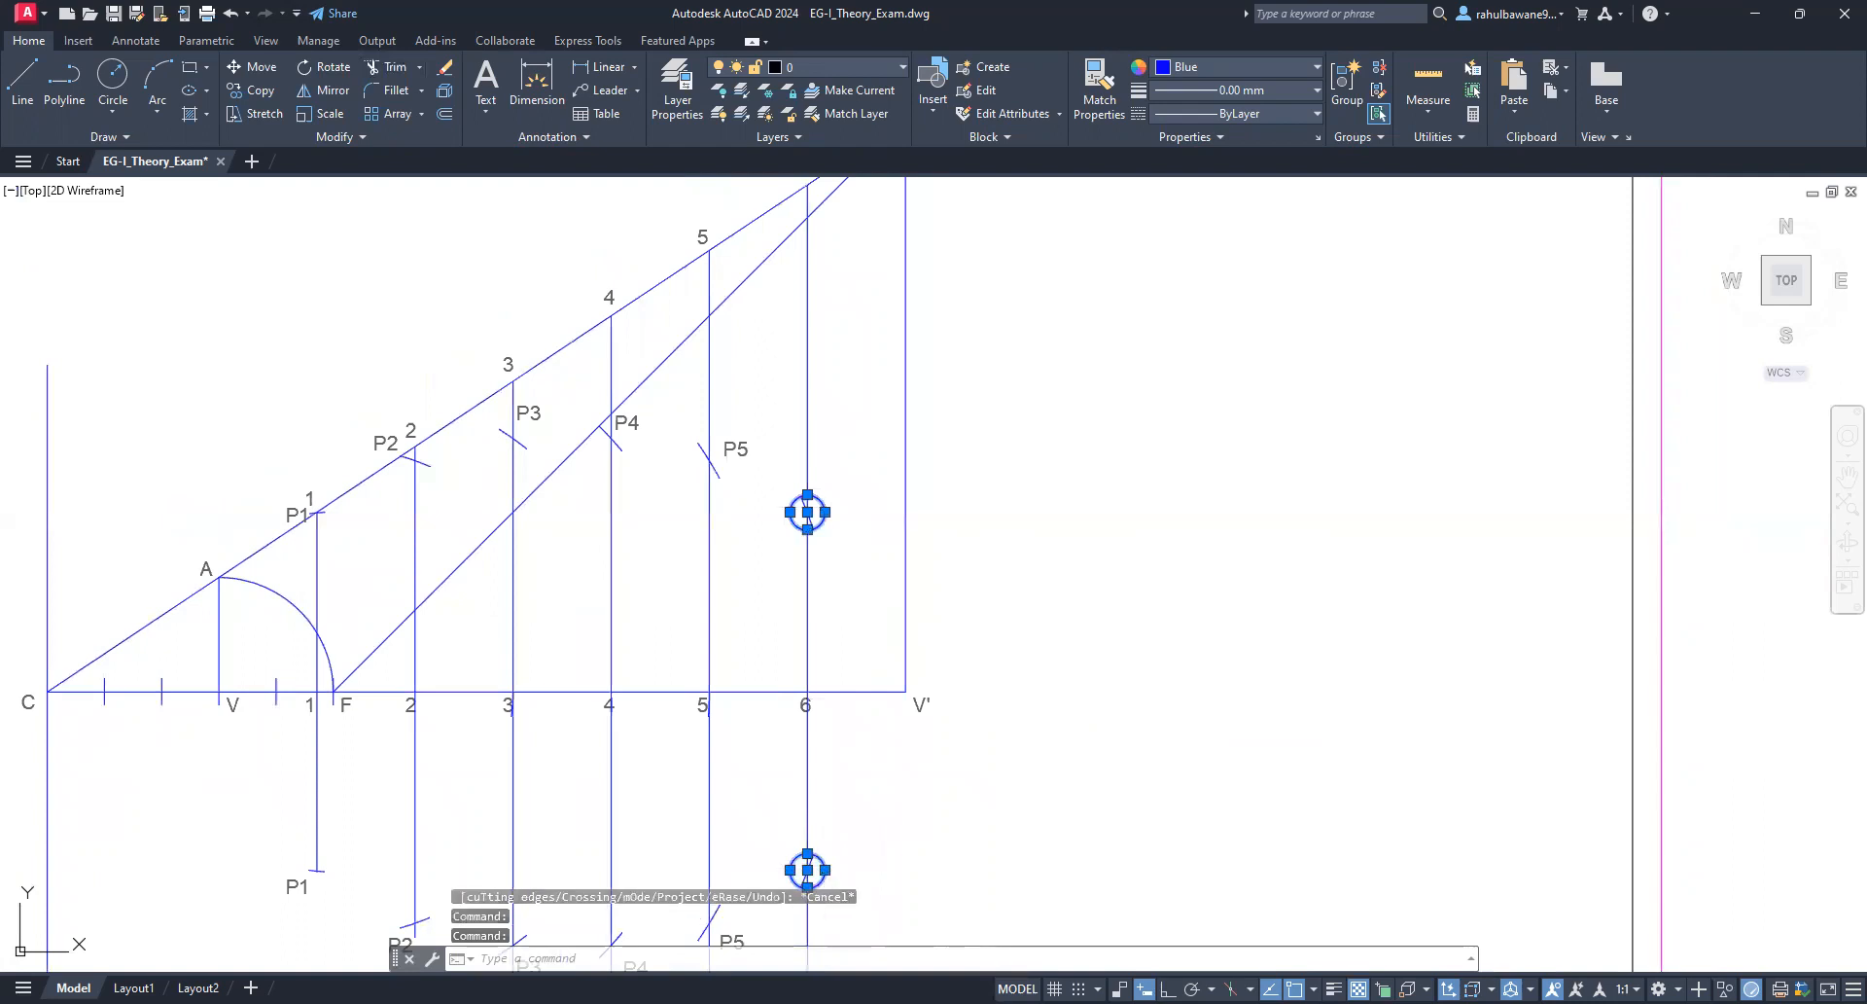
key(Delete)
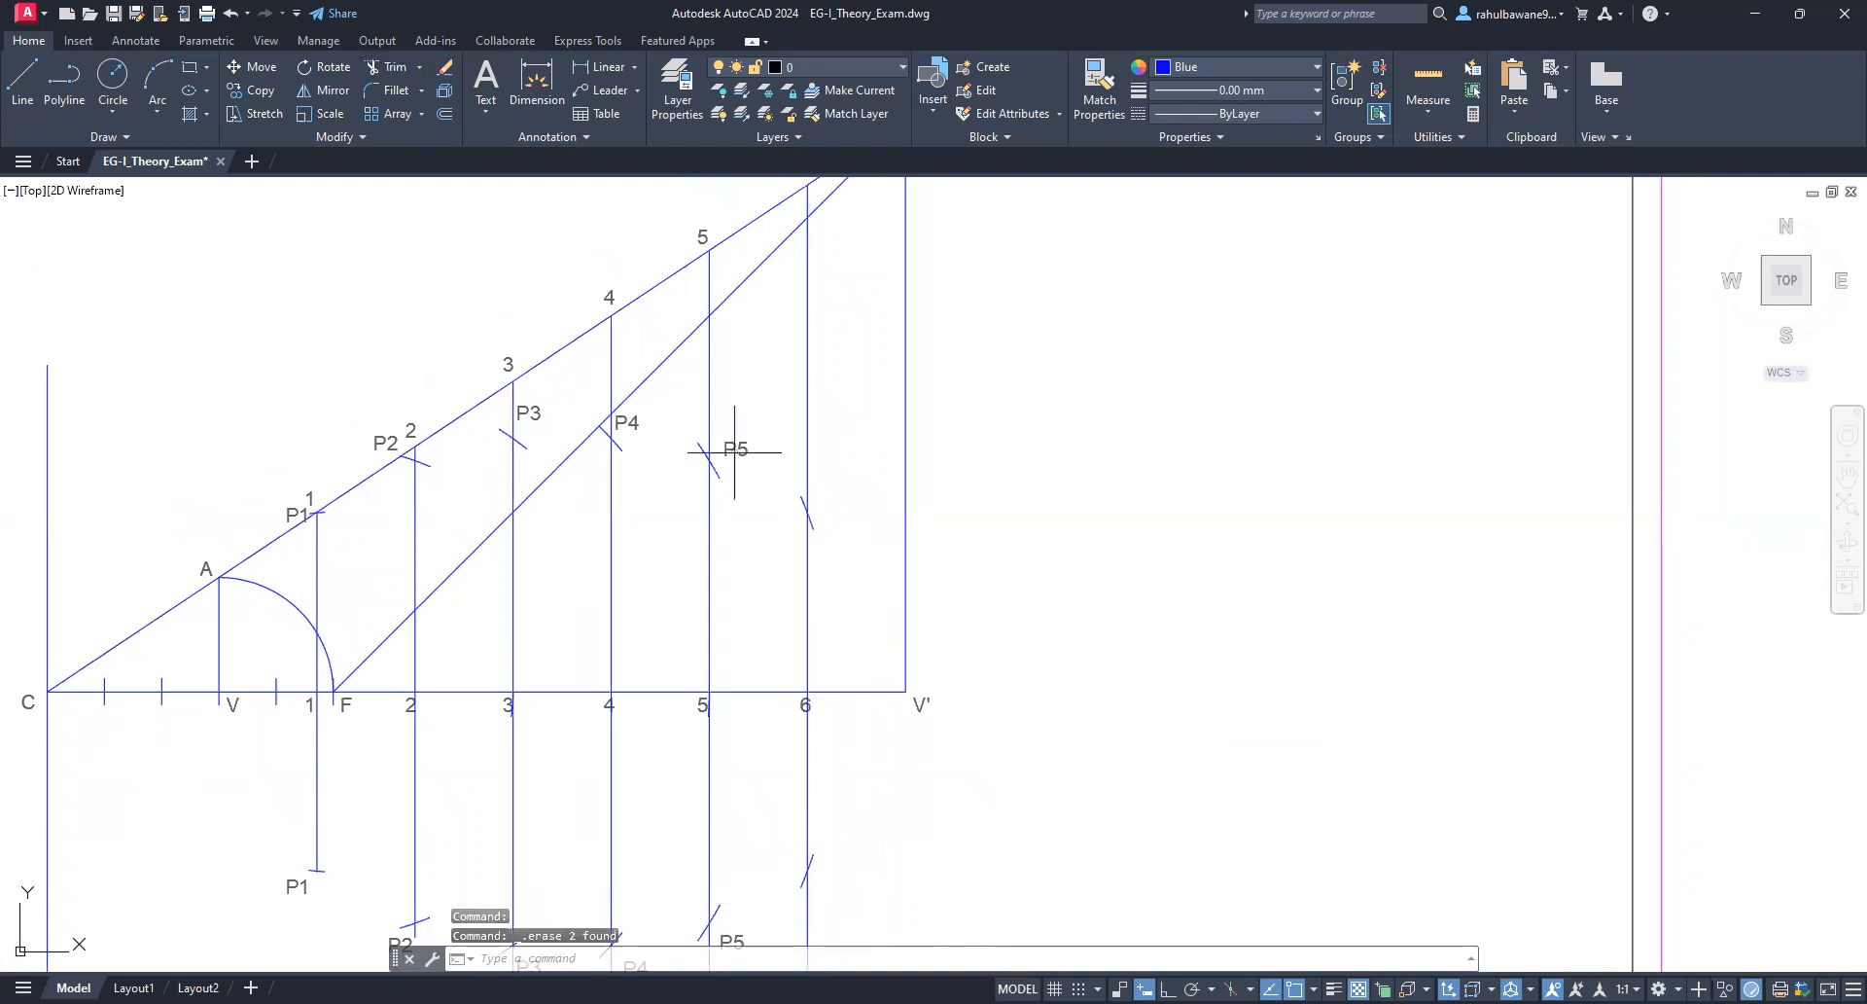
Step: Copy the upper P5 label beside the short arc on line 6 above the axis and change its text to P6
click(734, 452)
click(741, 447)
click(741, 447)
click(243, 92)
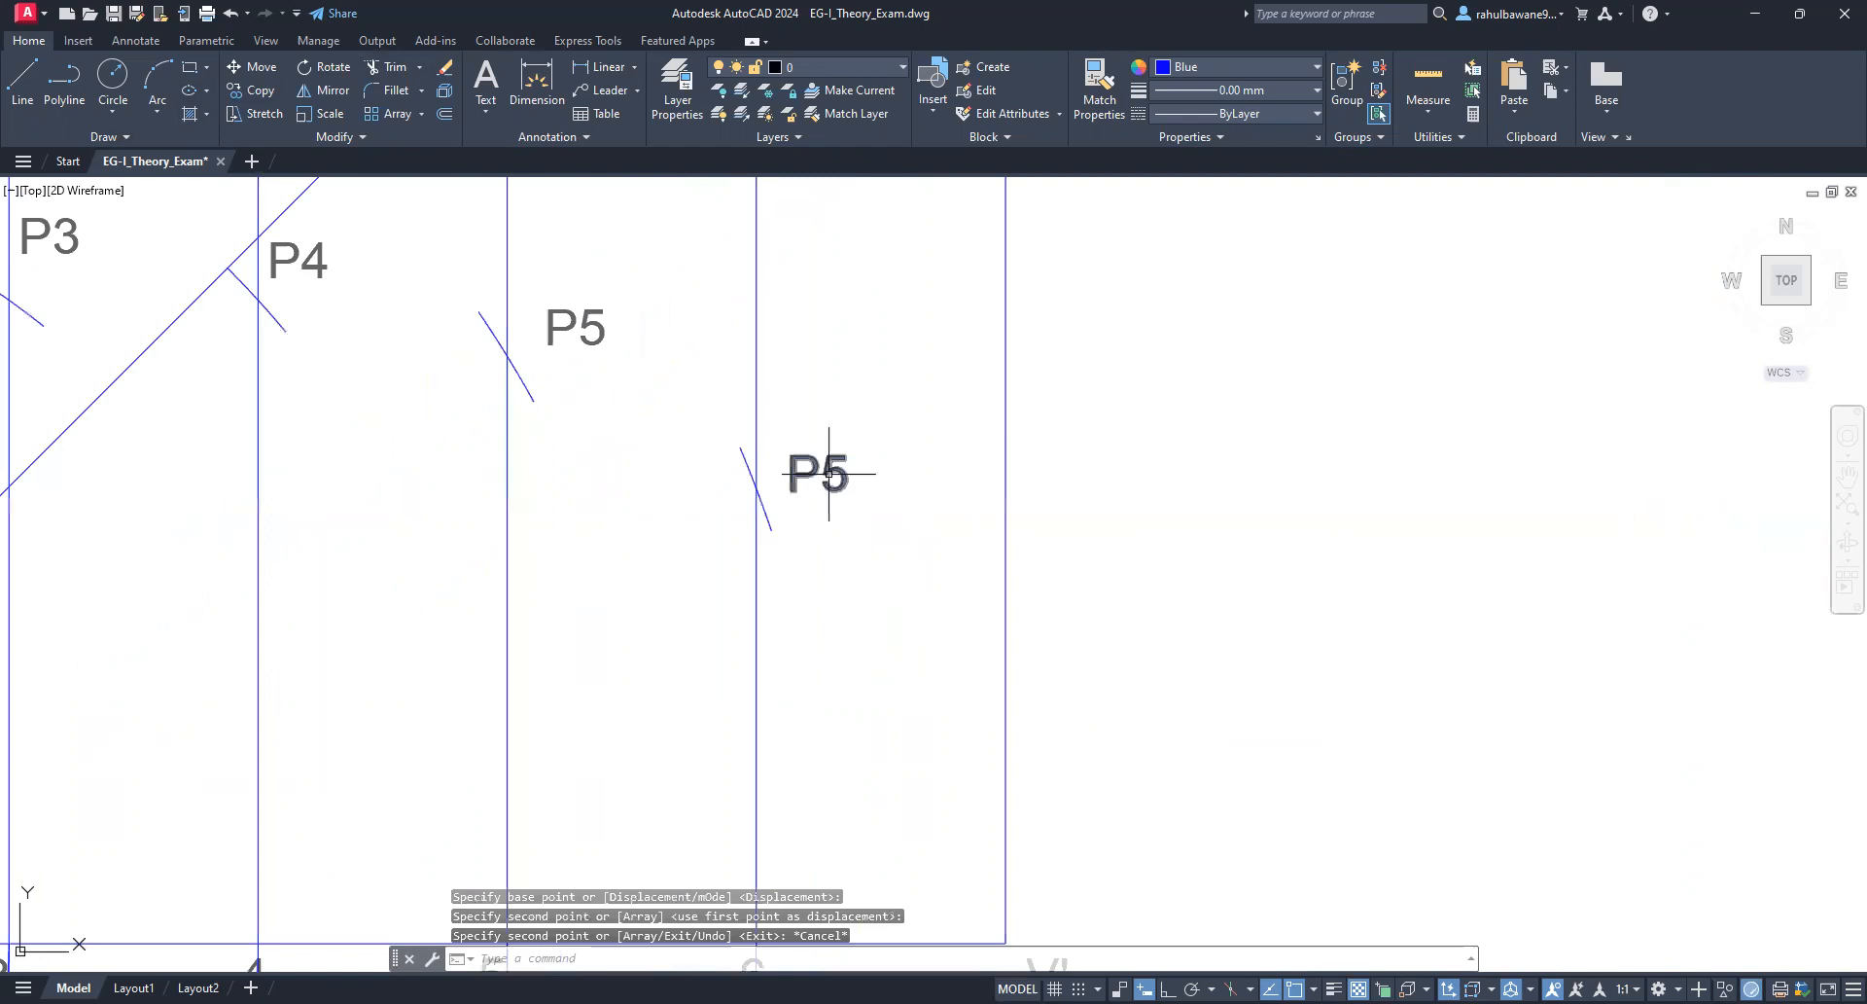
double_click(830, 473)
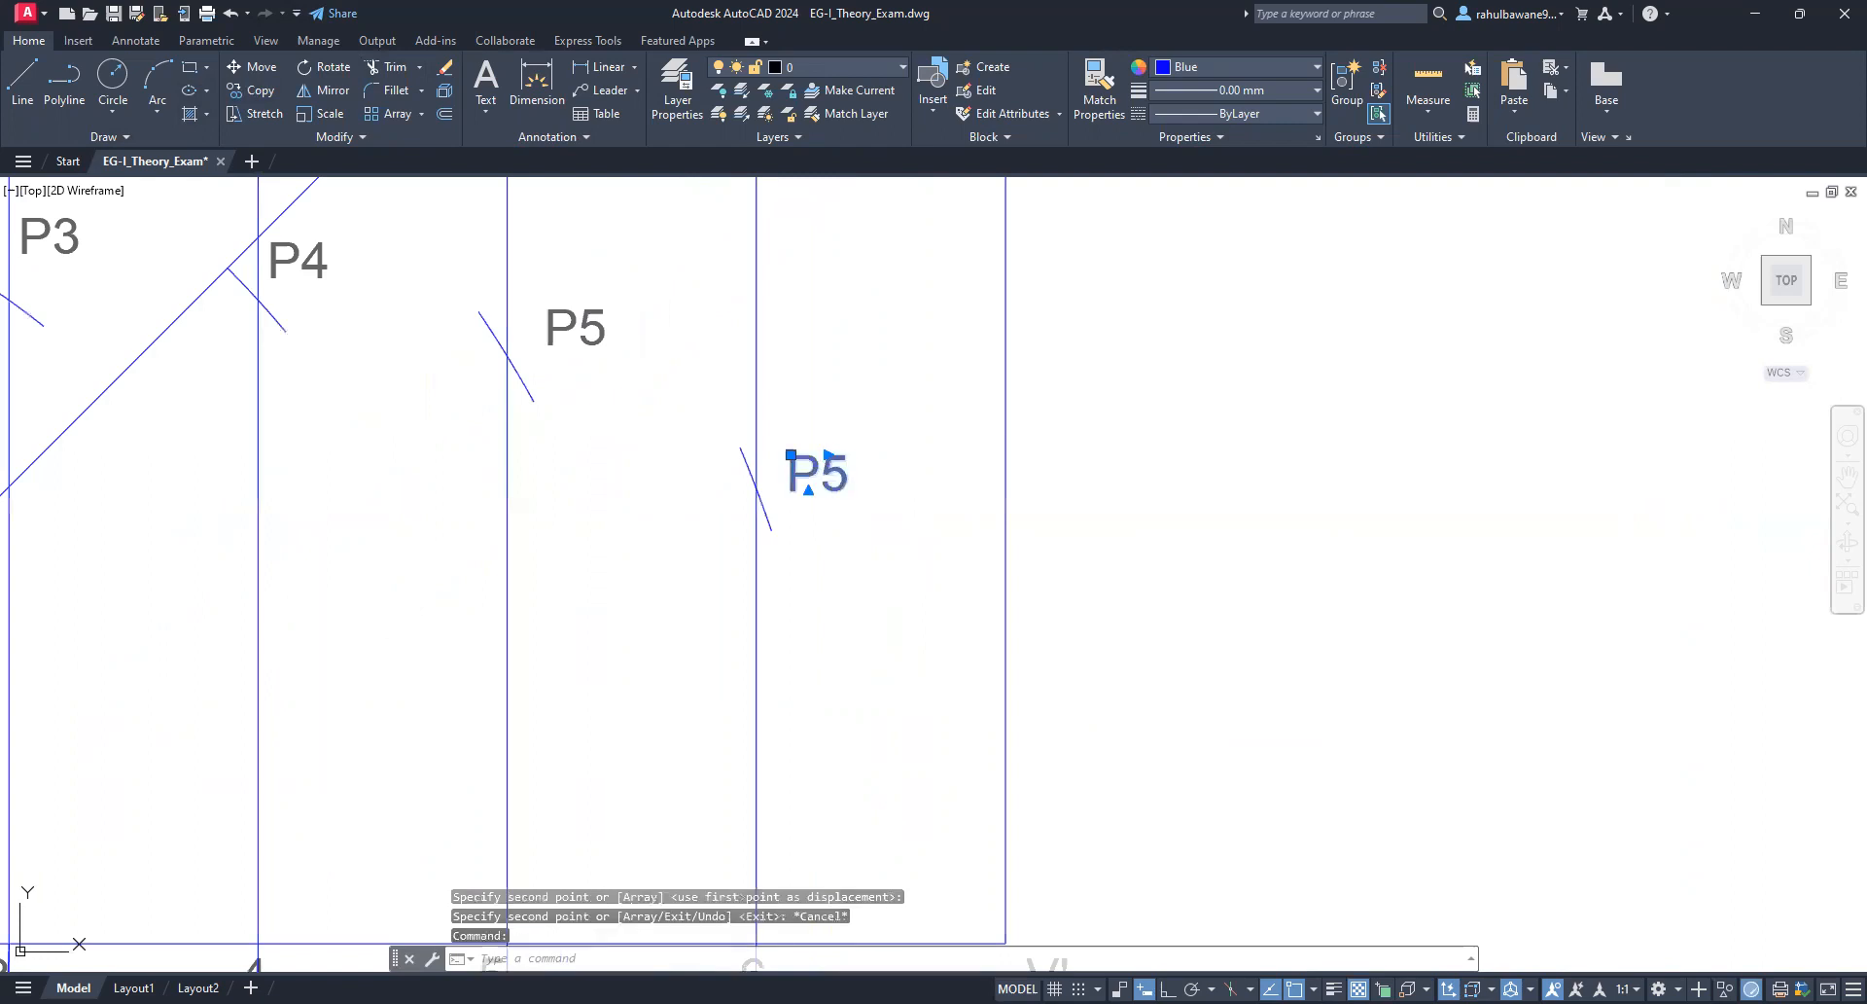
click(860, 483)
key(BackSpace)
text(6)
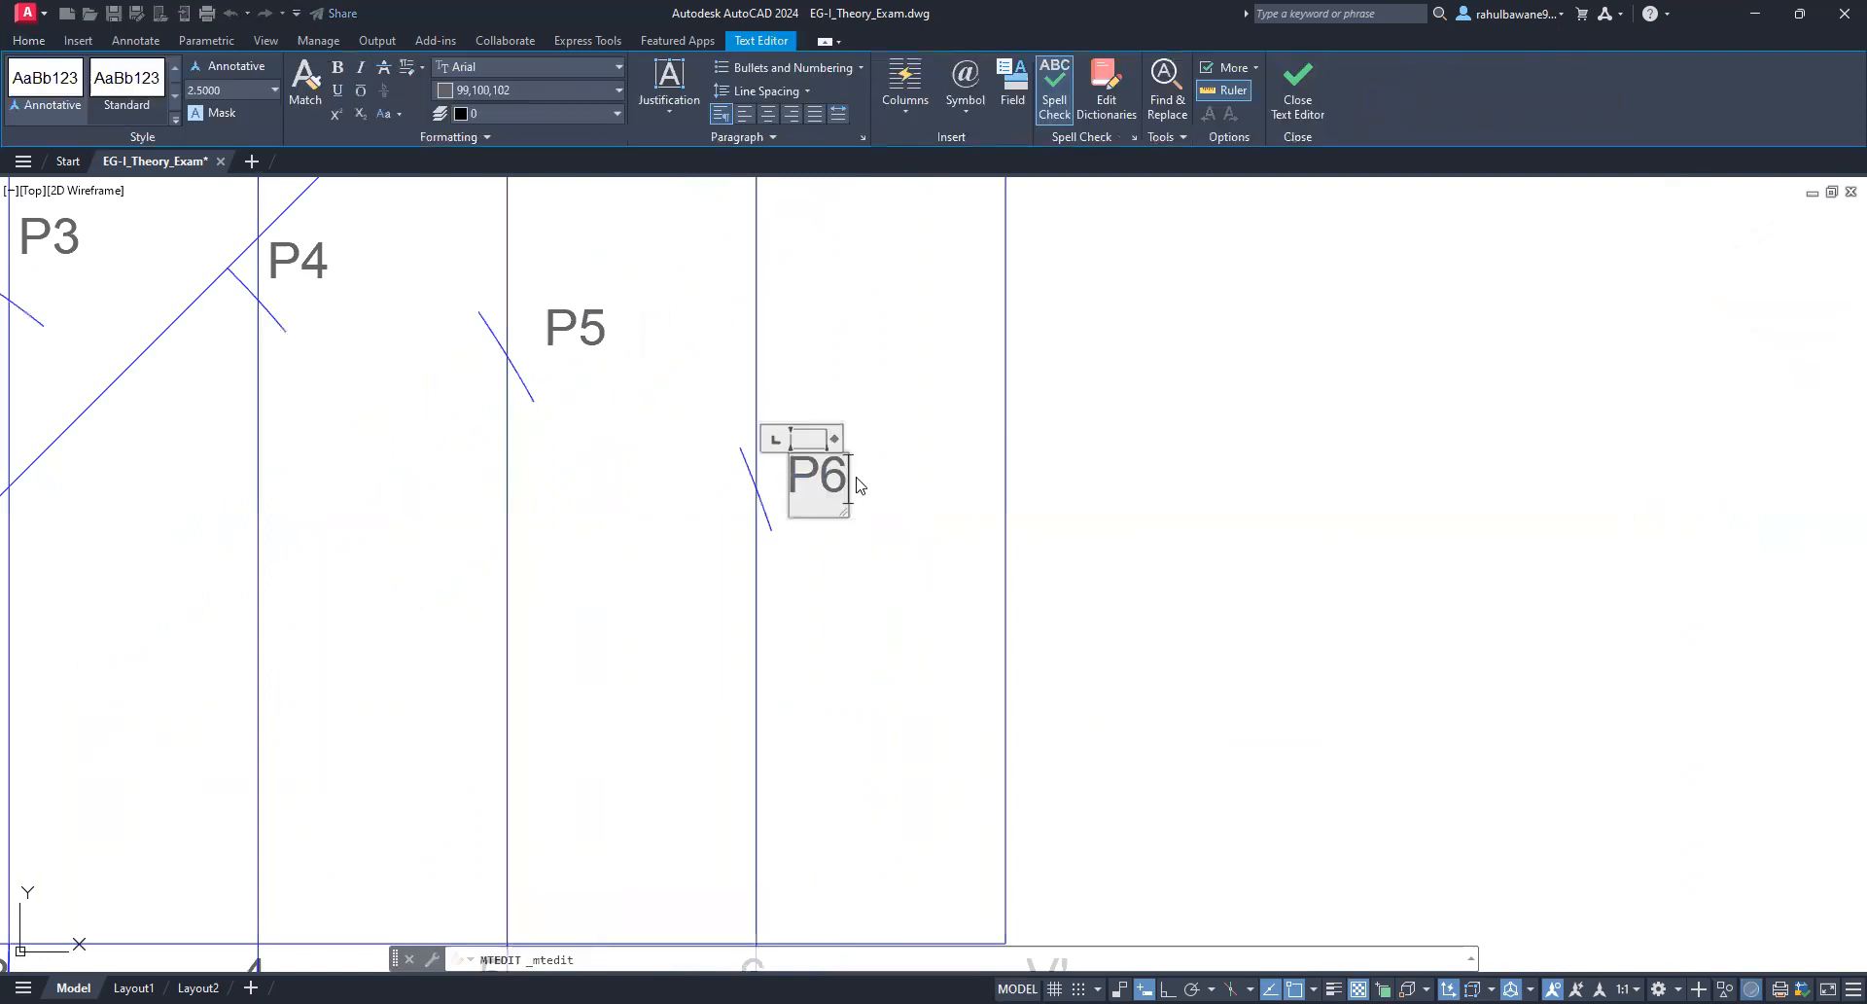
key(Escape)
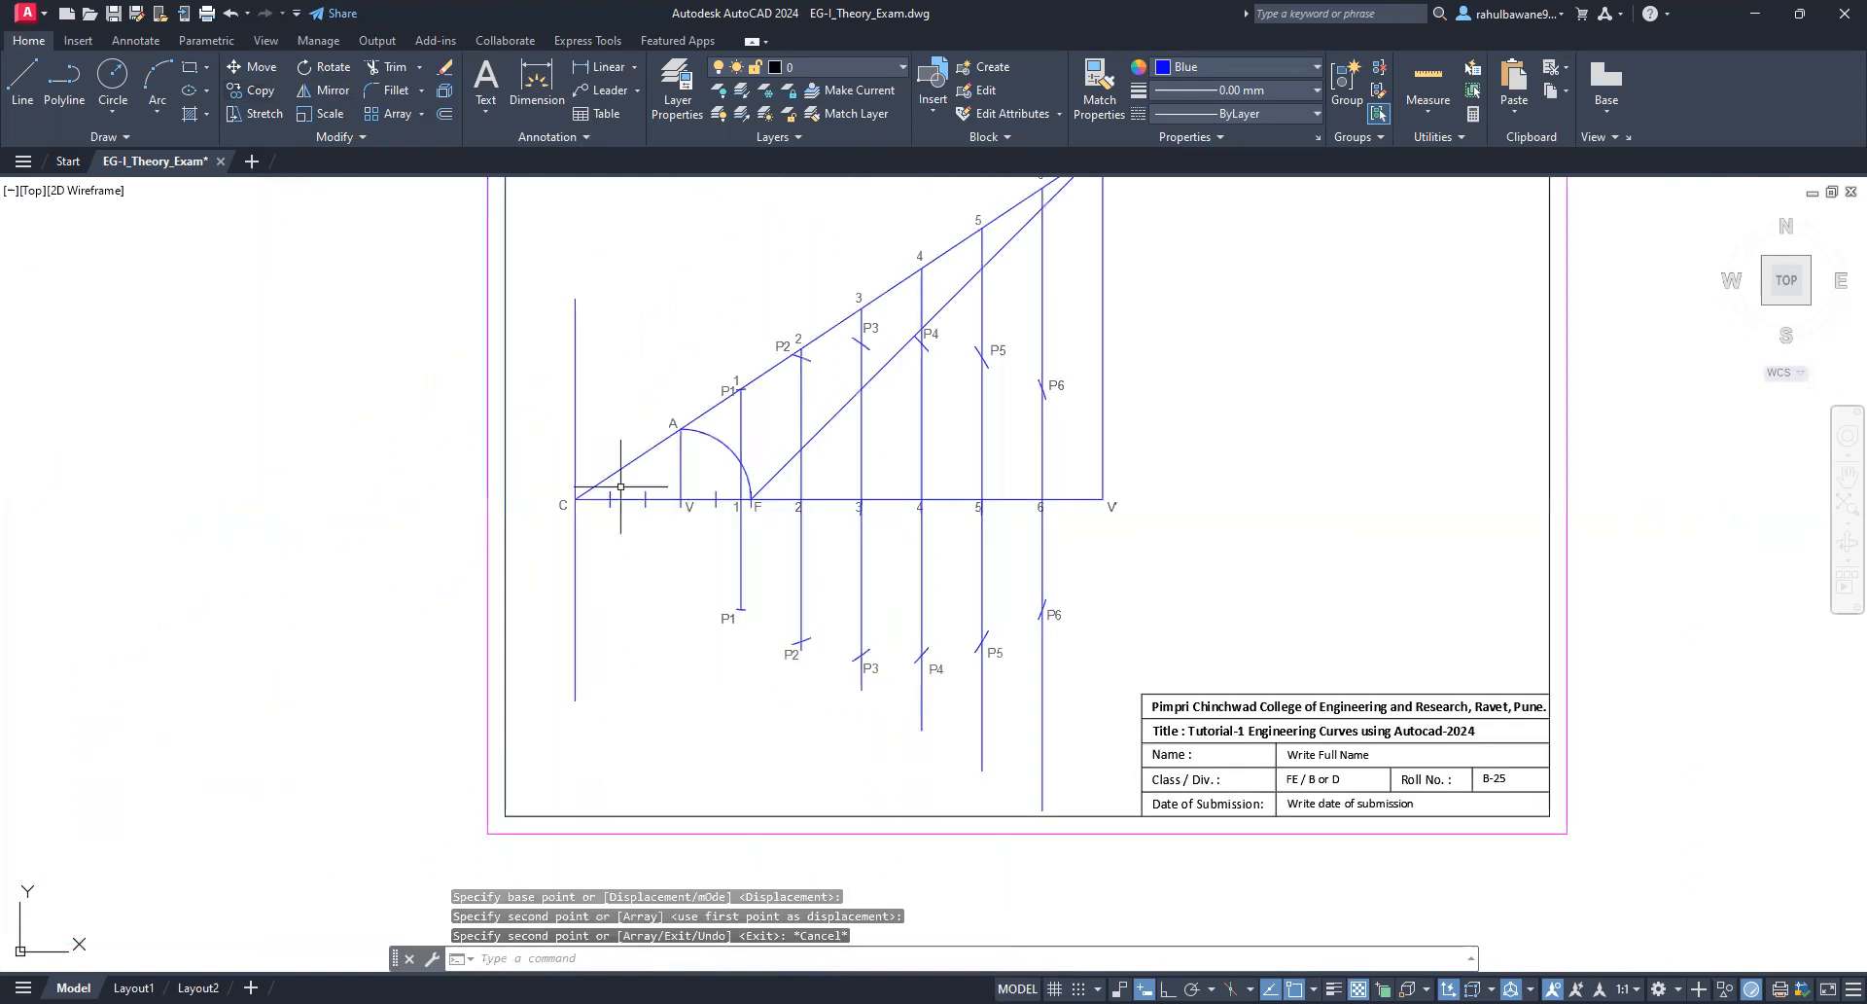
Step: Move the V label to the left side of the vertical line dropped from A, just below the axis
scroll(792, 522, up, 5)
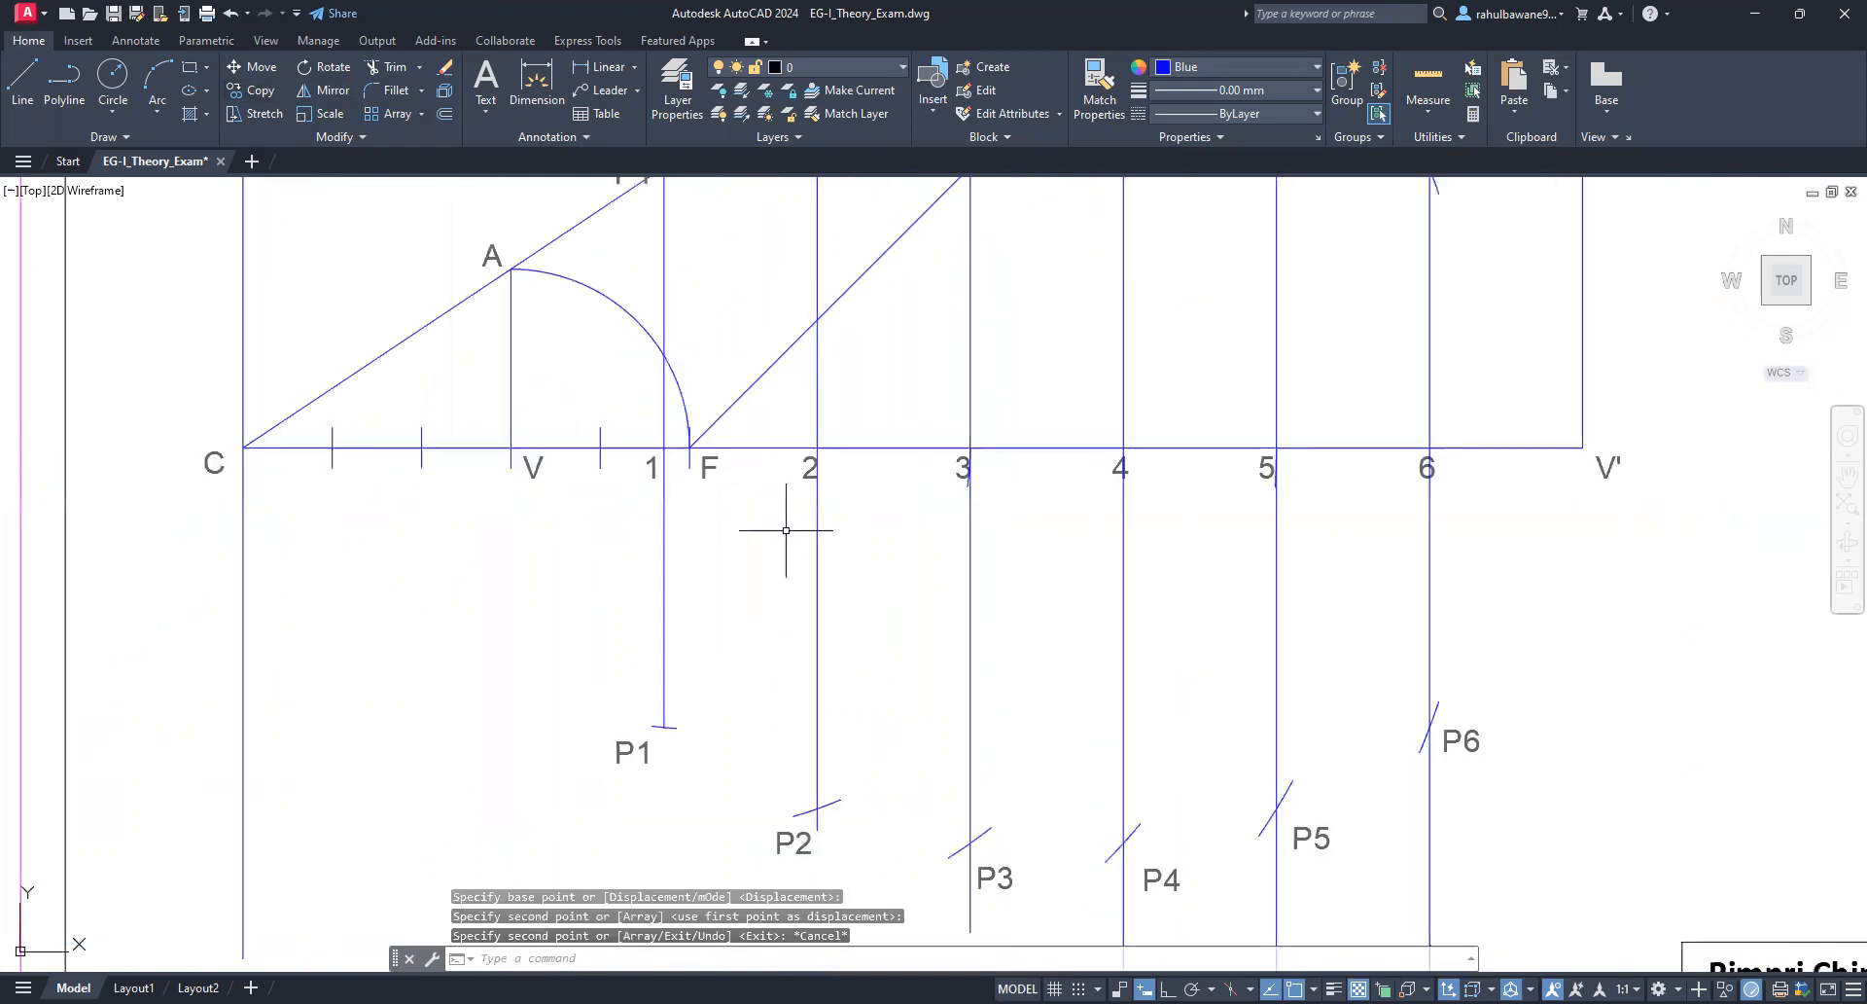
click(534, 469)
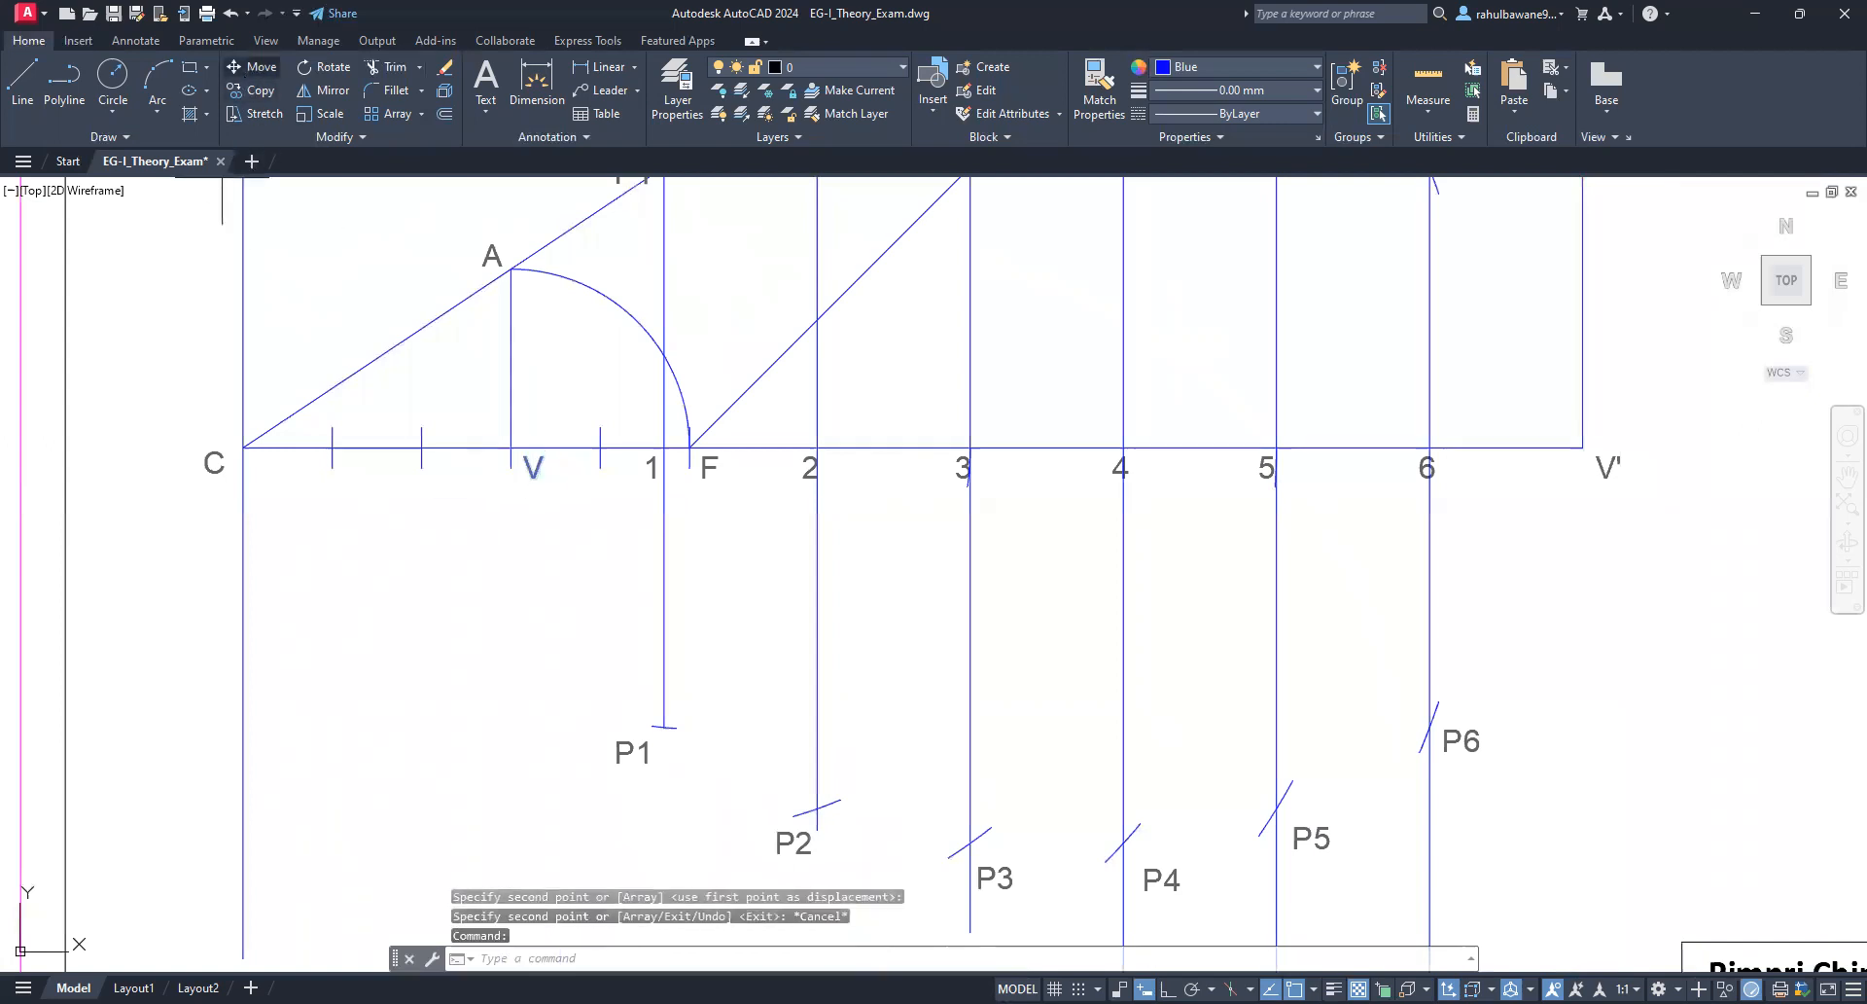
click(252, 67)
click(534, 469)
click(474, 468)
scroll(1247, 782, down, 2)
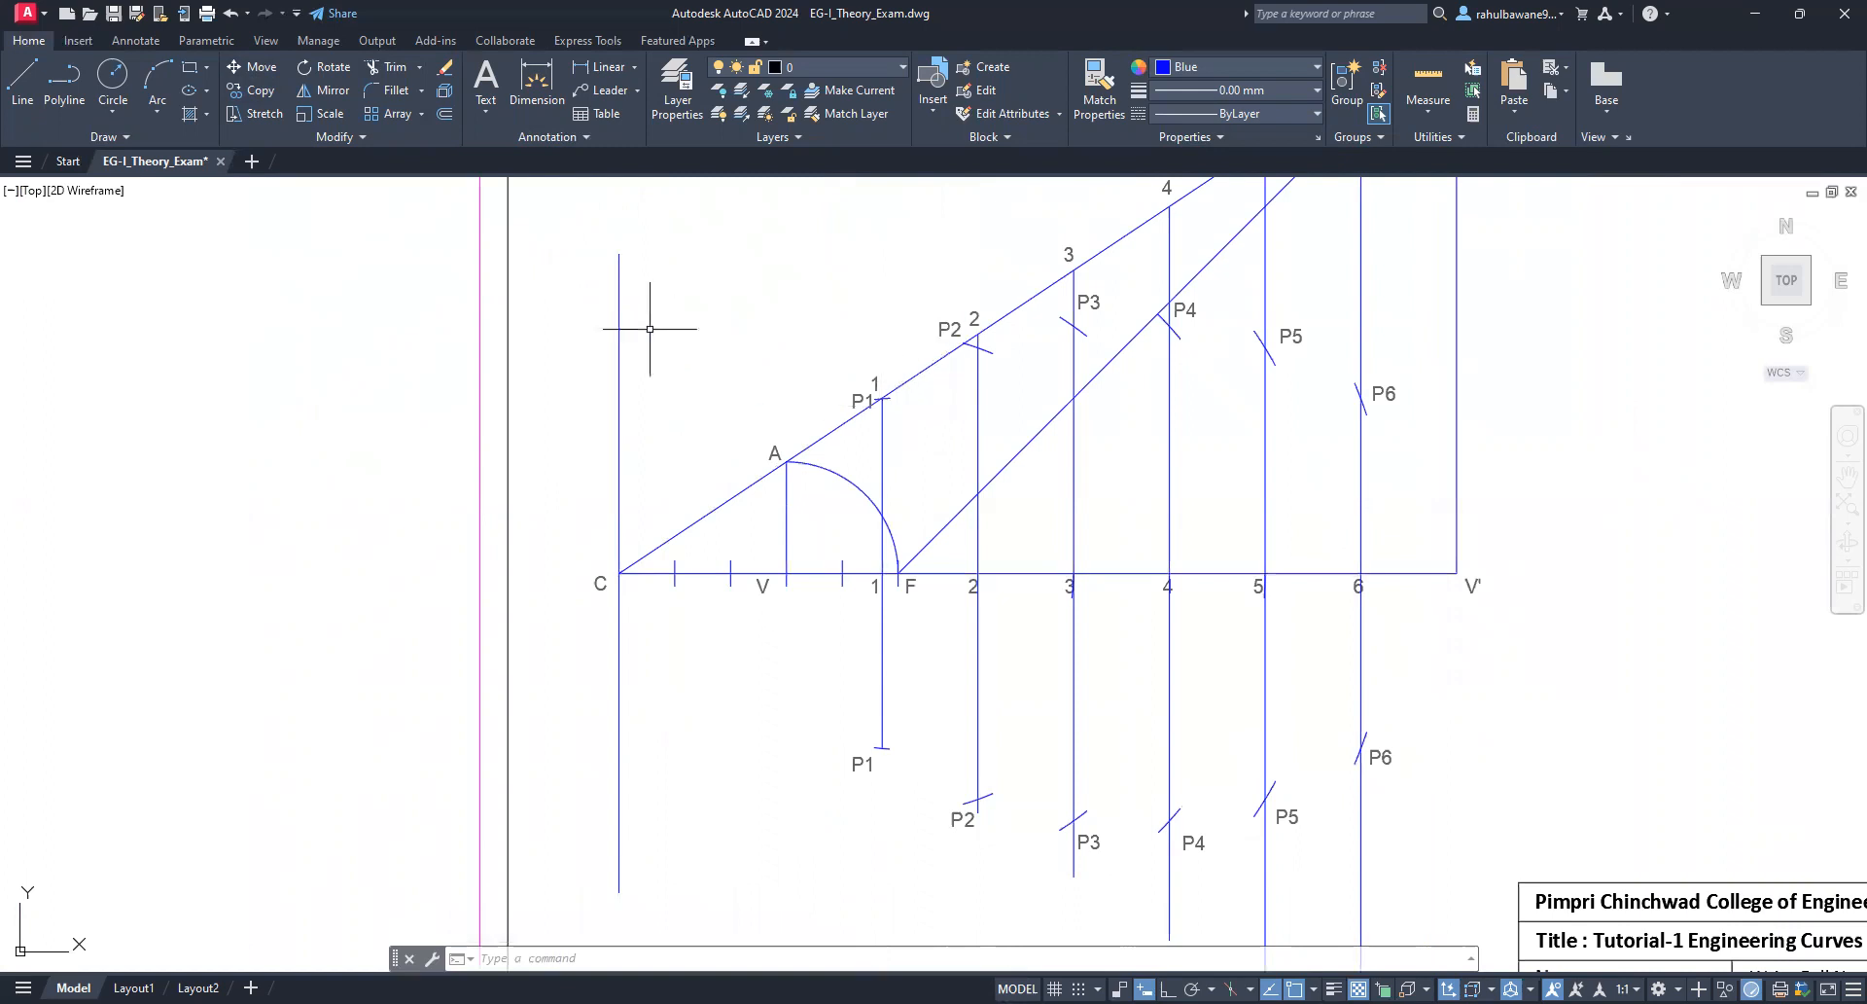
Step: Draw a closed Spline Fit curve through V, V' and all upper and lower points P1 to P6
click(124, 139)
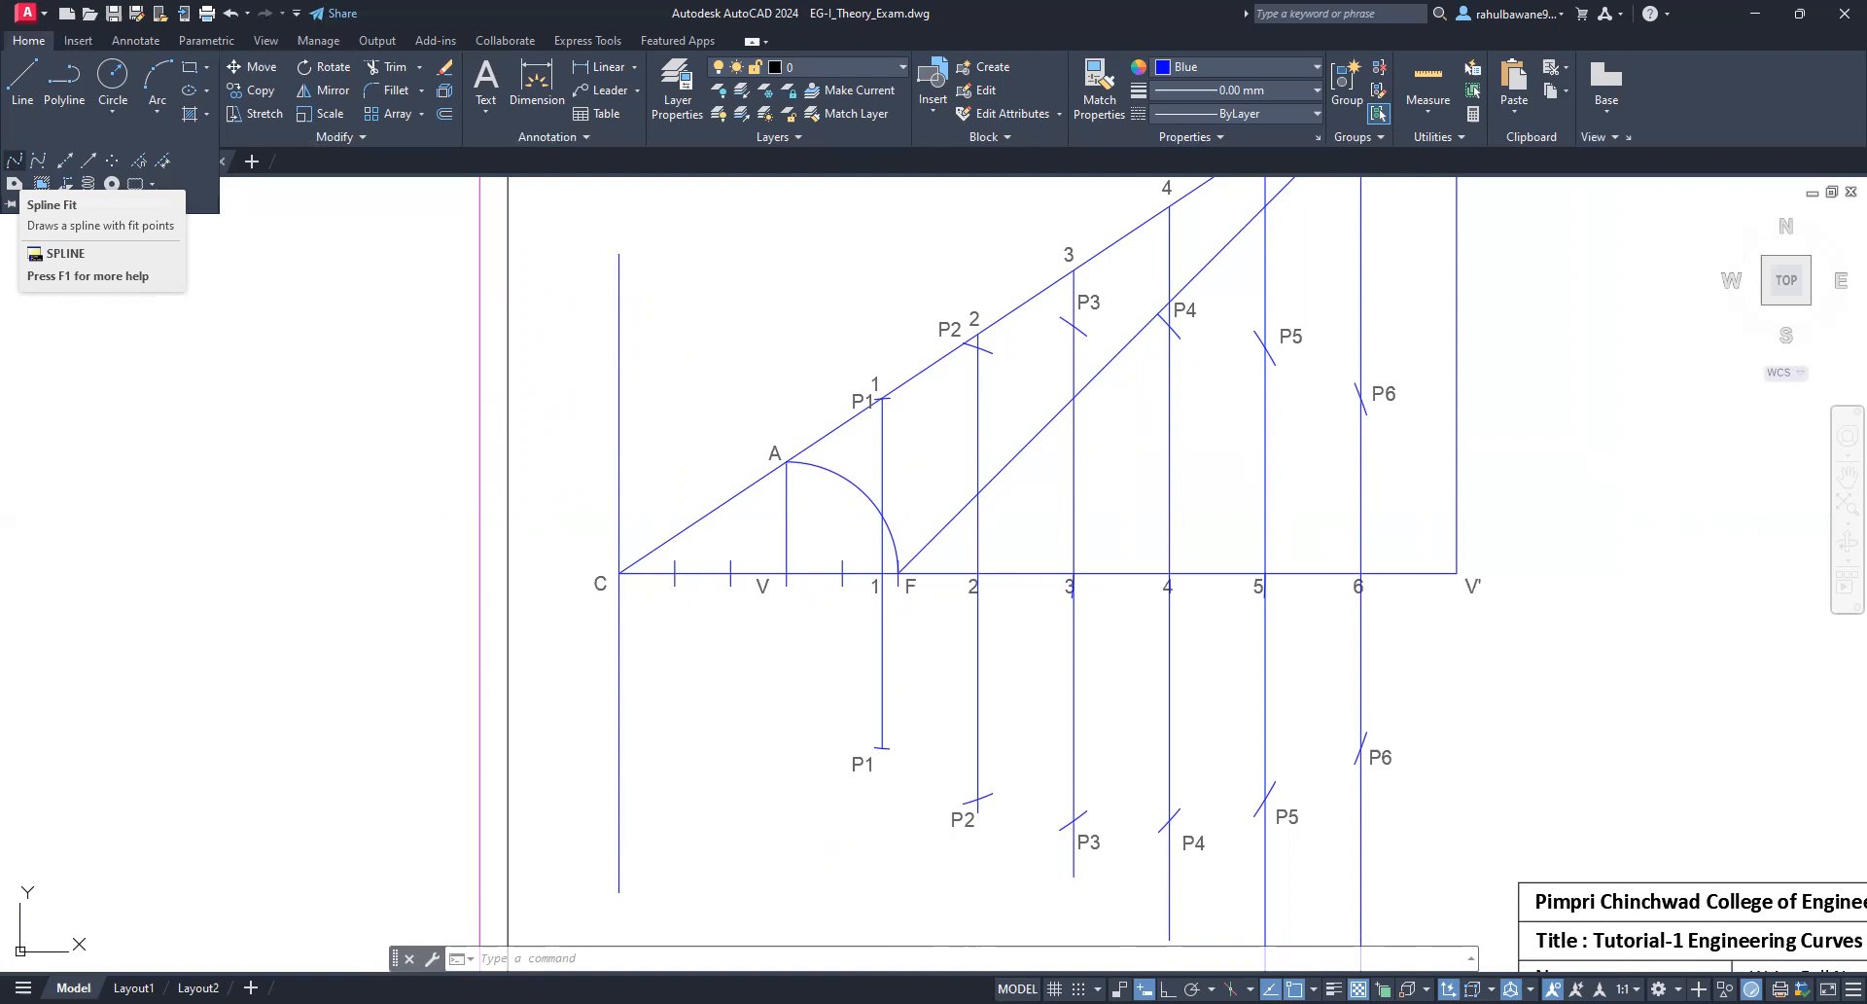
click(15, 159)
scroll(1075, 324, up, 4)
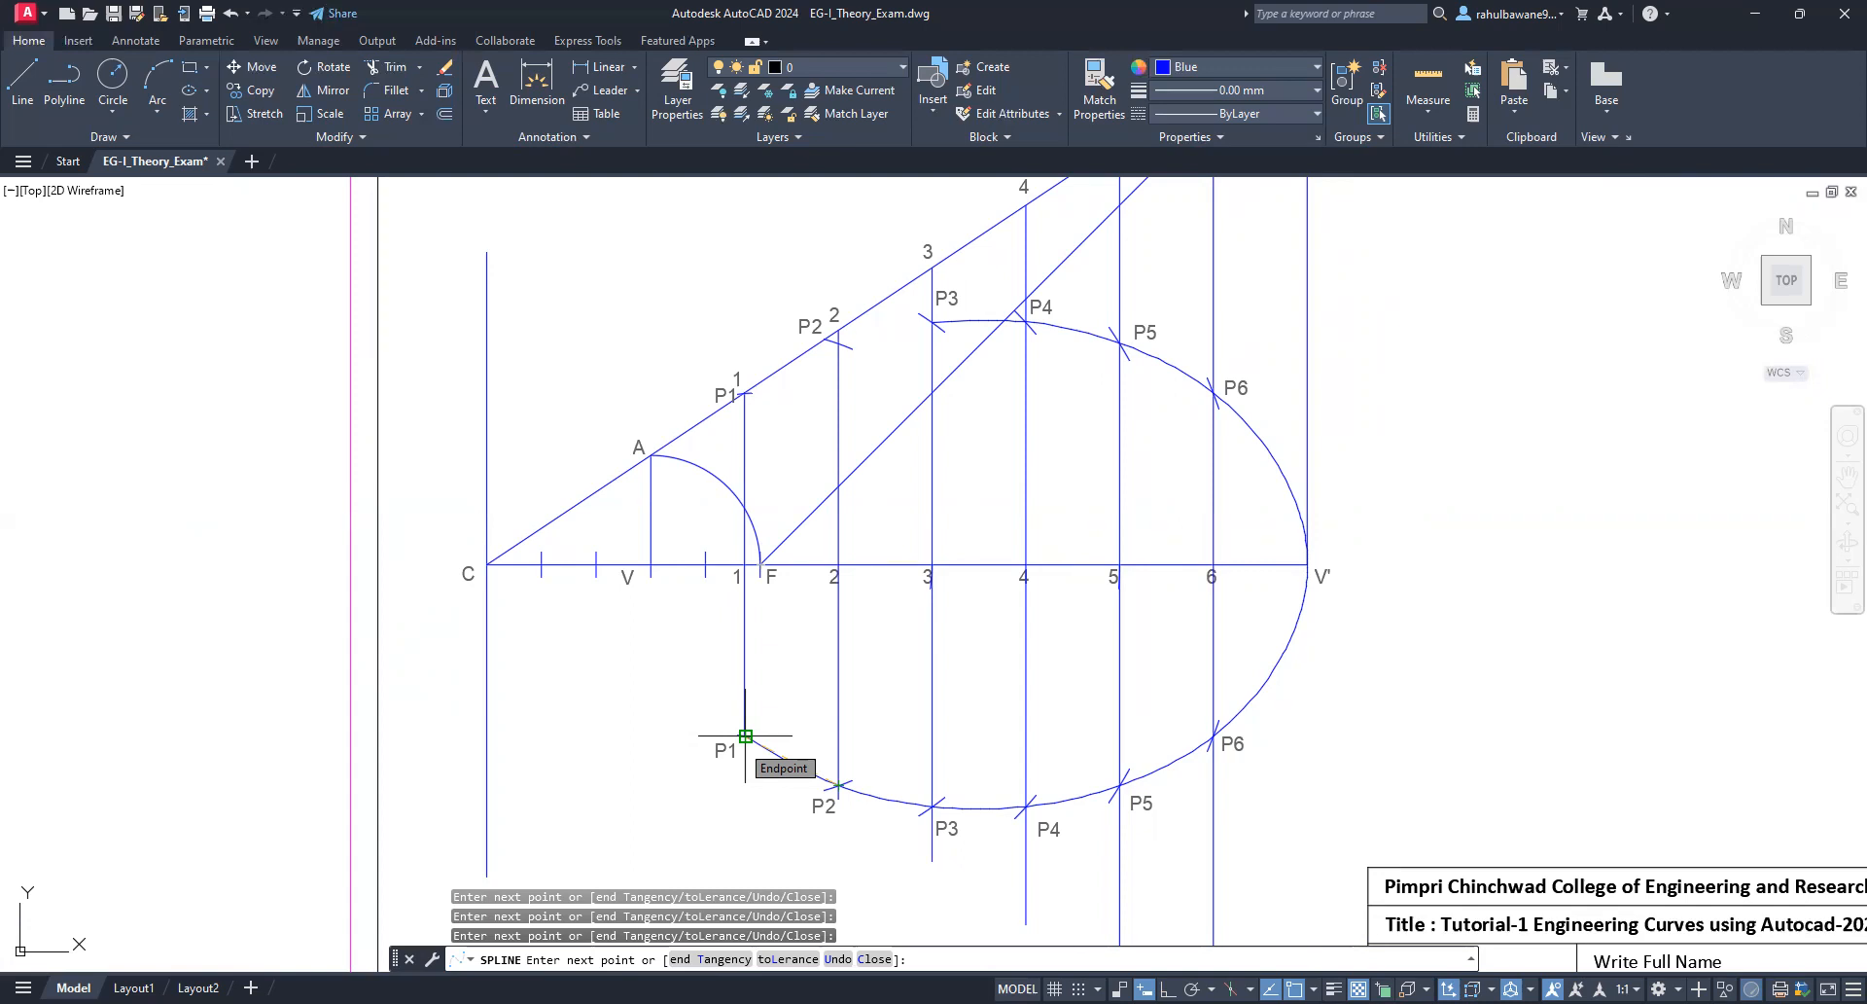
scroll(937, 259, up, 2)
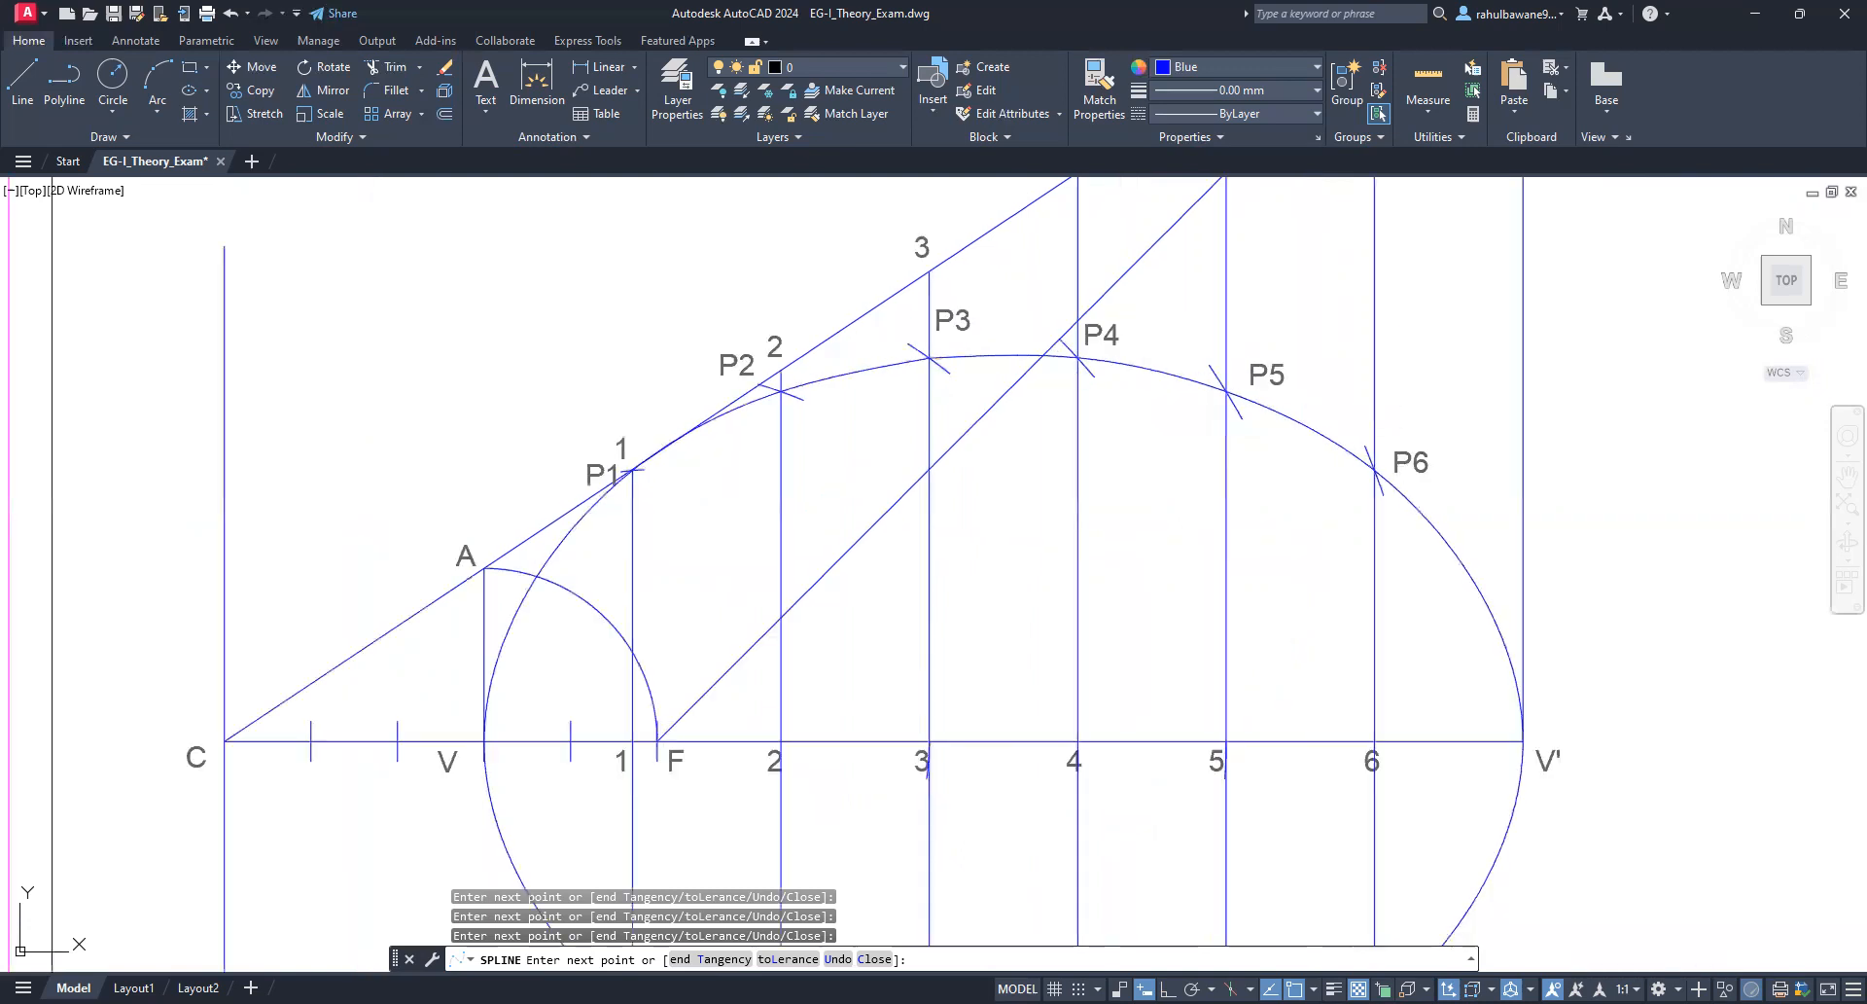
key(Return)
Step: Change the ellipse spline's colour to black (0,0,0)
scroll(974, 395, down, 4)
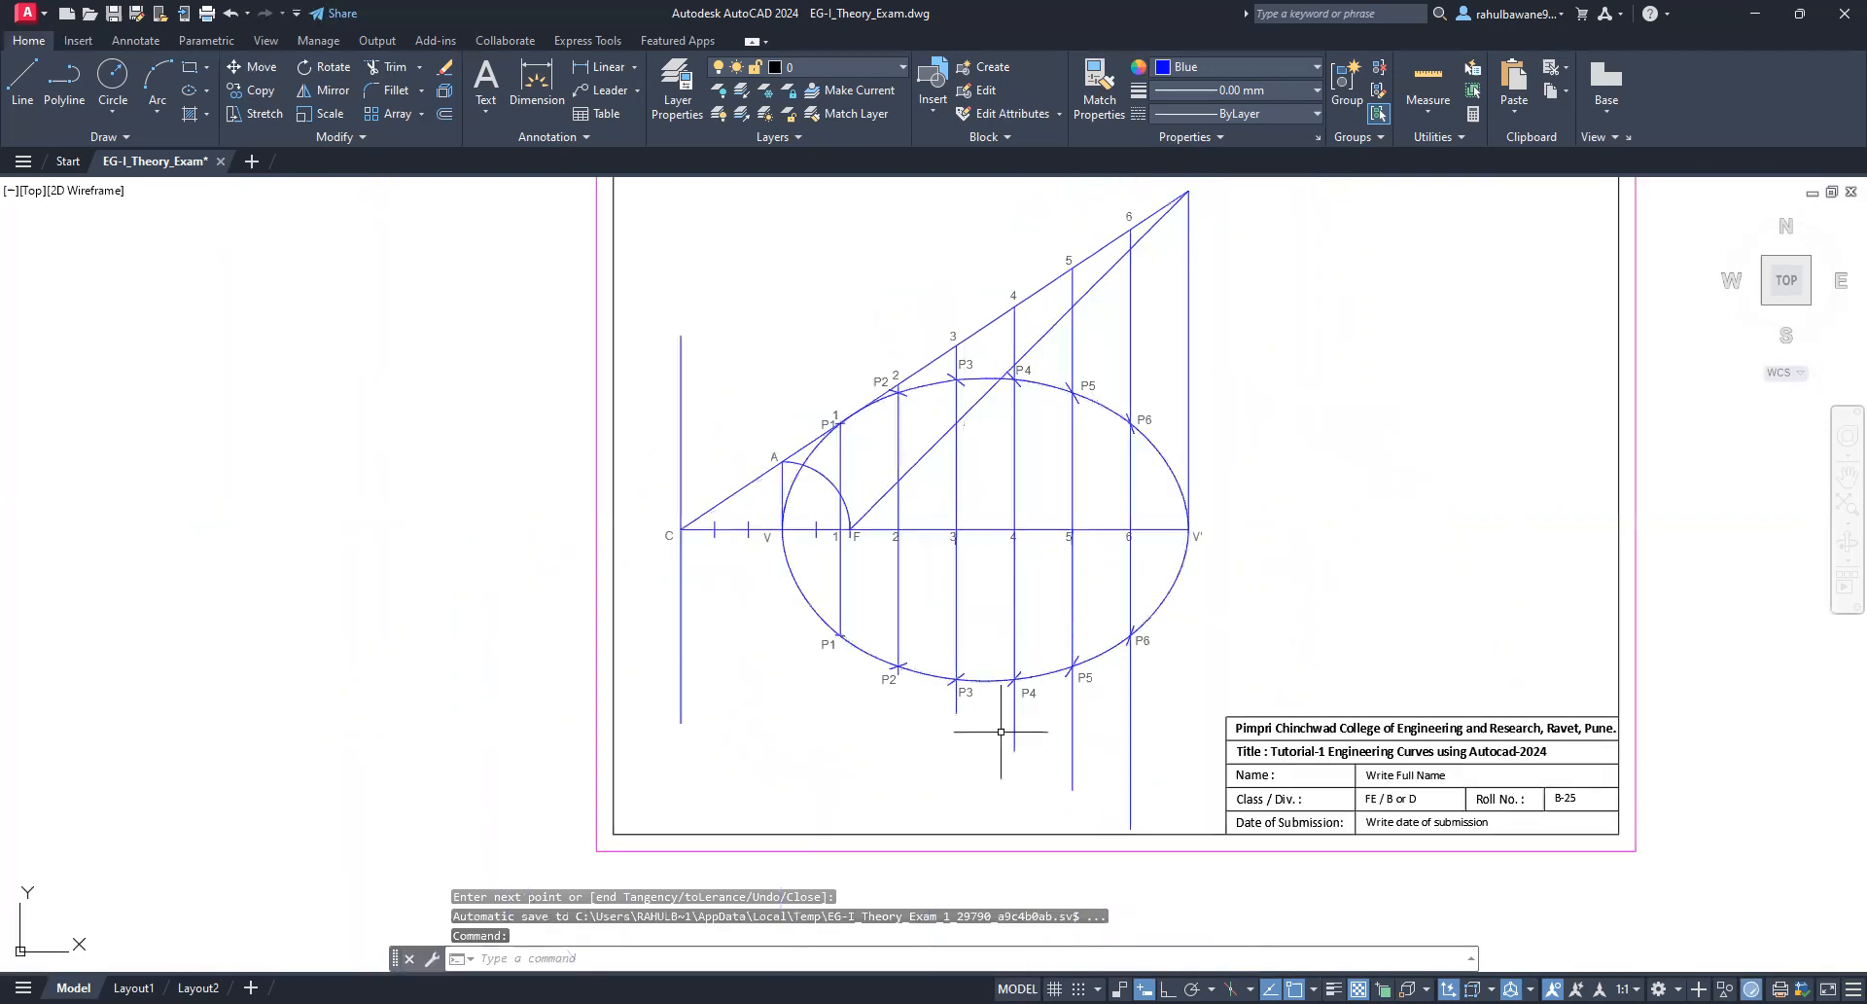
click(1101, 404)
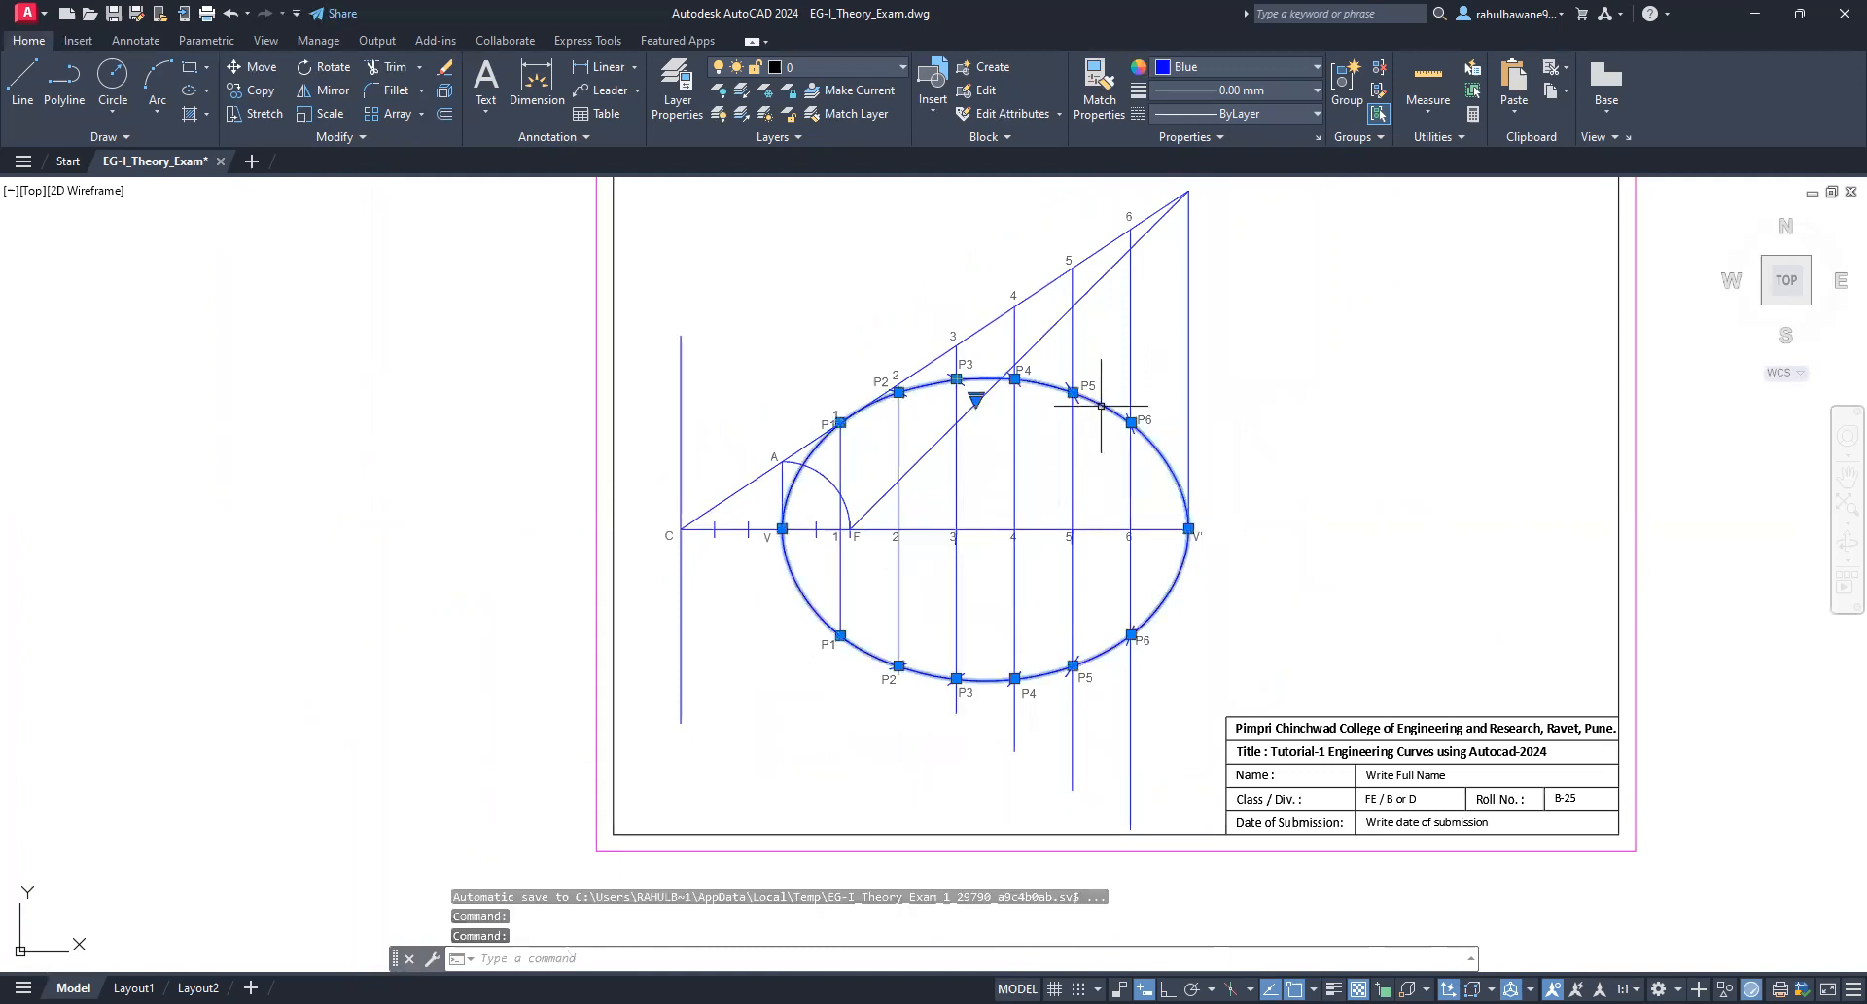
click(1317, 67)
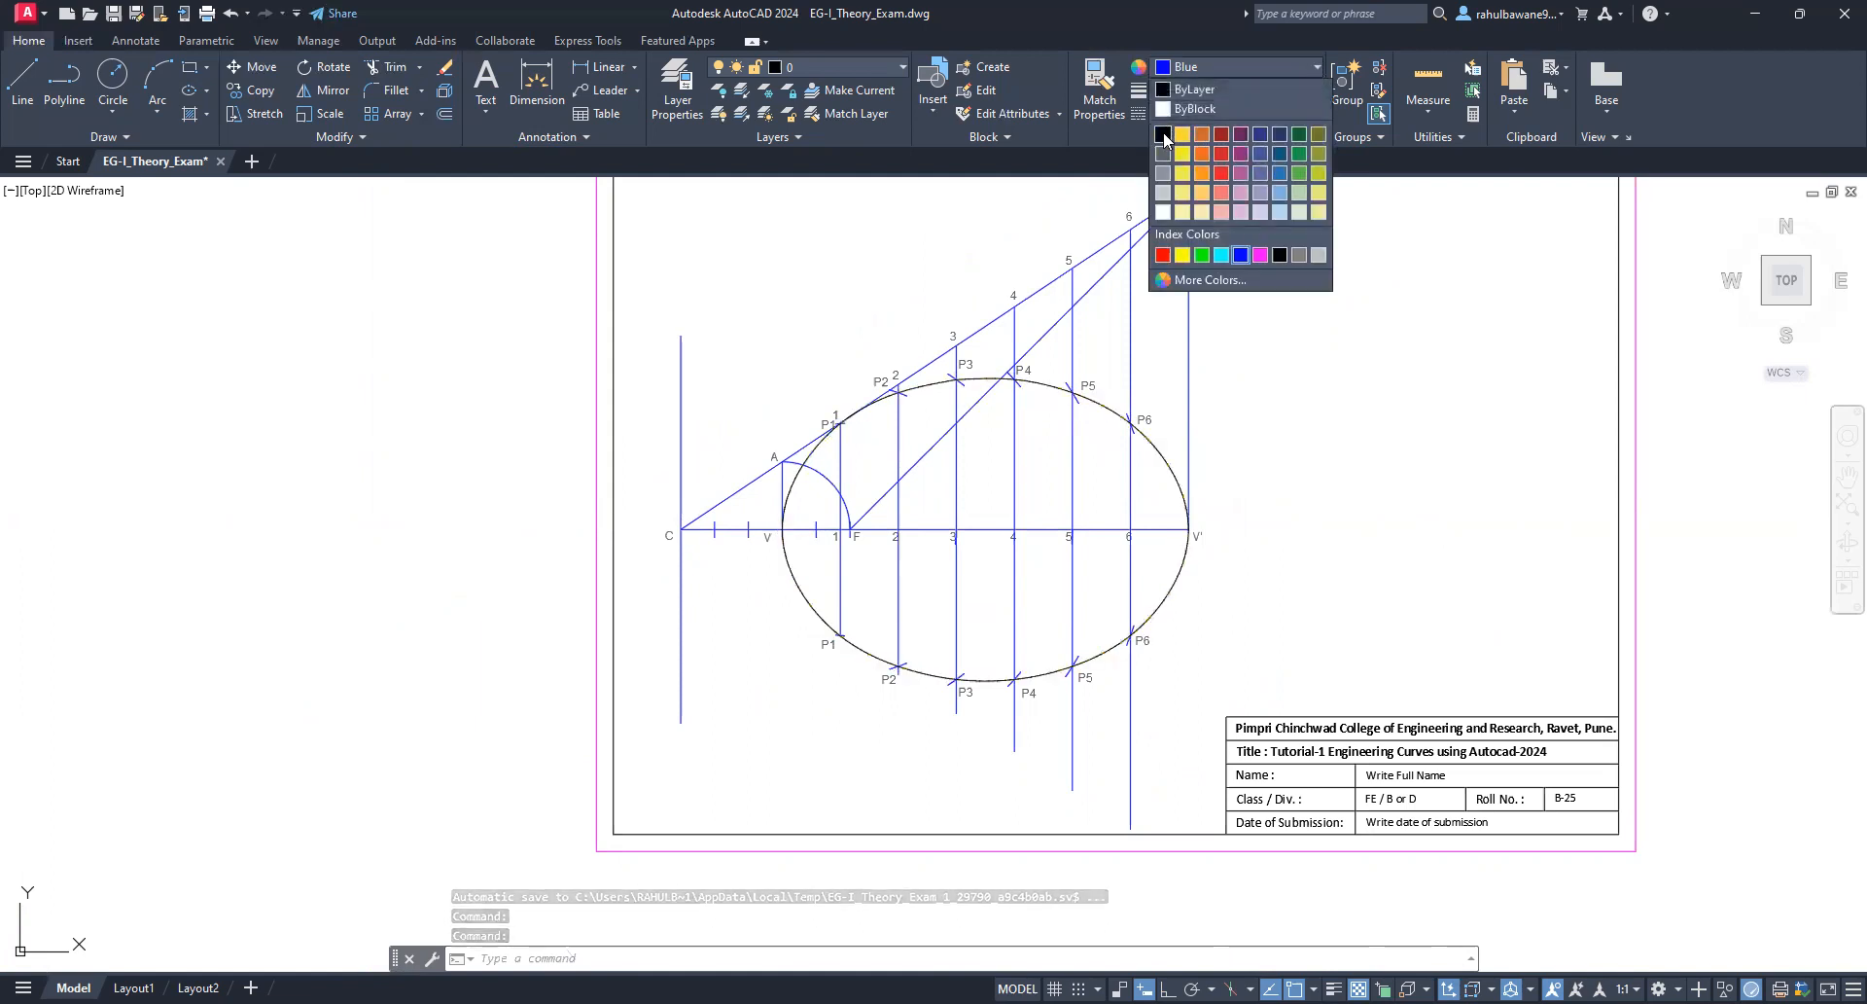
click(1163, 135)
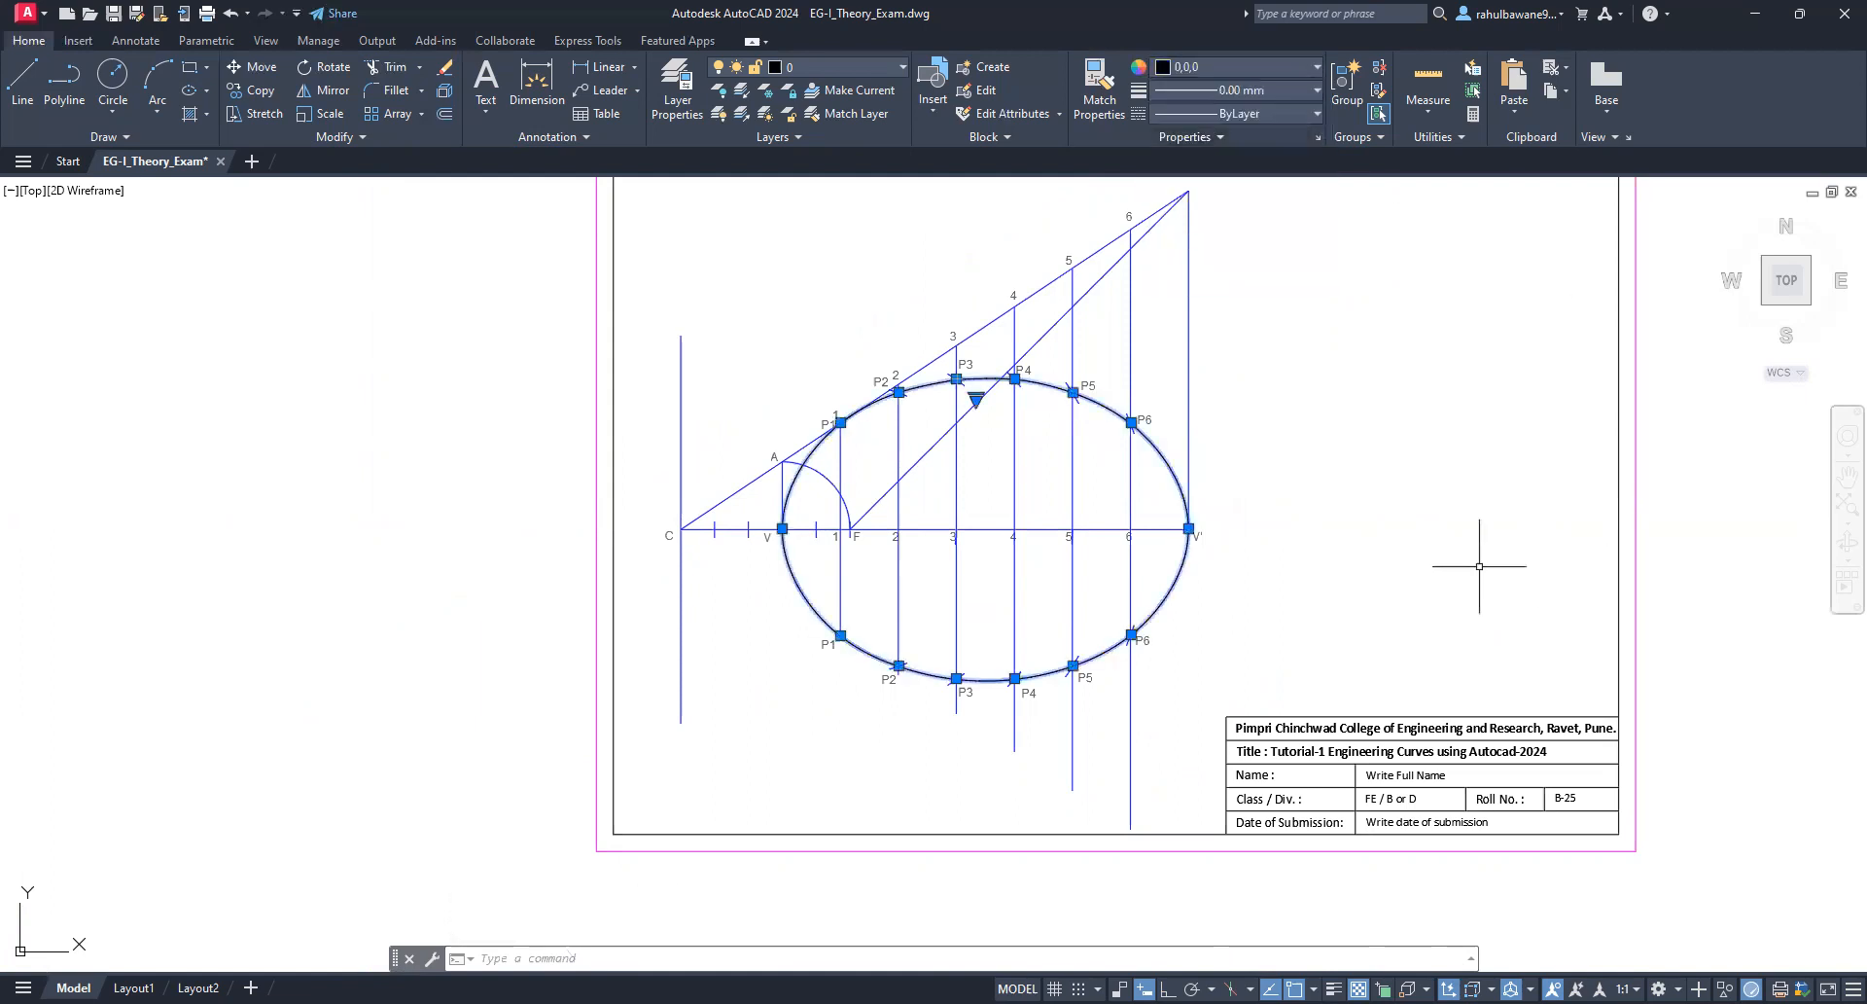
key(Escape)
scroll(1098, 755, up, 2)
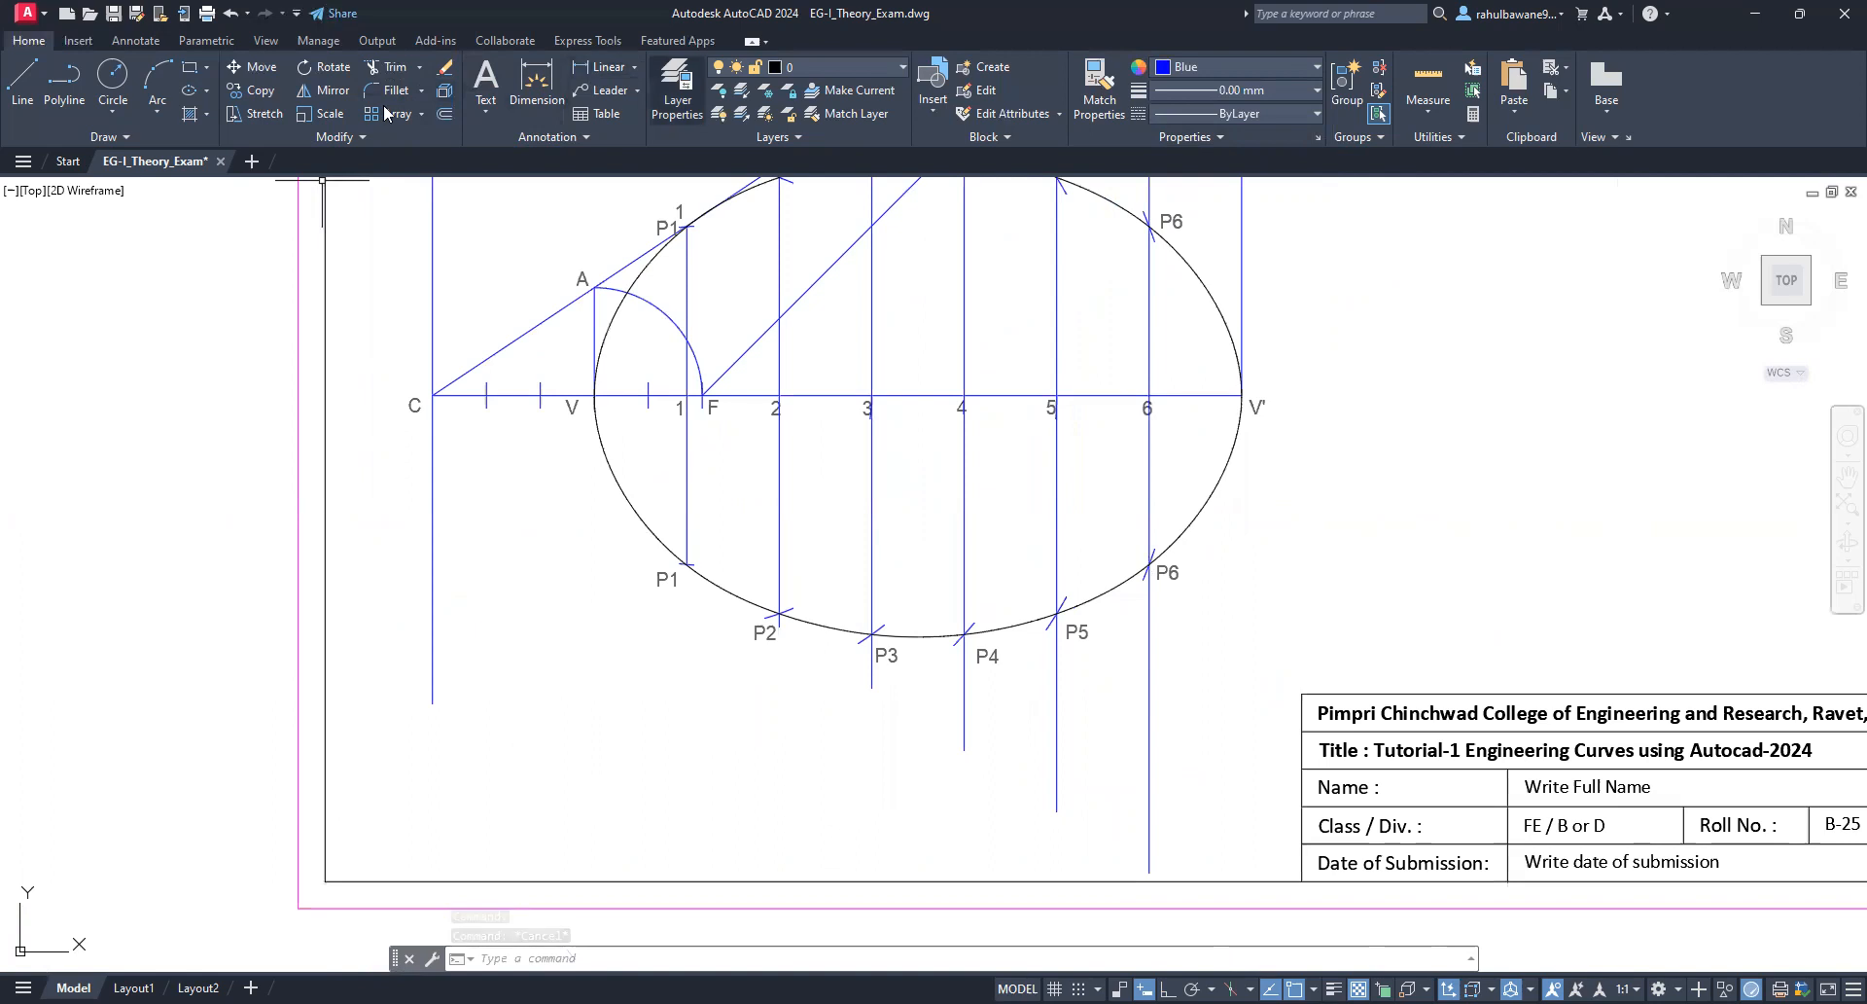
Step: Trim the ends of the numbered vertical construction lines that extend below the ellipse back to the curve
click(387, 66)
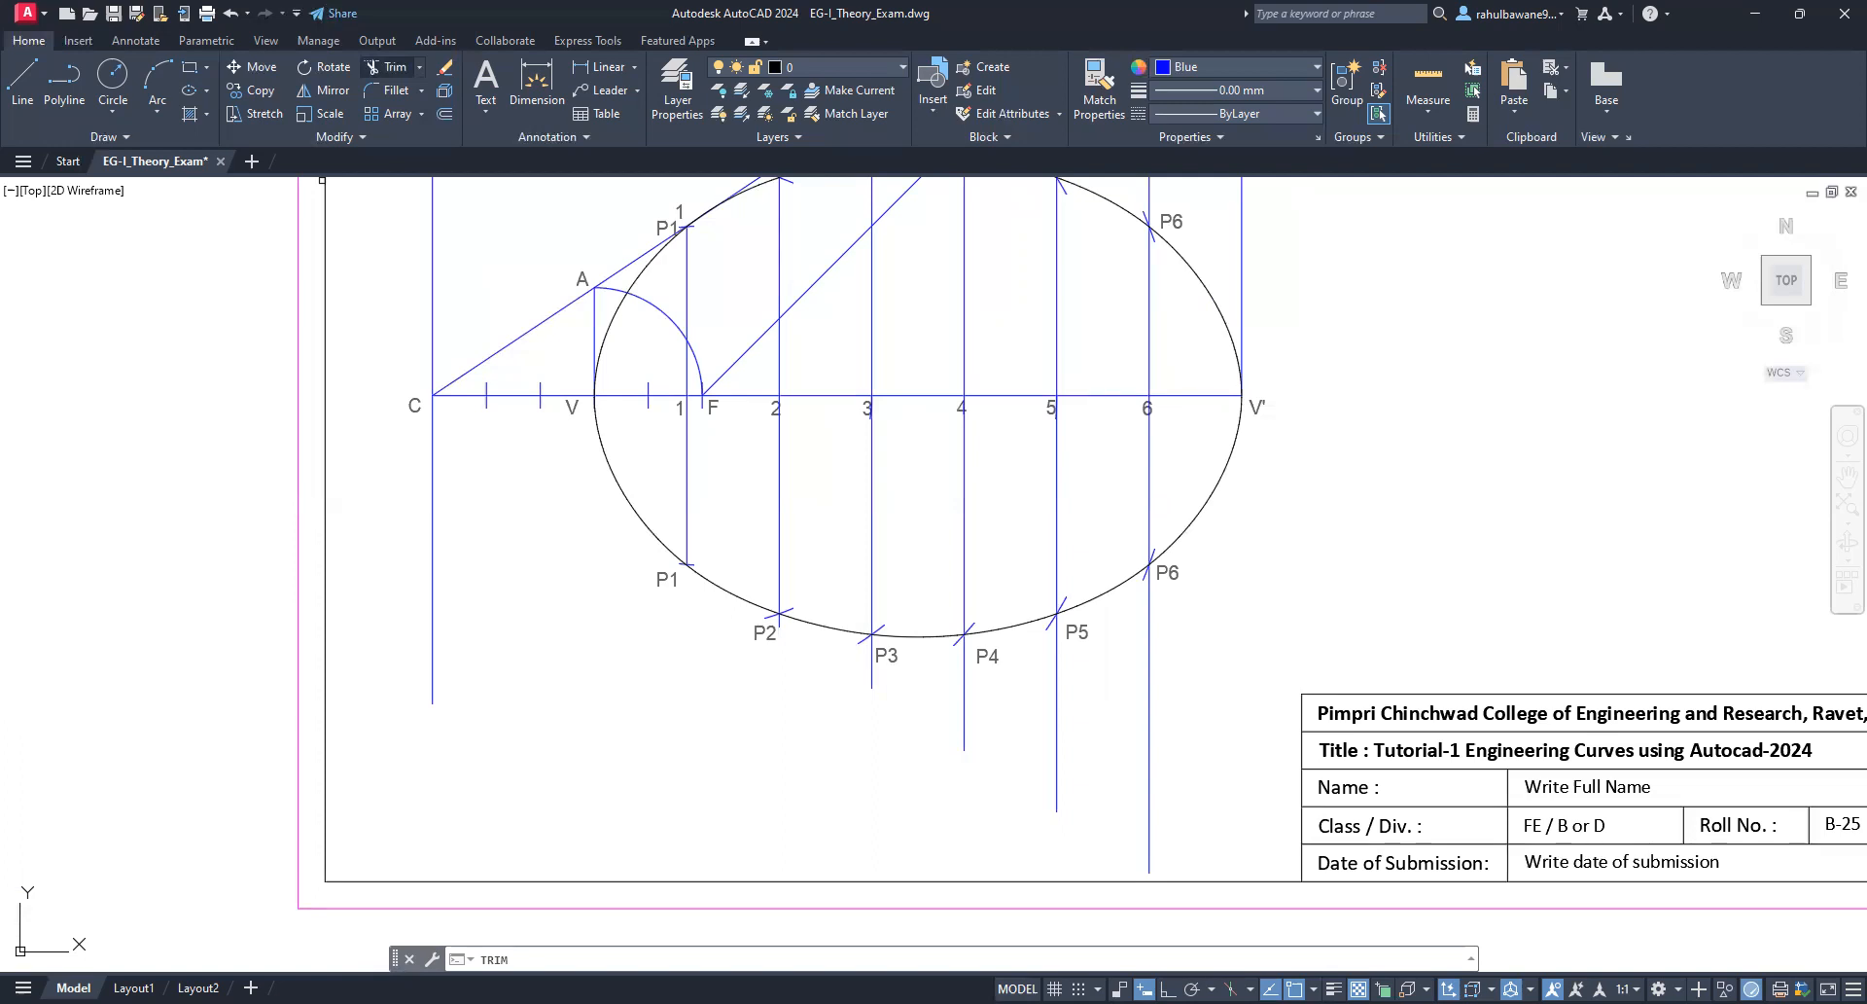
key(Return)
scroll(1219, 928, down, 2)
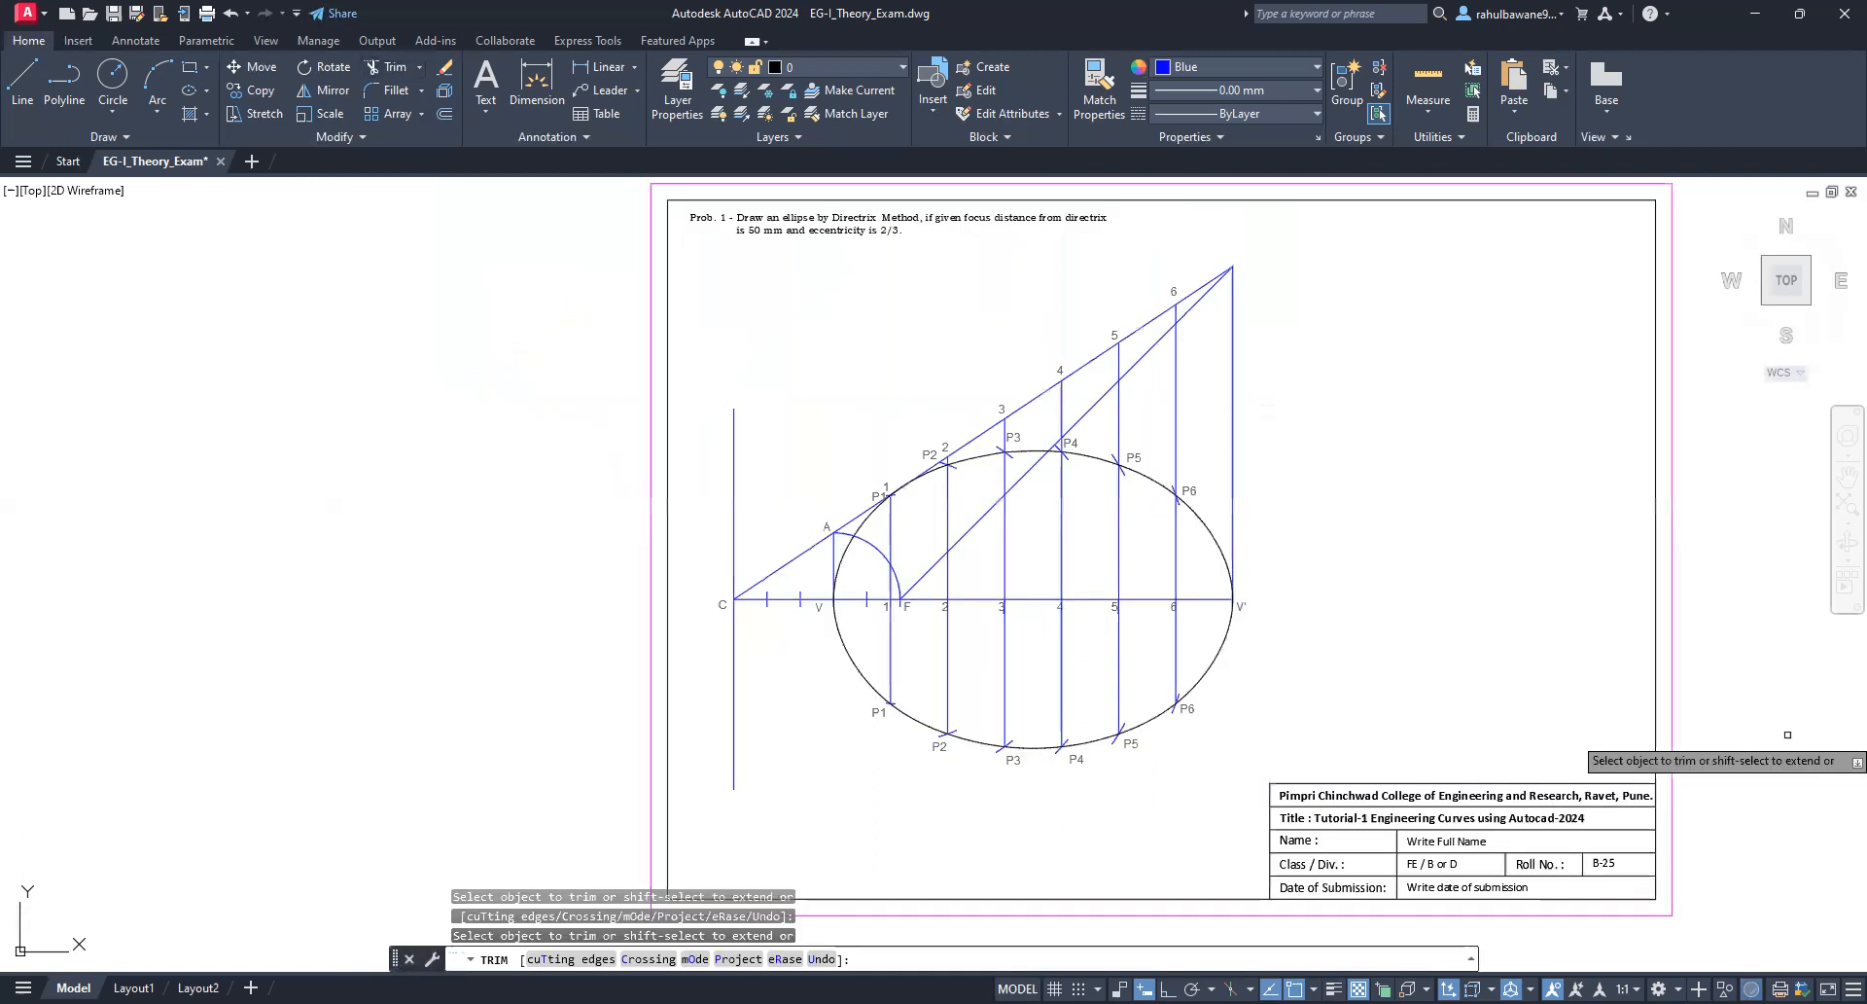
key(Escape)
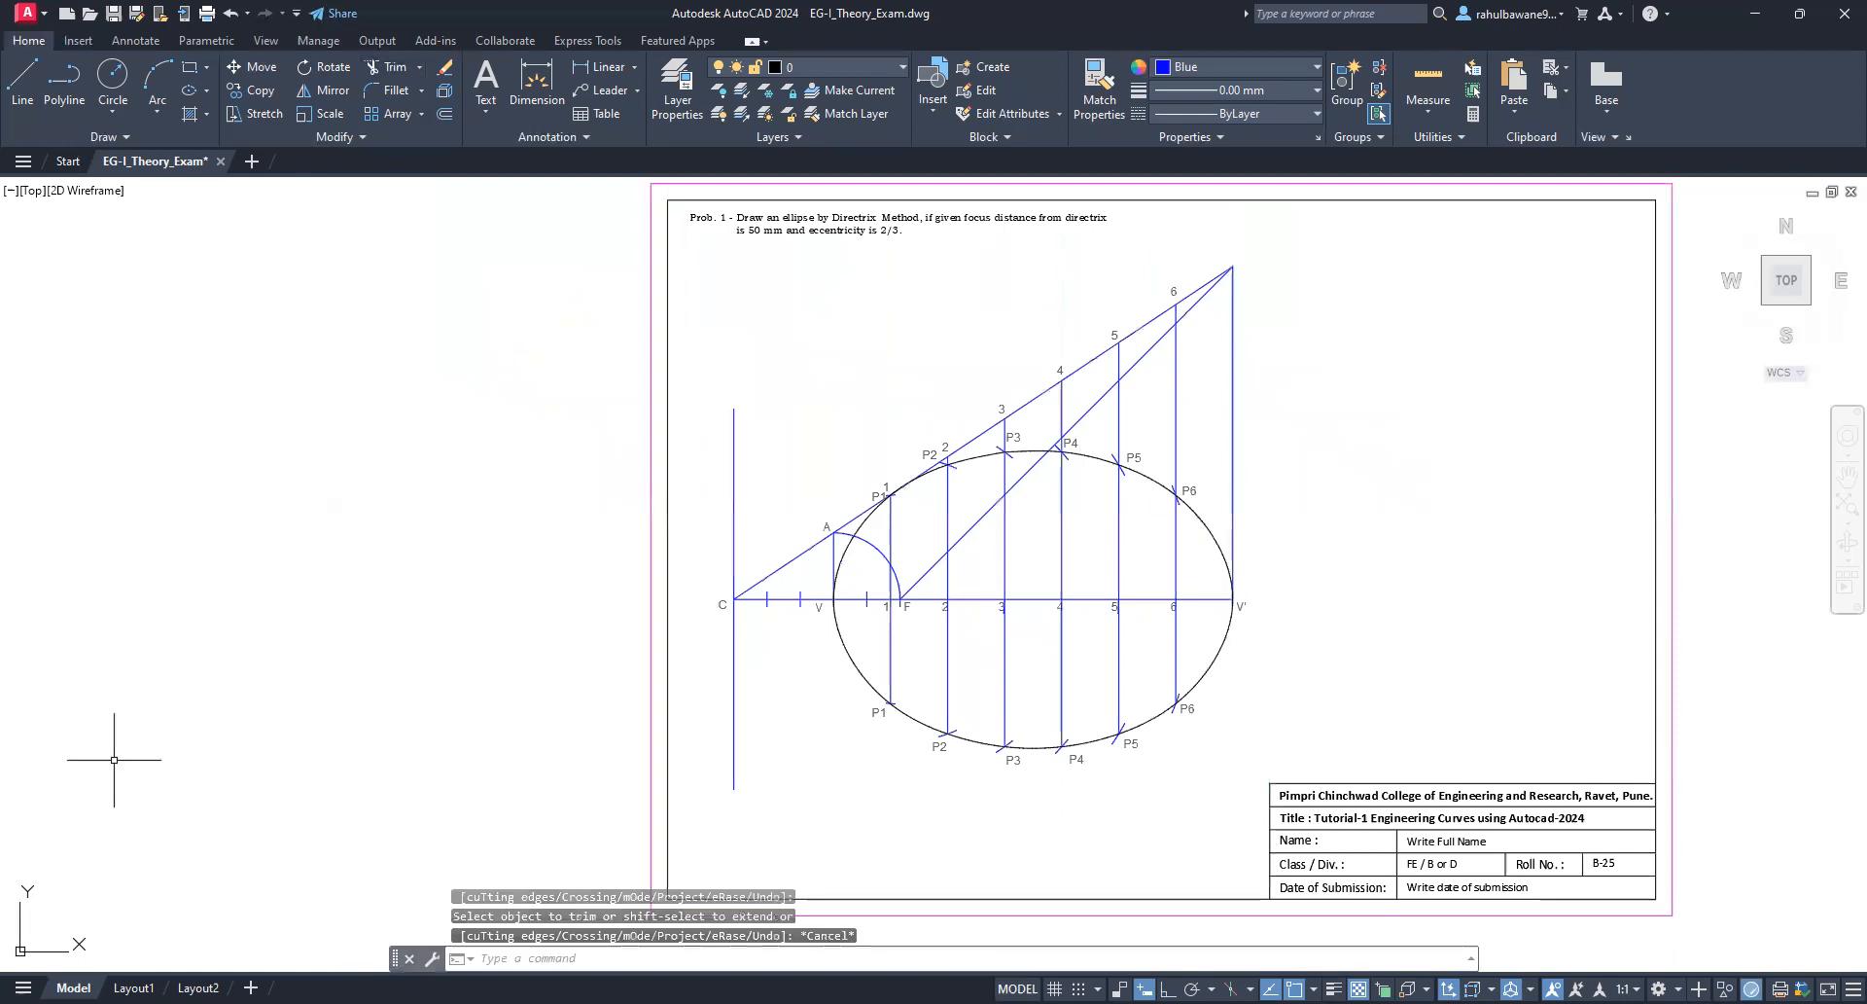
scroll(266, 603, down, 2)
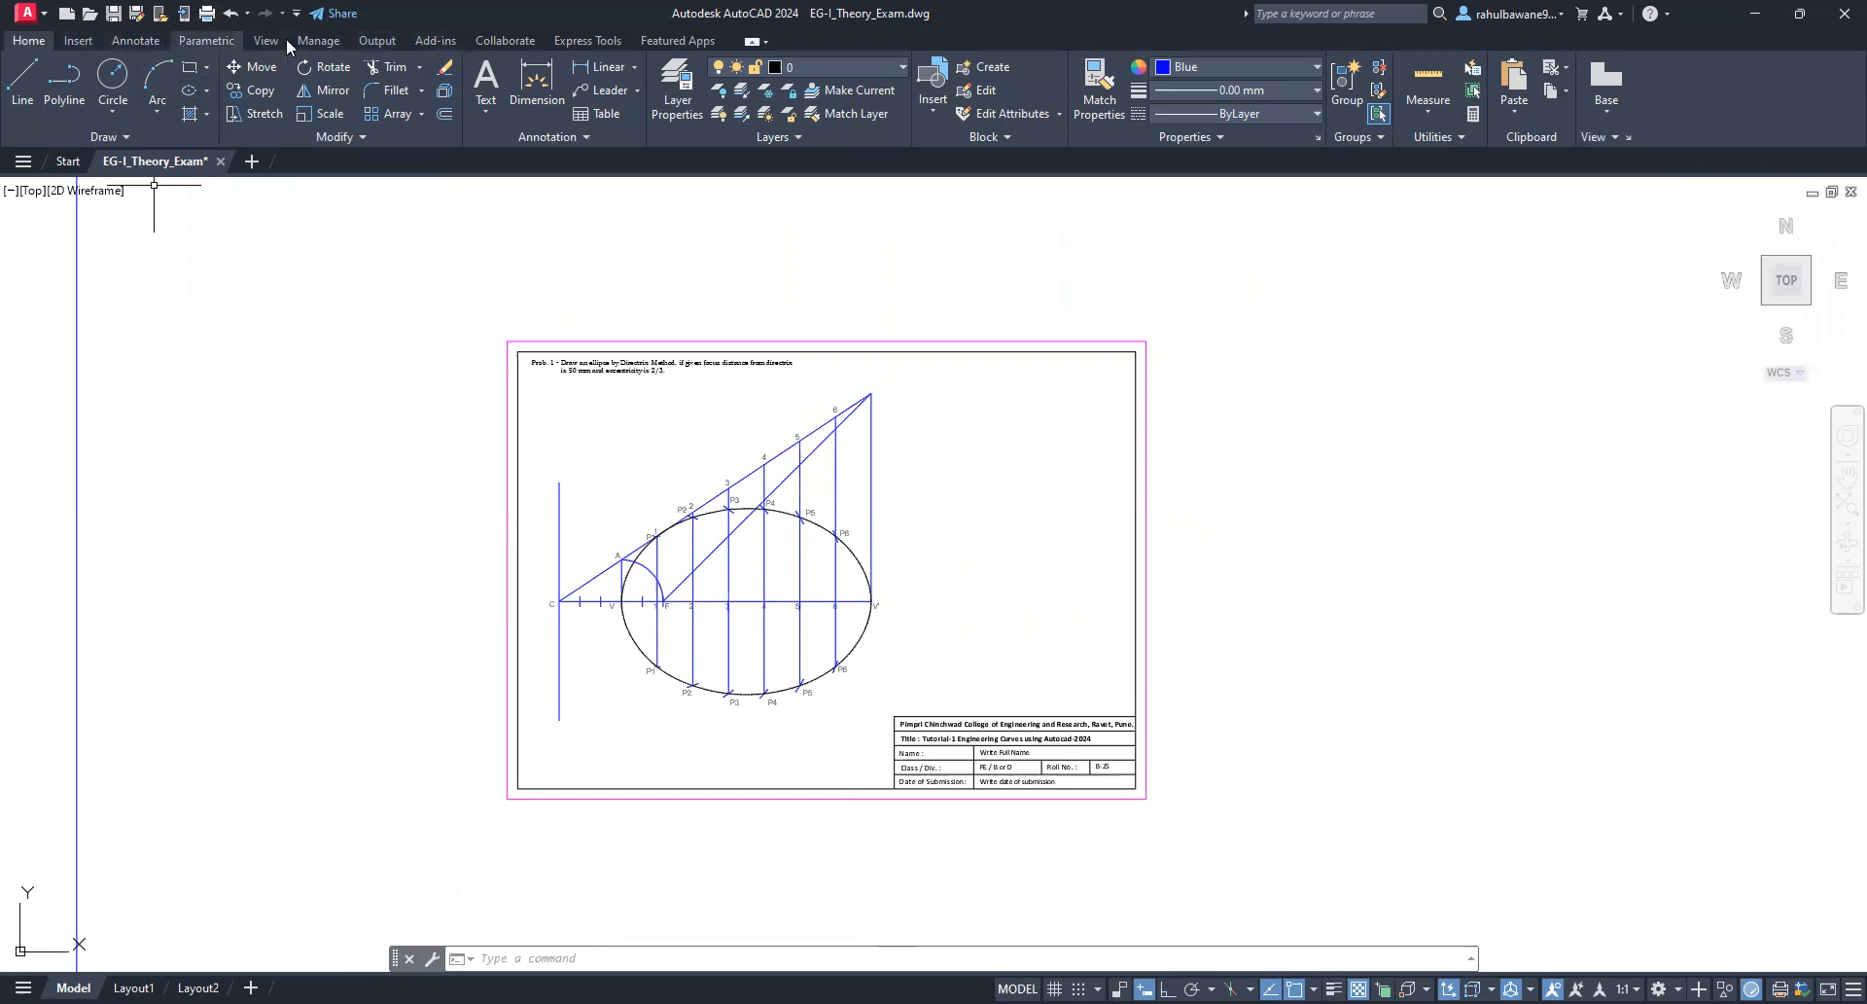
click(378, 40)
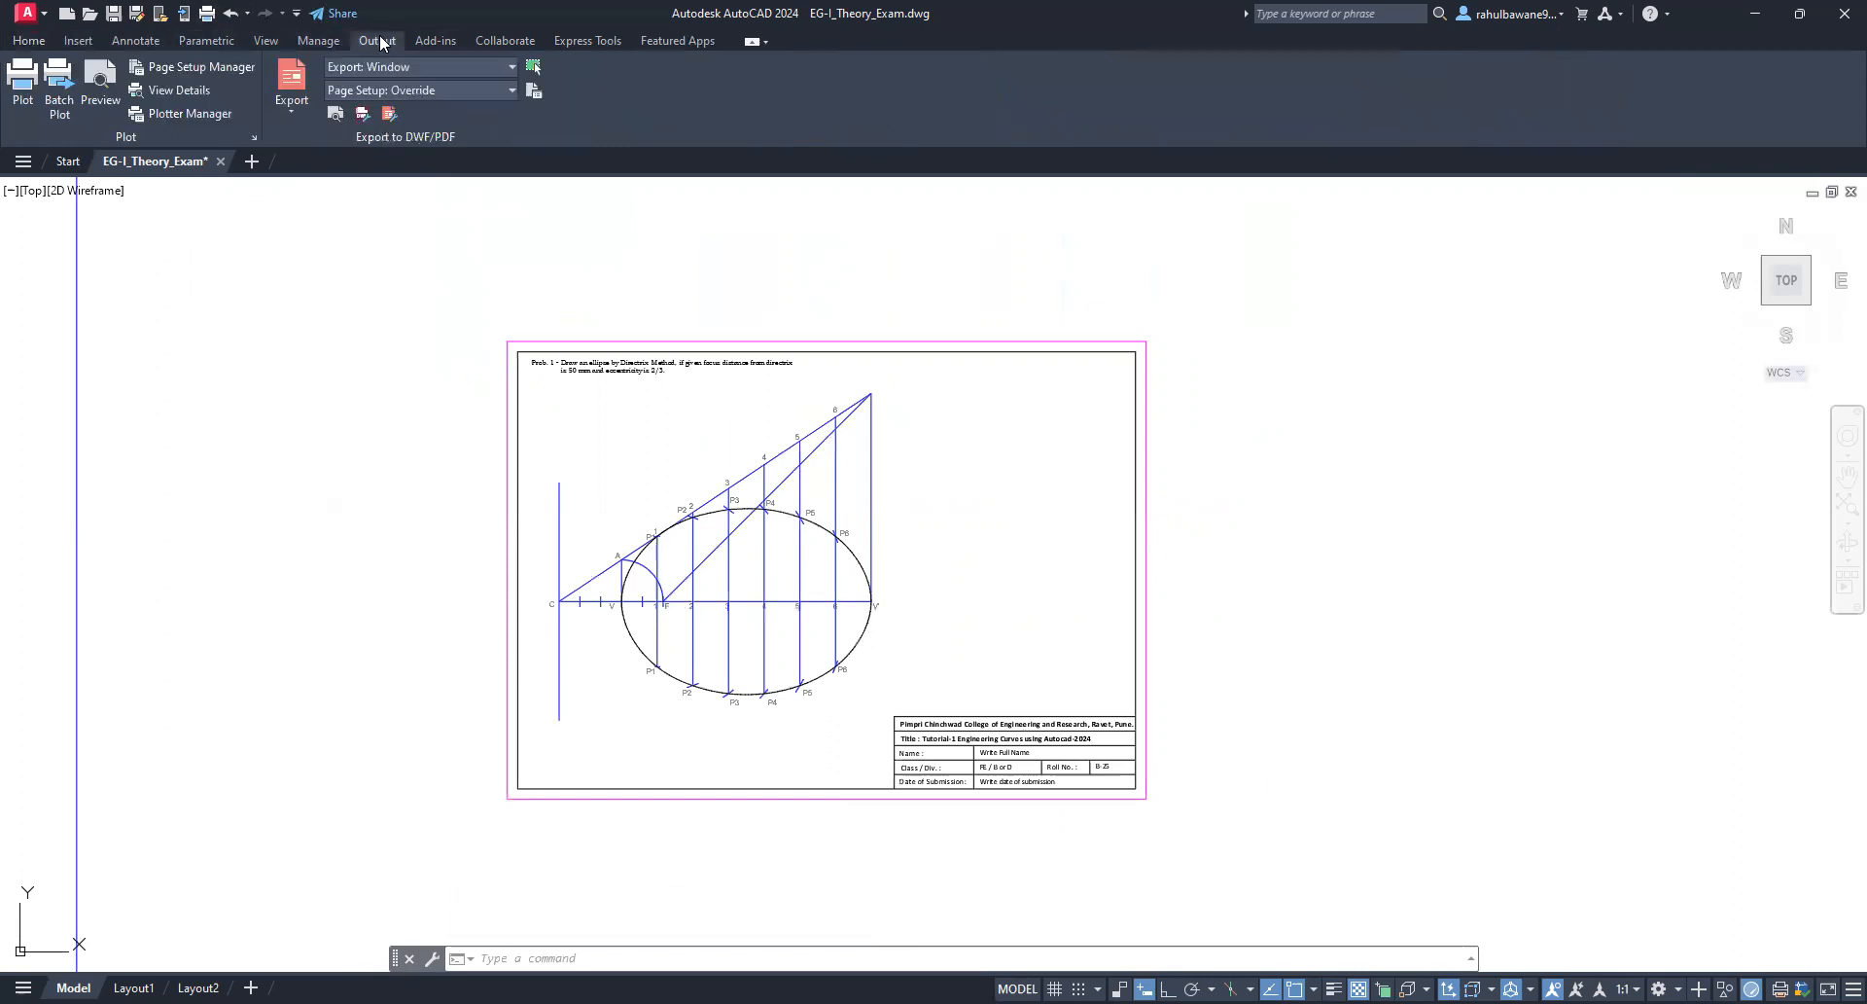
click(292, 112)
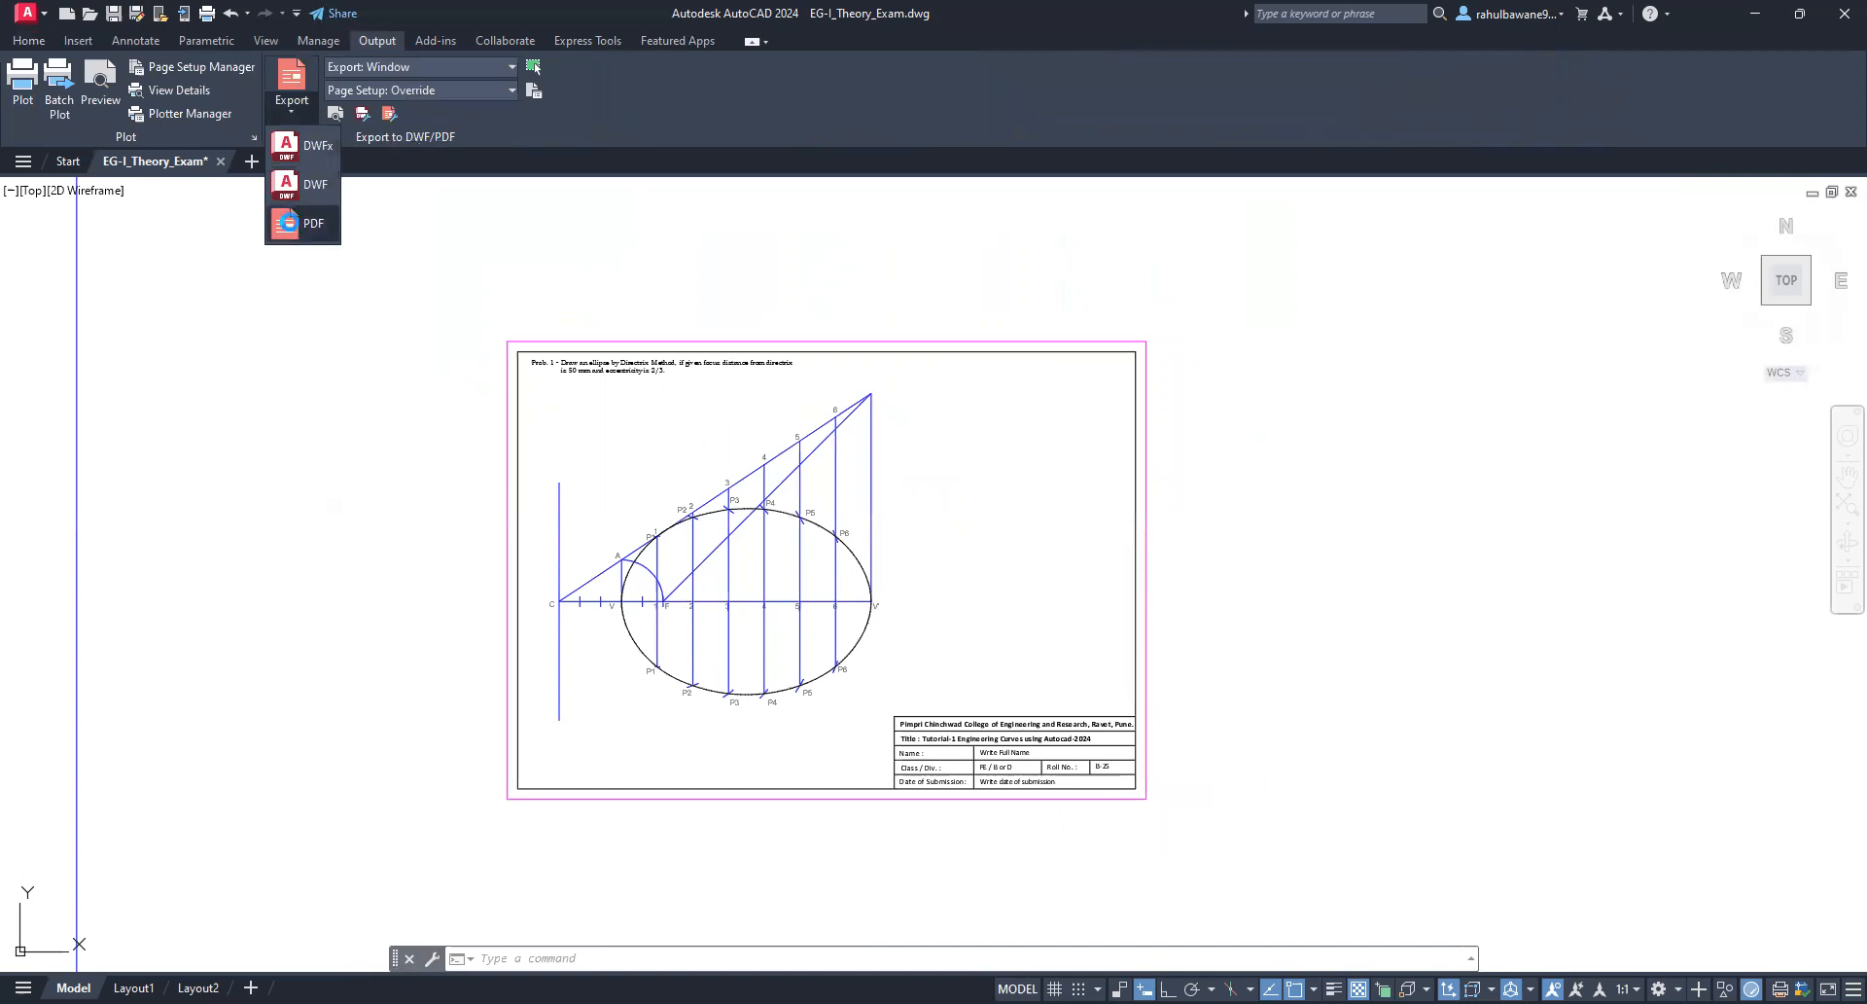
click(291, 225)
click(1216, 738)
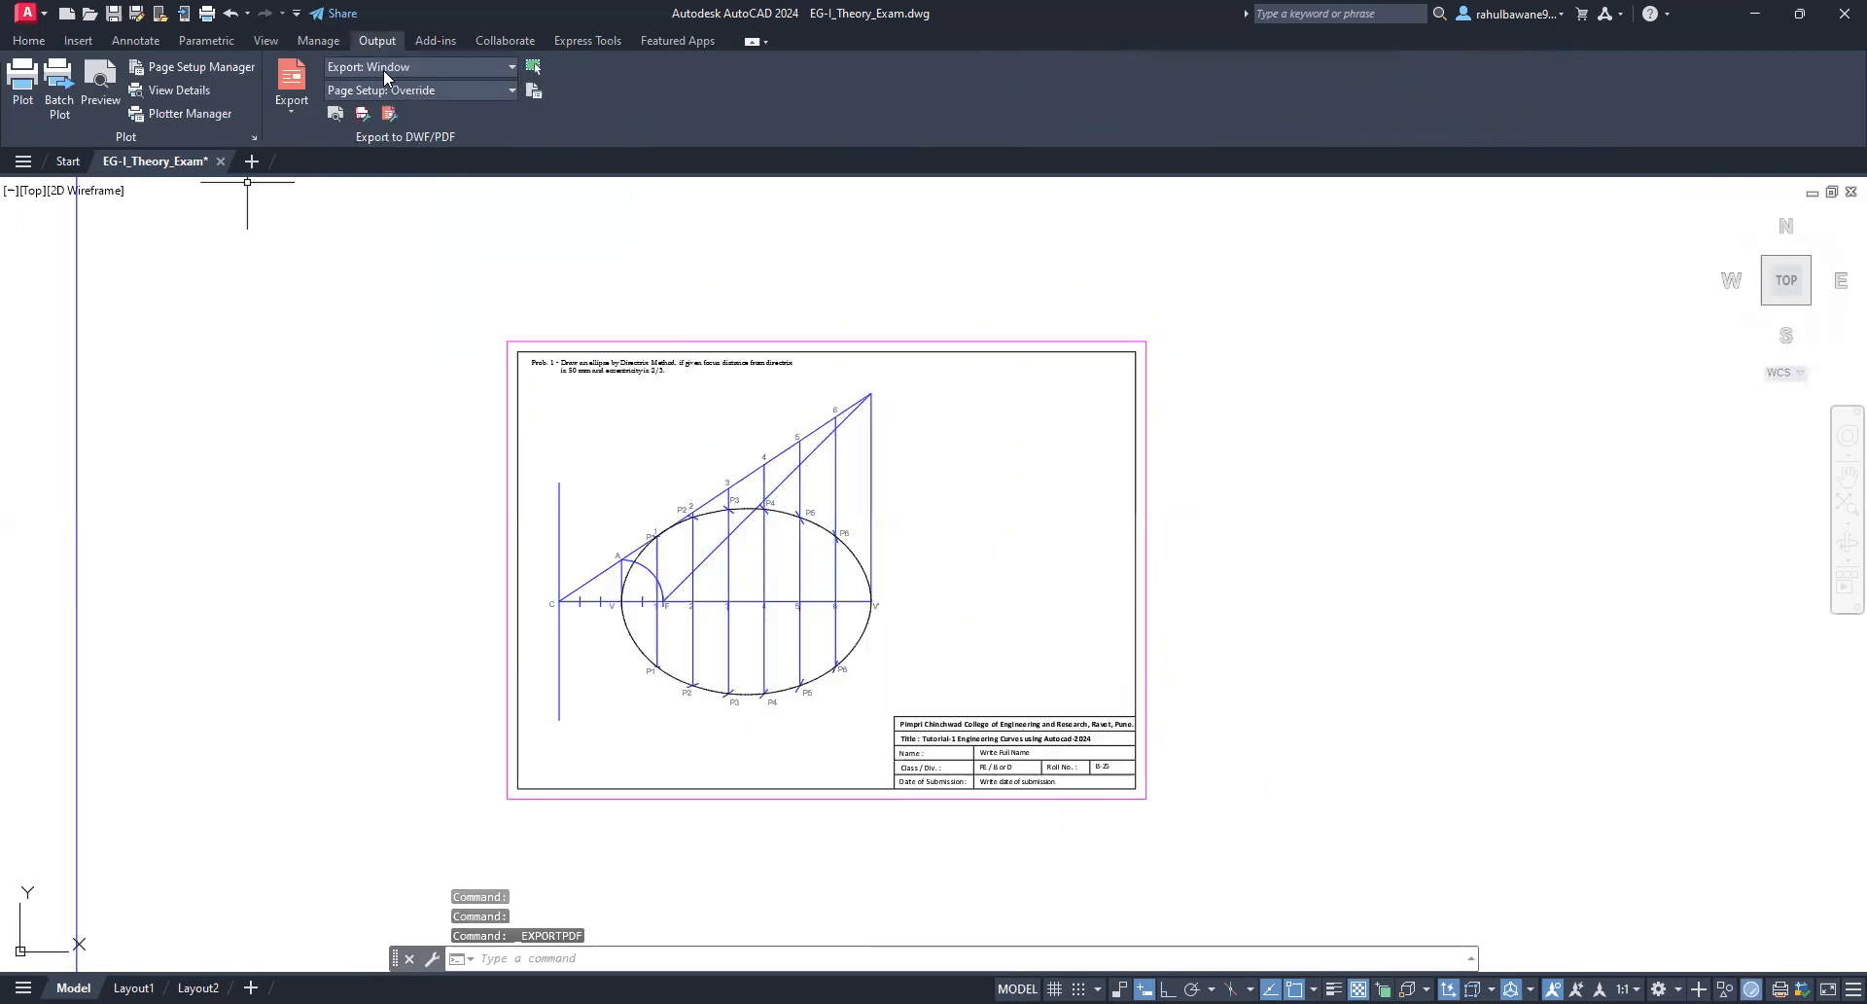
Step: Set the export area to a Window around the sheet's outer magenta border and display a preview of it
click(511, 62)
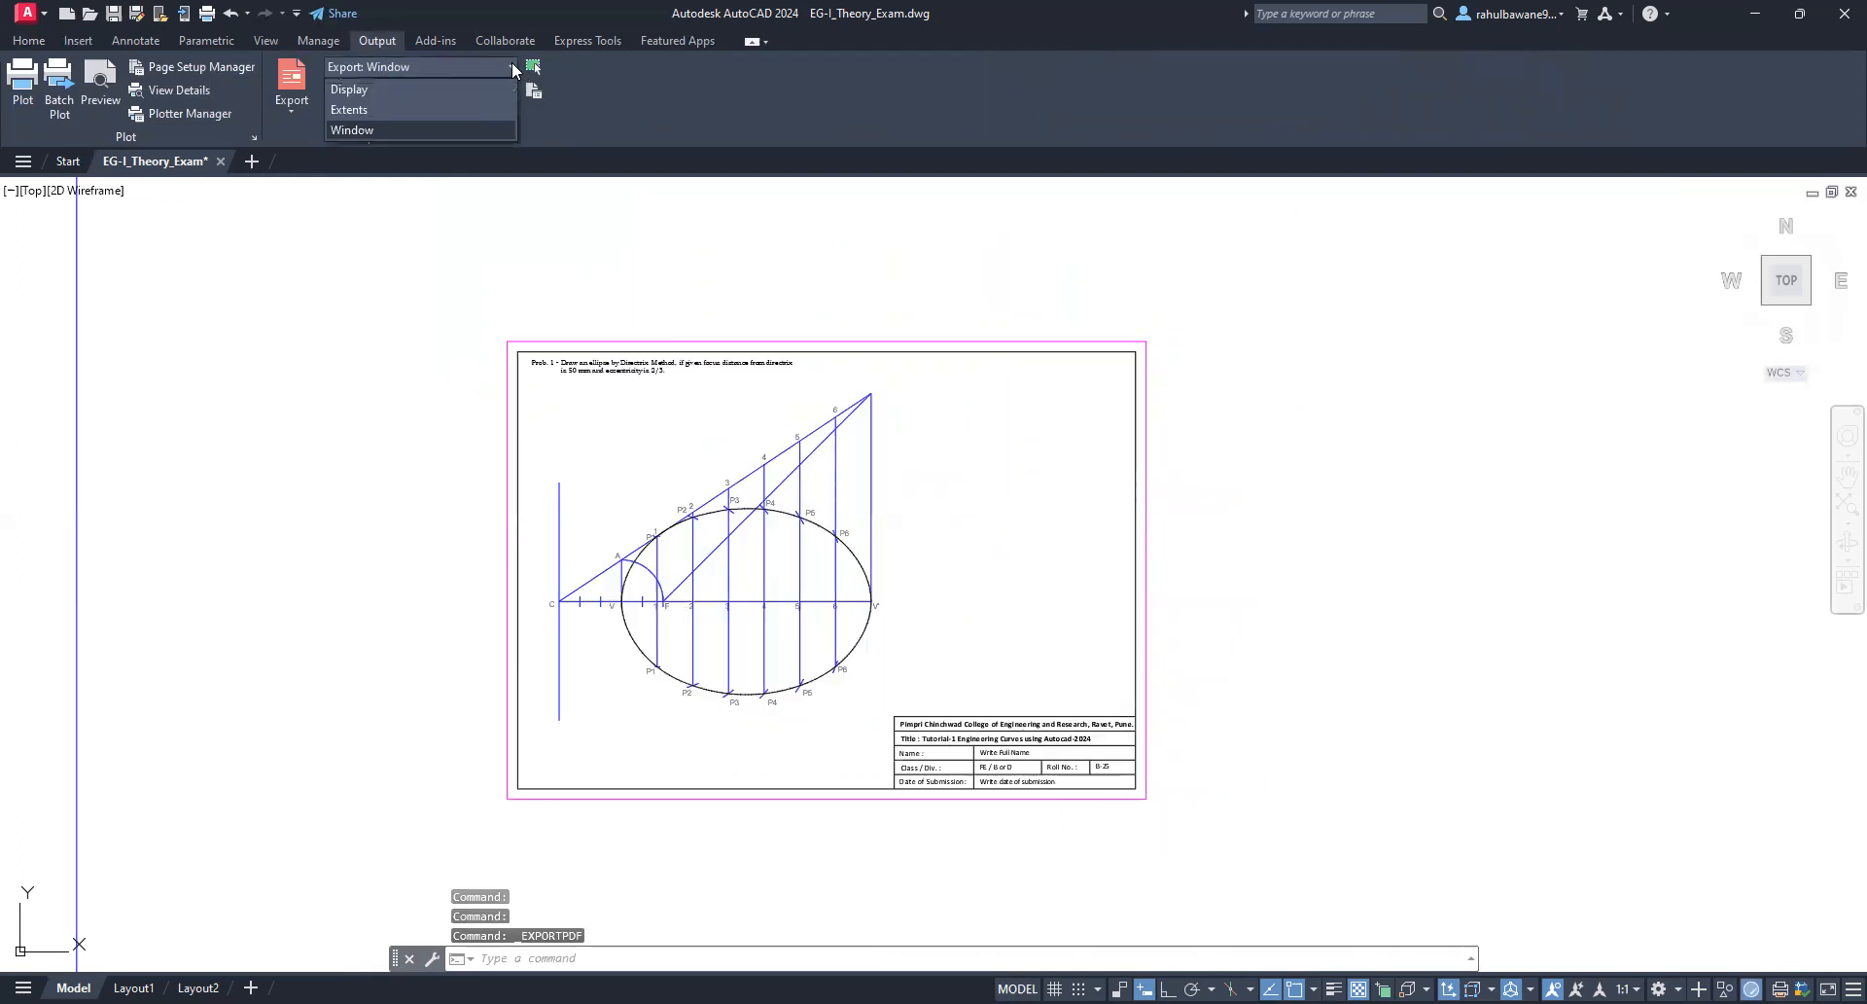
click(357, 131)
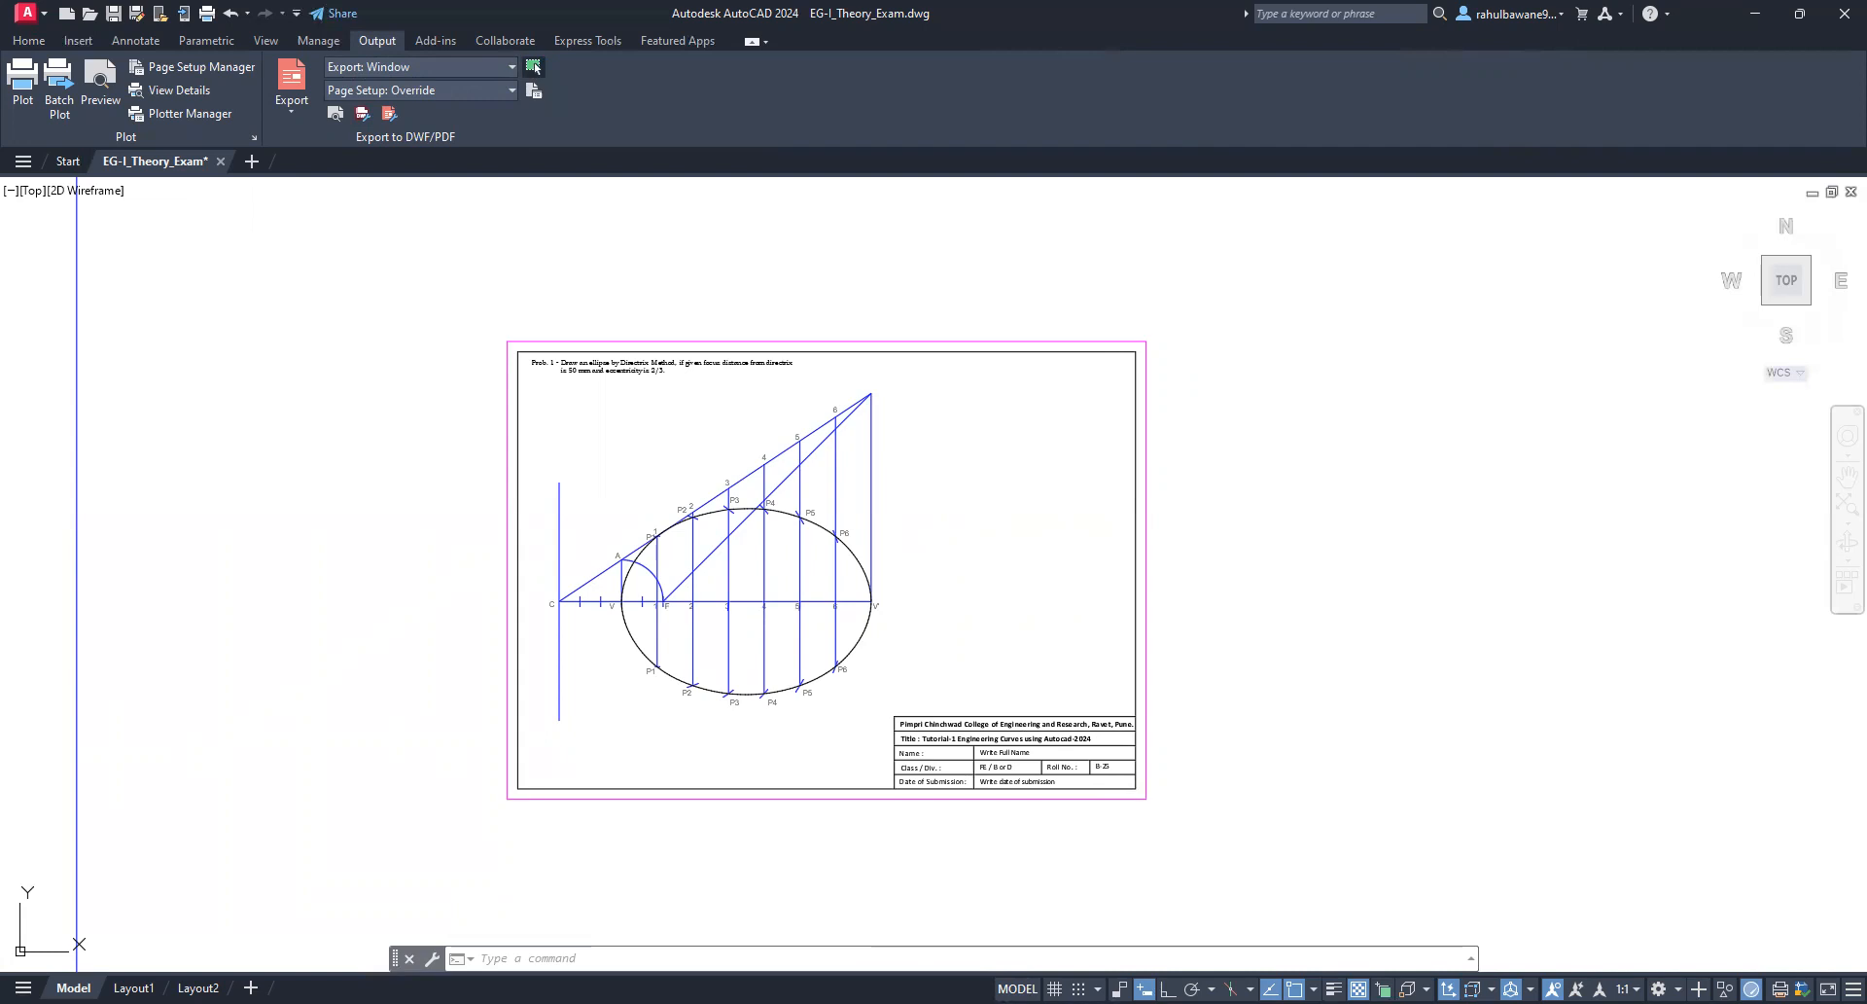
click(532, 66)
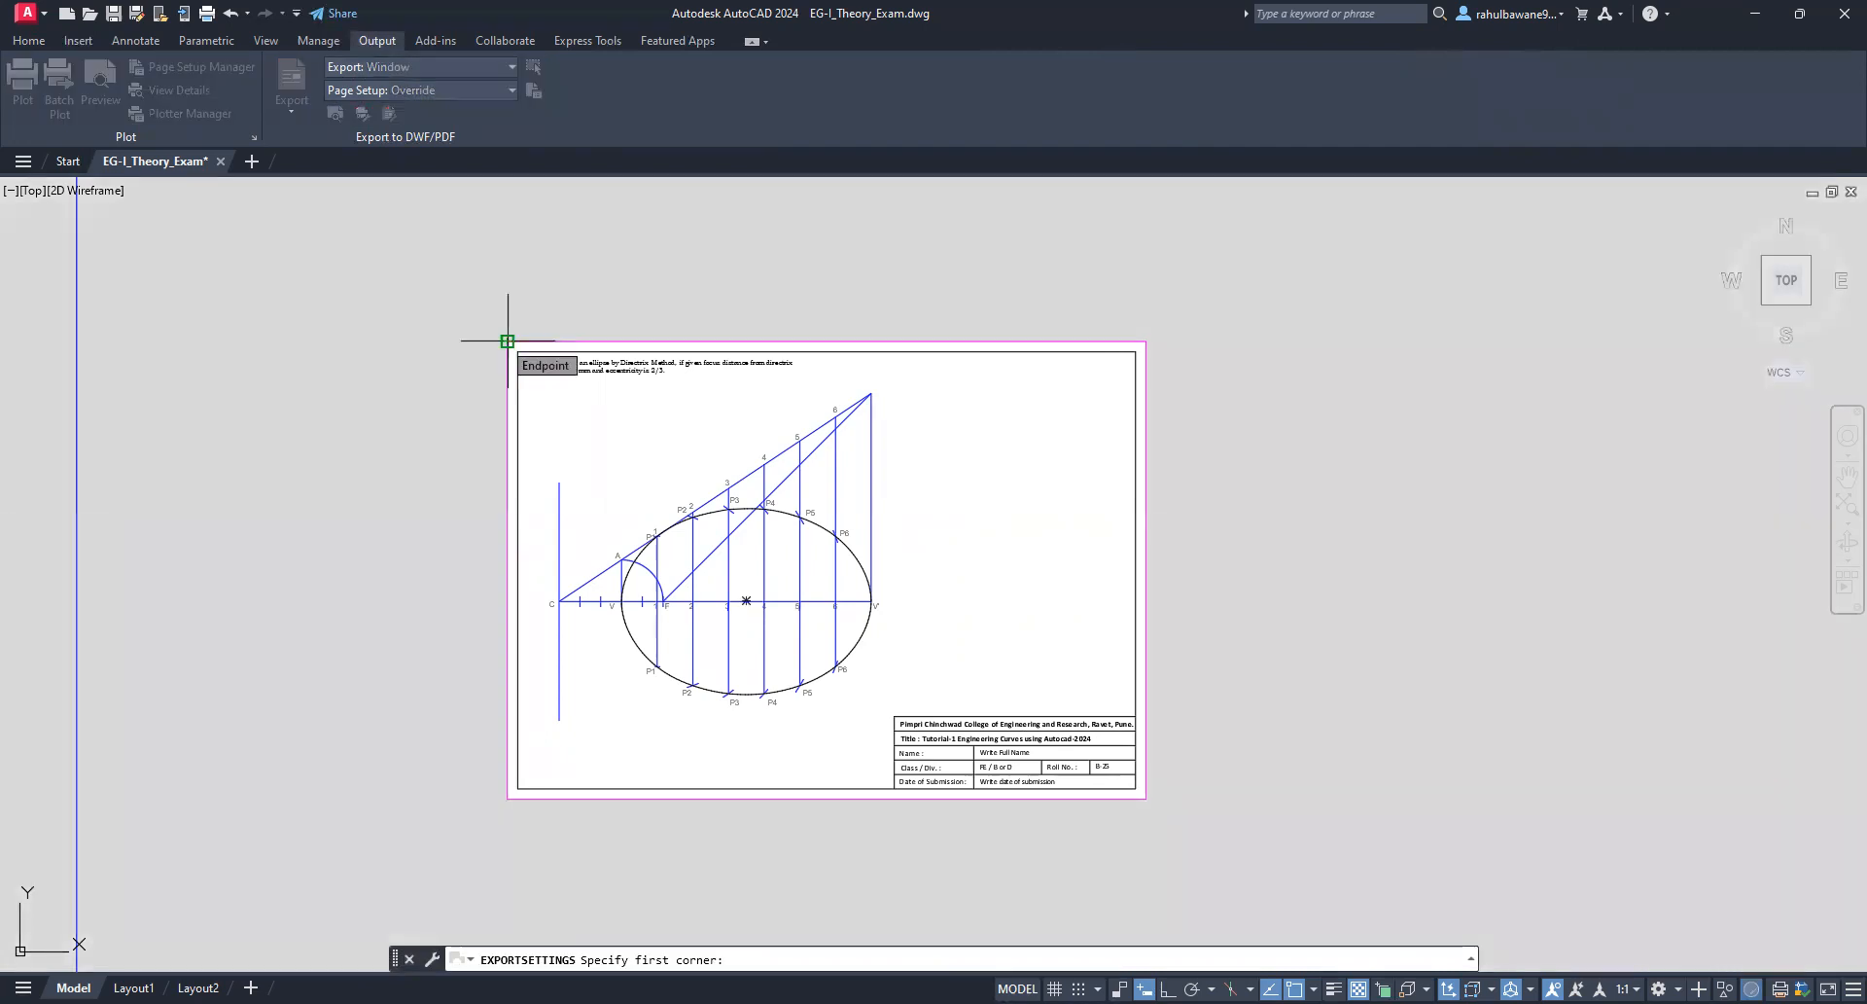
click(1148, 801)
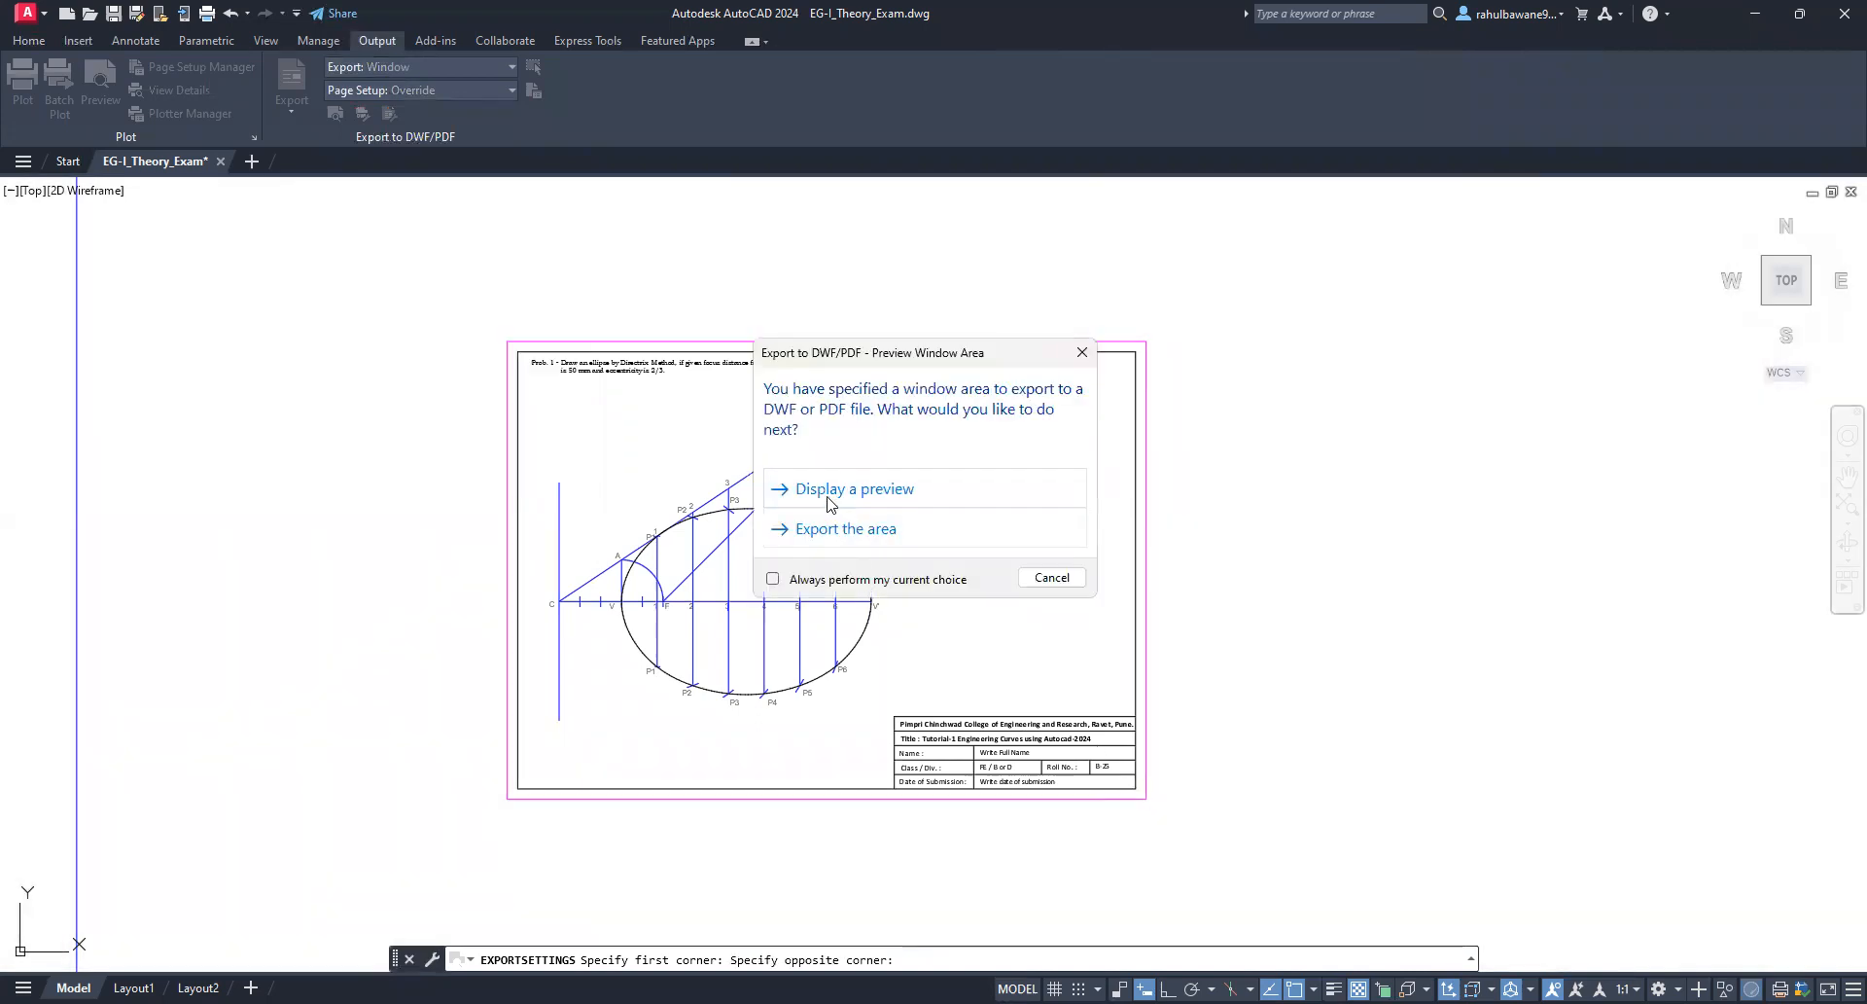
click(828, 496)
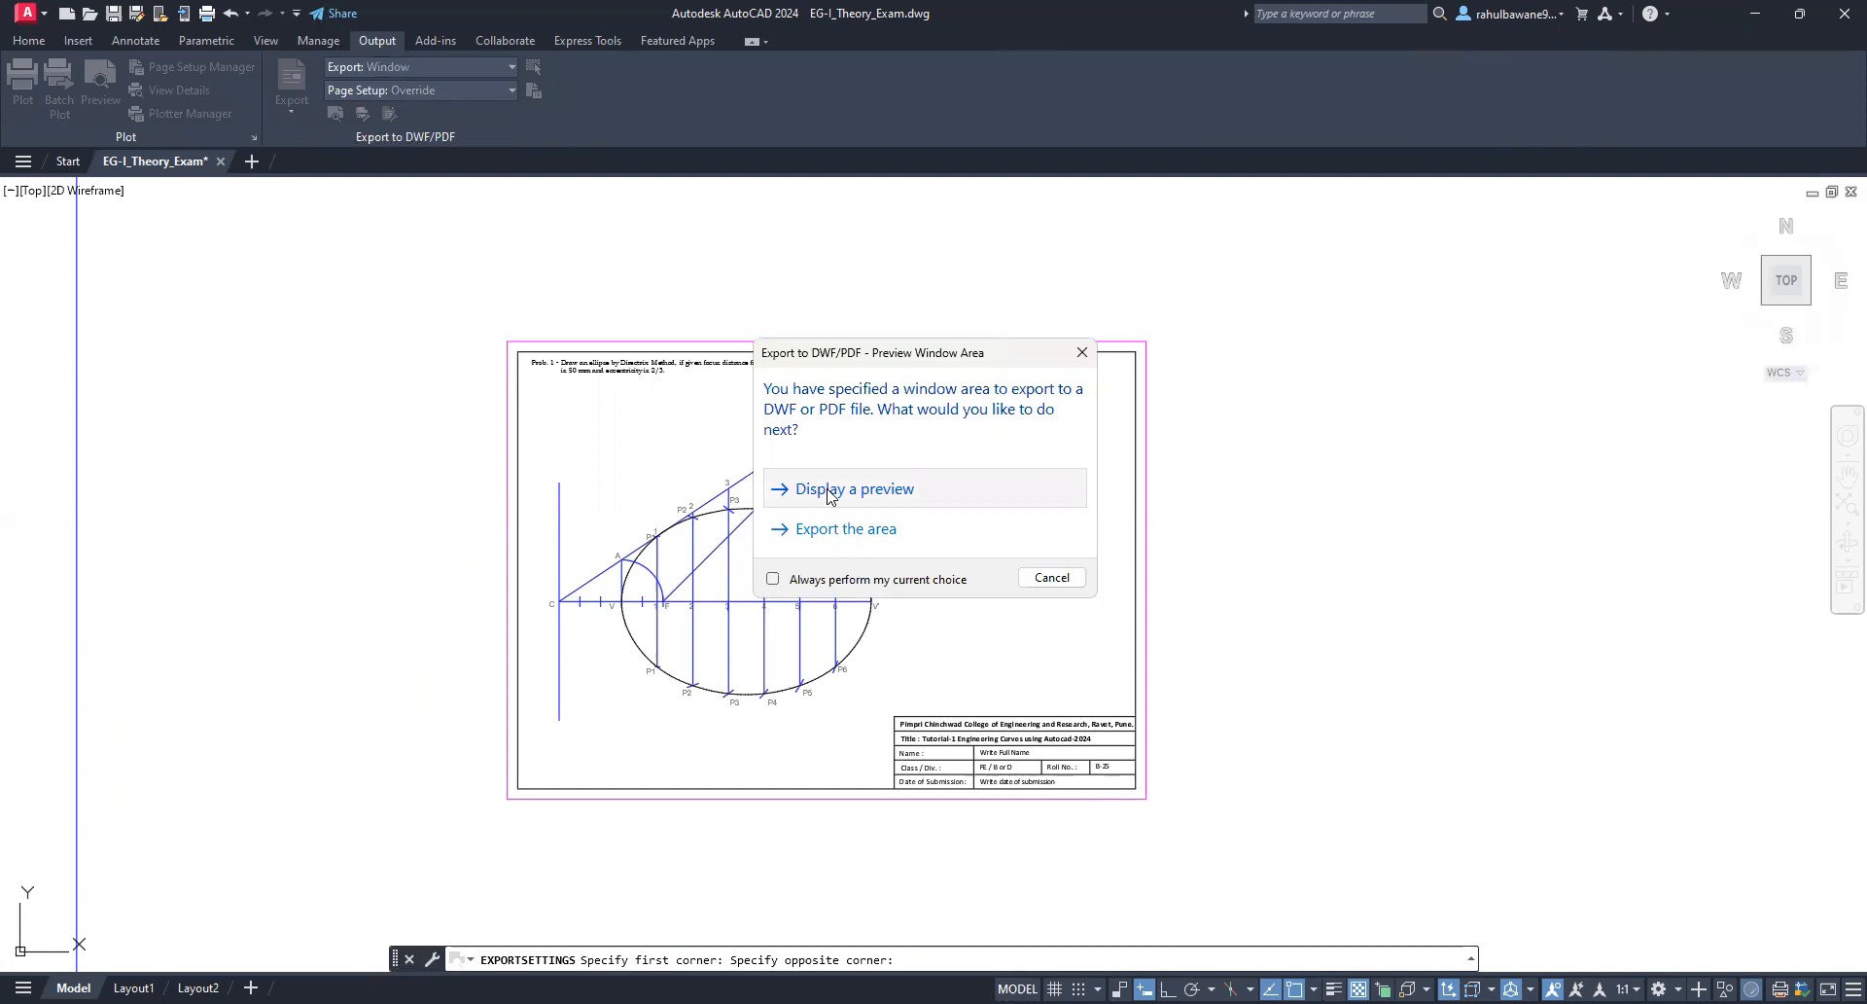